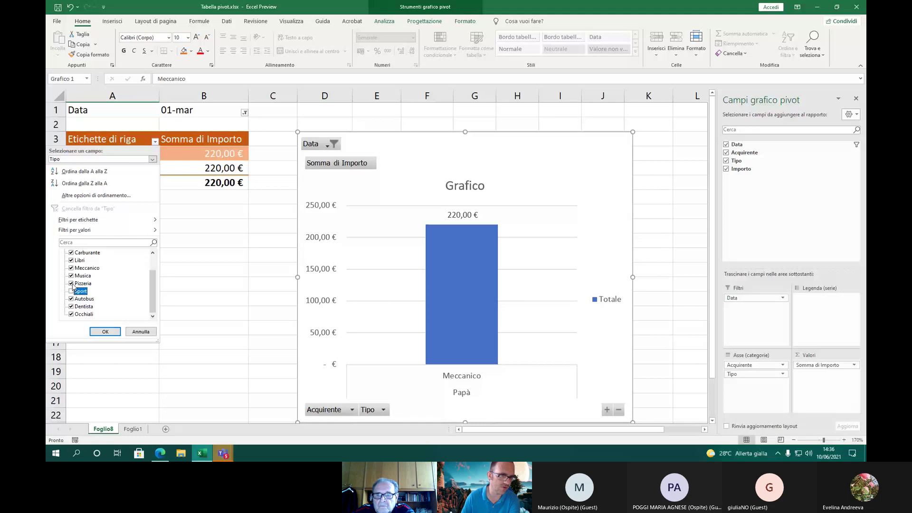
# Filter the pivot table's Tipo field to show only Carburante, Pizzeria, Autobus and Dentista
pyautogui.click(71, 276)
pyautogui.click(71, 268)
pyautogui.click(71, 260)
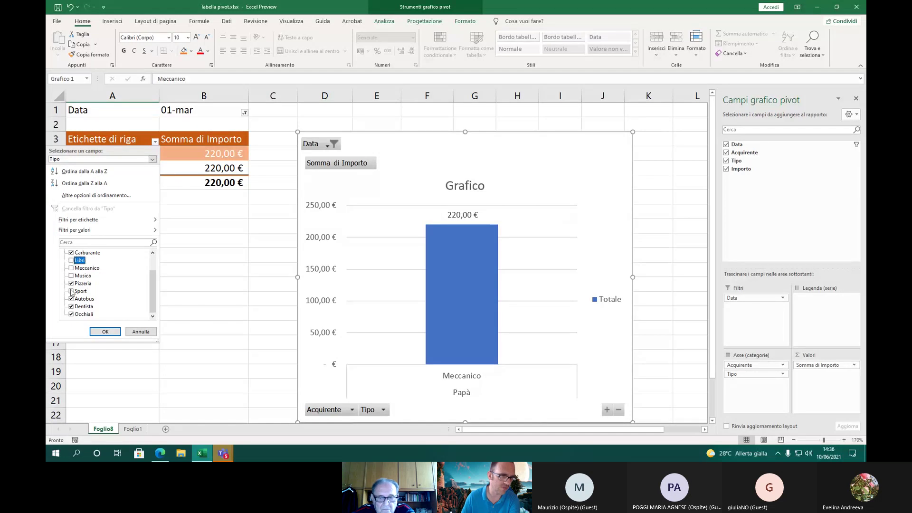
pyautogui.click(70, 314)
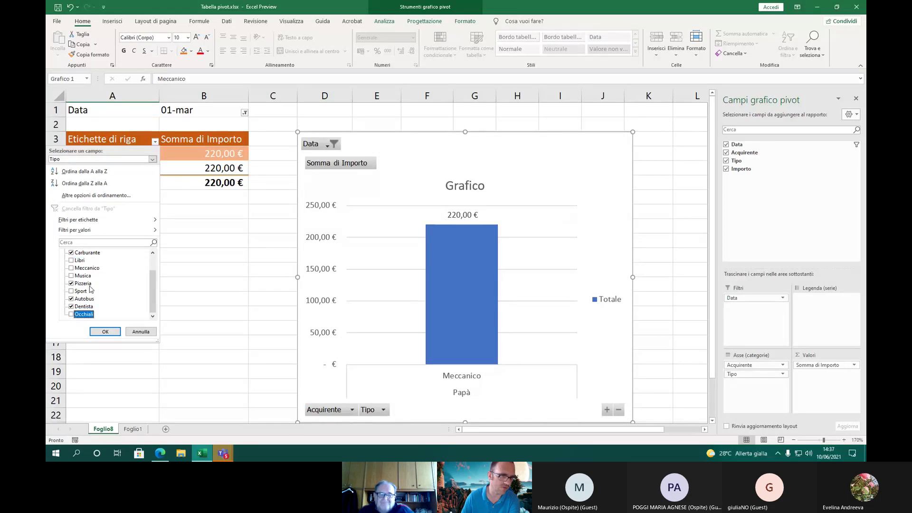
pyautogui.scroll(2, 90, 285)
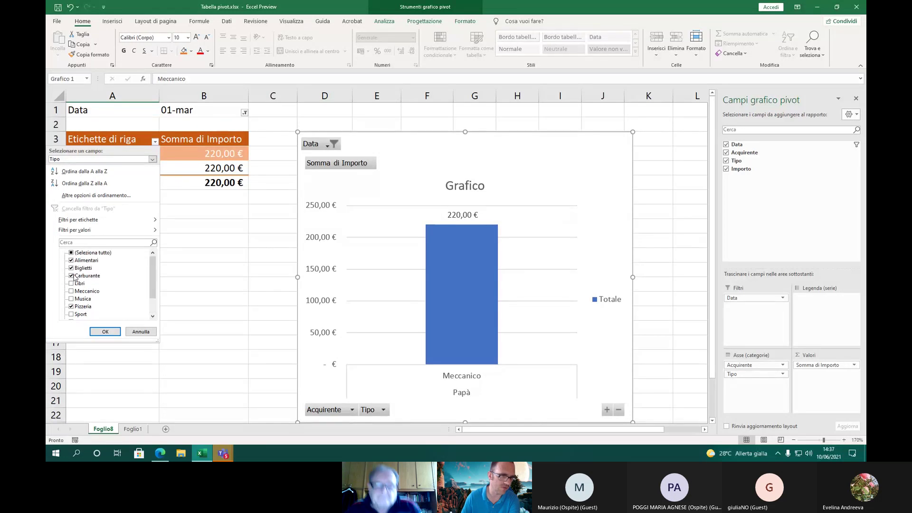
pyautogui.click(106, 331)
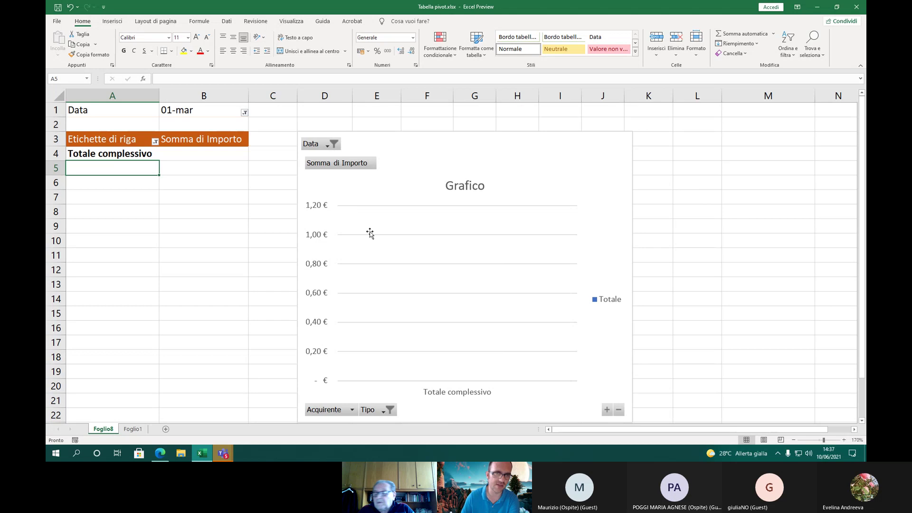
# Set the pivot chart's Data filter to (Tutto) and clear the Tipo filter from the row labels
pyautogui.click(334, 143)
pyautogui.click(334, 143)
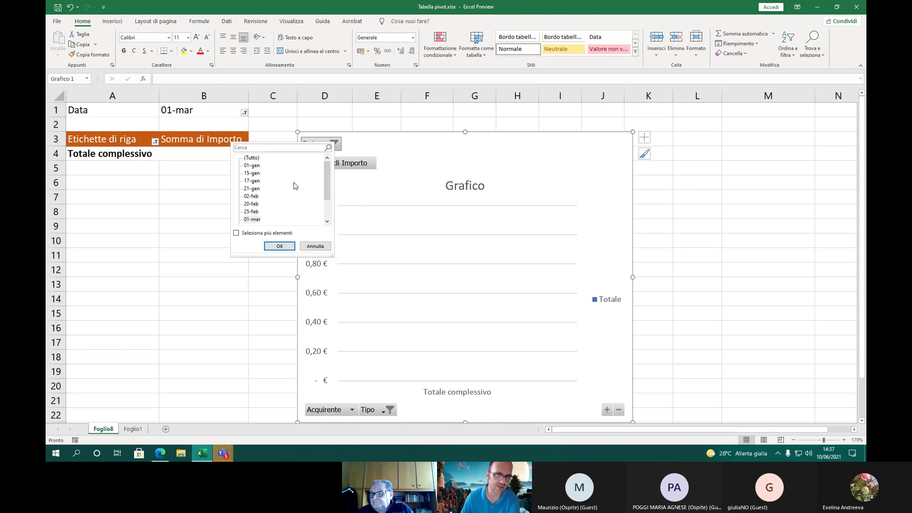
pyautogui.click(382, 232)
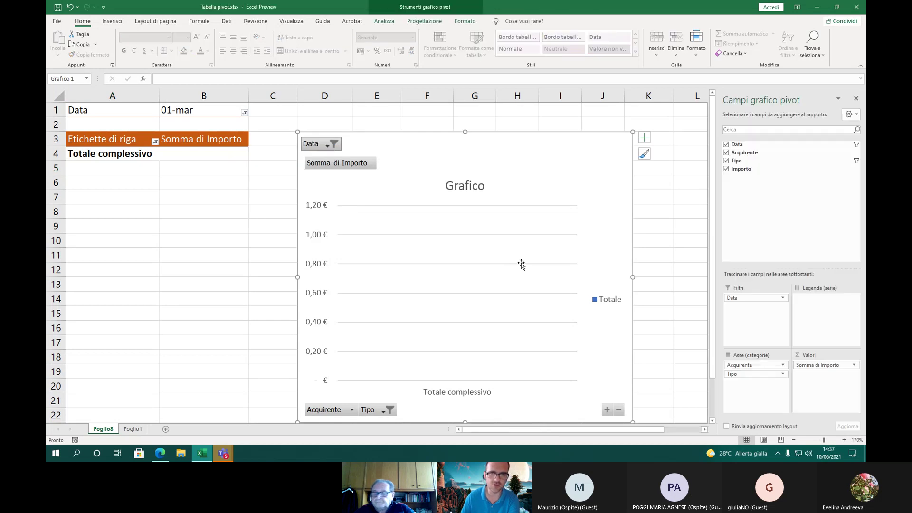
pyautogui.click(334, 145)
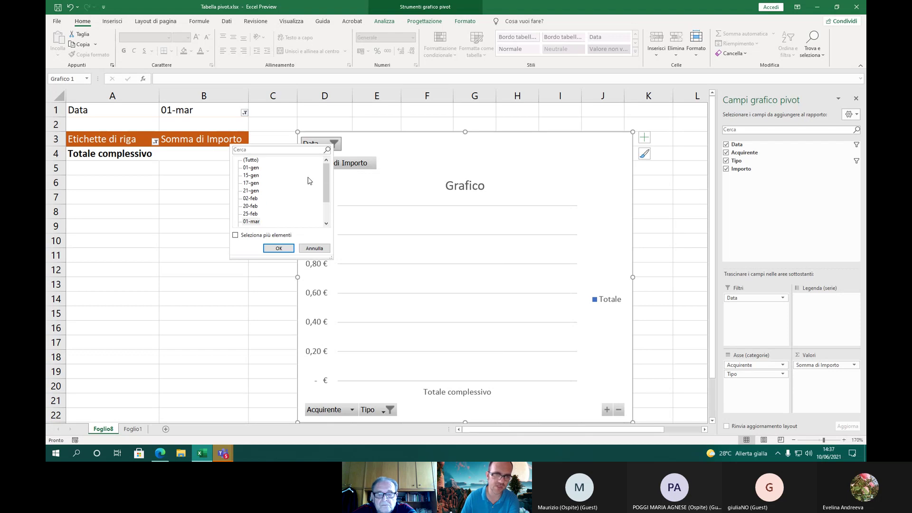
pyautogui.click(250, 160)
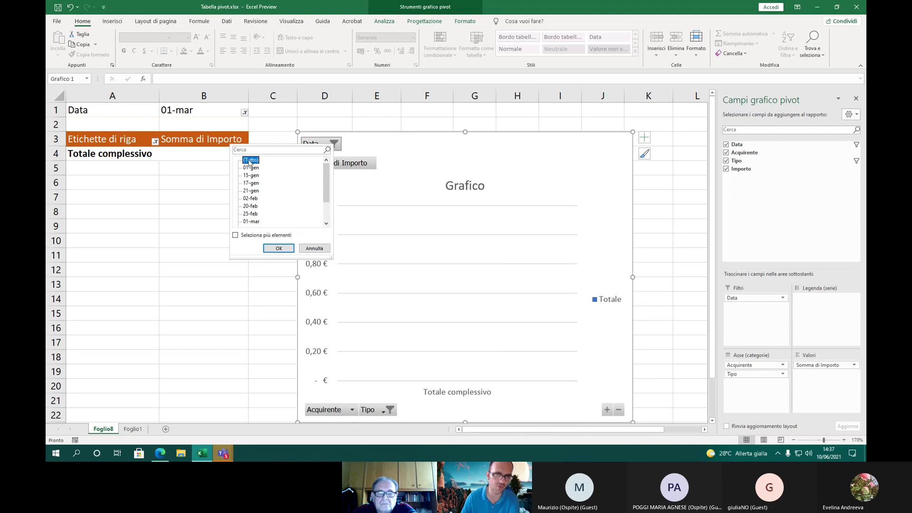
pyautogui.click(279, 248)
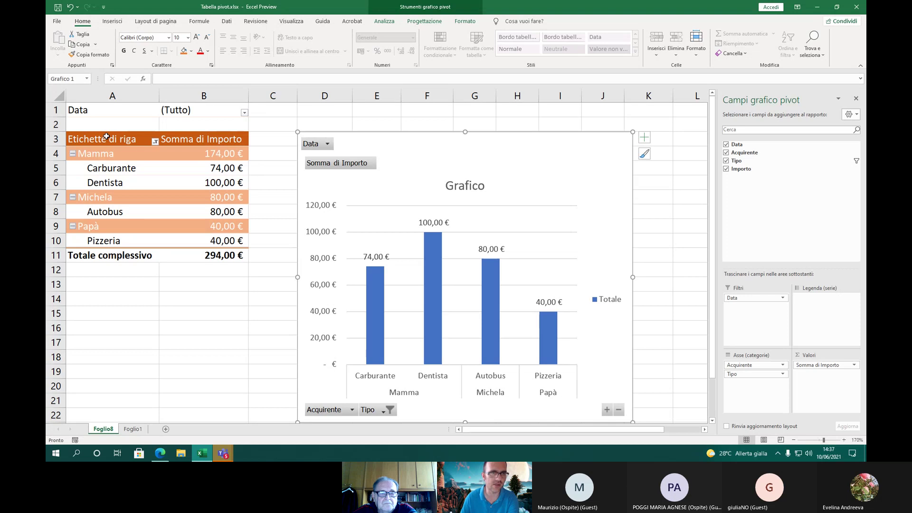
pyautogui.click(156, 142)
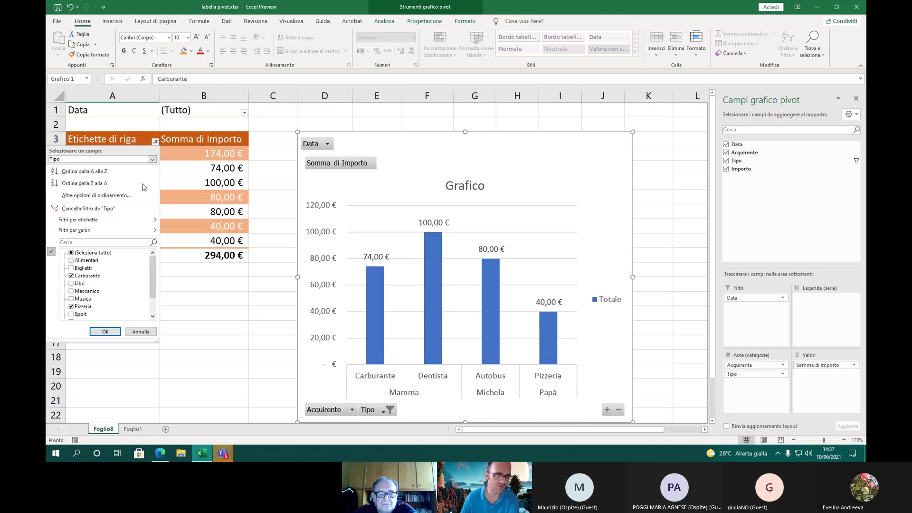
pyautogui.click(81, 209)
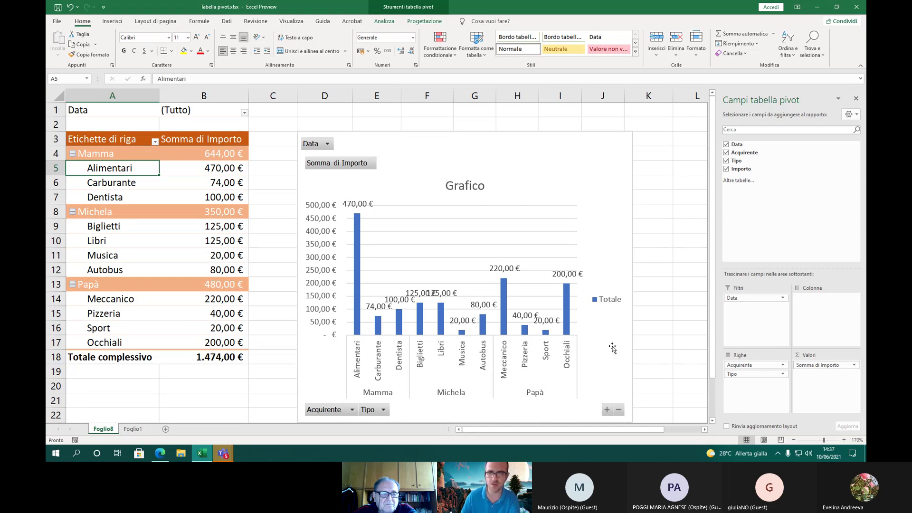
# Move the pivot chart down so that it starts at about row 8
pyautogui.click(794, 440)
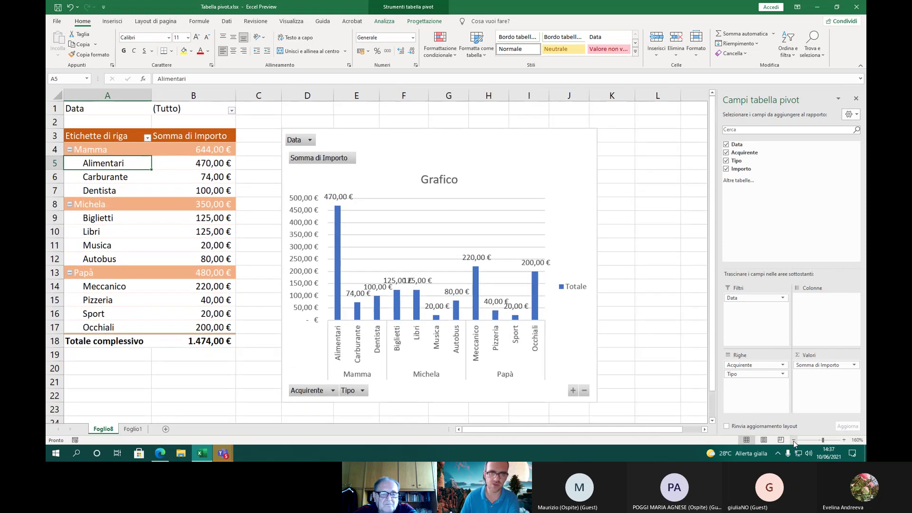
pyautogui.click(794, 440)
pyautogui.click(794, 440)
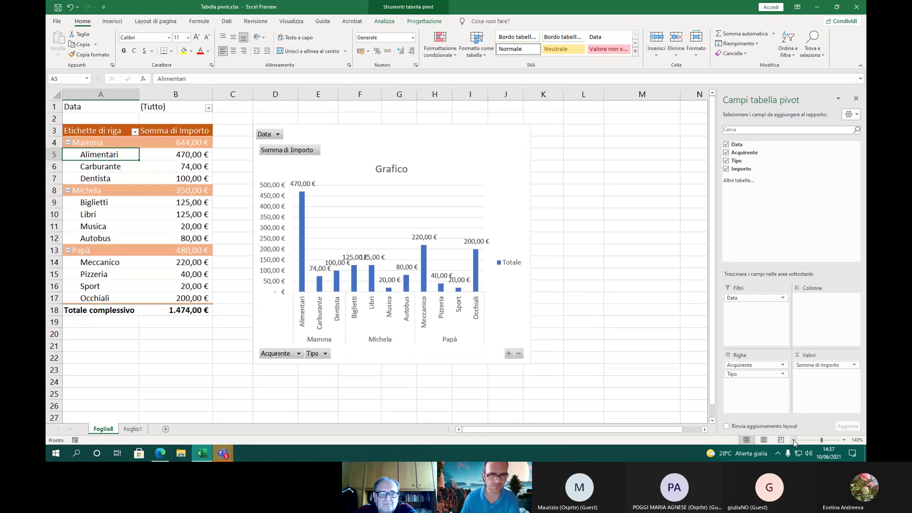
pyautogui.click(342, 145)
pyautogui.moveTo(342, 144); pyautogui.dragTo(340, 201)
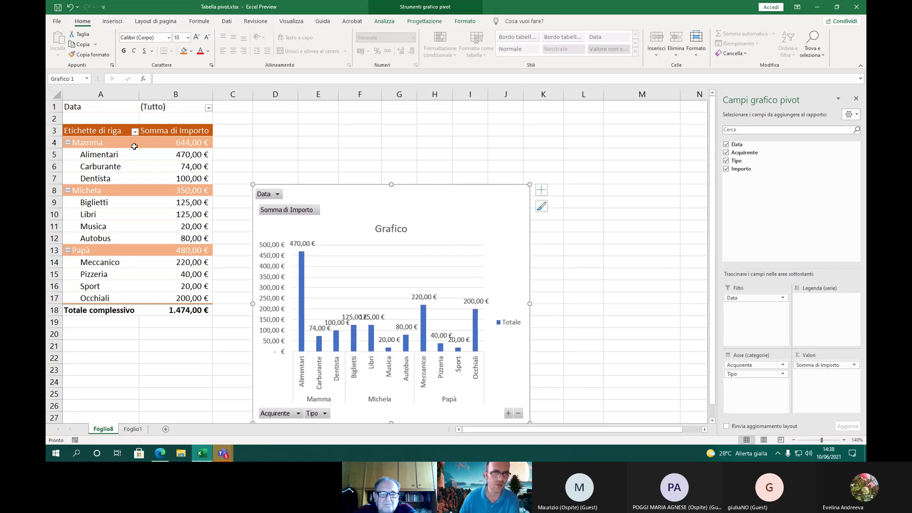
# Examine the pivot table's analysis and design tools and the source expense data on Foglio1
pyautogui.click(83, 157)
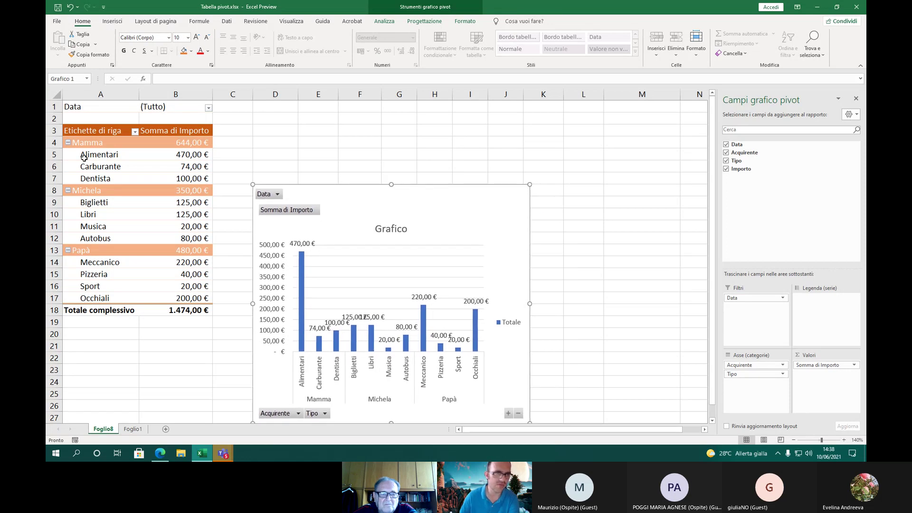
pyautogui.click(78, 109)
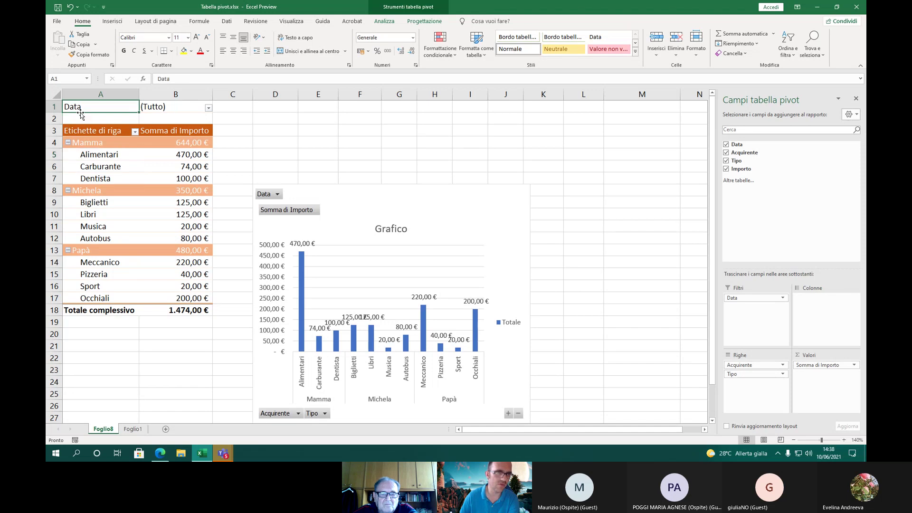
pyautogui.click(82, 158)
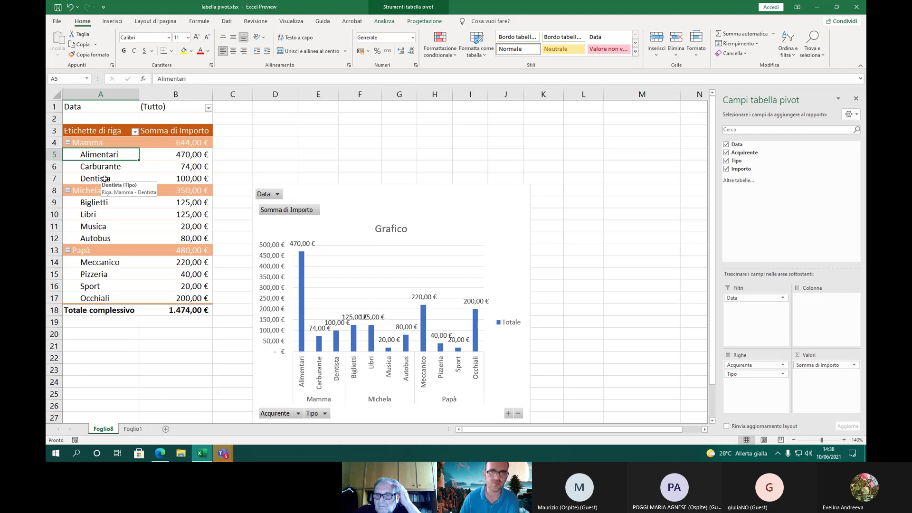
pyautogui.click(384, 22)
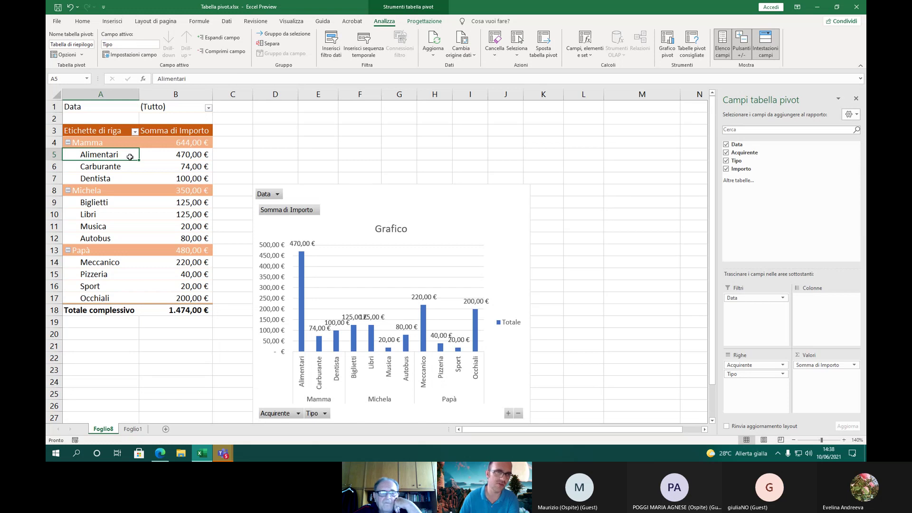
pyautogui.click(121, 228)
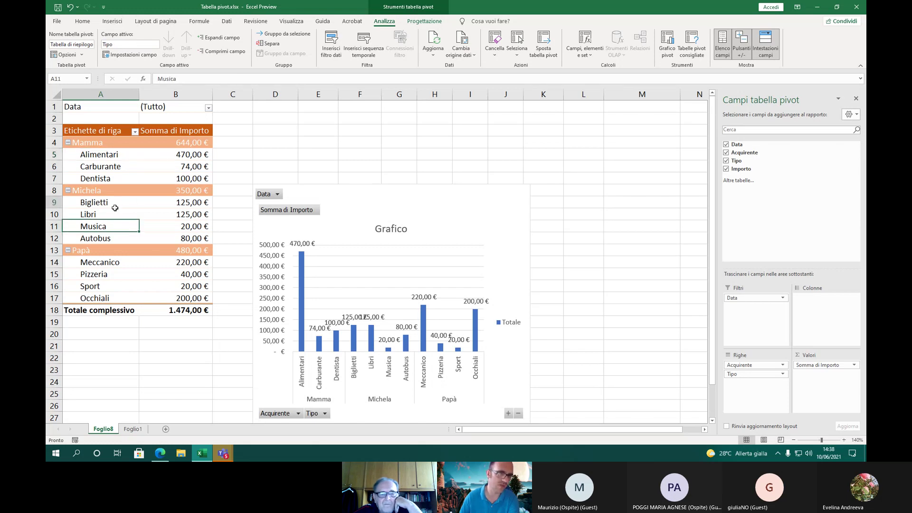
pyautogui.click(116, 206)
pyautogui.click(117, 163)
pyautogui.click(113, 154)
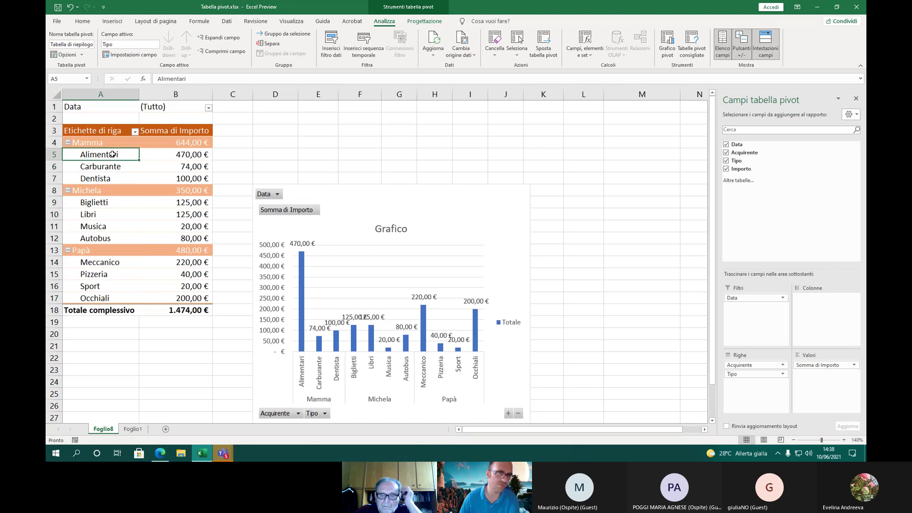
pyautogui.click(421, 22)
pyautogui.click(387, 25)
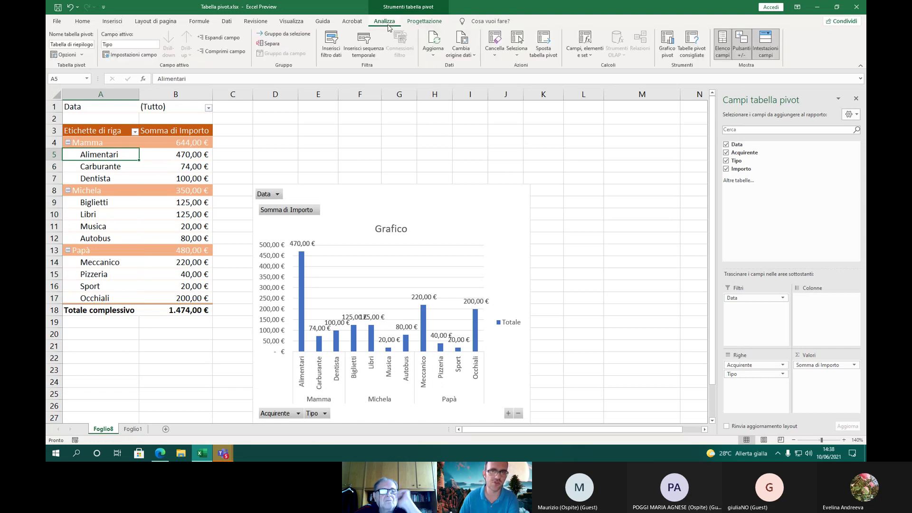
pyautogui.click(418, 24)
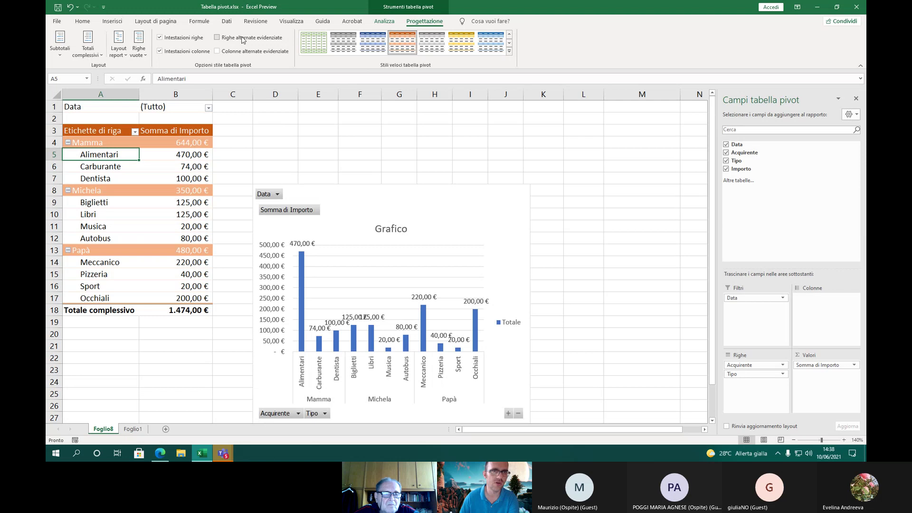
pyautogui.click(384, 21)
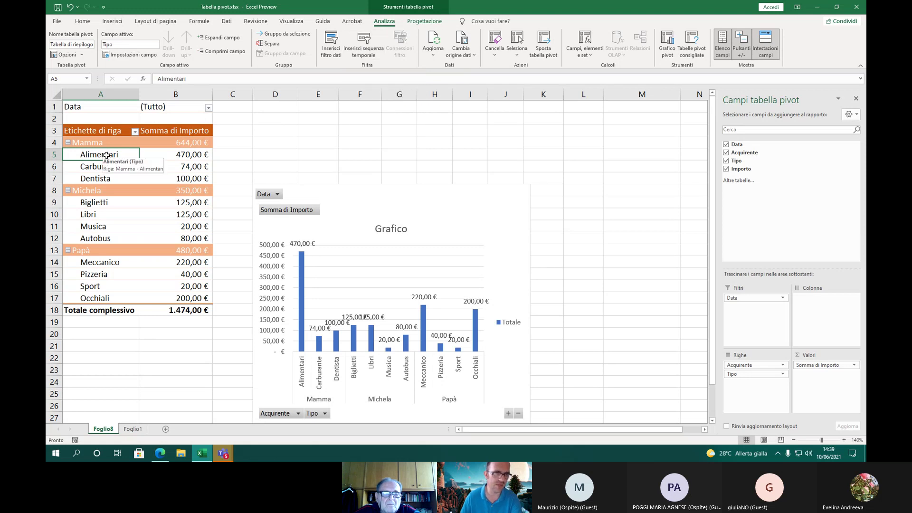
pyautogui.click(133, 429)
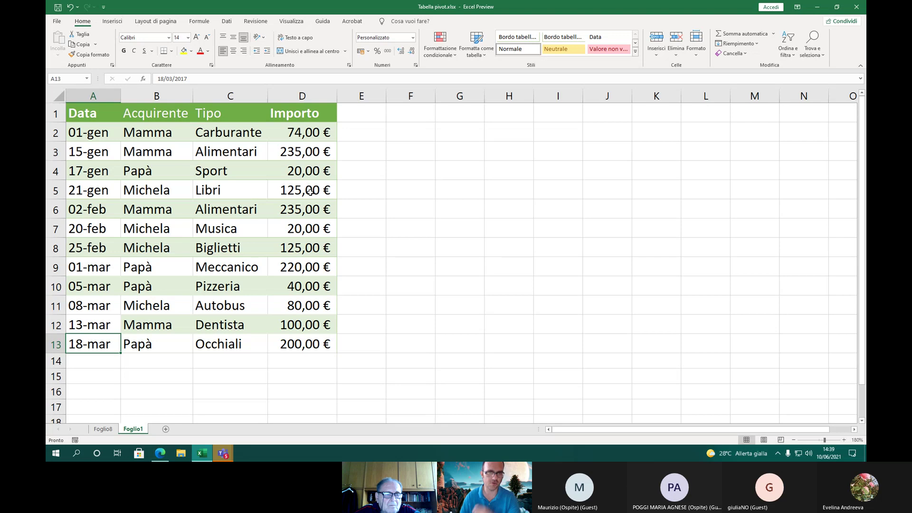
pyautogui.click(113, 430)
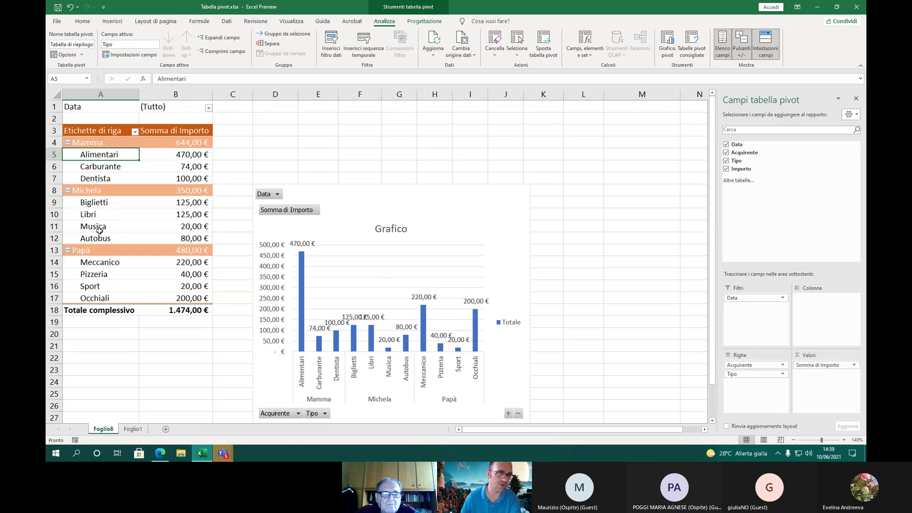
# Insert a timeline for the Data field from the Alimentari cell of the pivot table on Foglio8
pyautogui.click(89, 150)
pyautogui.click(90, 156)
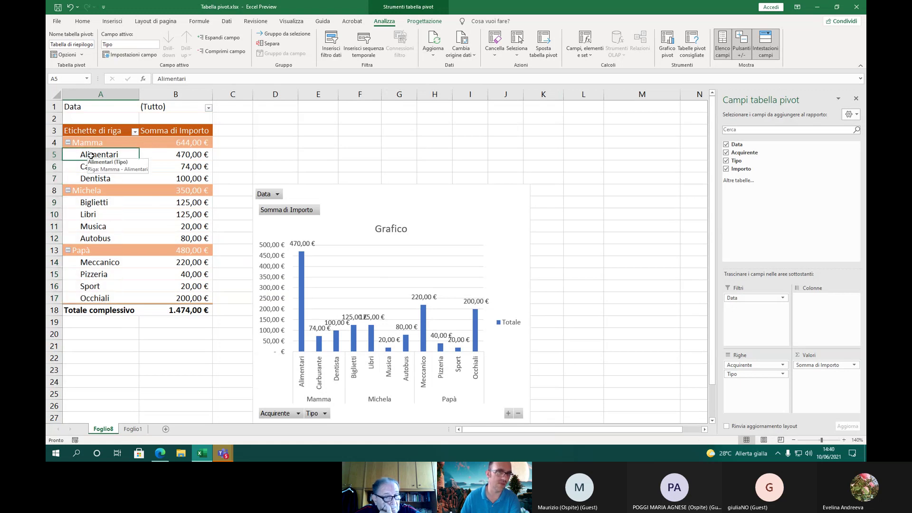
pyautogui.click(364, 55)
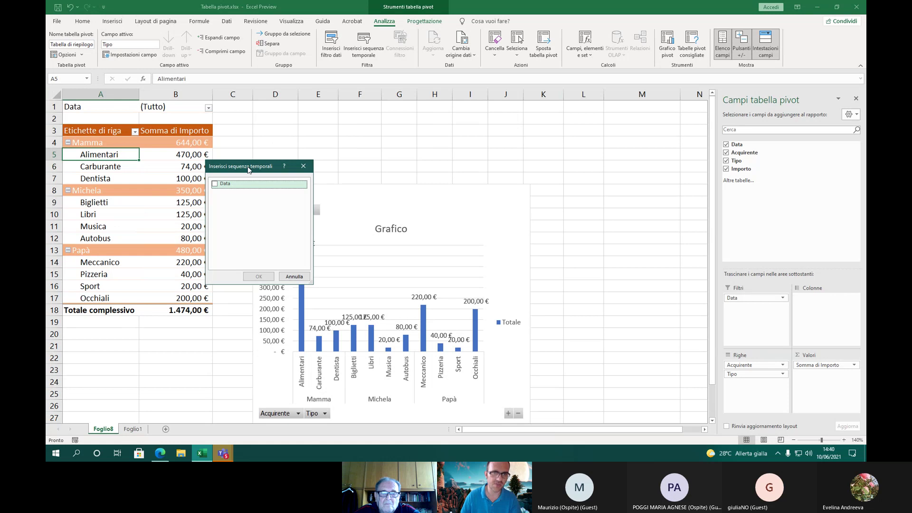
pyautogui.moveTo(248, 170); pyautogui.dragTo(281, 127)
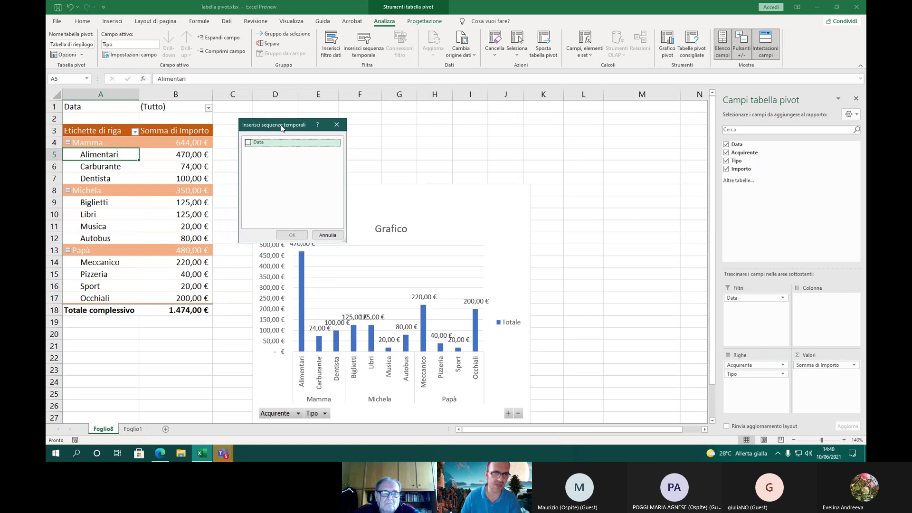
pyautogui.click(249, 143)
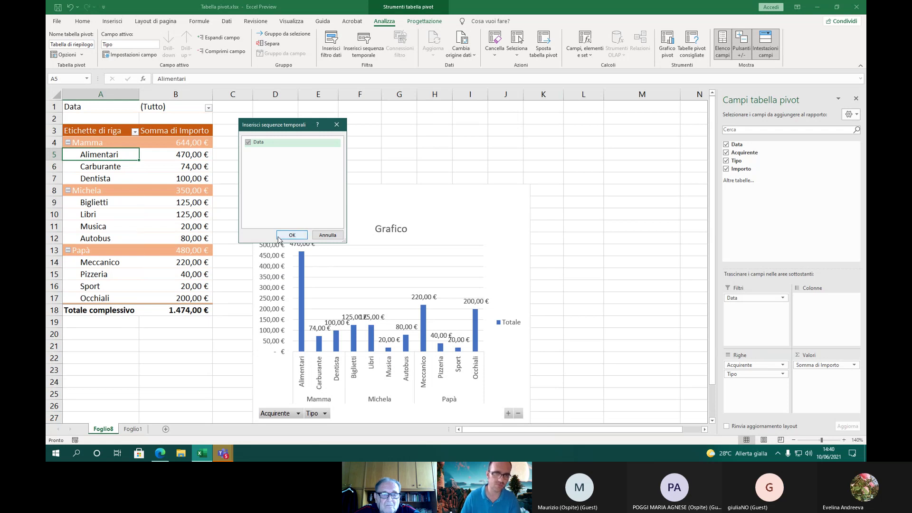
pyautogui.click(261, 143)
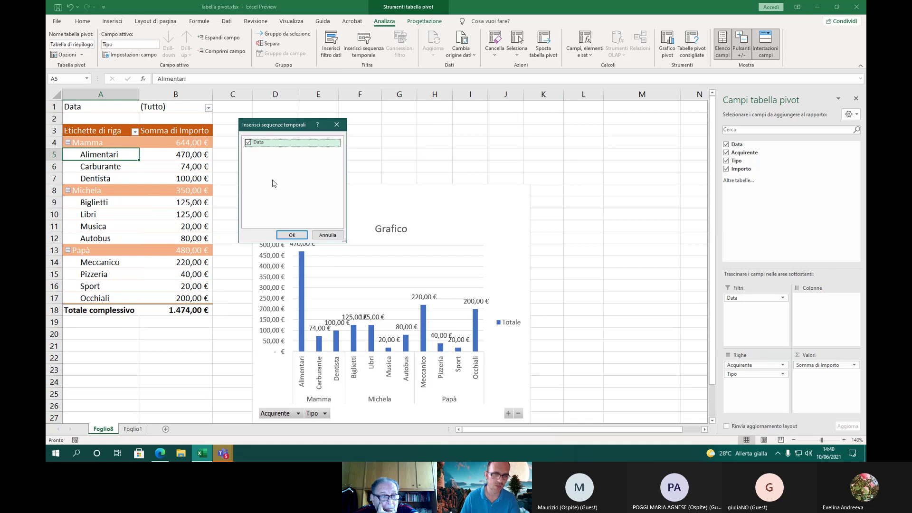
pyautogui.click(293, 235)
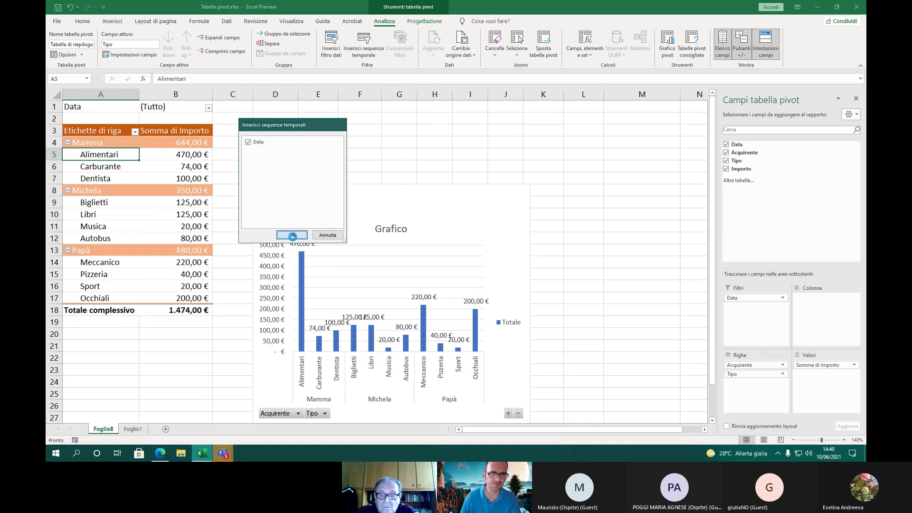
# Place the Data timeline above the pivot chart and resize it to about 3,5 cm high by 8,35 cm wide
pyautogui.moveTo(337, 224); pyautogui.dragTo(301, 107)
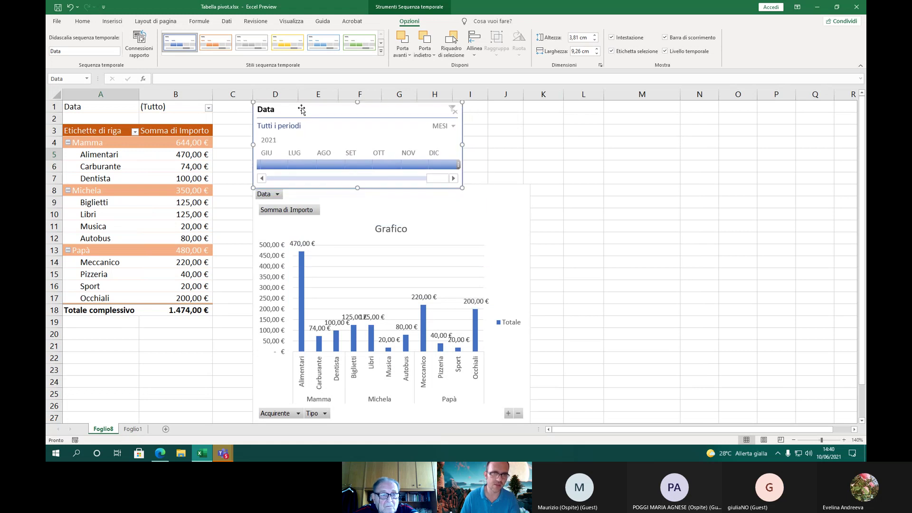
pyautogui.moveTo(462, 102); pyautogui.dragTo(442, 108)
pyautogui.moveTo(288, 119)
pyautogui.mouseDown()
pyautogui.moveTo(299, 114)
pyautogui.moveTo(289, 113)
pyautogui.mouseUp()
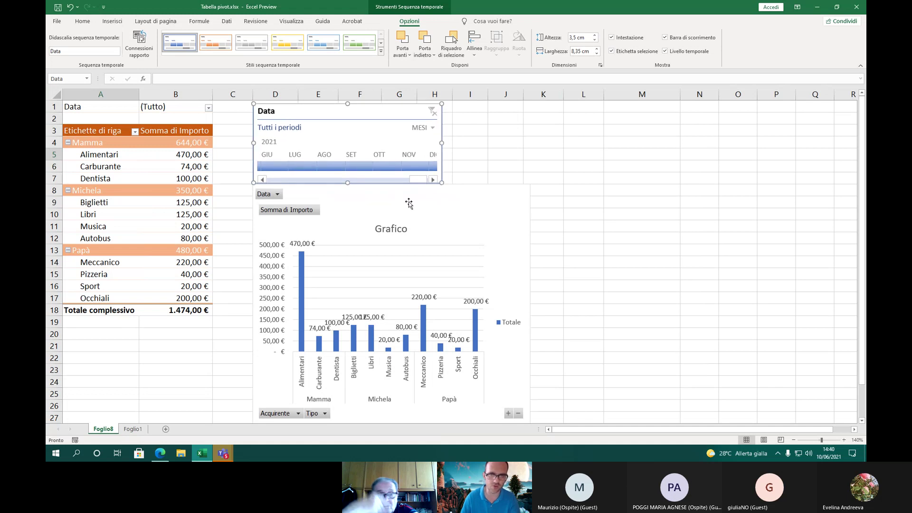
# Move the pivot chart down to about row 10 and the timeline down to row 3, just above the chart
pyautogui.moveTo(425, 204); pyautogui.dragTo(425, 228)
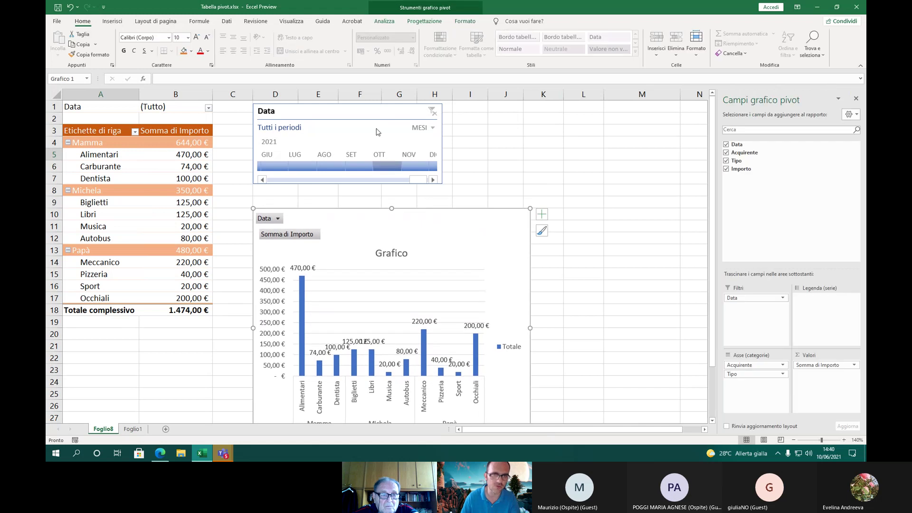
pyautogui.moveTo(366, 113); pyautogui.dragTo(366, 128)
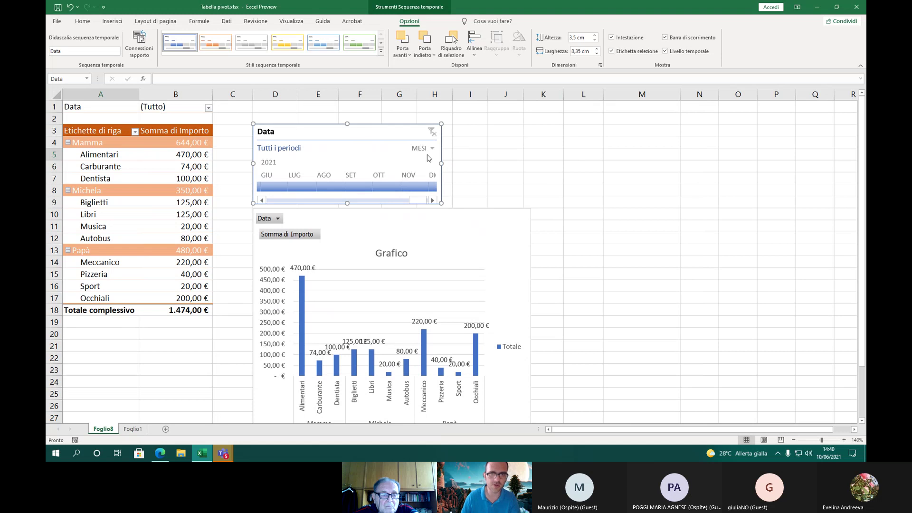
# Widen the Data timeline to about 12,32 cm so it matches the width of the pivot chart beneath it
pyautogui.moveTo(445, 165); pyautogui.dragTo(530, 174)
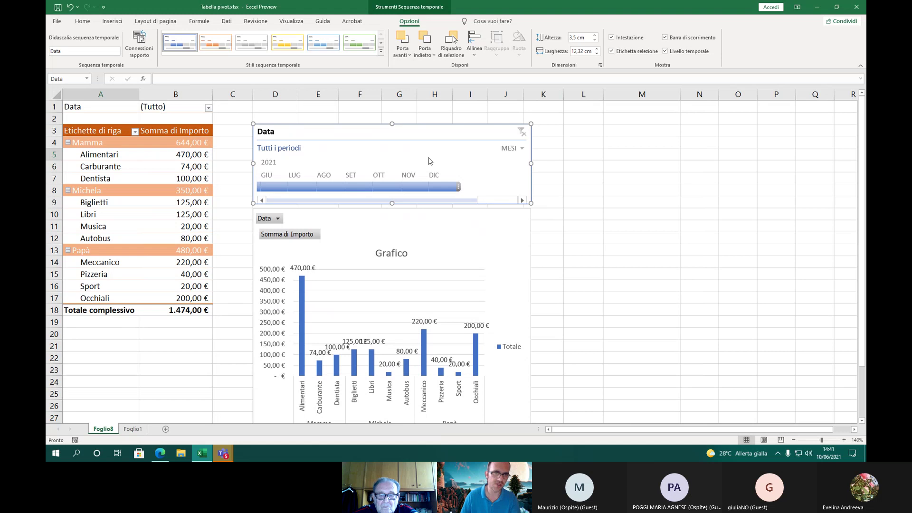
pyautogui.click(491, 204)
pyautogui.moveTo(472, 203); pyautogui.dragTo(242, 200)
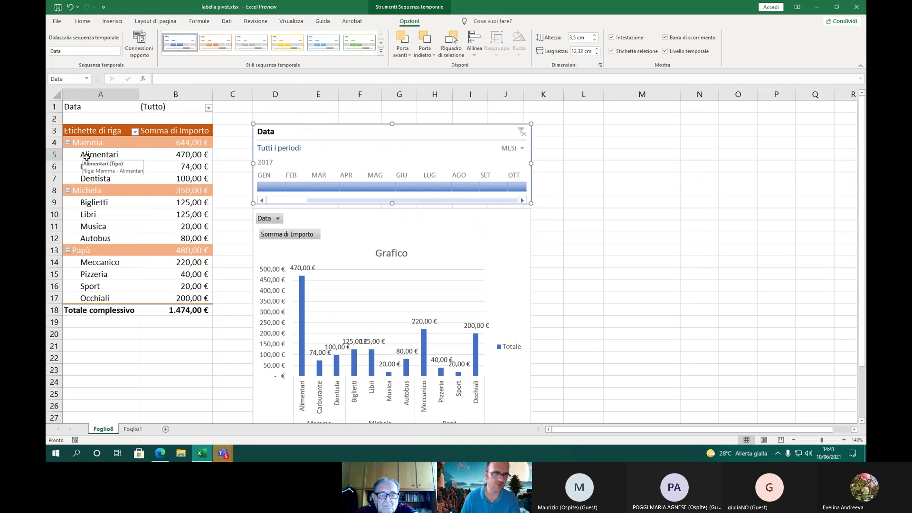
# Check the years of the first and last dates on Foglio1 and compare them with the timeline's full span on Foglio8
pyautogui.click(133, 429)
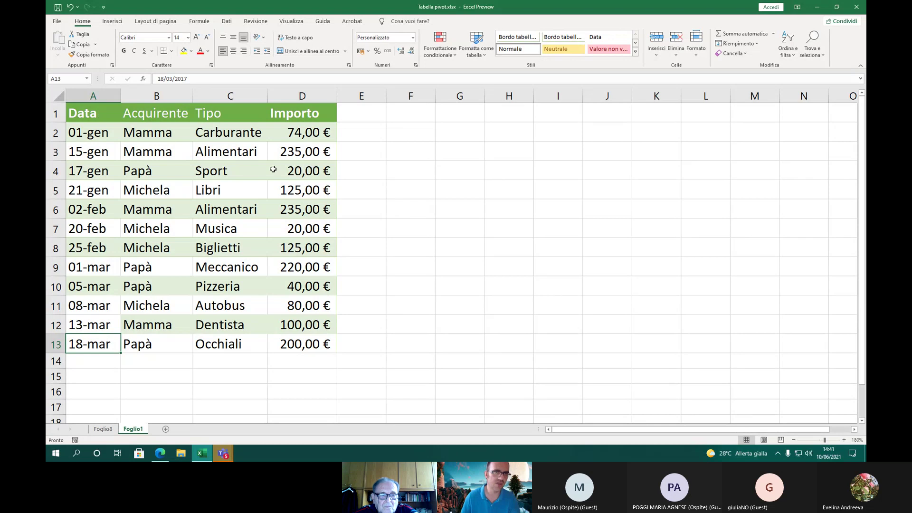
pyautogui.click(94, 137)
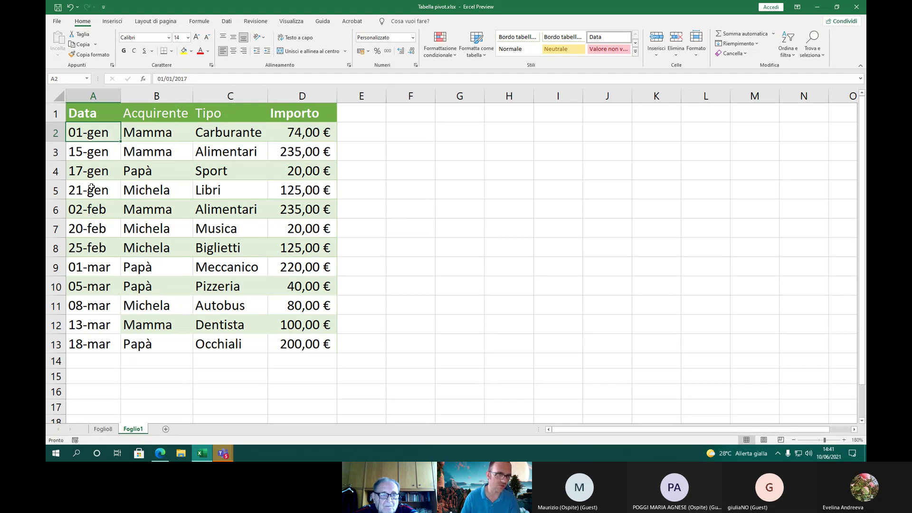
pyautogui.click(100, 336)
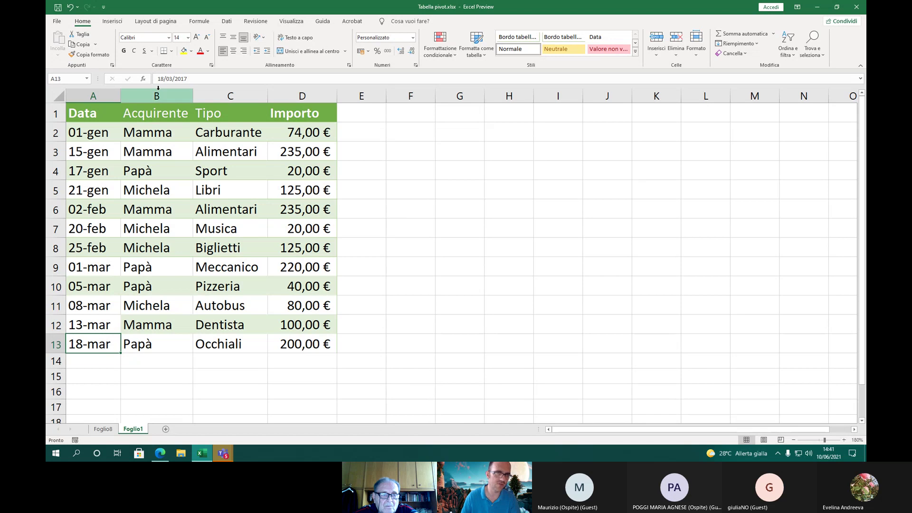
pyautogui.click(109, 133)
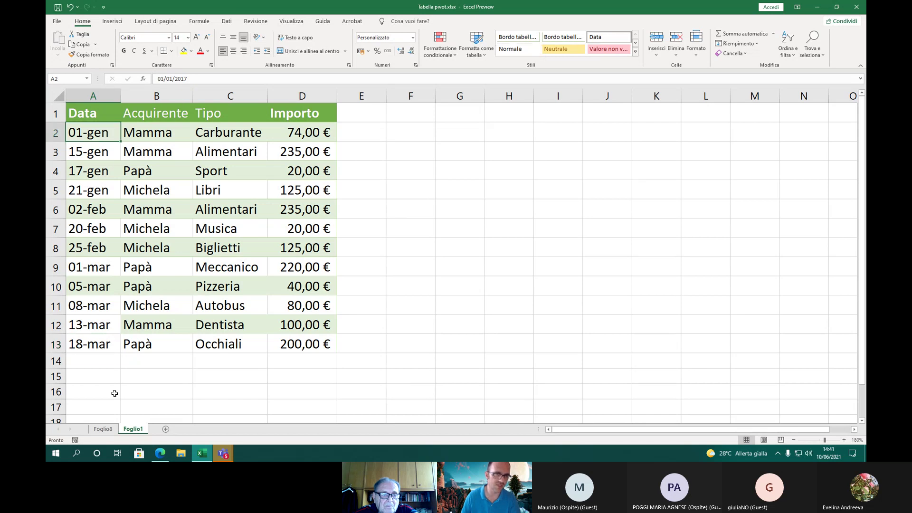
pyautogui.click(106, 431)
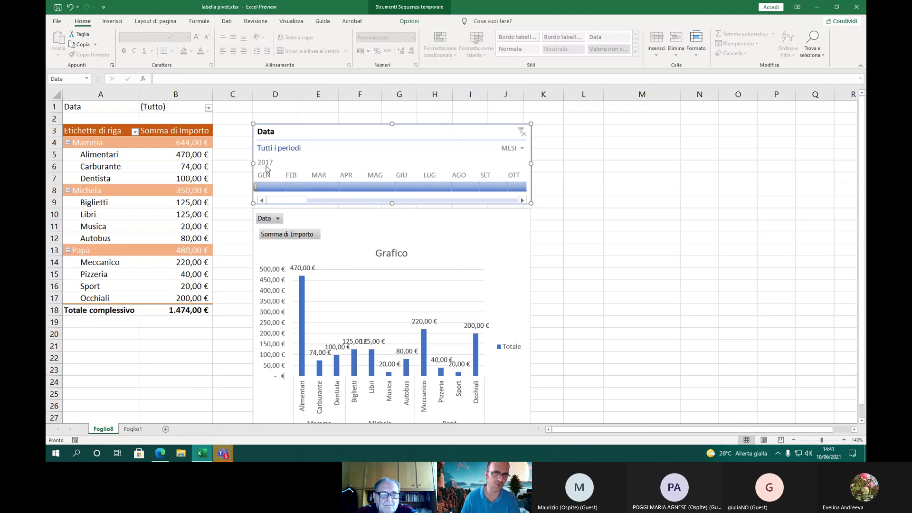
pyautogui.click(133, 429)
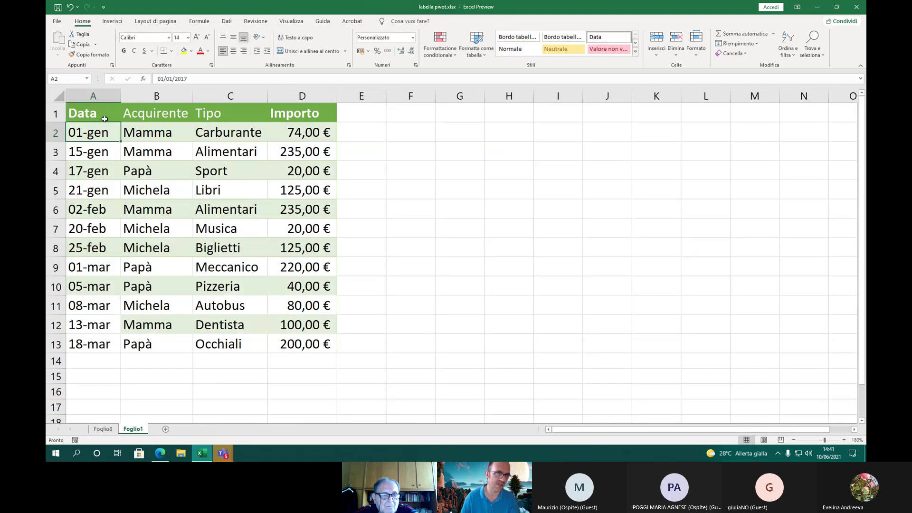
pyautogui.click(106, 429)
pyautogui.moveTo(298, 198); pyautogui.dragTo(345, 203)
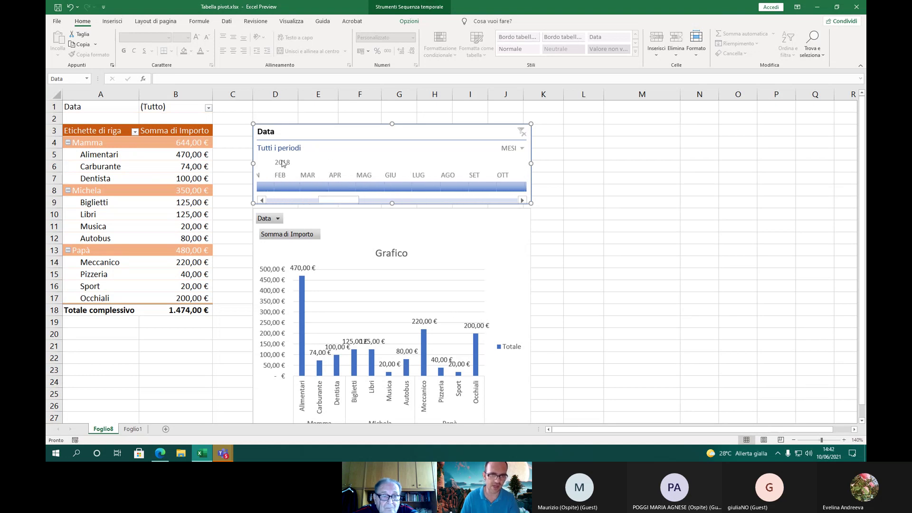
pyautogui.moveTo(342, 200); pyautogui.dragTo(503, 205)
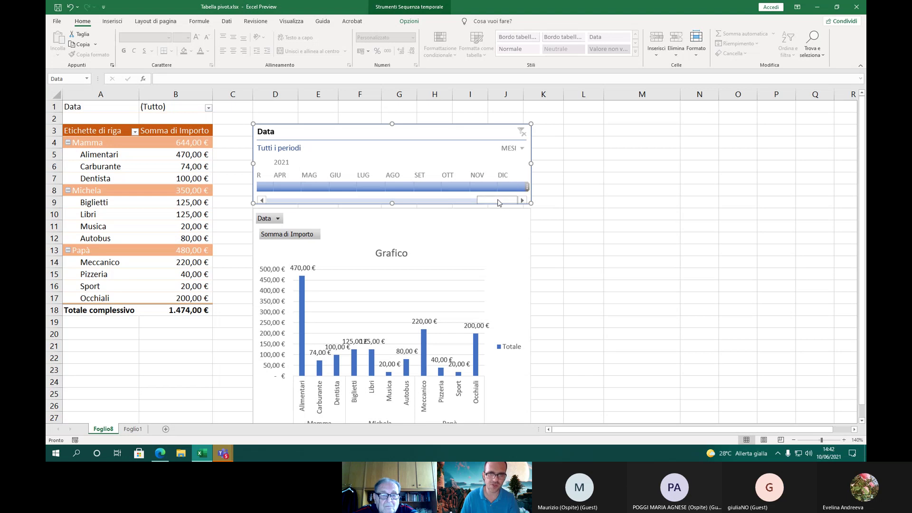
pyautogui.moveTo(481, 202); pyautogui.dragTo(259, 202)
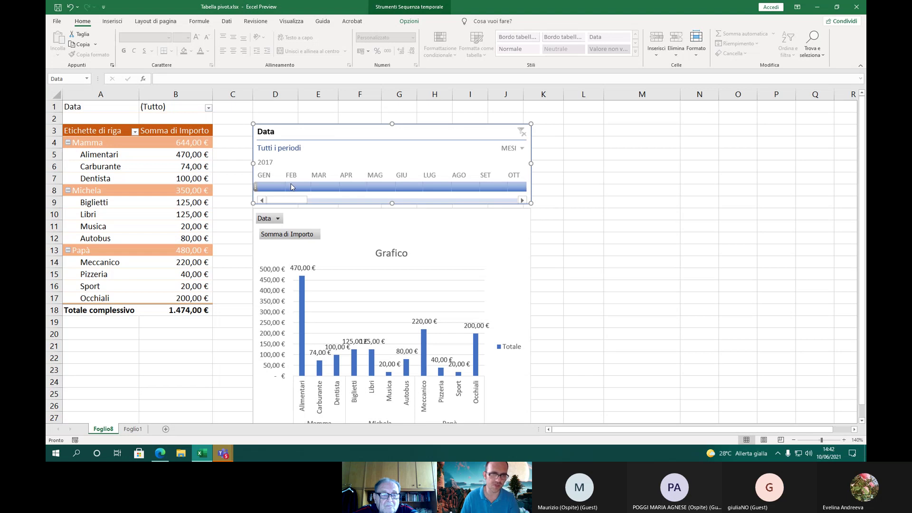
# Set the Data timeline's time level to ANNI and filter the pivot table and chart to 2017
pyautogui.click(512, 151)
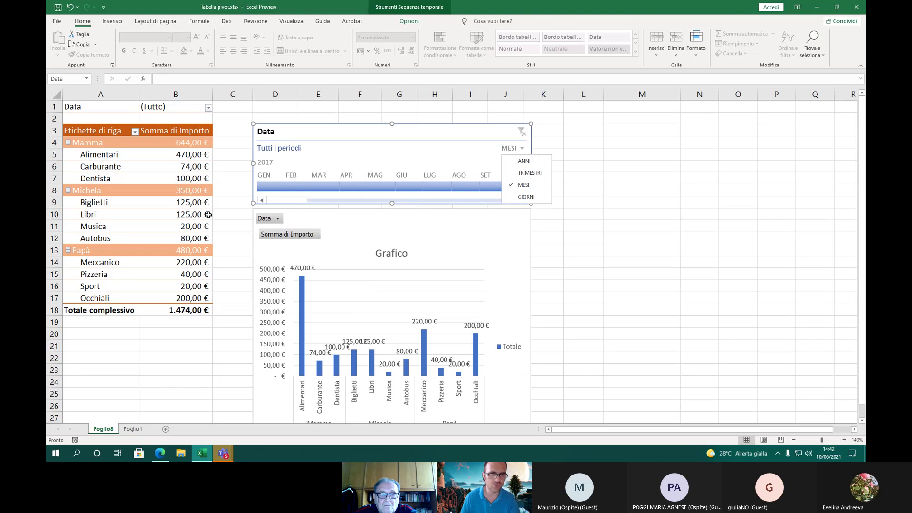
pyautogui.click(525, 162)
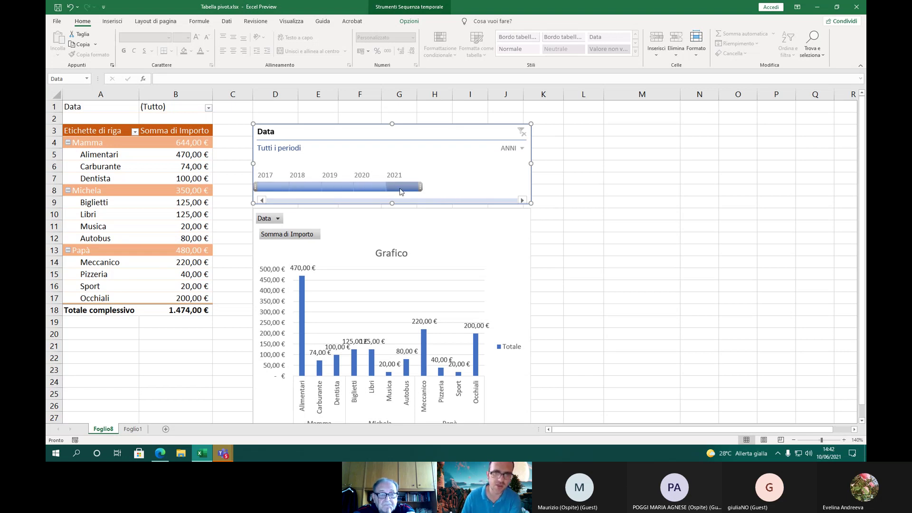
pyautogui.click(275, 191)
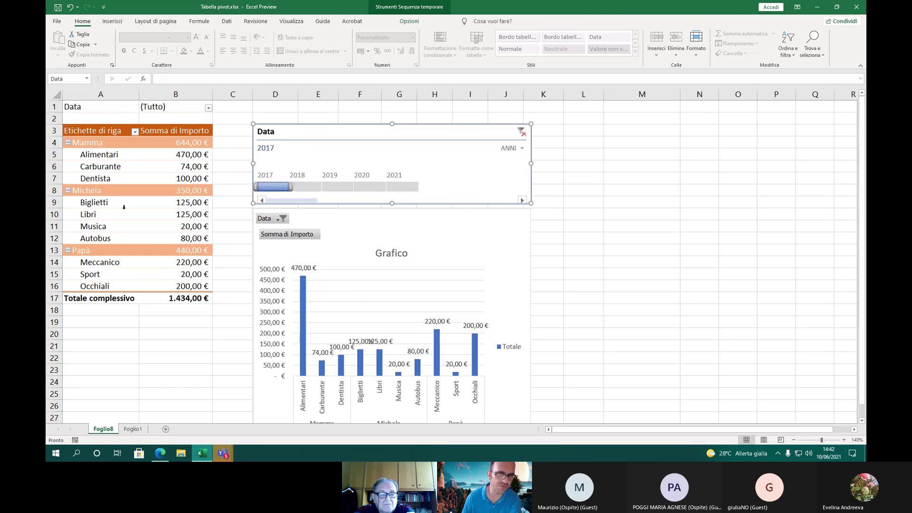
# Filter the timeline to 2018, 2019, 2020 and 2021 one after another, and return to 2017
pyautogui.click(308, 189)
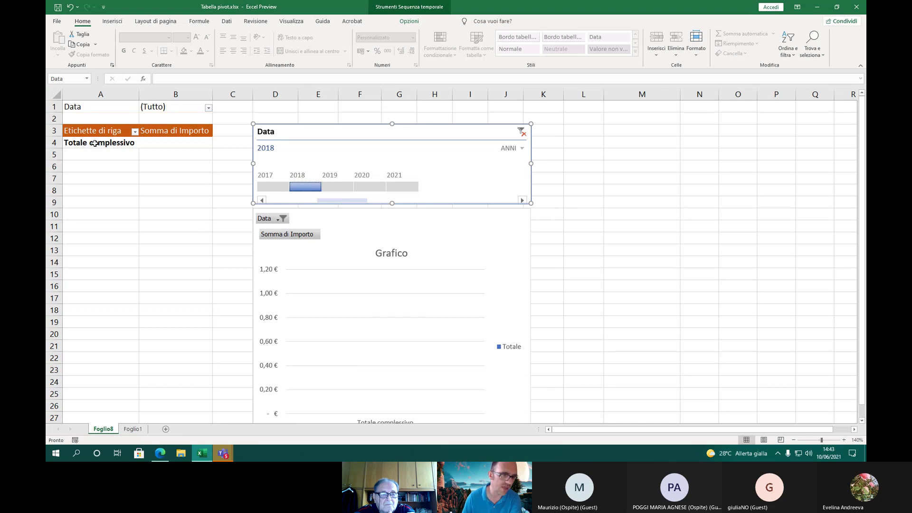
pyautogui.click(341, 187)
pyautogui.click(374, 188)
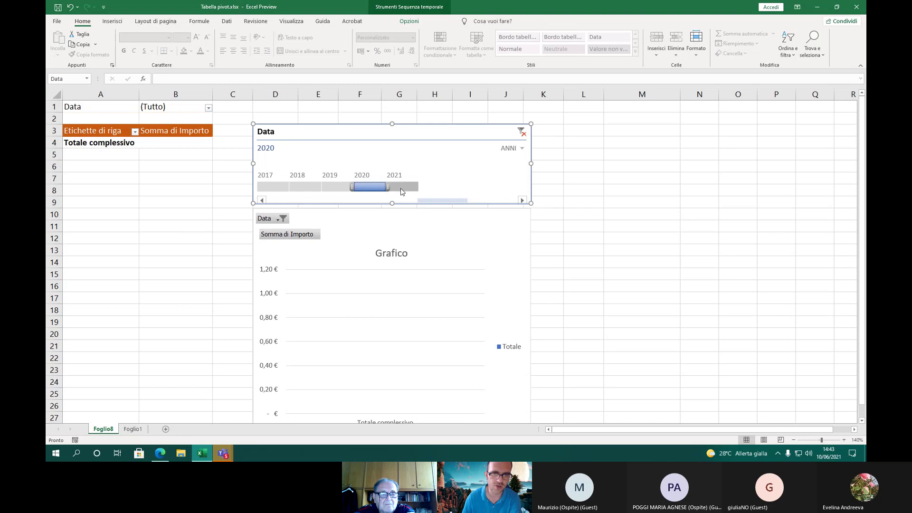
pyautogui.click(403, 190)
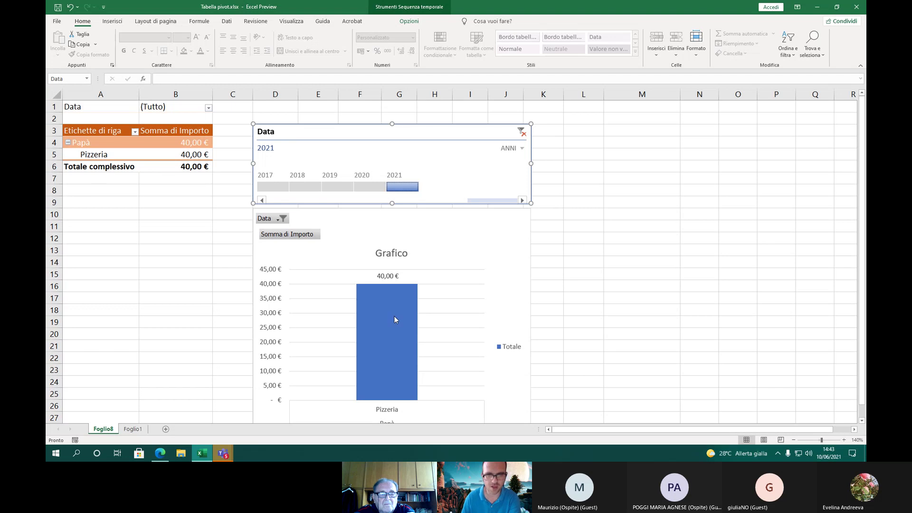
pyautogui.click(276, 187)
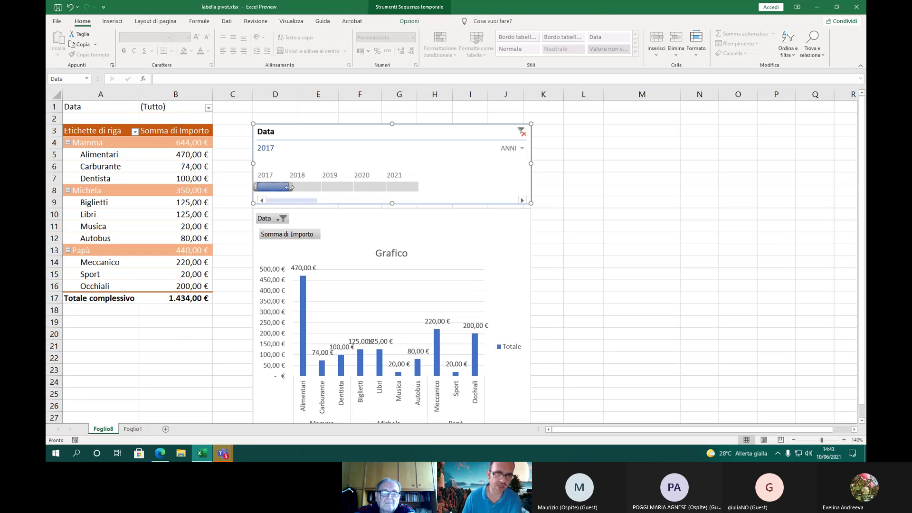
# Try the timeline's TRIMESTRI, MESI and GIORNI time levels in turn, ending on GIORNI
pyautogui.click(510, 149)
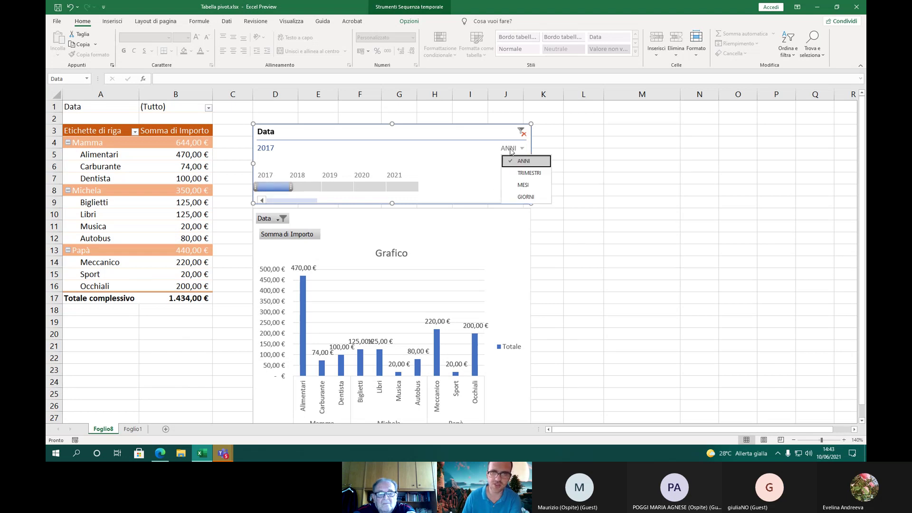
pyautogui.click(516, 173)
pyautogui.click(521, 149)
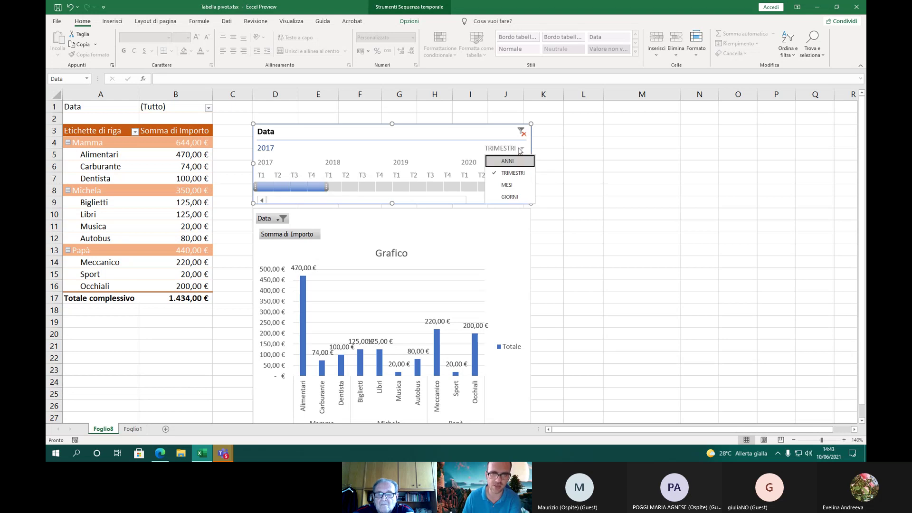
pyautogui.click(515, 173)
pyautogui.click(516, 150)
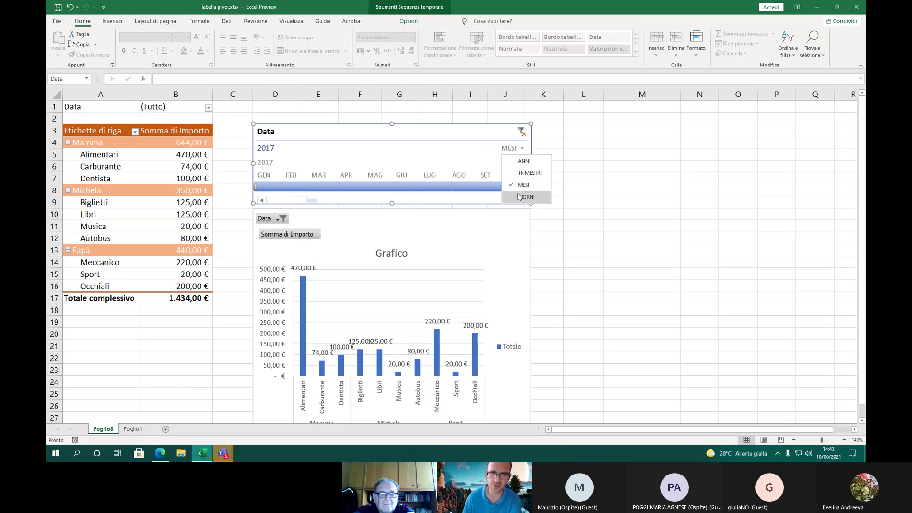
pyautogui.click(520, 196)
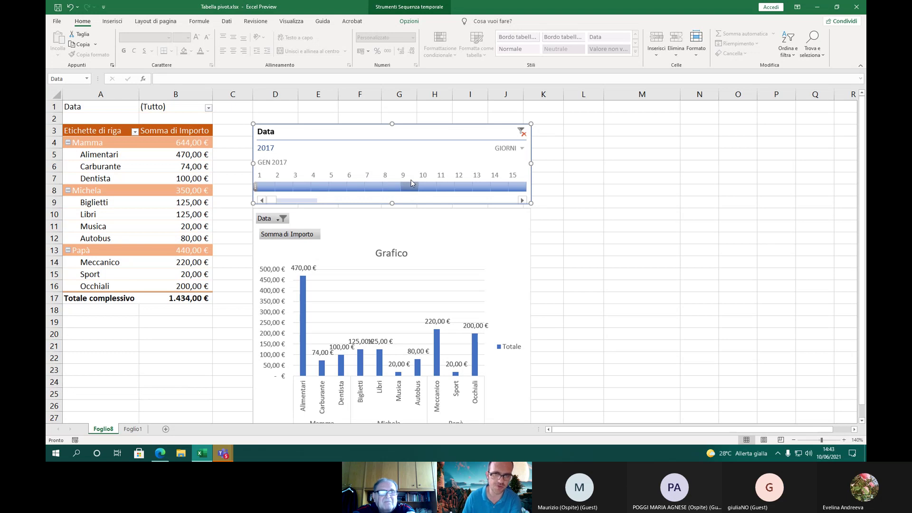
# Clear the Data timeline's filter and set its time level back to MESI
pyautogui.click(522, 134)
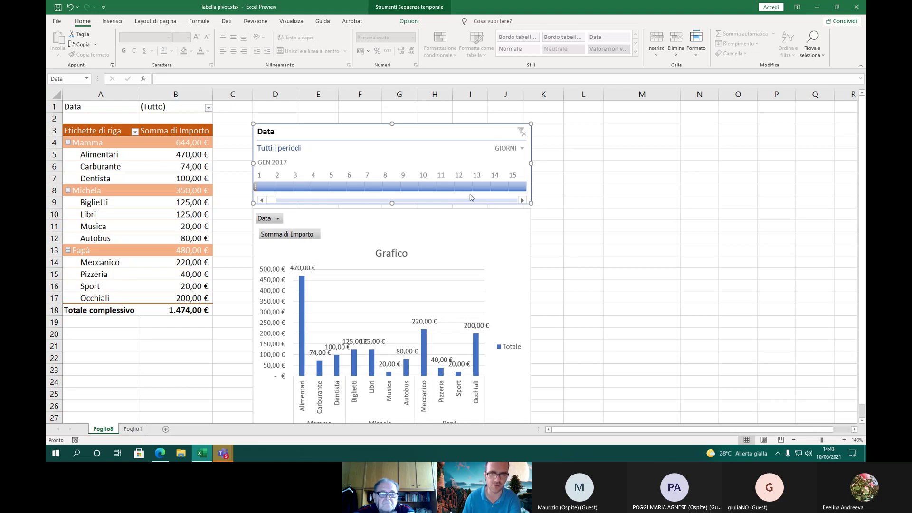
pyautogui.click(514, 150)
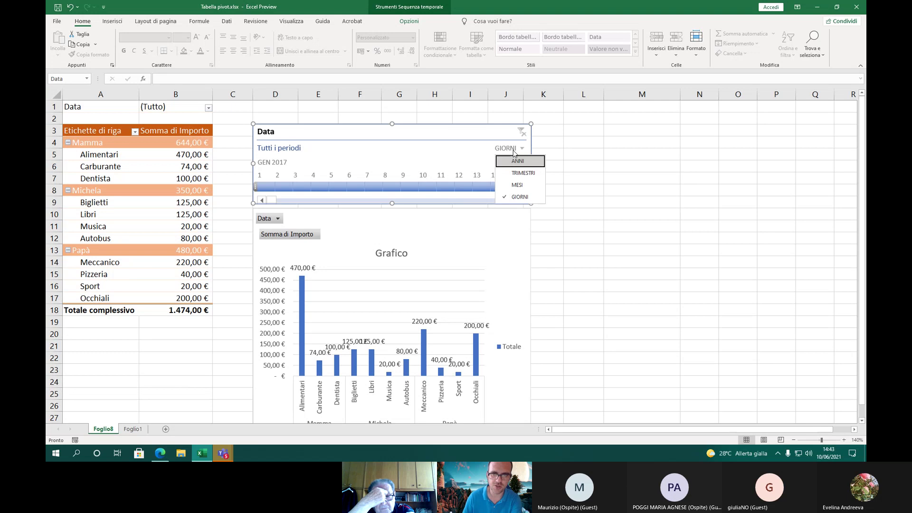
pyautogui.click(518, 186)
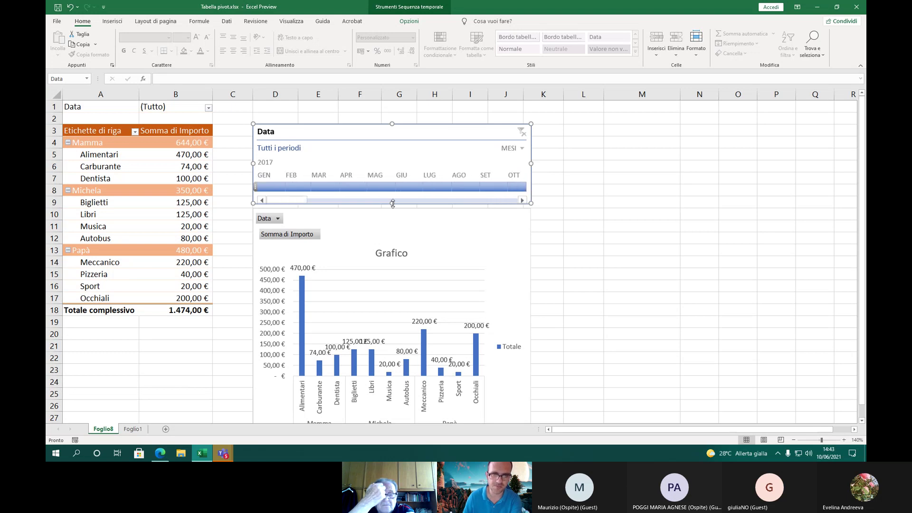
# Filter the Data timeline by a continuous period from T1 2017 to T1 2021
pyautogui.moveTo(299, 203); pyautogui.dragTo(493, 198)
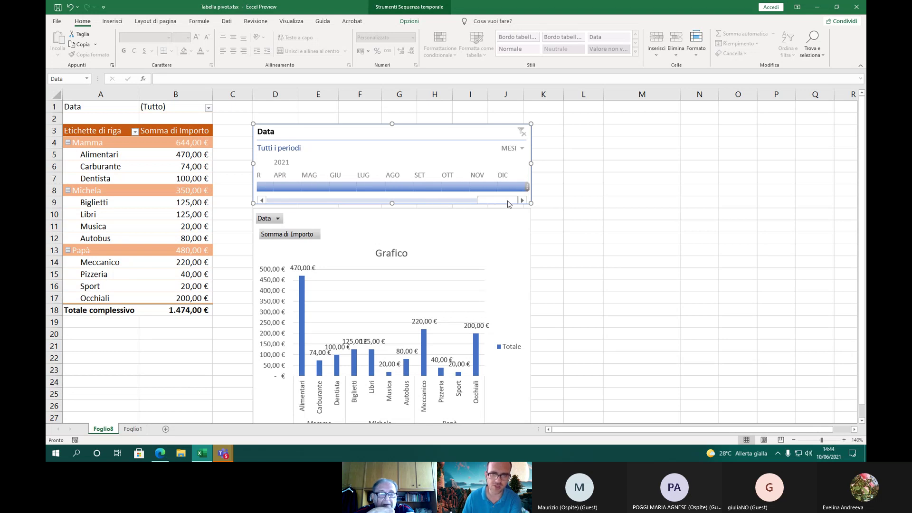
pyautogui.moveTo(507, 200); pyautogui.dragTo(280, 206)
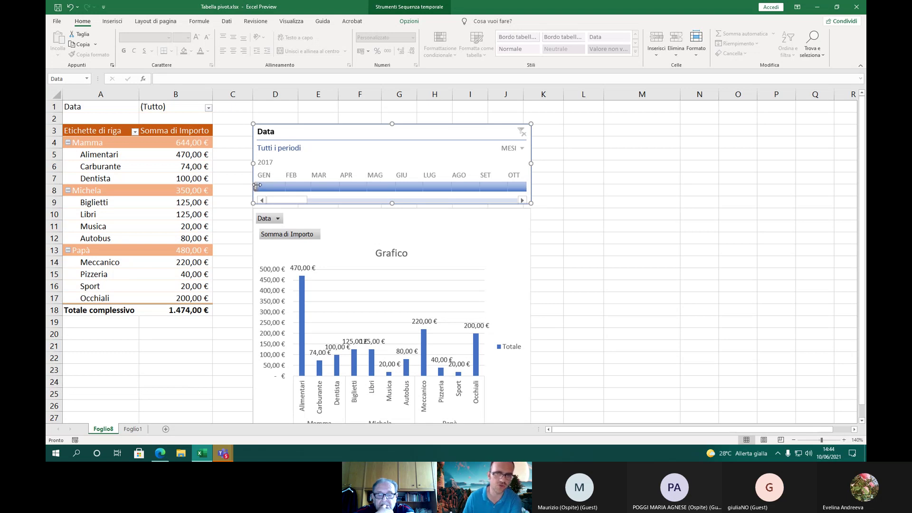
pyautogui.moveTo(257, 185)
pyautogui.mouseDown()
pyautogui.moveTo(447, 186)
pyautogui.moveTo(257, 186)
pyautogui.mouseUp()
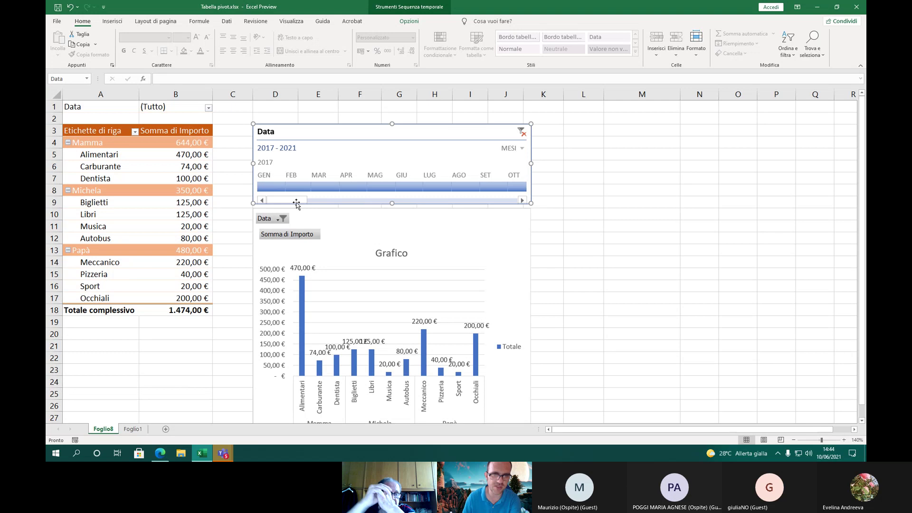
pyautogui.moveTo(291, 200); pyautogui.dragTo(480, 204)
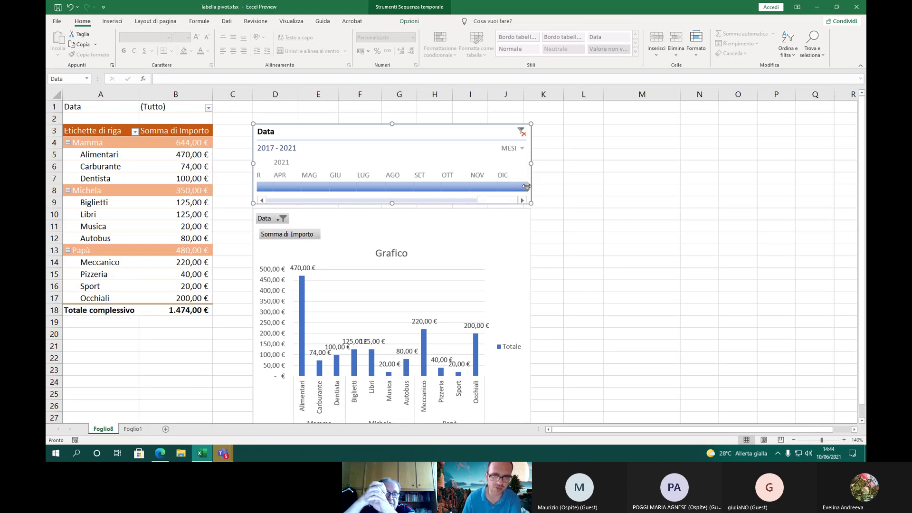
pyautogui.moveTo(526, 186); pyautogui.dragTo(277, 188)
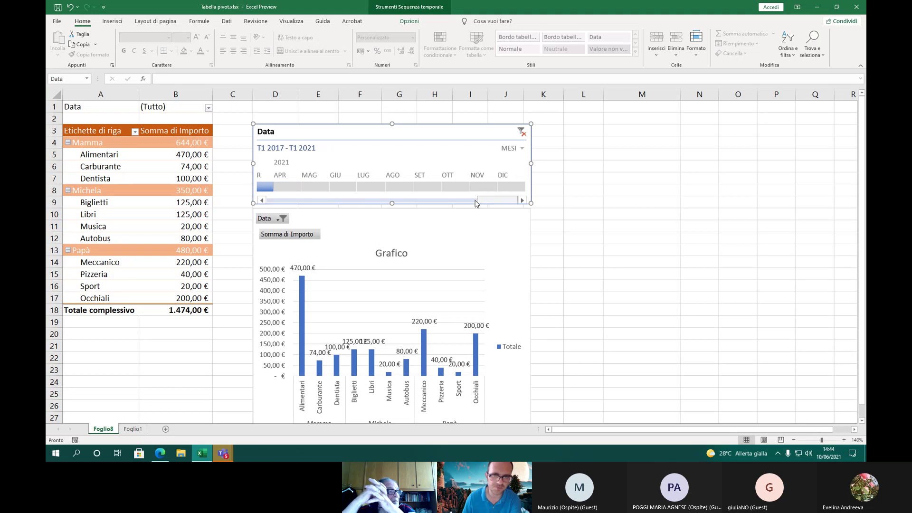
# Shorten the timeline's selected period to gen 2017 - lug 2020, and further to 2017 - 2019
pyautogui.moveTo(466, 202); pyautogui.dragTo(262, 187)
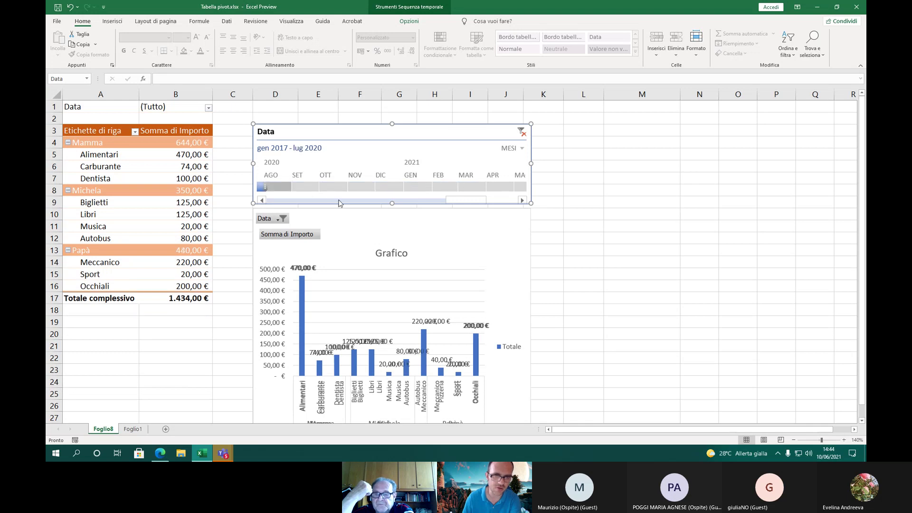
pyautogui.moveTo(469, 199); pyautogui.dragTo(426, 199)
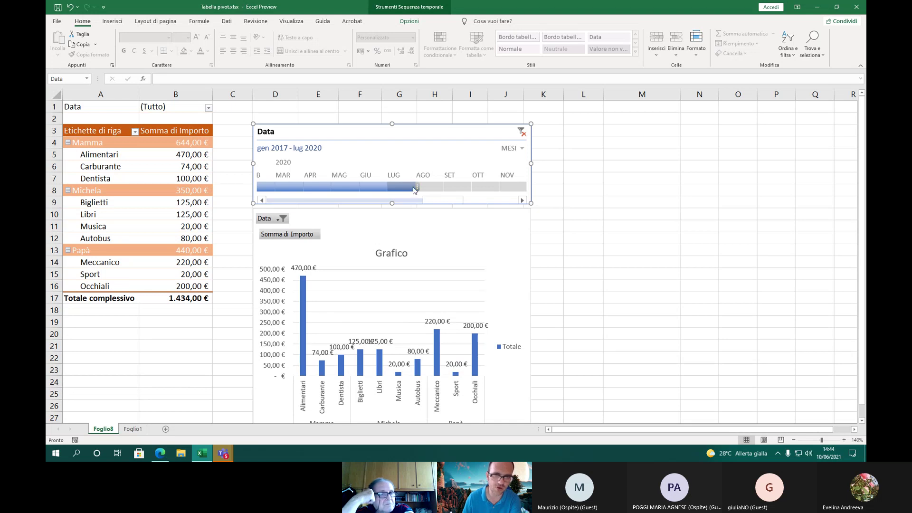
pyautogui.moveTo(414, 190); pyautogui.dragTo(242, 186)
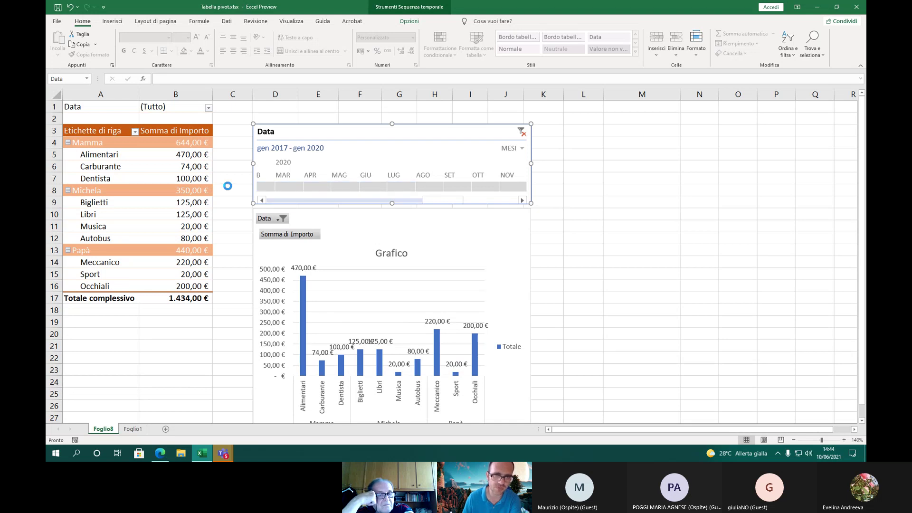
pyautogui.moveTo(442, 200); pyautogui.dragTo(385, 201)
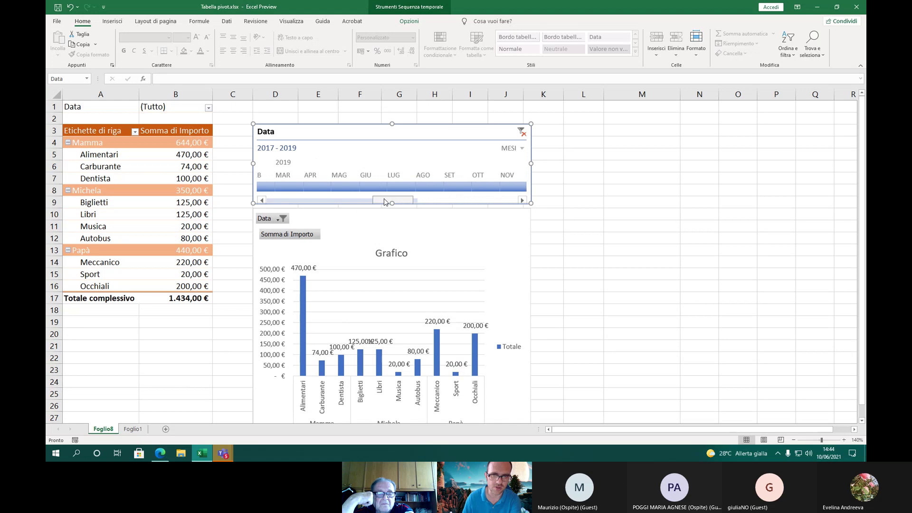
# Set the Data timeline's time level to ANNI and shorten the selected period to 2017 only
pyautogui.click(513, 148)
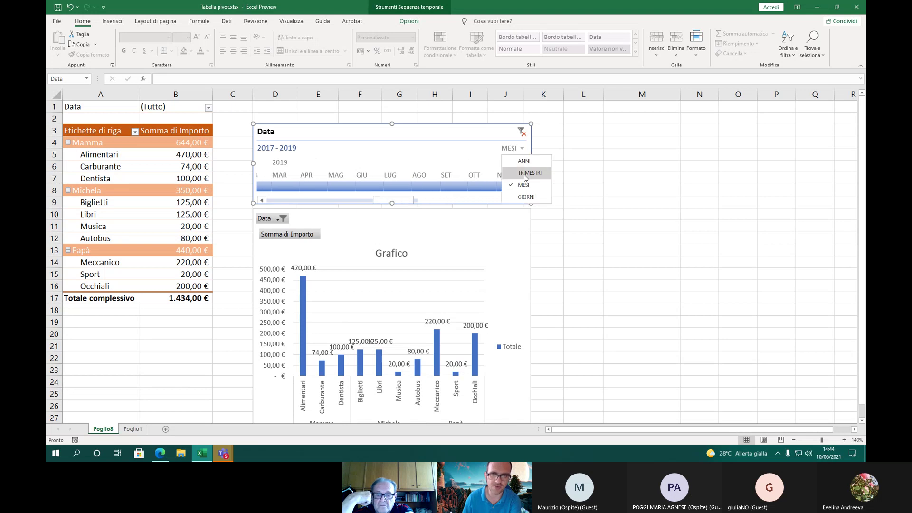
pyautogui.click(524, 161)
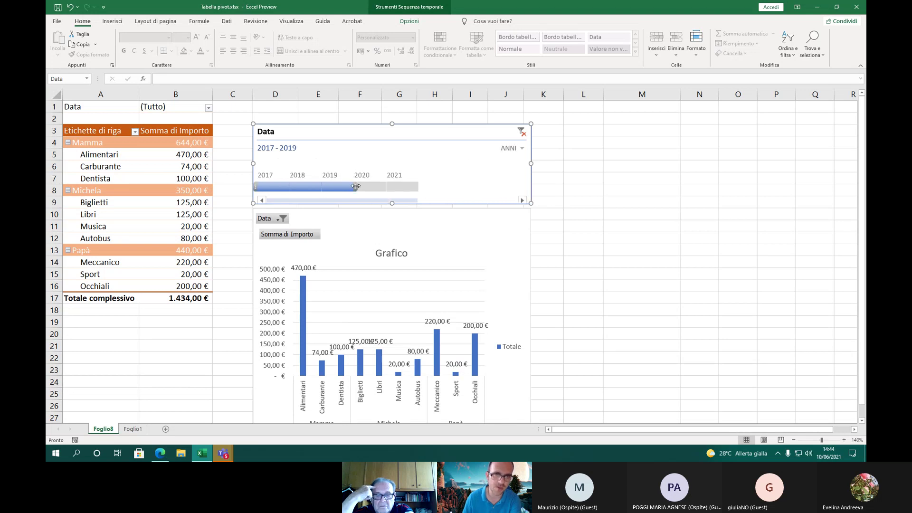
pyautogui.moveTo(356, 186); pyautogui.dragTo(292, 187)
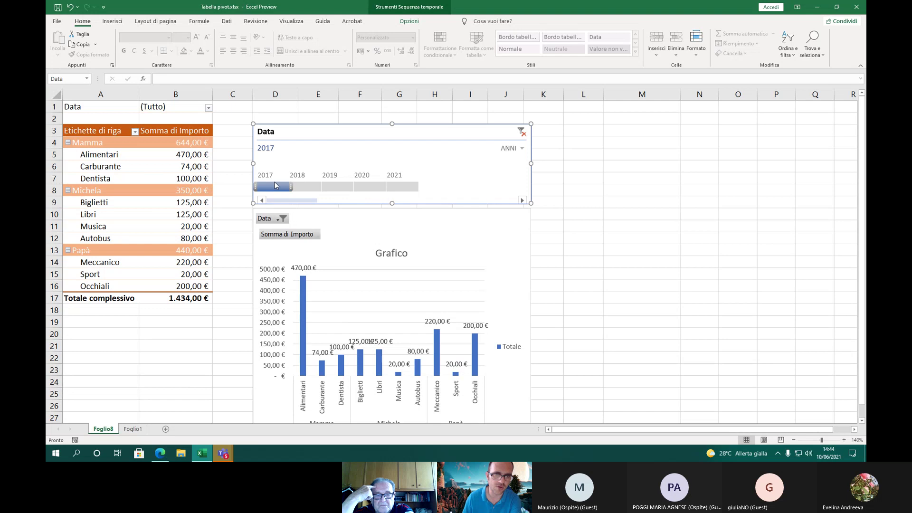
# Switch the timeline to the MESI level and shorten the period to gen - lug 2017, and further to gen 2017
pyautogui.click(512, 149)
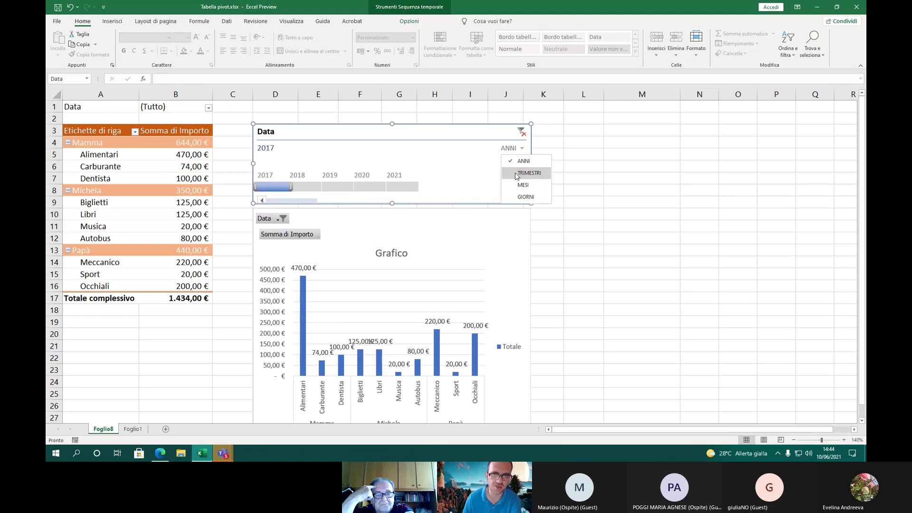
pyautogui.click(522, 185)
pyautogui.moveTo(289, 201); pyautogui.dragTo(322, 204)
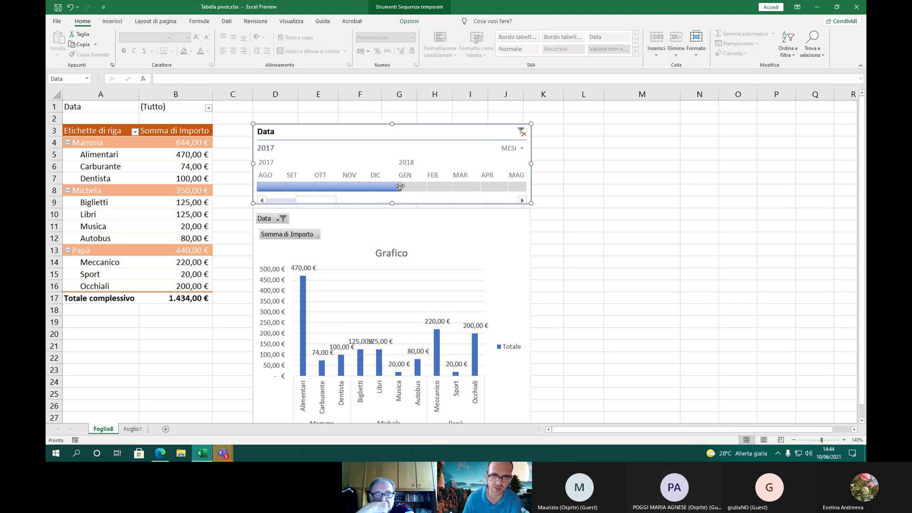
pyautogui.moveTo(400, 186); pyautogui.dragTo(262, 186)
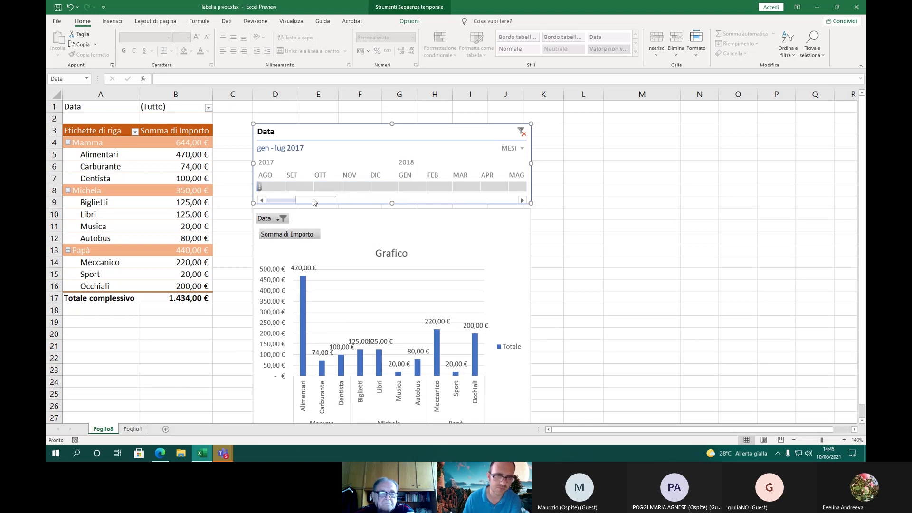
pyautogui.moveTo(313, 202); pyautogui.dragTo(289, 199)
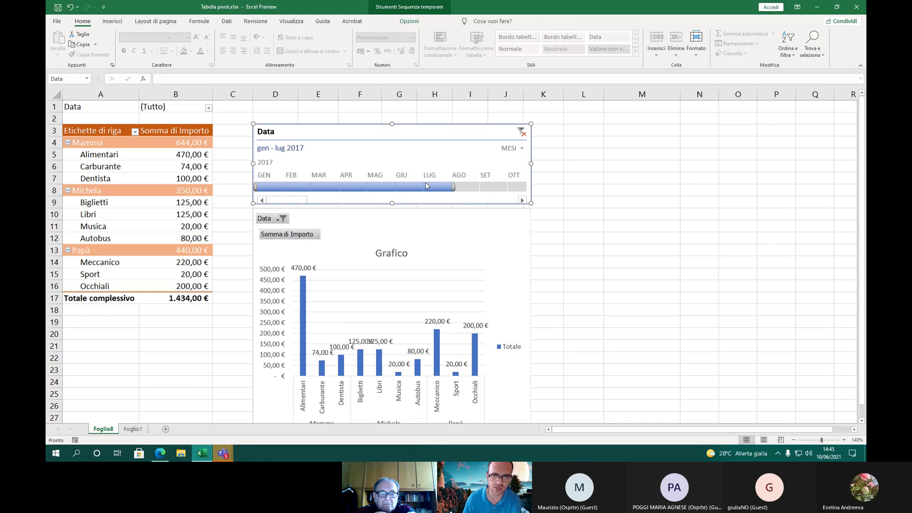
pyautogui.moveTo(455, 186); pyautogui.dragTo(287, 186)
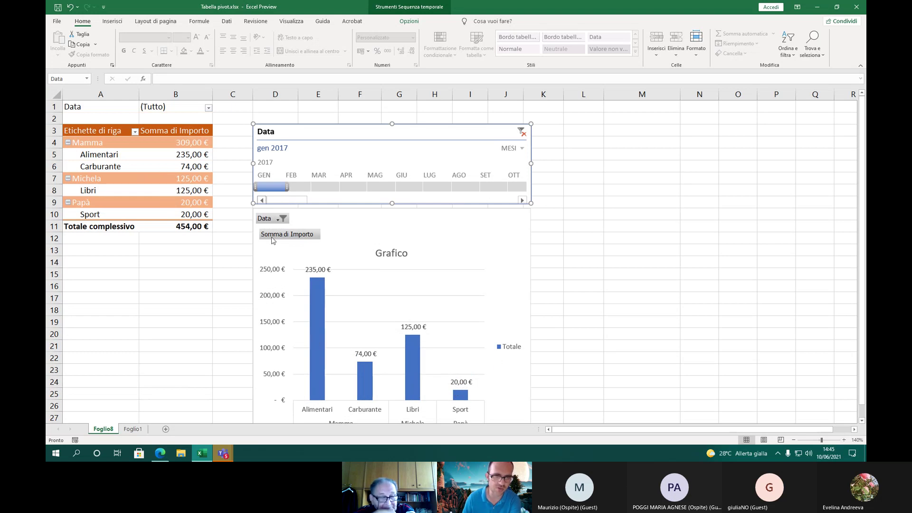
# Try the timeline periods gen - feb, gen - apr, gen - feb again and T1 - T2 2017, and clear its filter
pyautogui.moveTo(288, 185); pyautogui.dragTo(313, 185)
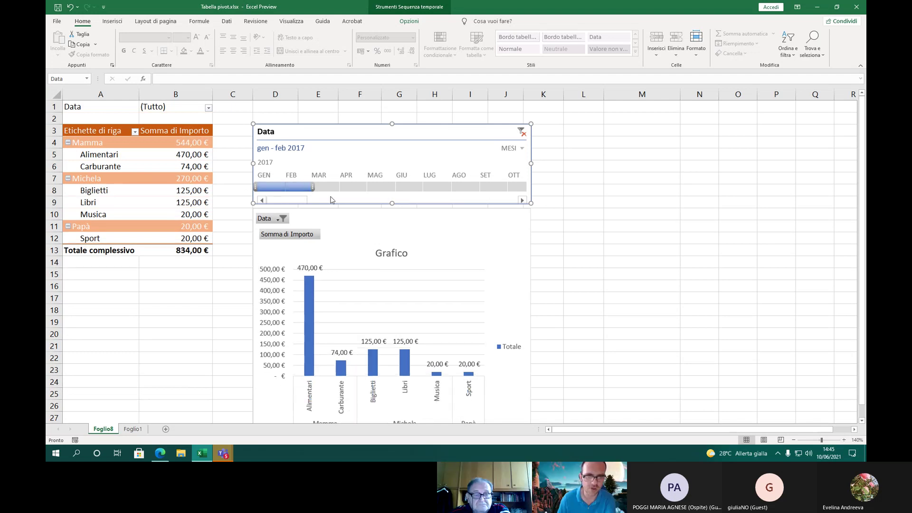
pyautogui.moveTo(328, 188); pyautogui.dragTo(370, 188)
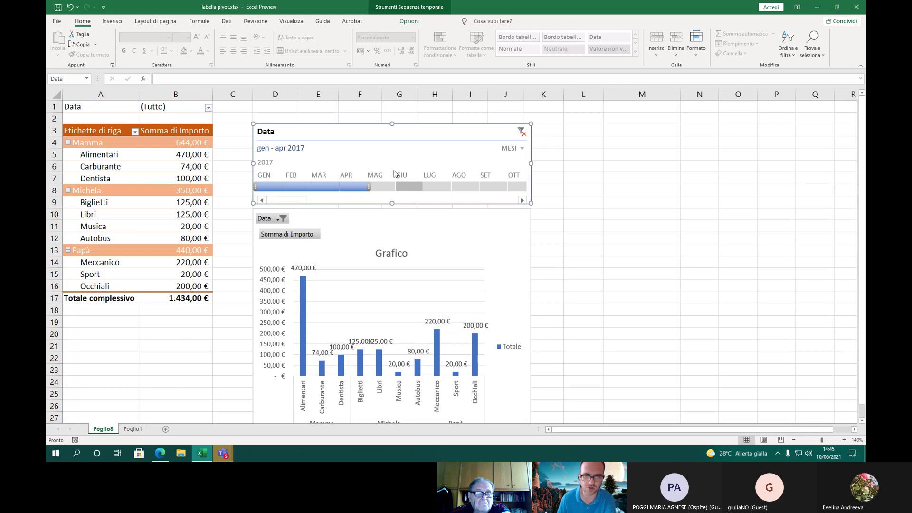
pyautogui.moveTo(366, 188); pyautogui.dragTo(323, 186)
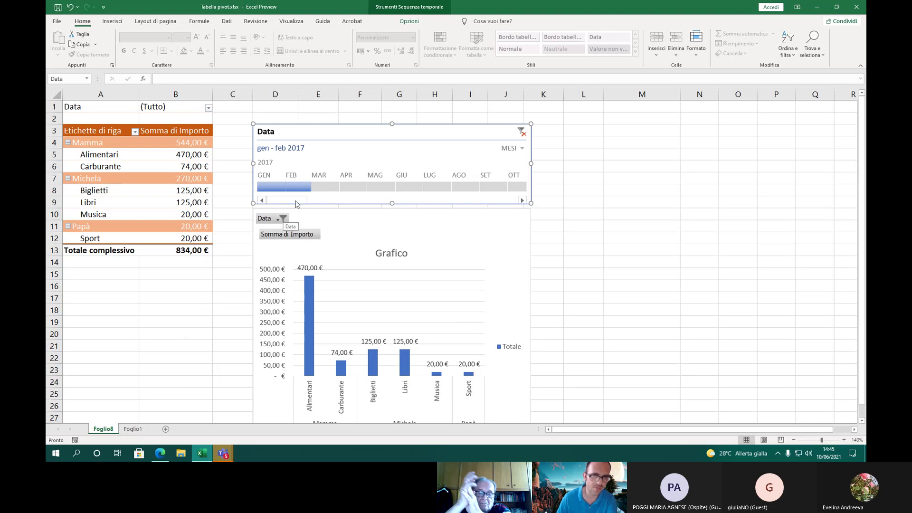
pyautogui.moveTo(311, 186); pyautogui.dragTo(426, 184)
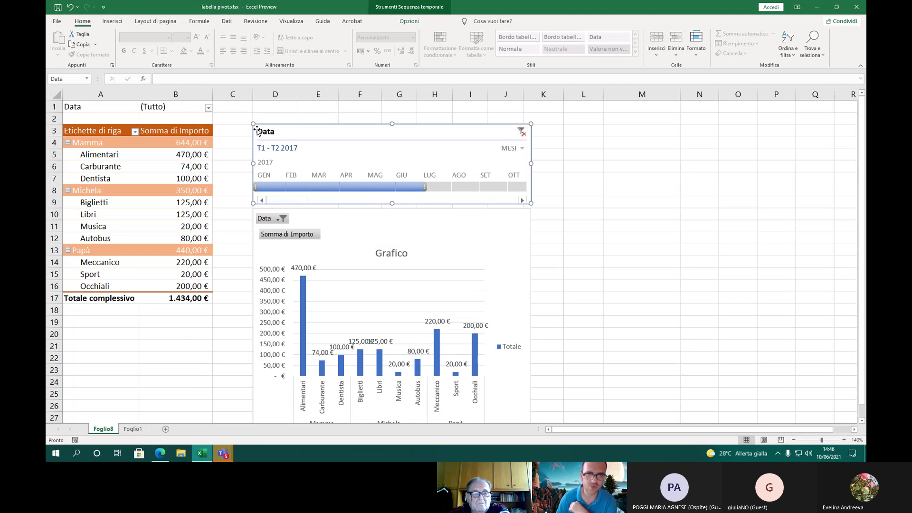
pyautogui.click(522, 133)
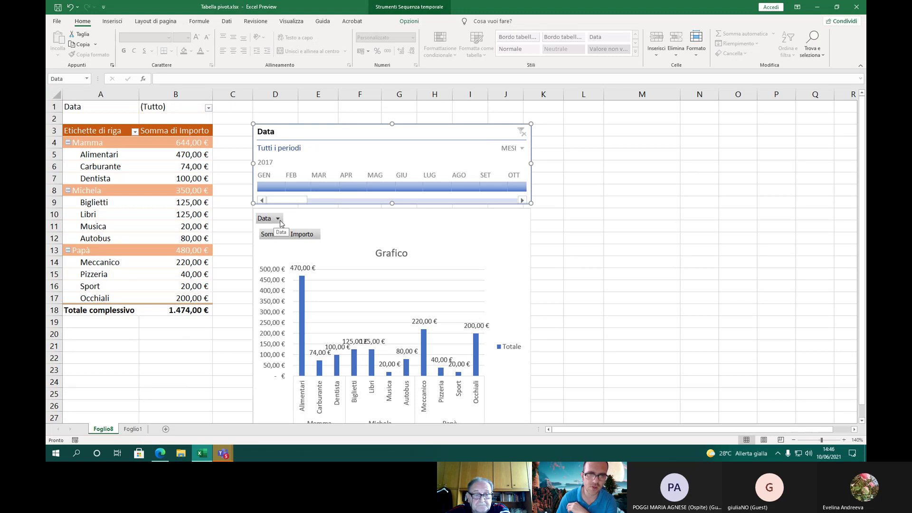
# Filter the pivot chart's Data field by multiple items, keeping only the dates 15-gen and 02-feb
pyautogui.click(278, 219)
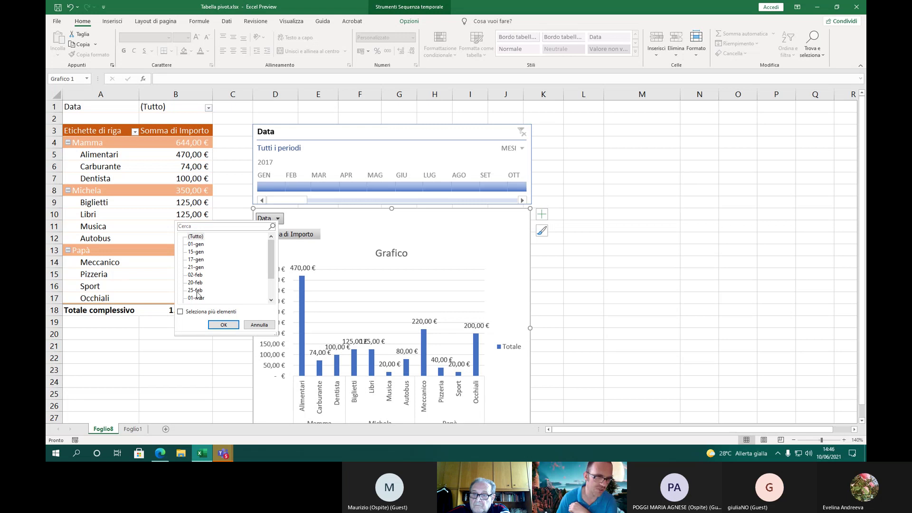
pyautogui.click(180, 313)
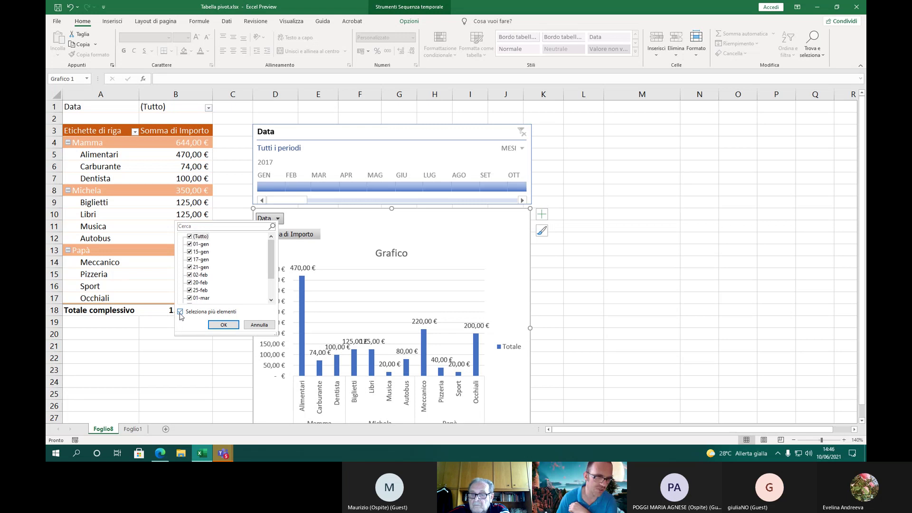
pyautogui.click(190, 237)
pyautogui.click(190, 253)
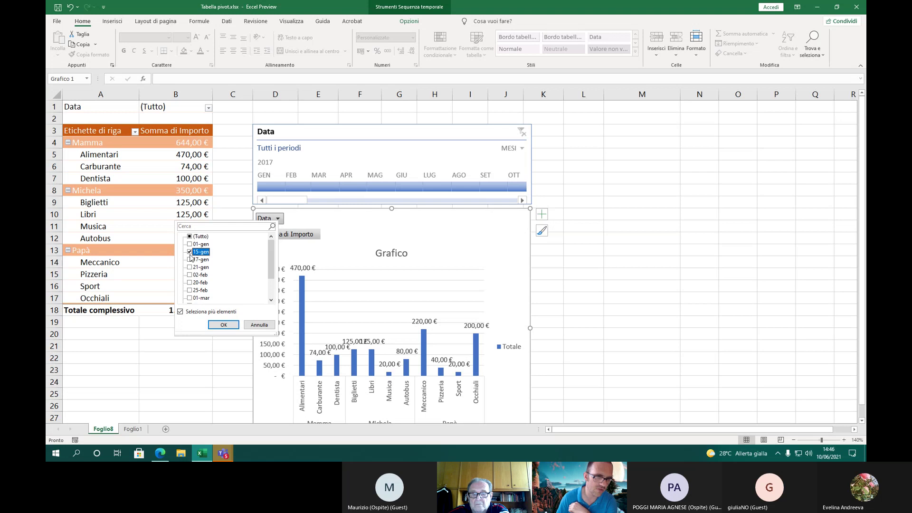
pyautogui.click(190, 275)
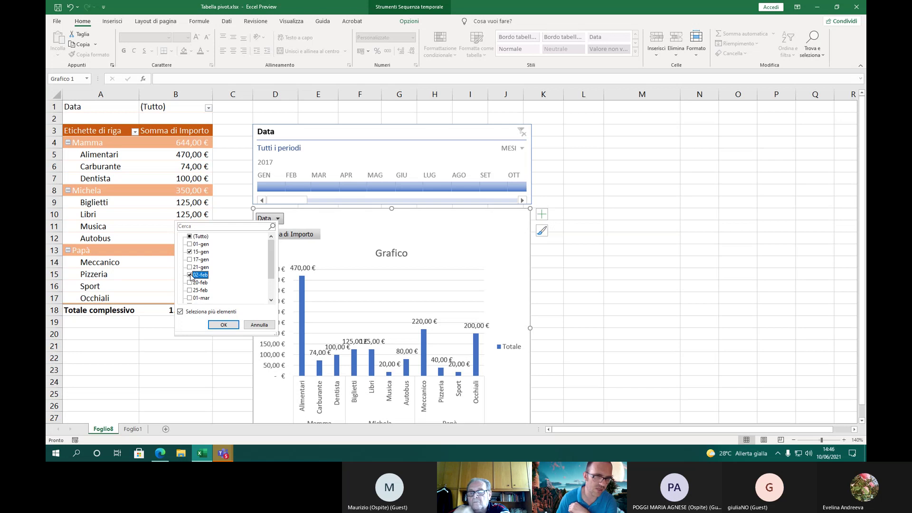
pyautogui.click(231, 328)
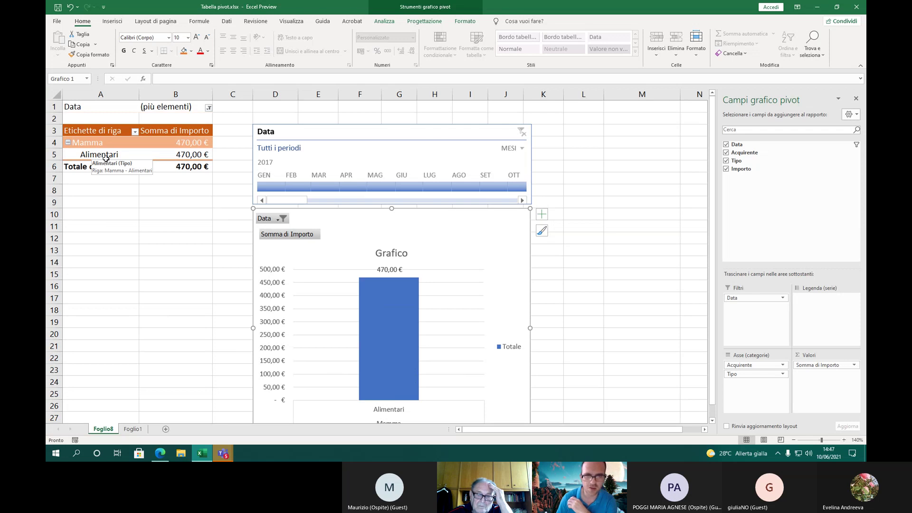
pyautogui.click(335, 130)
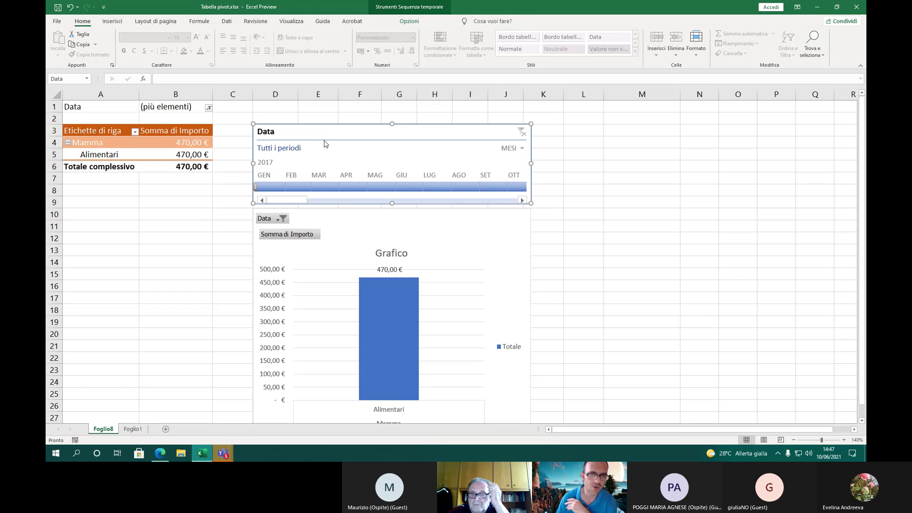
pyautogui.click(304, 256)
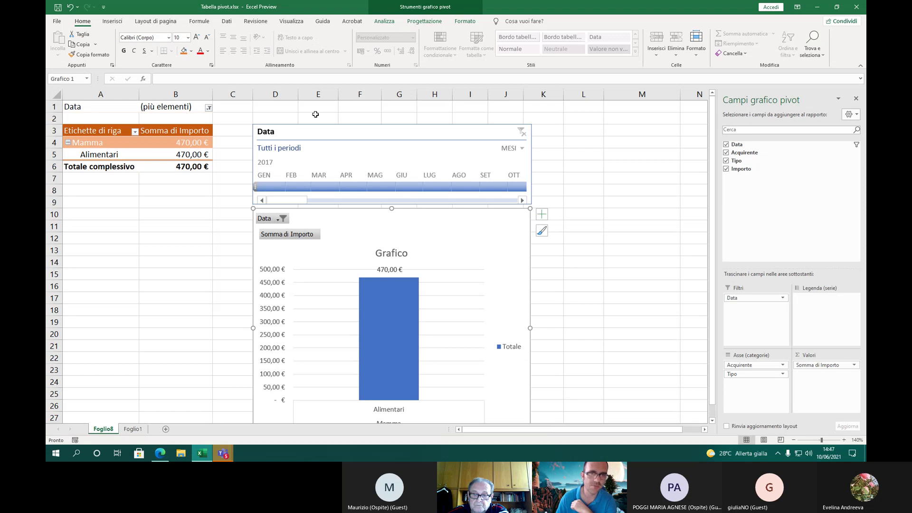
pyautogui.click(326, 130)
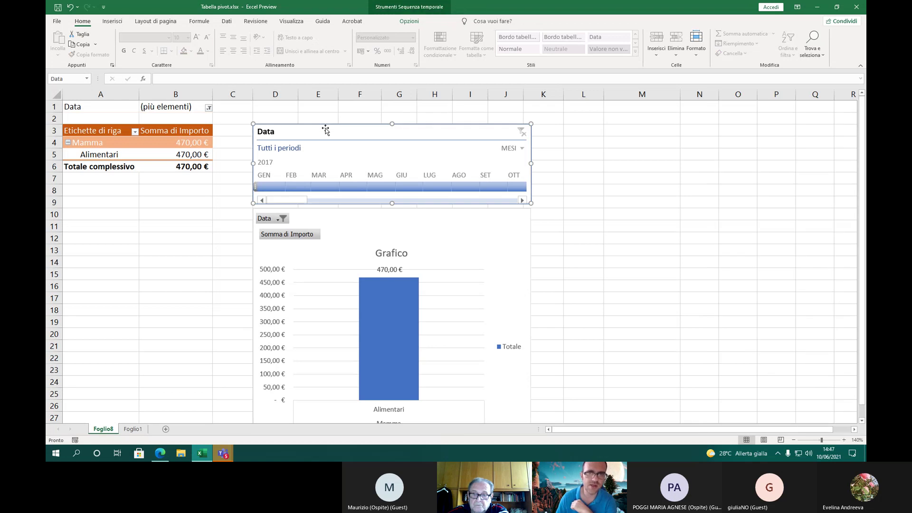
pyautogui.click(409, 21)
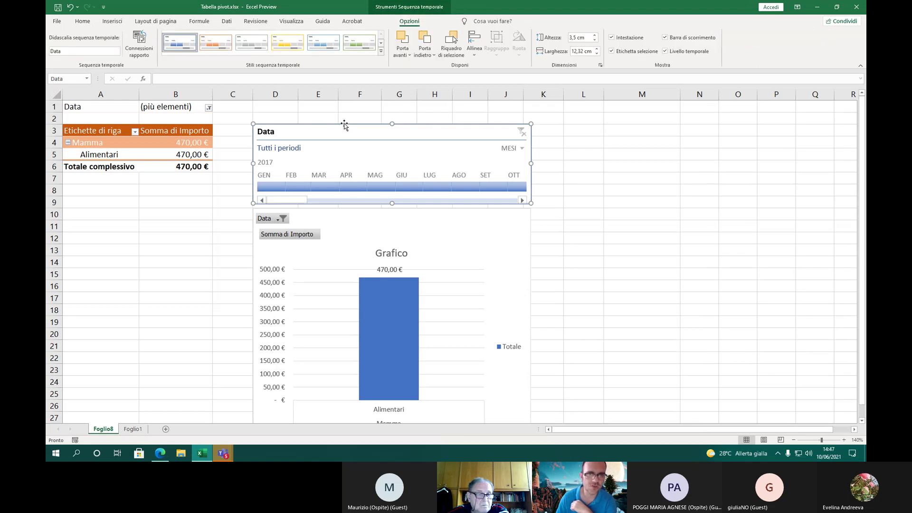
# Reset the pivot table's Data report filter to include all dates (Tutto)
pyautogui.click(102, 155)
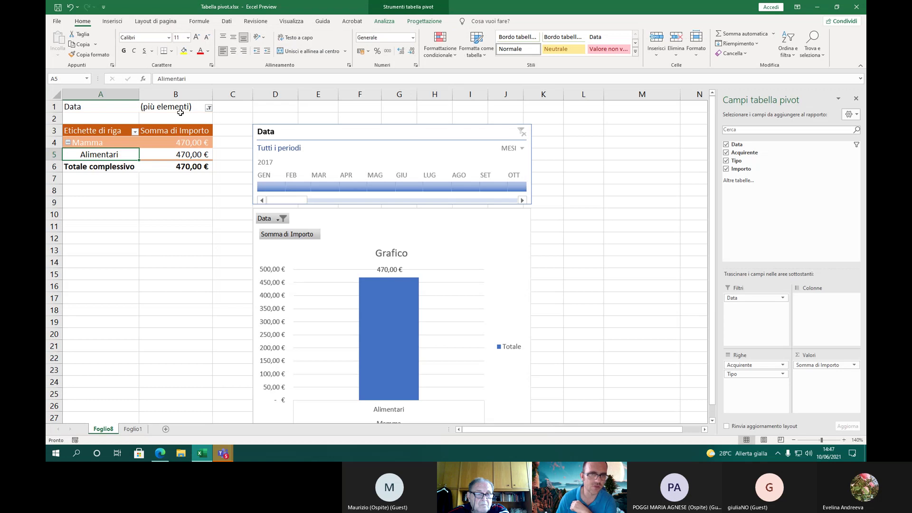
pyautogui.click(208, 109)
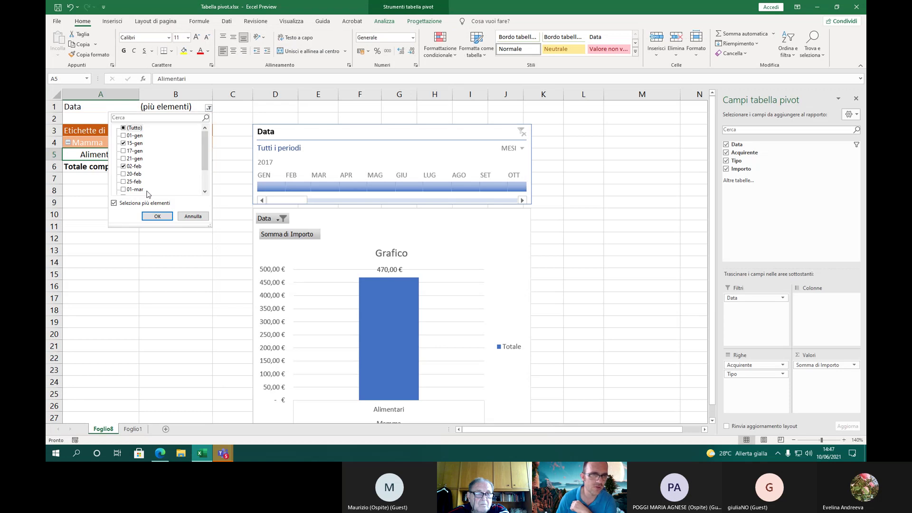
pyautogui.click(123, 128)
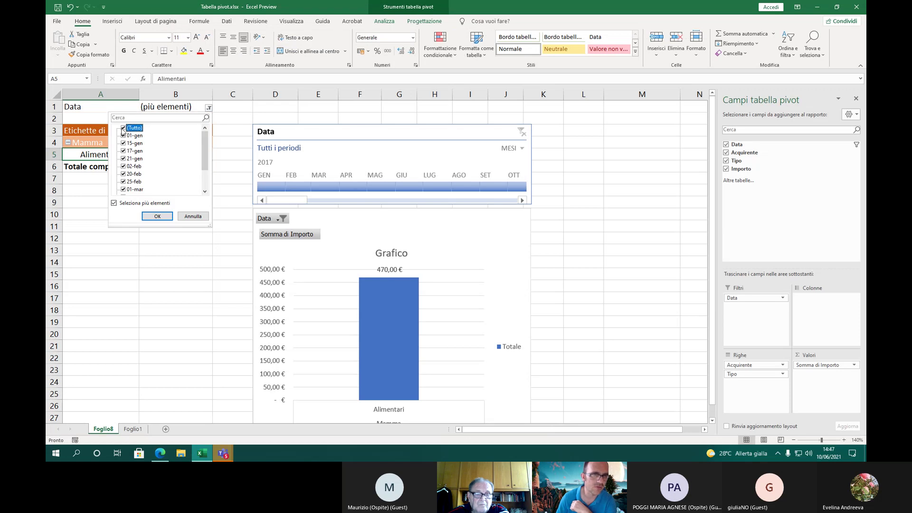
pyautogui.click(157, 216)
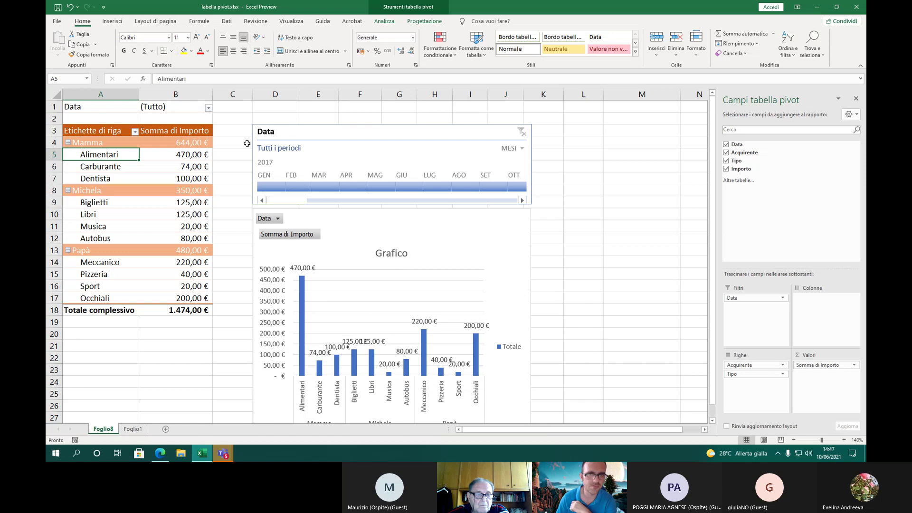
# Filter the Data timeline by gen 2017 only, and clear its filter again
pyautogui.click(384, 21)
pyautogui.click(369, 135)
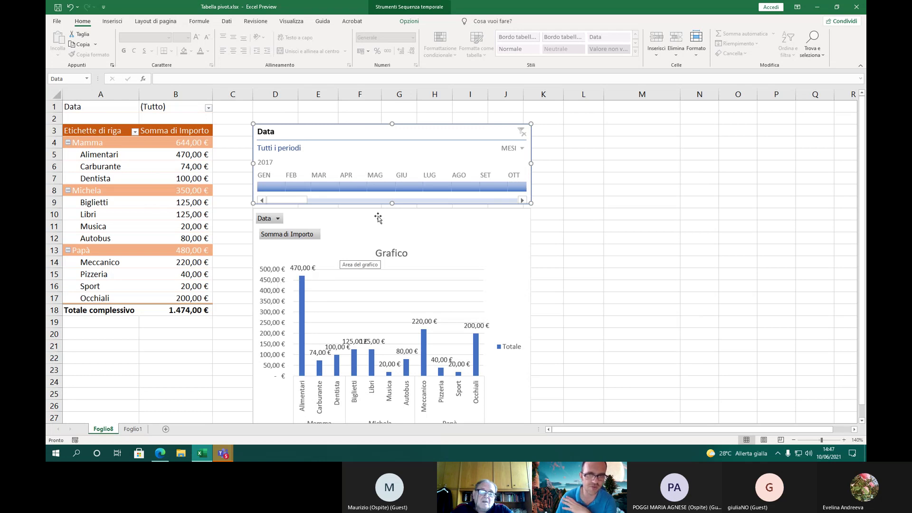
pyautogui.click(269, 187)
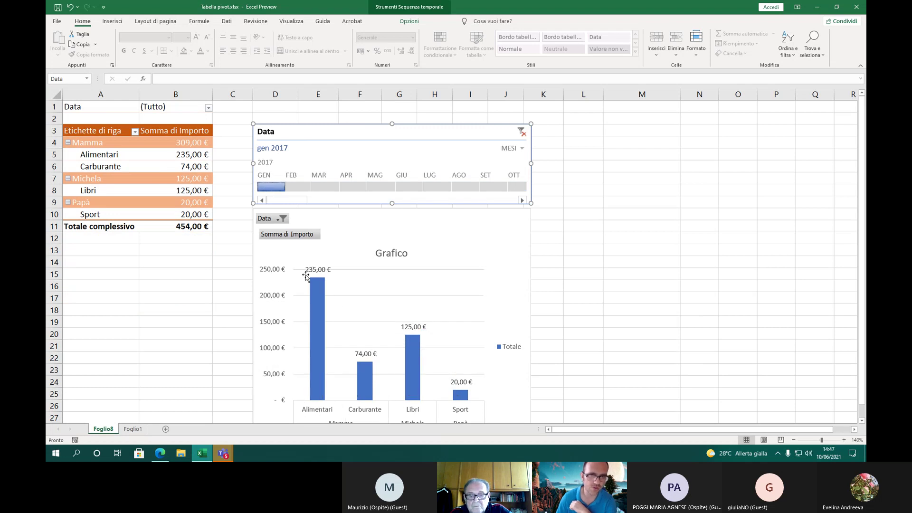
pyautogui.click(521, 133)
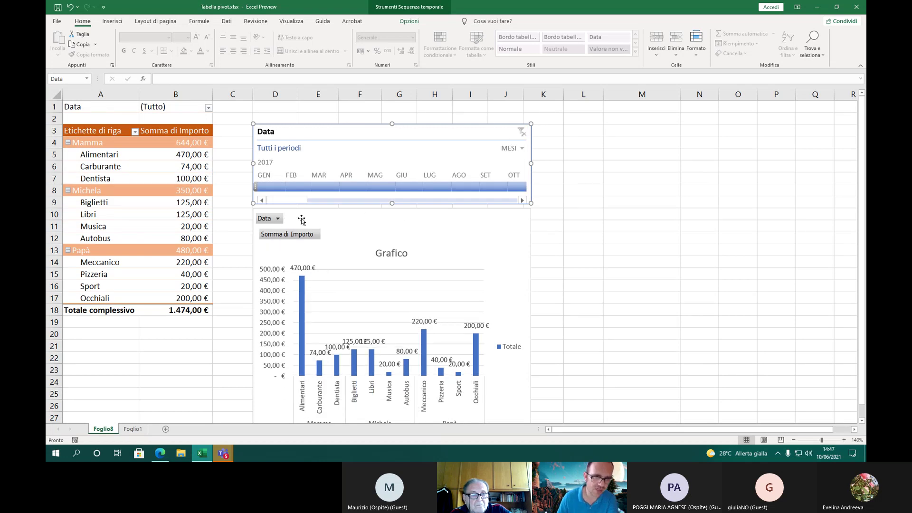
# Filter the pivot chart's Data field by the January dates 01-gen, 15-gen, 17-gen and 21-gen only
pyautogui.click(300, 220)
pyautogui.click(278, 218)
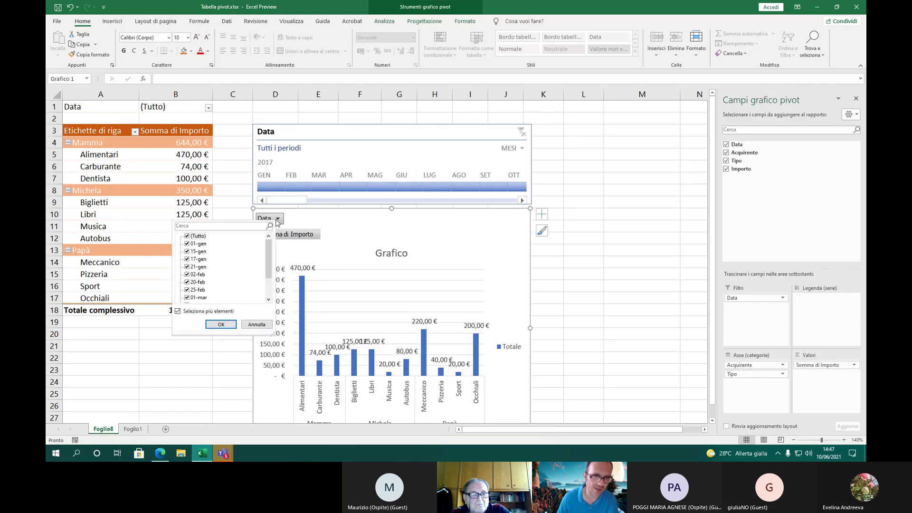
pyautogui.click(186, 236)
pyautogui.click(186, 244)
pyautogui.click(187, 251)
pyautogui.click(187, 259)
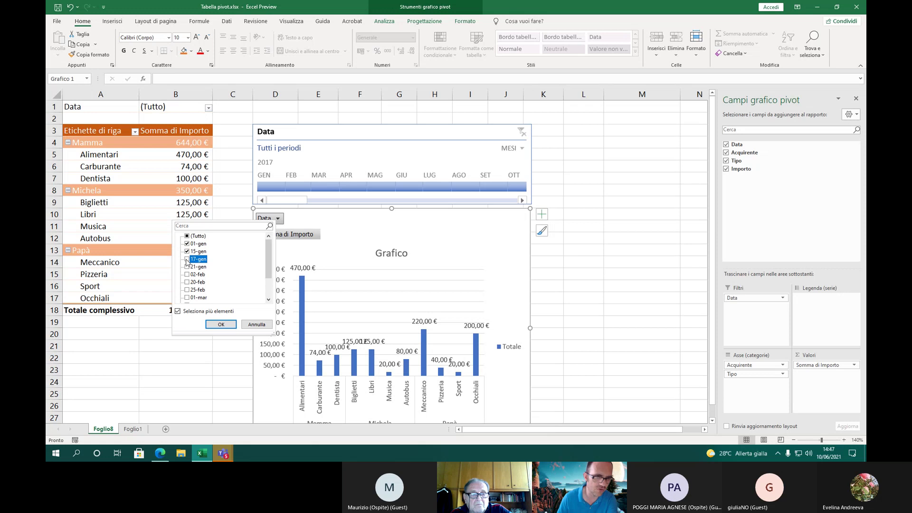
pyautogui.click(187, 267)
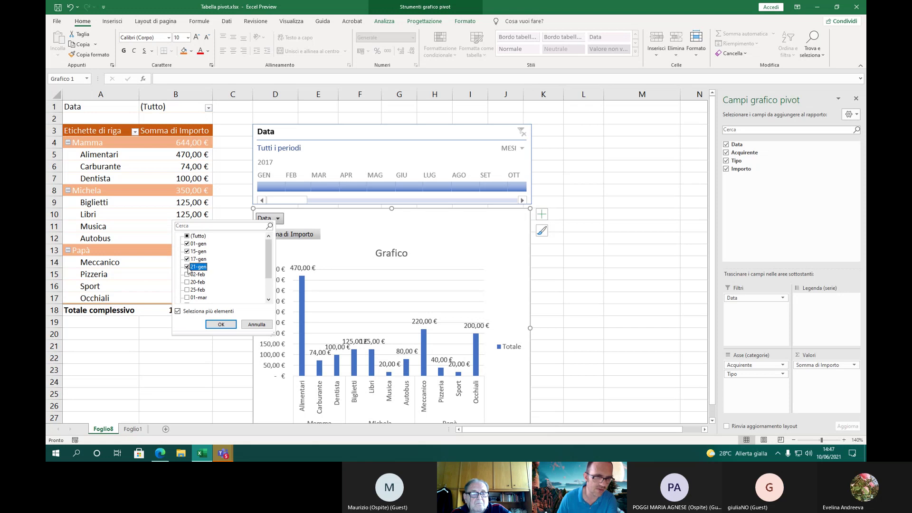
pyautogui.click(221, 324)
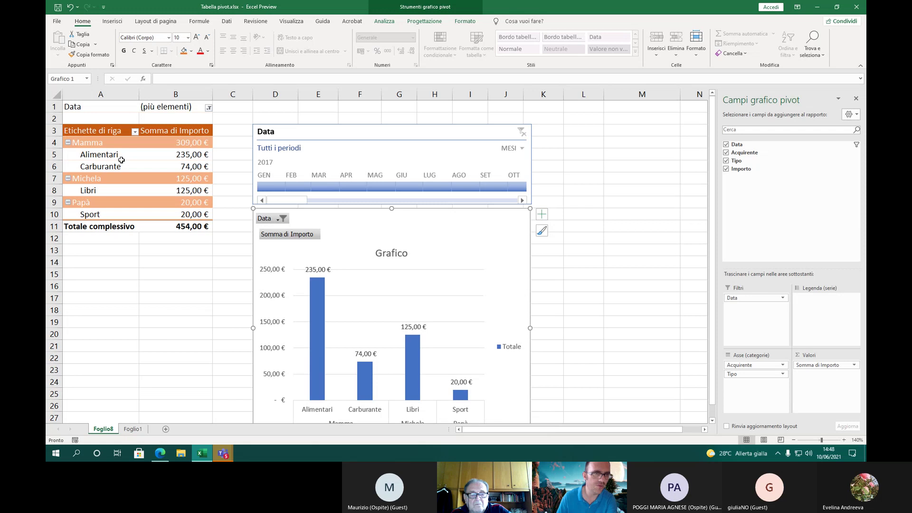
# Reset the pivot chart's Data filter to include all dates (Tutto)
pyautogui.click(326, 134)
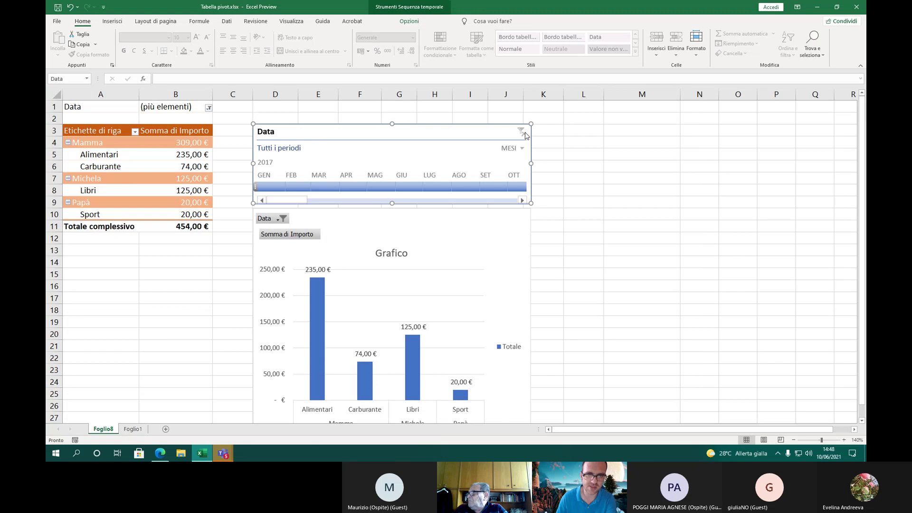
pyautogui.click(283, 220)
pyautogui.click(194, 236)
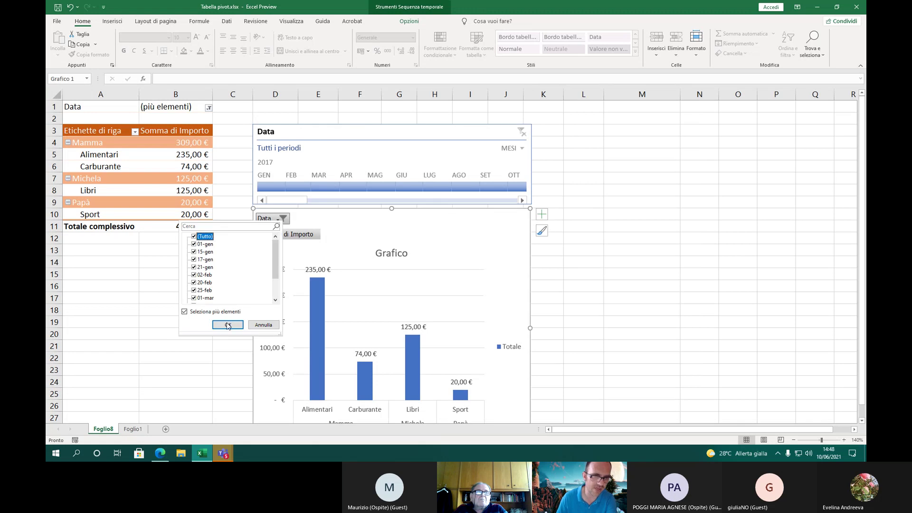
pyautogui.click(228, 325)
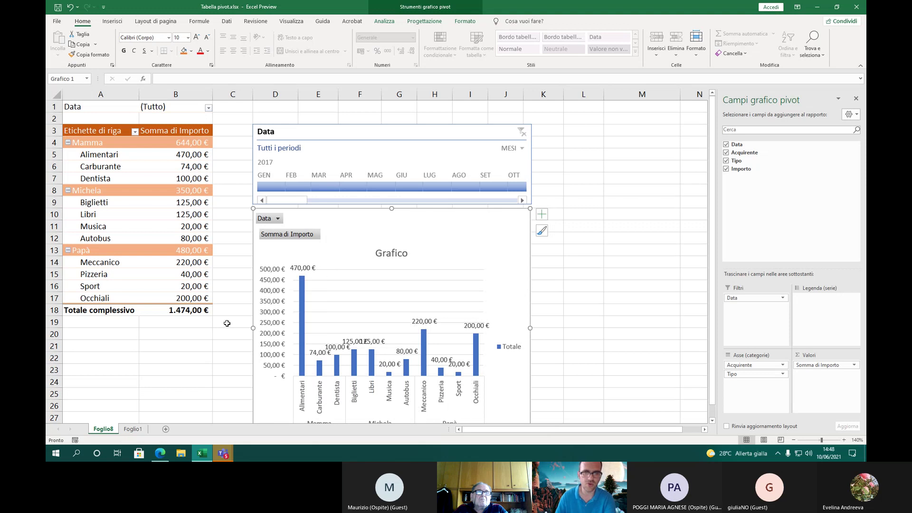
# Check the tools offered for the timeline, pivot table and pivot chart, and view the timeline's months through December 2021
pyautogui.click(442, 130)
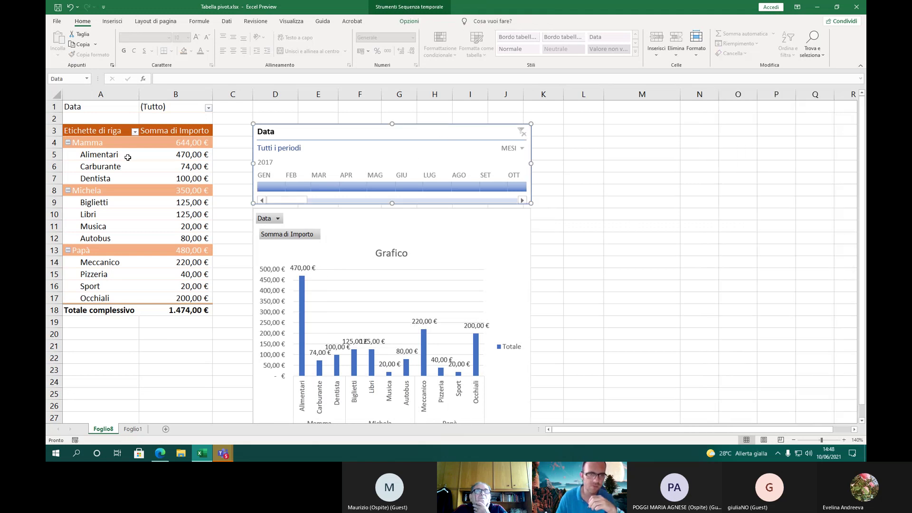
pyautogui.click(111, 157)
pyautogui.click(393, 22)
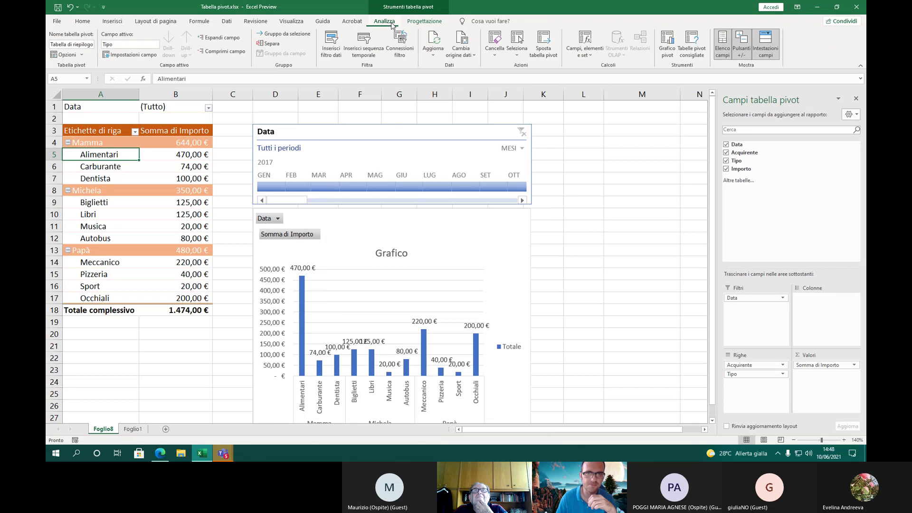
pyautogui.click(380, 128)
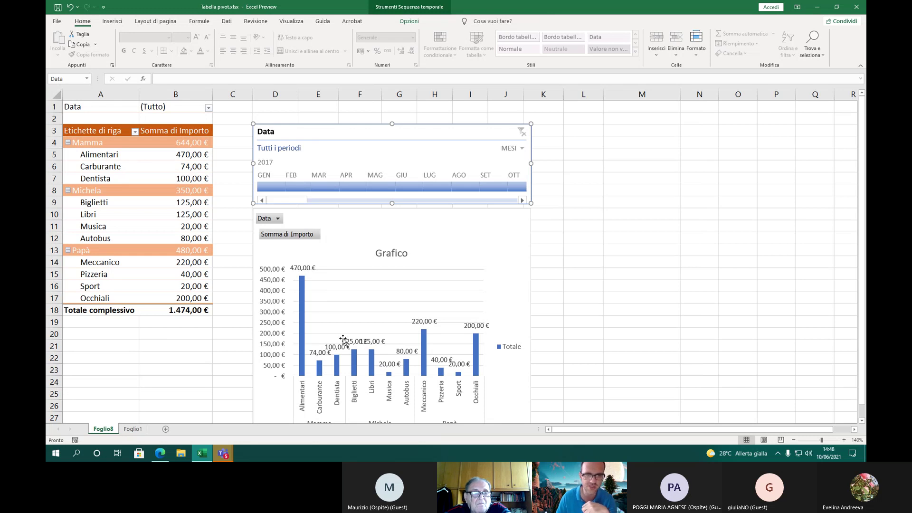
pyautogui.click(342, 252)
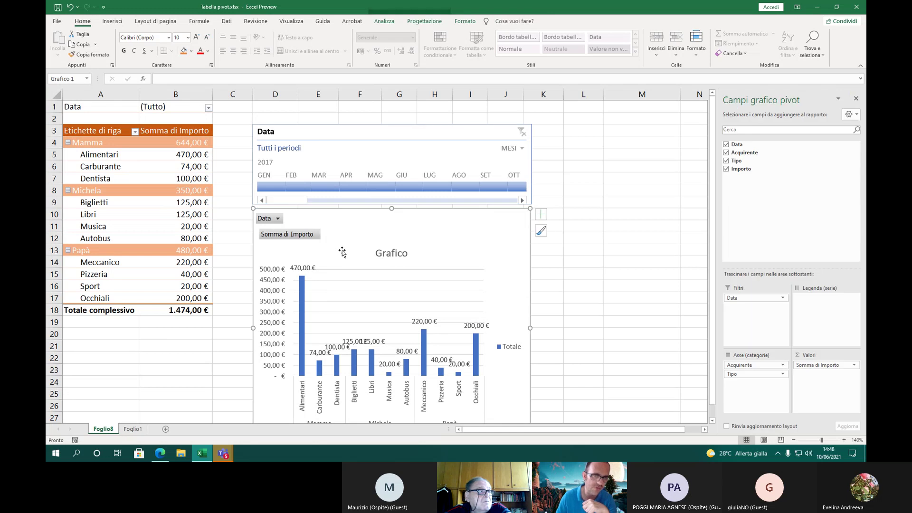
pyautogui.click(355, 129)
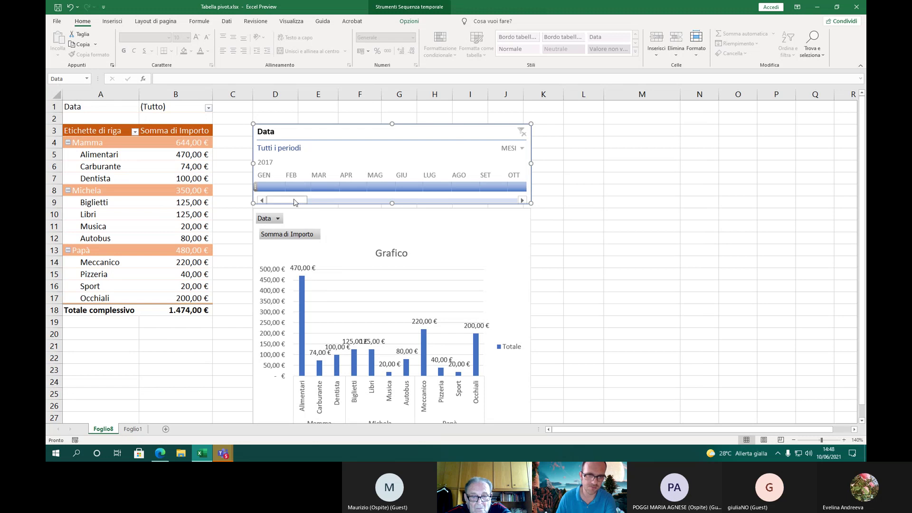
pyautogui.moveTo(294, 202); pyautogui.dragTo(507, 202)
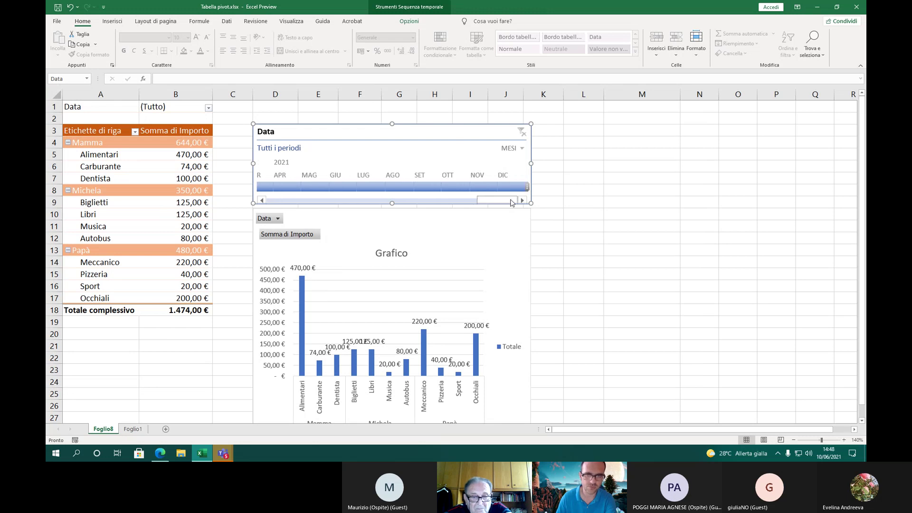
pyautogui.click(587, 122)
pyautogui.click(484, 128)
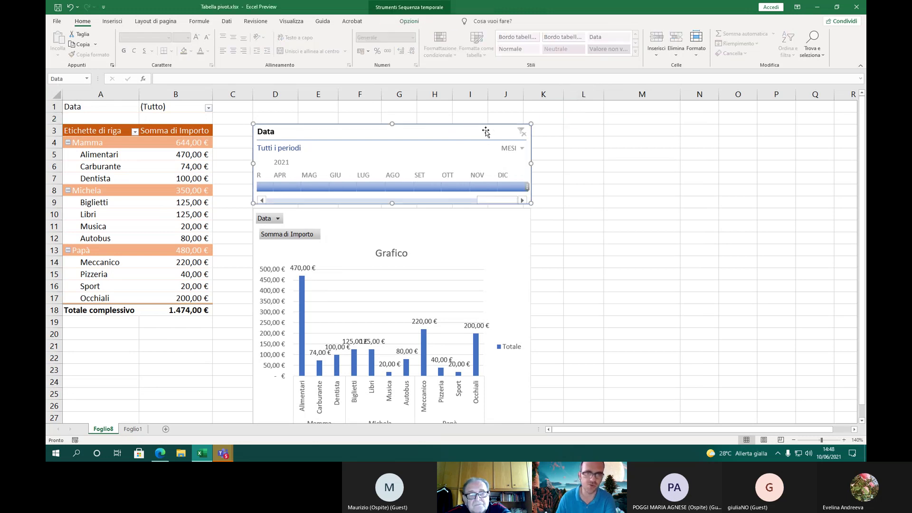
# Try the light green and light blue styles on the Data timeline, and apply the dark blue style from the Scuro group
pyautogui.click(410, 22)
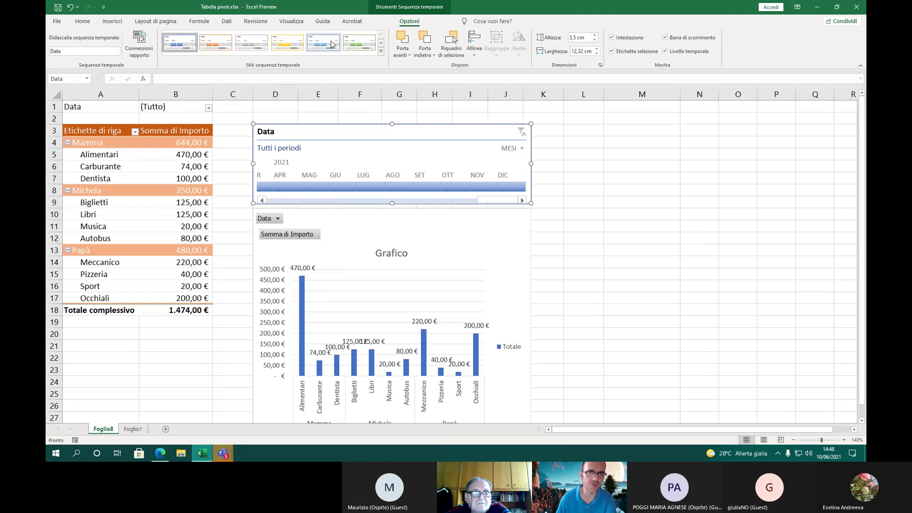
pyautogui.click(358, 44)
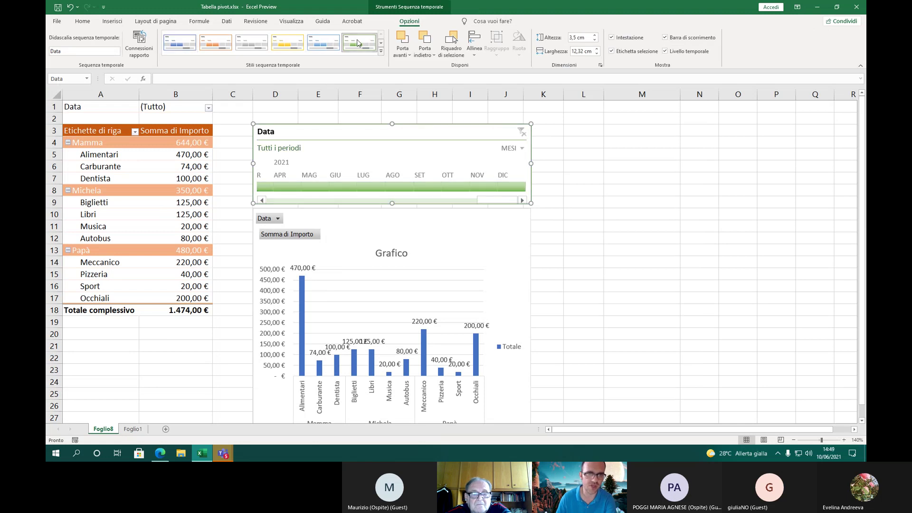
pyautogui.click(174, 48)
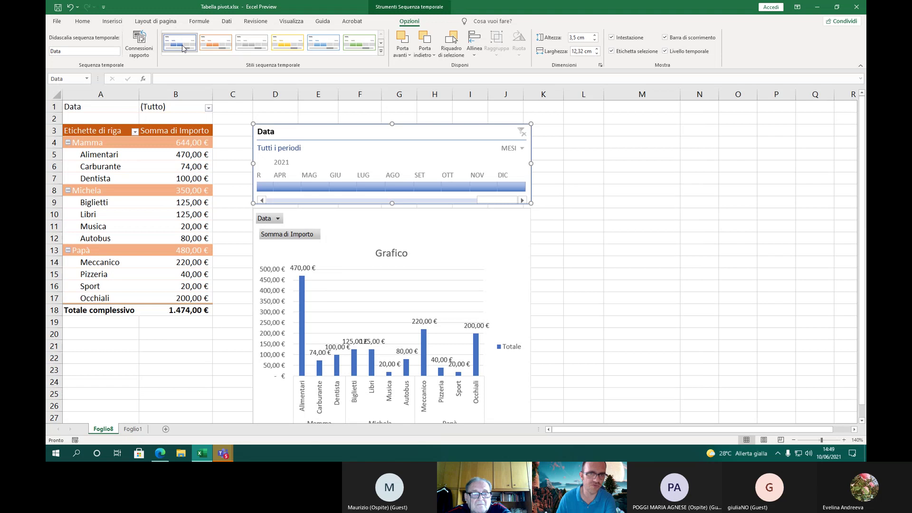
pyautogui.click(326, 47)
pyautogui.click(380, 51)
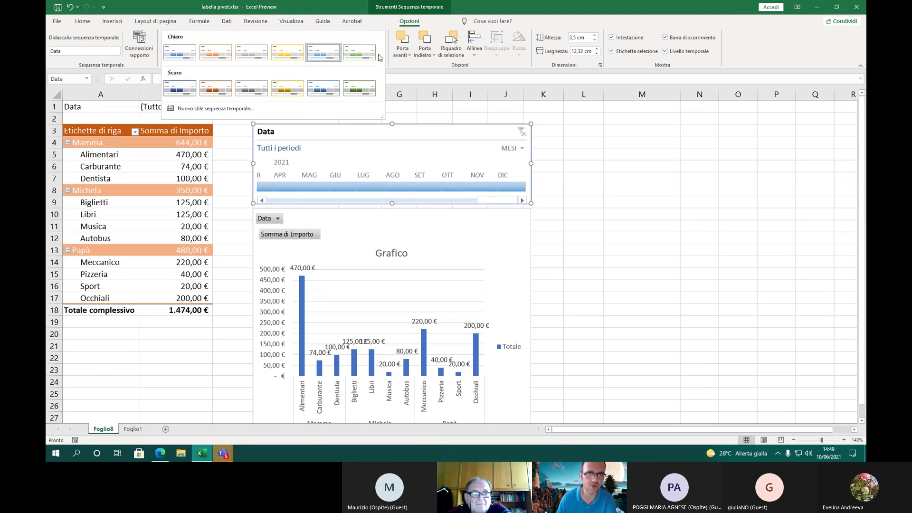
pyautogui.click(182, 90)
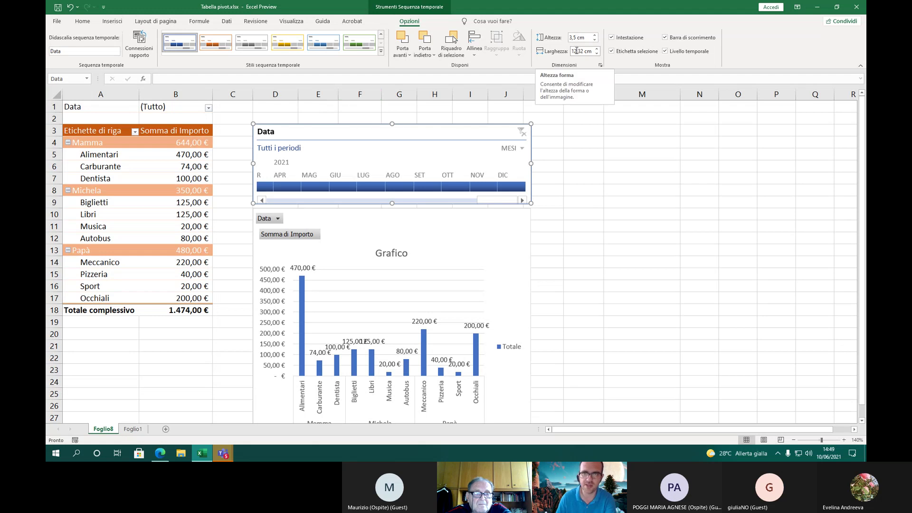
# Hide the Data timeline's scroll bar, step back through its months one at a time, and restore the scroll bar
pyautogui.click(665, 38)
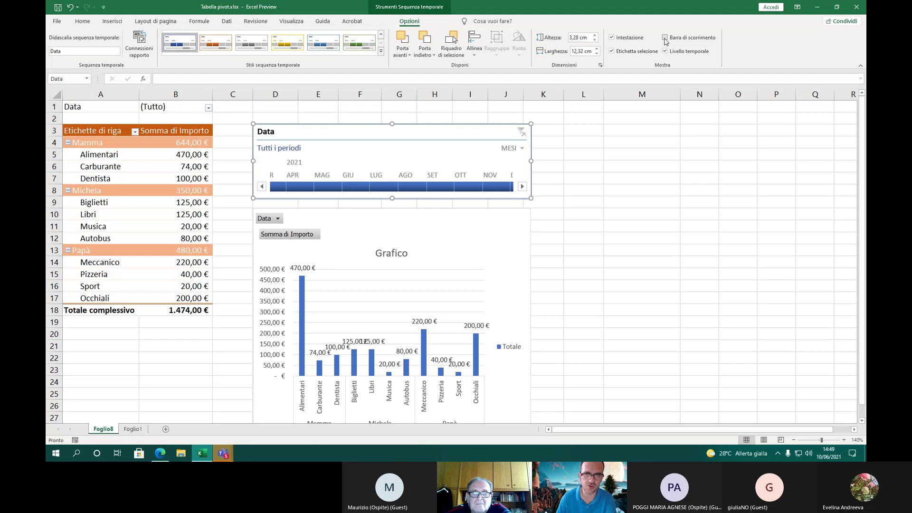
pyautogui.click(522, 186)
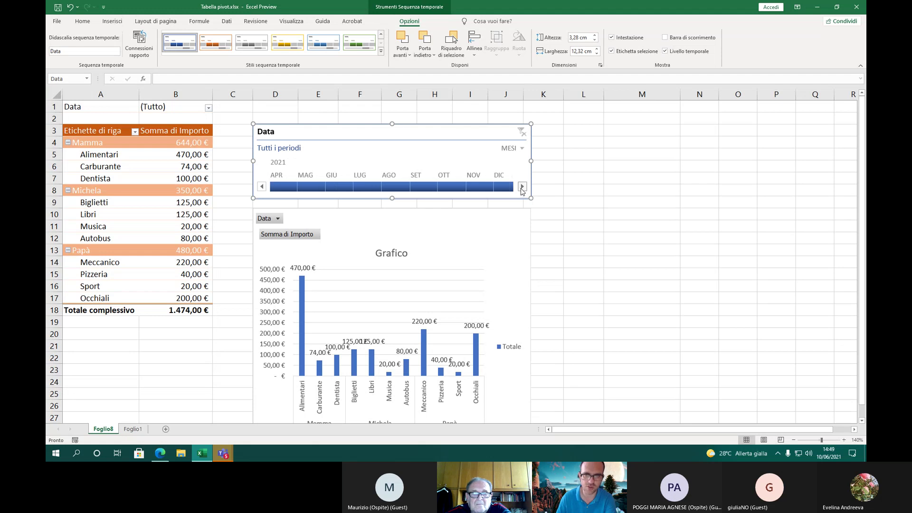
pyautogui.click(261, 186)
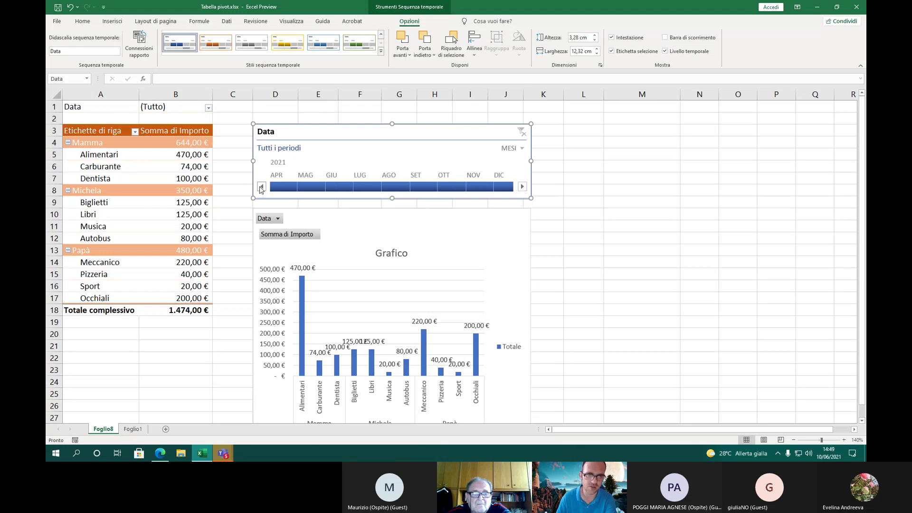
pyautogui.click(261, 187)
pyautogui.click(261, 186)
pyautogui.click(262, 186)
pyautogui.click(261, 186)
pyautogui.click(261, 186)
pyautogui.click(262, 186)
pyautogui.click(261, 186)
pyautogui.click(261, 187)
pyautogui.click(261, 186)
pyautogui.click(261, 186)
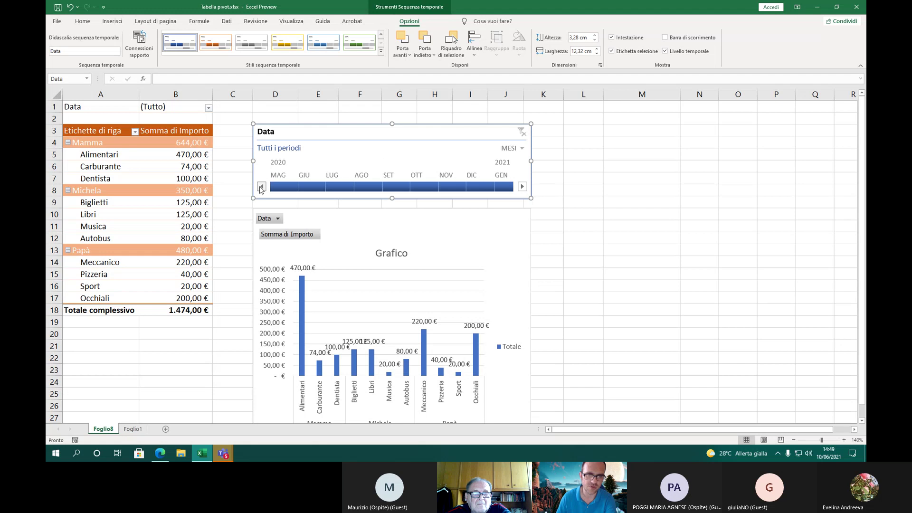
pyautogui.click(262, 186)
pyautogui.click(261, 186)
pyautogui.click(261, 187)
pyautogui.click(691, 37)
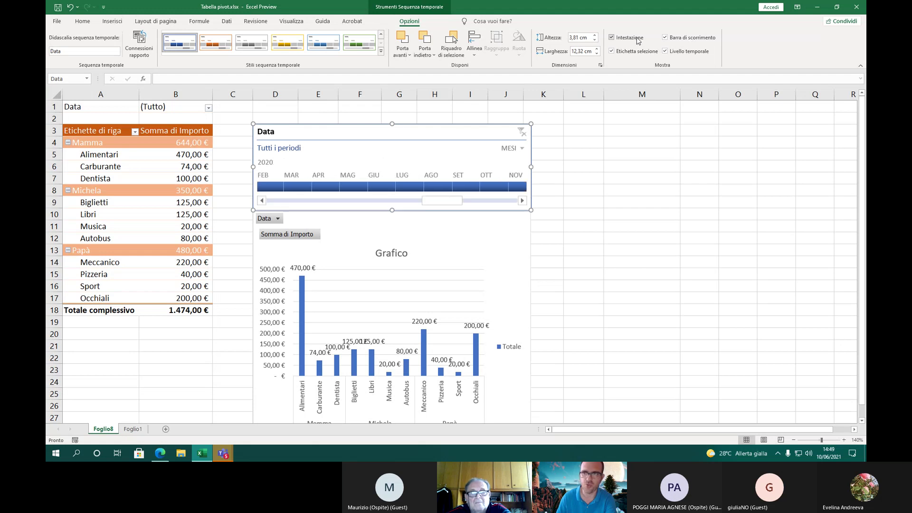
# Hide the Data timeline's header (Intestazione) and show it again
pyautogui.click(637, 38)
pyautogui.click(637, 38)
pyautogui.click(637, 38)
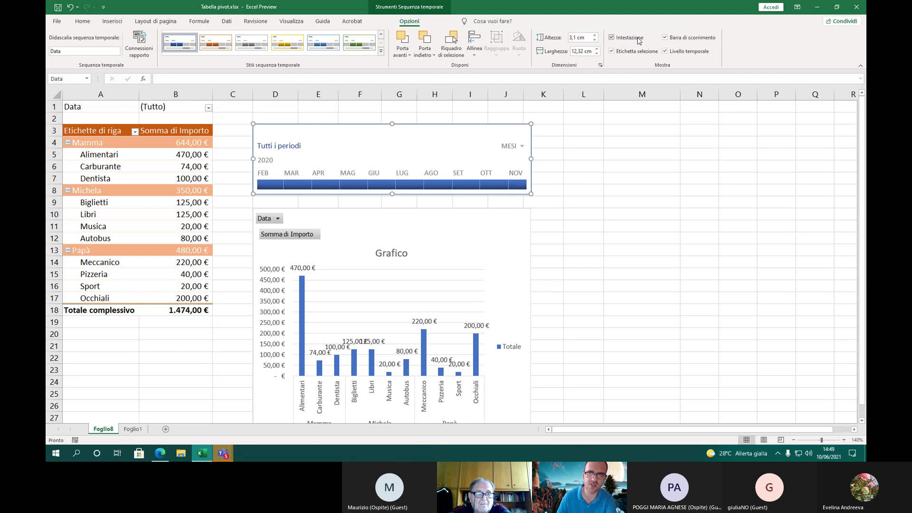
pyautogui.click(637, 38)
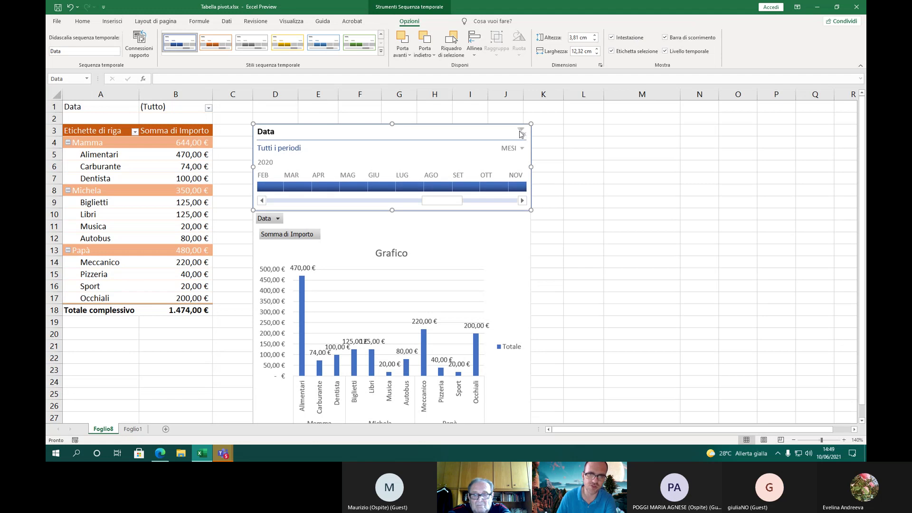
# Toggle the Data timeline's selection label (Etichetta selezione) off and on, leaving it shown
pyautogui.click(634, 51)
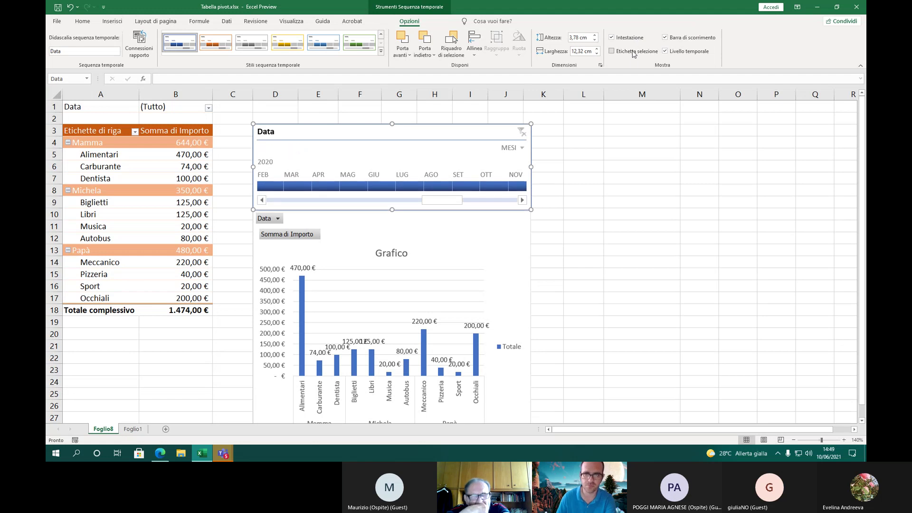
pyautogui.moveTo(435, 200); pyautogui.dragTo(527, 185)
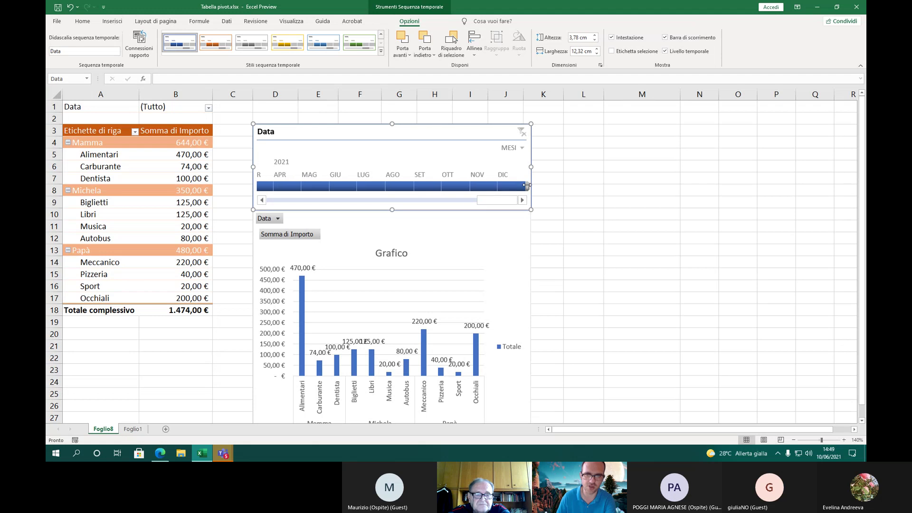
pyautogui.click(635, 51)
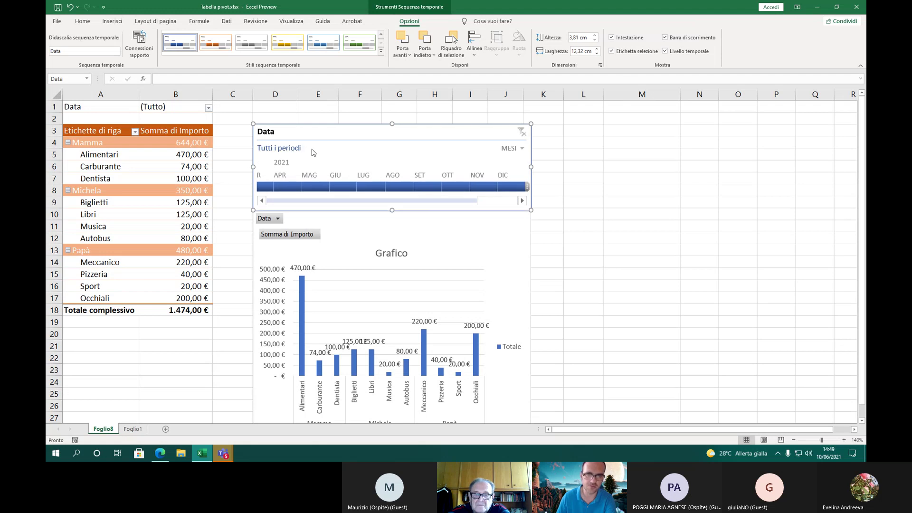
pyautogui.click(625, 51)
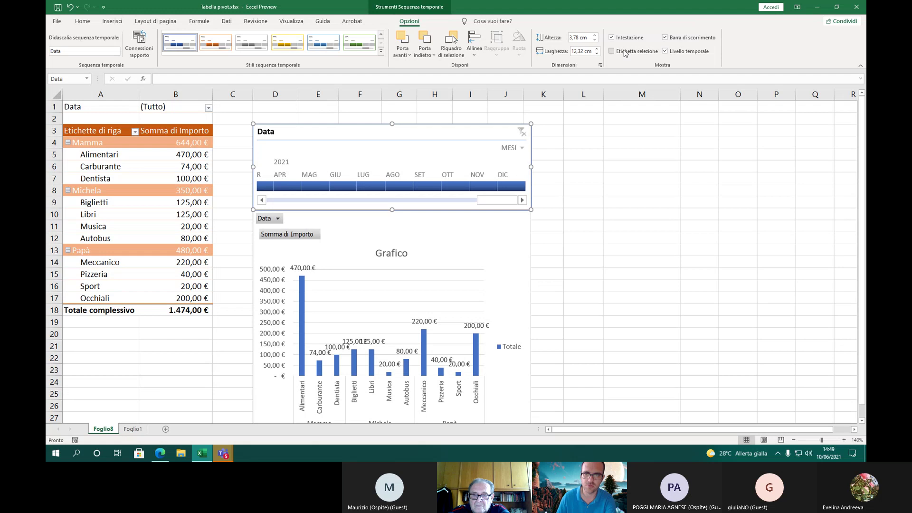
pyautogui.click(517, 148)
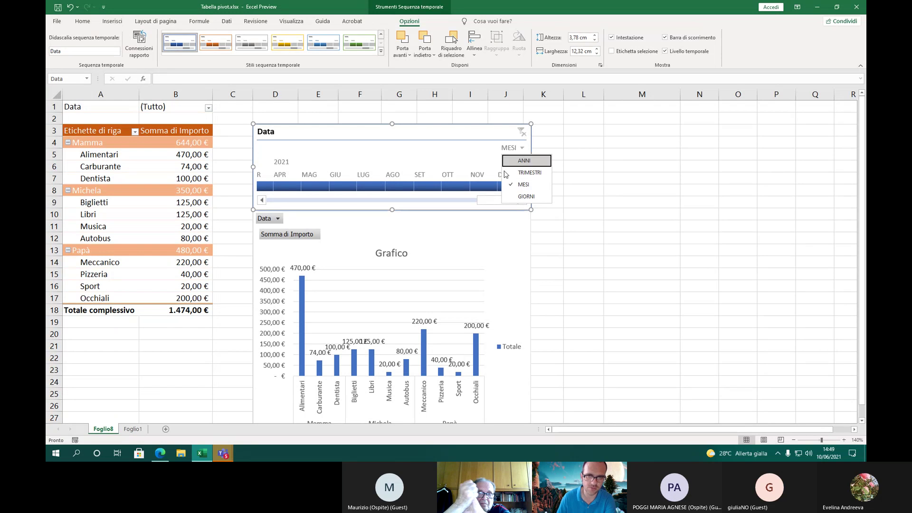
pyautogui.moveTo(496, 200); pyautogui.dragTo(287, 199)
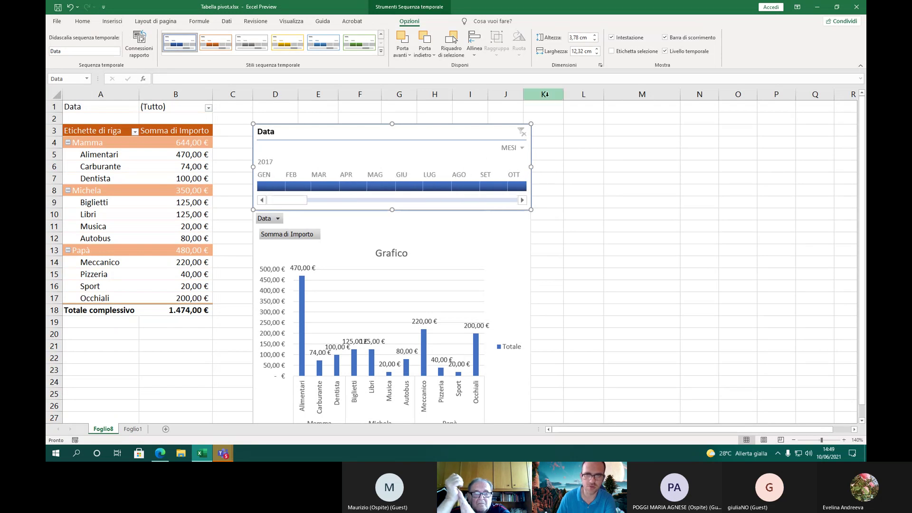
pyautogui.click(612, 50)
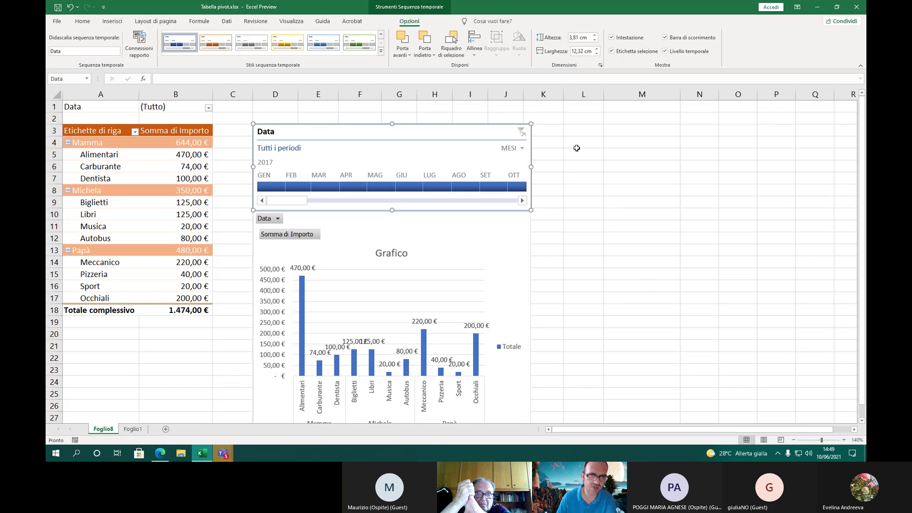
# Compare the contextual tools for the pivot chart, timeline and pivot table, and display the pivot table's Analizza commands
pyautogui.click(277, 107)
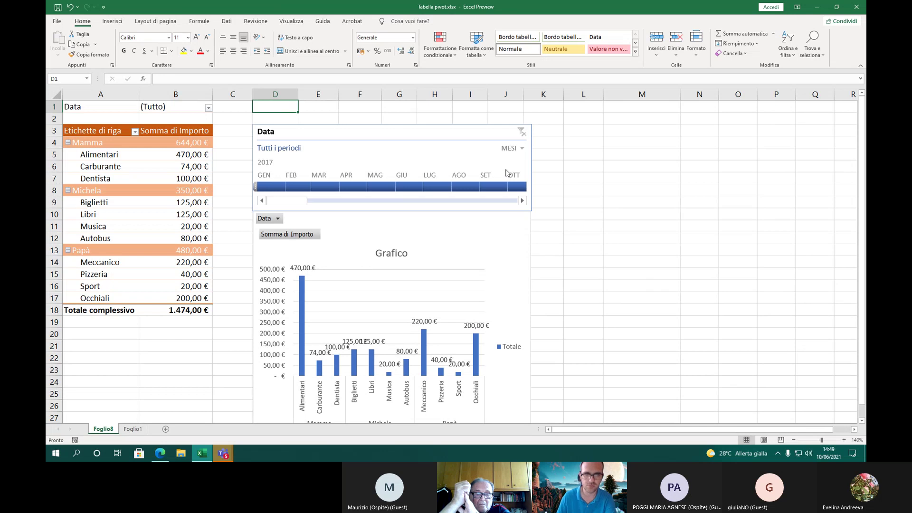
pyautogui.click(381, 227)
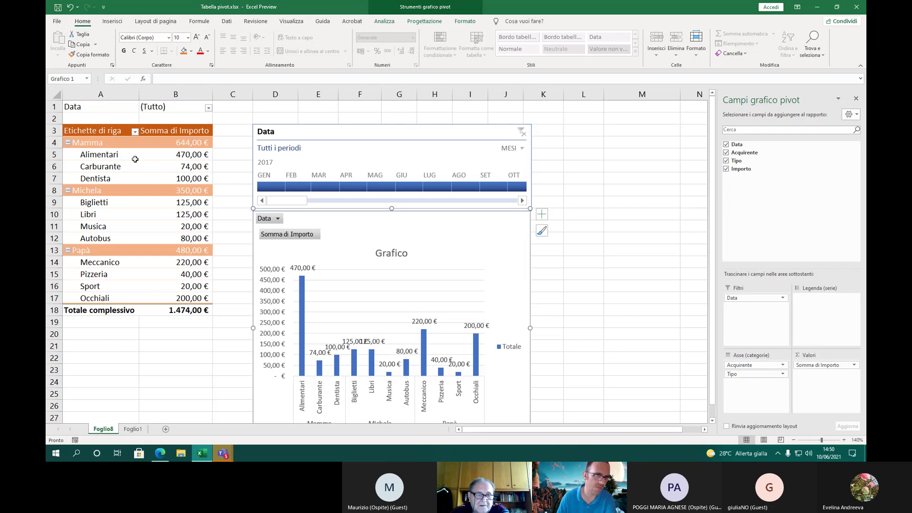
pyautogui.click(114, 156)
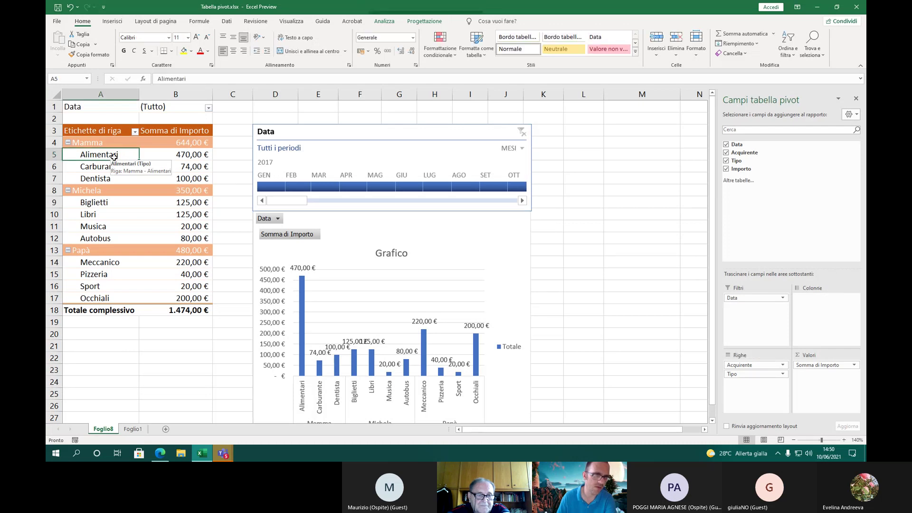
pyautogui.click(305, 128)
pyautogui.moveTo(109, 154); pyautogui.dragTo(143, 153)
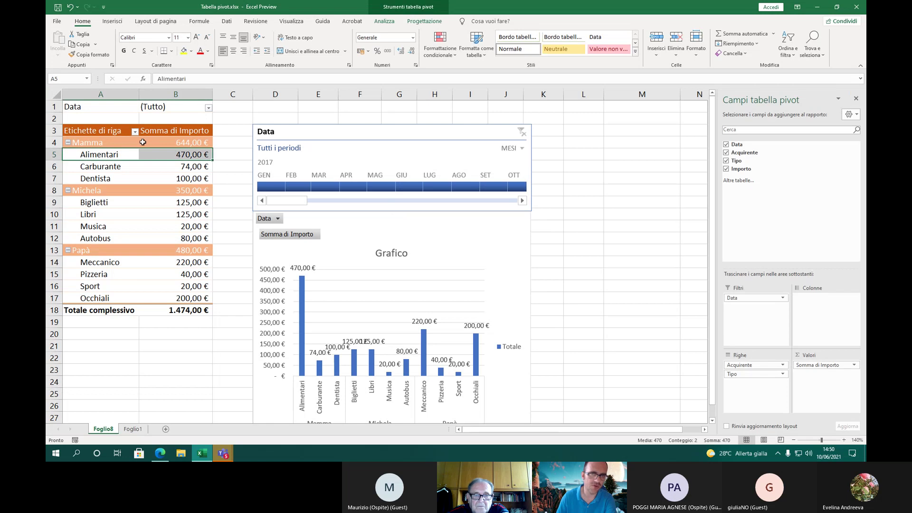
pyautogui.click(118, 155)
pyautogui.click(393, 24)
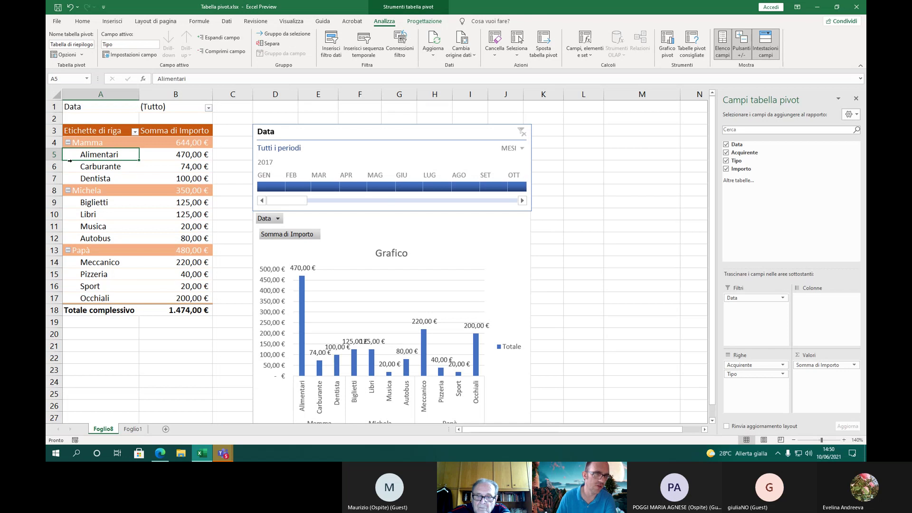
pyautogui.click(72, 179)
pyautogui.click(88, 205)
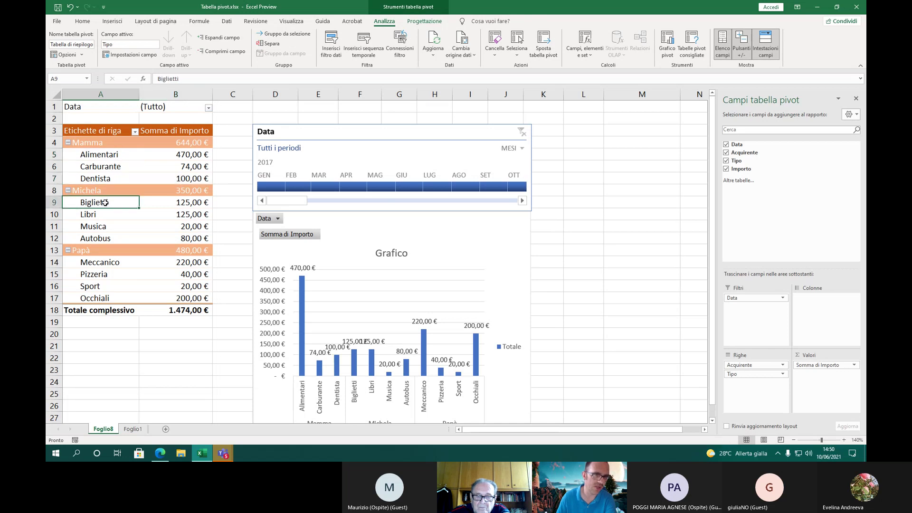
# Delete the Data timeline that sits above the pivot chart
pyautogui.click(105, 220)
pyautogui.click(104, 154)
pyautogui.click(104, 154)
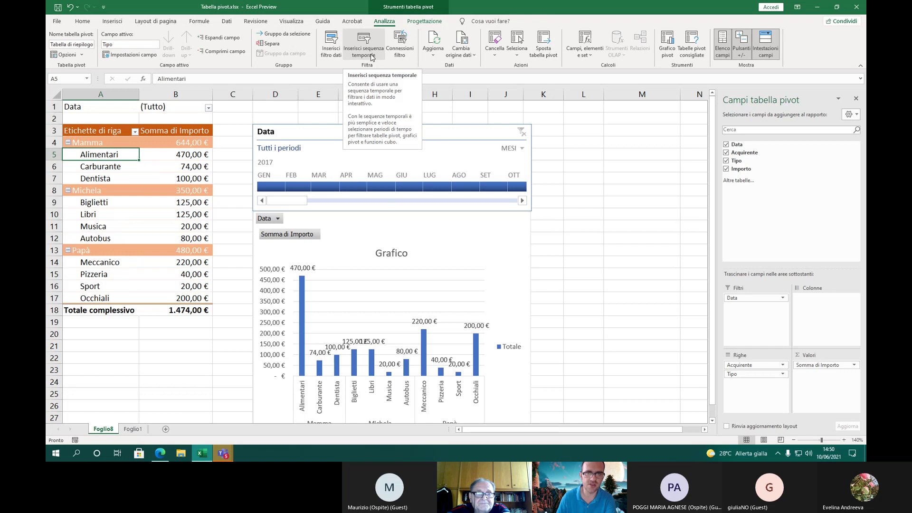
pyautogui.click(259, 125)
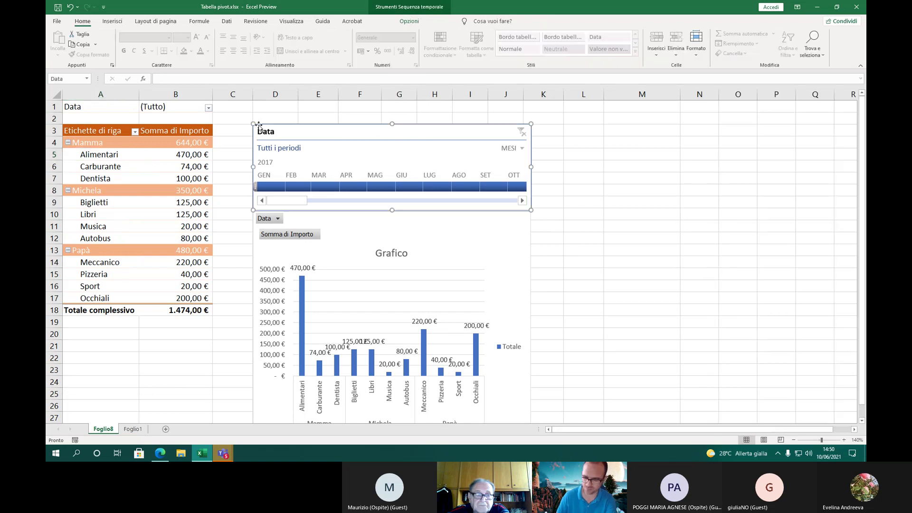
pyautogui.press('Delete')
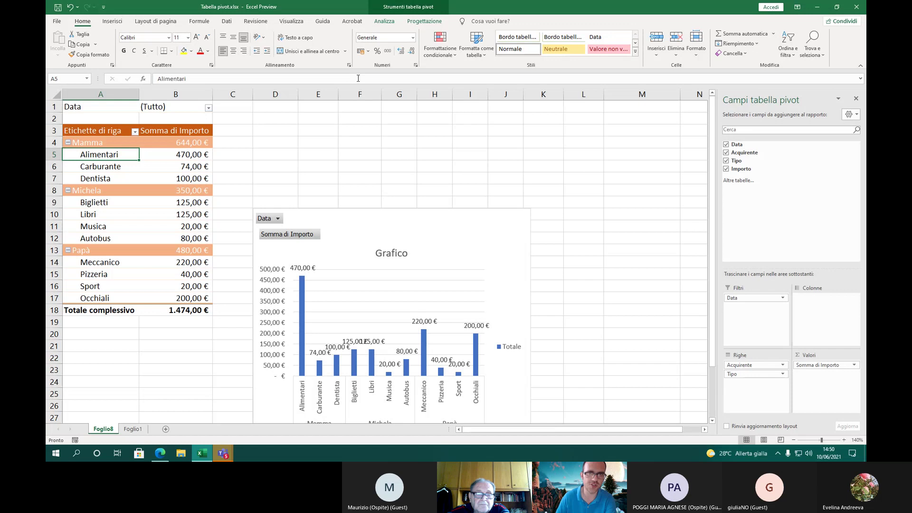
# Insert a new timeline for the pivot table based on the Data field
pyautogui.click(385, 21)
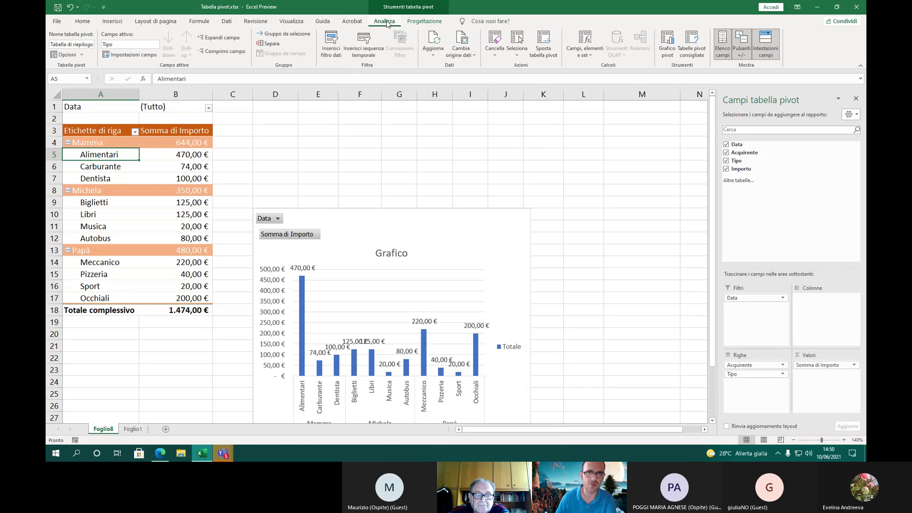
pyautogui.click(365, 52)
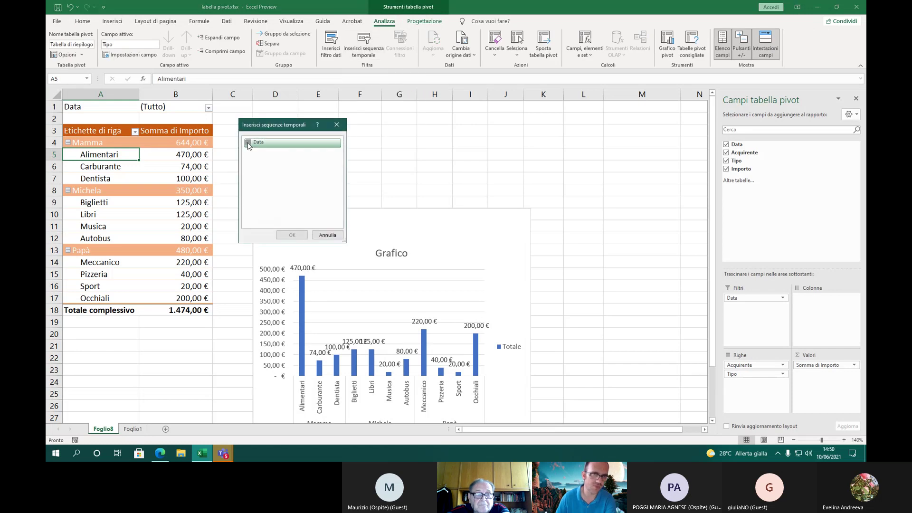
pyautogui.click(248, 143)
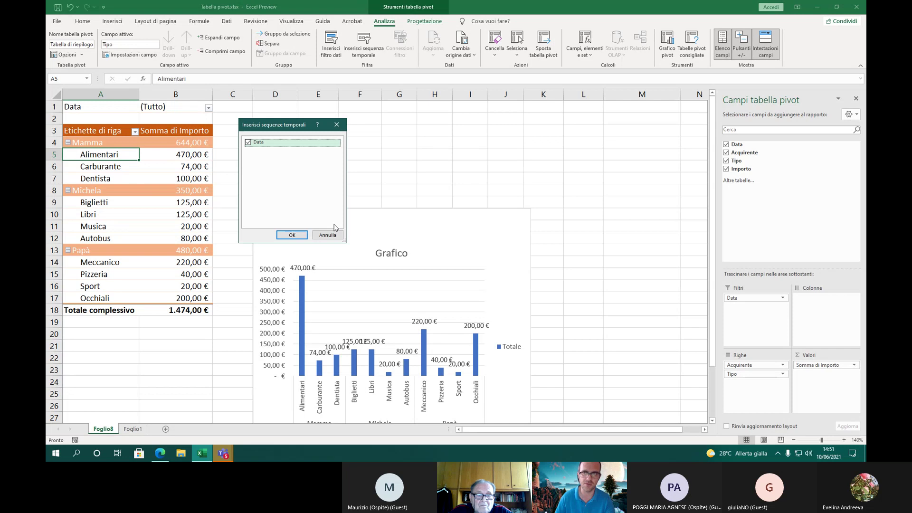
pyautogui.click(283, 235)
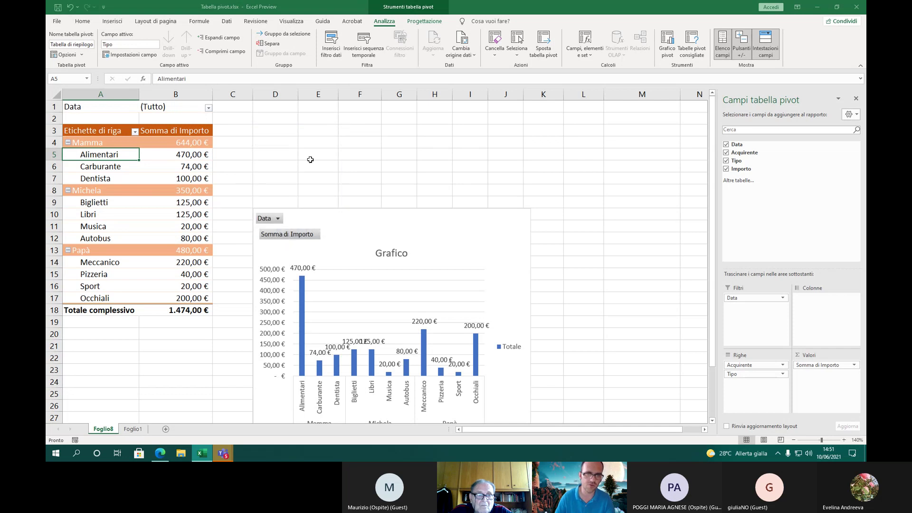
# Place the new Data timeline directly above the pivot chart and widen it to about 13,68 cm
pyautogui.moveTo(332, 233); pyautogui.dragTo(297, 119)
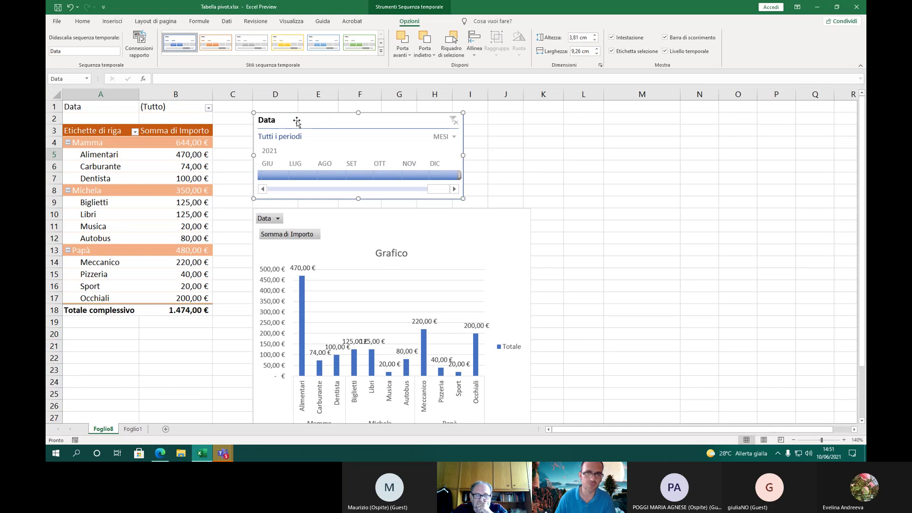
pyautogui.moveTo(463, 156); pyautogui.dragTo(562, 157)
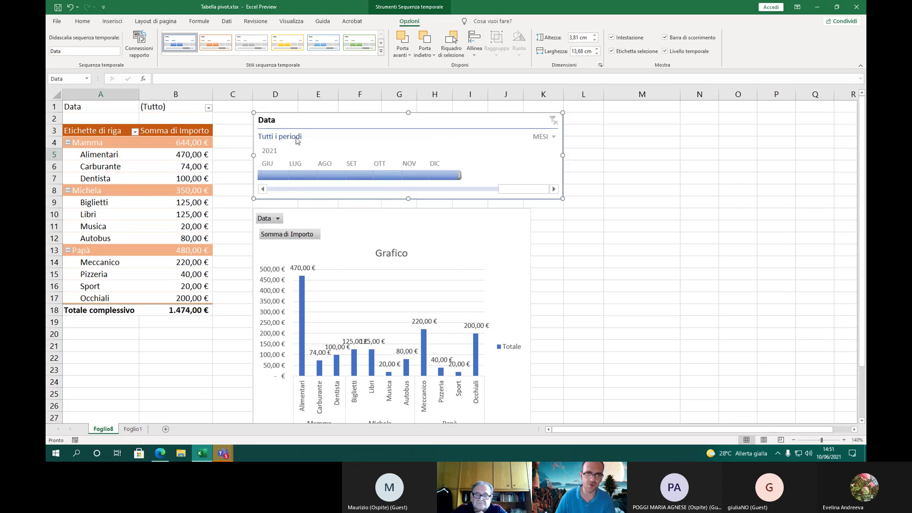
# Filter the pivot data by gen 2017 and by feb 2017 with the timeline, and clear the date filter
pyautogui.moveTo(521, 192); pyautogui.dragTo(285, 191)
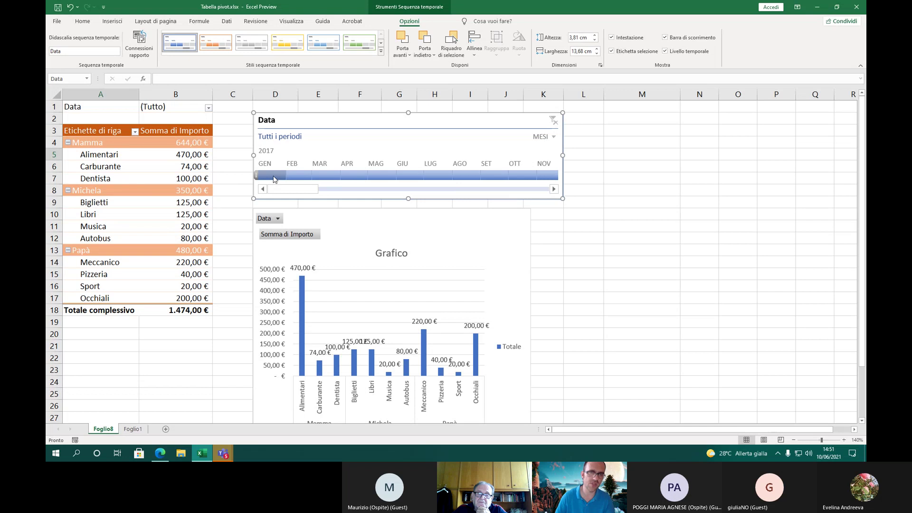
pyautogui.click(274, 177)
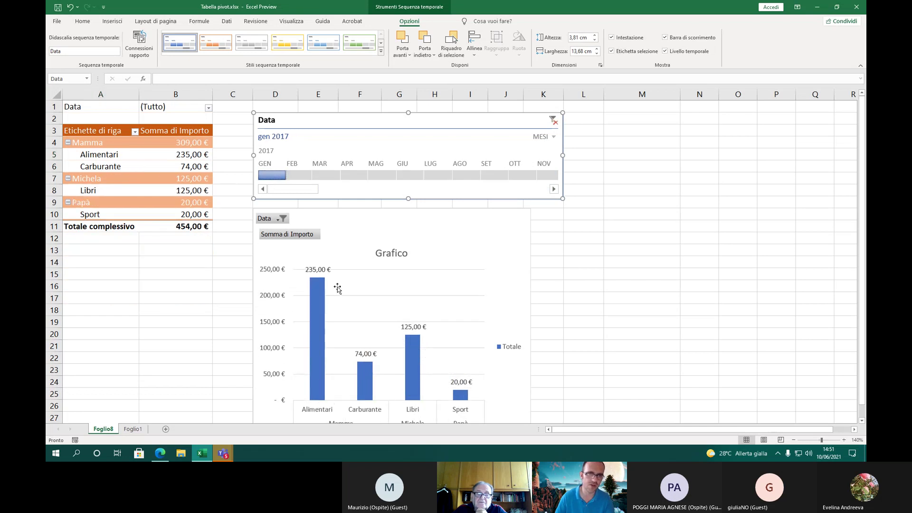
pyautogui.moveTo(274, 176); pyautogui.dragTo(301, 183)
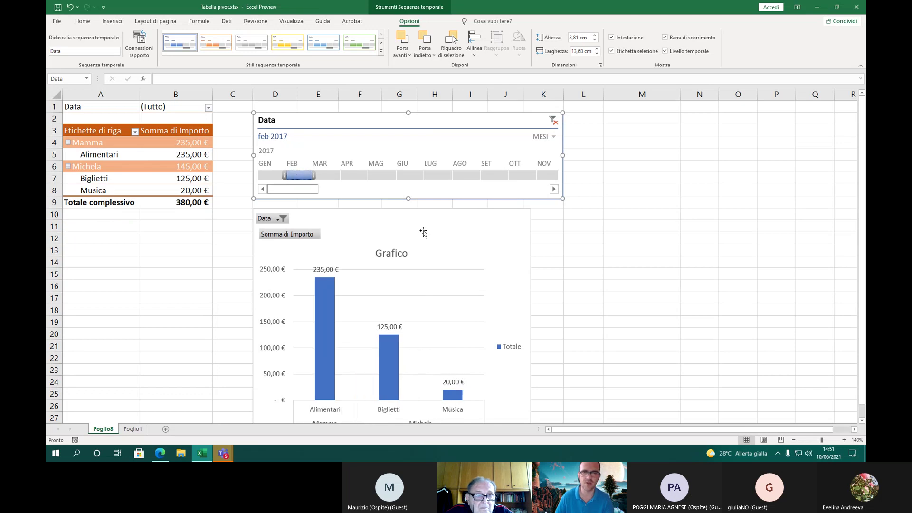
pyautogui.click(554, 121)
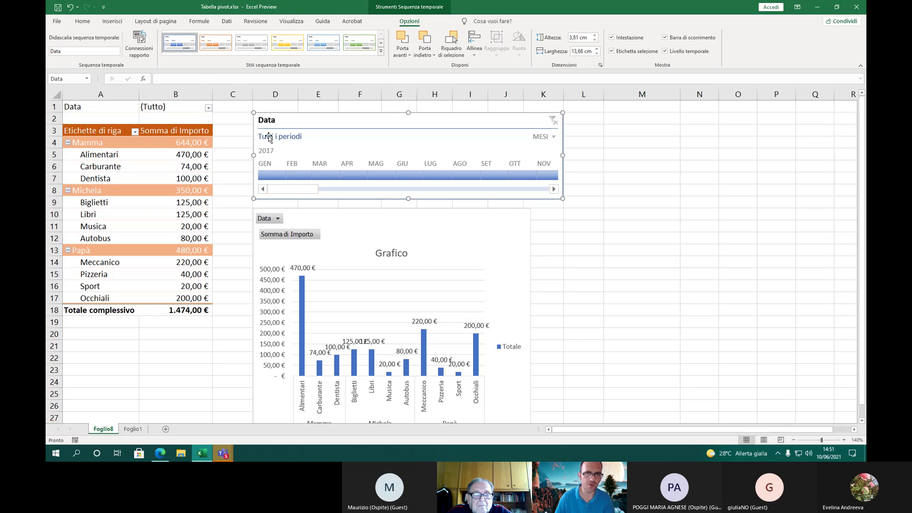
# Widen the pivot chart to about 13,78 cm so its edge lines up with the timeline above it
pyautogui.click(344, 231)
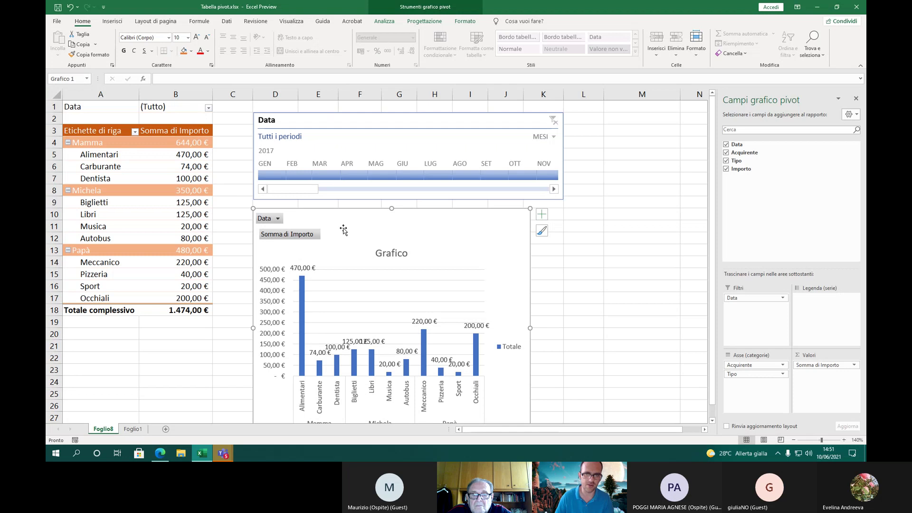
pyautogui.moveTo(530, 328); pyautogui.dragTo(564, 328)
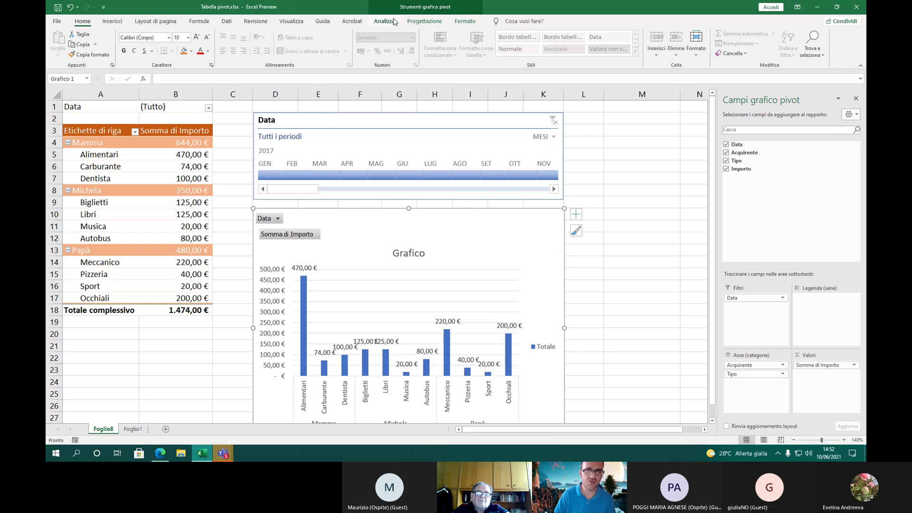
pyautogui.click(476, 22)
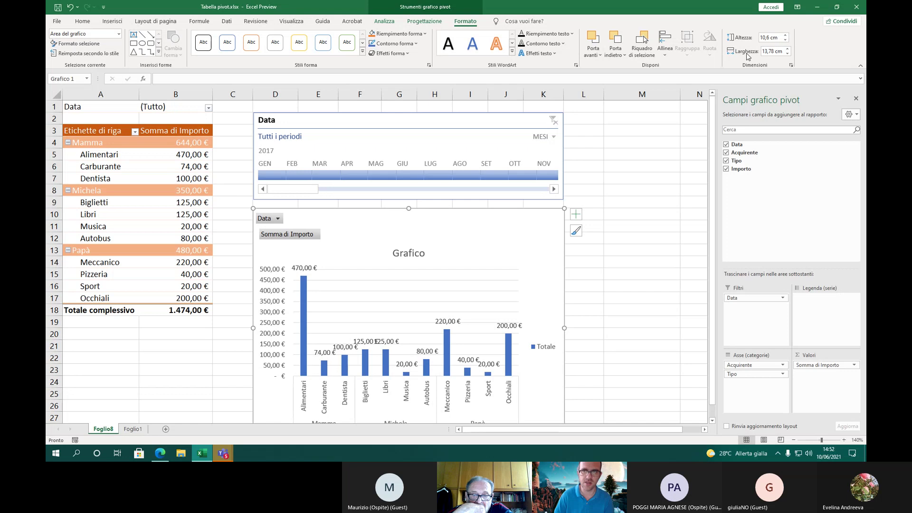
# Apply the dark grey gradient chart style with blue columns to the pivot chart
pyautogui.click(435, 22)
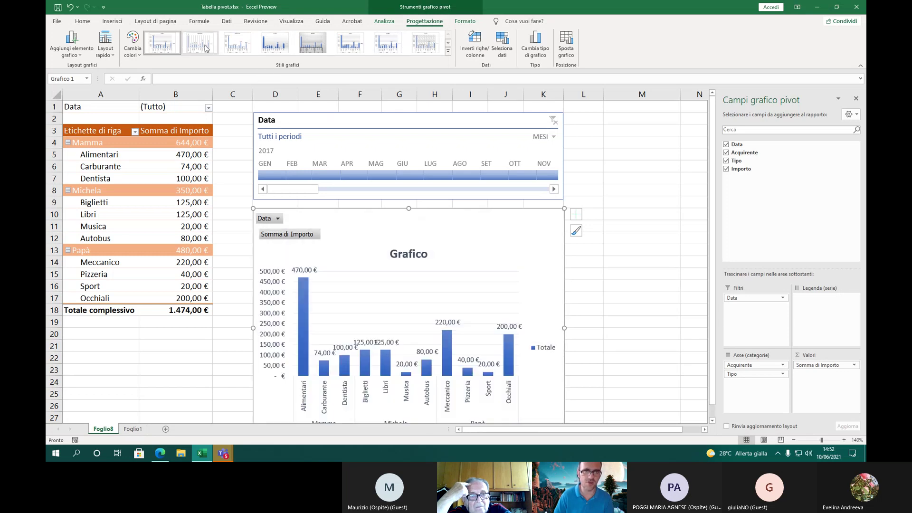
pyautogui.click(448, 51)
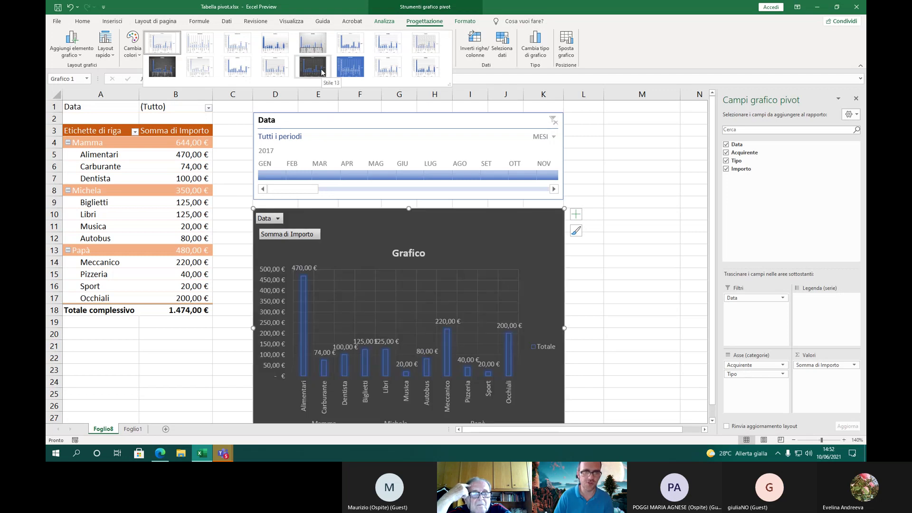
pyautogui.click(164, 68)
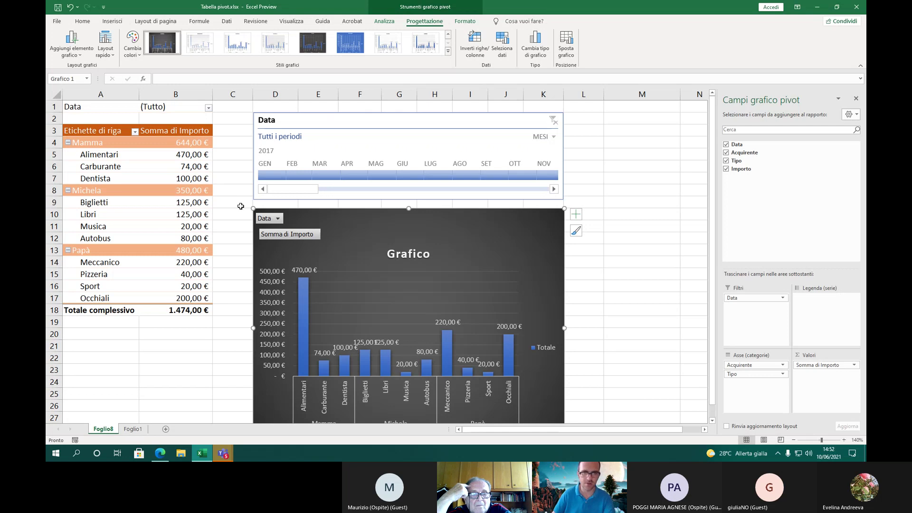
# Inspect the filter and sort choices of the pivot chart's Acquirente and Tipo fields without changing them
pyautogui.scroll(-3, 241, 208)
pyautogui.scroll(2, 240, 210)
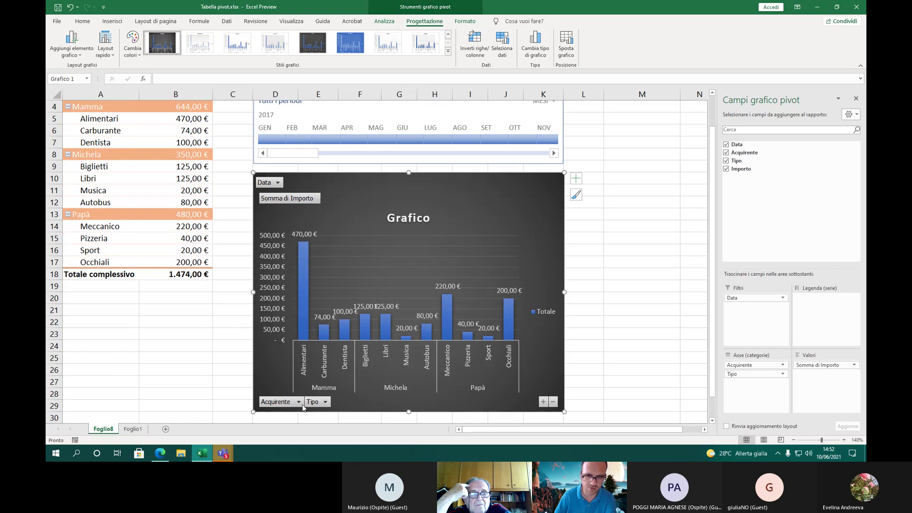
pyautogui.click(274, 402)
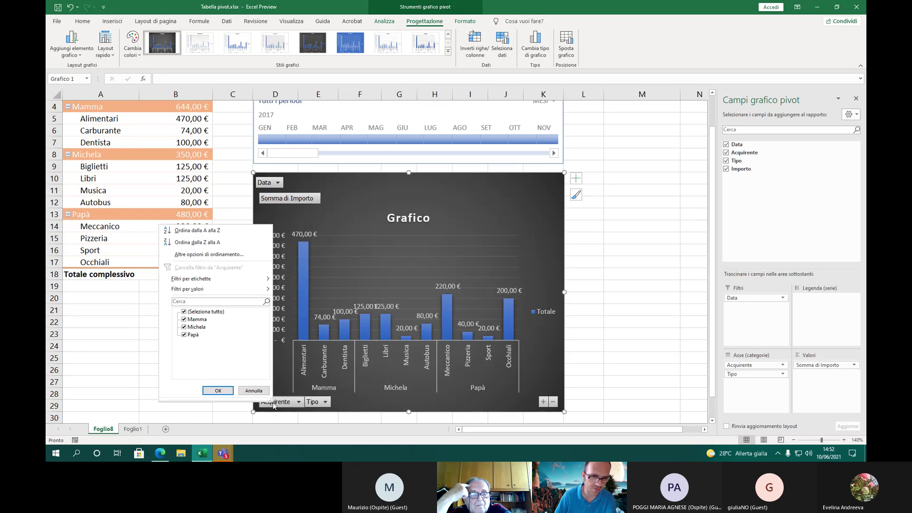
pyautogui.click(274, 404)
pyautogui.click(326, 402)
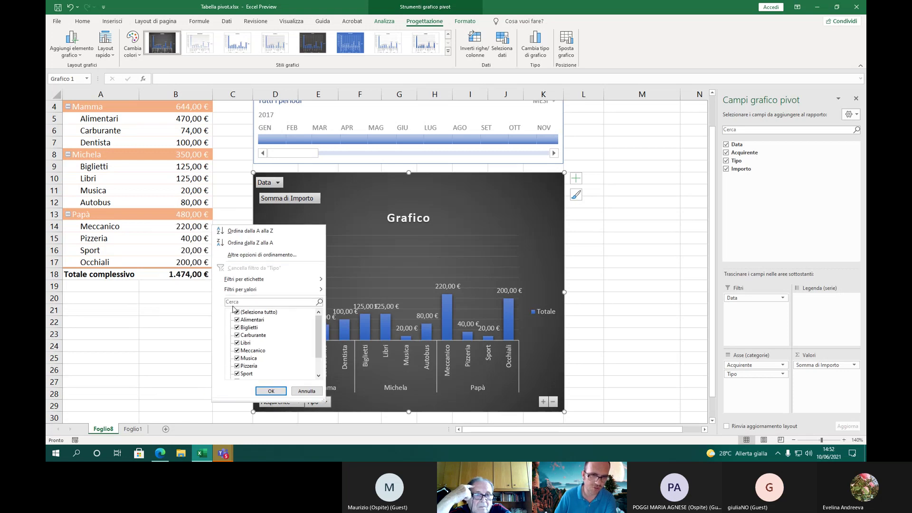
pyautogui.click(307, 391)
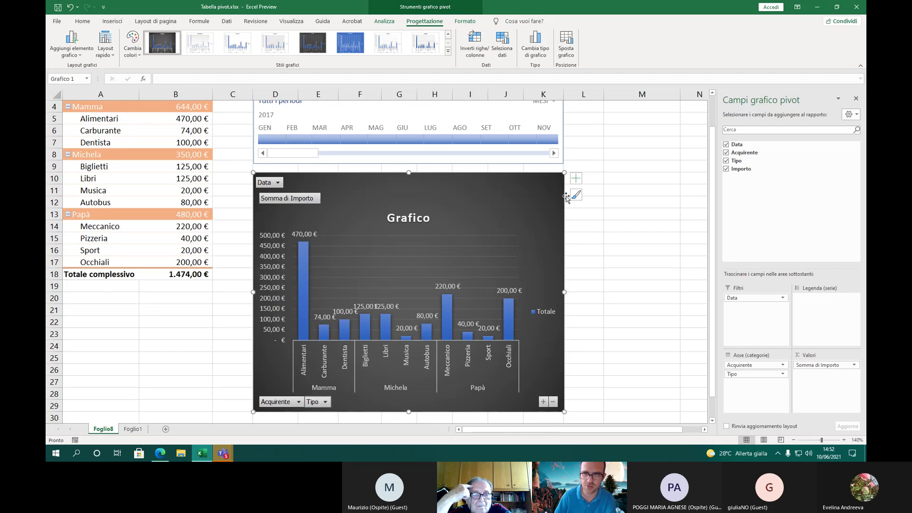
# Toggle the pivot chart's axes (Assi) and gridlines (Linee della griglia) off and back on
pyautogui.click(577, 179)
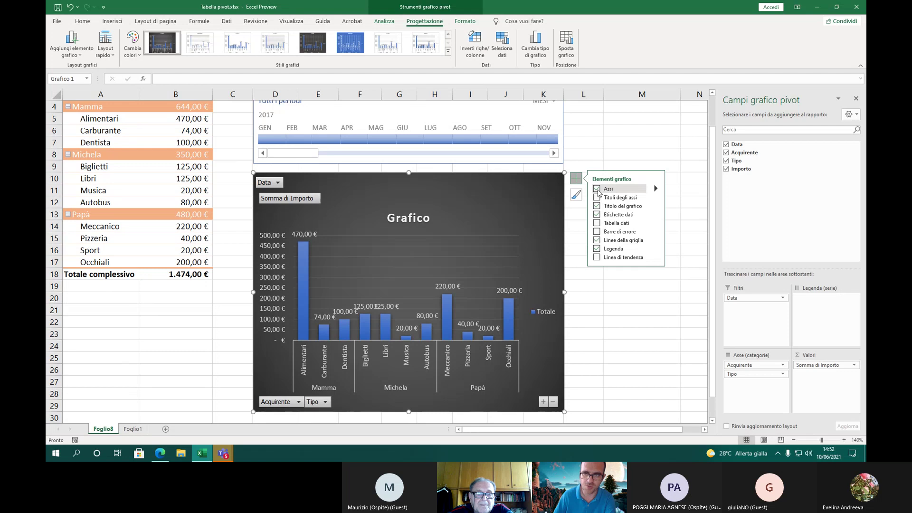
pyautogui.click(597, 190)
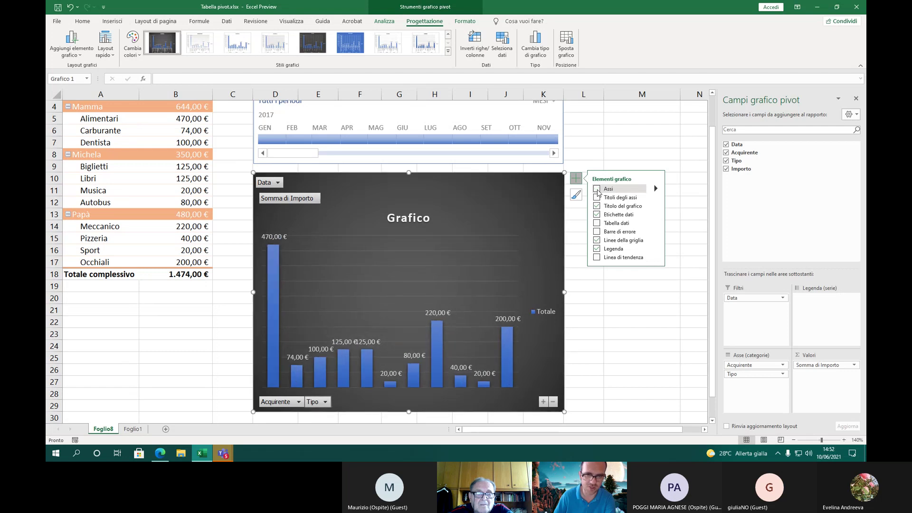
pyautogui.click(597, 189)
pyautogui.click(598, 198)
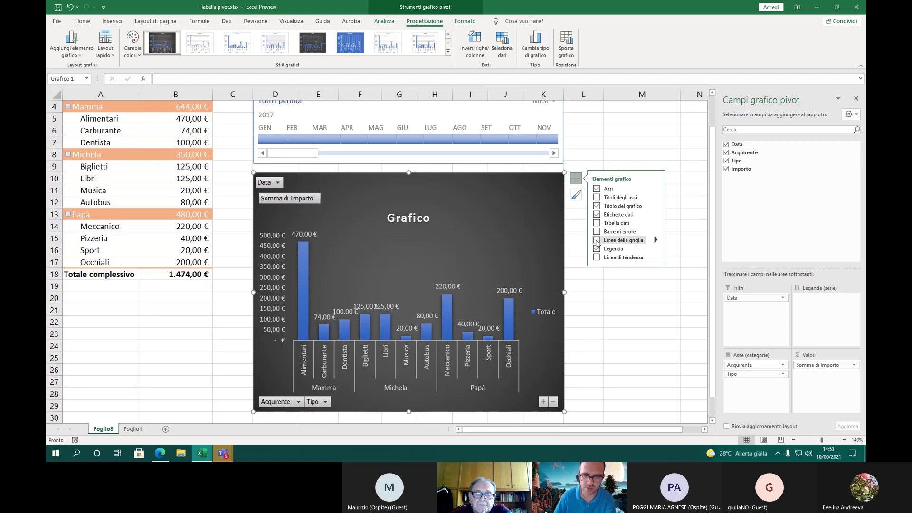
pyautogui.click(597, 241)
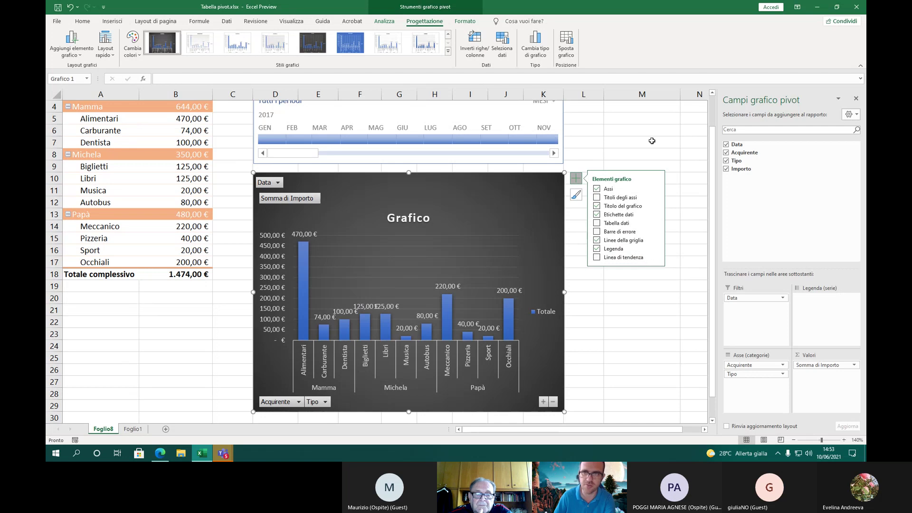
pyautogui.click(616, 141)
pyautogui.click(499, 193)
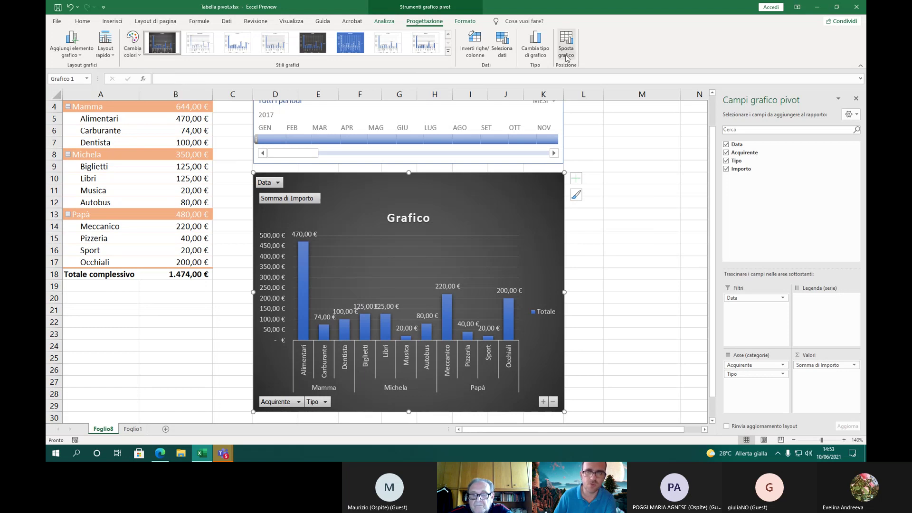
# Display the pivot chart's Analizza commands and delete the Data timeline above the chart
pyautogui.click(389, 22)
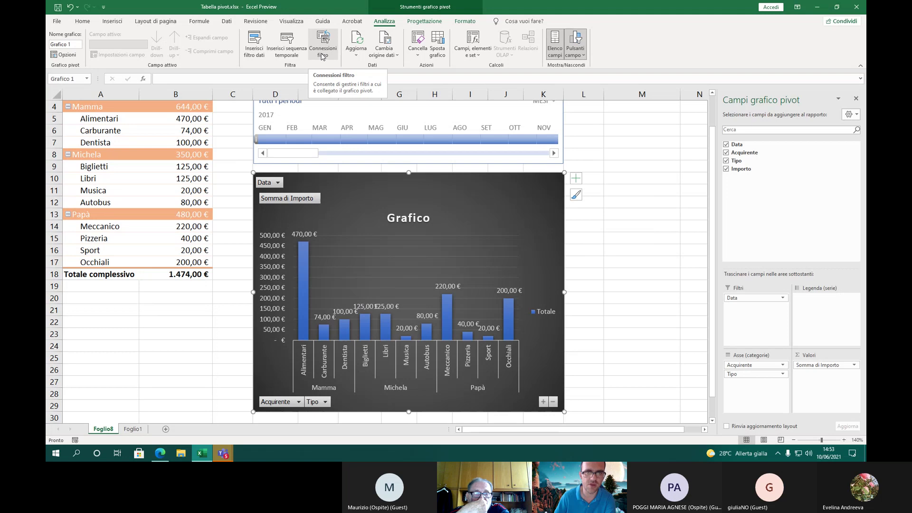
pyautogui.scroll(-2, 615, 230)
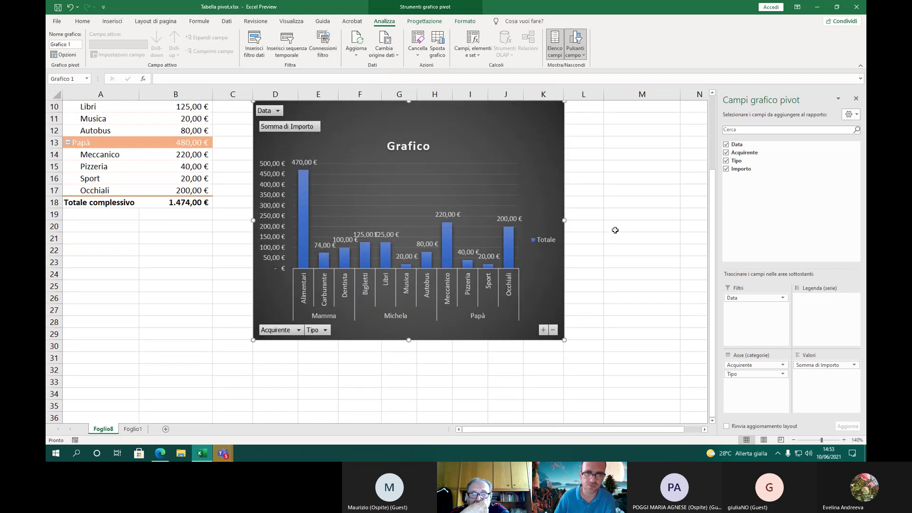
pyautogui.scroll(3, 614, 230)
pyautogui.click(304, 123)
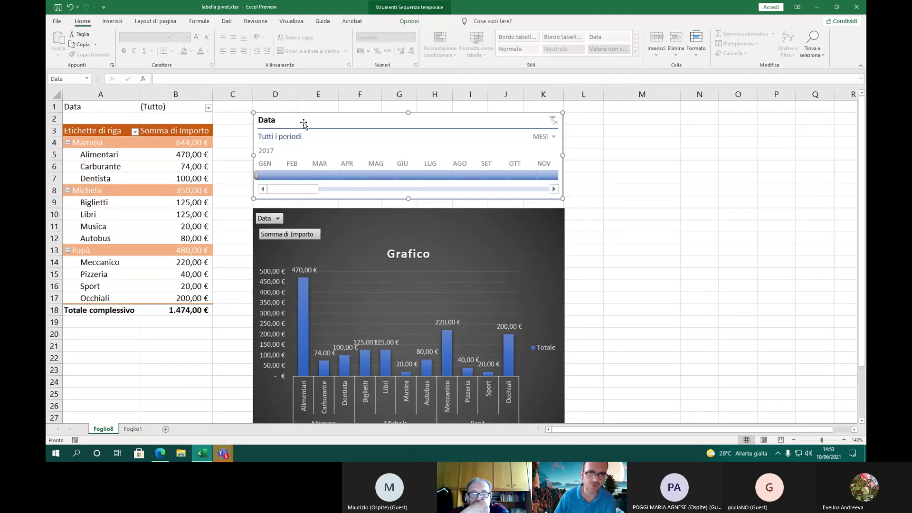
pyautogui.press('Delete')
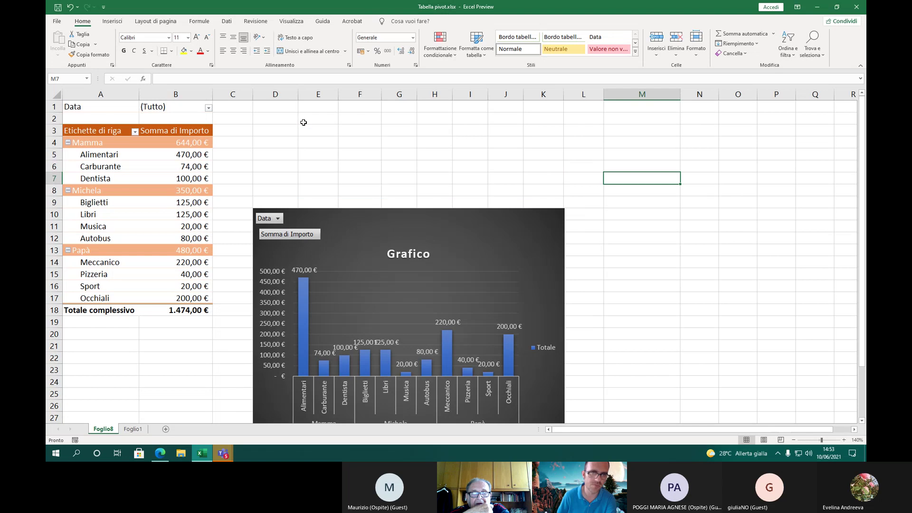
# Insert a Data timeline for the pivot chart and fit it above the chart at a width of 13,74 cm
pyautogui.click(354, 223)
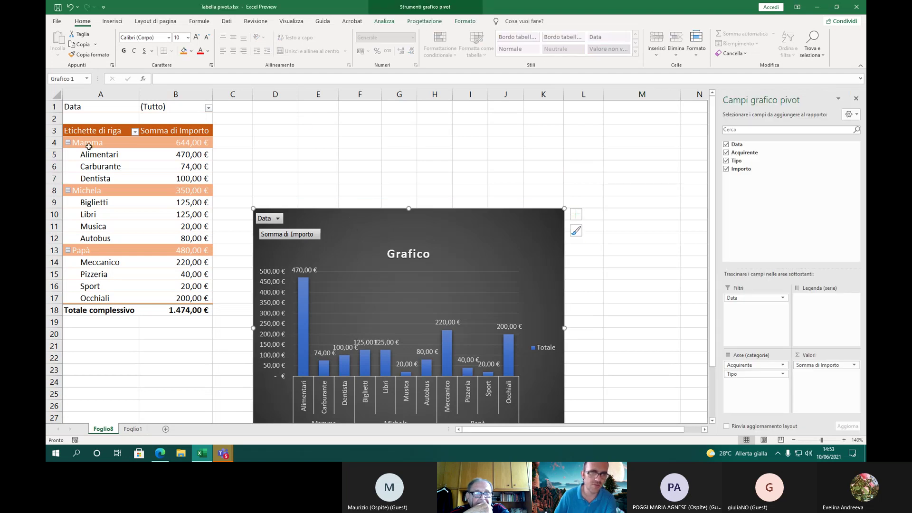
pyautogui.click(98, 158)
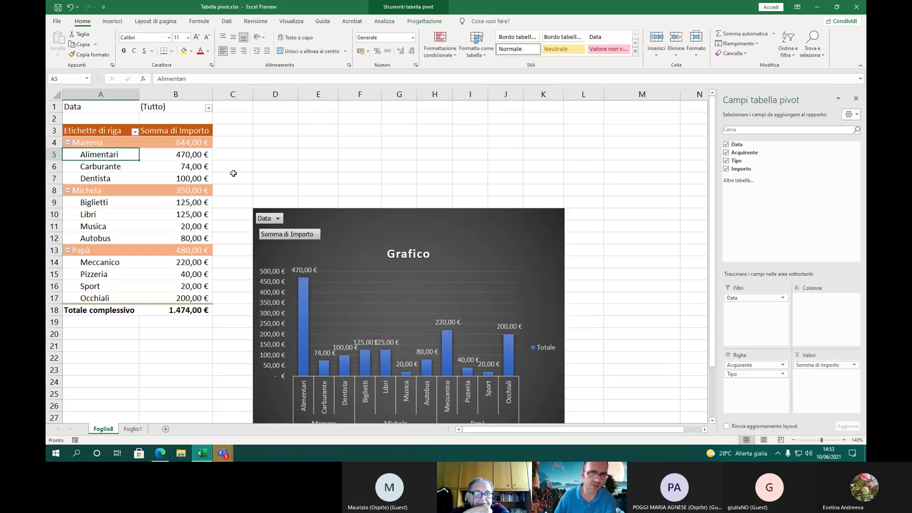
pyautogui.click(372, 237)
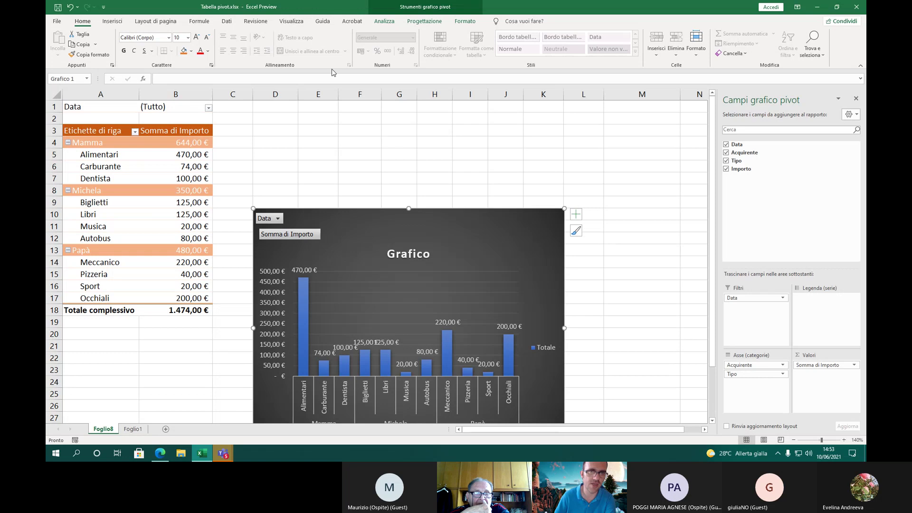
pyautogui.click(383, 22)
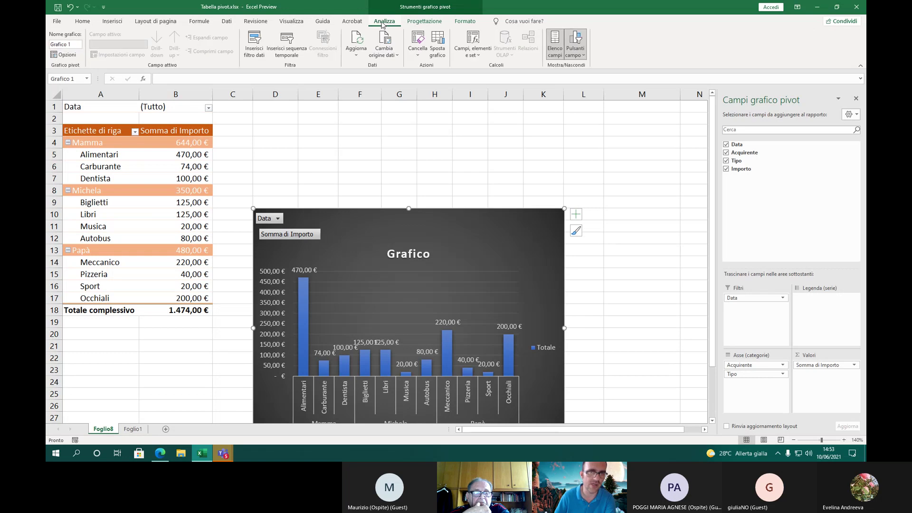
pyautogui.click(293, 55)
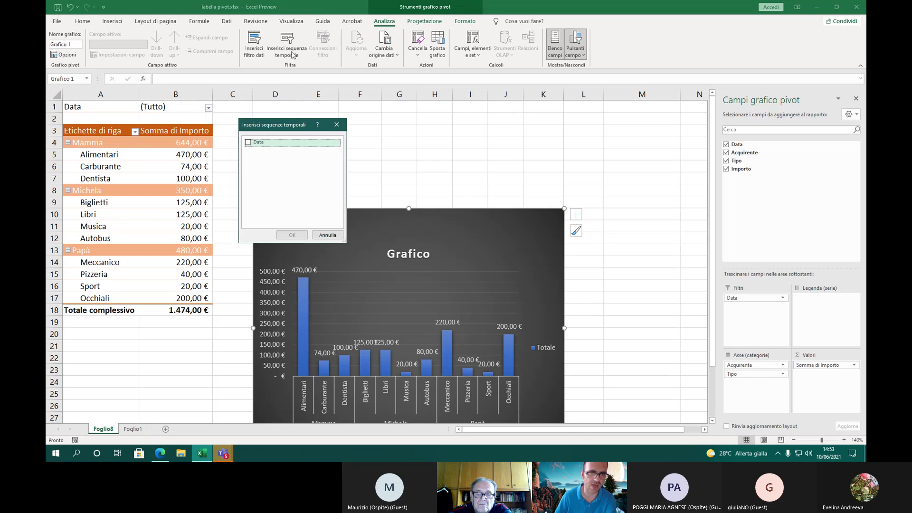
pyautogui.click(247, 143)
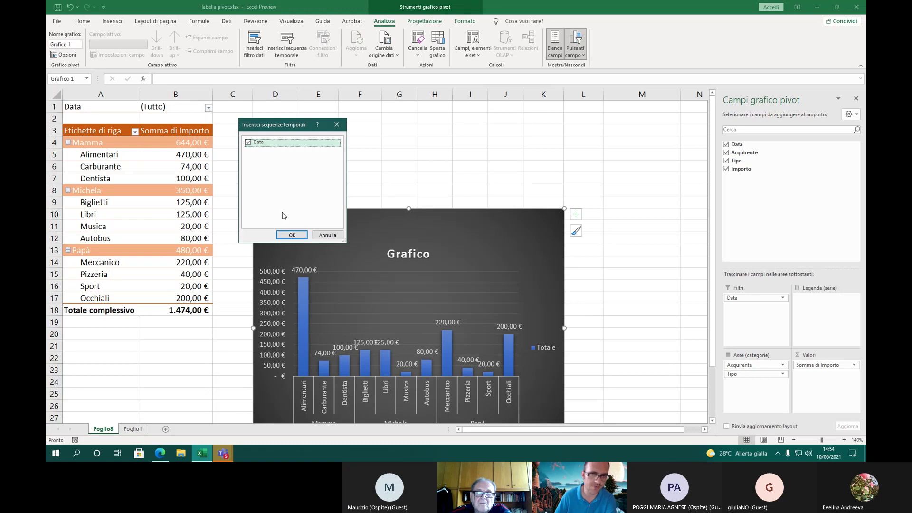
pyautogui.click(292, 234)
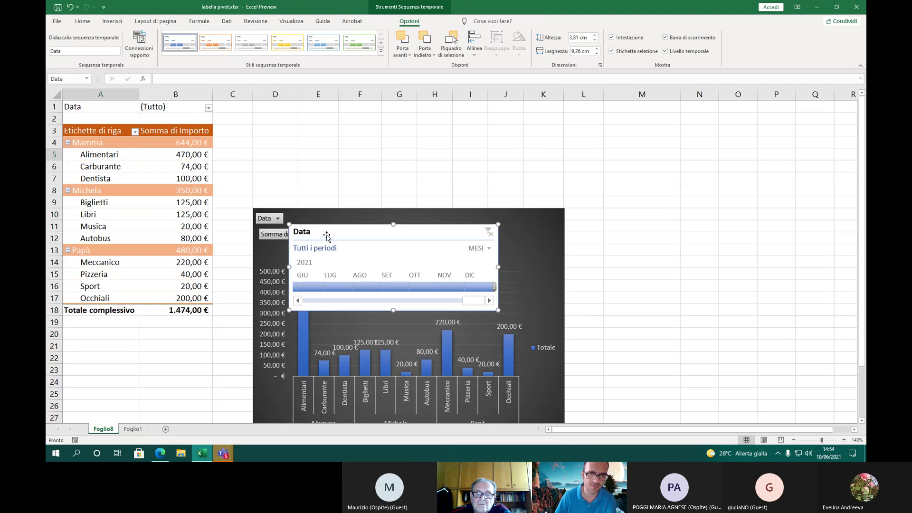
pyautogui.moveTo(326, 229); pyautogui.dragTo(290, 117)
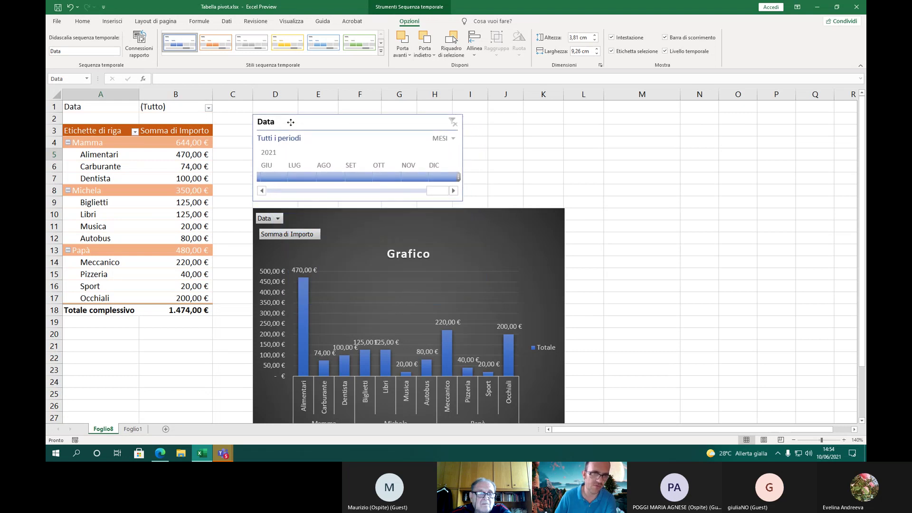
pyautogui.moveTo(463, 154); pyautogui.dragTo(564, 157)
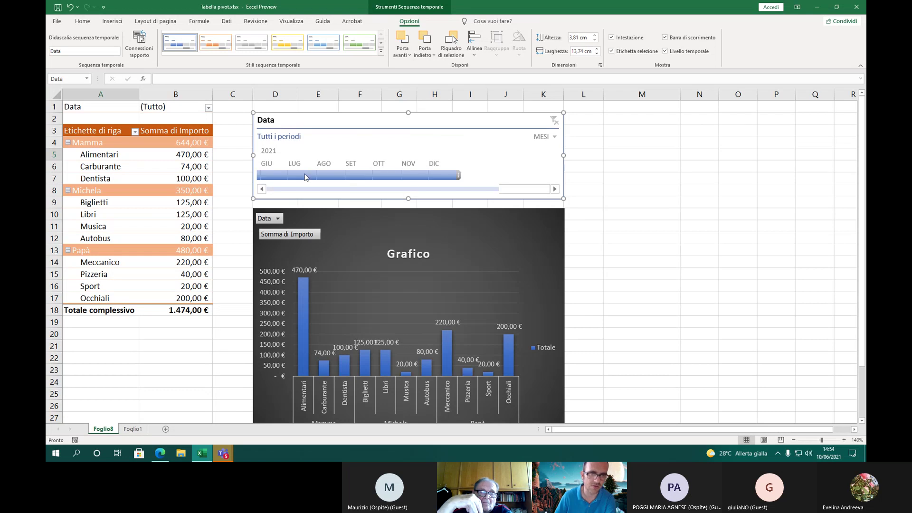
# Switch the pivot chart's Data filter to single-item selection, filter it to 21-gen, and select the Data timeline
pyautogui.click(277, 219)
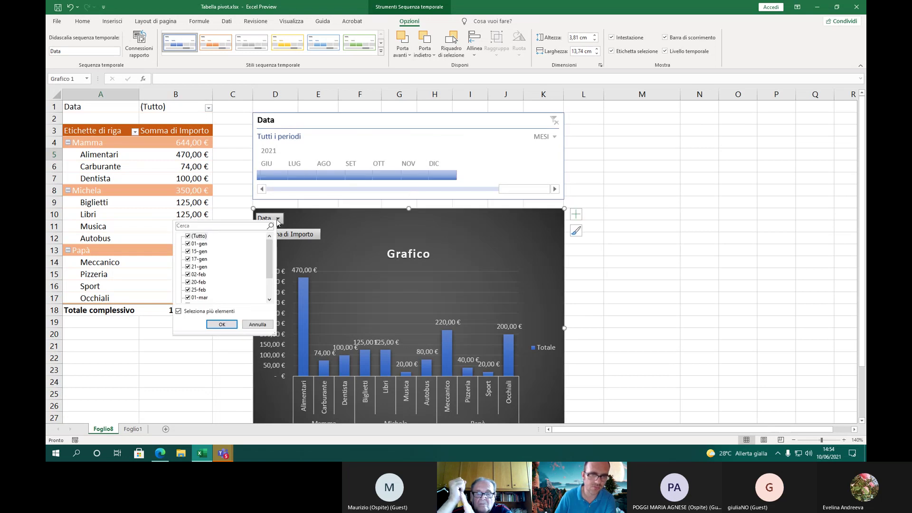
pyautogui.click(178, 312)
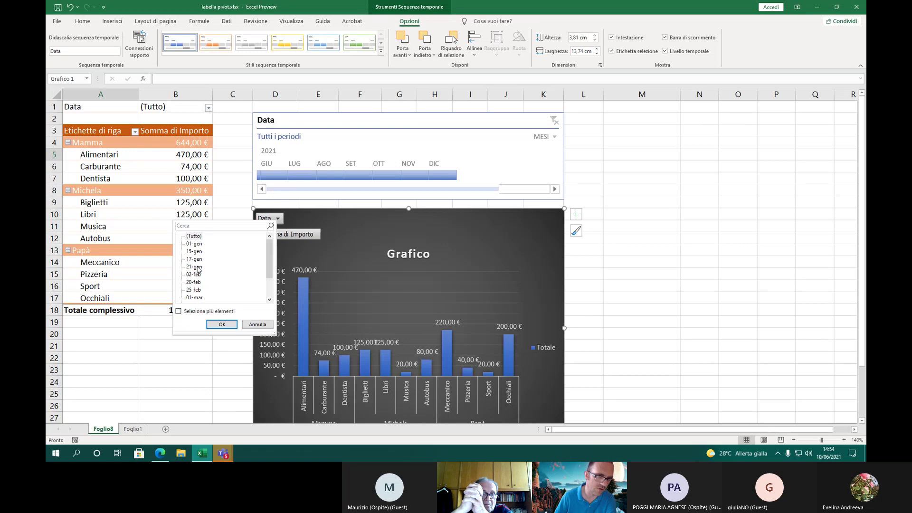
pyautogui.click(221, 324)
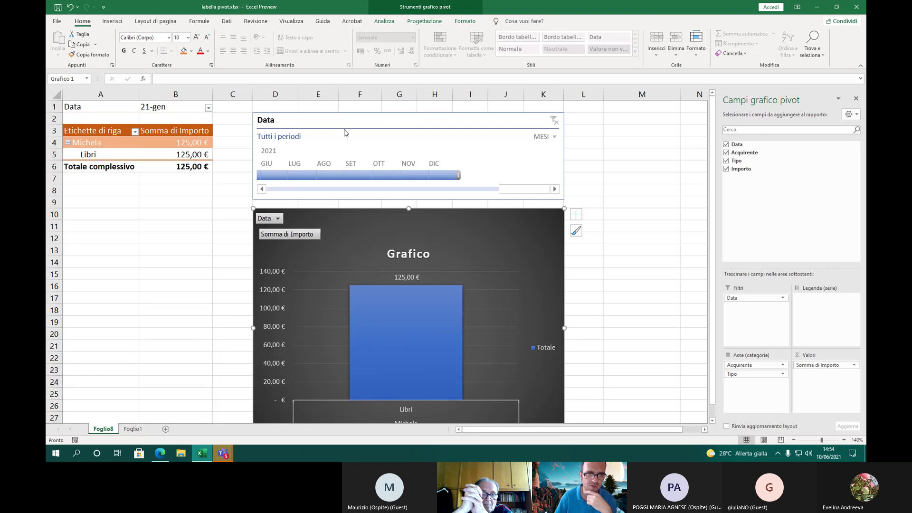
pyautogui.click(358, 135)
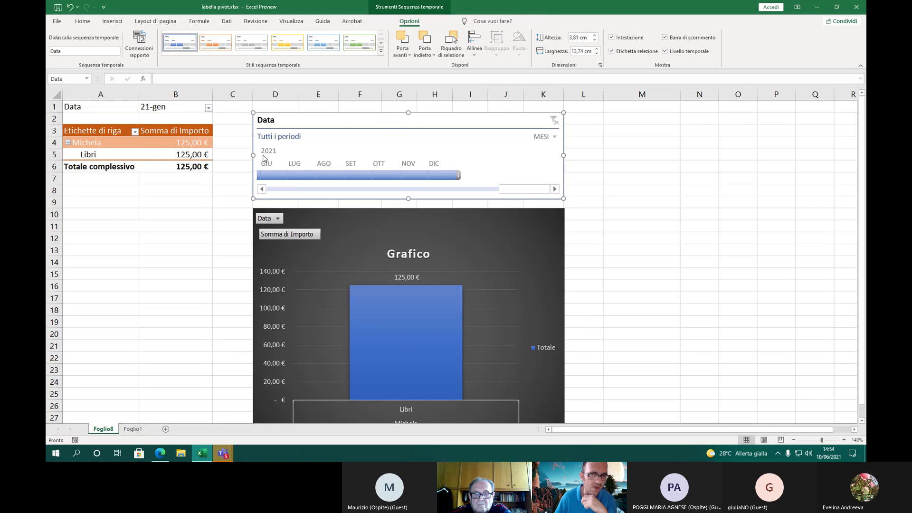
# Reset the pivot chart's Data filter from the single date to (Tutto)
pyautogui.click(277, 219)
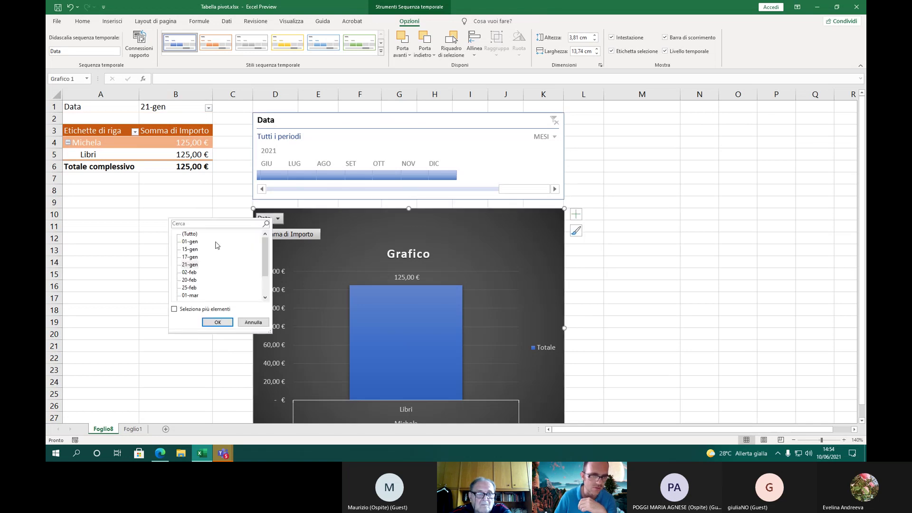
pyautogui.click(190, 234)
pyautogui.click(218, 322)
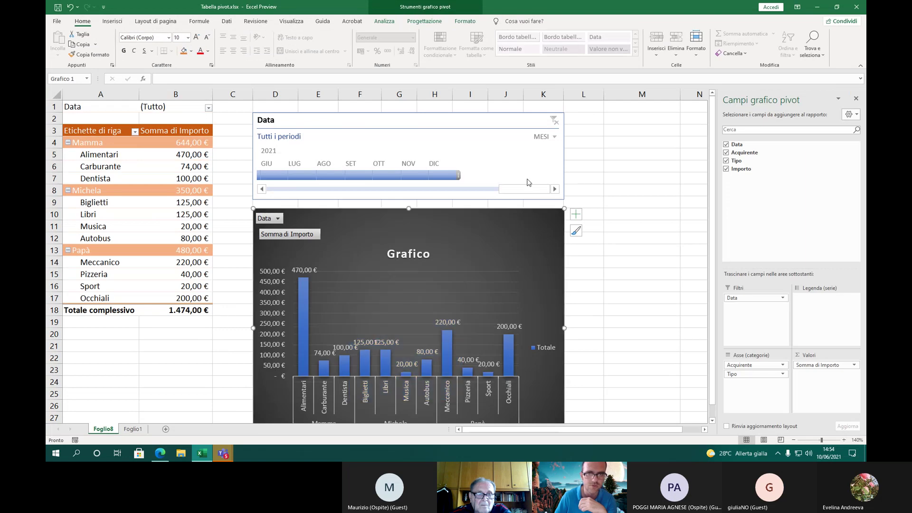
# Try to disconnect the Data timeline from Tabella di riepilogo through its report connections
pyautogui.moveTo(526, 190); pyautogui.dragTo(271, 190)
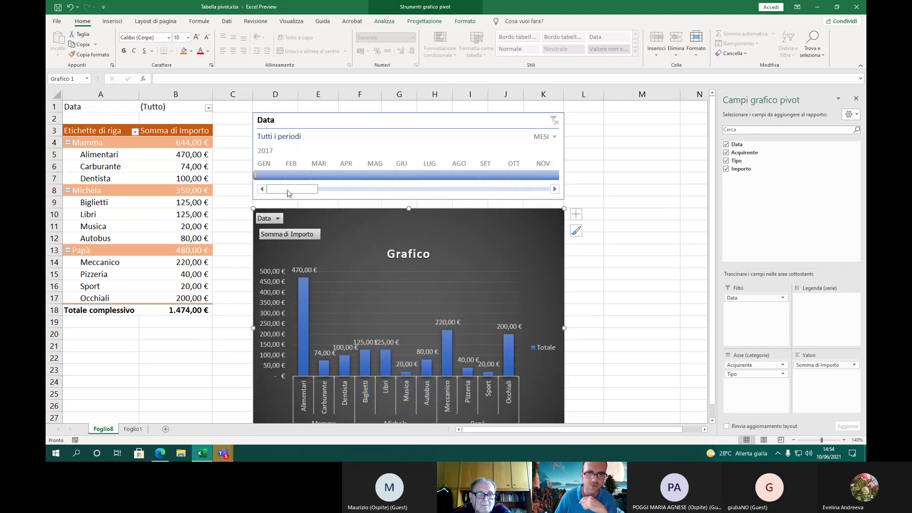
pyautogui.click(455, 120)
pyautogui.rightClick(455, 119)
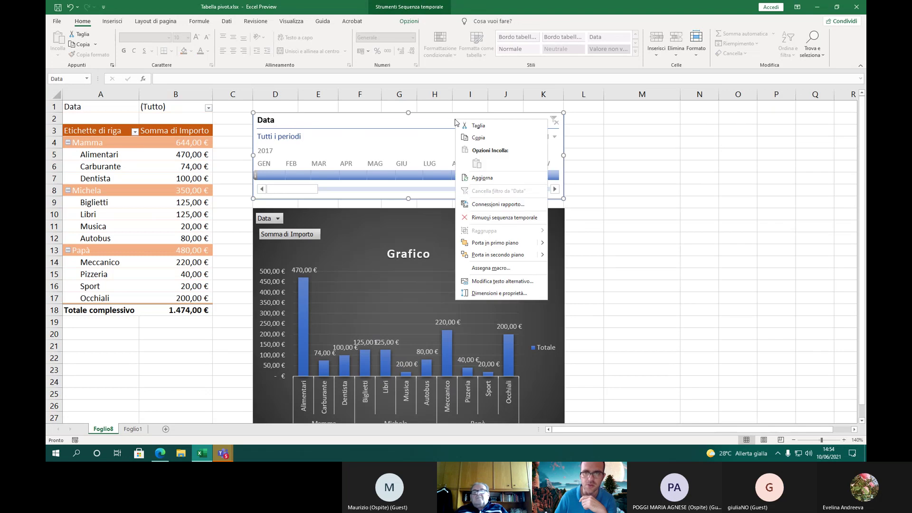
pyautogui.click(484, 207)
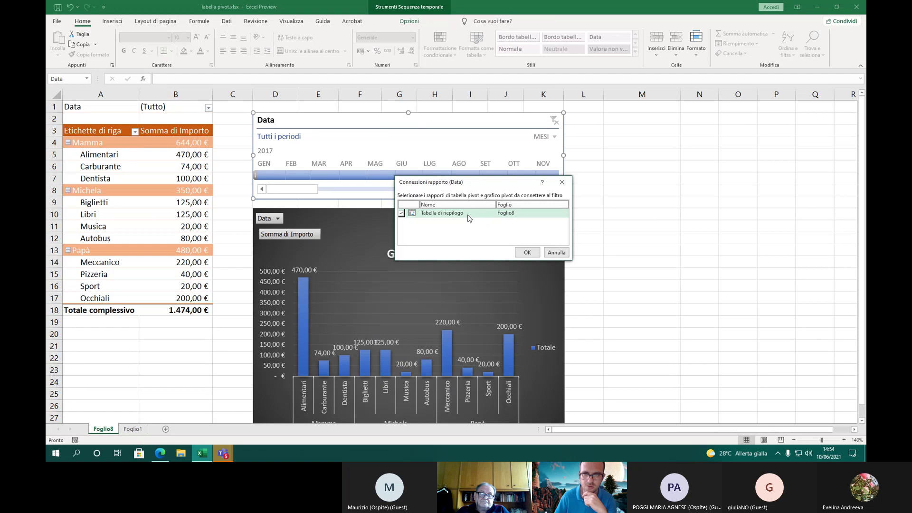
pyautogui.click(403, 214)
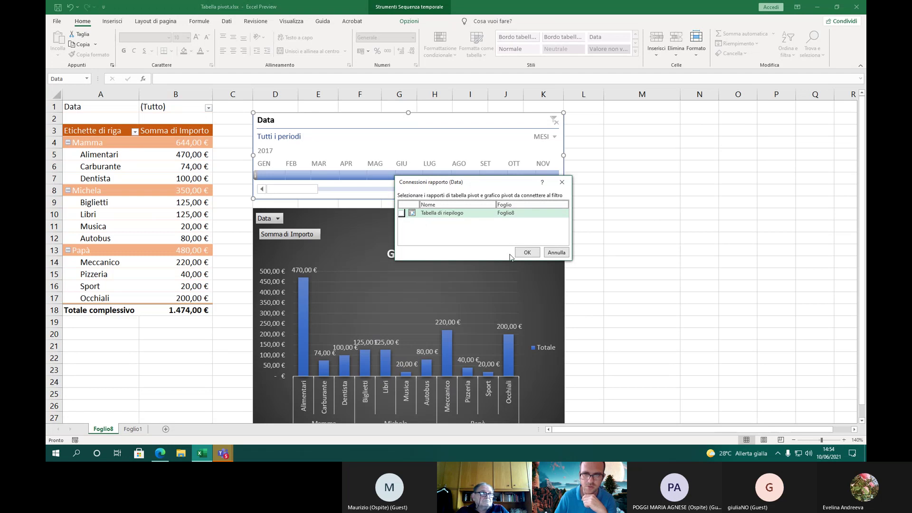
pyautogui.click(531, 252)
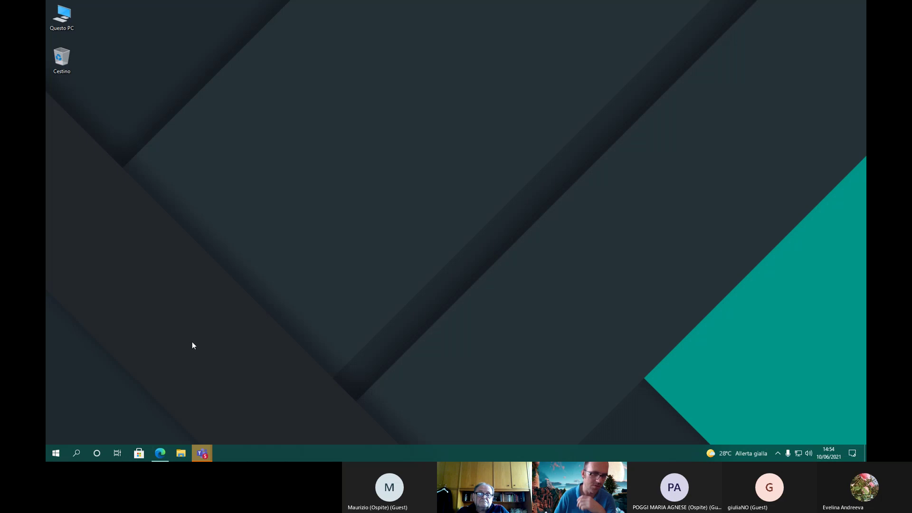
# Relaunch Excel with the recovered workbook Tabella pivot (version 1) and return to its Foglio8 sheet
pyautogui.press('super')
pyautogui.write('excel')
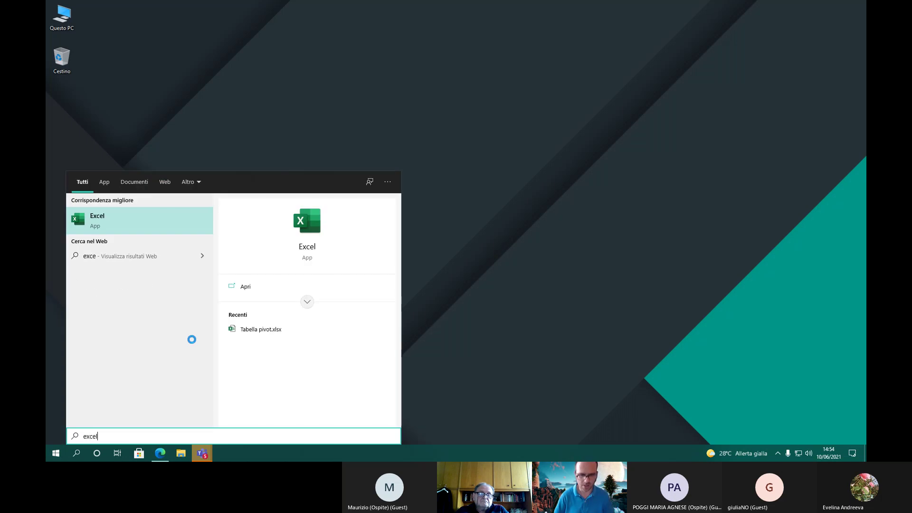
pyautogui.press('Return')
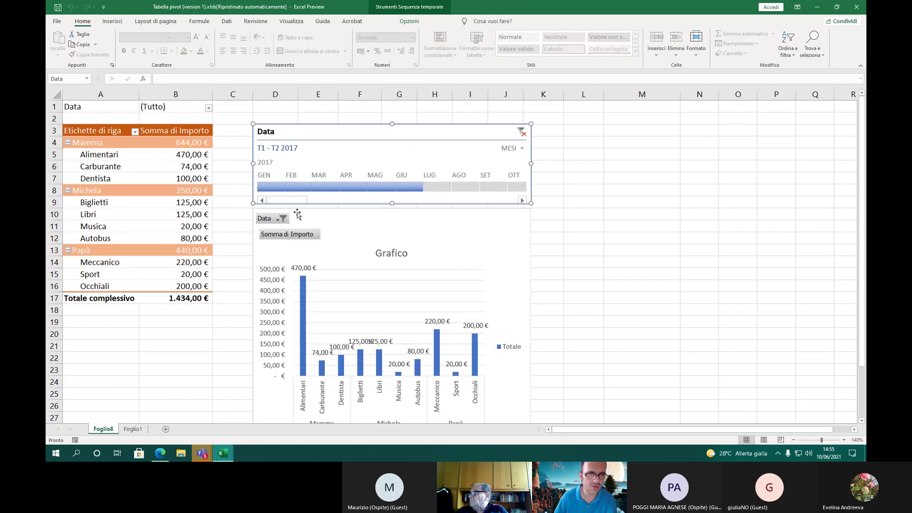
pyautogui.click(58, 21)
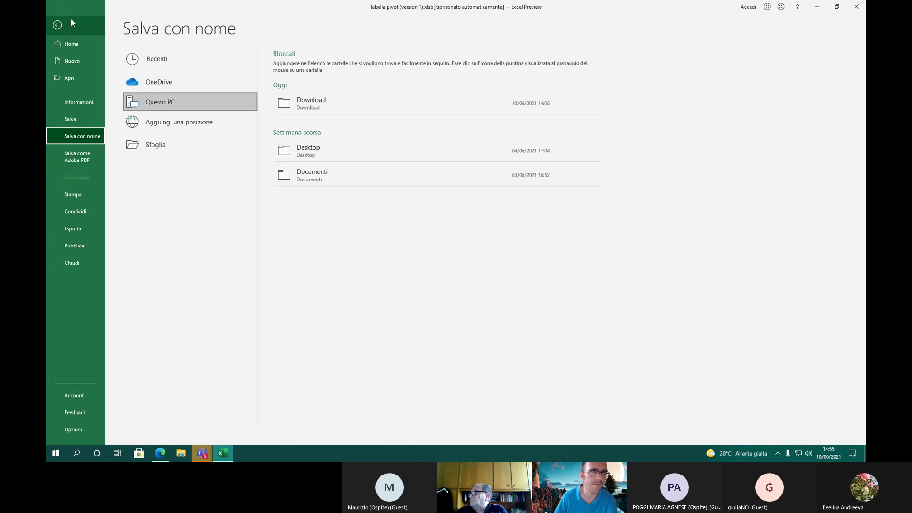
pyautogui.click(60, 22)
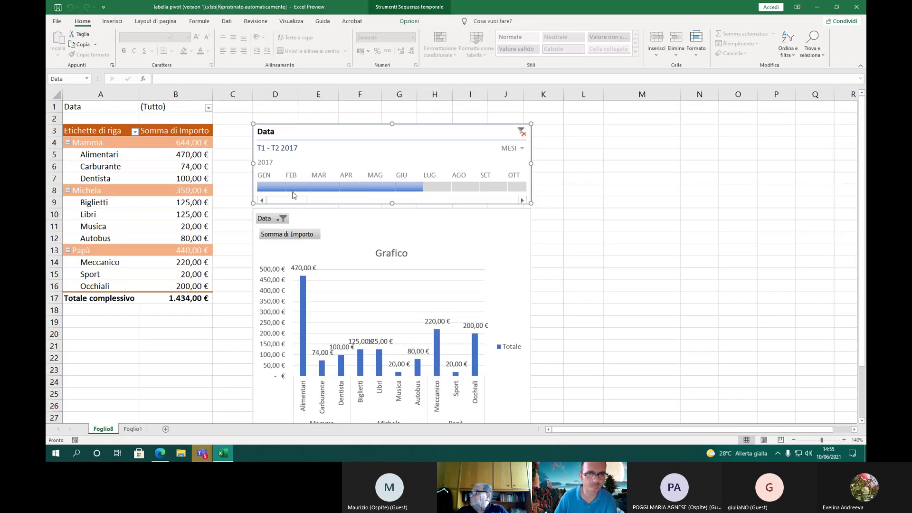
# Clear the timeline's T1 - T2 2017 period by setting the pivot chart's Data filter to (Tutto)
pyautogui.click(283, 219)
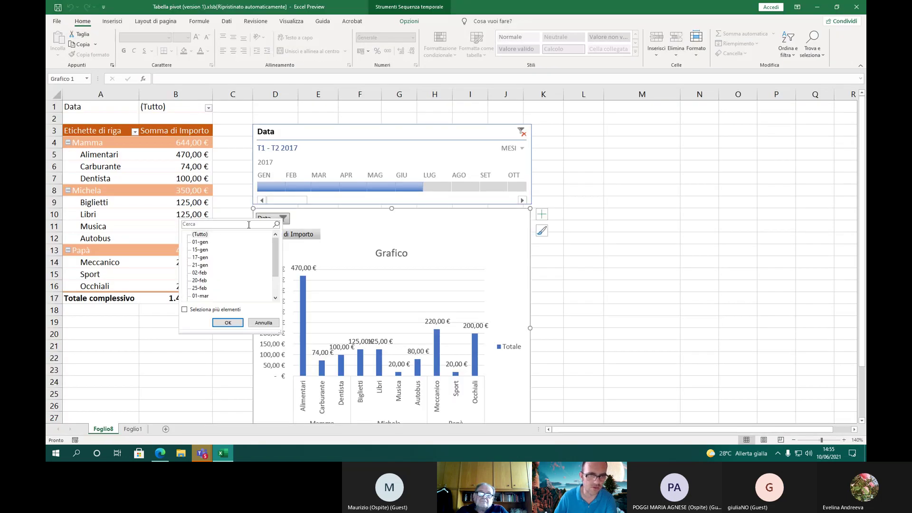
pyautogui.click(204, 236)
pyautogui.click(230, 323)
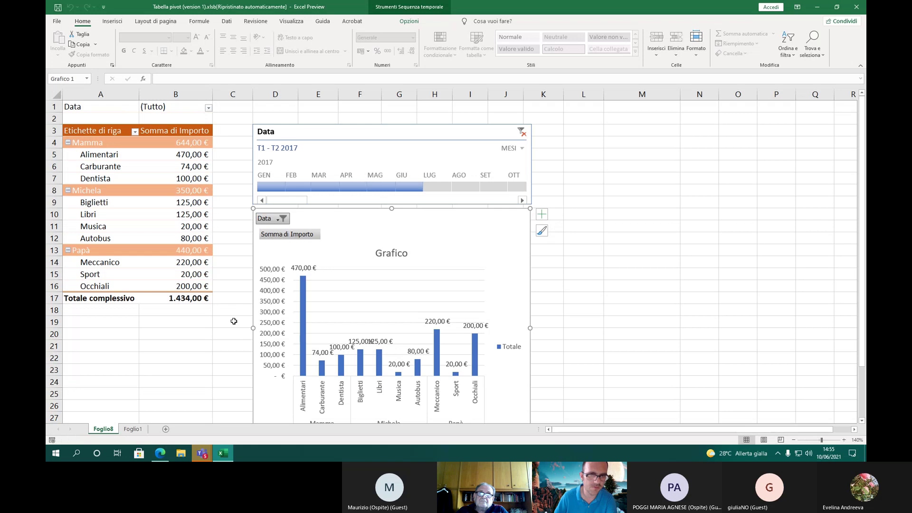
# Filter the pivot chart's Data field to the single date 01-mar and check the timeline's 2017 months
pyautogui.click(277, 219)
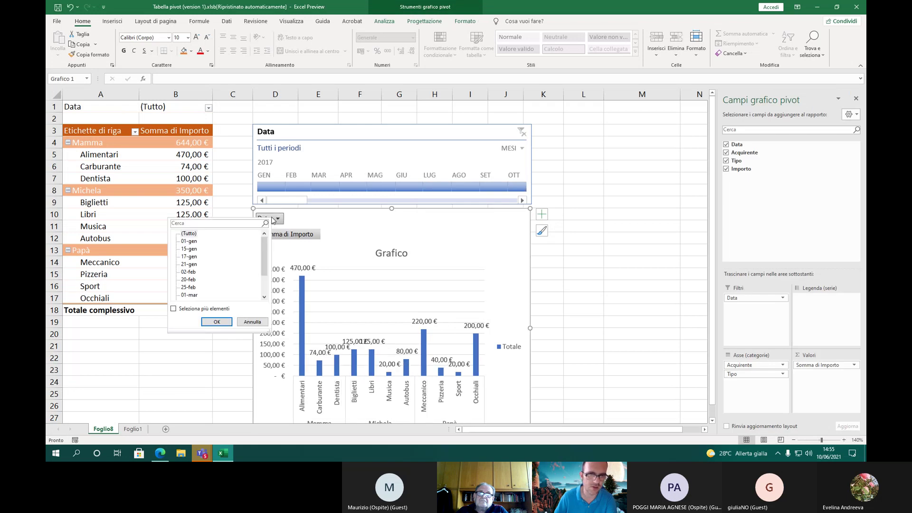
pyautogui.click(191, 295)
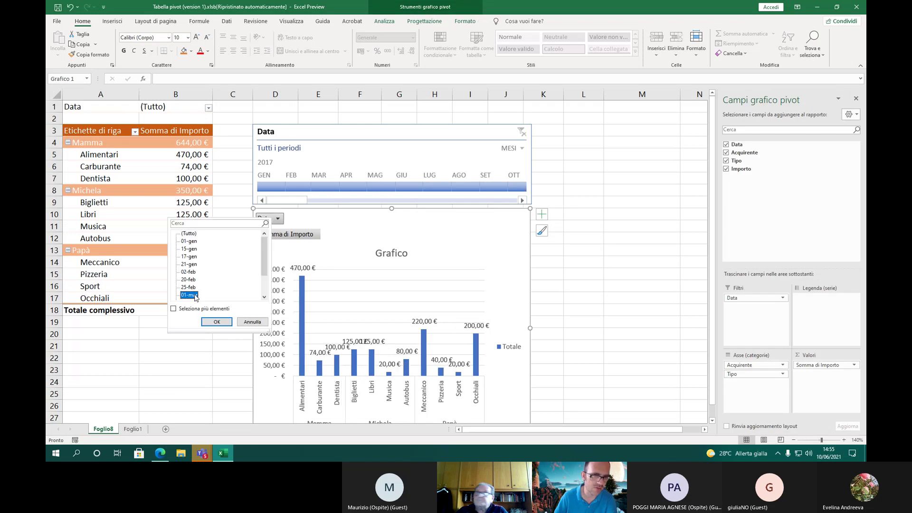
pyautogui.click(217, 322)
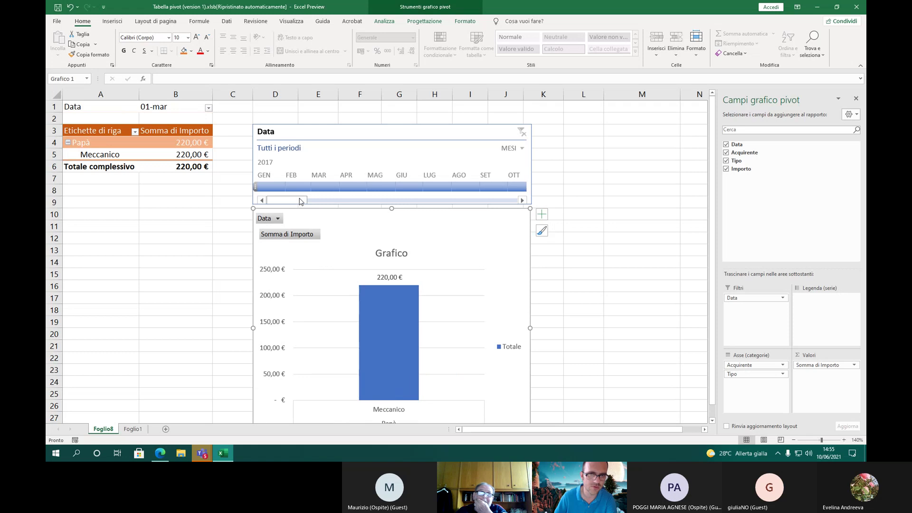
pyautogui.moveTo(299, 200); pyautogui.dragTo(260, 199)
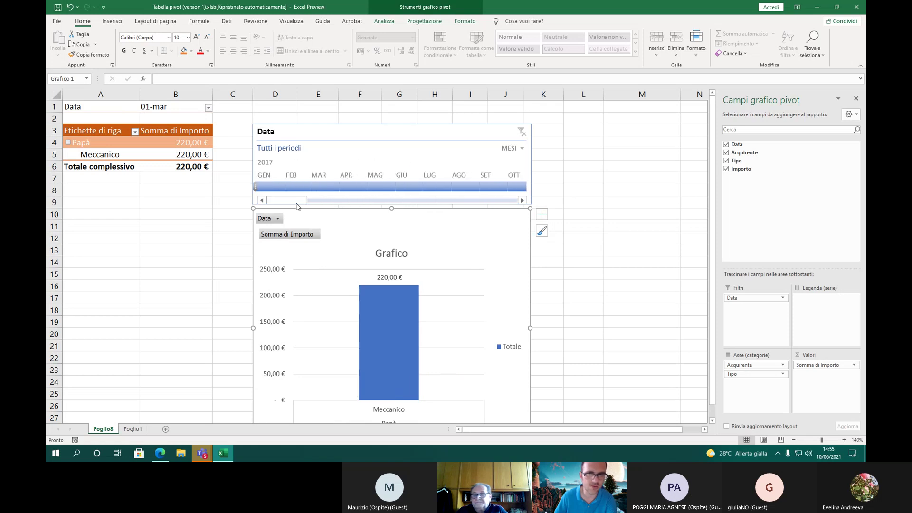
# Set the pivot chart's Data filter back to (Tutto) to include every date
pyautogui.click(278, 218)
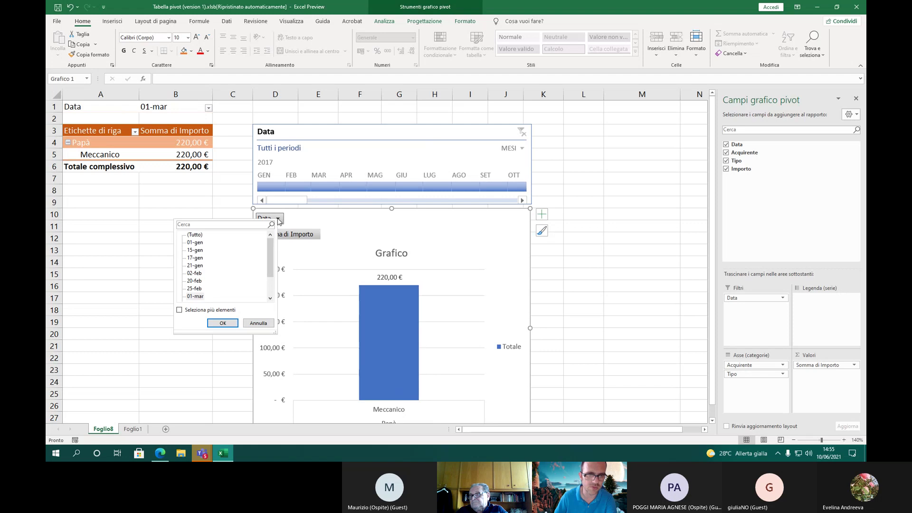
pyautogui.click(194, 235)
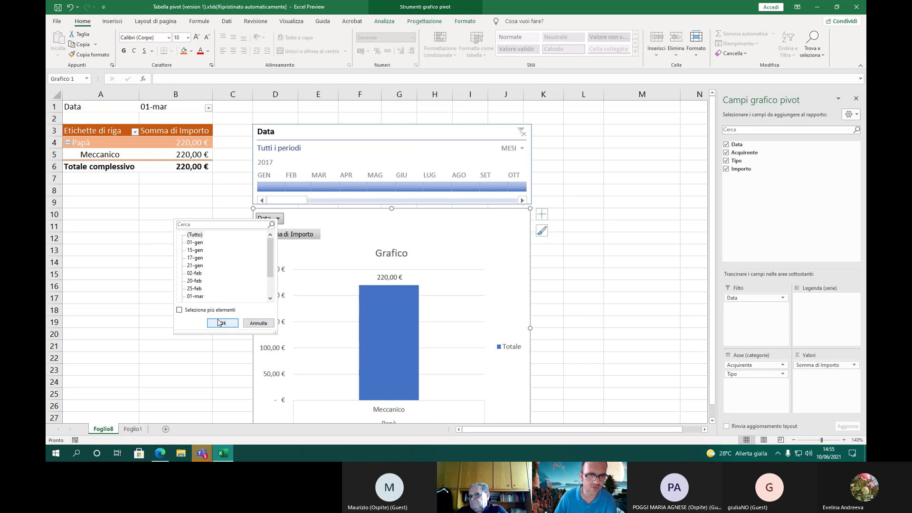
pyautogui.click(223, 323)
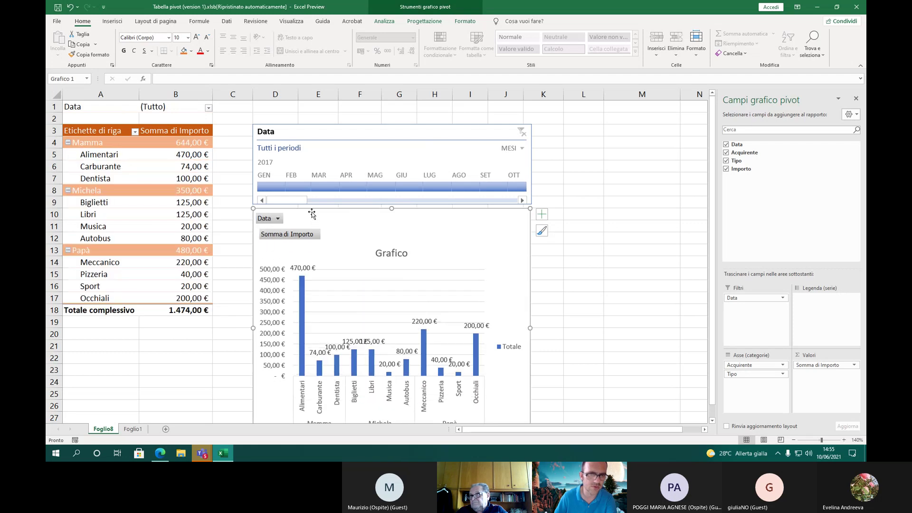
# Filter the timeline to feb 2017, and reset the period by setting the pivot chart's Data filter to (Tutto)
pyautogui.click(288, 186)
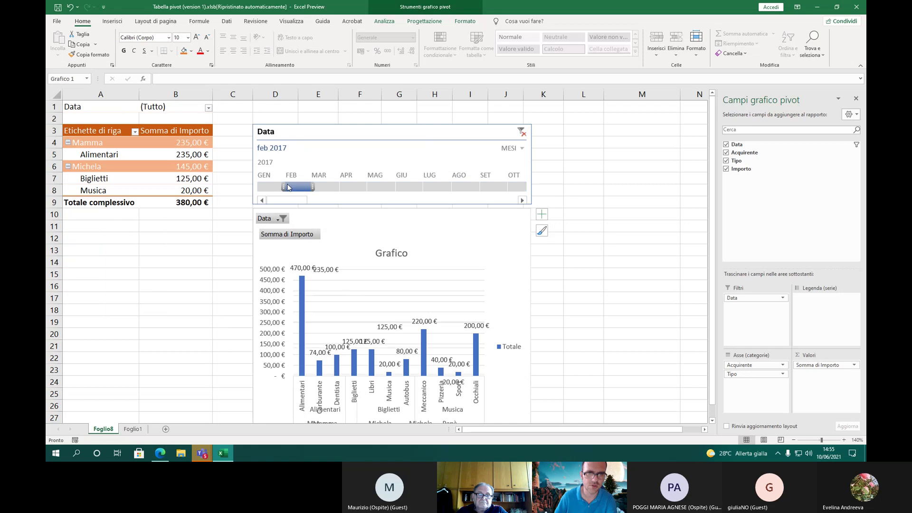
pyautogui.click(284, 219)
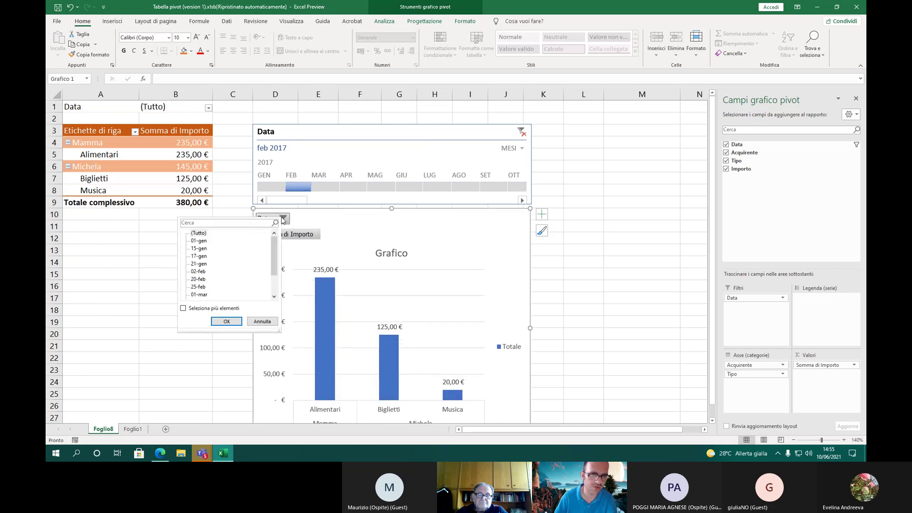
pyautogui.click(198, 233)
pyautogui.click(226, 321)
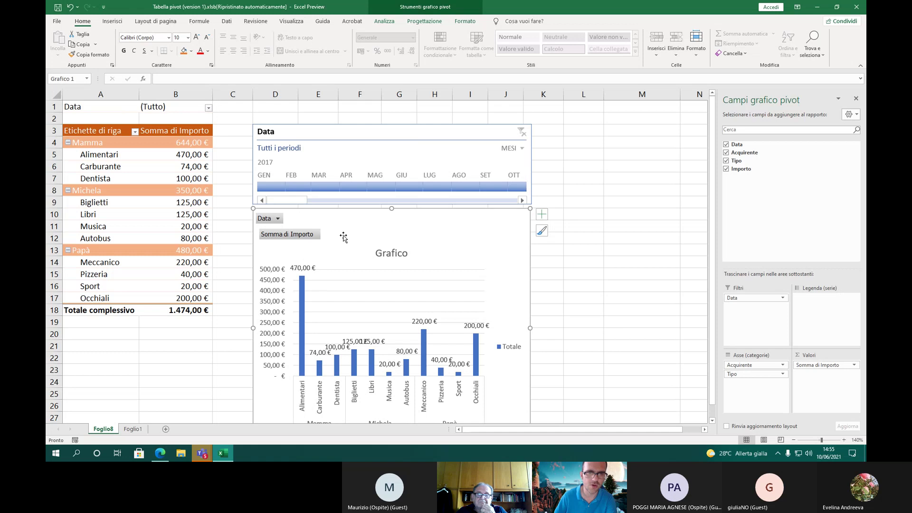
# Filter the pivot chart's Data field to the single date 25-feb, and restore it to (Tutto)
pyautogui.click(279, 219)
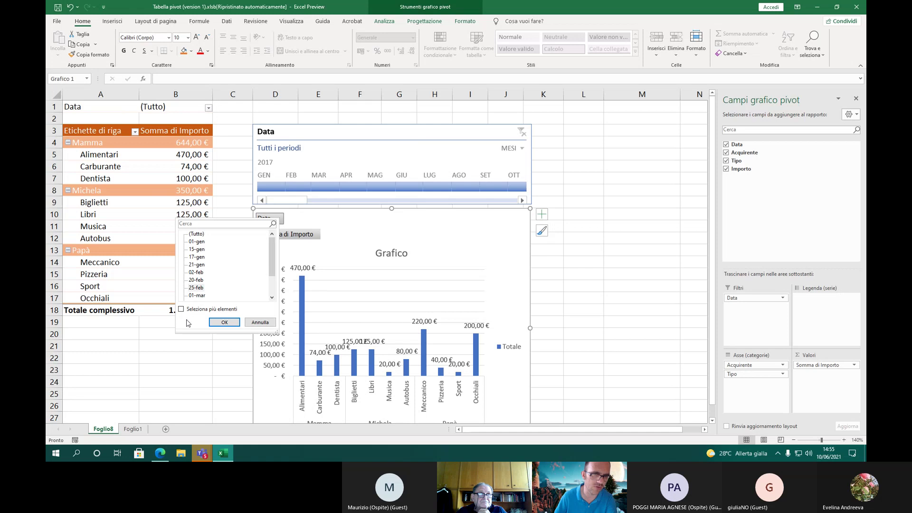
pyautogui.click(225, 322)
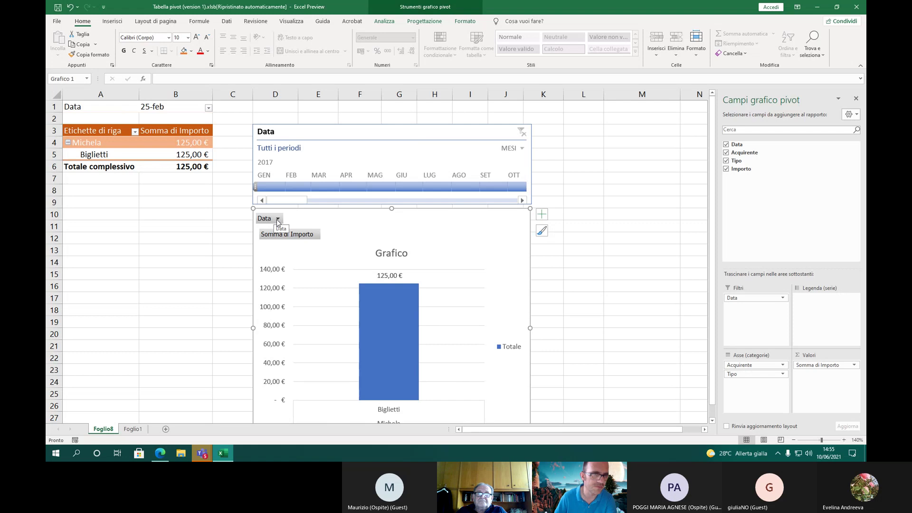
pyautogui.click(278, 218)
pyautogui.click(188, 236)
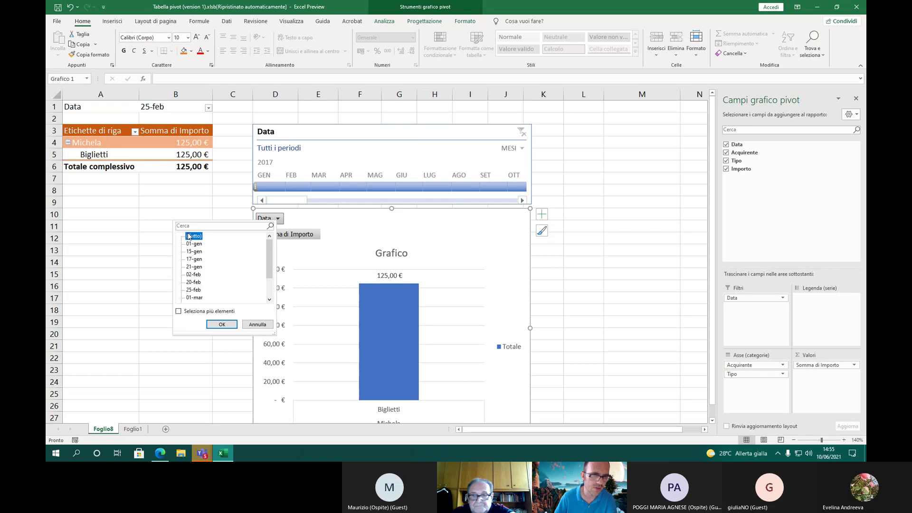
pyautogui.click(222, 324)
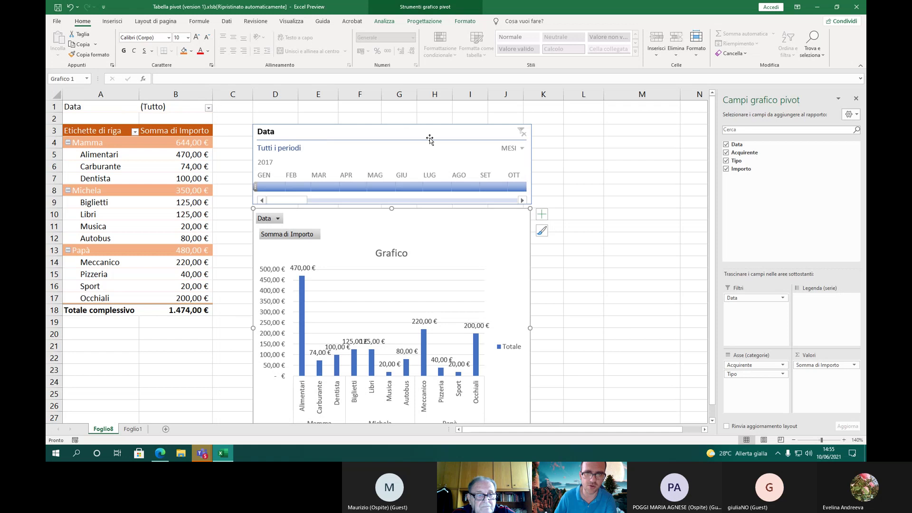
# Filter the Data timeline to gen 2017, and clear its filter to include all periods
pyautogui.click(394, 200)
pyautogui.moveTo(345, 202); pyautogui.dragTo(305, 201)
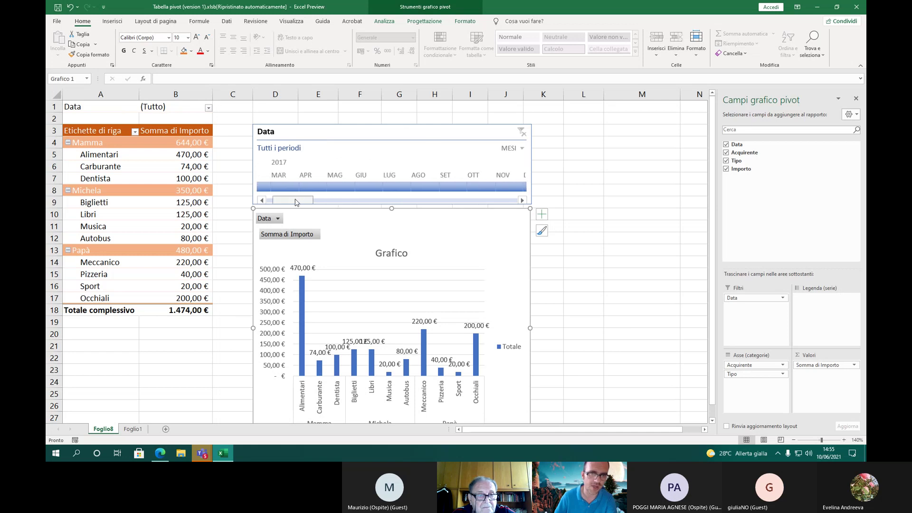
pyautogui.click(277, 186)
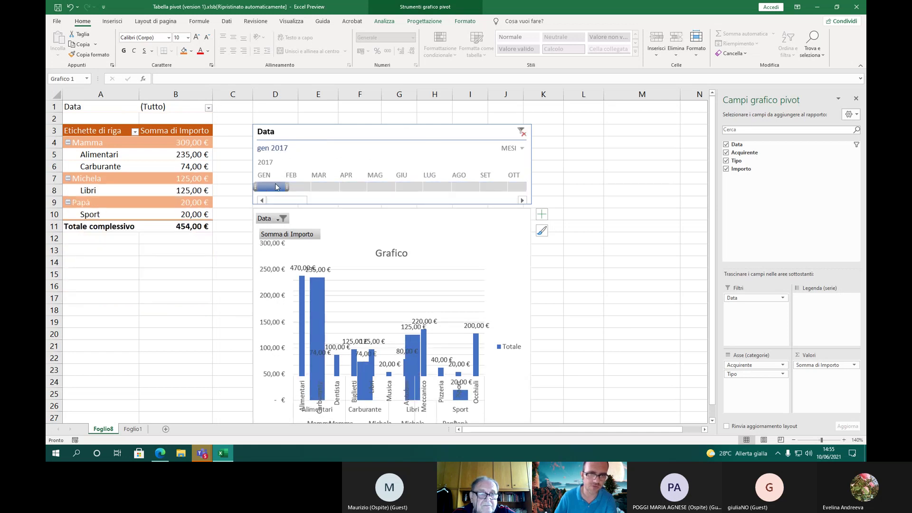
pyautogui.click(521, 131)
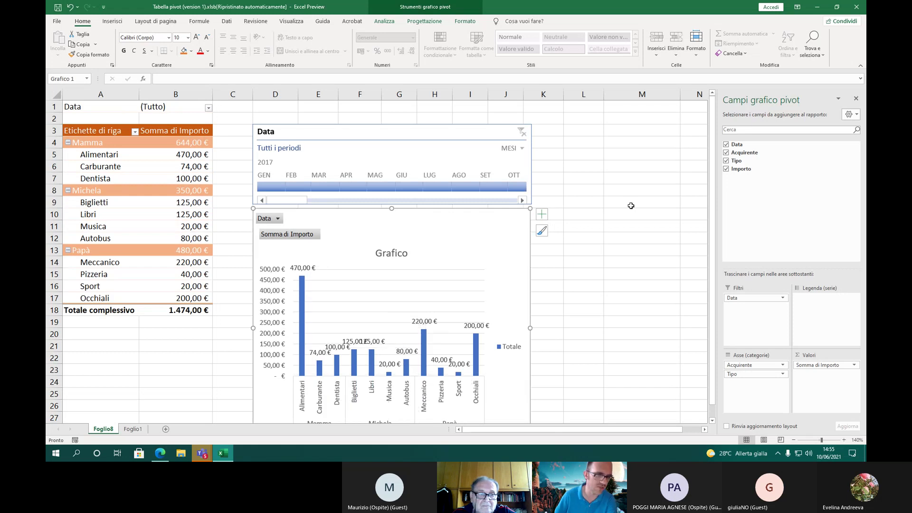
# Select the timeline, pivot chart and pivot table in turn, and review the pivot table's filter insertion commands
pyautogui.click(421, 151)
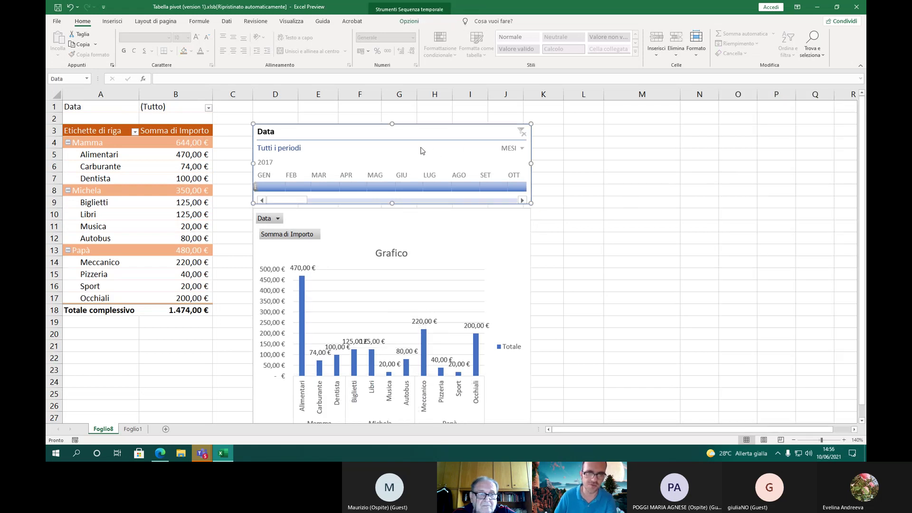
pyautogui.click(425, 226)
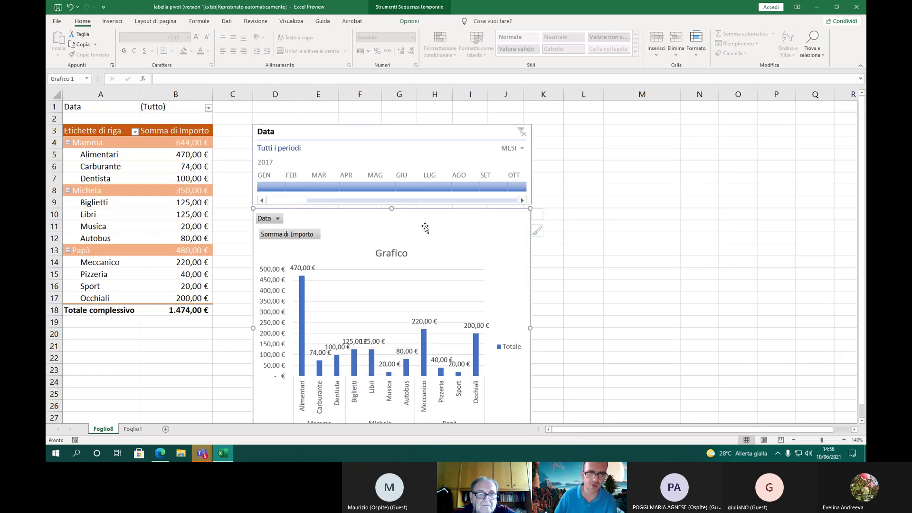
pyautogui.click(82, 156)
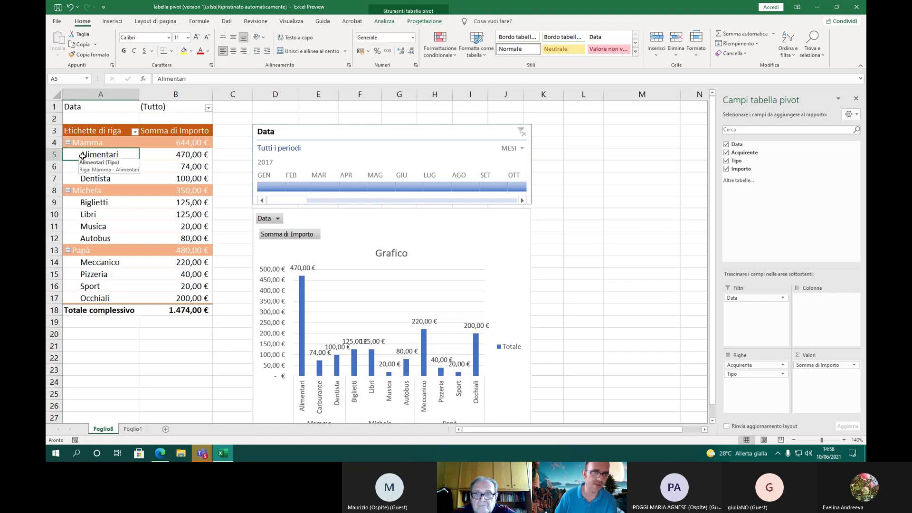
pyautogui.click(392, 23)
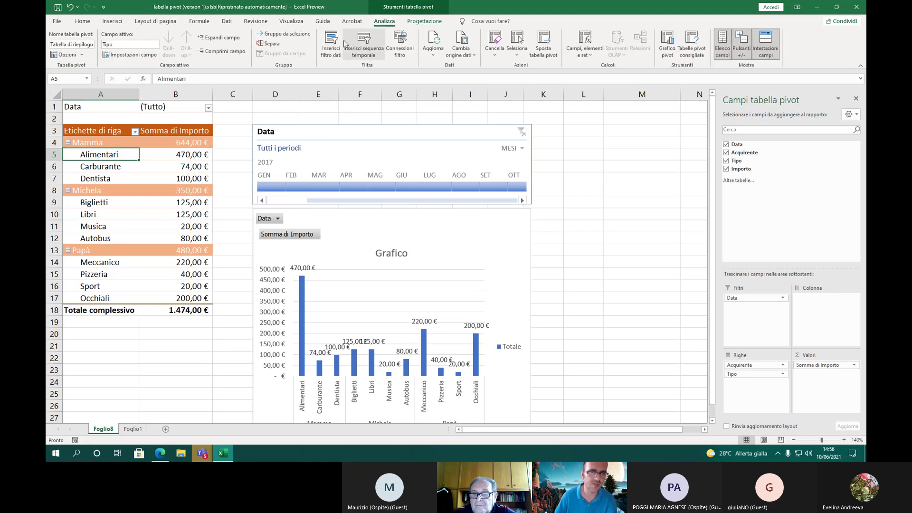
pyautogui.click(357, 235)
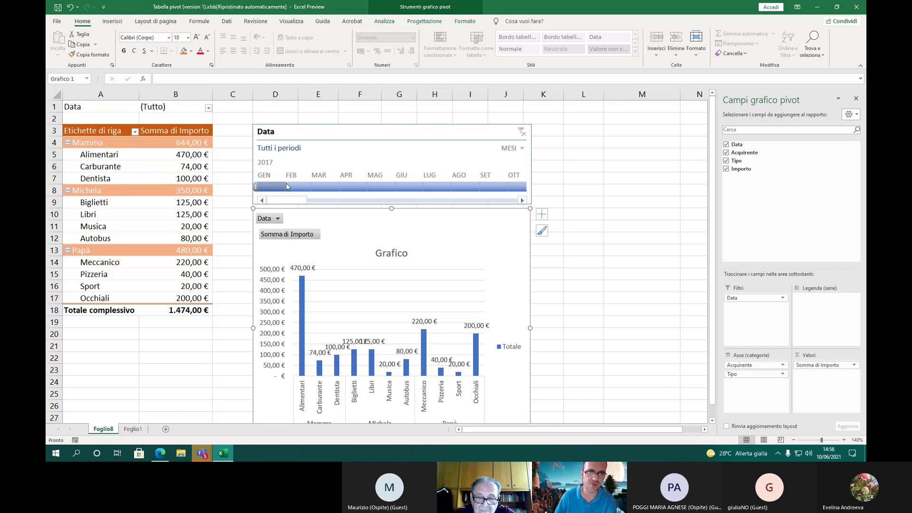
# Restrict the timeline to gen 2017 once more, and remove the restriction with the timeline's own clear-filter command
pyautogui.click(266, 177)
pyautogui.click(271, 187)
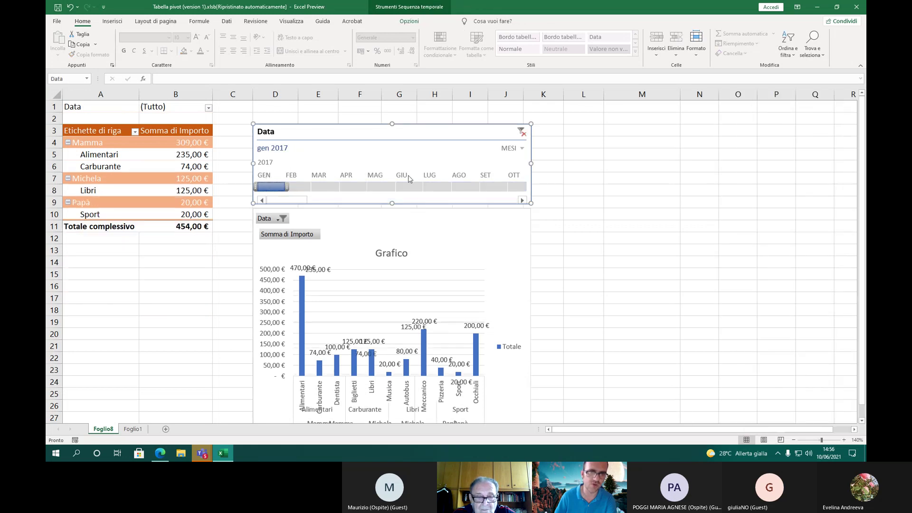
pyautogui.click(523, 133)
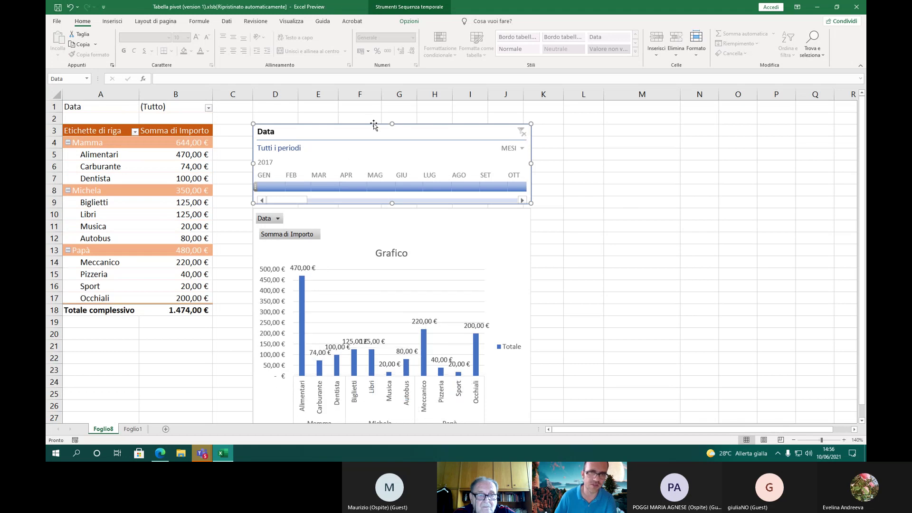
# Delete the Data timeline from the sheet
pyautogui.press('Delete')
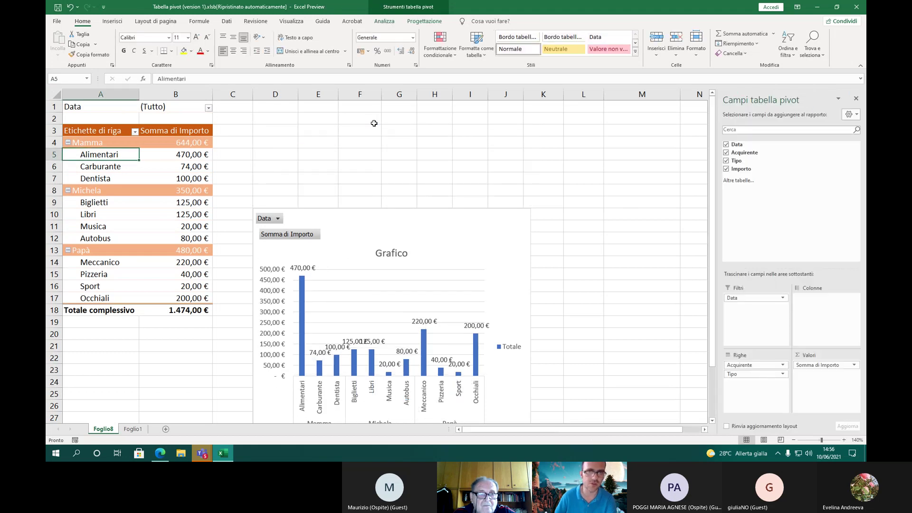
# Insert a slicer for the Acquirente field from the pivot chart
pyautogui.click(369, 230)
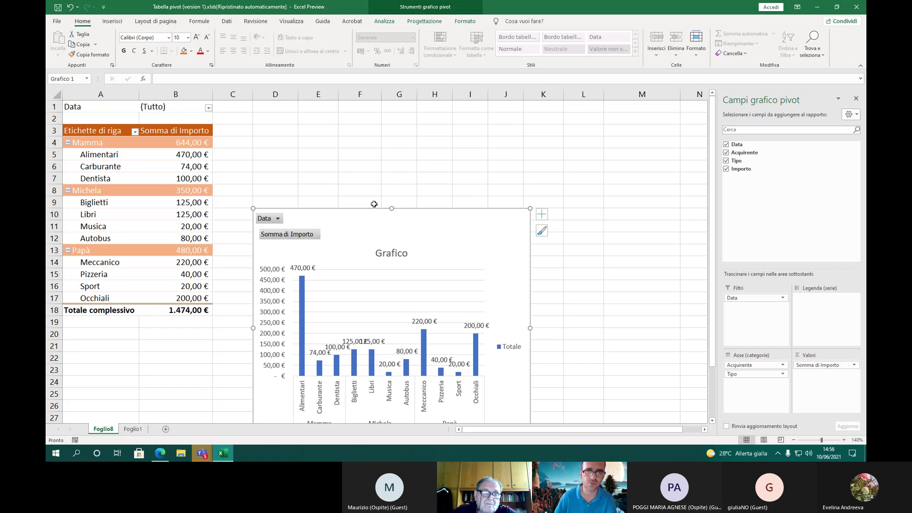
pyautogui.click(383, 22)
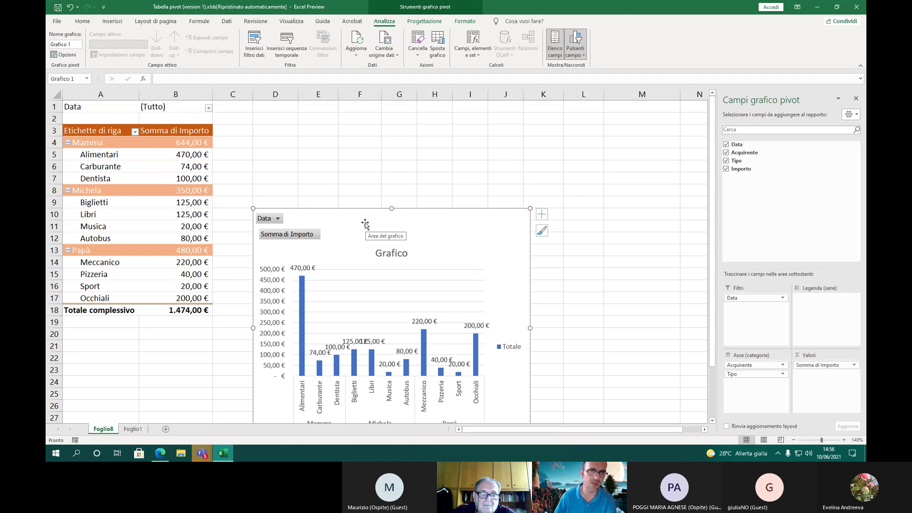
pyautogui.click(260, 59)
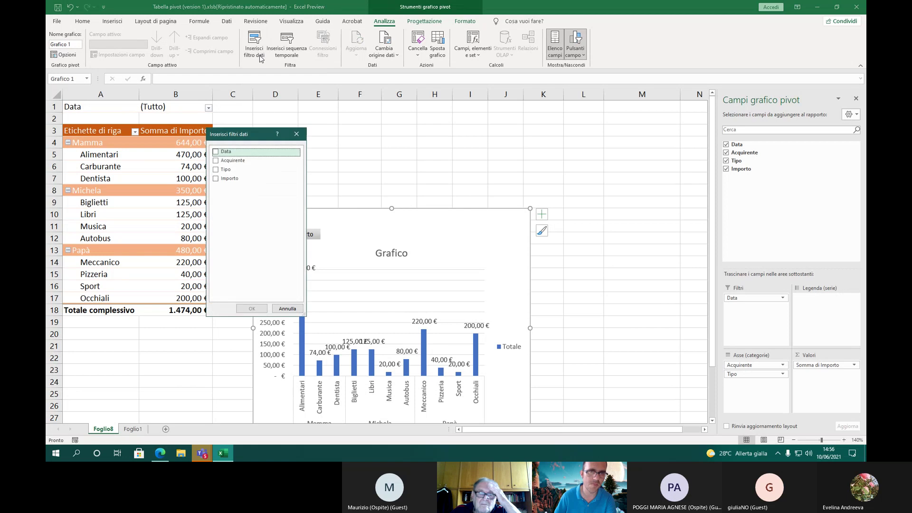
pyautogui.moveTo(255, 138); pyautogui.dragTo(325, 134)
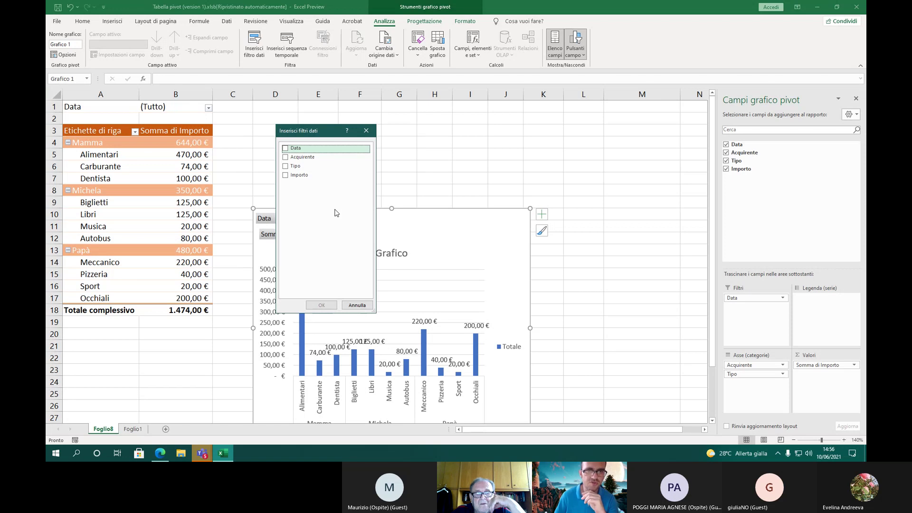
pyautogui.click(292, 158)
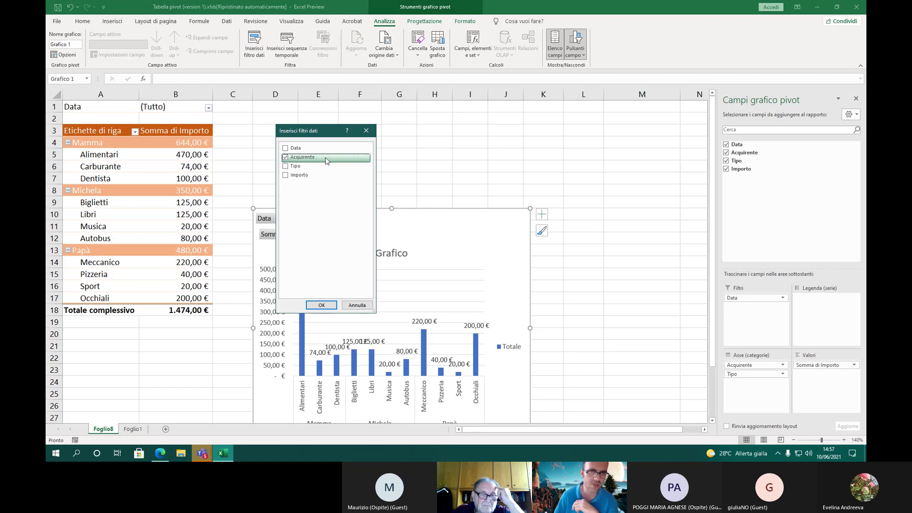
pyautogui.click(321, 306)
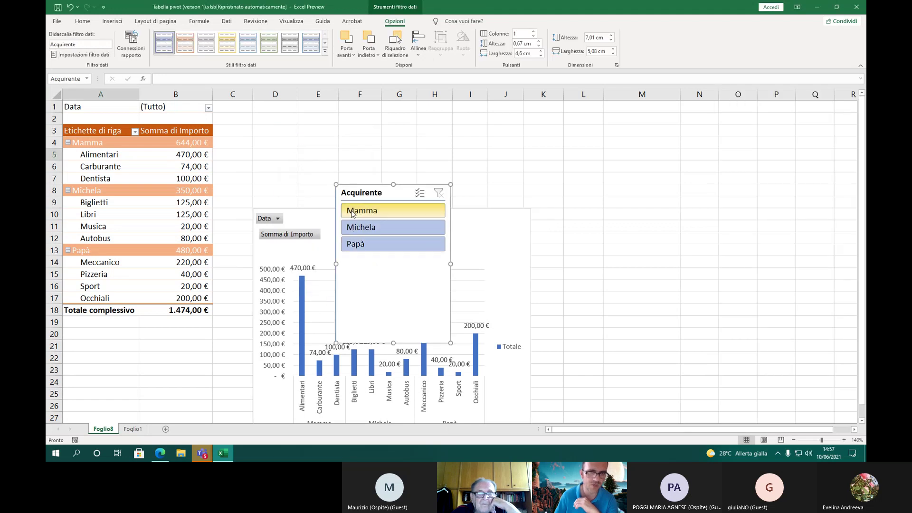
# Place the Acquirente slicer above the pivot chart and resize it to about 3.7 cm high by 5.67 cm wide
pyautogui.moveTo(361, 192); pyautogui.dragTo(278, 121)
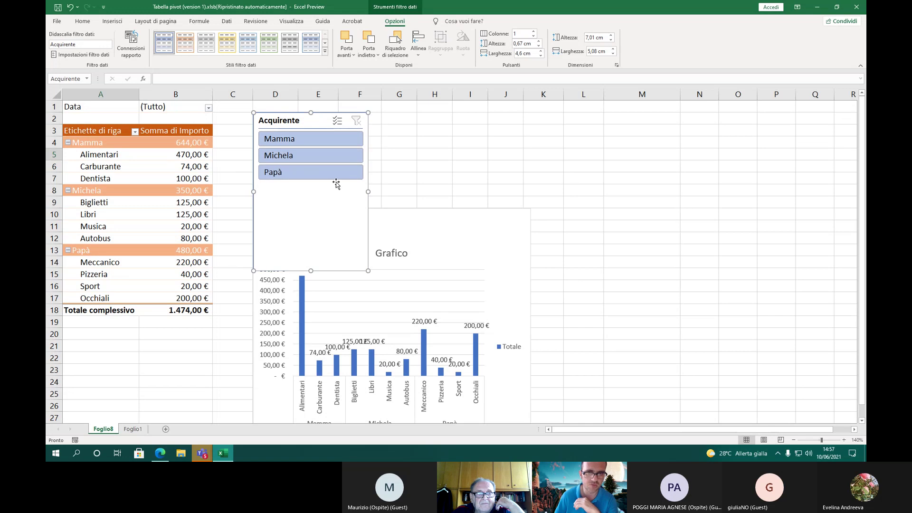
pyautogui.moveTo(310, 271); pyautogui.dragTo(311, 196)
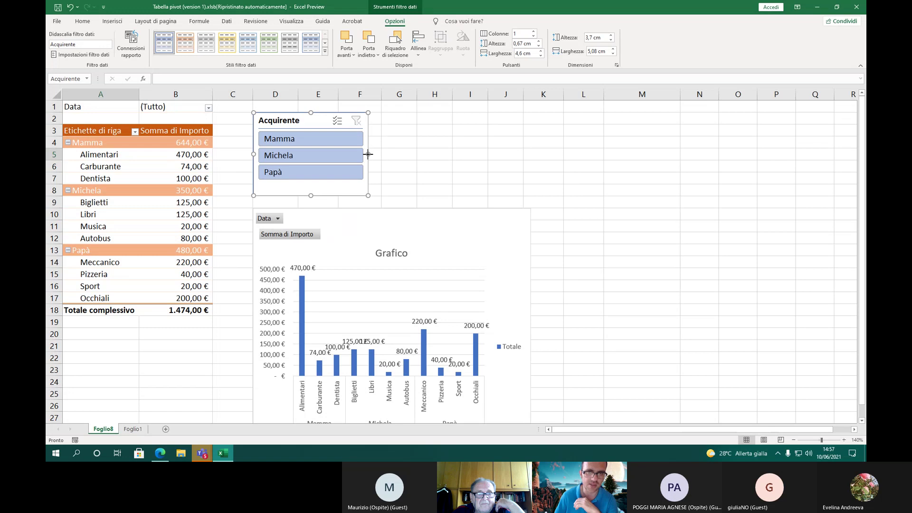
pyautogui.moveTo(368, 154)
pyautogui.mouseDown()
pyautogui.moveTo(531, 153)
pyautogui.moveTo(381, 159)
pyautogui.mouseUp()
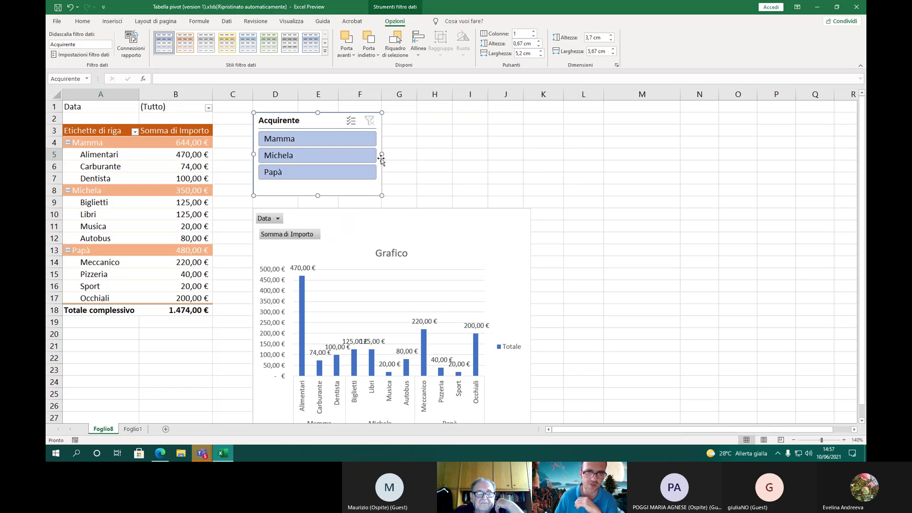
# Filter by each of the three buyers in turn with the Acquirente slicer, return to Mamma, and clear the slicer's filter
pyautogui.click(300, 142)
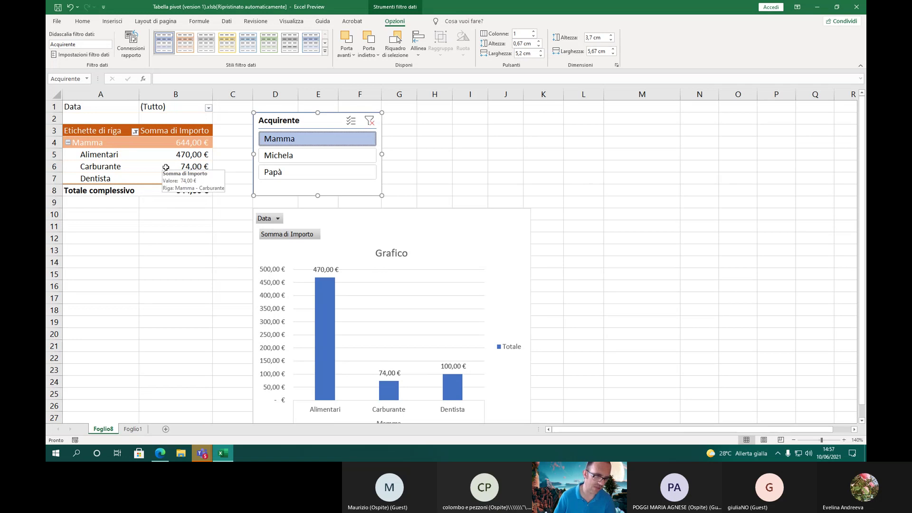
pyautogui.click(311, 155)
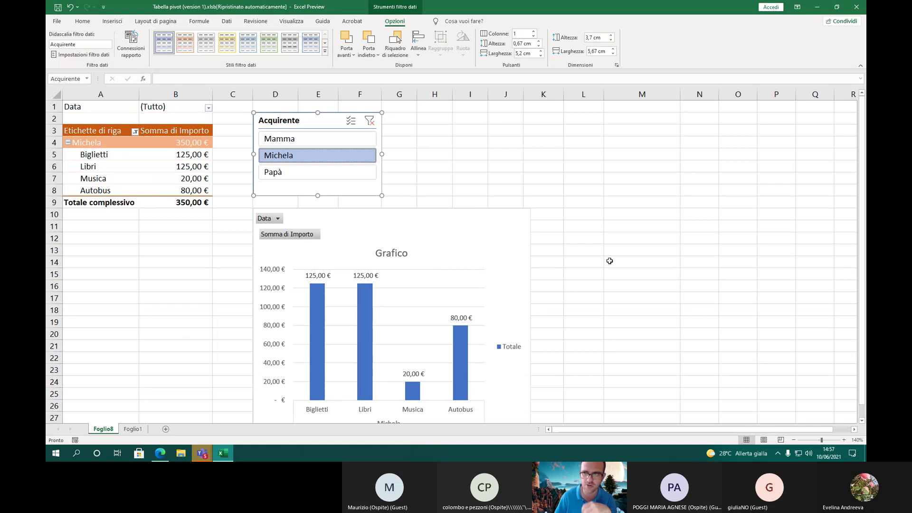
pyautogui.click(284, 175)
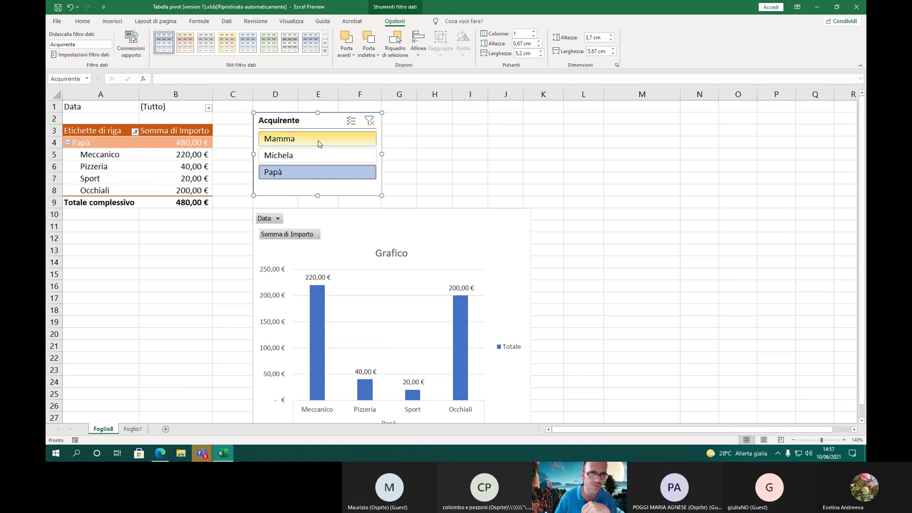
pyautogui.click(351, 138)
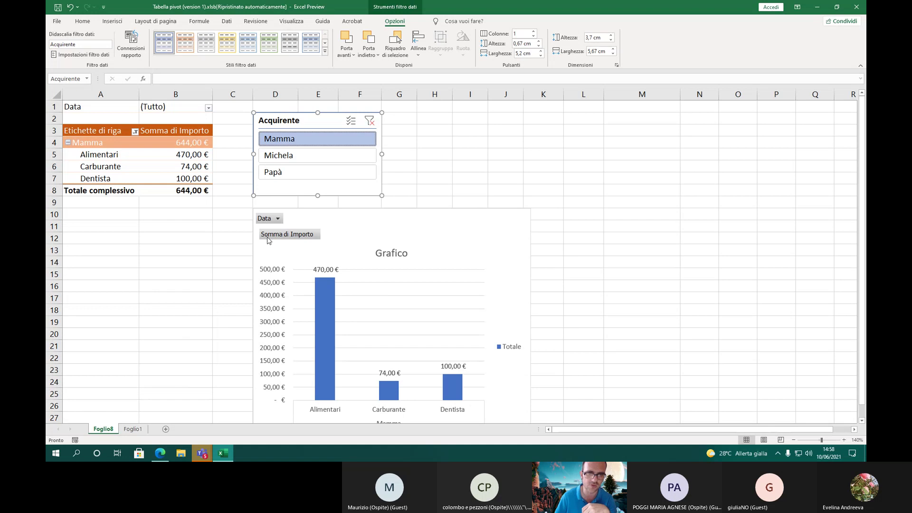
pyautogui.click(126, 155)
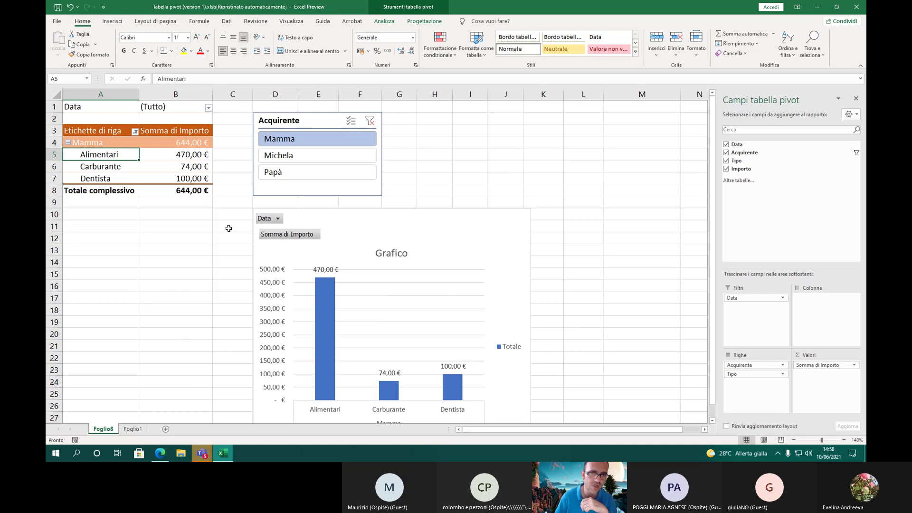
pyautogui.click(369, 123)
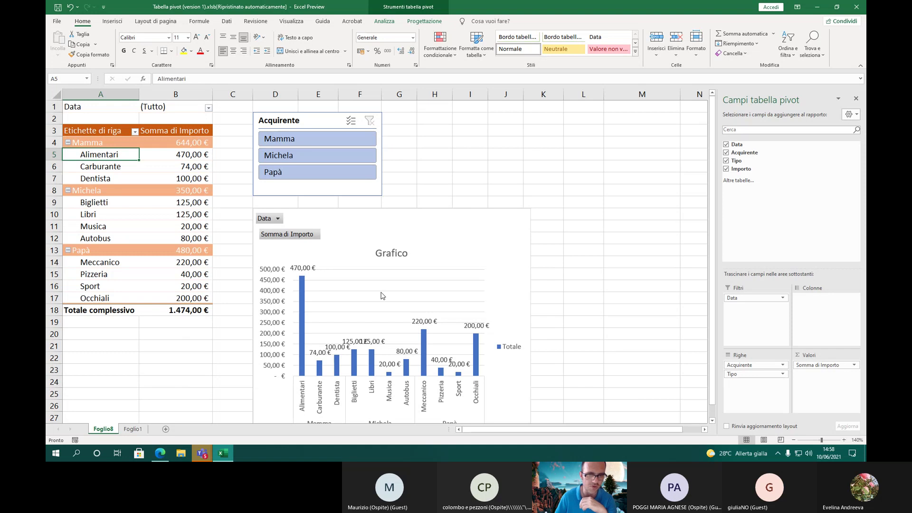
# Turn on multiple selection in the Acquirente slicer and exclude Mamma from the pivot table
pyautogui.click(350, 124)
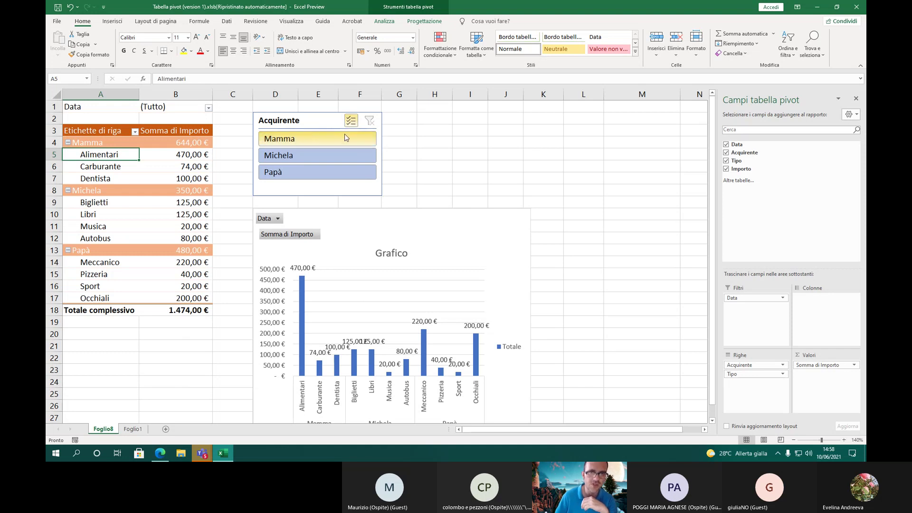
pyautogui.click(310, 138)
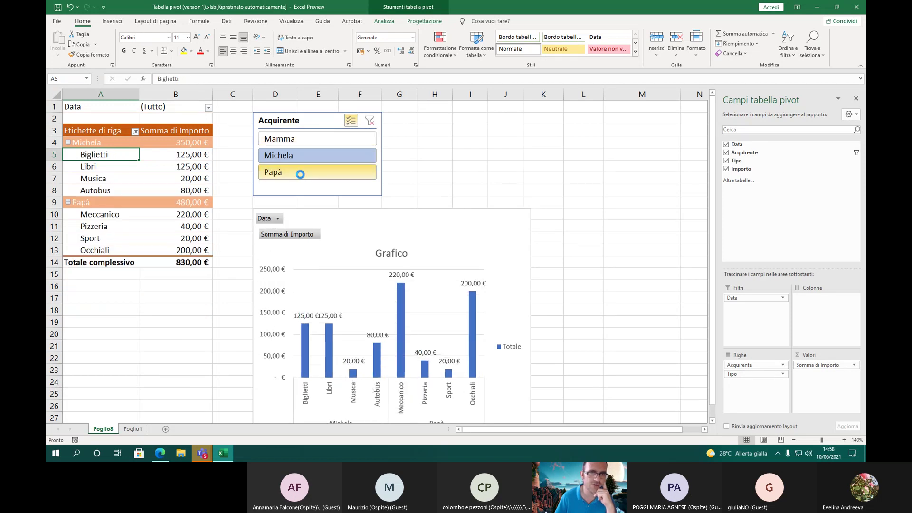
# Exclude Papà and the middle buyer in turn with the Acquirente slicer, clear its filter, and turn off multiple selection
pyautogui.click(301, 172)
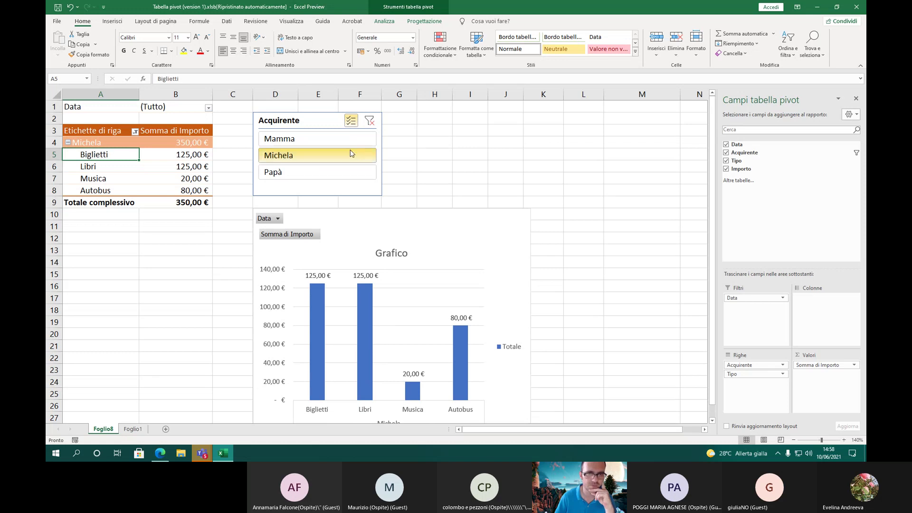
pyautogui.click(370, 121)
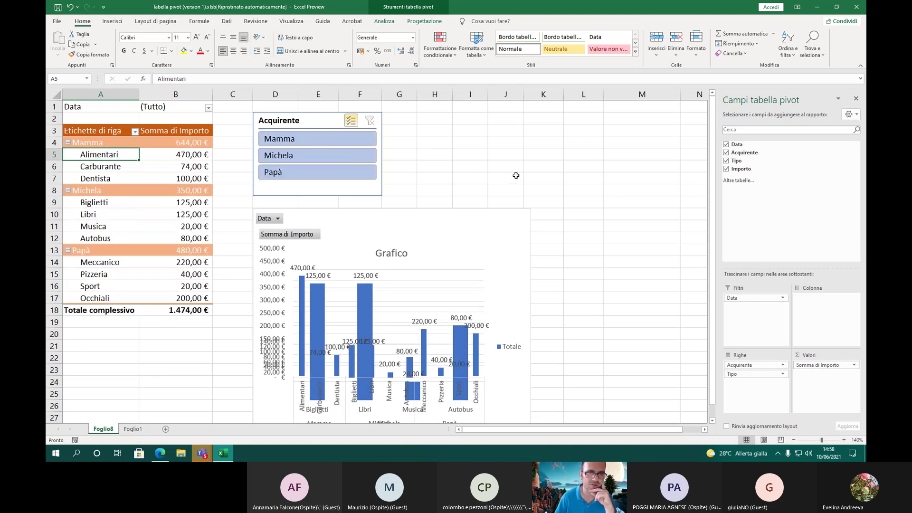
pyautogui.click(335, 172)
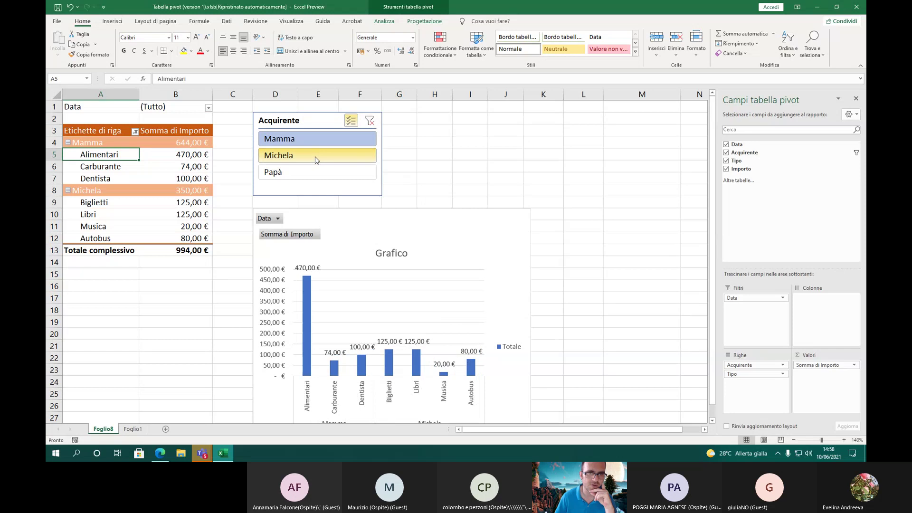
pyautogui.click(318, 172)
pyautogui.click(319, 157)
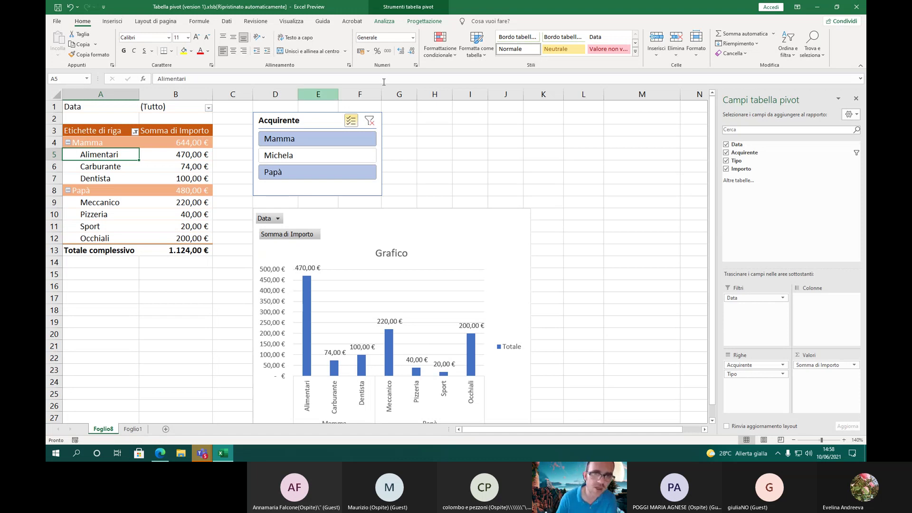
pyautogui.click(369, 122)
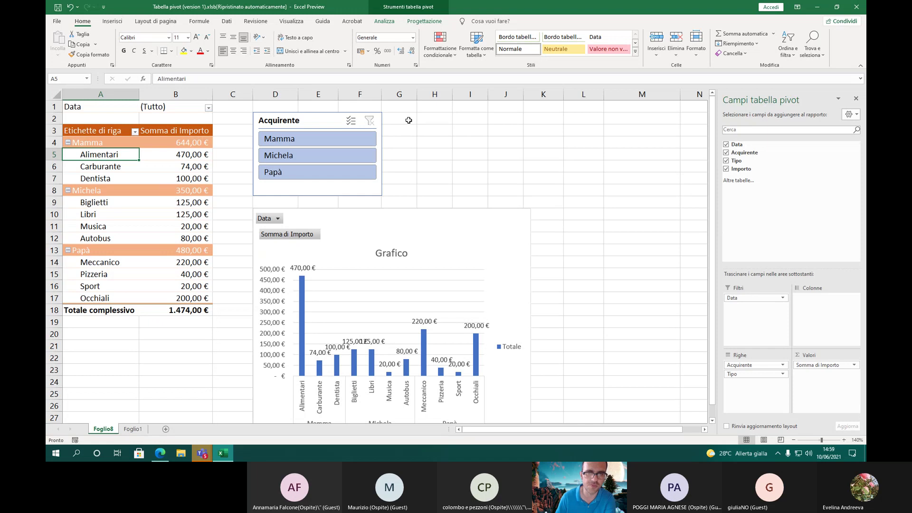
# Insert a slicer for the Tipo field from the pivot chart
pyautogui.click(398, 221)
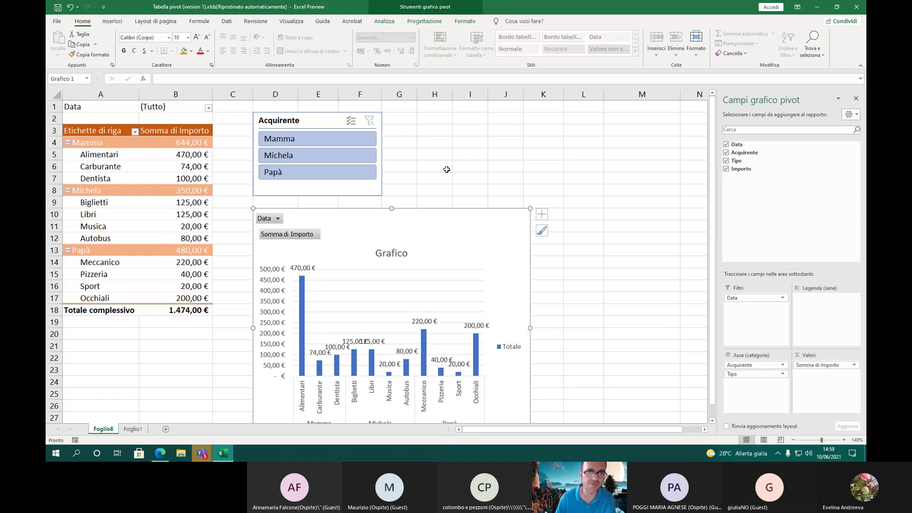
pyautogui.click(393, 23)
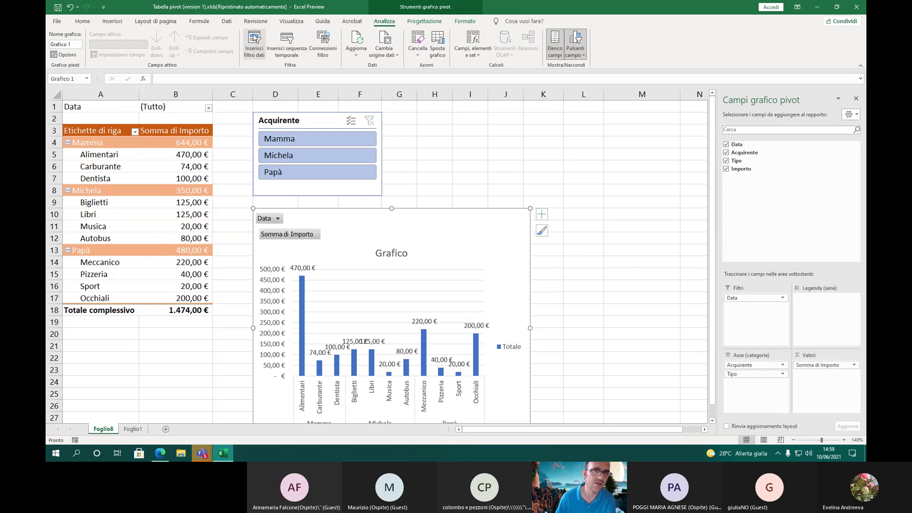
pyautogui.click(255, 40)
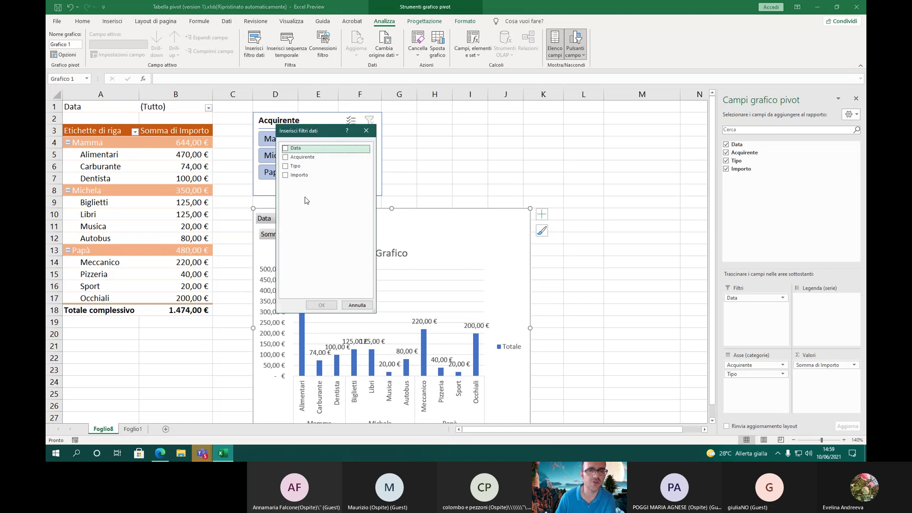
pyautogui.click(285, 166)
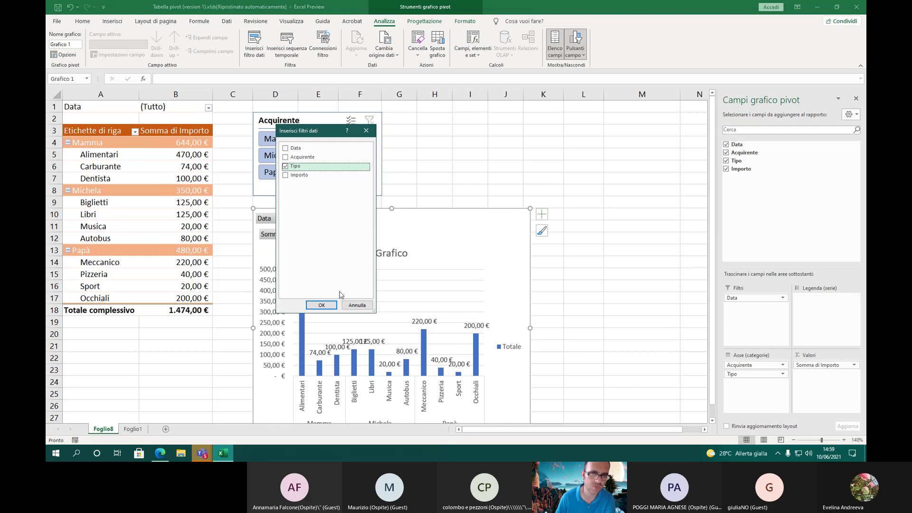
pyautogui.click(335, 306)
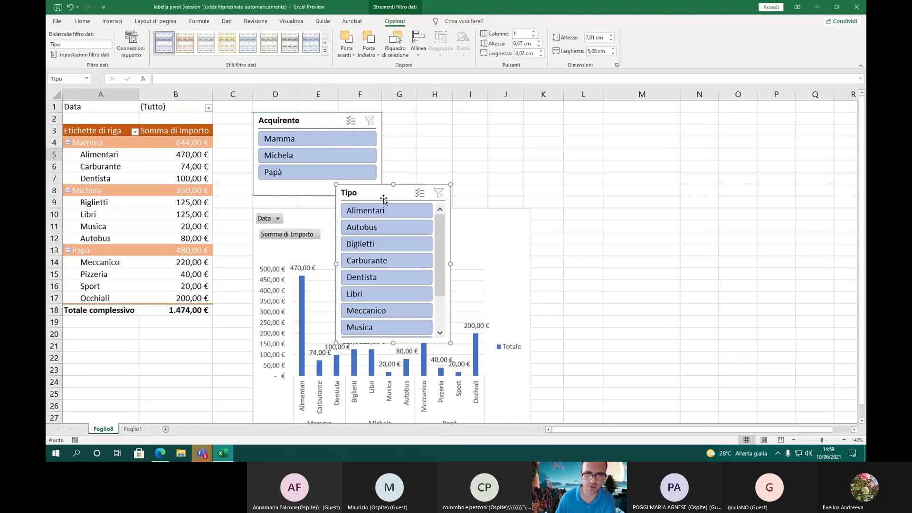
# Place the Tipo slicer beside the Acquirente slicer and resize it to about 3.68 cm high by 6.28 cm wide
pyautogui.moveTo(385, 197); pyautogui.dragTo(434, 126)
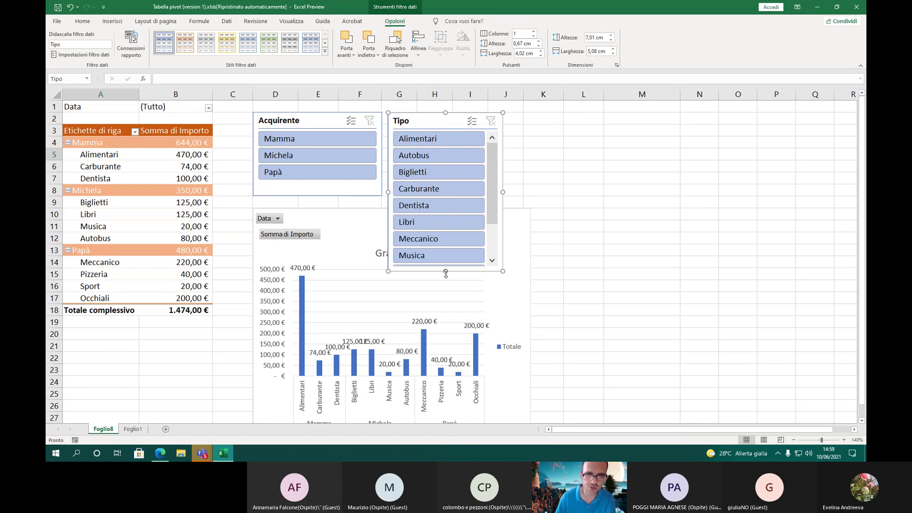
pyautogui.moveTo(446, 257); pyautogui.dragTo(451, 196)
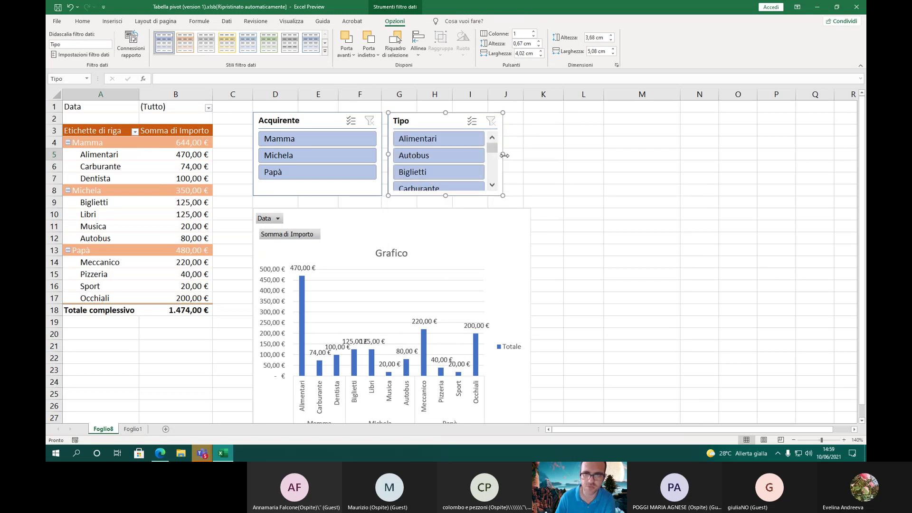
pyautogui.moveTo(503, 155); pyautogui.dragTo(529, 154)
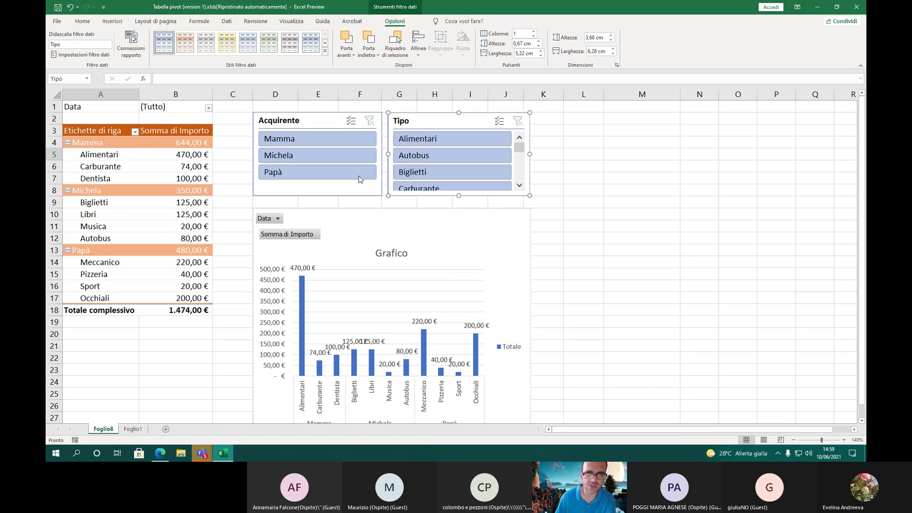
# Filter by Mamma with the Acquirente slicer and look through the expense types in the Tipo slicer
pyautogui.click(347, 140)
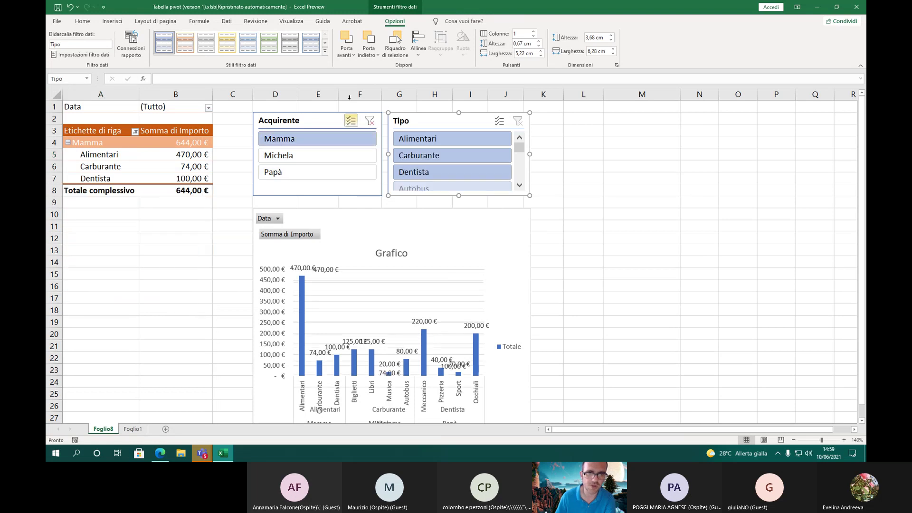
pyautogui.scroll(-3, 443, 155)
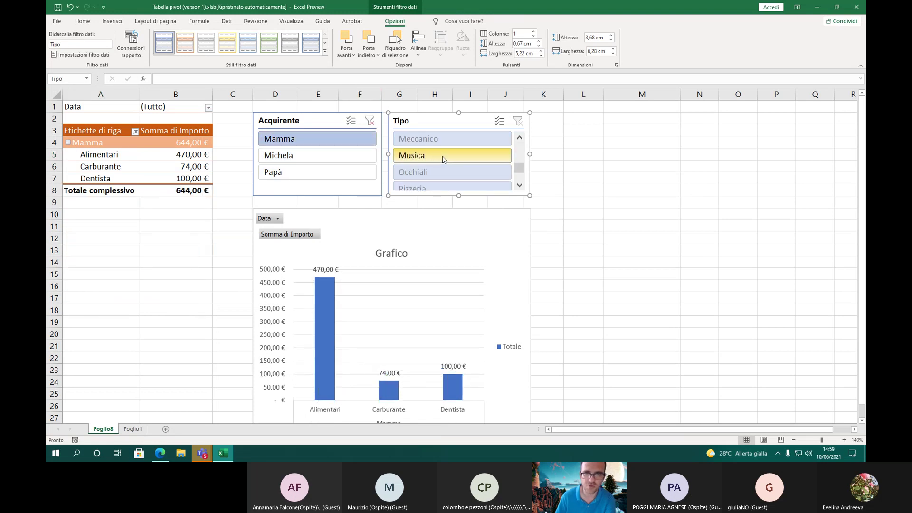
pyautogui.scroll(3, 450, 190)
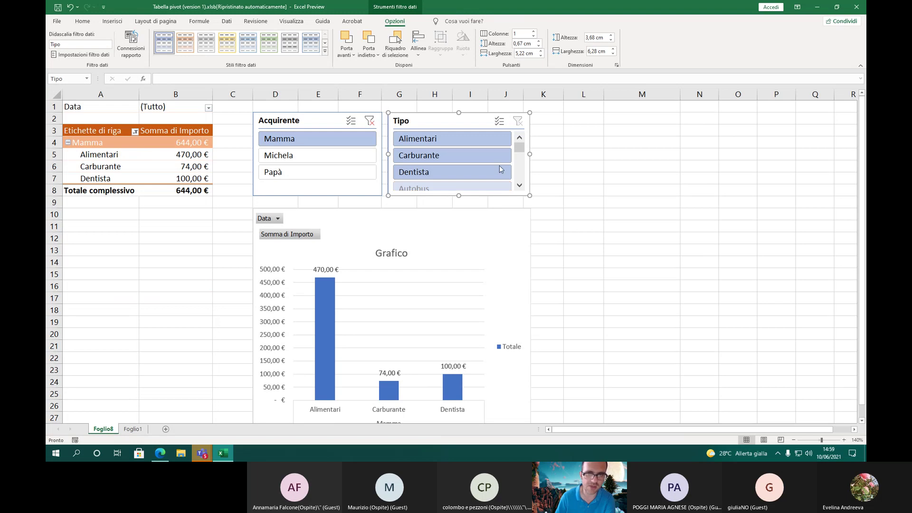
pyautogui.scroll(-3, 475, 167)
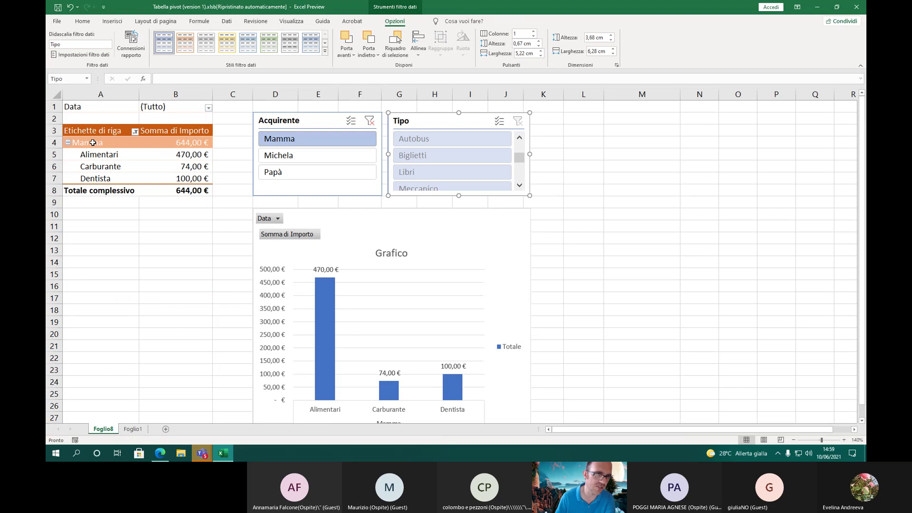
# Filter by Biglietti, Alimentari, Dentista and Carburante in turn with the Tipo slicer, and clear the filters of both slicers
pyautogui.click(435, 152)
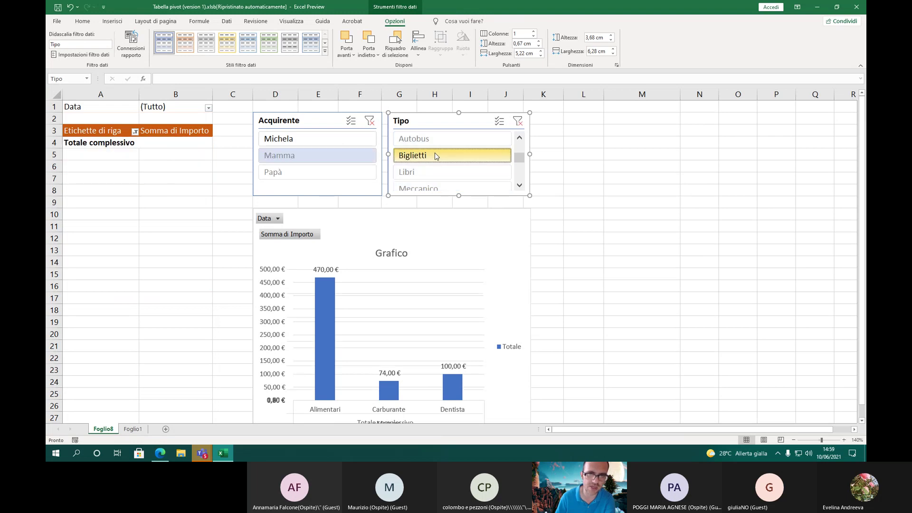
pyautogui.scroll(1, 454, 171)
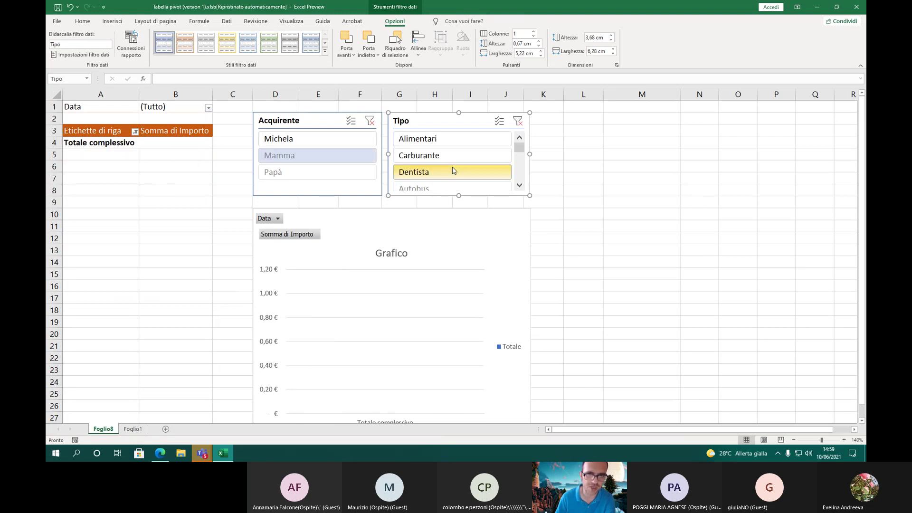
pyautogui.click(437, 146)
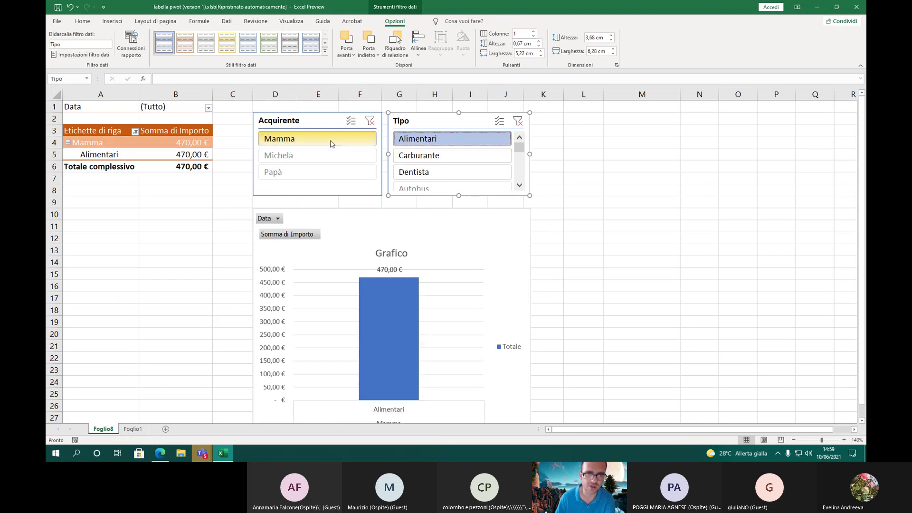
pyautogui.click(439, 176)
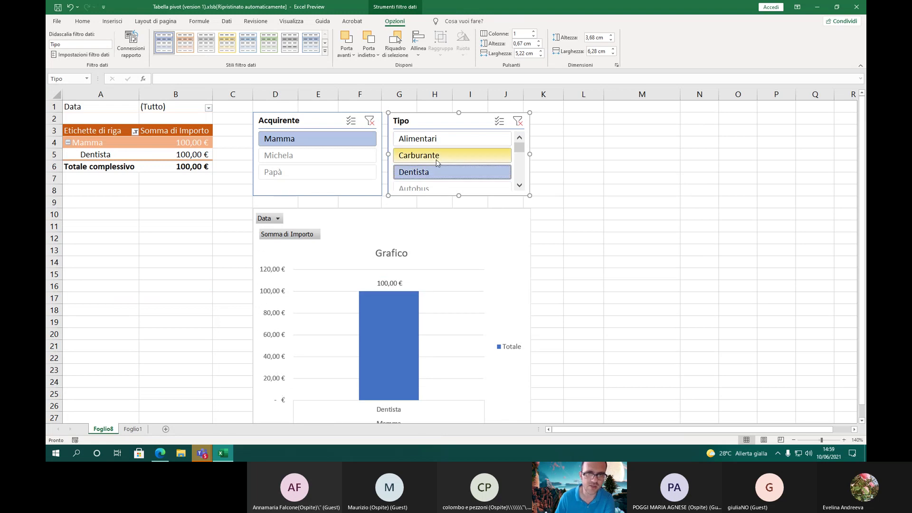
pyautogui.click(451, 155)
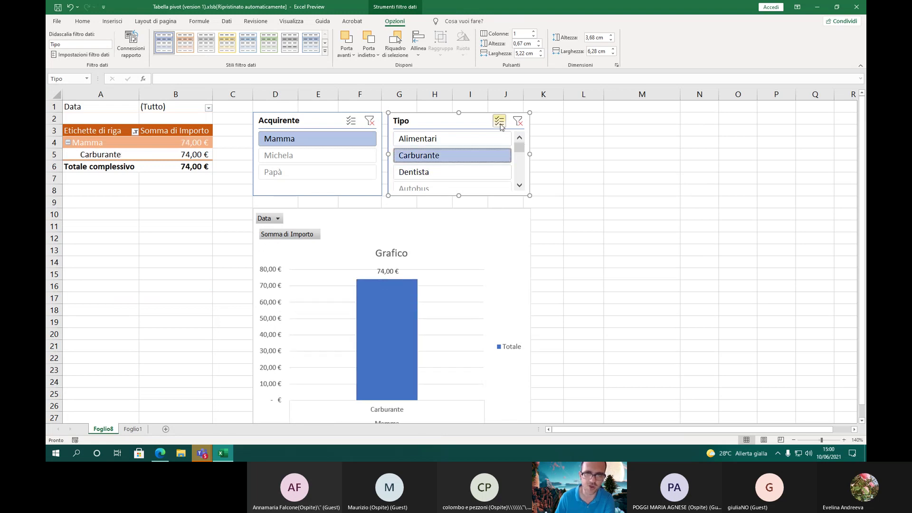
pyautogui.click(517, 121)
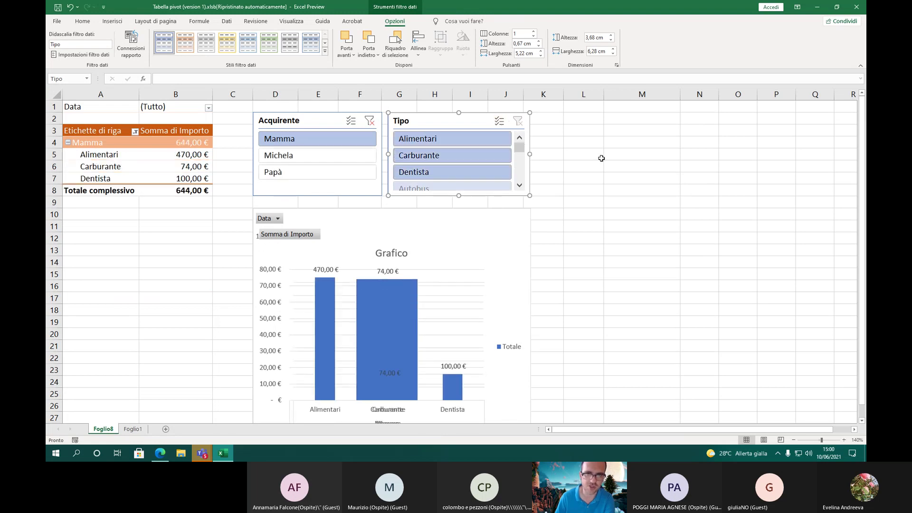
pyautogui.click(369, 120)
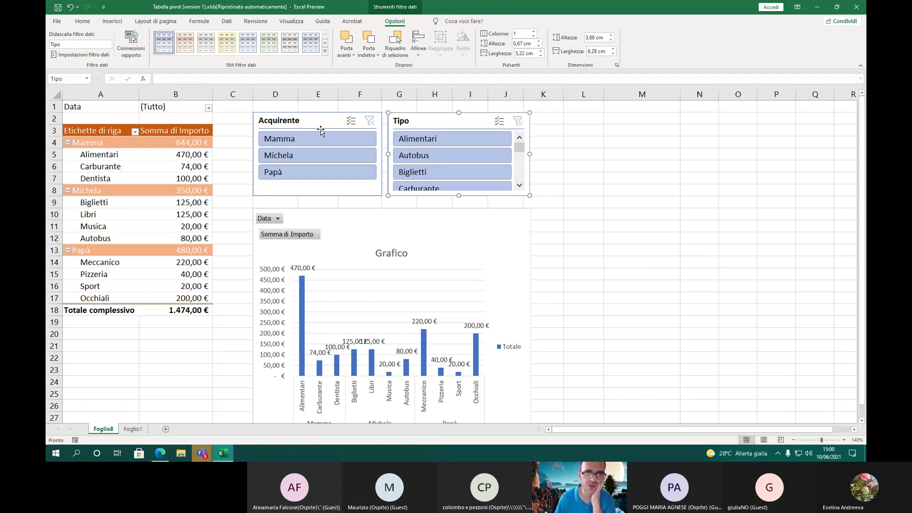
# Turn on multiple selection in the Tipo slicer and exclude Autobus, Carburante, Dentista, Libri and Meccanico
pyautogui.click(499, 121)
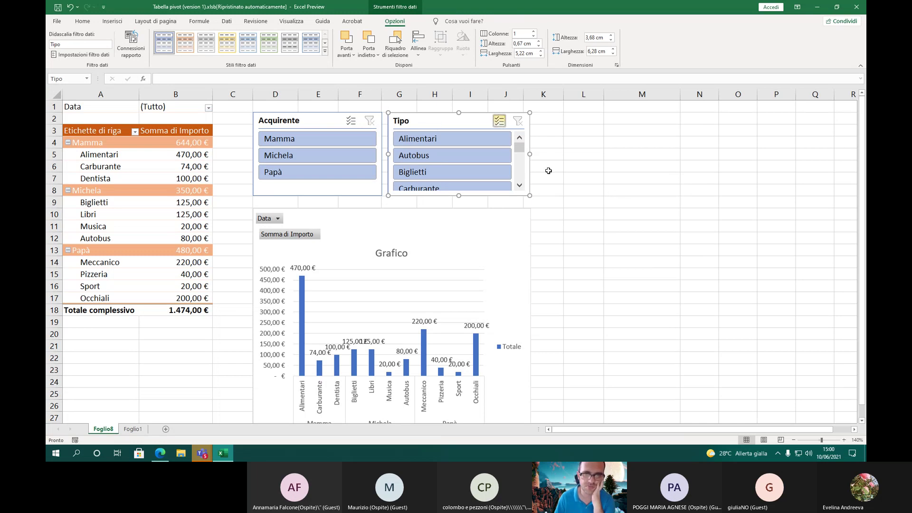
pyautogui.click(465, 157)
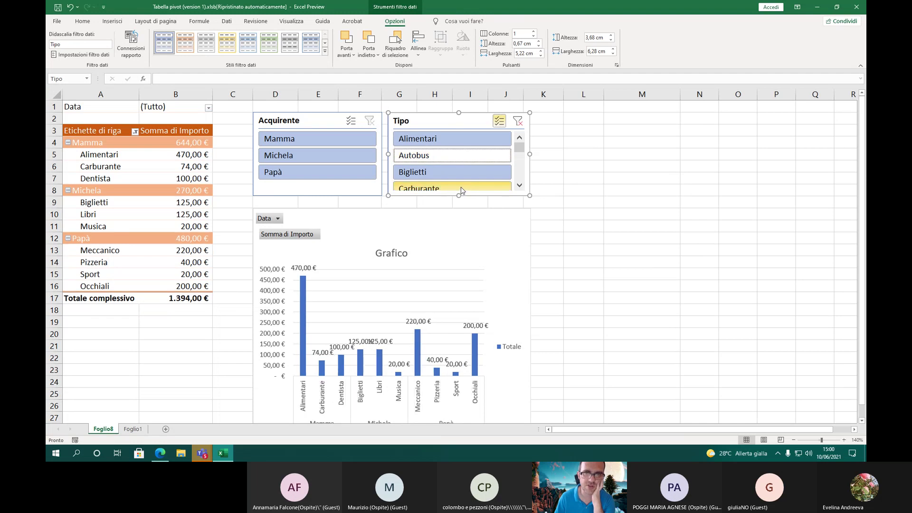
pyautogui.click(462, 188)
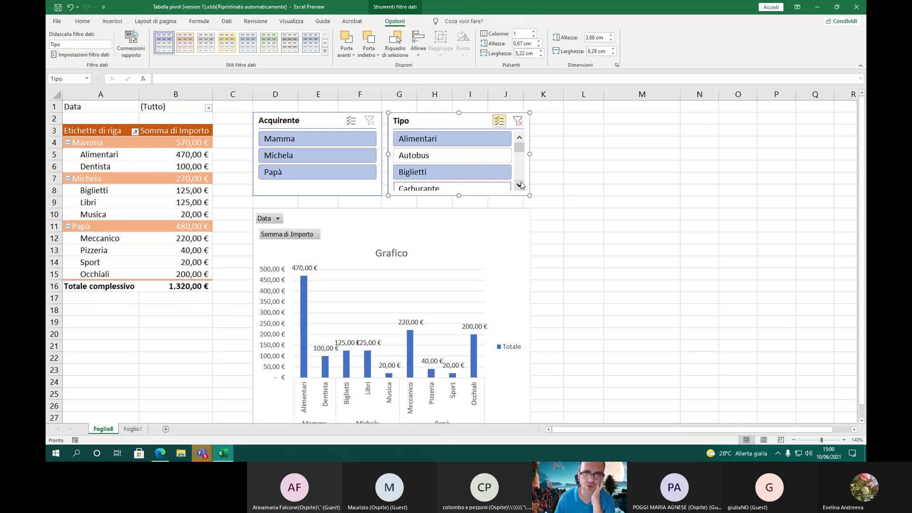
pyautogui.scroll(-1, 520, 181)
pyautogui.click(458, 158)
pyautogui.click(453, 175)
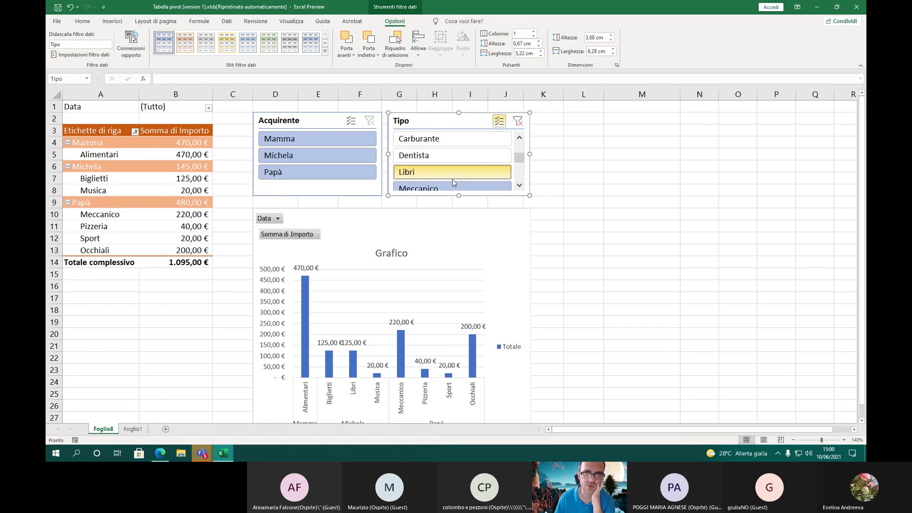
pyautogui.click(454, 187)
# Exclude Musica, Occhiali, Pizzeria and Sport in the Tipo slicer as well
pyautogui.scroll(-2, 520, 188)
pyautogui.scroll(-2, 519, 188)
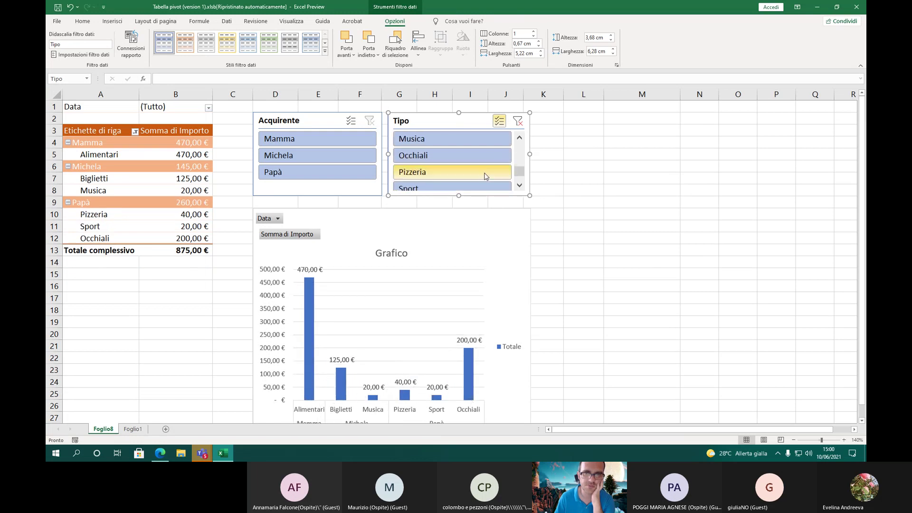
pyautogui.click(452, 138)
pyautogui.click(452, 155)
pyautogui.click(450, 170)
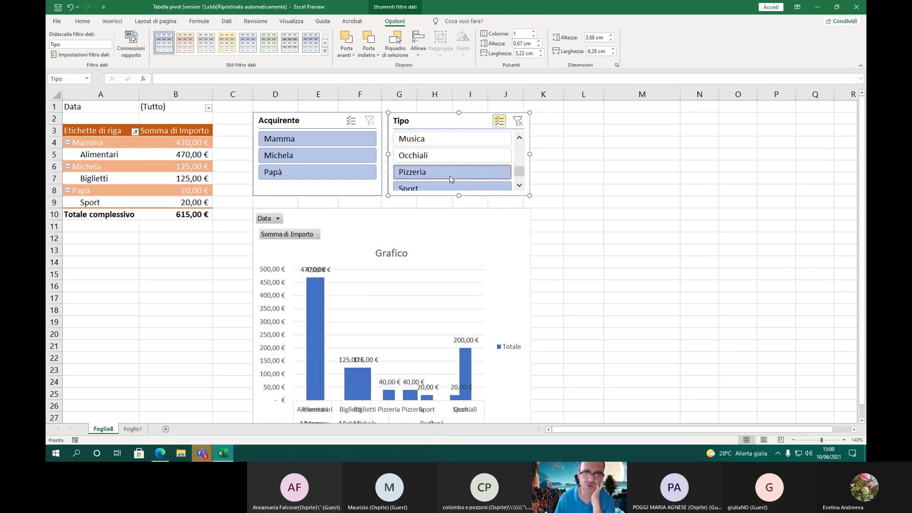
pyautogui.click(456, 188)
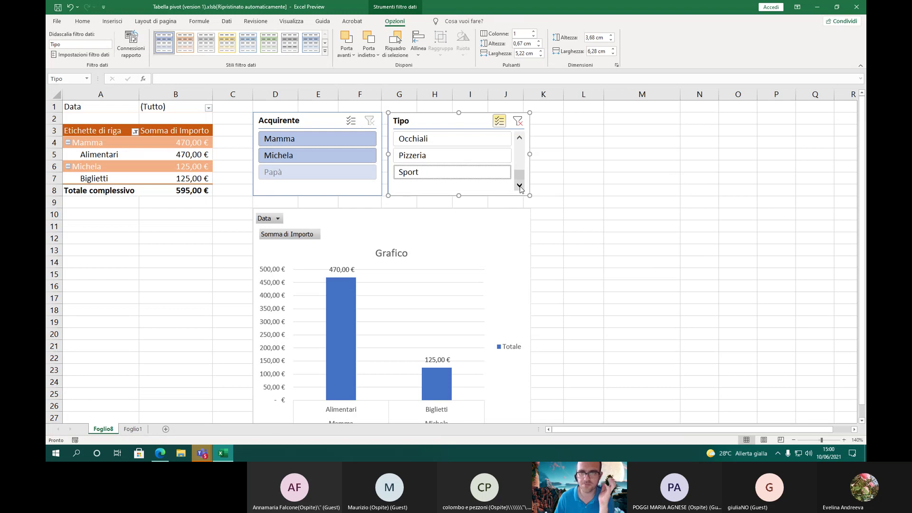
pyautogui.moveTo(519, 172); pyautogui.dragTo(511, 101)
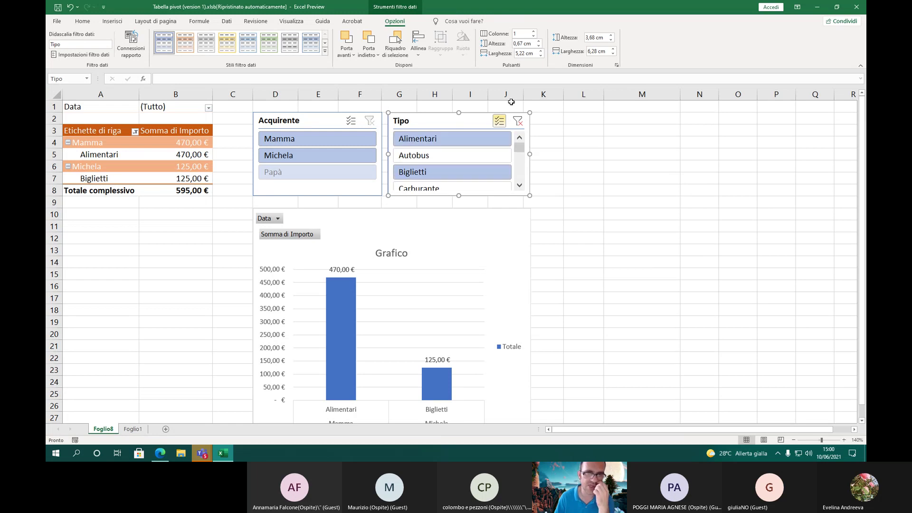
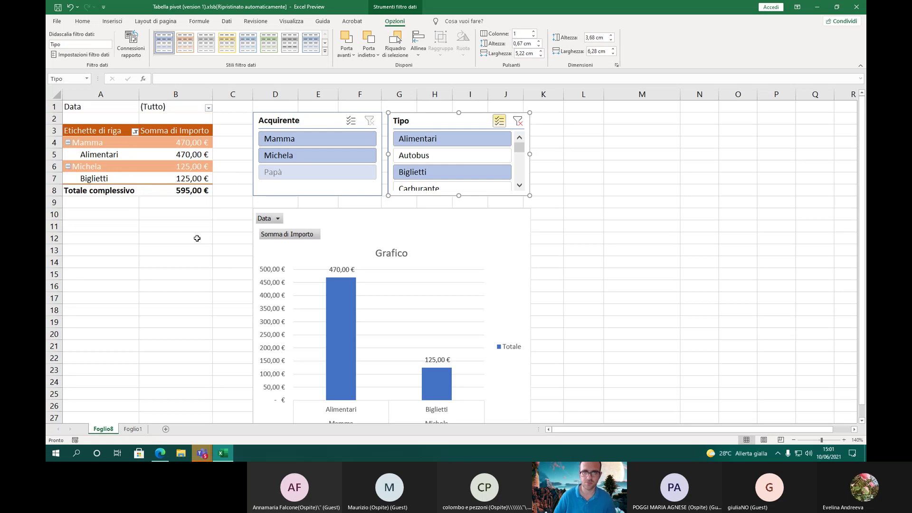
# Clear the Tipo slicer's filter and filter by Papà with the Acquirente slicer
pyautogui.click(518, 122)
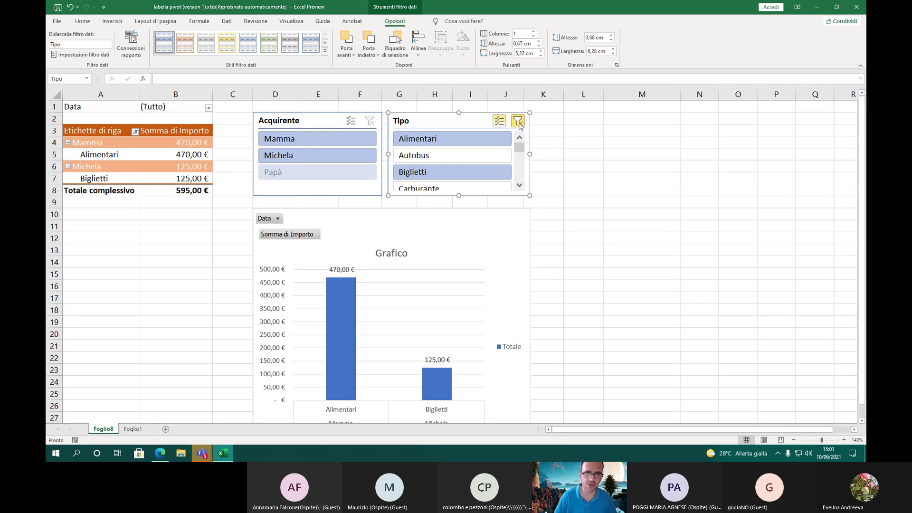
pyautogui.click(286, 179)
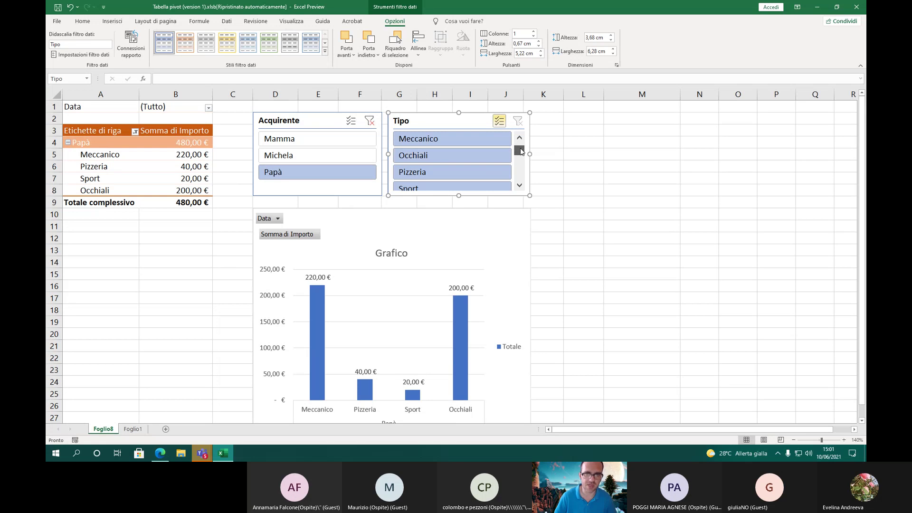
# Review the Tipo slicer's types available for Papà, filter by Michela with the Acquirente slicer and review the available types again
pyautogui.scroll(-1, 520, 150)
pyautogui.scroll(1, 520, 149)
pyautogui.moveTo(520, 147); pyautogui.dragTo(520, 168)
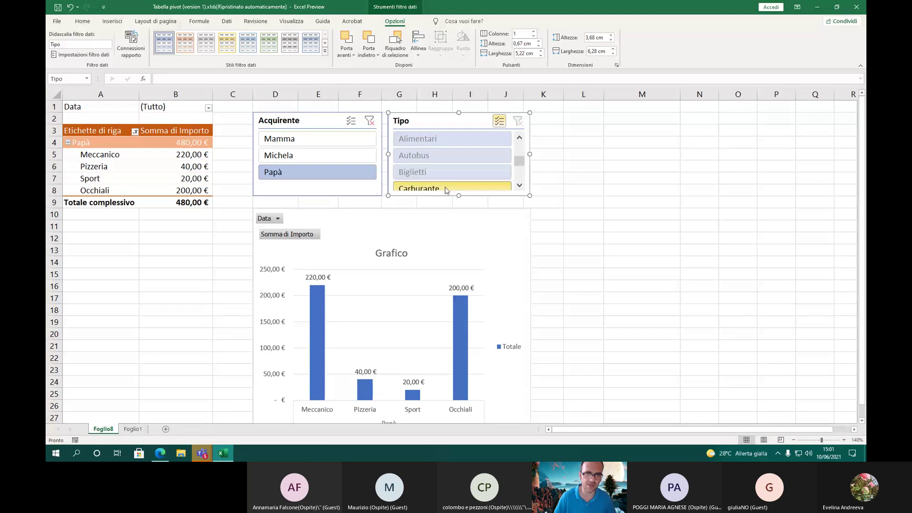
pyautogui.moveTo(519, 161); pyautogui.dragTo(520, 137)
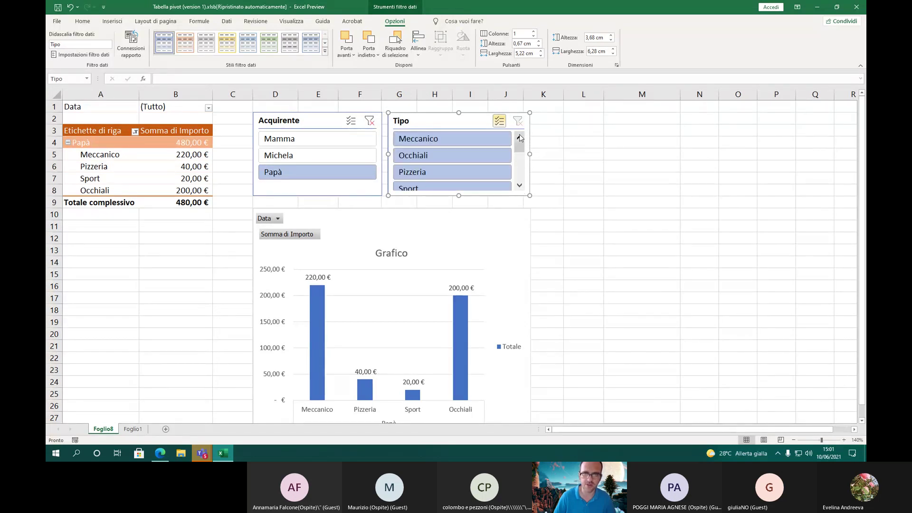
pyautogui.click(291, 160)
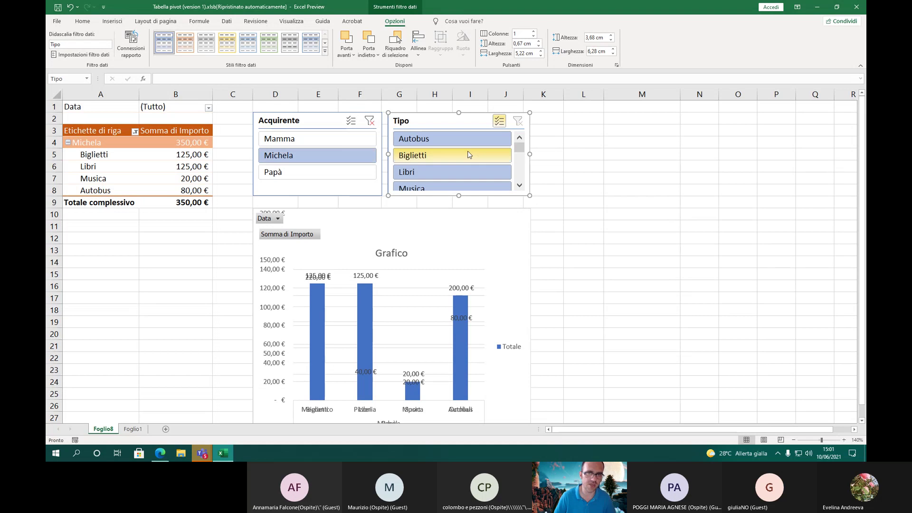
pyautogui.moveTo(520, 148); pyautogui.dragTo(494, 193)
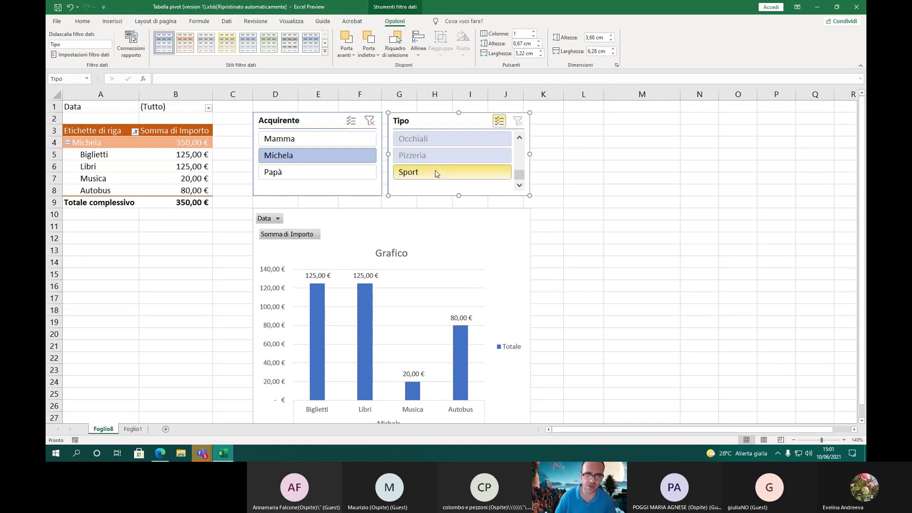
pyautogui.click(519, 138)
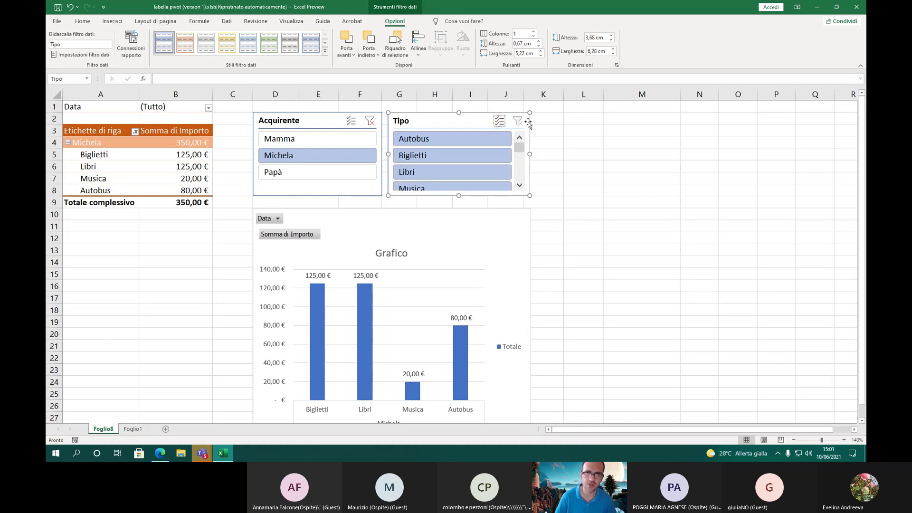
pyautogui.scroll(-2, 461, 155)
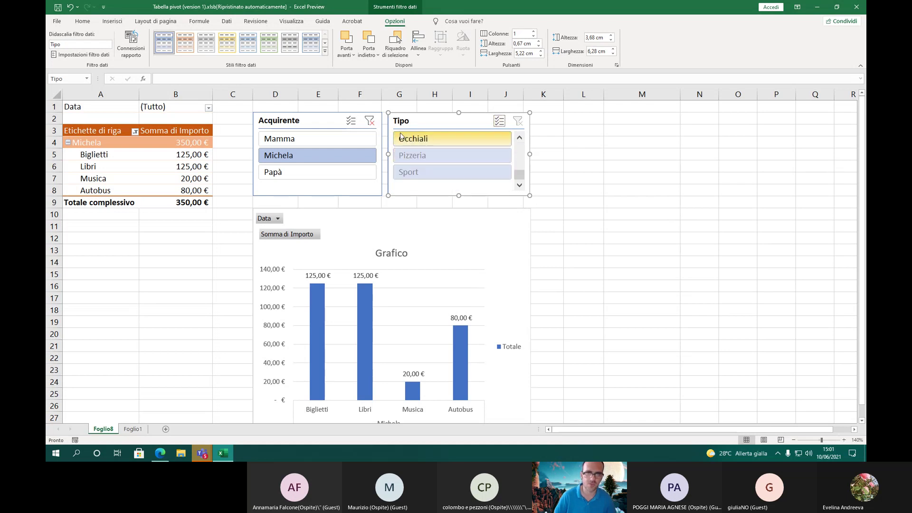
# Clear the Acquirente slicer's filter, look through the full Tipo list and deselect the slicer
pyautogui.click(369, 121)
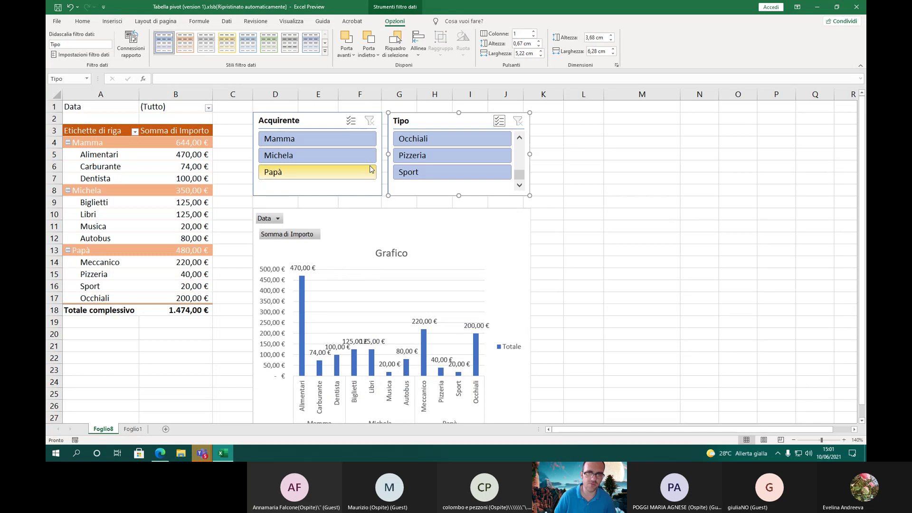
pyautogui.scroll(4, 456, 166)
pyautogui.scroll(-4, 456, 166)
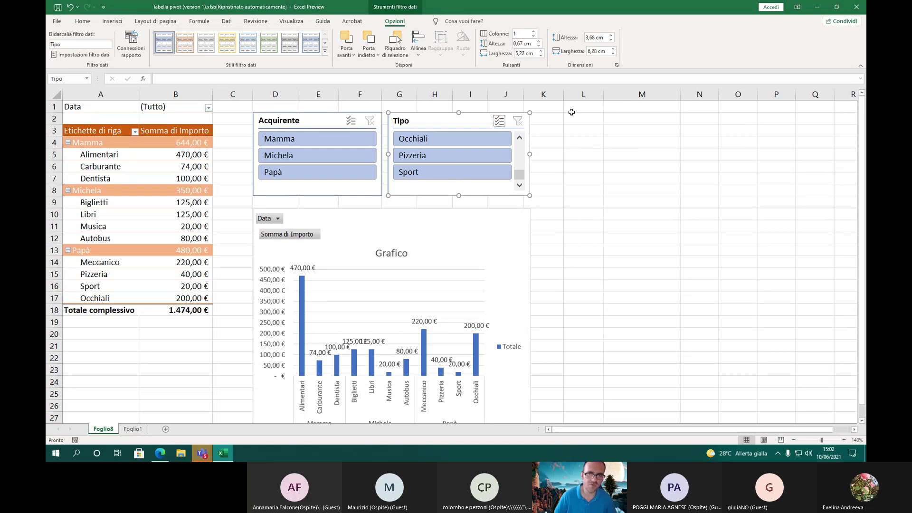
pyautogui.click(575, 163)
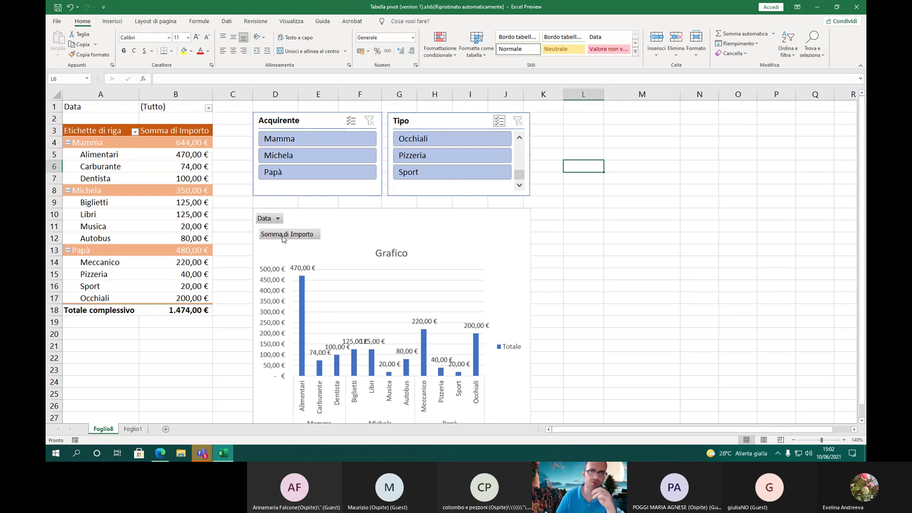
# Examine the source data on Foglio1 and the refresh commands for the pivot chart and pivot table on Foglio8
pyautogui.click(346, 235)
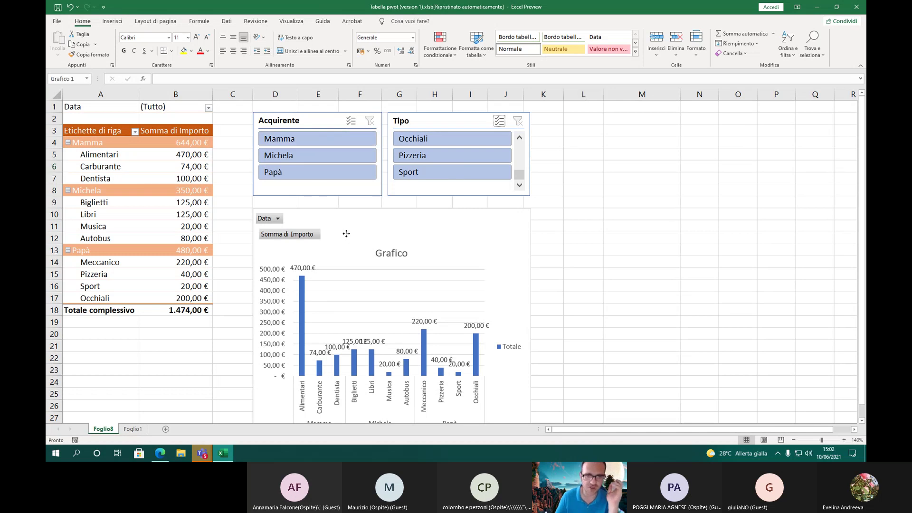
pyautogui.click(384, 21)
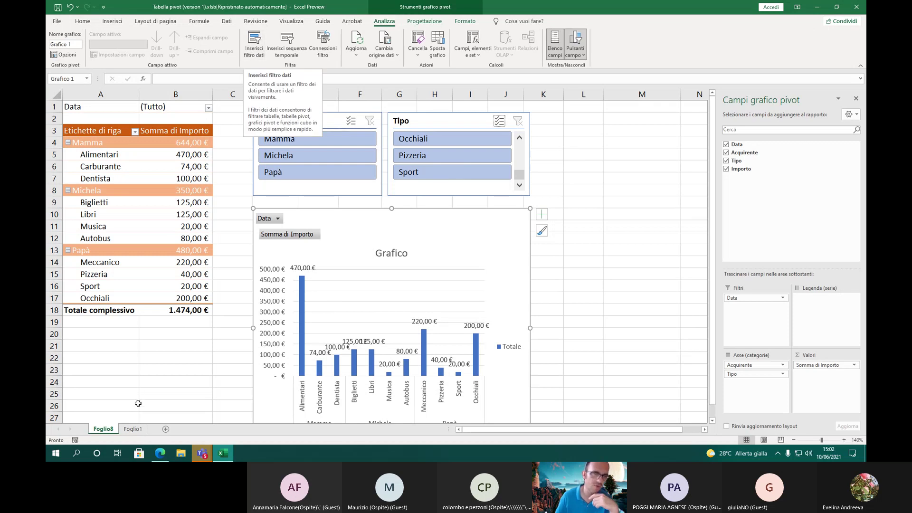
pyautogui.click(132, 429)
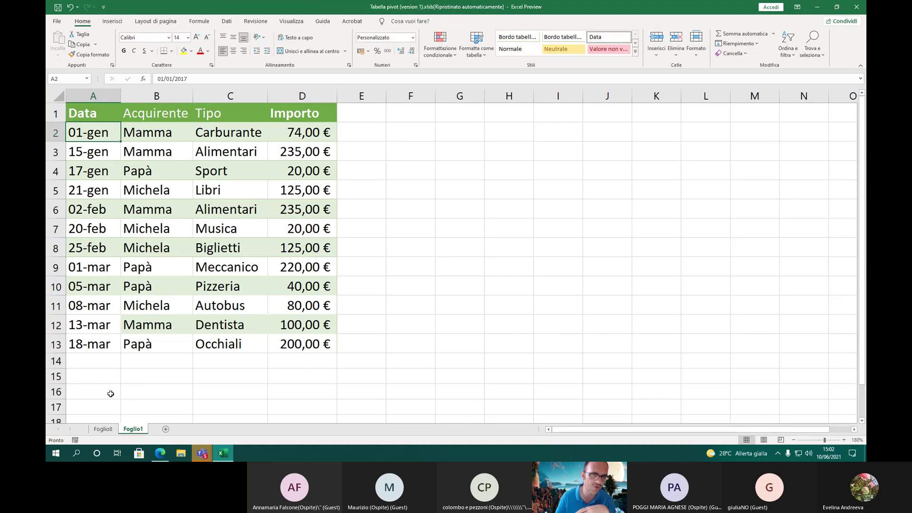
pyautogui.click(109, 430)
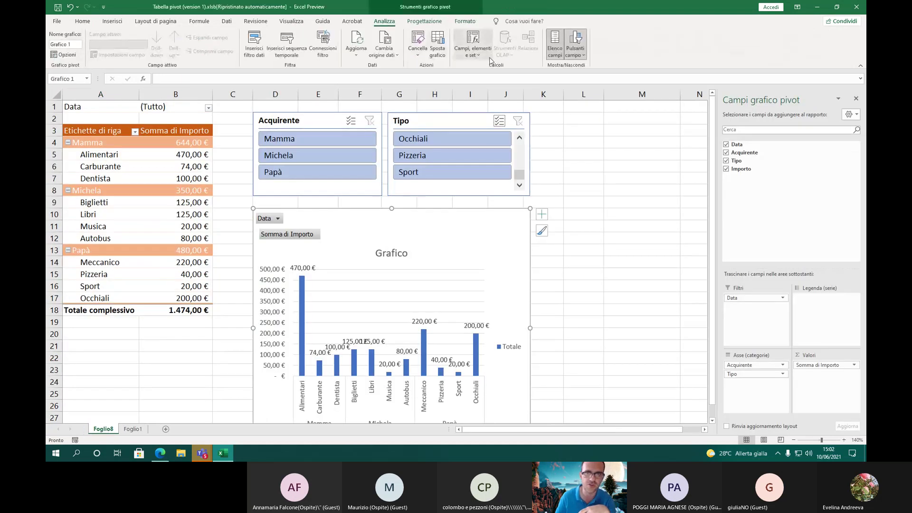
pyautogui.click(357, 54)
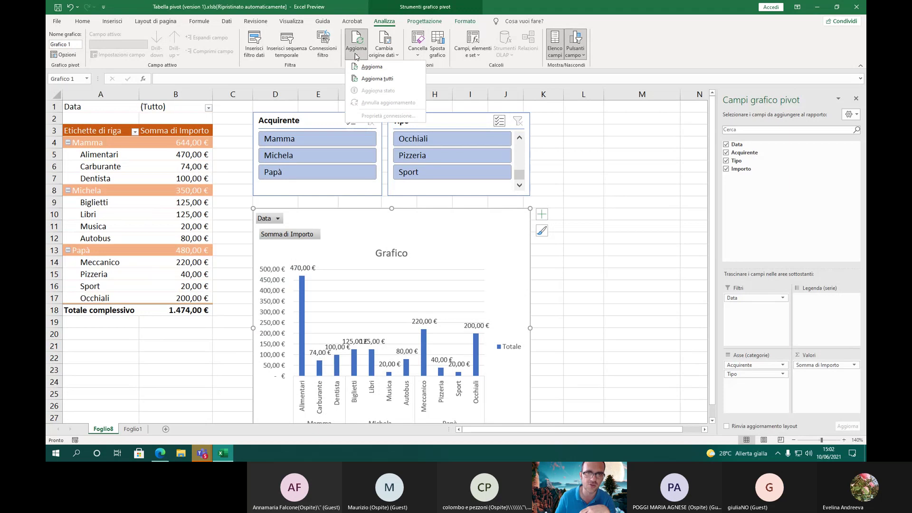
pyautogui.click(357, 78)
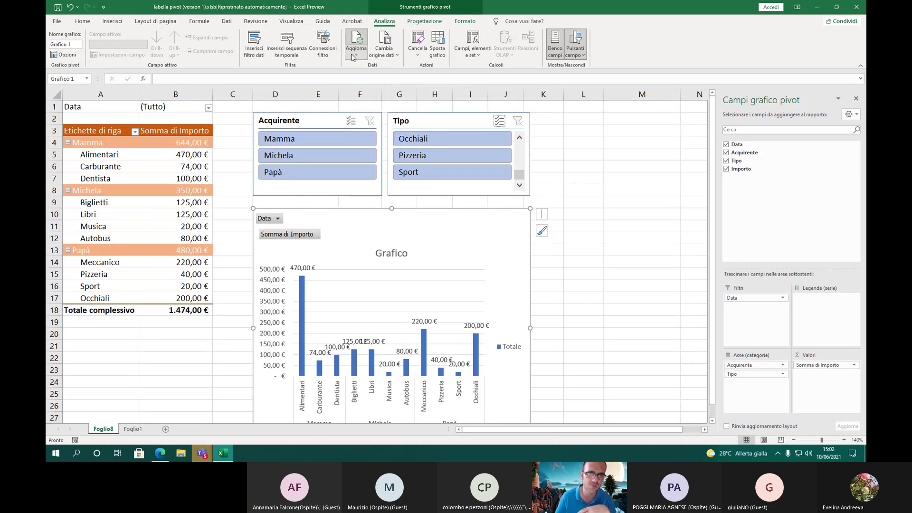
pyautogui.rightClick(108, 158)
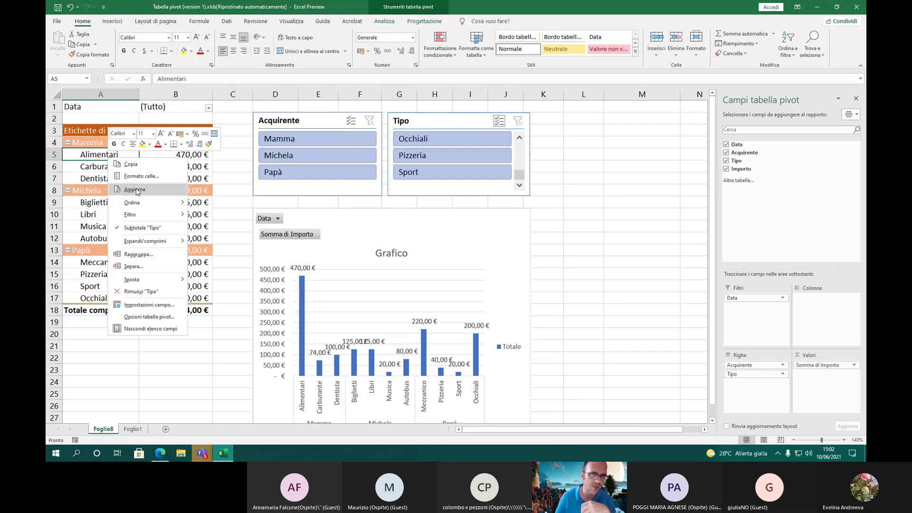
pyautogui.click(86, 154)
pyautogui.hotkey('ctrl', 'pagedown')
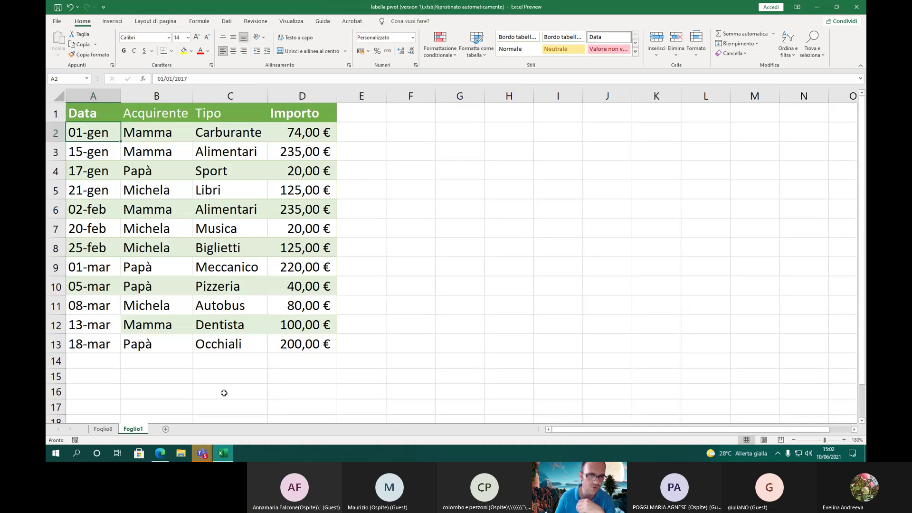
pyautogui.click(109, 430)
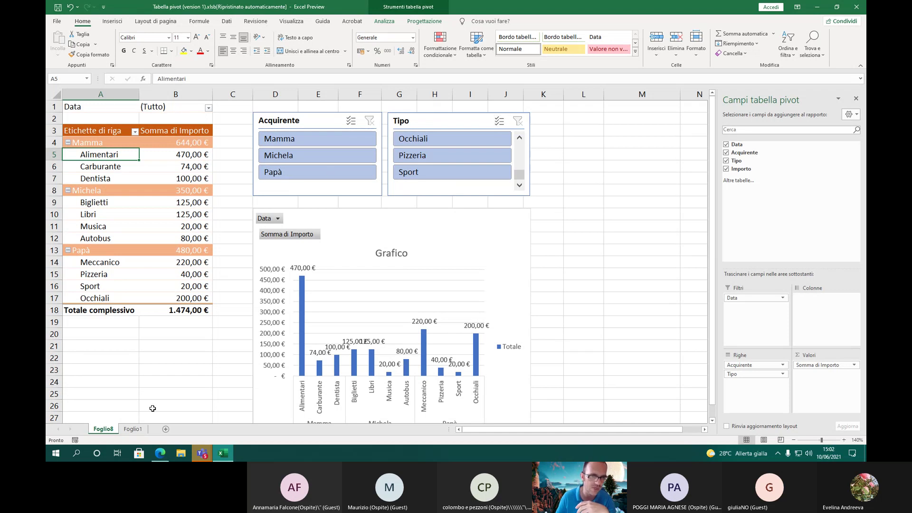
# Enter the date 15-ago in cell A14 below the last expense on Foglio1
pyautogui.click(132, 429)
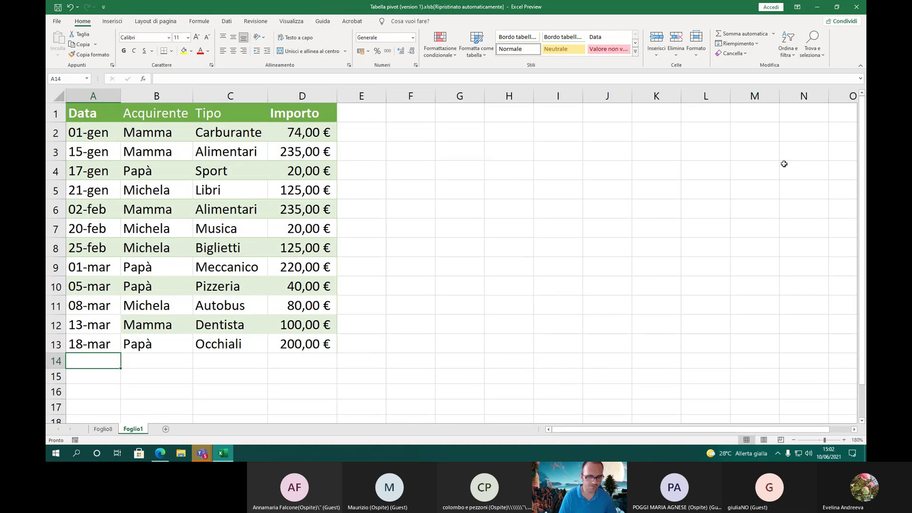
pyautogui.write('15')
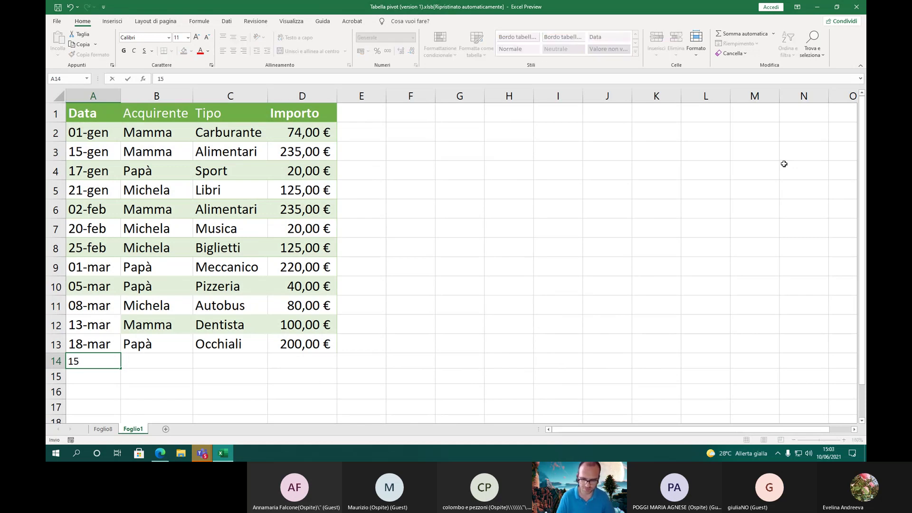
pyautogui.write('-a')
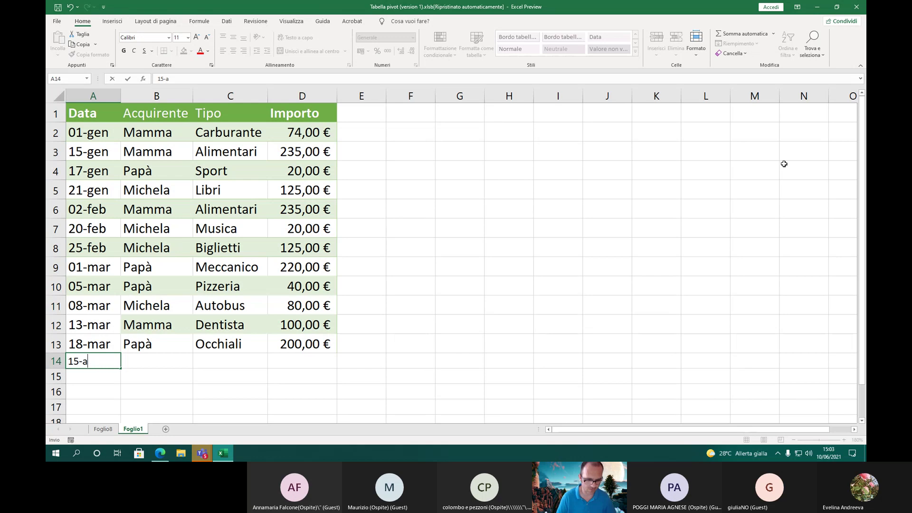
pyautogui.write('go')
pyautogui.press('Tab')
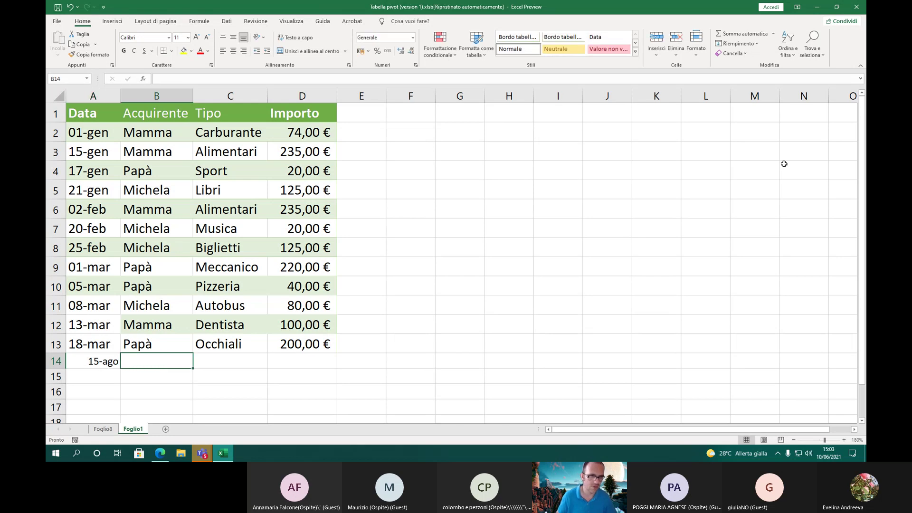
# Left-align the new date in A14 and increase its font size to 14
pyautogui.click(102, 361)
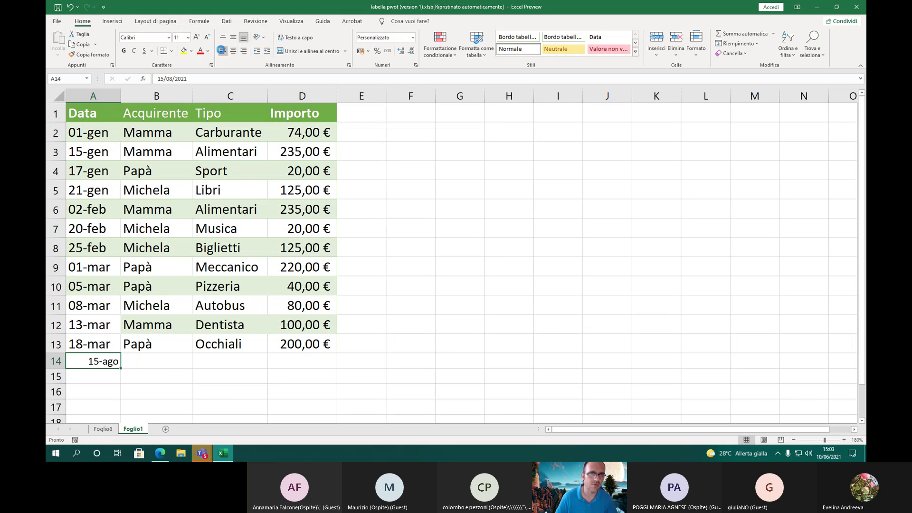
pyautogui.click(223, 51)
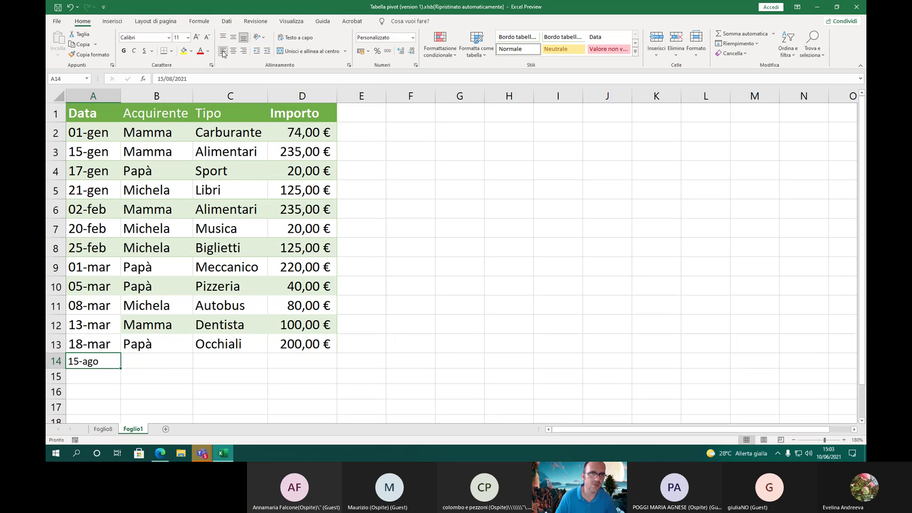
pyautogui.click(199, 38)
pyautogui.click(200, 38)
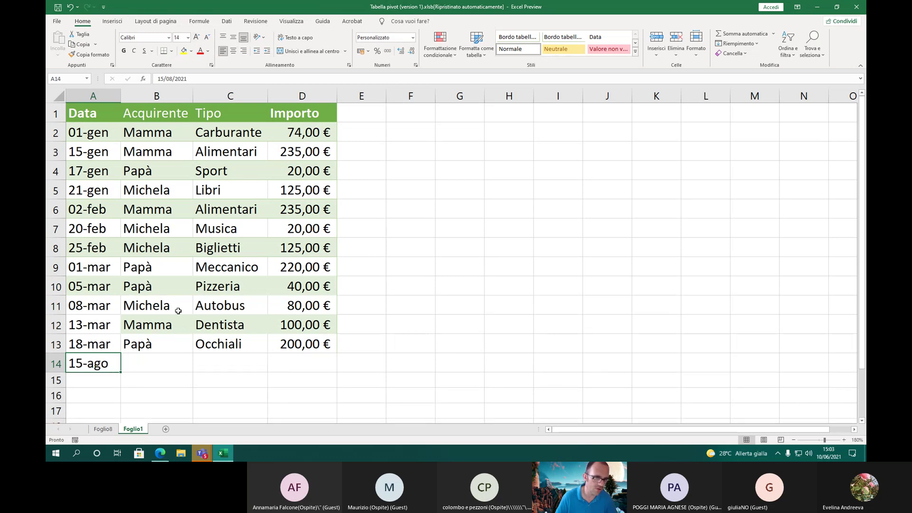
# Complete row 14 with Papà as Acquirente, Spiaggia as Tipo and 50 as Importo
pyautogui.click(176, 360)
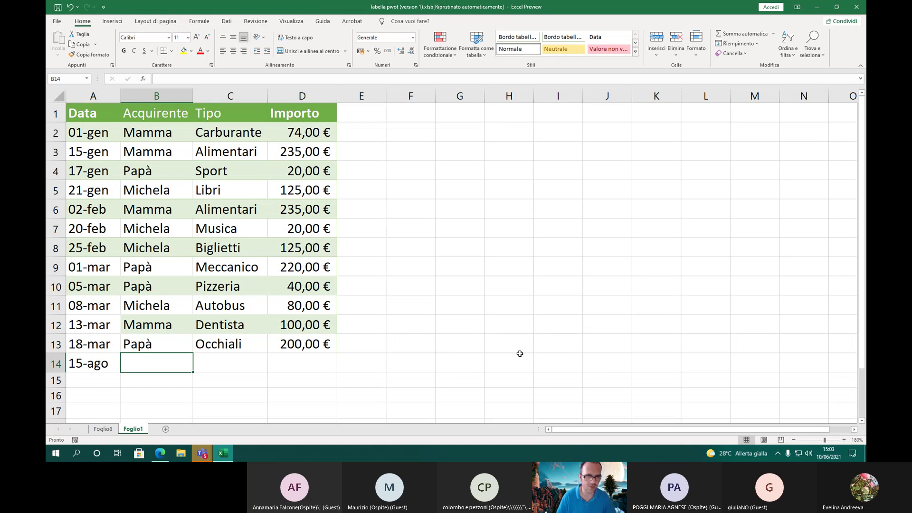
pyautogui.write('Papà')
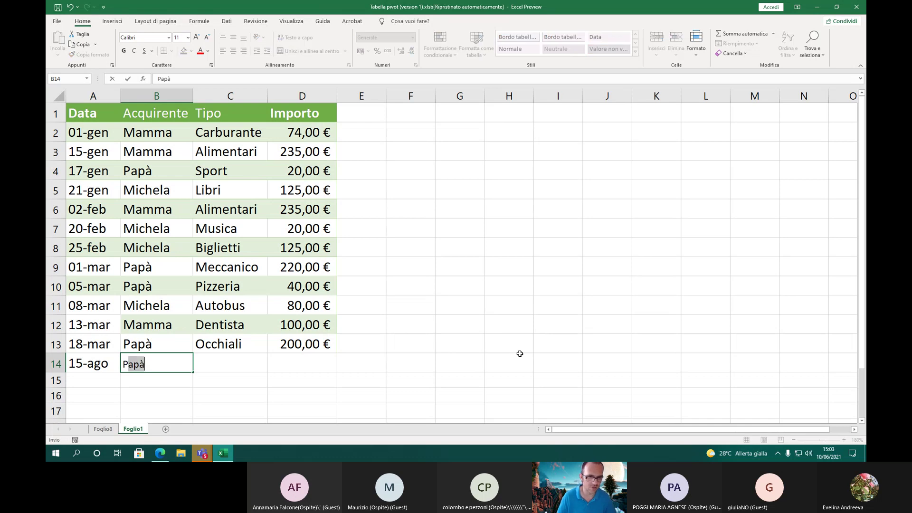
pyautogui.press('Tab')
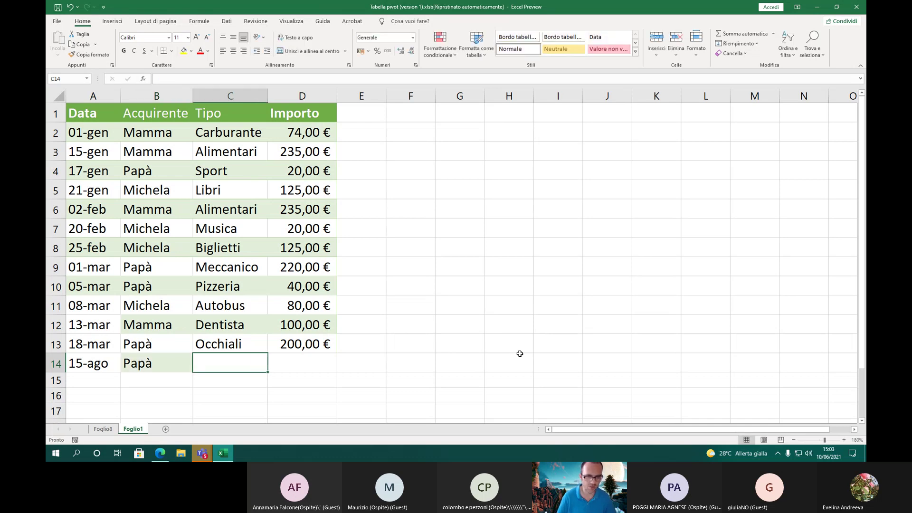
pyautogui.write('Spiaggia')
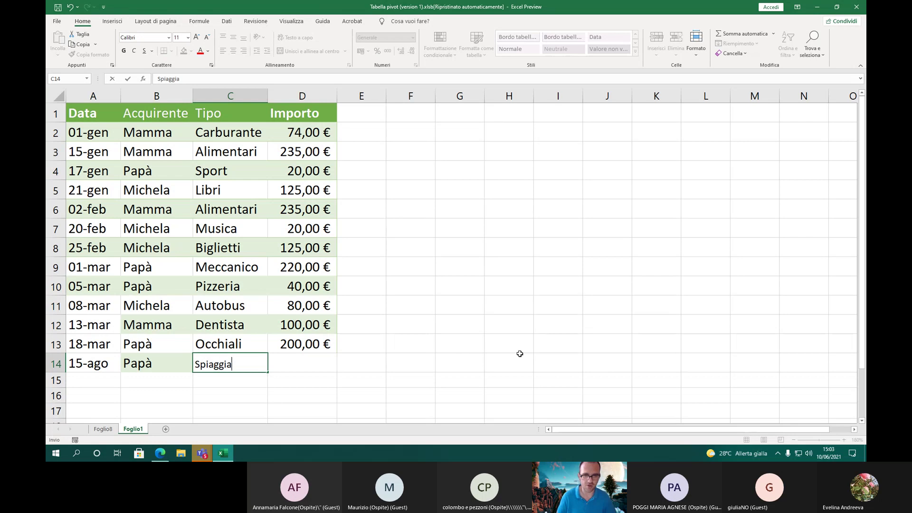
pyautogui.press('Tab')
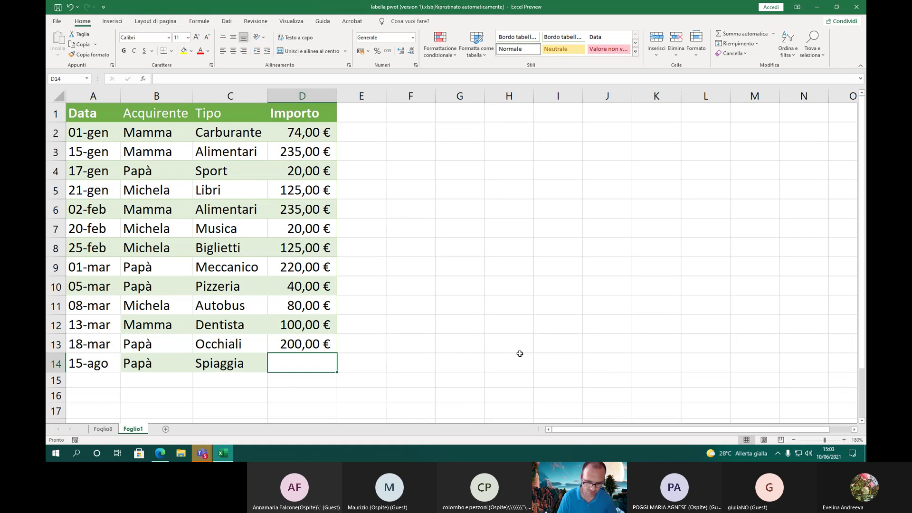
pyautogui.write('5')
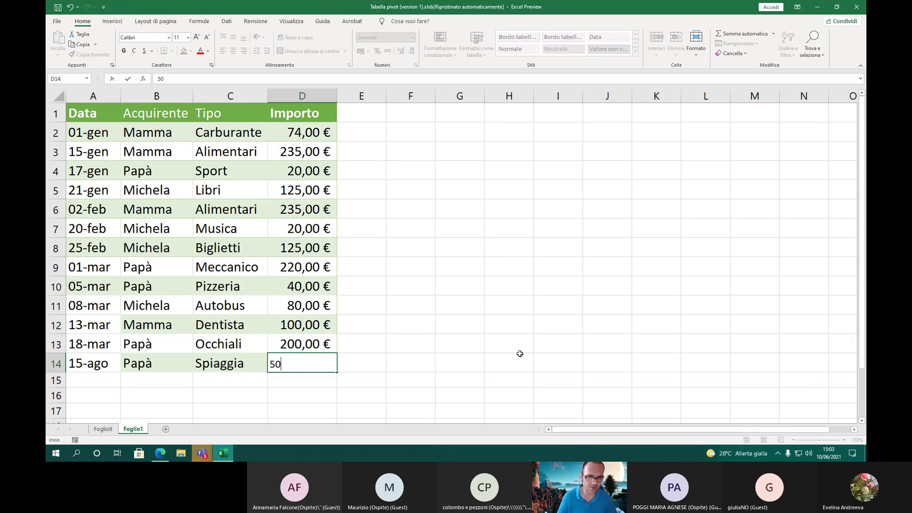
pyautogui.write('0')
pyautogui.press('Up')
pyautogui.press('Down')
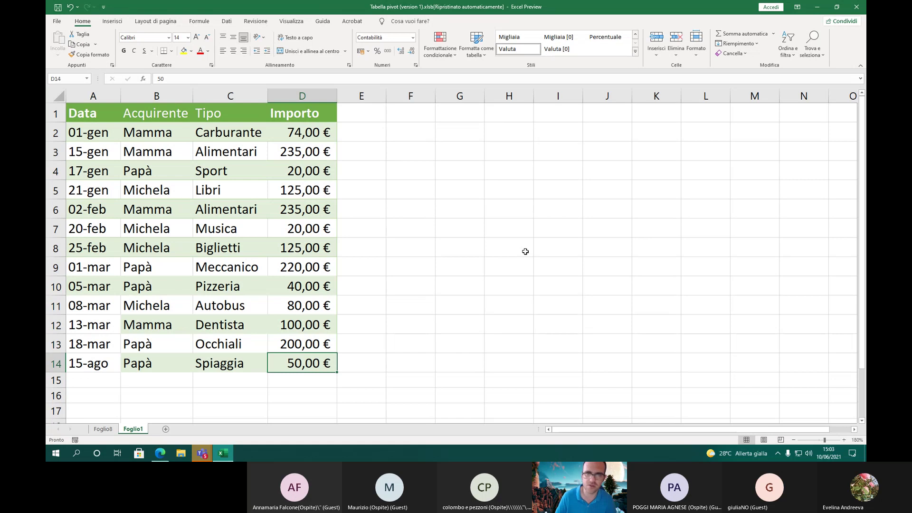
pyautogui.click(88, 365)
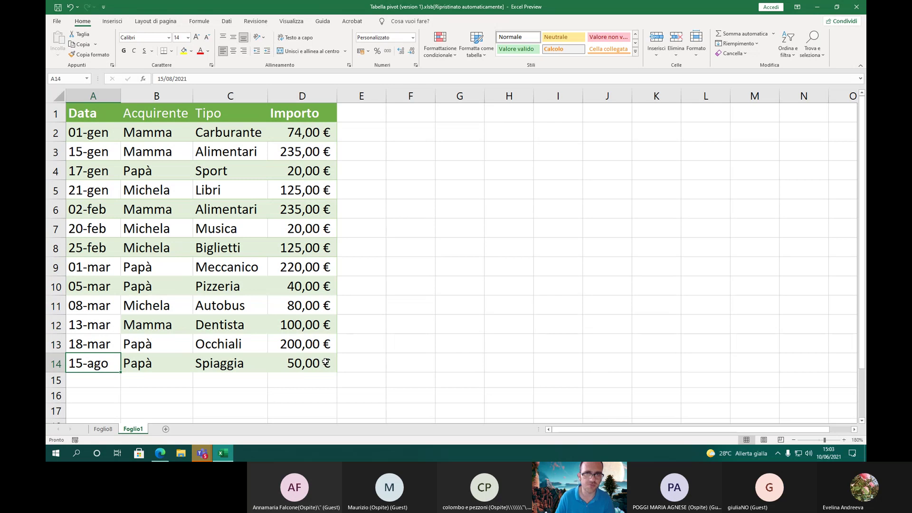
# Rename the Foglio8 sheet containing the pivot table as Tabella Pivot
pyautogui.click(105, 430)
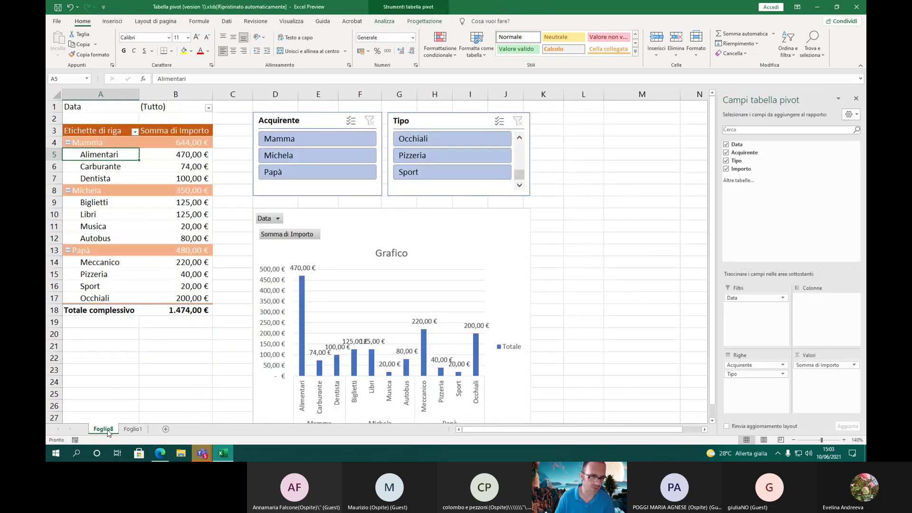
pyautogui.rightClick(107, 430)
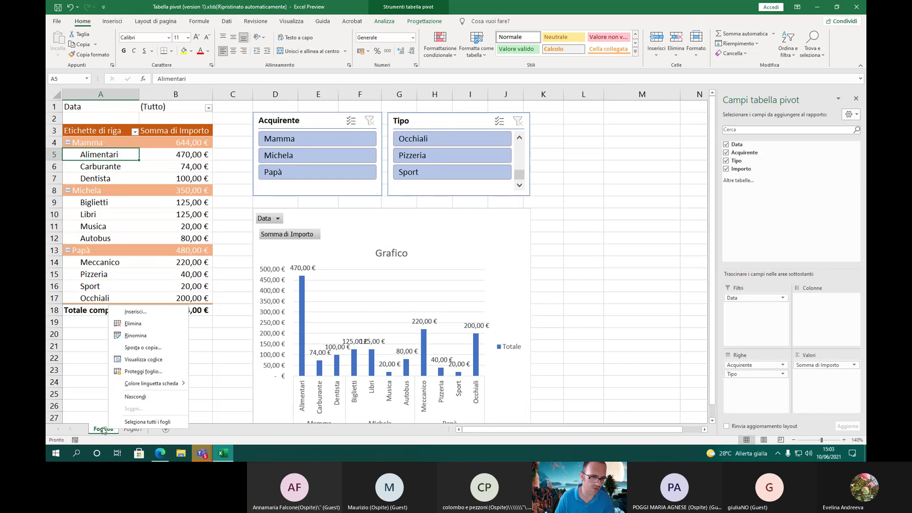
pyautogui.click(106, 430)
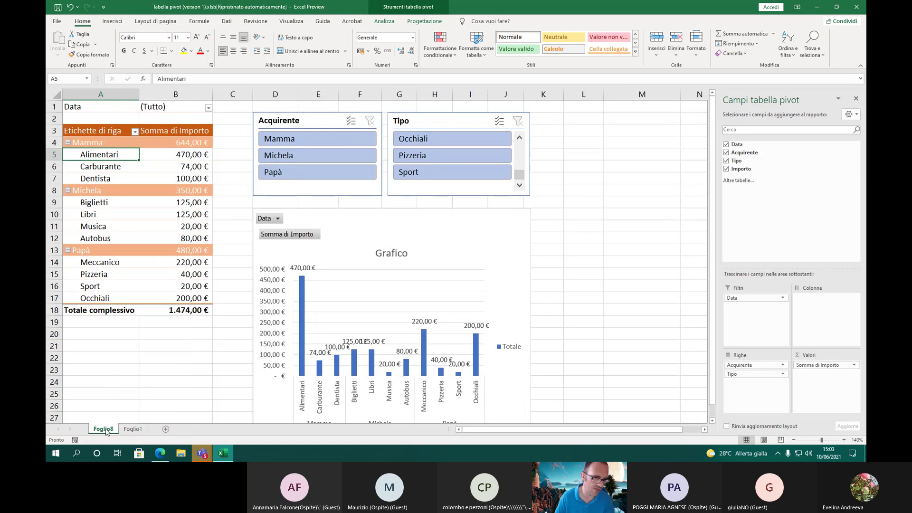
pyautogui.doubleClick(103, 430)
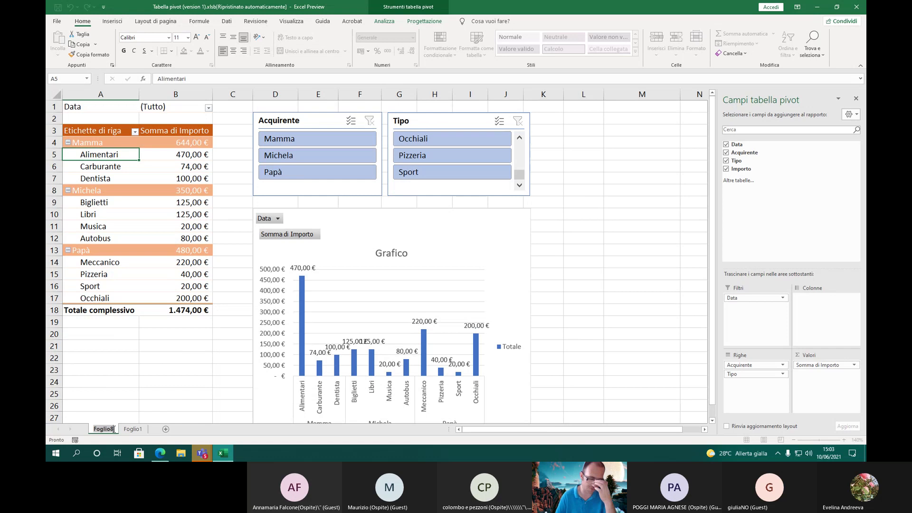
pyautogui.write('Tabe')
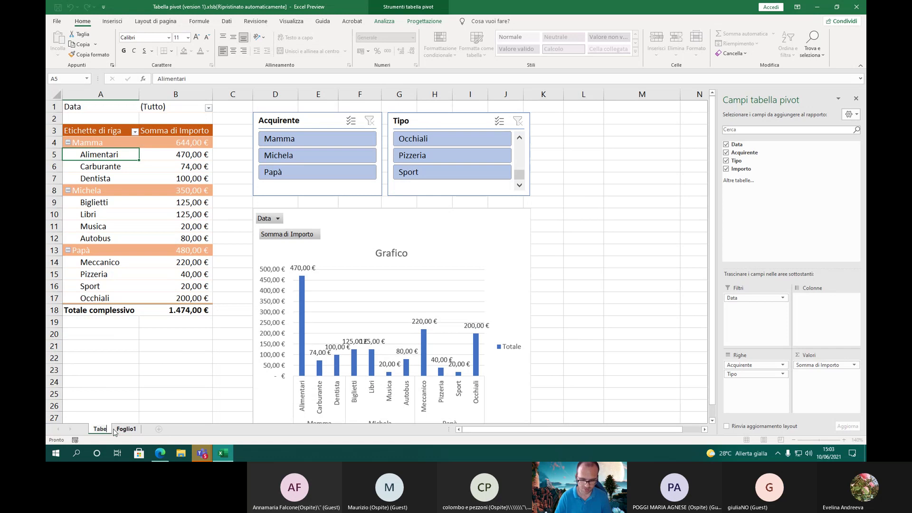
pyautogui.write('lla Pivot')
pyautogui.press('Return')
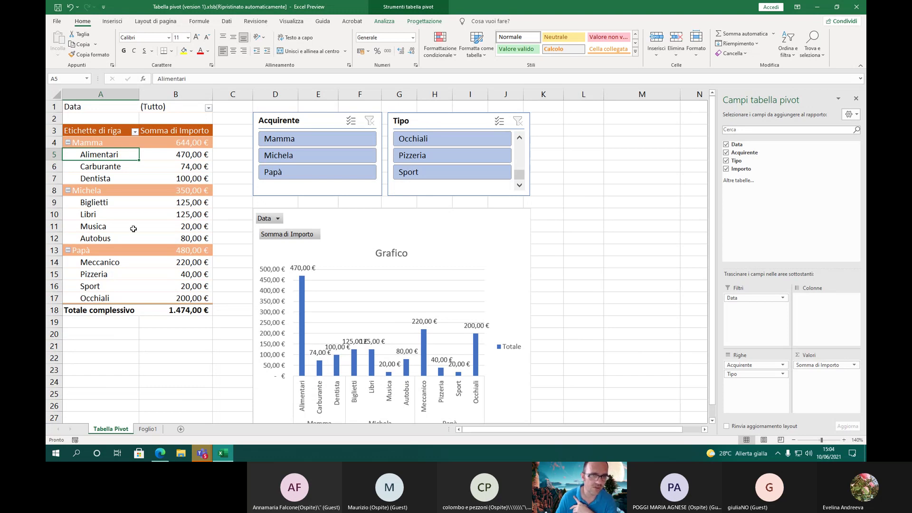
# Refresh all data connections and the pivot table to try to bring in the new Spiaggia expense
pyautogui.click(382, 23)
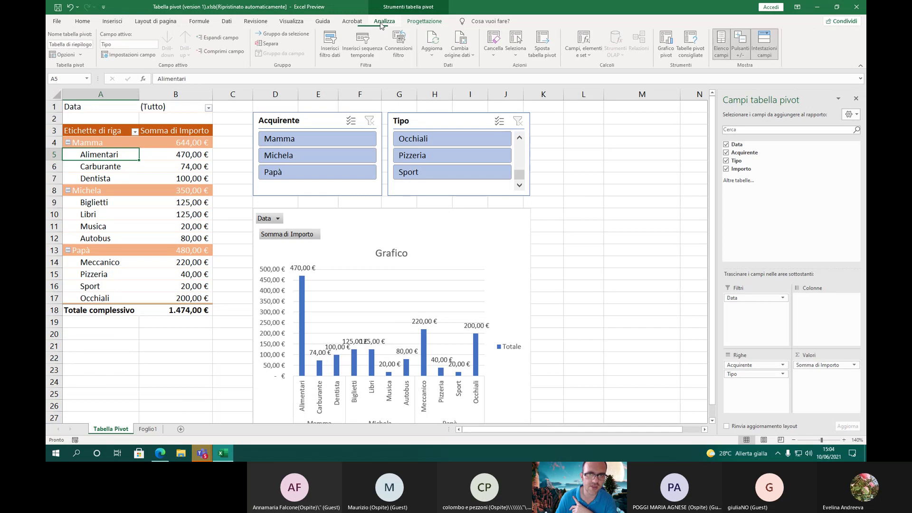
pyautogui.click(432, 55)
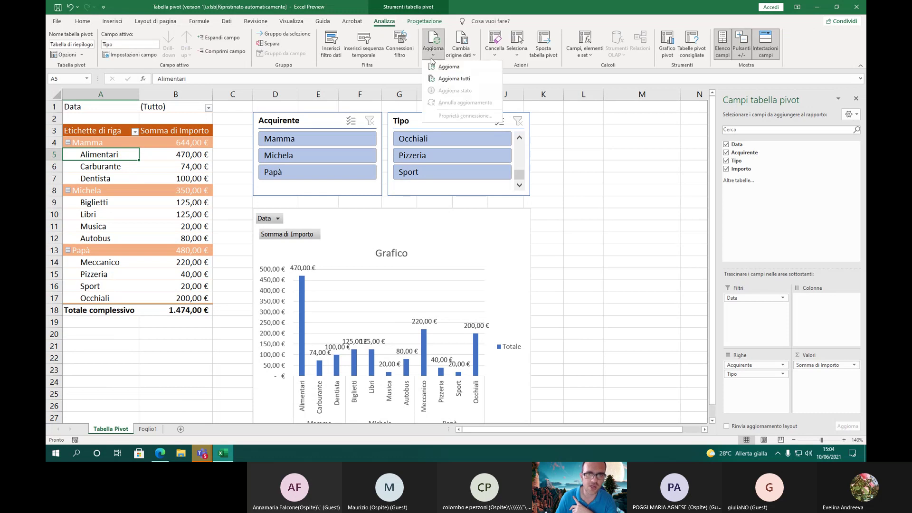
pyautogui.click(433, 79)
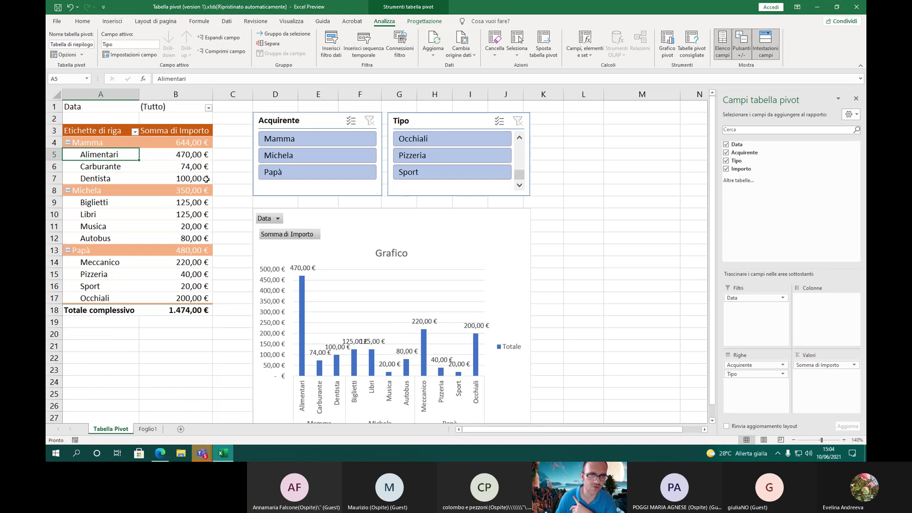
pyautogui.rightClick(96, 158)
pyautogui.click(114, 192)
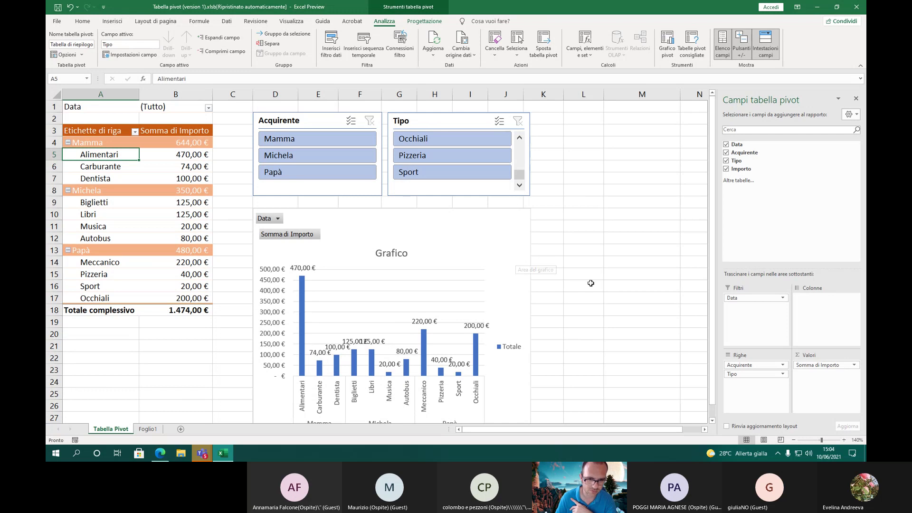
# Check the pivot chart and its Data filter for the added August expense, leaving the filter unchanged
pyautogui.scroll(-3, 589, 287)
pyautogui.scroll(2, 532, 300)
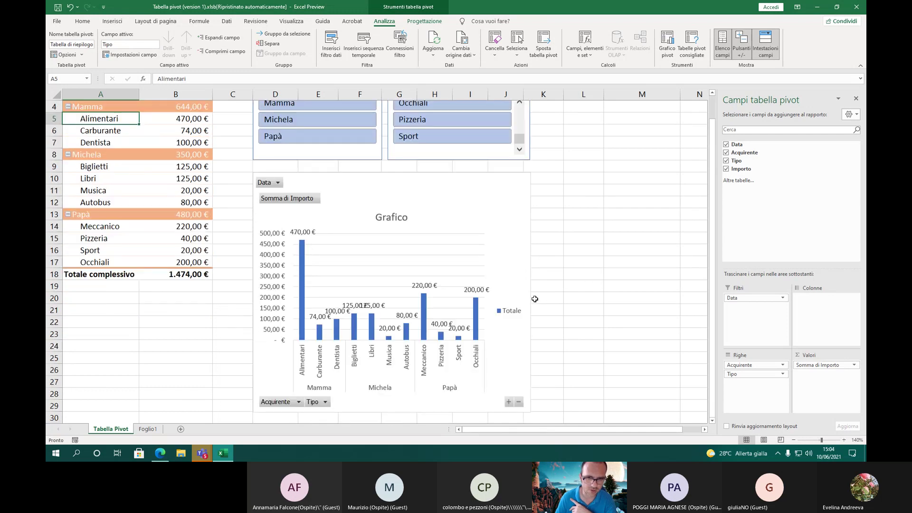
pyautogui.click(278, 183)
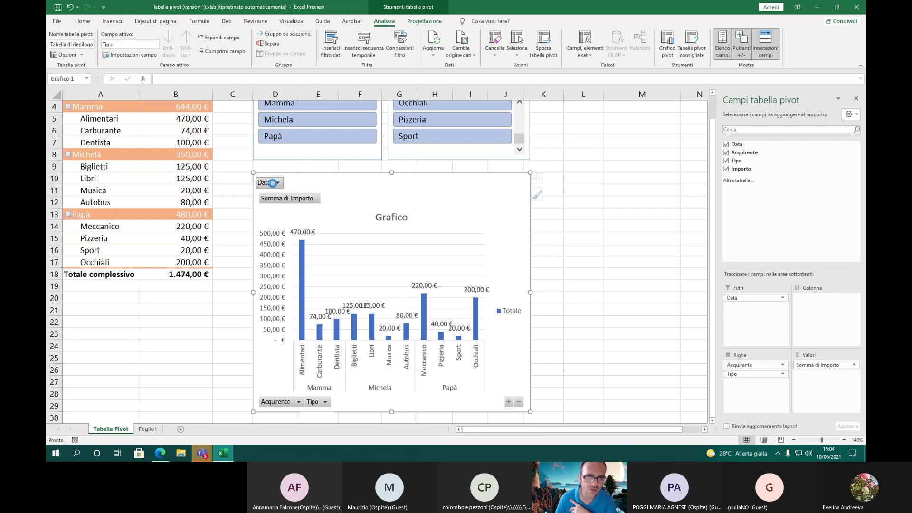
pyautogui.click(189, 200)
pyautogui.click(218, 289)
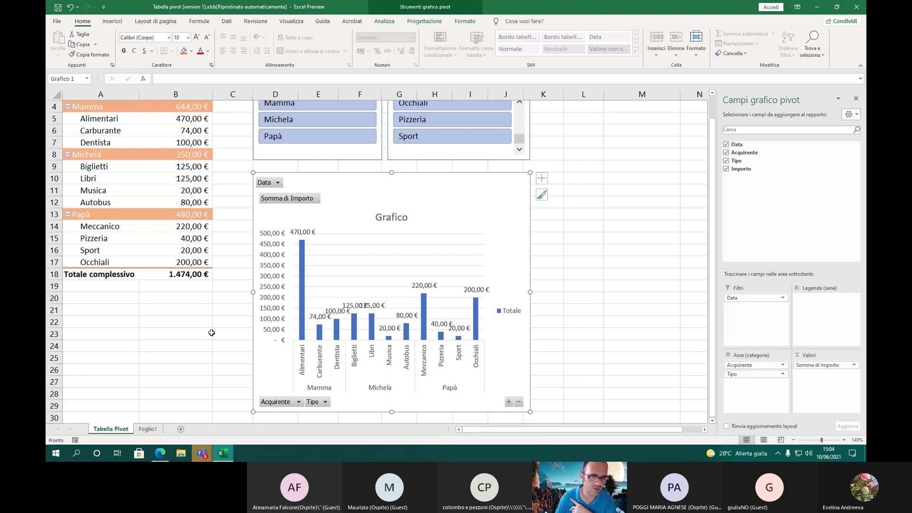
pyautogui.scroll(1, 213, 333)
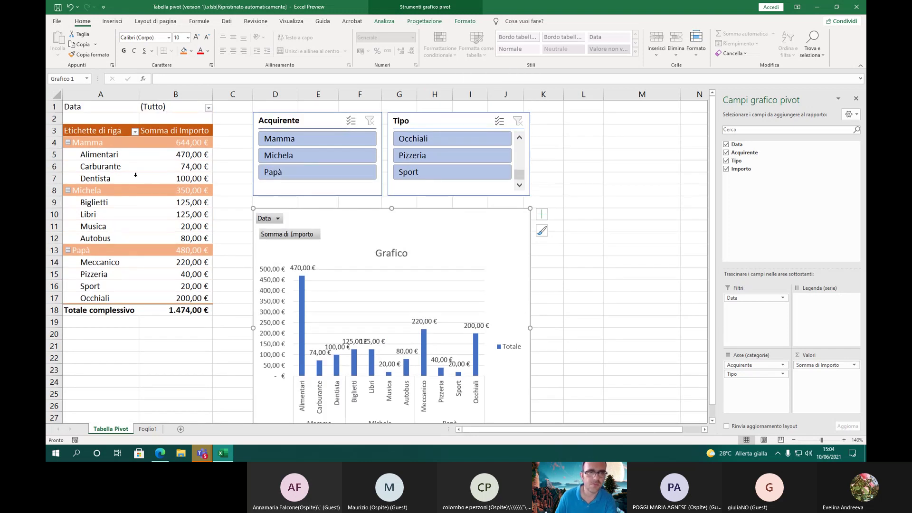
# Compare the source expenses on Foglio1 with the rows of the pivot table on Tabella Pivot
pyautogui.click(111, 157)
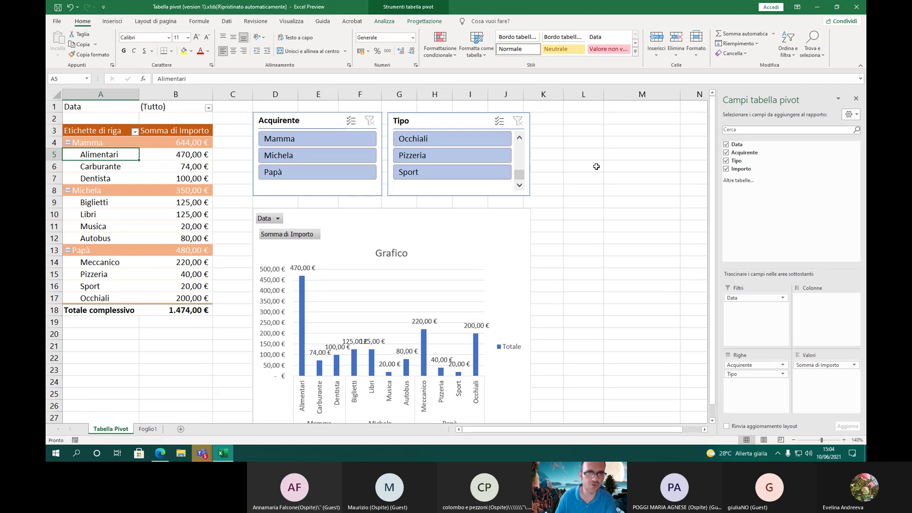
pyautogui.click(383, 22)
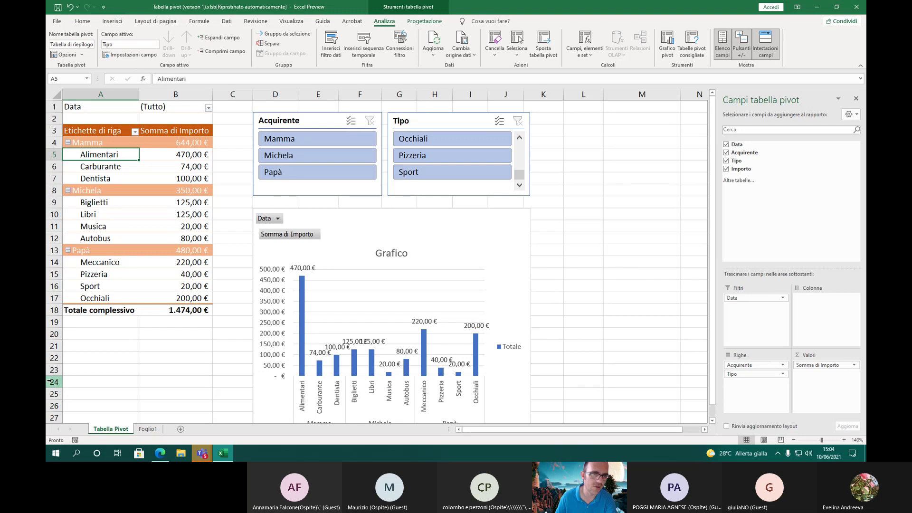
pyautogui.click(149, 429)
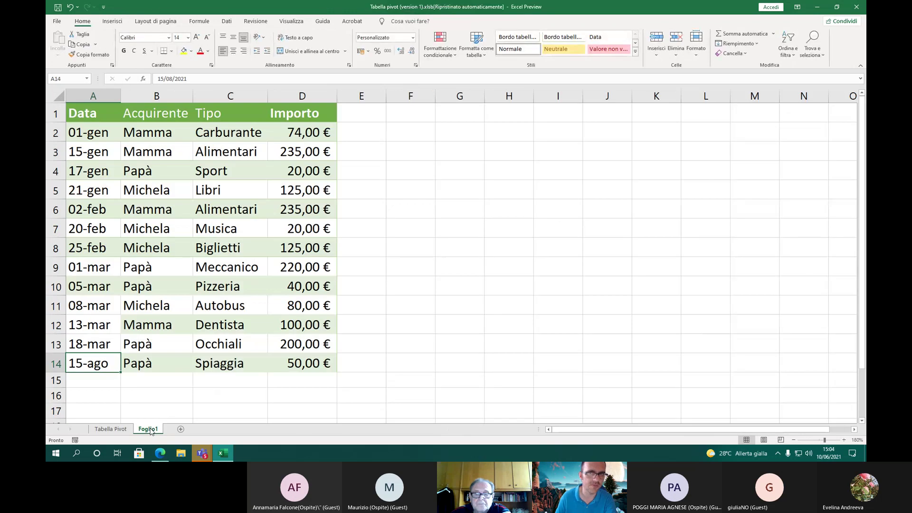
pyautogui.click(111, 429)
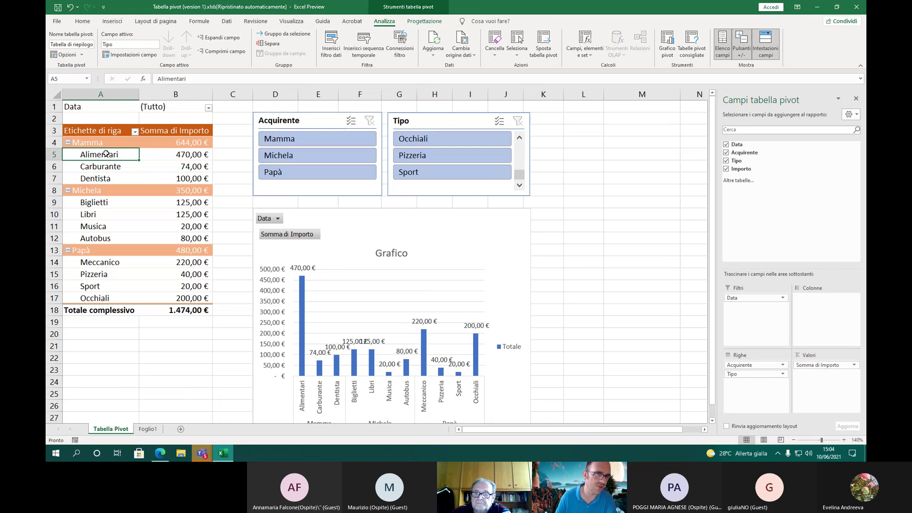
# Insert a slicer for the Importo field and place it beside the pivot chart, below the Tipo slicer's level
pyautogui.click(94, 208)
pyautogui.click(92, 203)
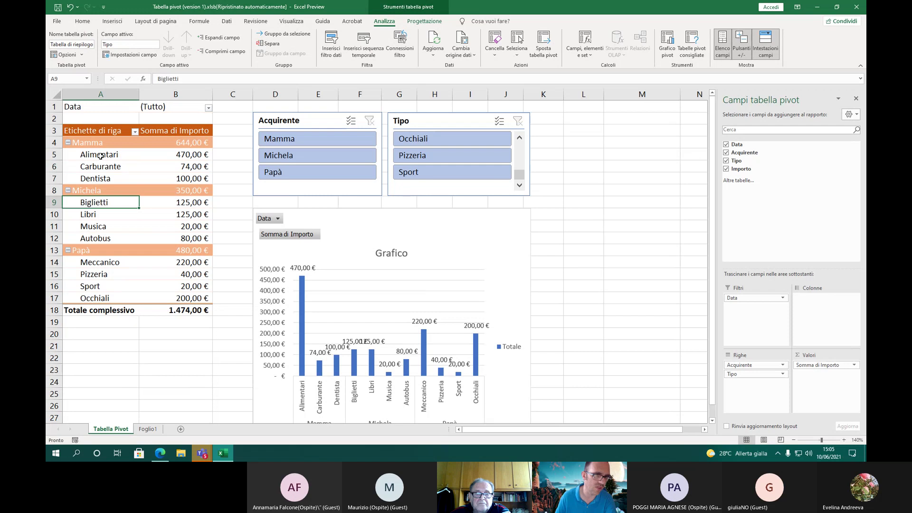
pyautogui.click(99, 155)
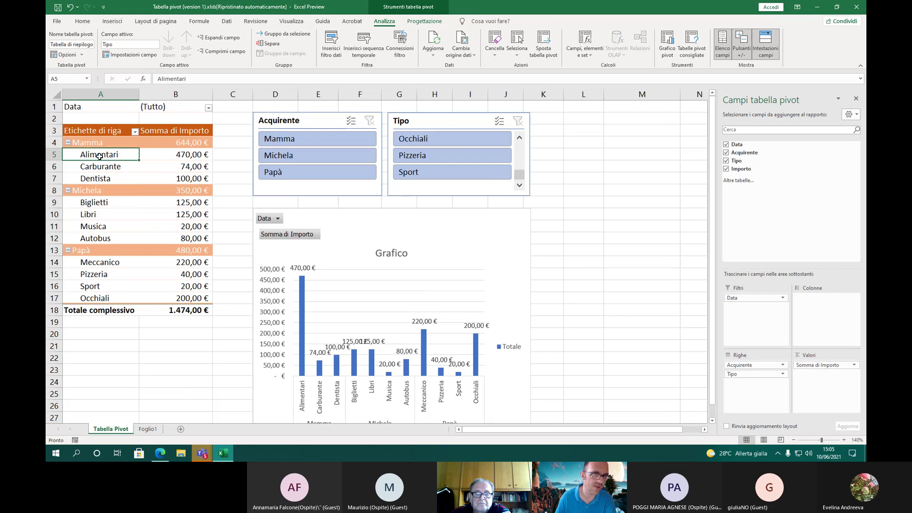
pyautogui.click(332, 48)
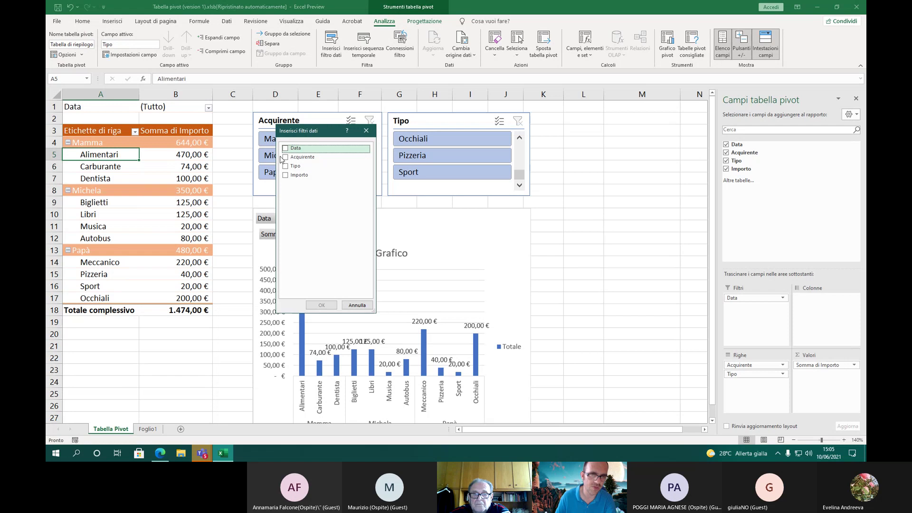
pyautogui.click(286, 175)
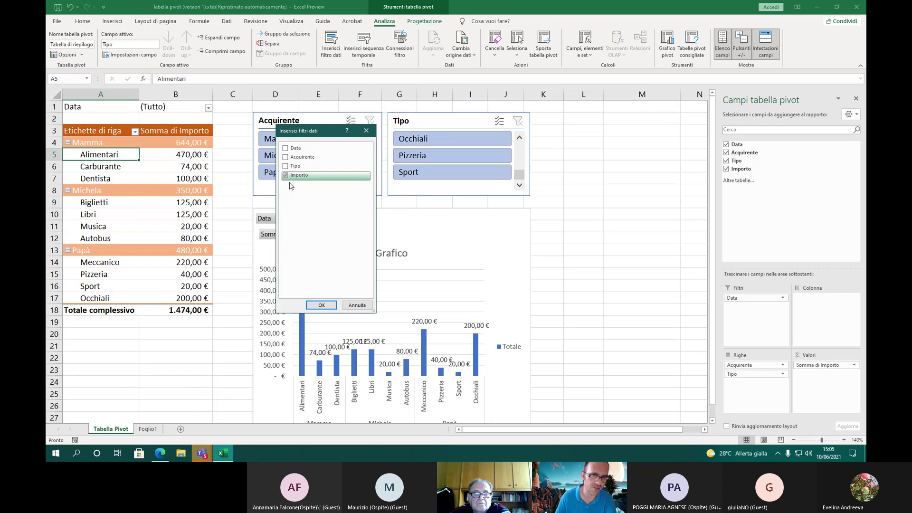
pyautogui.click(315, 306)
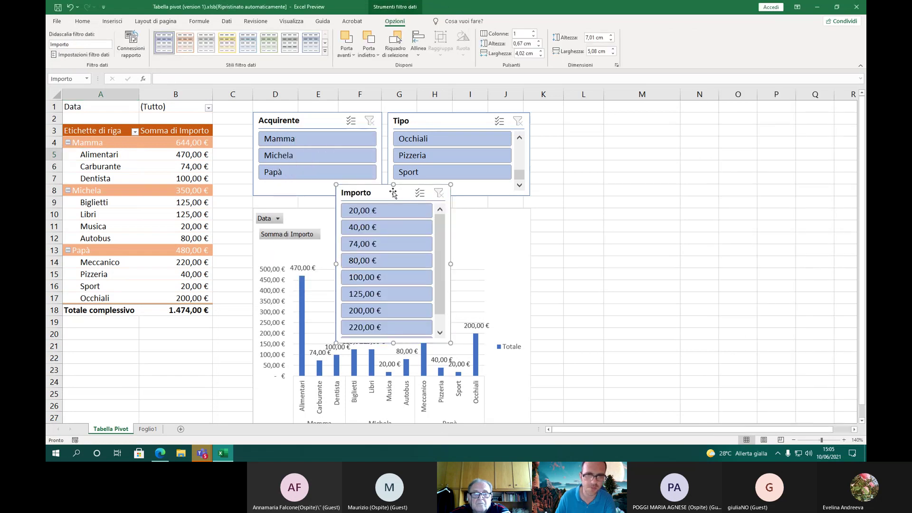
pyautogui.moveTo(393, 194); pyautogui.dragTo(600, 216)
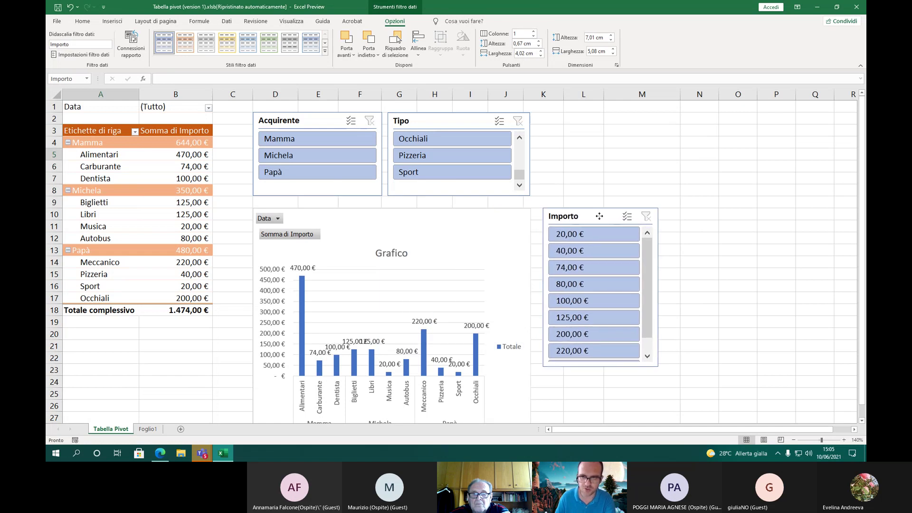
# Increase the Importo slicer's height to about 10,58 cm so that all its amounts fit without scrolling
pyautogui.scroll(-1, 779, 331)
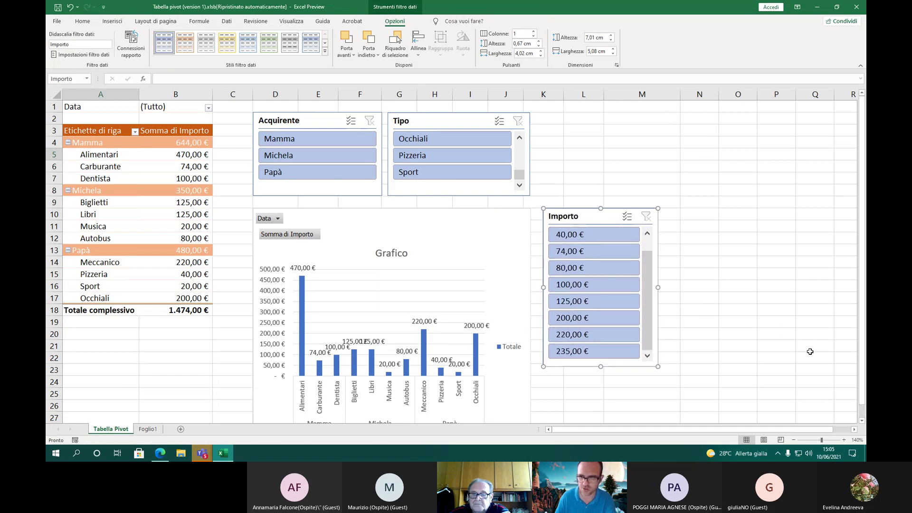
pyautogui.moveTo(861, 332); pyautogui.dragTo(861, 342)
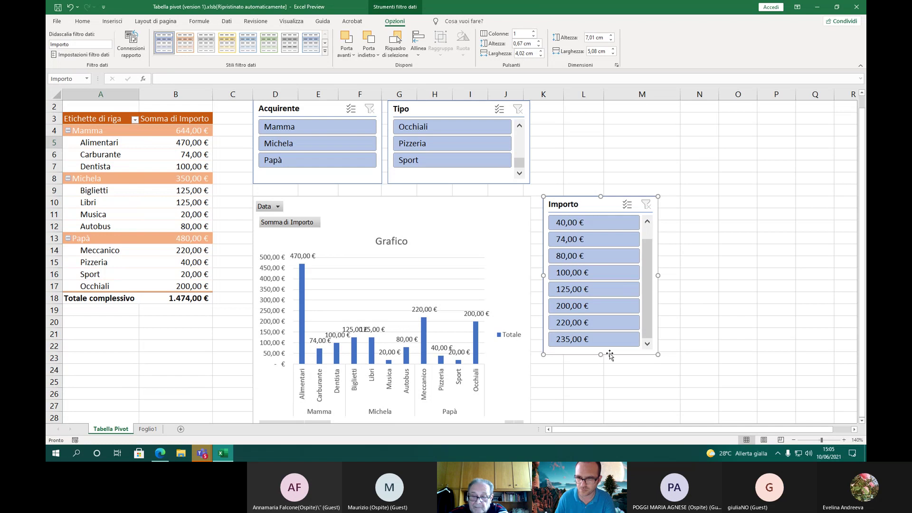
pyautogui.moveTo(602, 355)
pyautogui.mouseDown()
pyautogui.moveTo(592, 421)
pyautogui.moveTo(592, 363)
pyautogui.mouseUp()
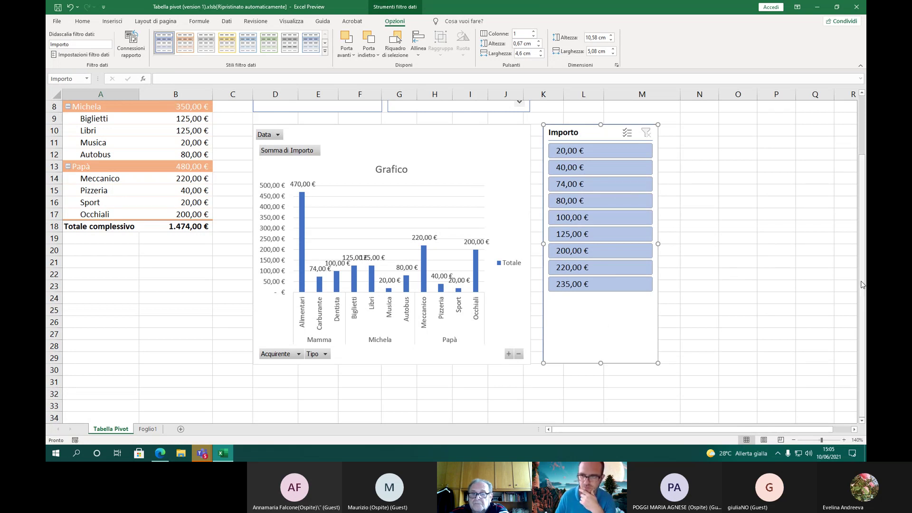
pyautogui.moveTo(861, 284); pyautogui.dragTo(854, 213)
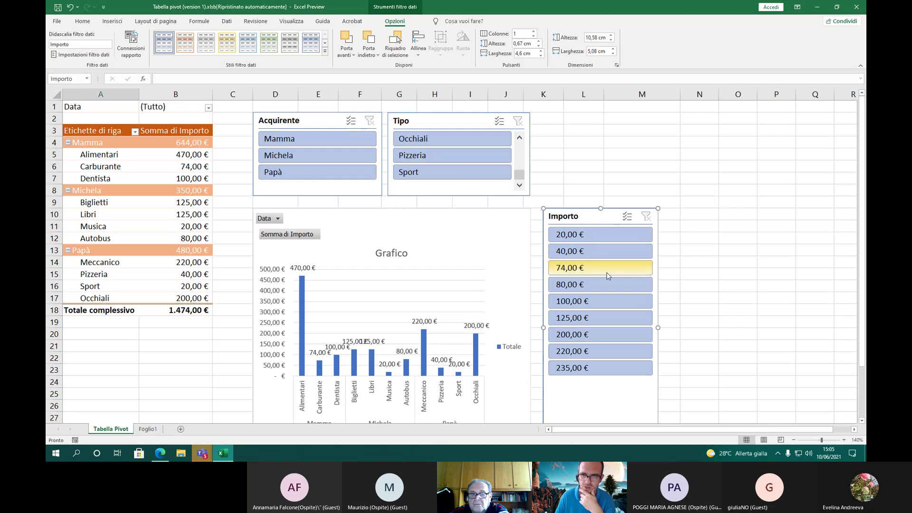
# Filter the pivot by the 80,00 € amount, check the matching Tipo entry, and clear the Importo filter
pyautogui.click(586, 286)
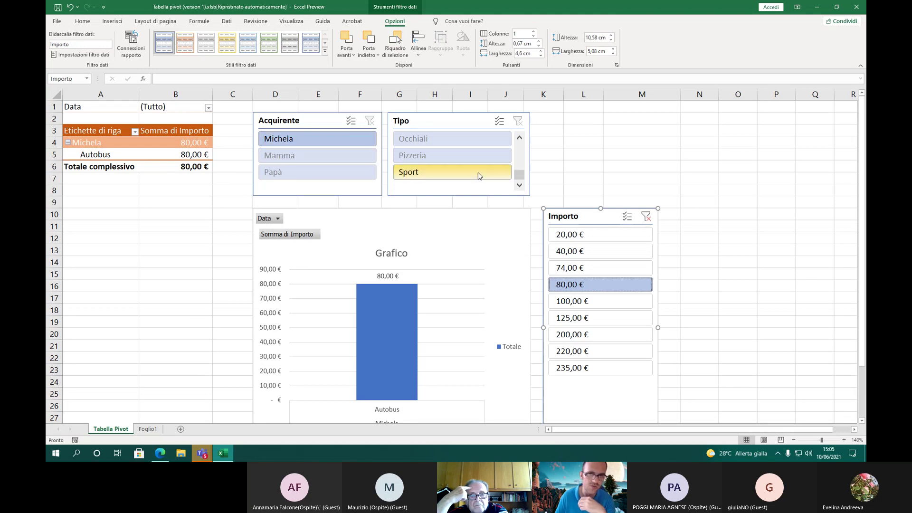
pyautogui.moveTo(521, 173); pyautogui.dragTo(523, 148)
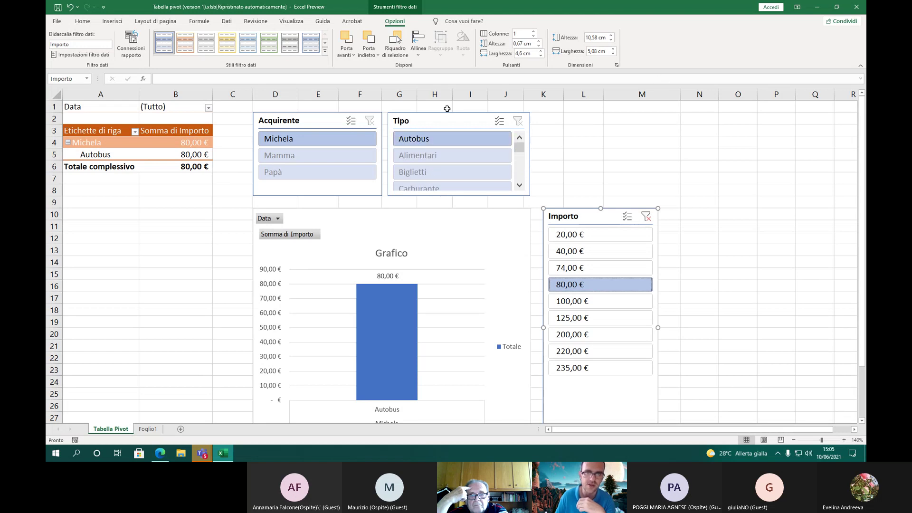
pyautogui.click(647, 217)
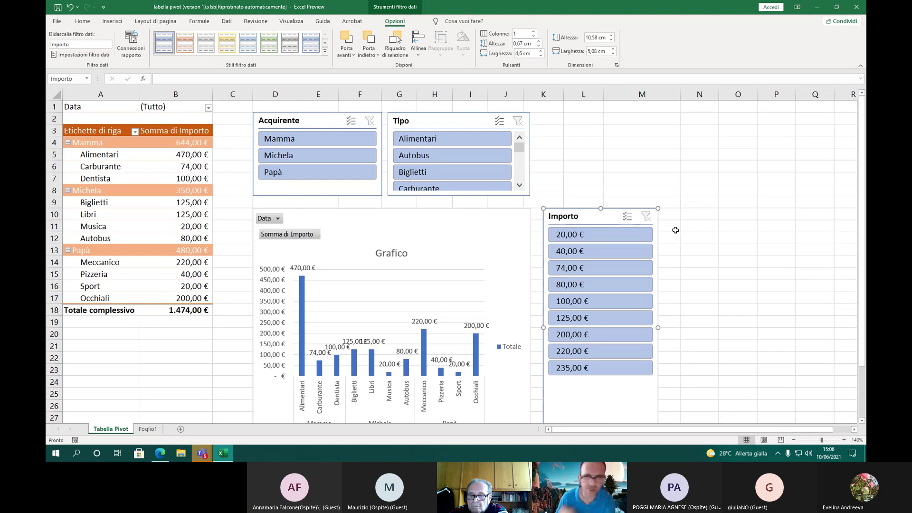
# Enable multiple selection in the Importo slicer and exclude the amounts 235,00 €, 100,00 € and 74,00 €
pyautogui.click(627, 217)
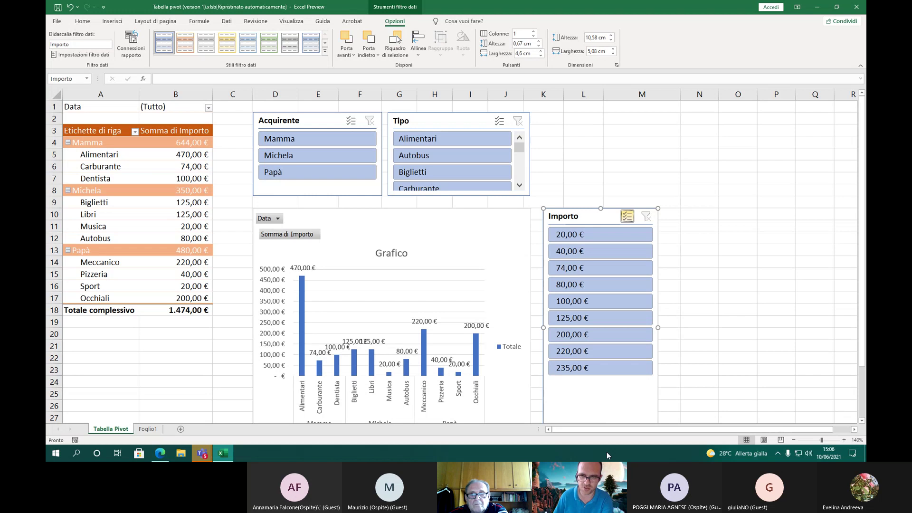
pyautogui.click(588, 371)
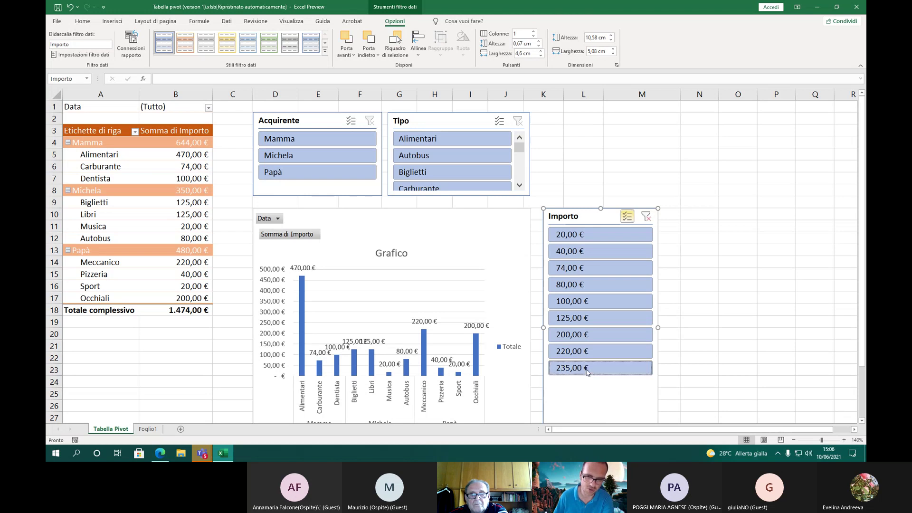
pyautogui.click(589, 303)
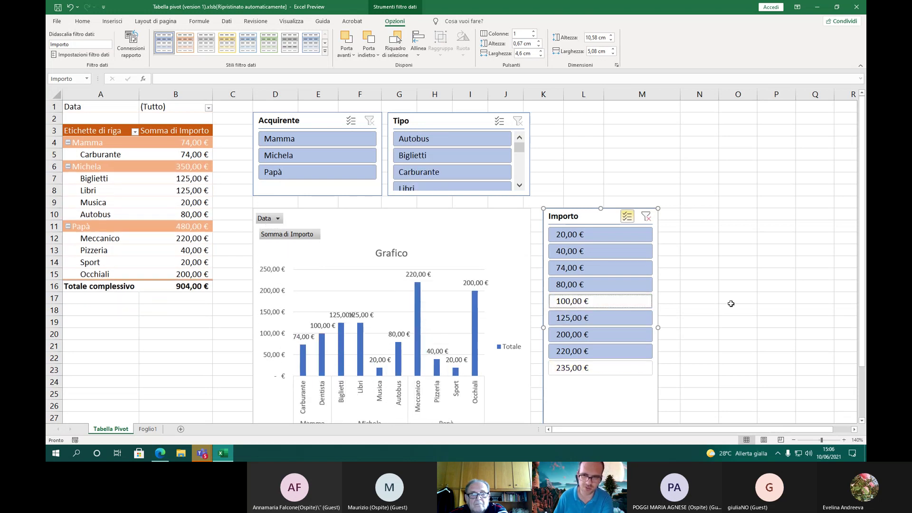
pyautogui.click(640, 269)
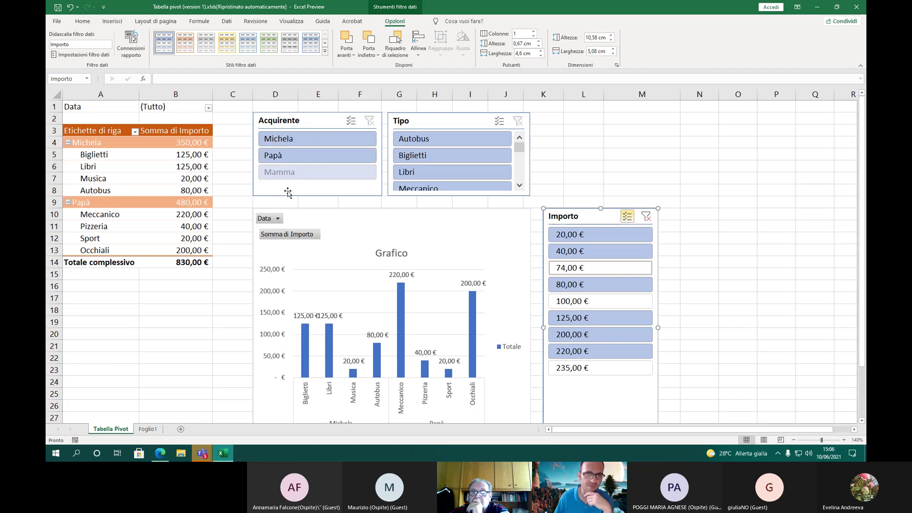
# Check the available and excluded entries in the Tipo slicer, and clear the Importo slicer's filter
pyautogui.moveTo(519, 149); pyautogui.dragTo(520, 181)
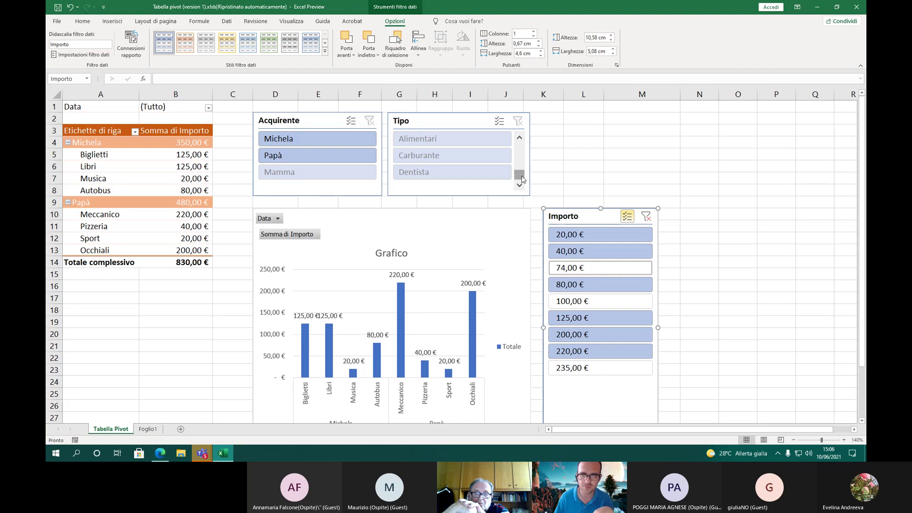
pyautogui.moveTo(520, 173); pyautogui.dragTo(527, 144)
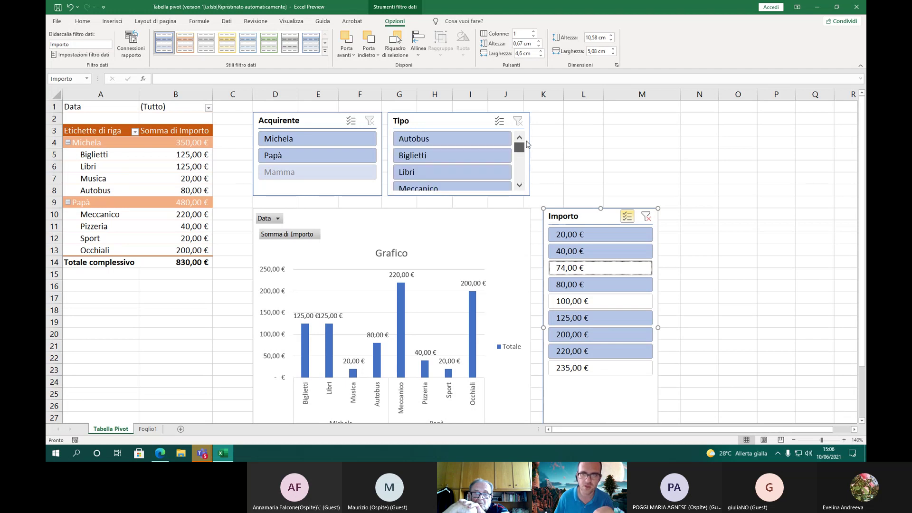
pyautogui.click(646, 217)
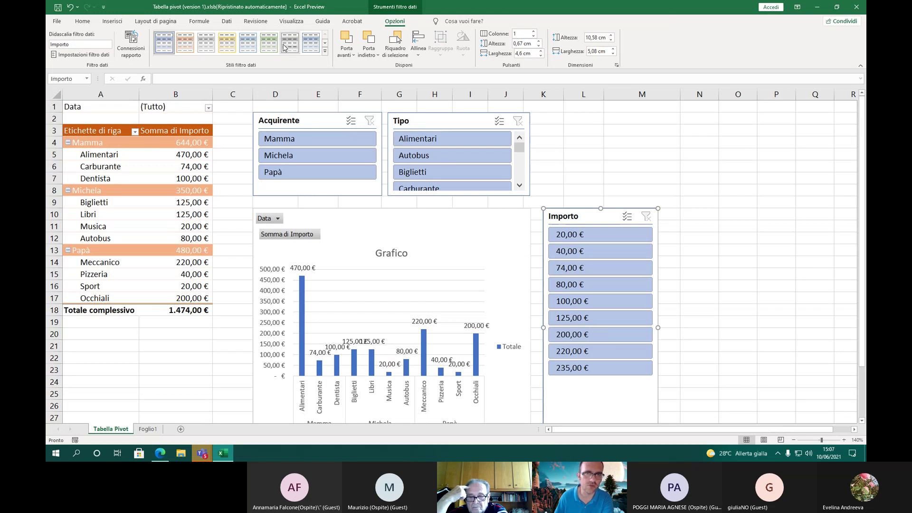
pyautogui.click(419, 55)
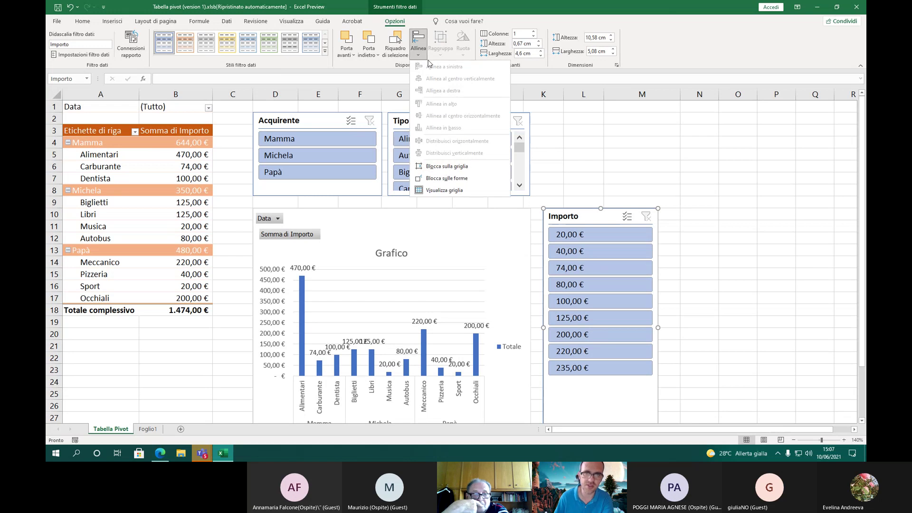
pyautogui.click(419, 56)
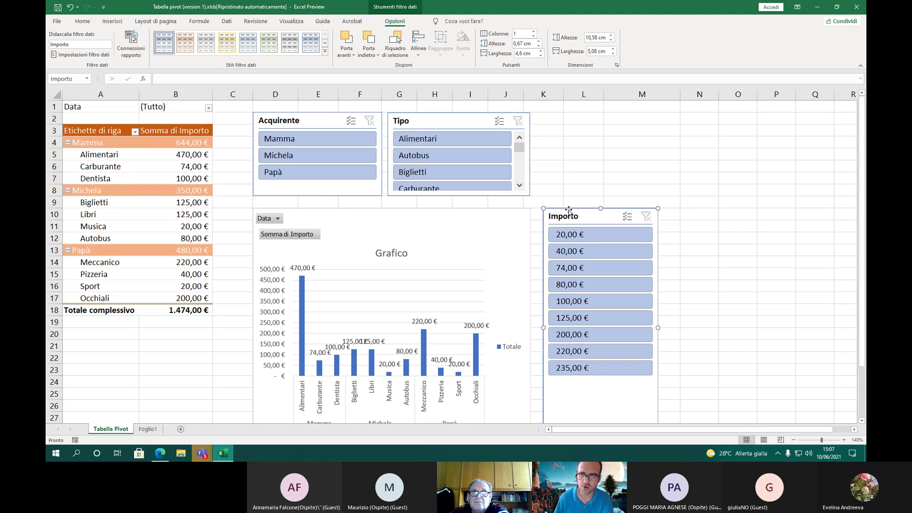
# Try moving the Importo slicer slightly higher and farther from the pivot chart, and undo the move
pyautogui.click(583, 178)
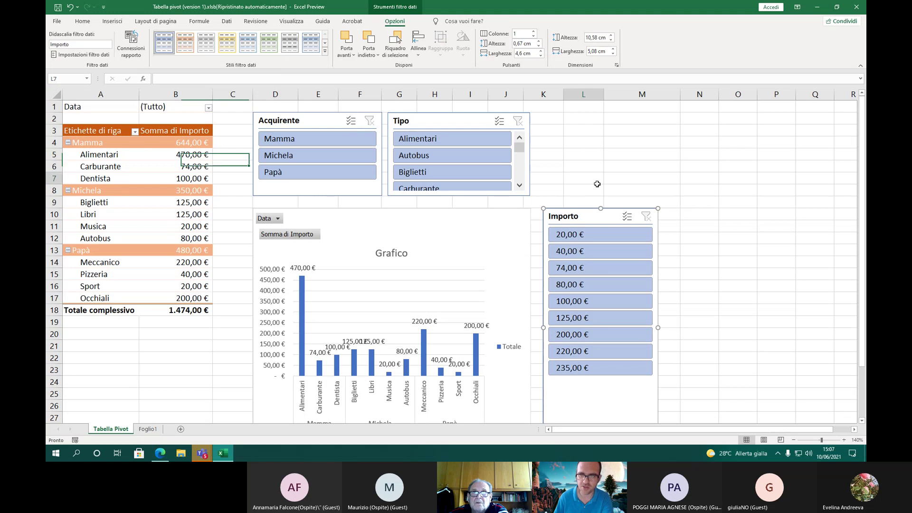
pyautogui.click(481, 115)
pyautogui.click(345, 113)
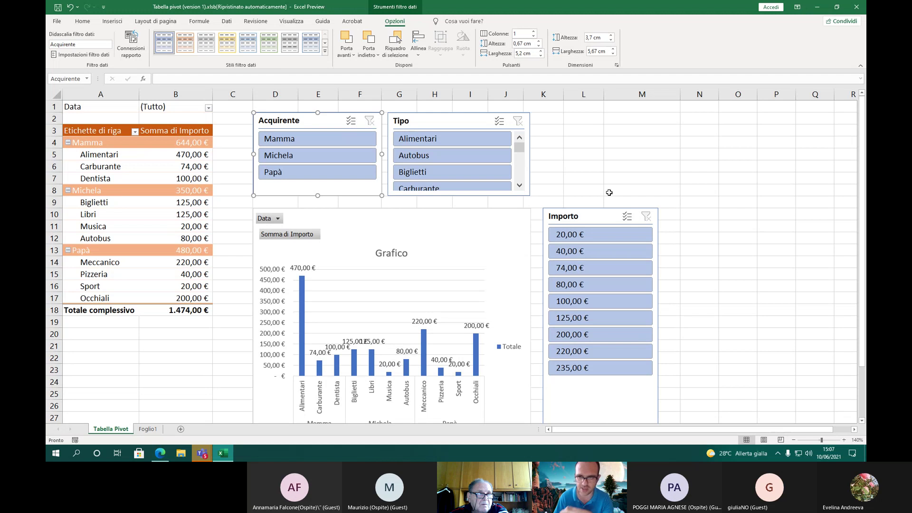
pyautogui.click(601, 207)
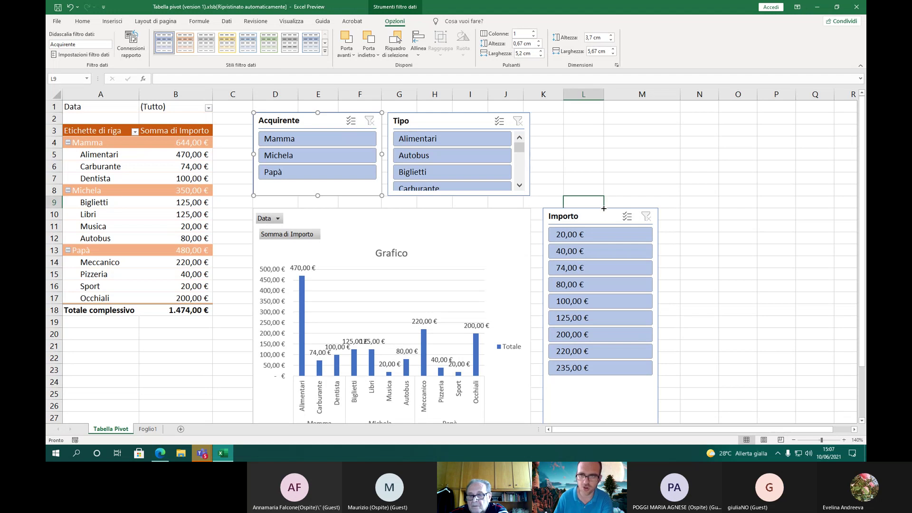
pyautogui.moveTo(612, 209); pyautogui.dragTo(627, 190)
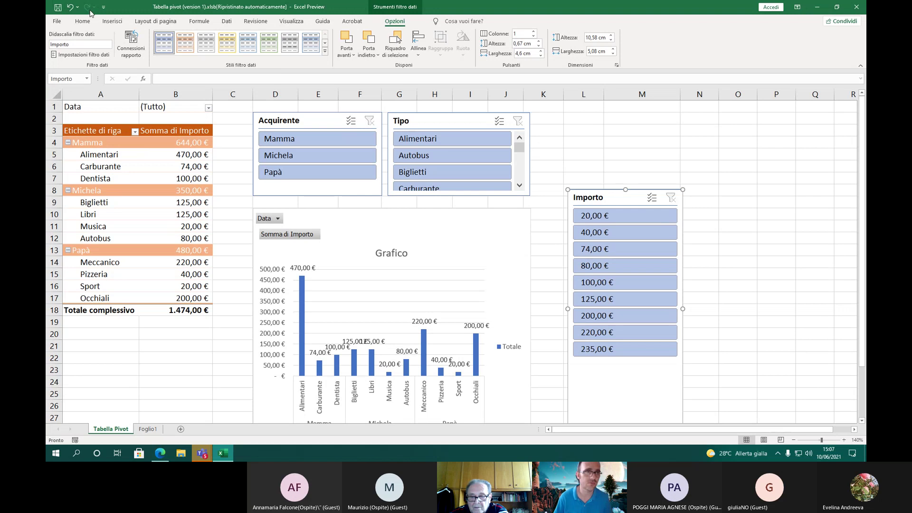
pyautogui.click(70, 8)
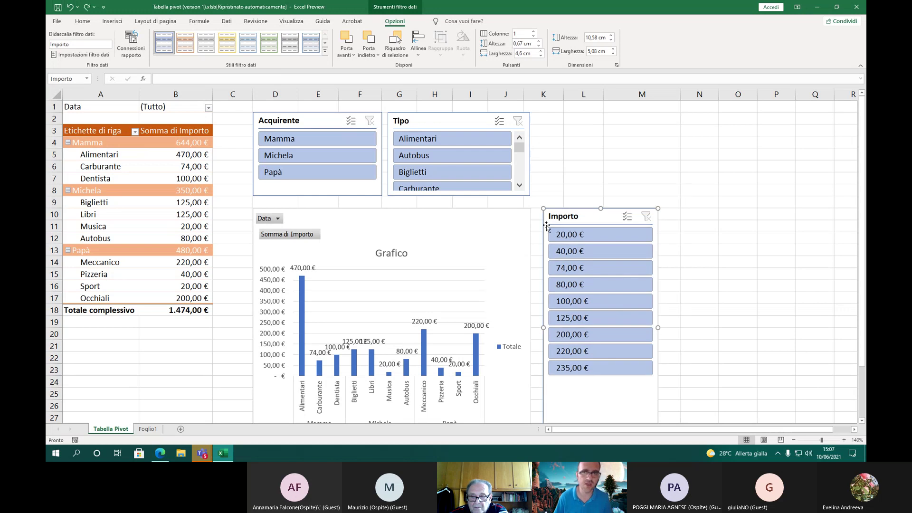
# Turn on Blocca sulla griglia for the Importo slicer and shift the slicer slightly away from the chart
pyautogui.click(586, 202)
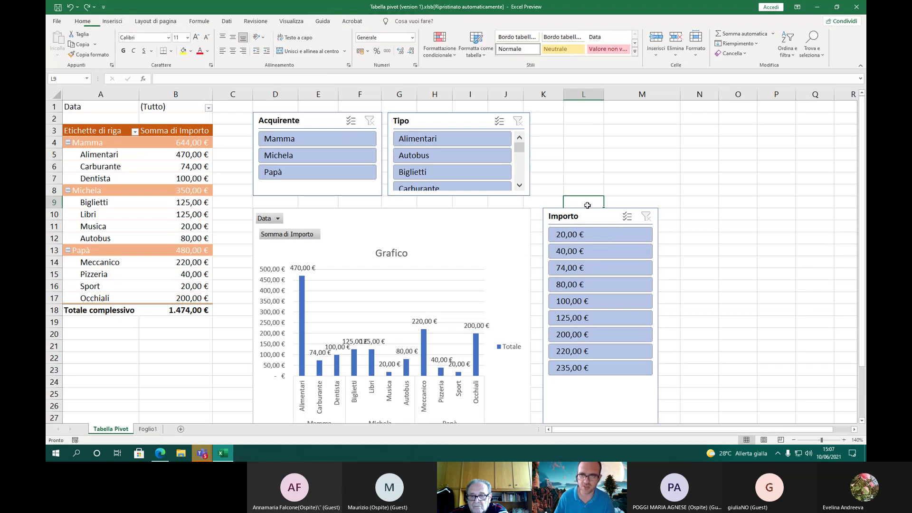
pyautogui.click(615, 209)
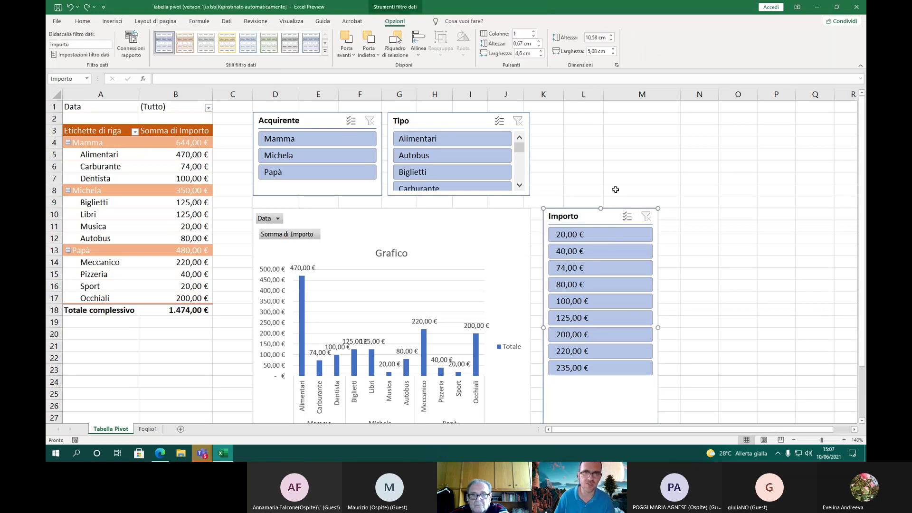
pyautogui.click(418, 52)
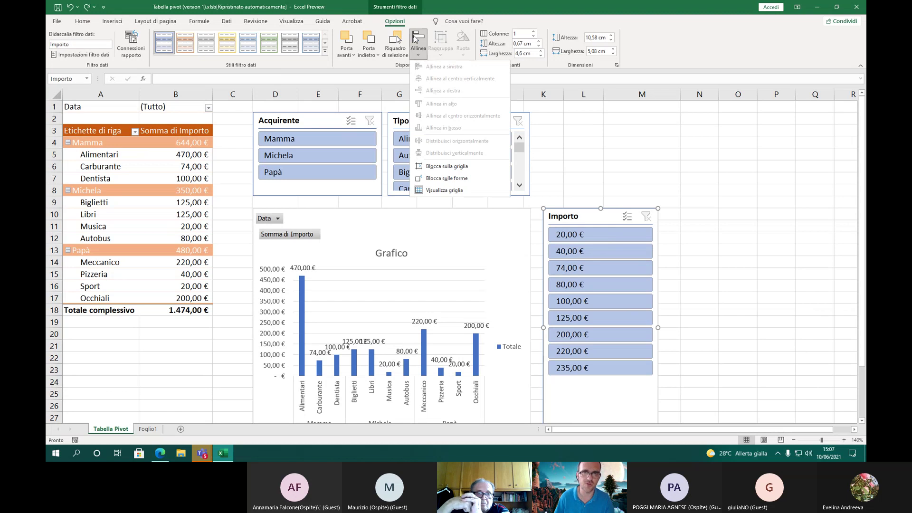
pyautogui.click(432, 166)
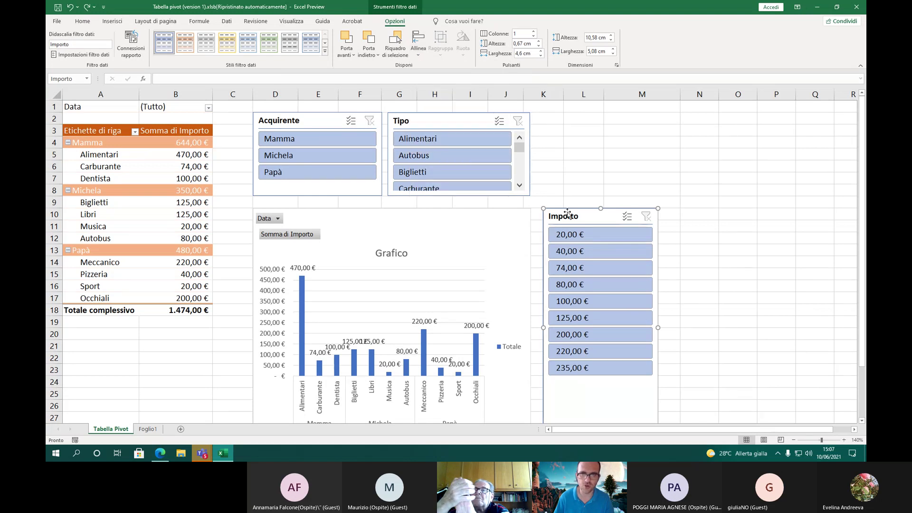
pyautogui.moveTo(571, 210)
pyautogui.mouseDown()
pyautogui.moveTo(626, 203)
pyautogui.moveTo(538, 216)
pyautogui.moveTo(572, 213)
pyautogui.mouseUp()
# Turn on Blocca sulle forme and move the Importo slicer slightly back towards the chart
pyautogui.click(418, 44)
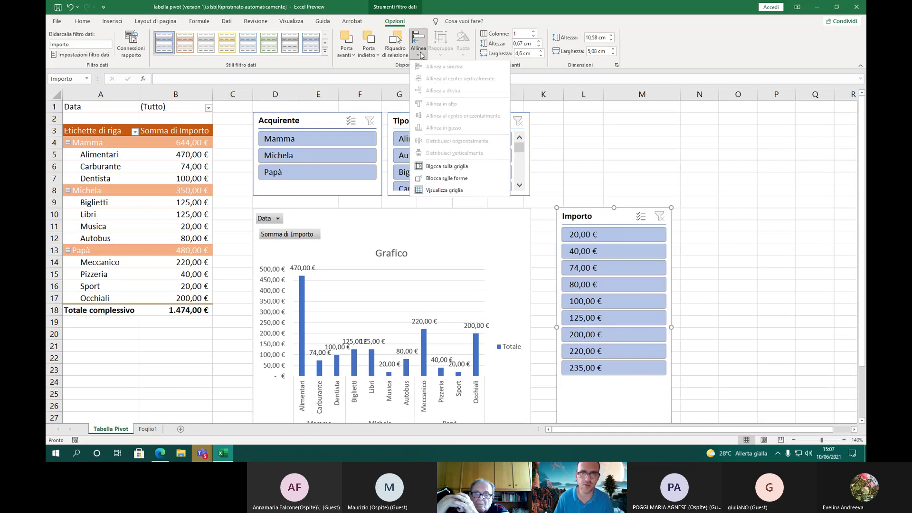
pyautogui.click(429, 179)
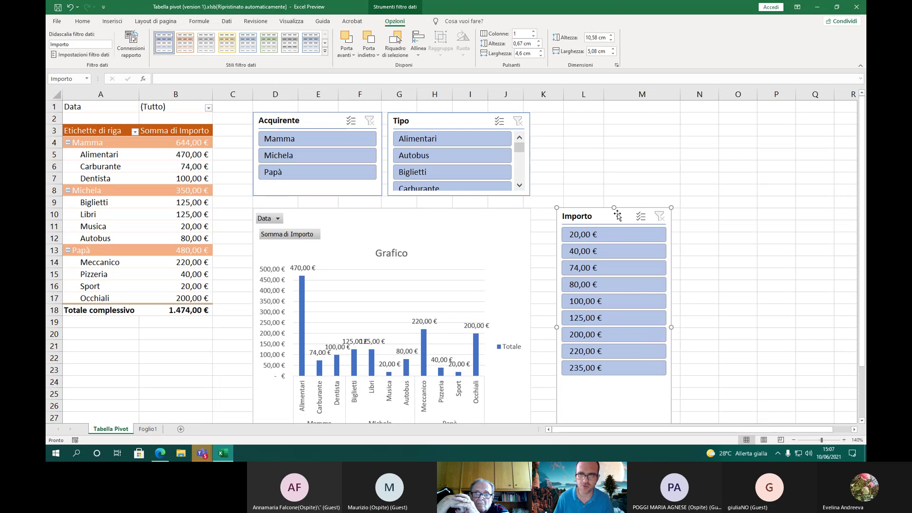
pyautogui.moveTo(617, 211)
pyautogui.mouseDown()
pyautogui.moveTo(603, 211)
pyautogui.moveTo(610, 214)
pyautogui.mouseUp()
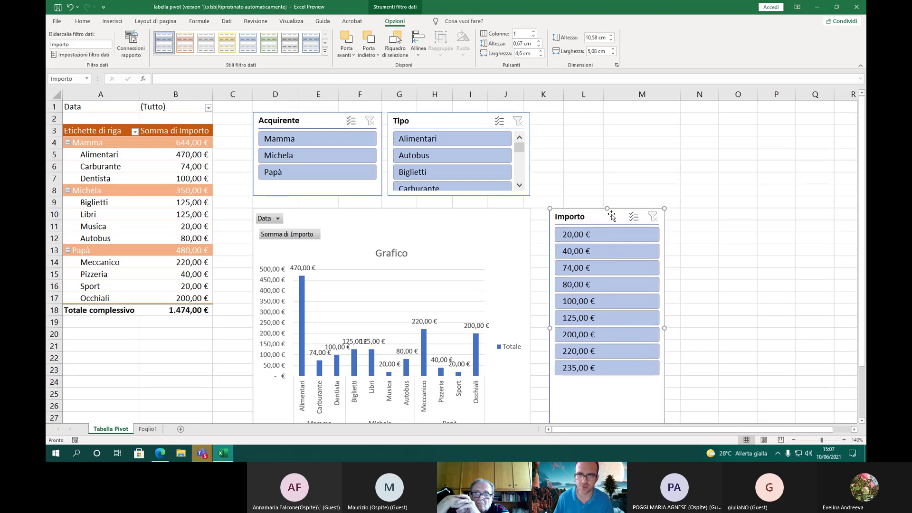
# Turn off both Blocca sulle forme and Blocca sulla griglia
pyautogui.click(423, 57)
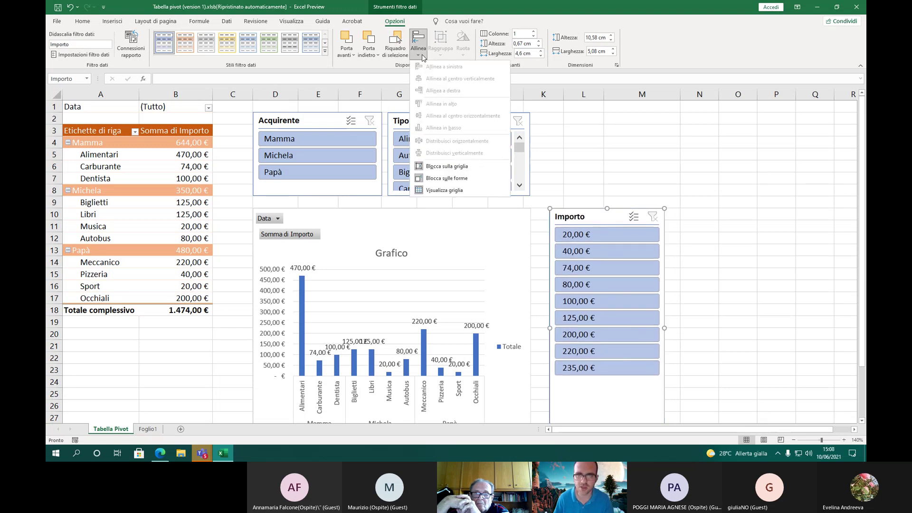
pyautogui.click(420, 179)
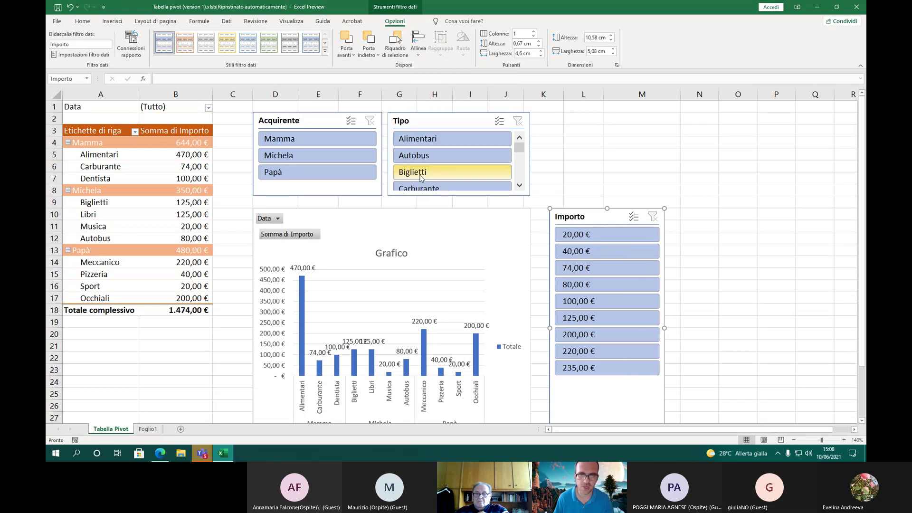
pyautogui.click(421, 60)
pyautogui.click(418, 166)
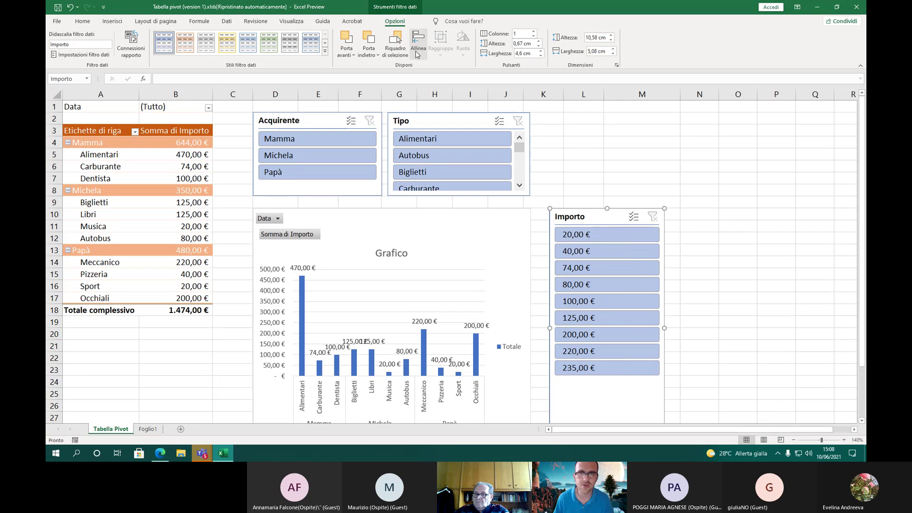
# Move the Importo slicer slightly closer to the chart without snapping, and toggle Blocca sulle forme
pyautogui.click(419, 52)
pyautogui.click(418, 52)
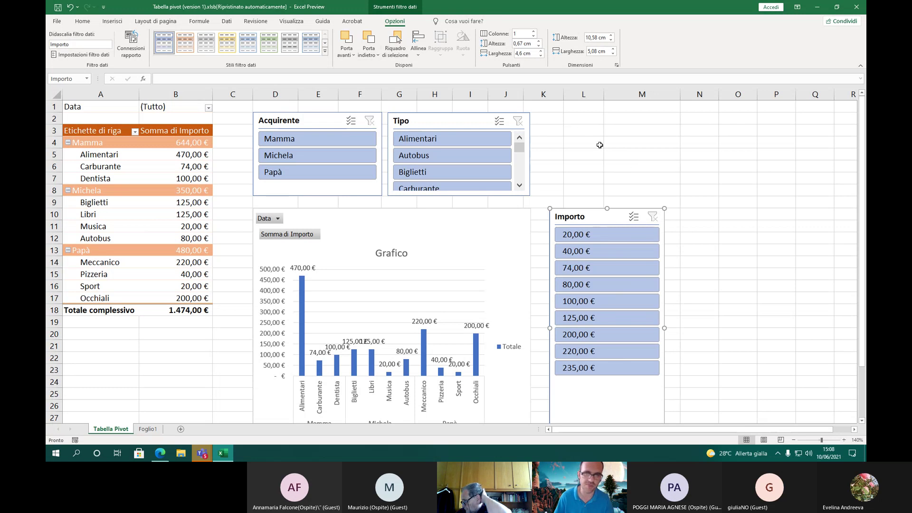
pyautogui.moveTo(584, 208)
pyautogui.mouseDown()
pyautogui.moveTo(608, 206)
pyautogui.moveTo(581, 209)
pyautogui.mouseUp()
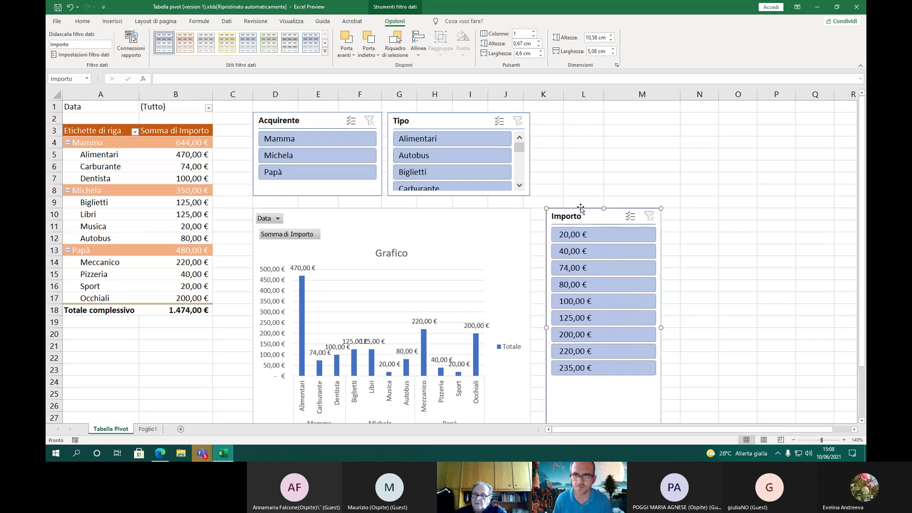
pyautogui.click(418, 47)
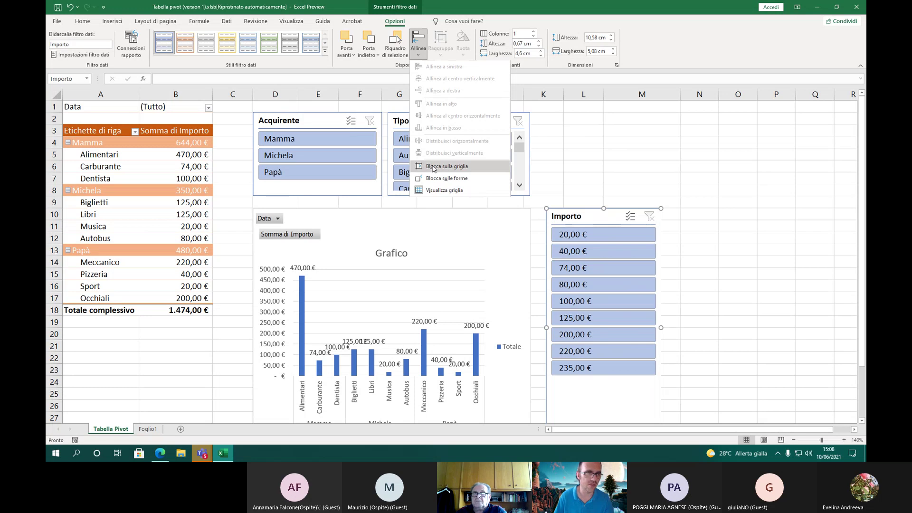
pyautogui.click(441, 182)
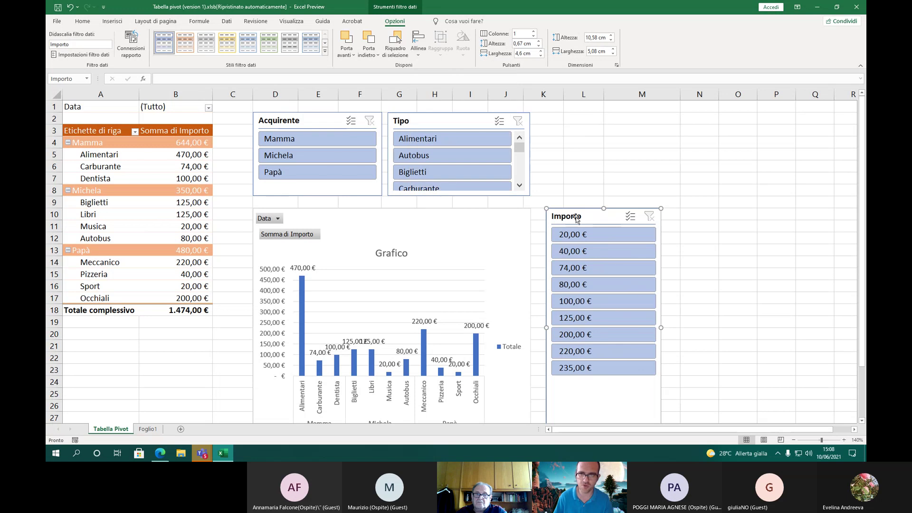
# Reselect the Importo slicer and refresh its data
pyautogui.click(594, 193)
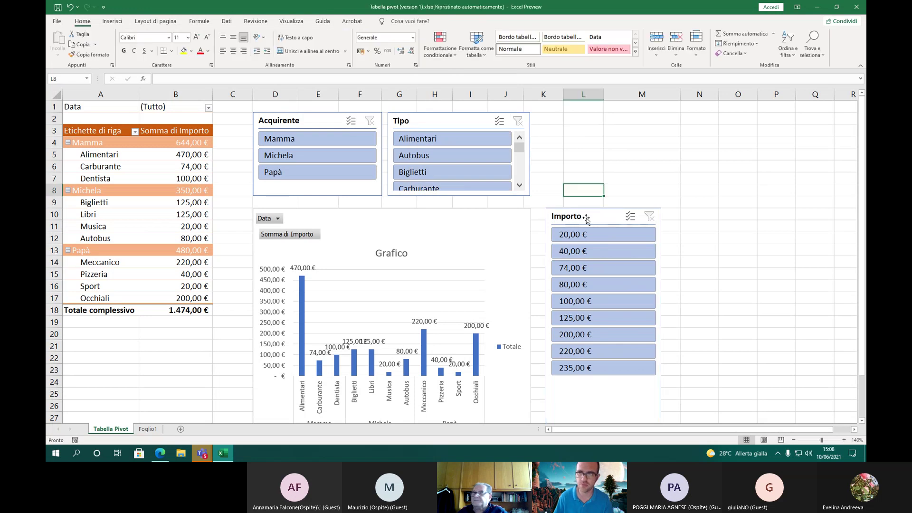
pyautogui.click(586, 219)
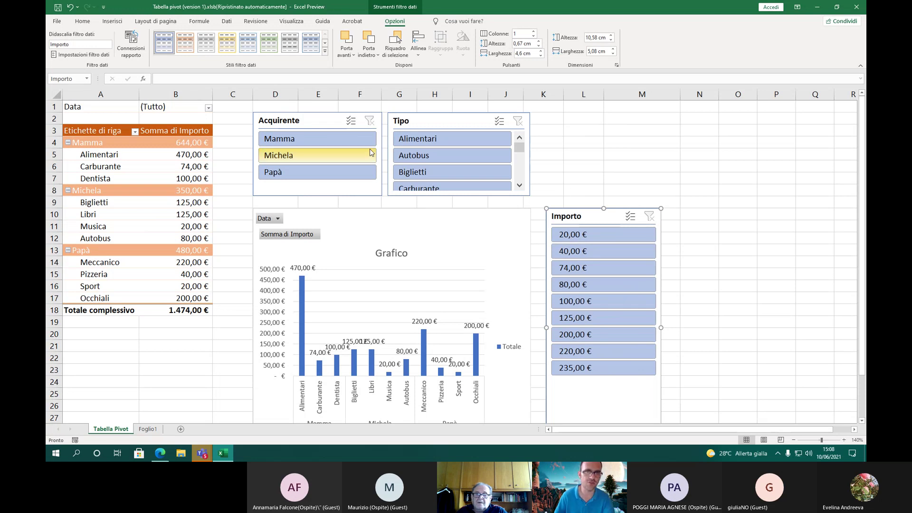
pyautogui.rightClick(596, 216)
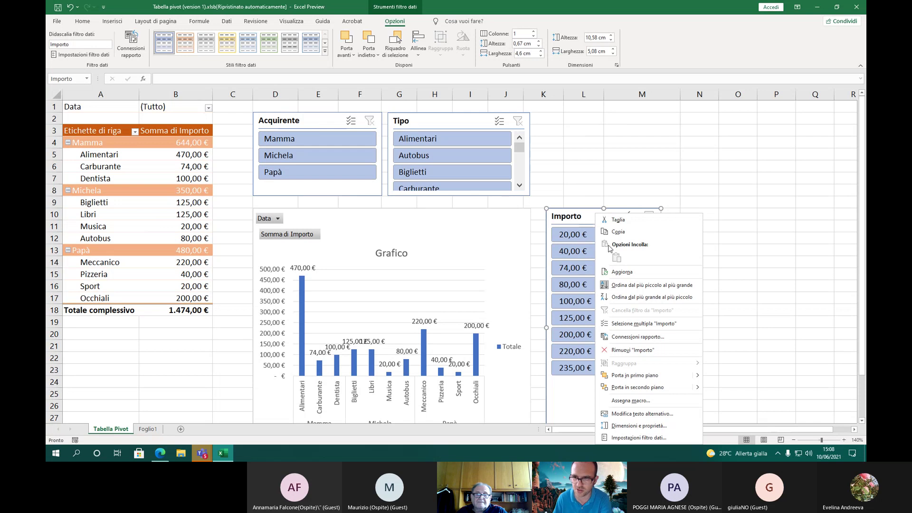
pyautogui.click(628, 276)
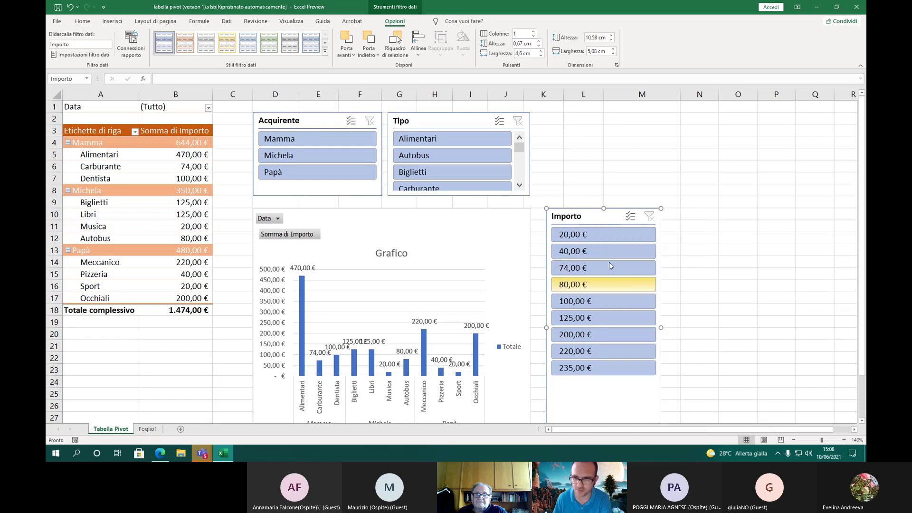
# Change the Importo slicer's caption to Spese in its settings, keeping the header displayed
pyautogui.rightClick(604, 215)
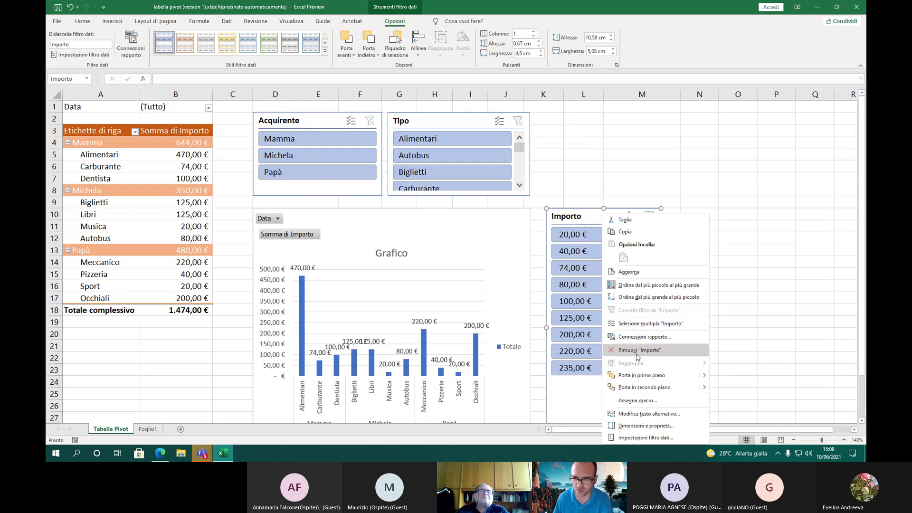
pyautogui.click(646, 439)
pyautogui.moveTo(638, 324); pyautogui.dragTo(407, 138)
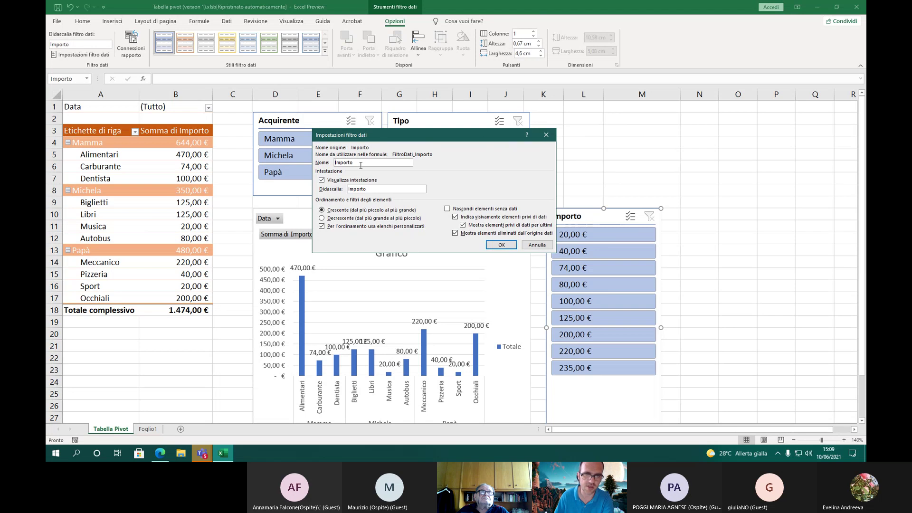
pyautogui.moveTo(361, 162); pyautogui.dragTo(321, 157)
pyautogui.moveTo(364, 189); pyautogui.dragTo(339, 189)
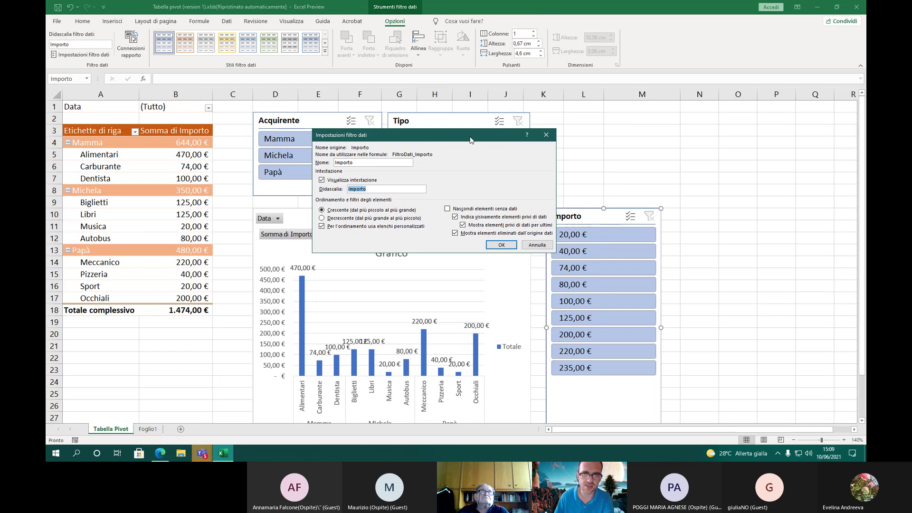
pyautogui.moveTo(470, 139); pyautogui.dragTo(439, 150)
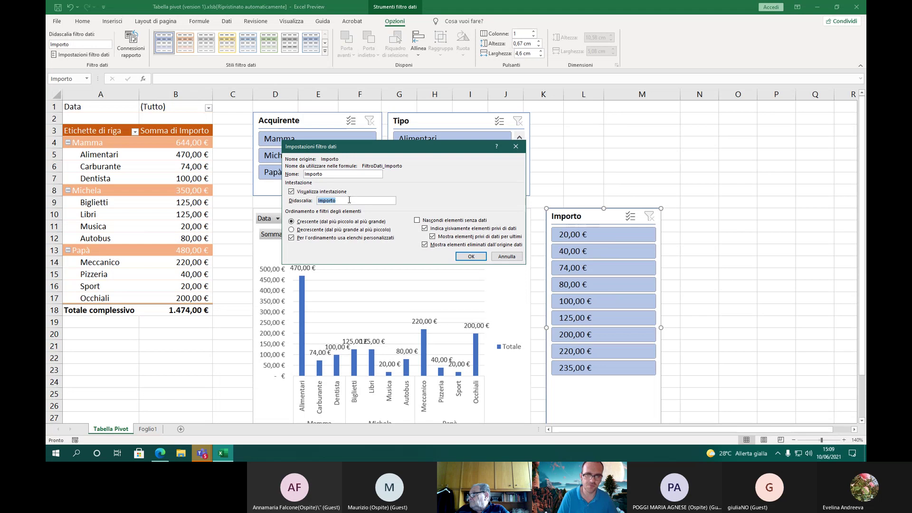
pyautogui.write('Spese')
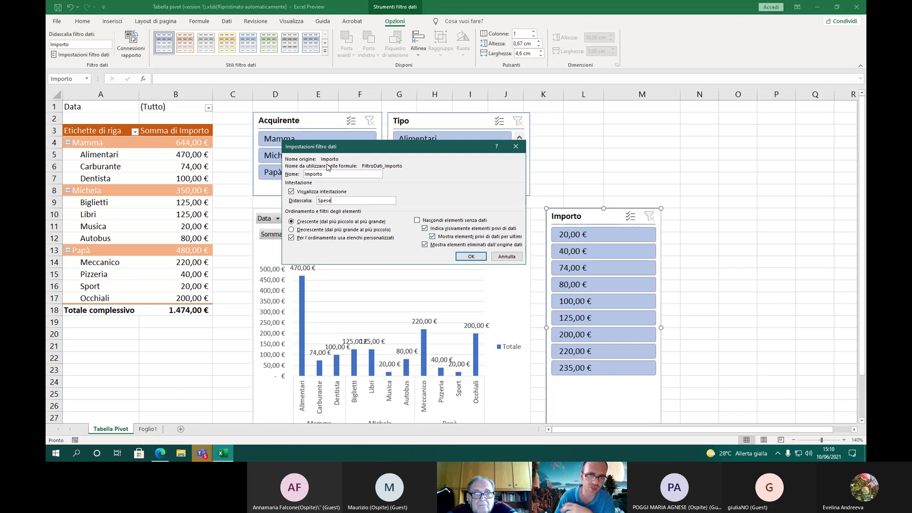
pyautogui.click(312, 192)
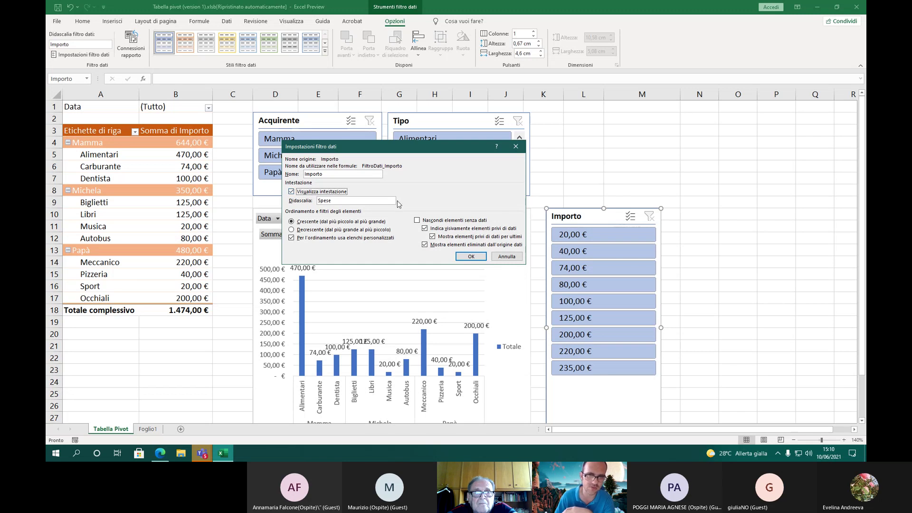
pyautogui.click(336, 200)
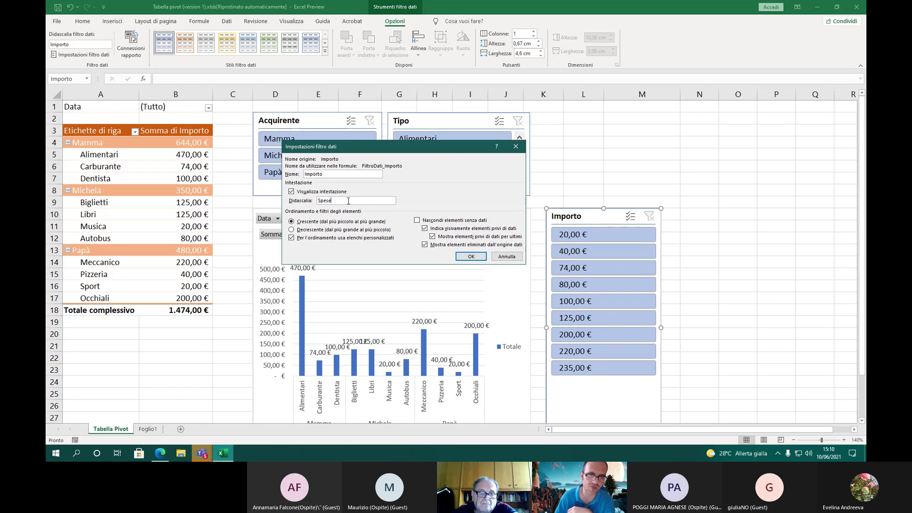
pyautogui.click(467, 257)
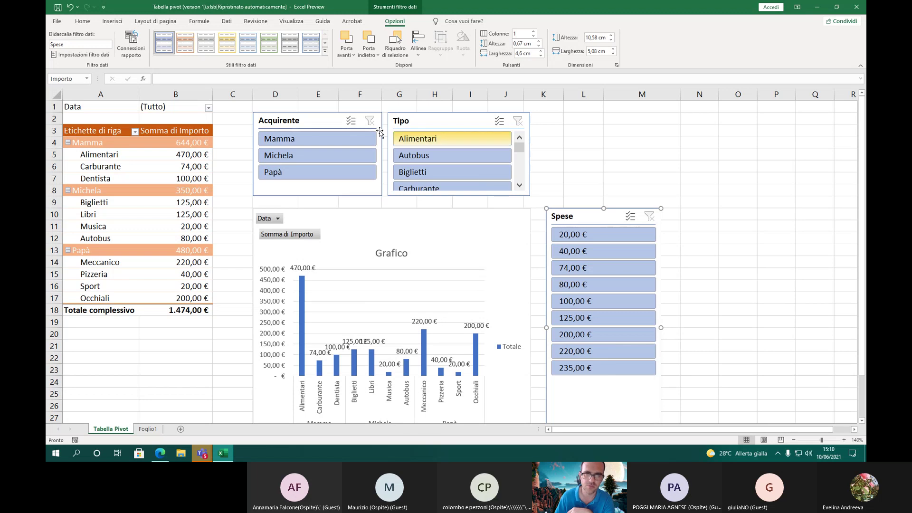
# Hide the header of the Spese slicer by disabling Visualizza intestazione in its settings
pyautogui.click(284, 122)
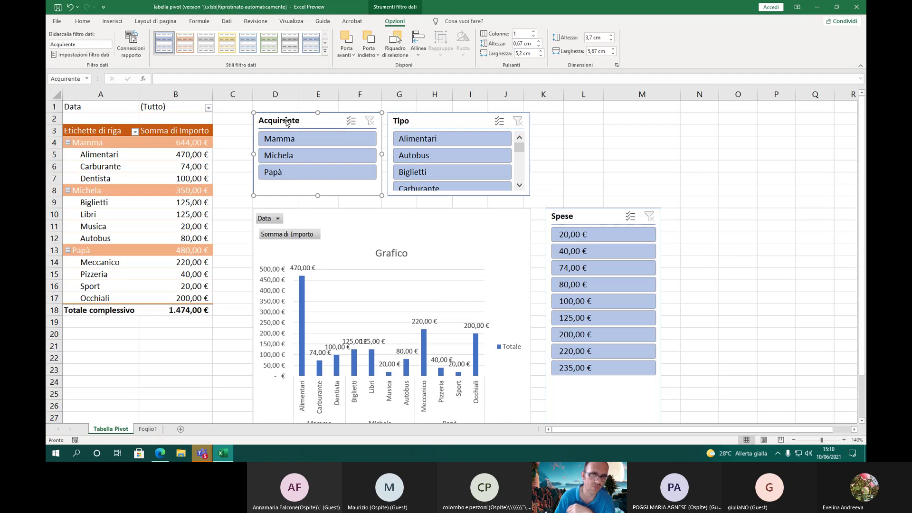
pyautogui.click(411, 121)
pyautogui.click(583, 206)
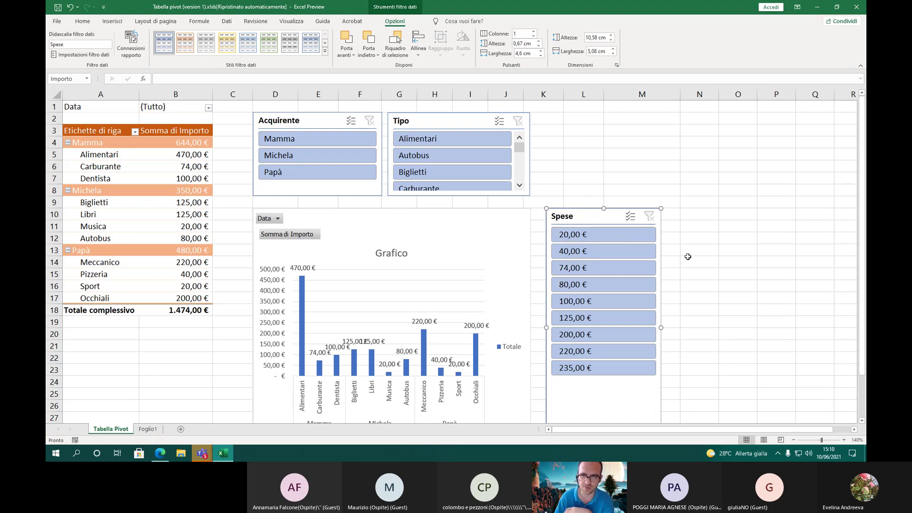
pyautogui.rightClick(558, 217)
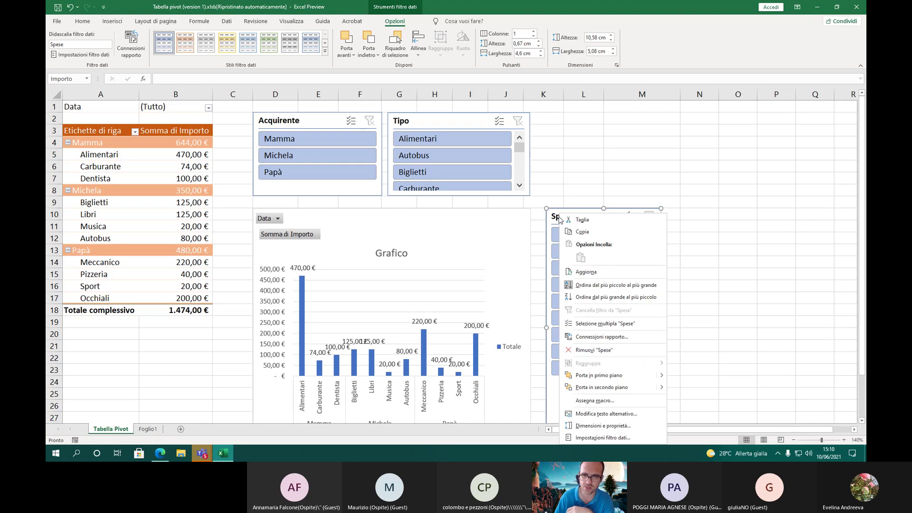
pyautogui.click(584, 438)
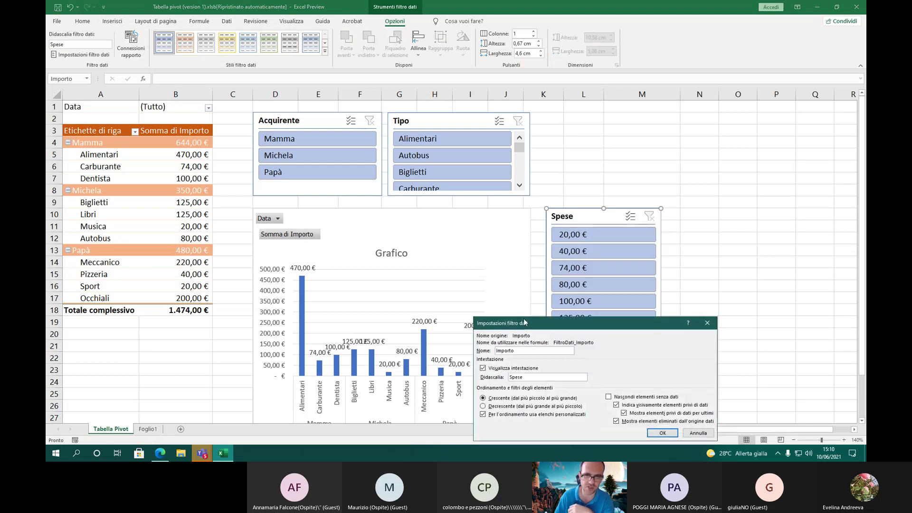
pyautogui.moveTo(524, 322); pyautogui.dragTo(322, 130)
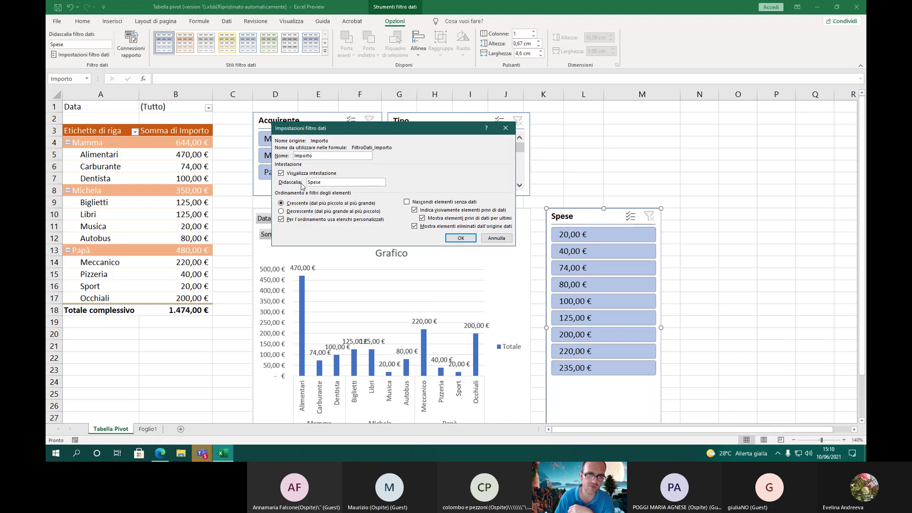
pyautogui.doubleClick(321, 183)
pyautogui.click(327, 183)
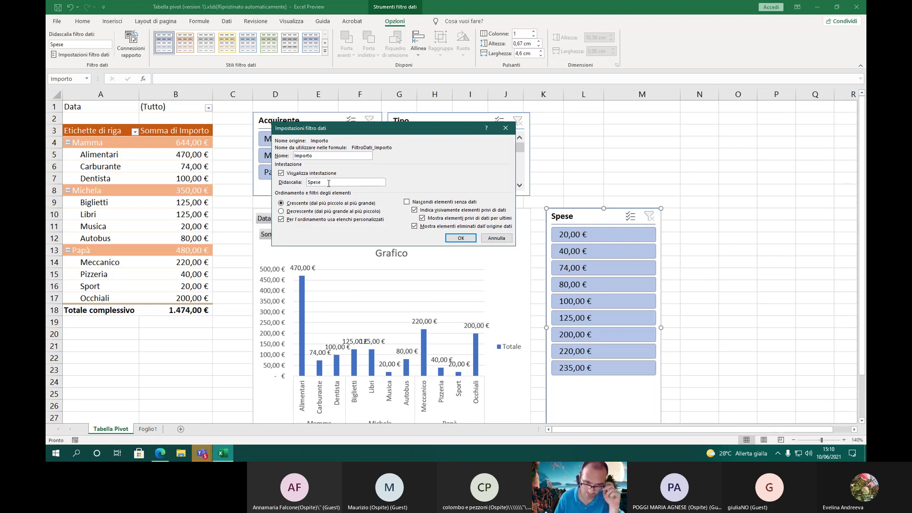
pyautogui.click(281, 174)
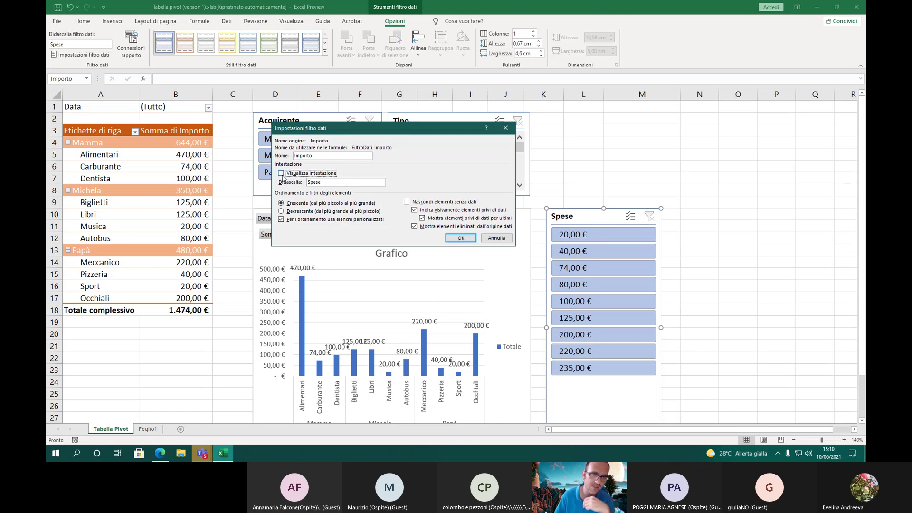
pyautogui.click(461, 238)
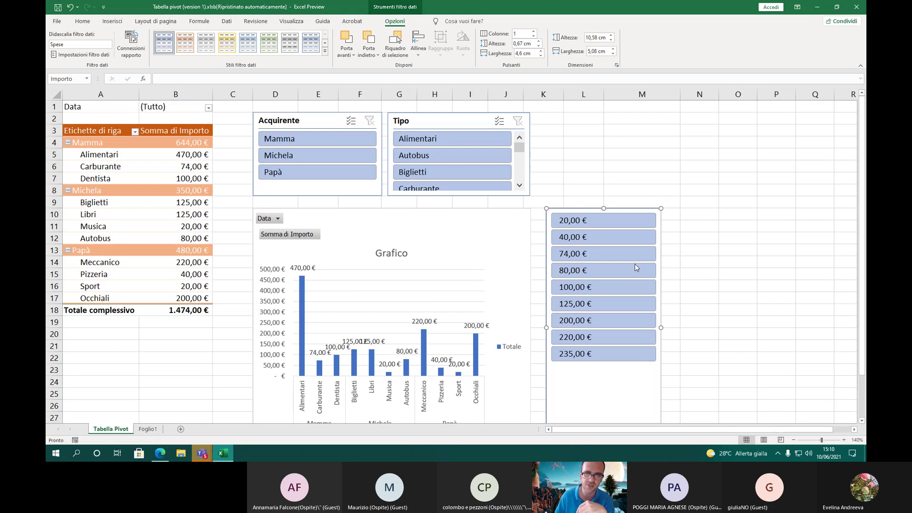
# Show the Spese slicer's header again by enabling Visualizza intestazione in its settings
pyautogui.rightClick(609, 394)
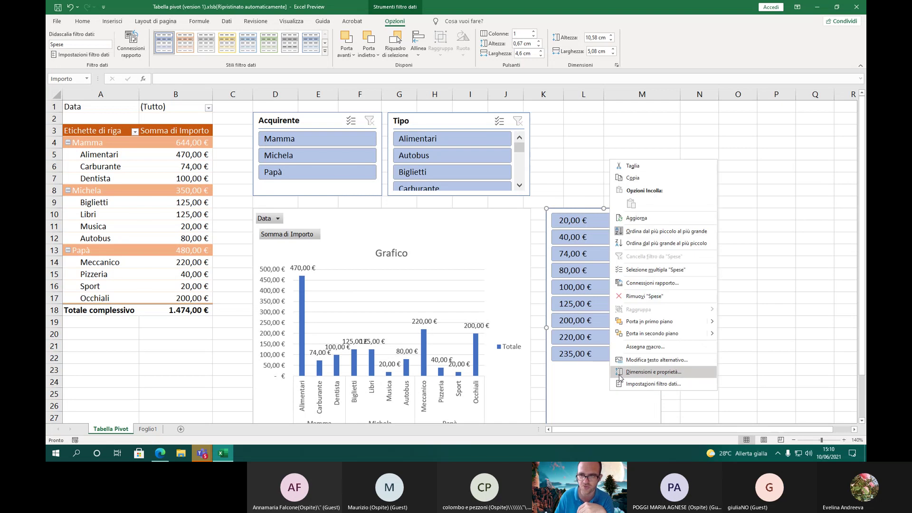
pyautogui.click(622, 384)
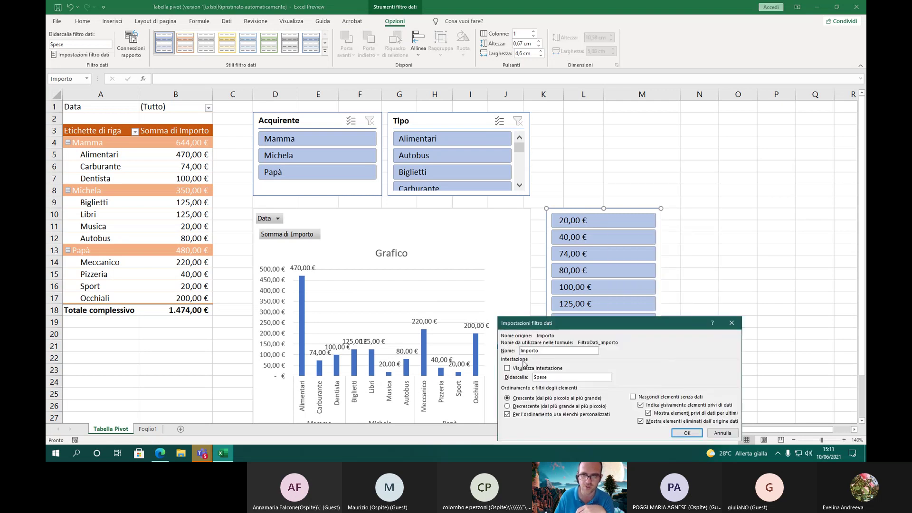
pyautogui.moveTo(520, 331); pyautogui.dragTo(312, 155)
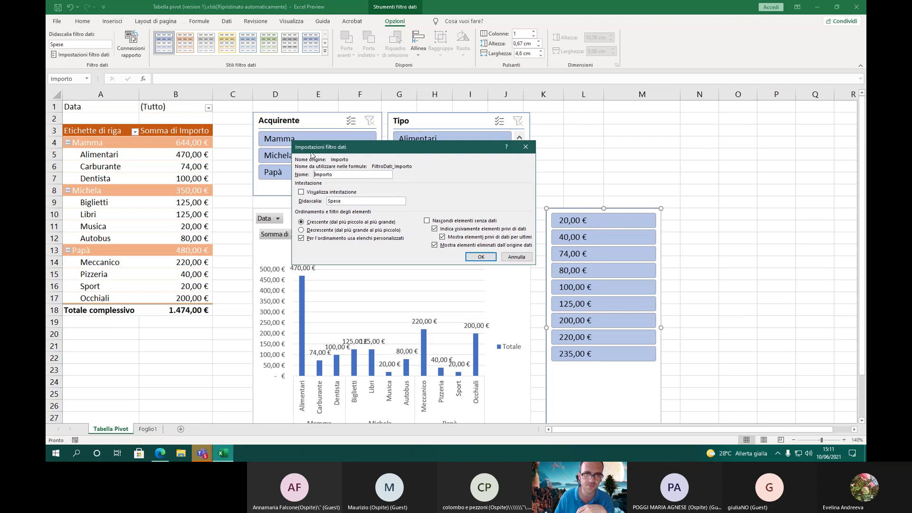
pyautogui.click(320, 192)
pyautogui.click(481, 256)
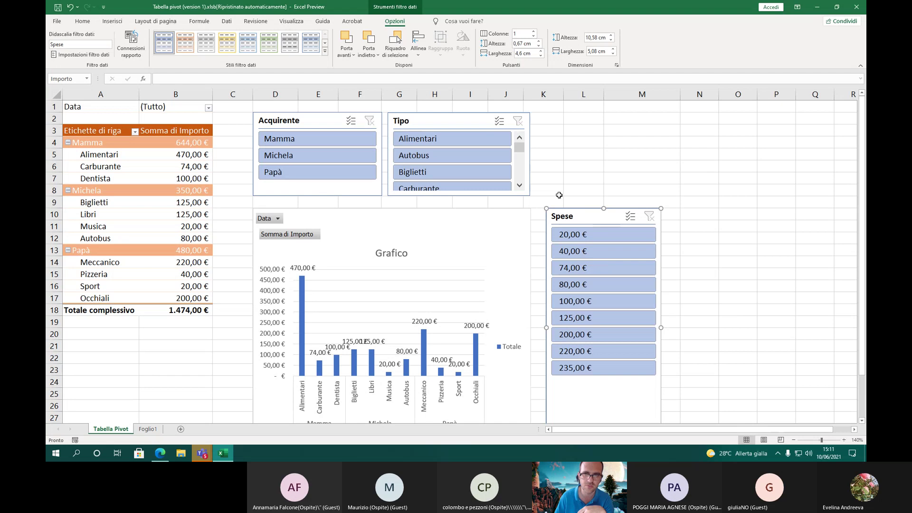
pyautogui.click(577, 190)
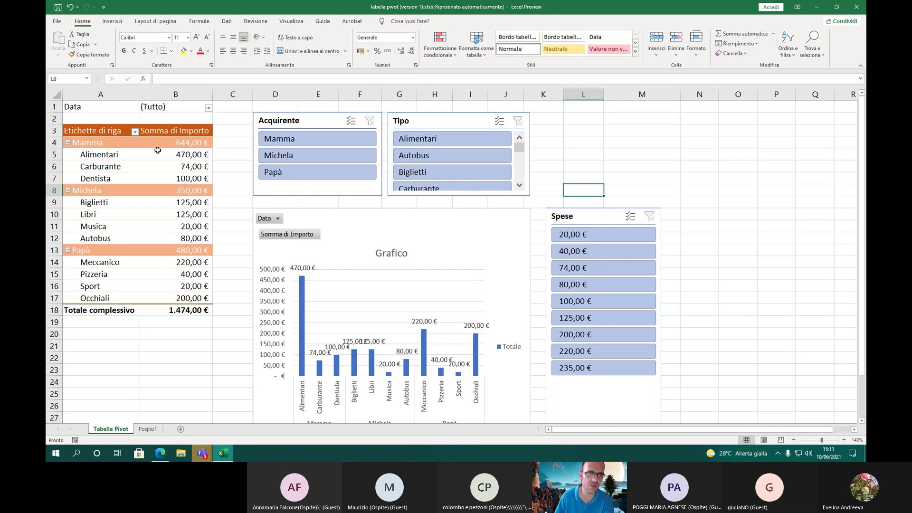
# Examine the pivot table, its row labels filter, the Acquirente slicer and the pivot chart's analysis tools
pyautogui.click(103, 157)
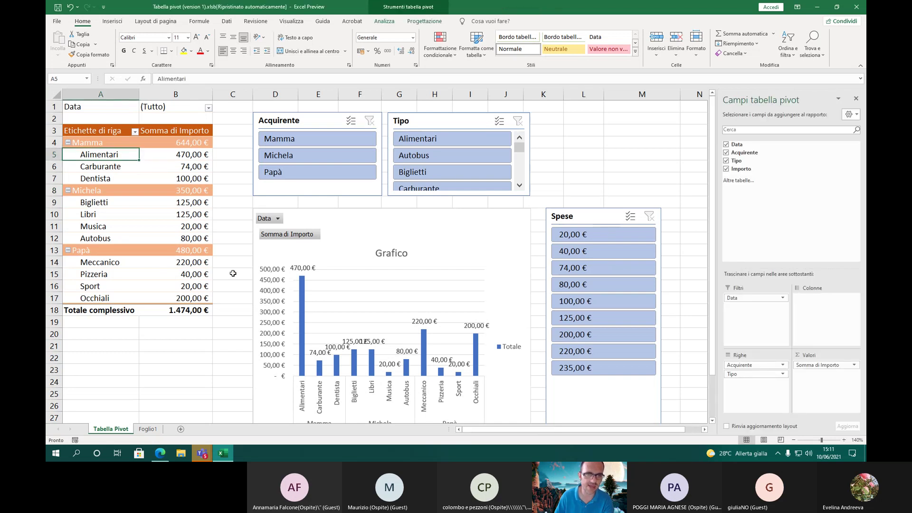
pyautogui.click(390, 236)
pyautogui.click(99, 157)
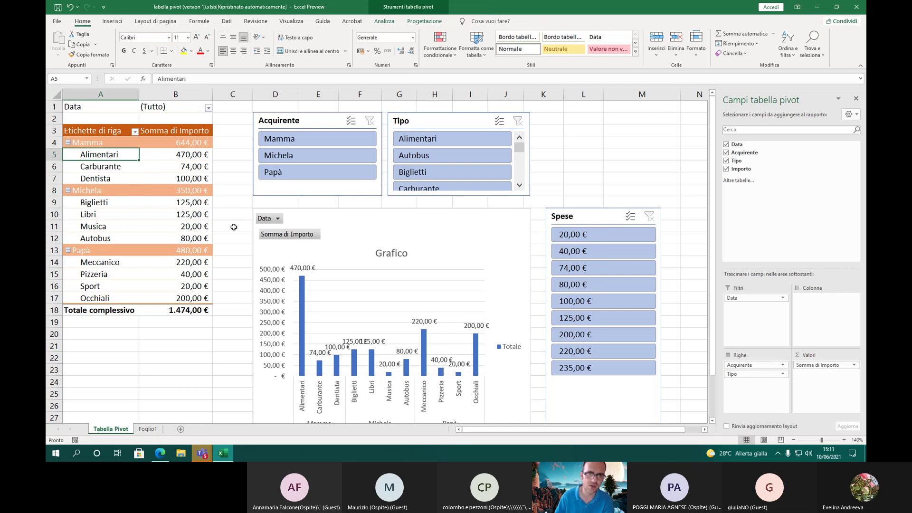
pyautogui.click(362, 235)
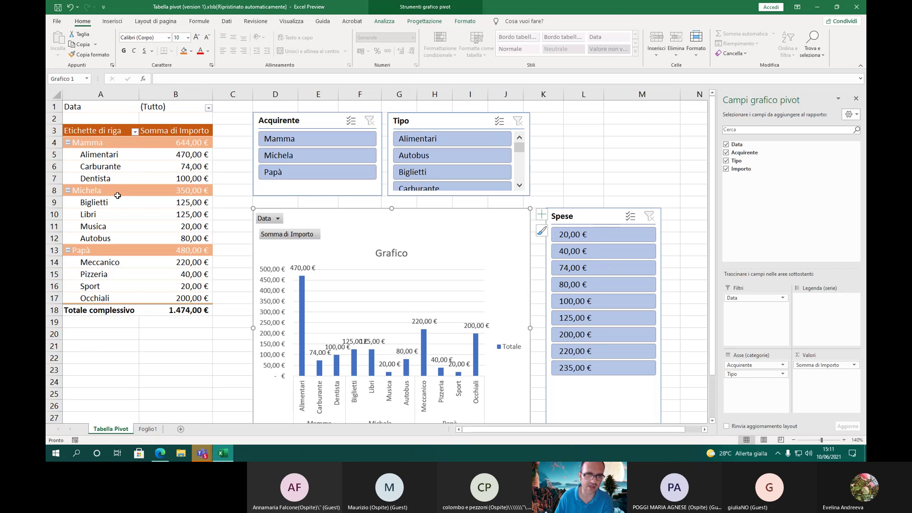
pyautogui.click(135, 133)
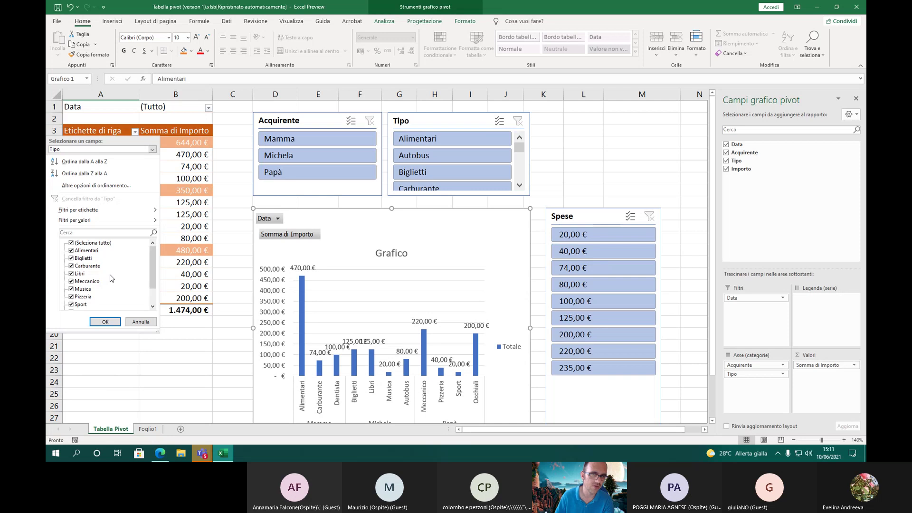
pyautogui.press('Escape')
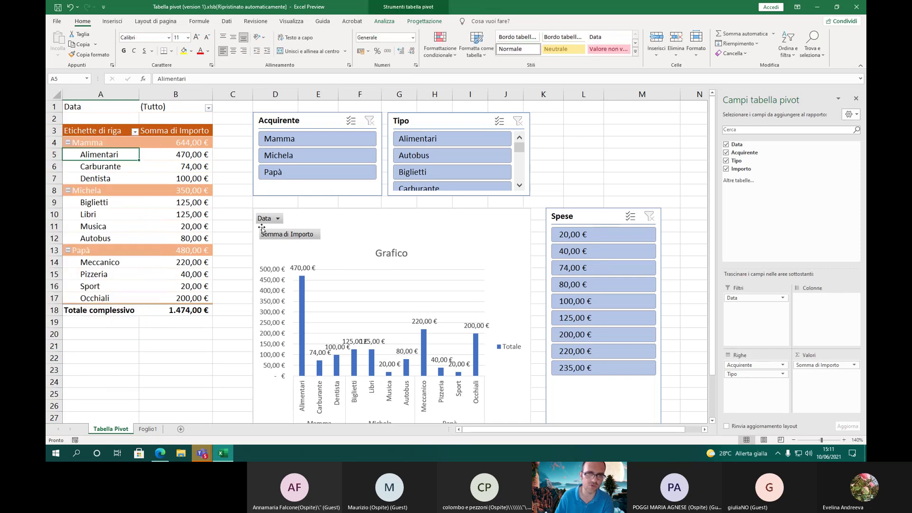
pyautogui.click(317, 118)
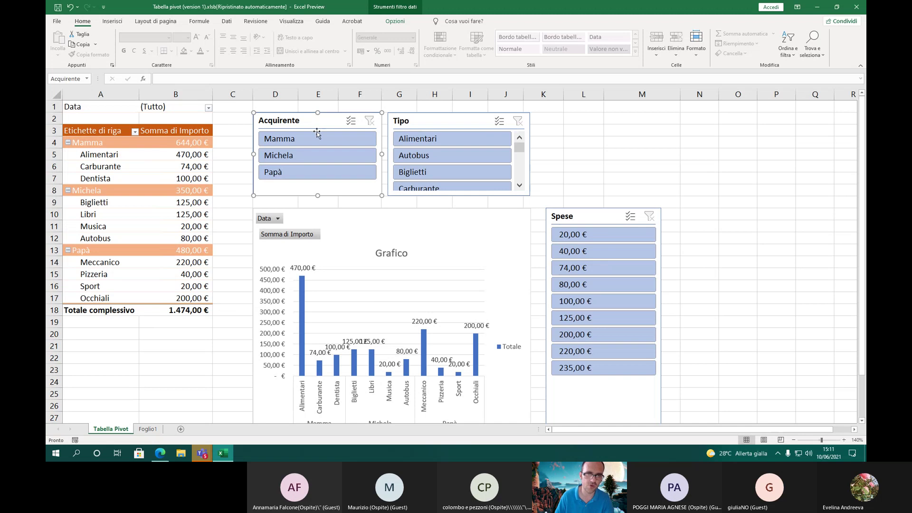
pyautogui.click(339, 226)
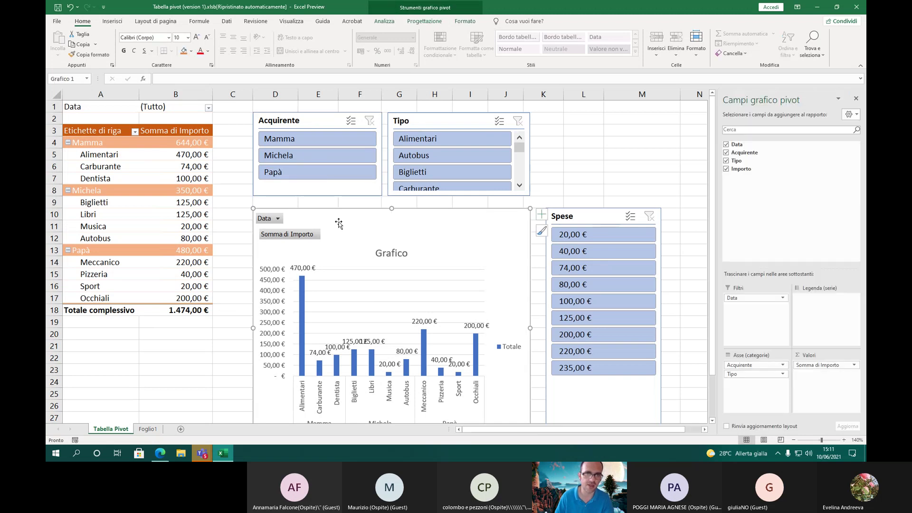
pyautogui.click(385, 21)
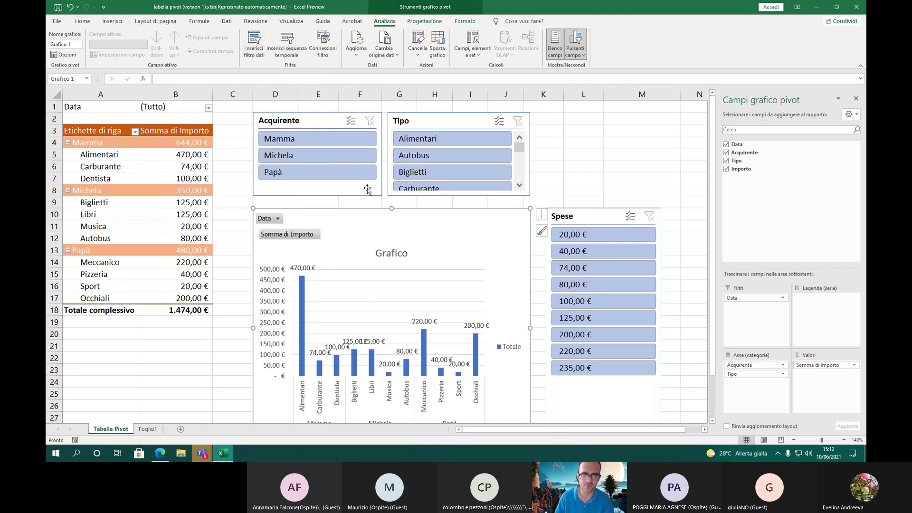
# Select the Tipo slicer, display its options and look through its whole list of items
pyautogui.click(480, 121)
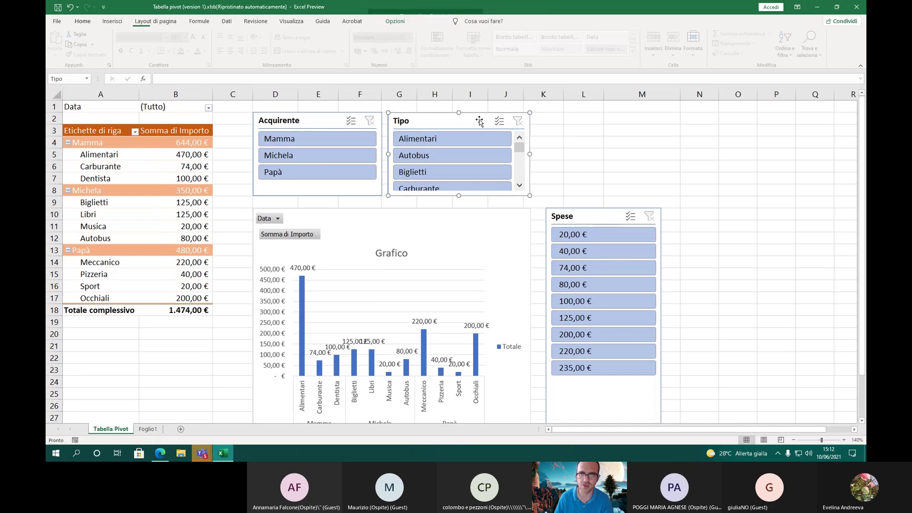
pyautogui.click(395, 21)
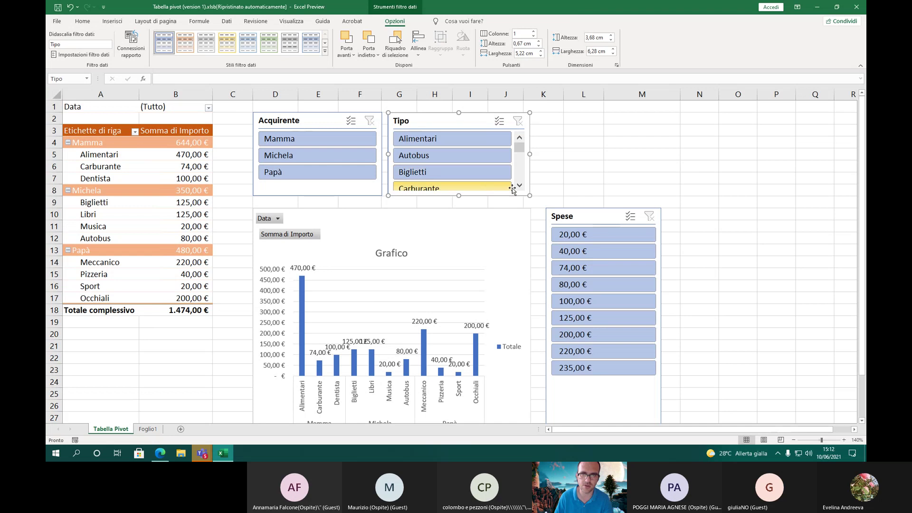
pyautogui.click(520, 186)
pyautogui.click(520, 186)
pyautogui.click(520, 186)
pyautogui.click(520, 185)
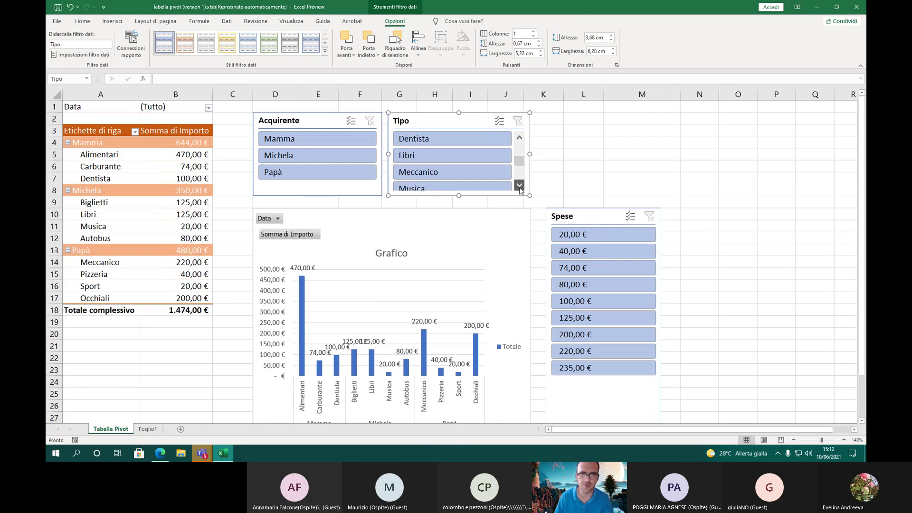
pyautogui.click(520, 186)
pyautogui.click(520, 186)
pyautogui.click(519, 185)
pyautogui.click(519, 185)
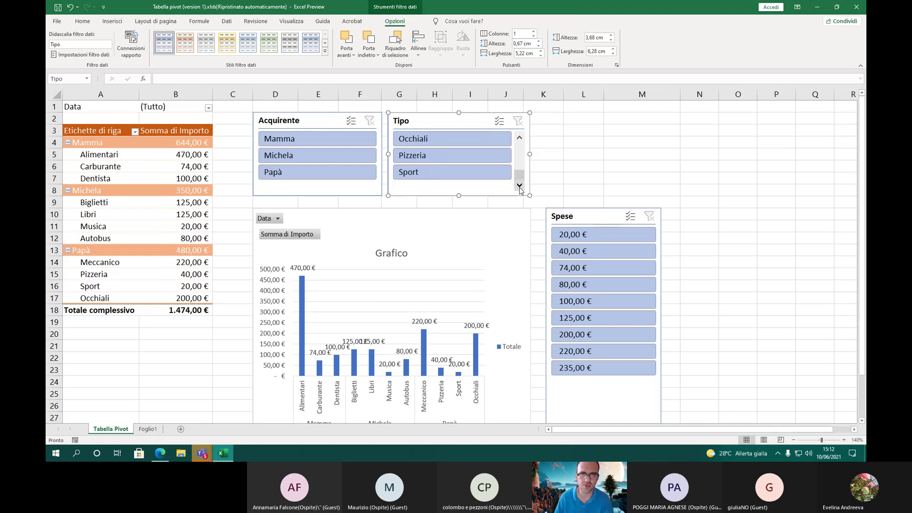
# Set the Tipo slicer to 11 columns and widen it to about 16.31 cm
pyautogui.click(521, 34)
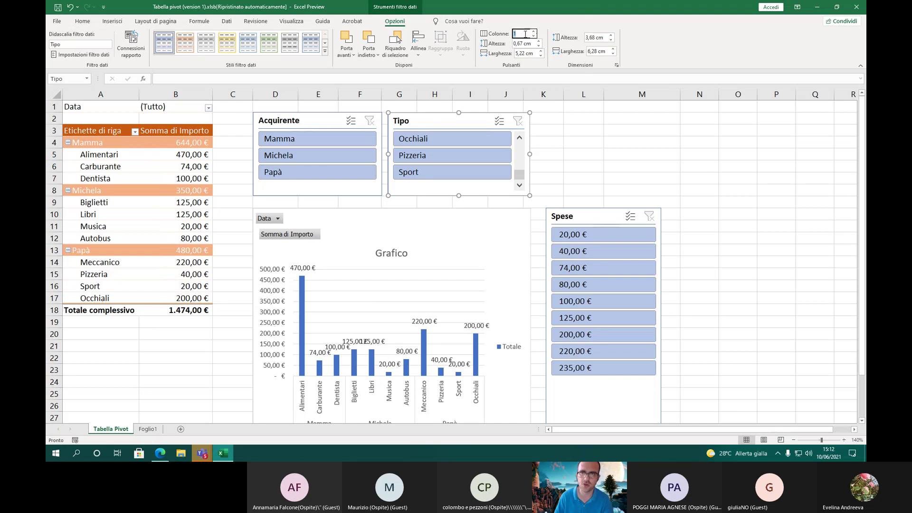
pyautogui.write('1')
pyautogui.press('Return')
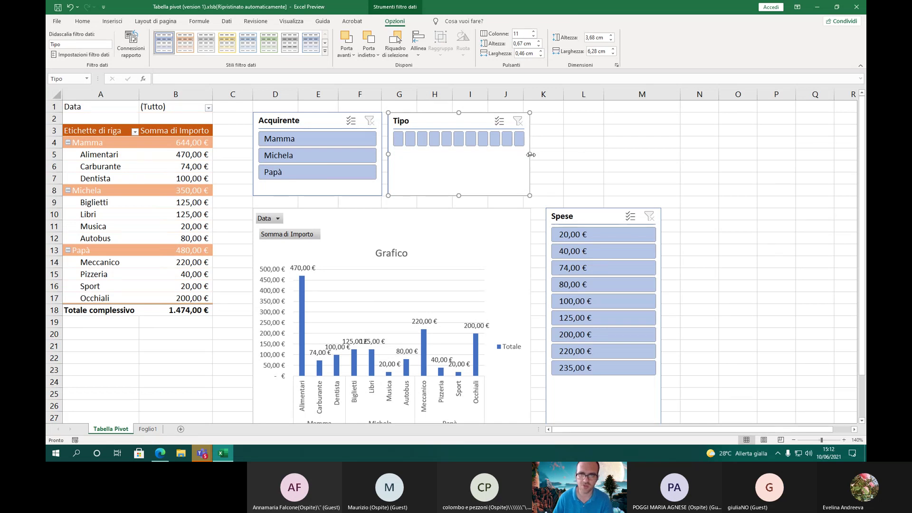
pyautogui.moveTo(527, 158); pyautogui.dragTo(831, 156)
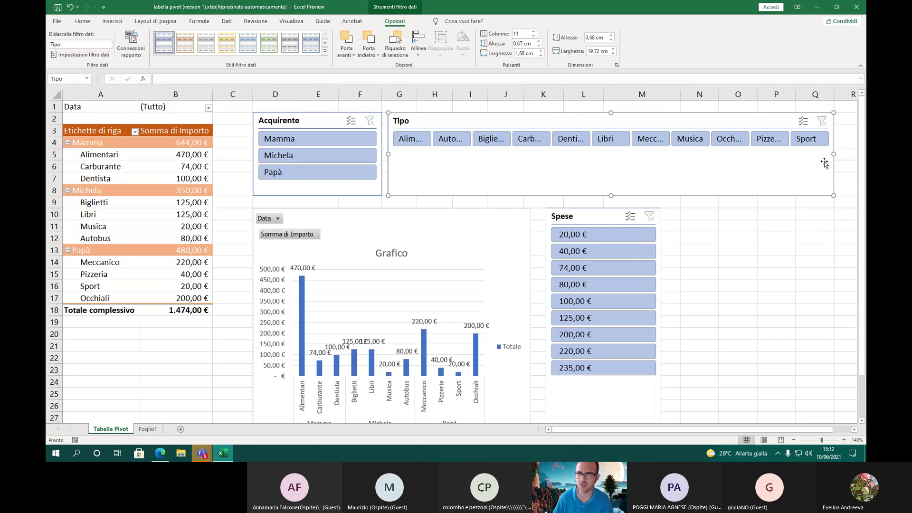
pyautogui.moveTo(833, 155); pyautogui.dragTo(771, 155)
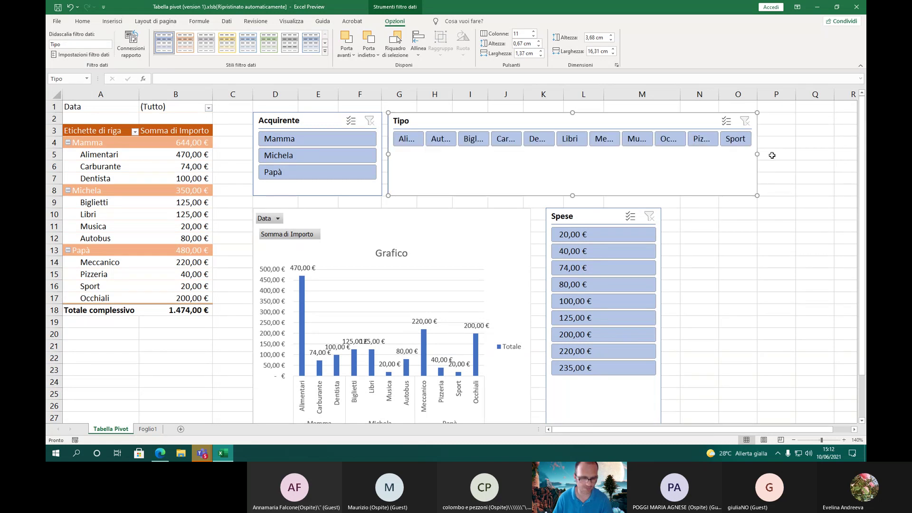
# Return the Tipo slicer to 1 column and narrow it to about 6.29 cm
pyautogui.click(522, 33)
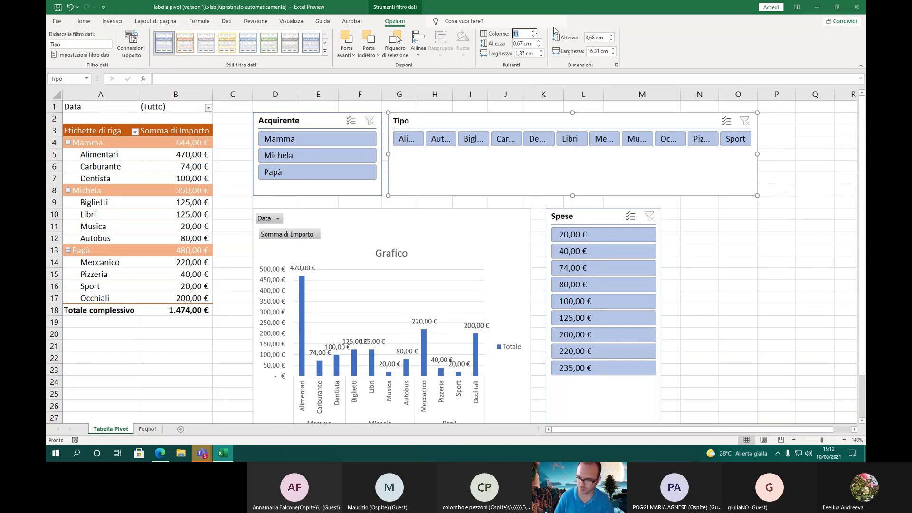
pyautogui.write('1')
pyautogui.press('Return')
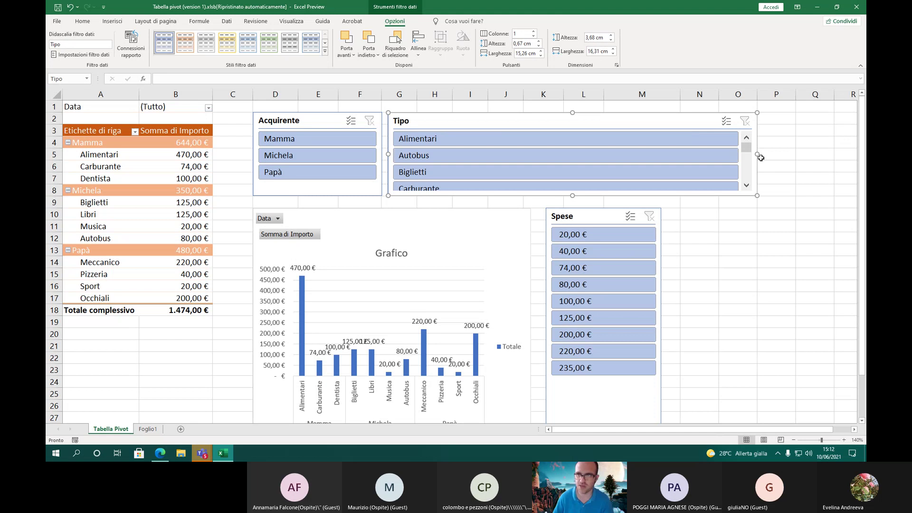
pyautogui.moveTo(759, 155); pyautogui.dragTo(529, 153)
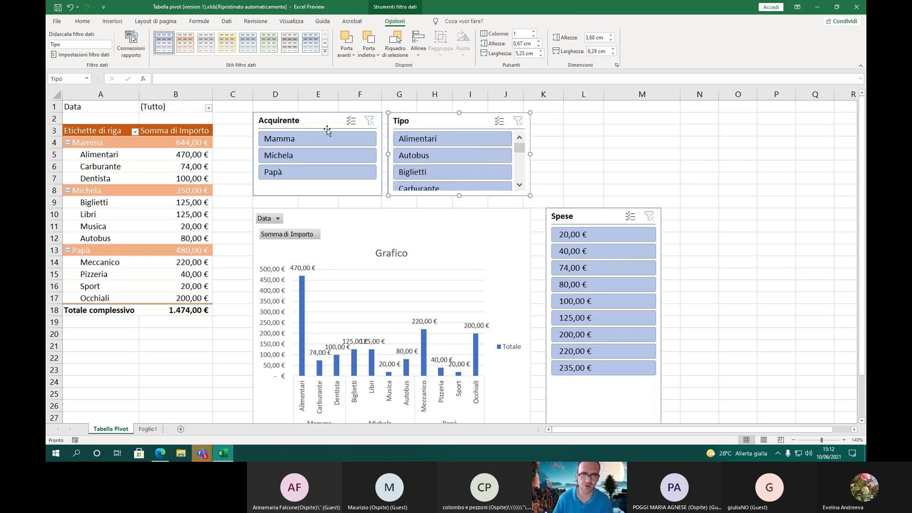
# Arrange the Acquirente slicer's buttons in 3 columns
pyautogui.click(311, 123)
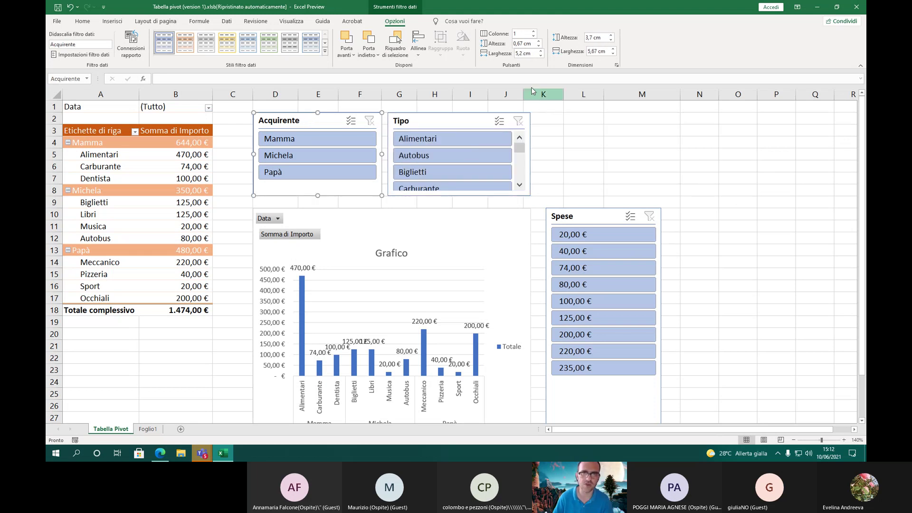
pyautogui.click(534, 32)
pyautogui.click(534, 32)
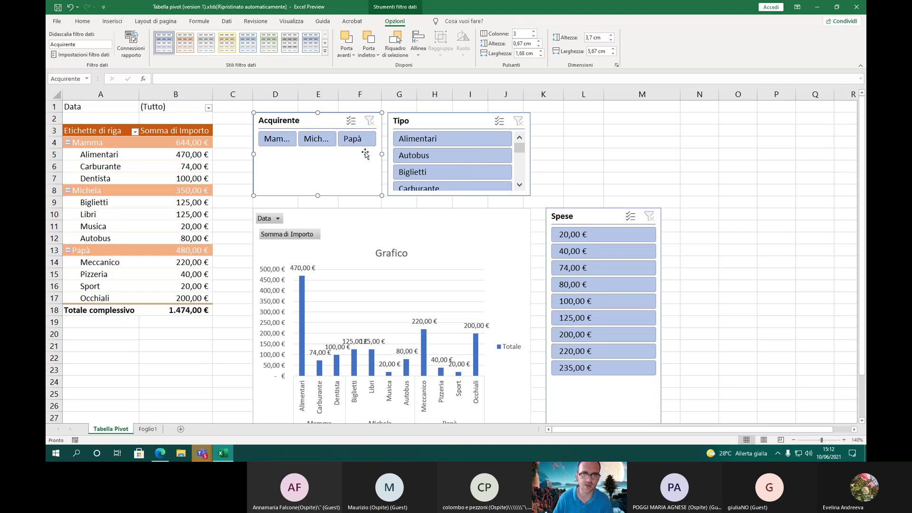
# Move the Tipo slicer aside and resize the Acquirente slicer to about 8.79 cm wide and 2.11 cm high
pyautogui.moveTo(472, 114); pyautogui.dragTo(535, 114)
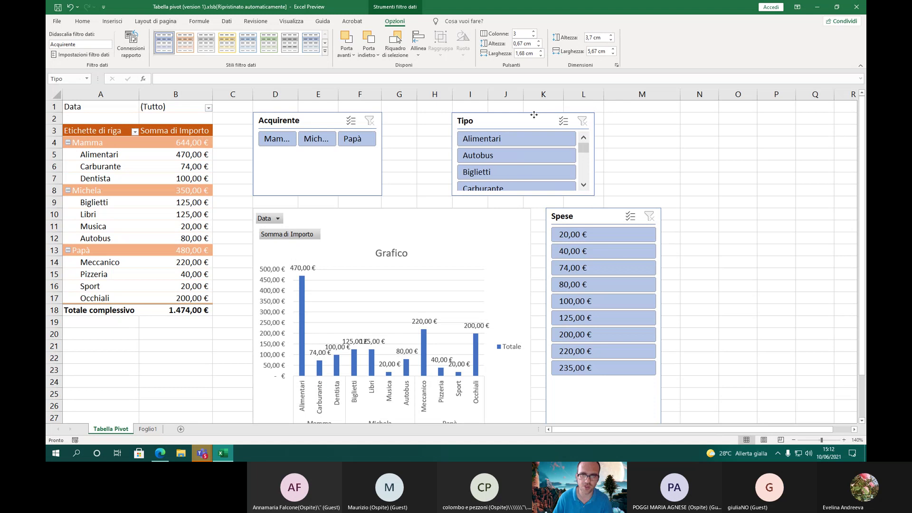
pyautogui.click(373, 150)
pyautogui.moveTo(385, 152); pyautogui.dragTo(452, 153)
pyautogui.moveTo(515, 126); pyautogui.dragTo(530, 122)
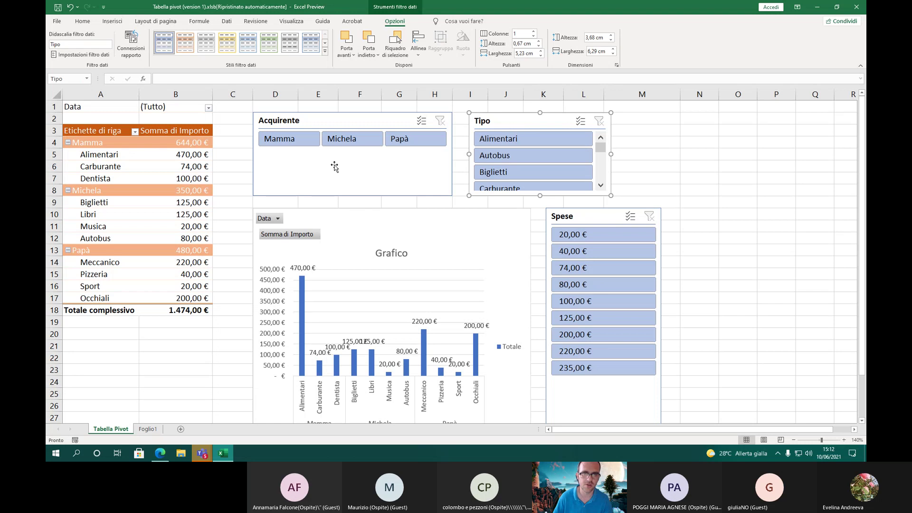
pyautogui.click(334, 193)
pyautogui.moveTo(353, 196); pyautogui.dragTo(364, 157)
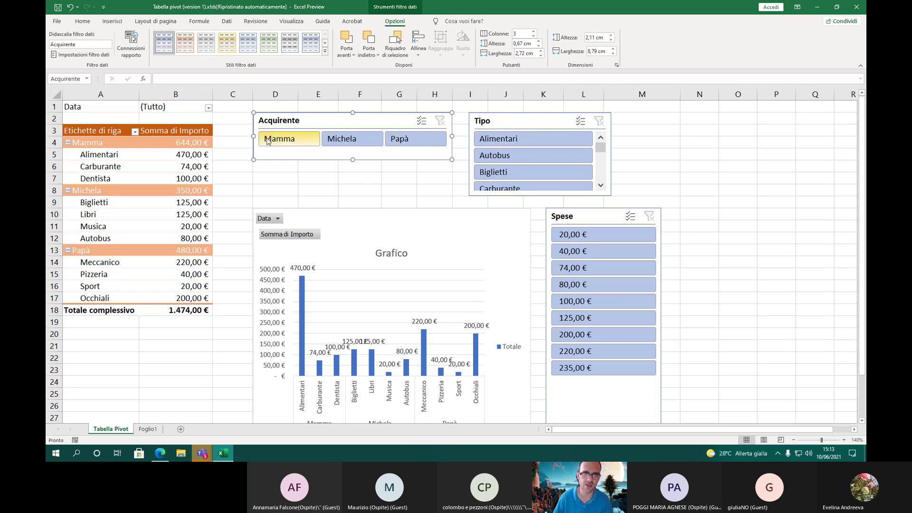
# Arrange the Tipo slicer's buttons in 11 columns
pyautogui.click(509, 126)
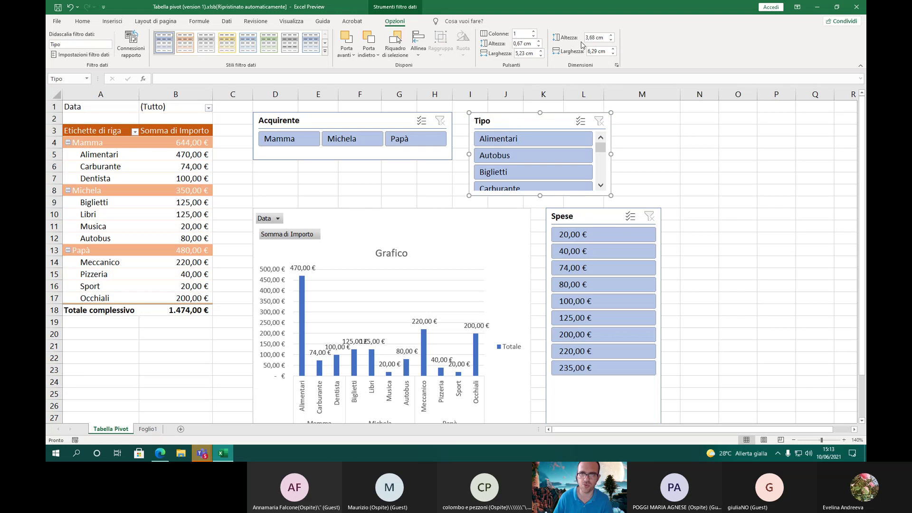
pyautogui.click(522, 34)
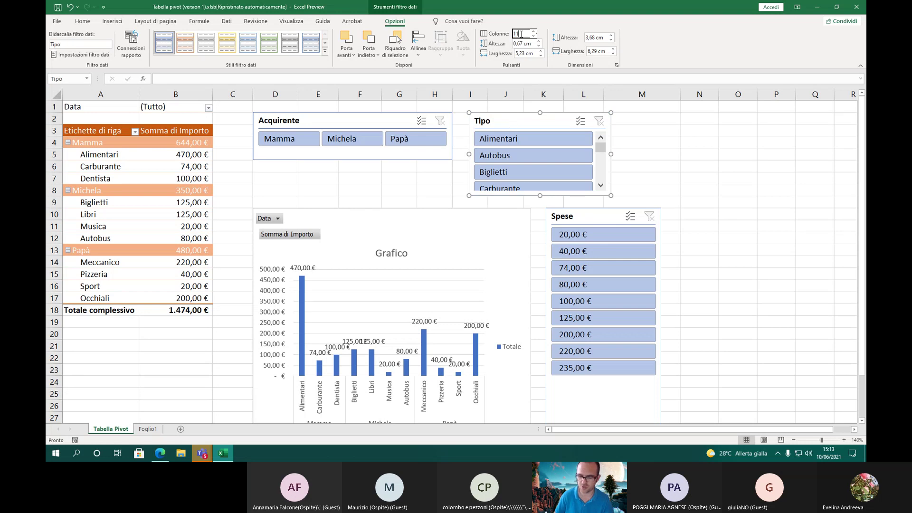
pyautogui.write('1')
pyautogui.press('Return')
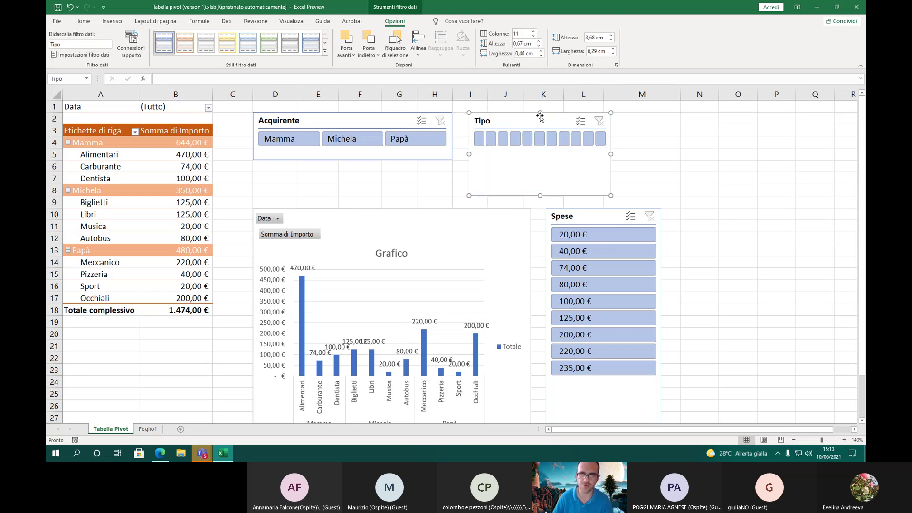
# Place the Tipo slicer between the Acquirente slicer and the chart, sized about 18.05 cm wide and 1.98 cm high
pyautogui.moveTo(540, 115); pyautogui.dragTo(295, 175)
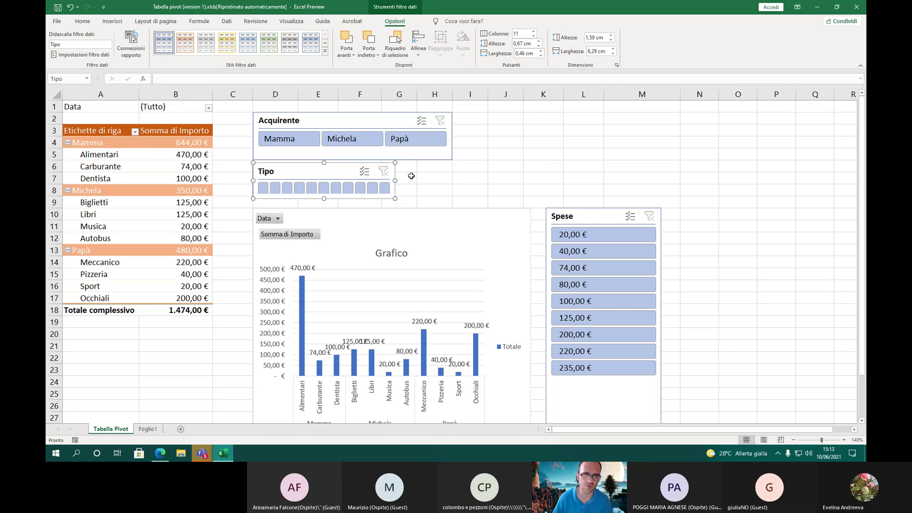
pyautogui.moveTo(398, 182); pyautogui.dragTo(661, 180)
pyautogui.moveTo(456, 202); pyautogui.dragTo(456, 207)
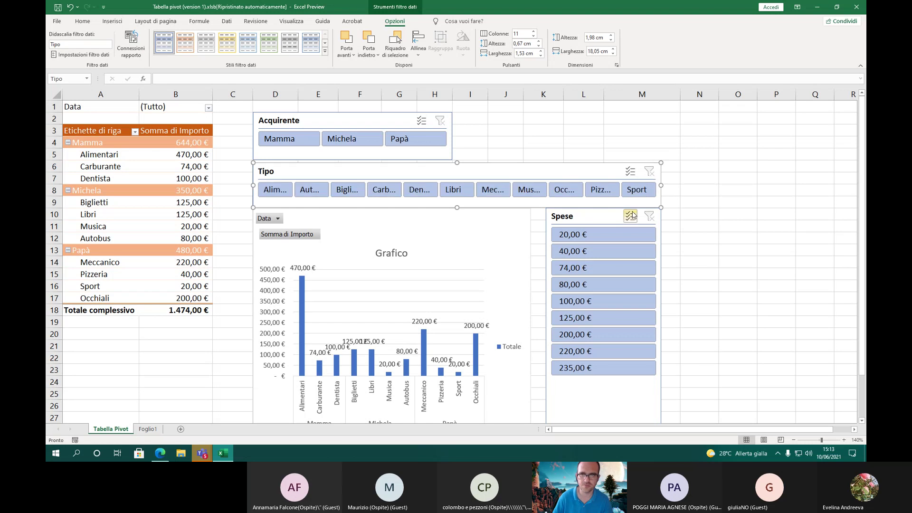
pyautogui.click(478, 131)
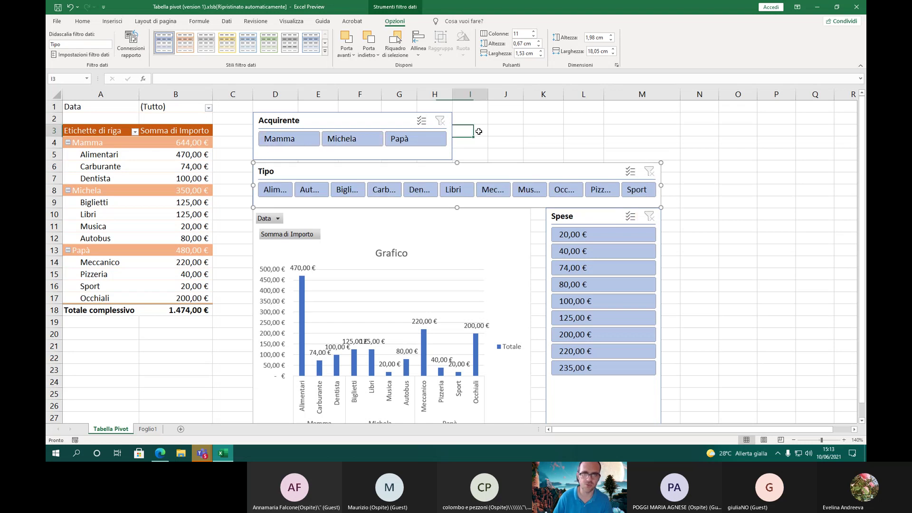
# Apply the light green slicer style to the Tipo slicer and the light orange style to the Spese slicer
pyautogui.click(331, 170)
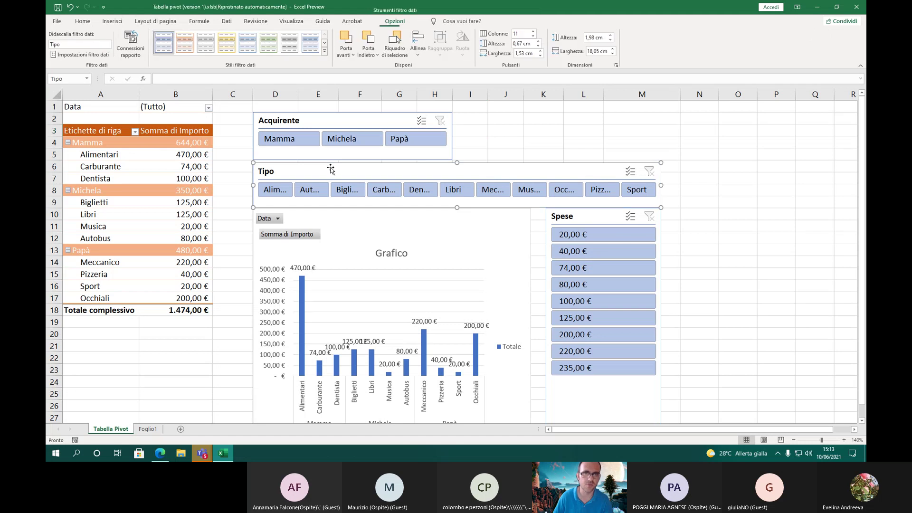
pyautogui.click(271, 50)
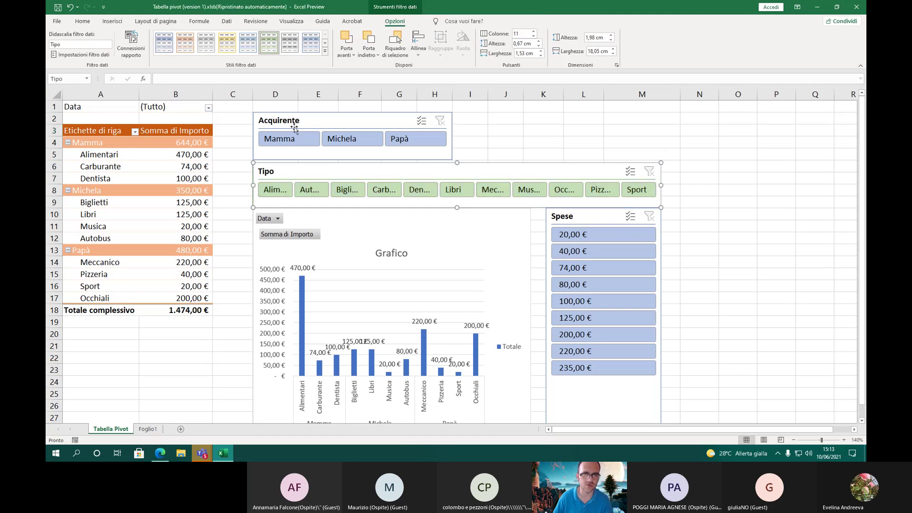
pyautogui.click(597, 215)
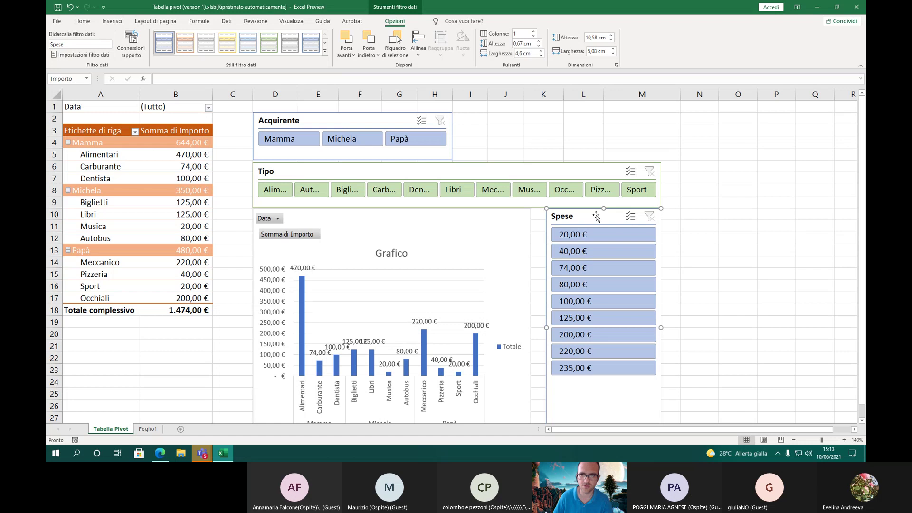
pyautogui.click(183, 46)
pyautogui.click(519, 131)
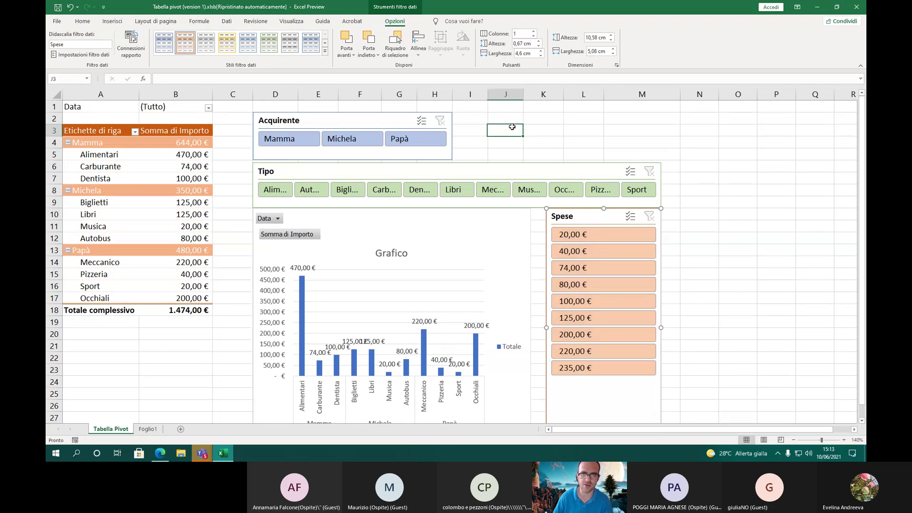
# Test the slicers by filtering Tipo on Alimentari, Libri and Sport in turn and Spese on 125,00 €, clearing each slicer's filter
pyautogui.click(290, 190)
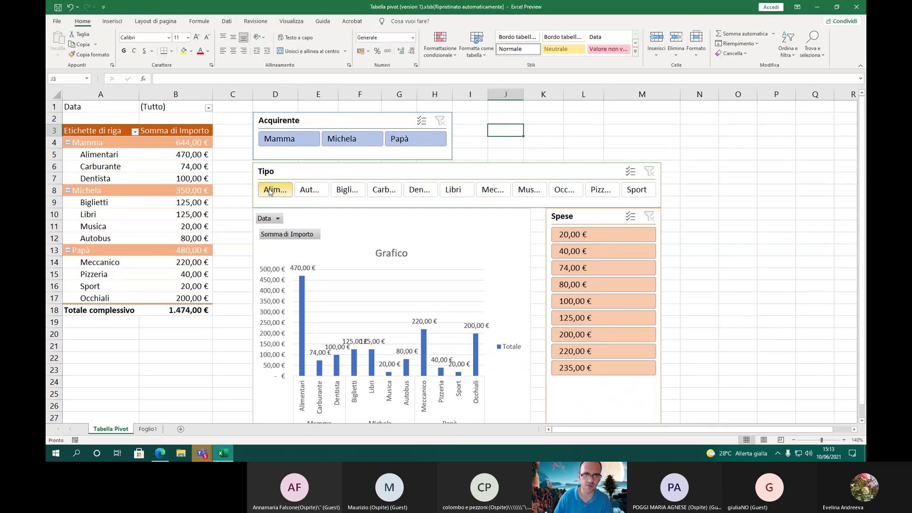
pyautogui.click(457, 190)
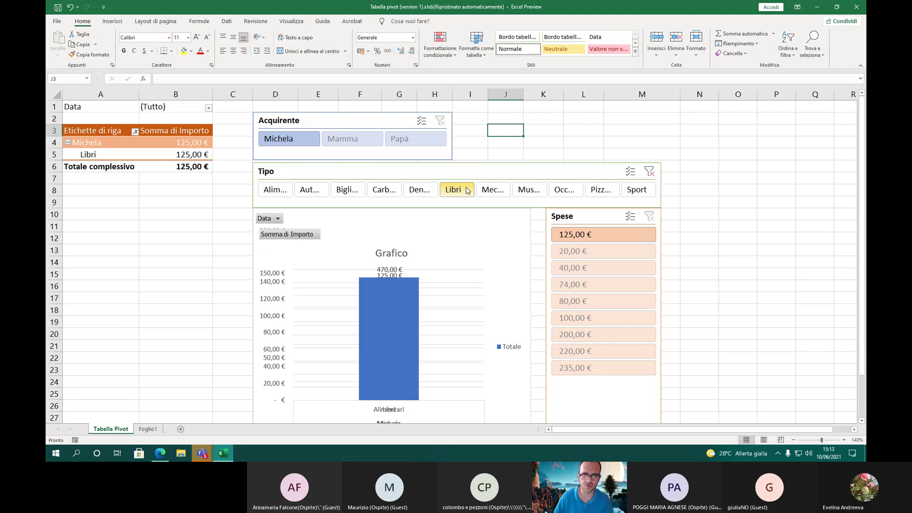
pyautogui.click(637, 194)
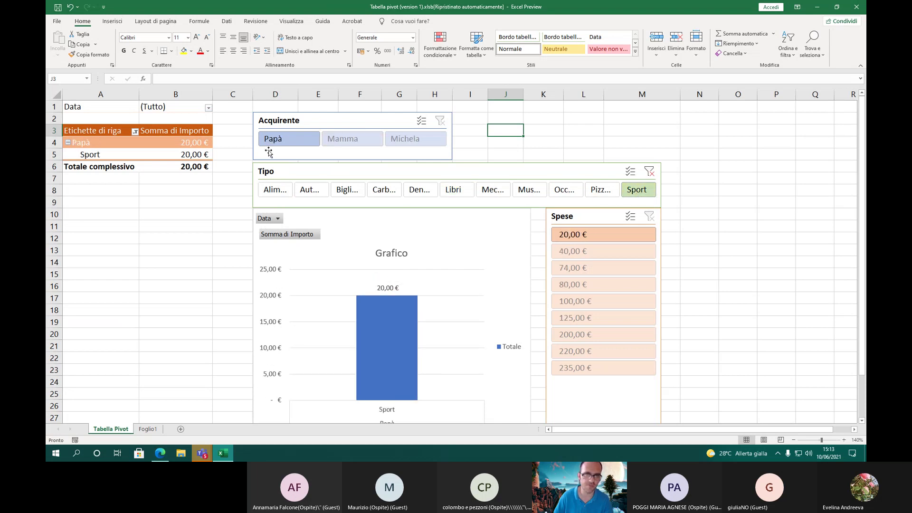
pyautogui.click(651, 172)
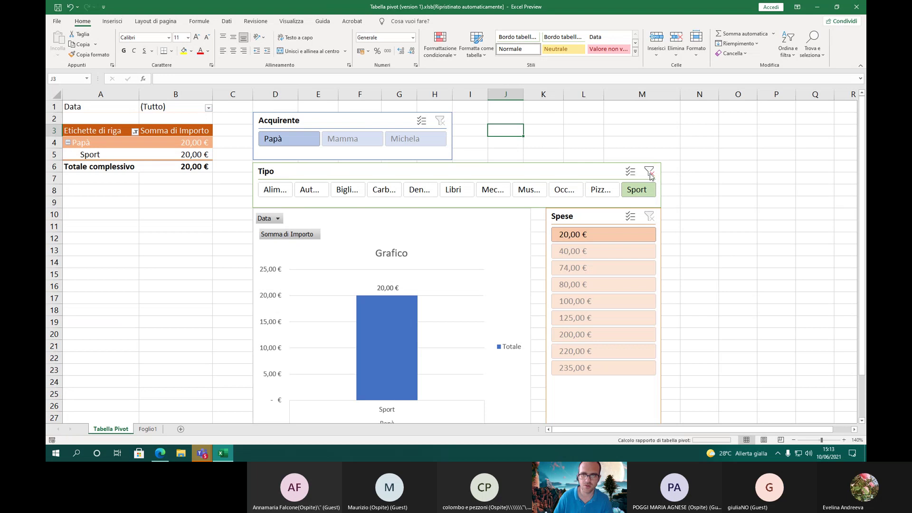
pyautogui.click(604, 317)
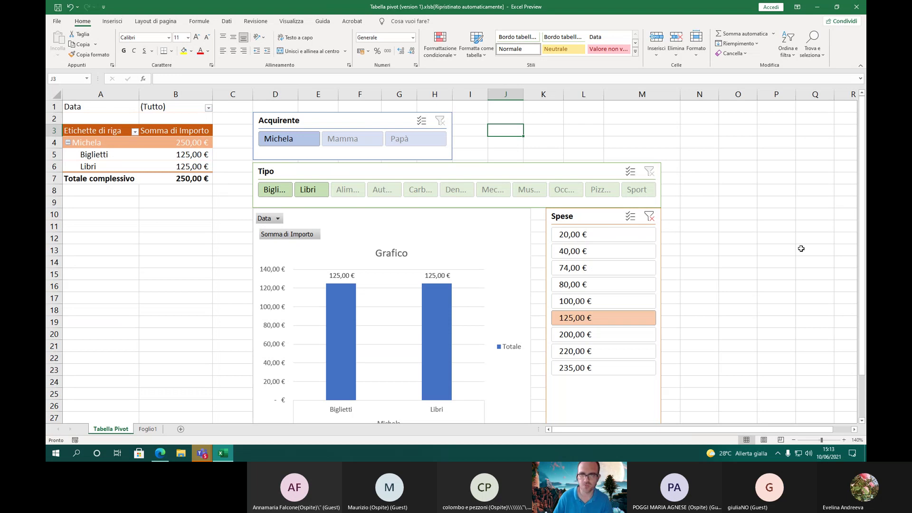
pyautogui.click(650, 217)
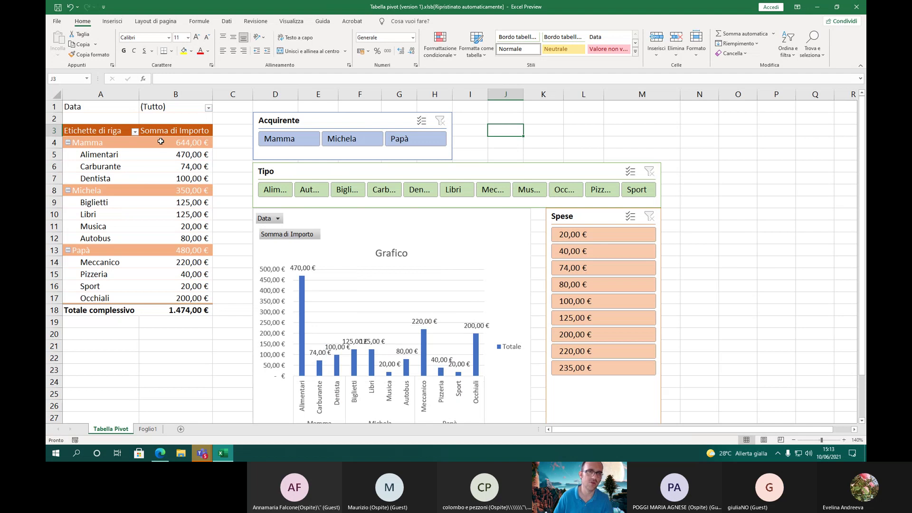
# Sort the pivot table's Acquirente row labels from Z to A, and re-sort them from A to Z
pyautogui.click(135, 132)
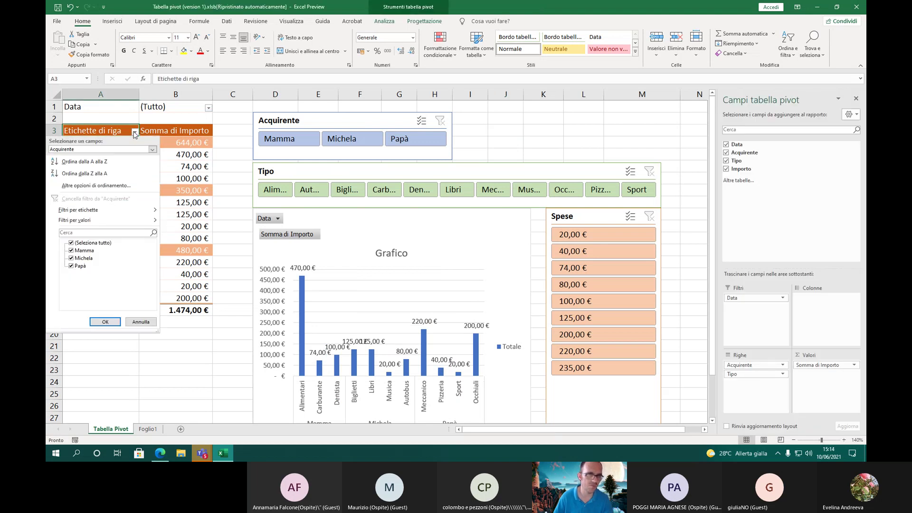
pyautogui.click(105, 173)
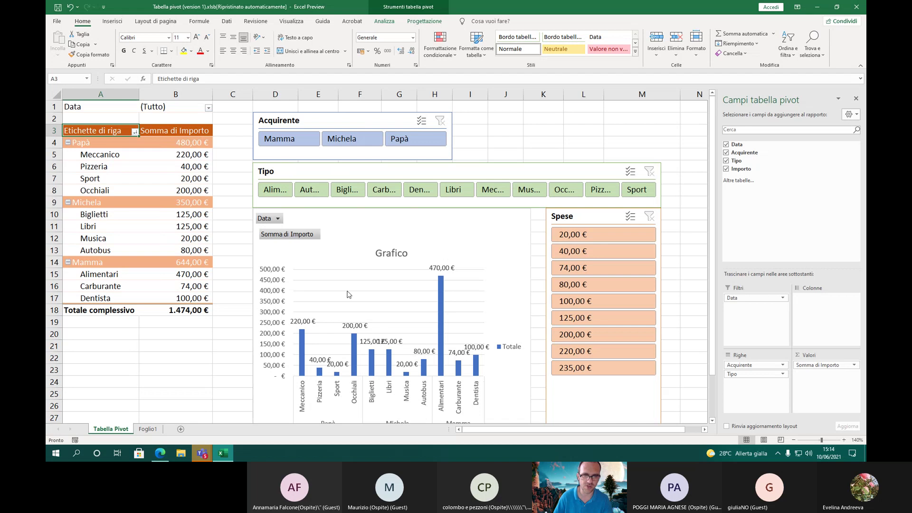
pyautogui.click(136, 132)
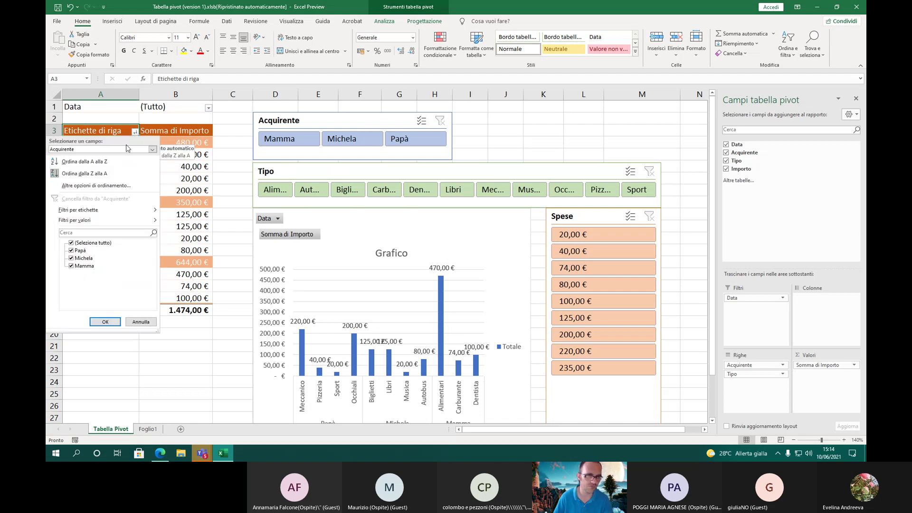
pyautogui.click(84, 162)
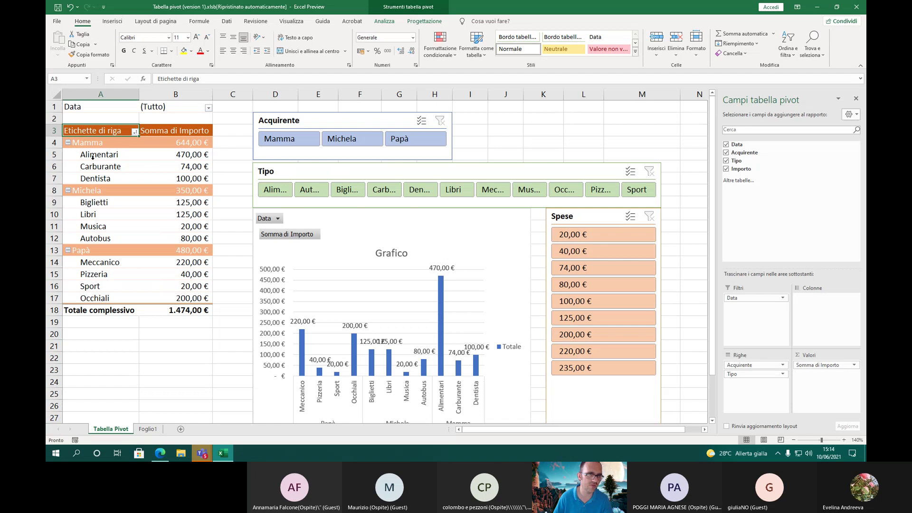
# Filter the pivot table's Acquirente row labels to show only Mamma
pyautogui.click(136, 133)
pyautogui.moveTo(111, 213)
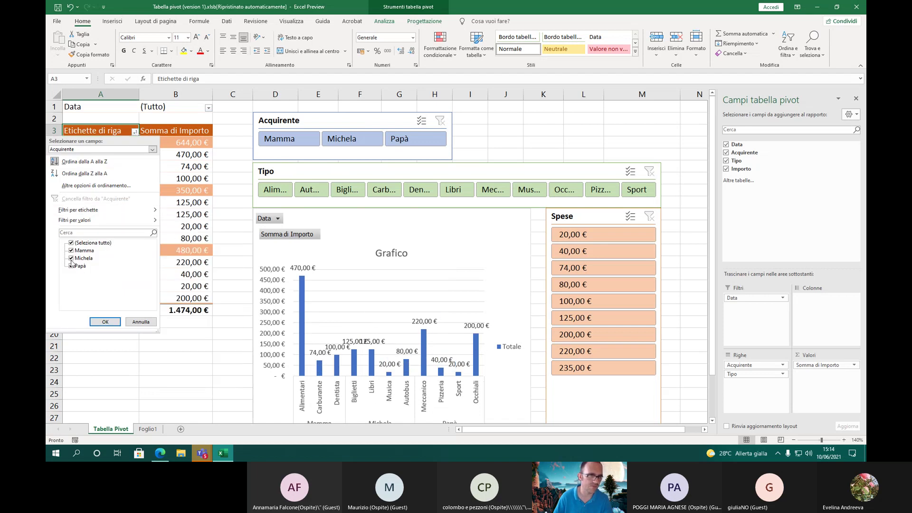
pyautogui.click(71, 258)
pyautogui.click(72, 266)
pyautogui.click(105, 321)
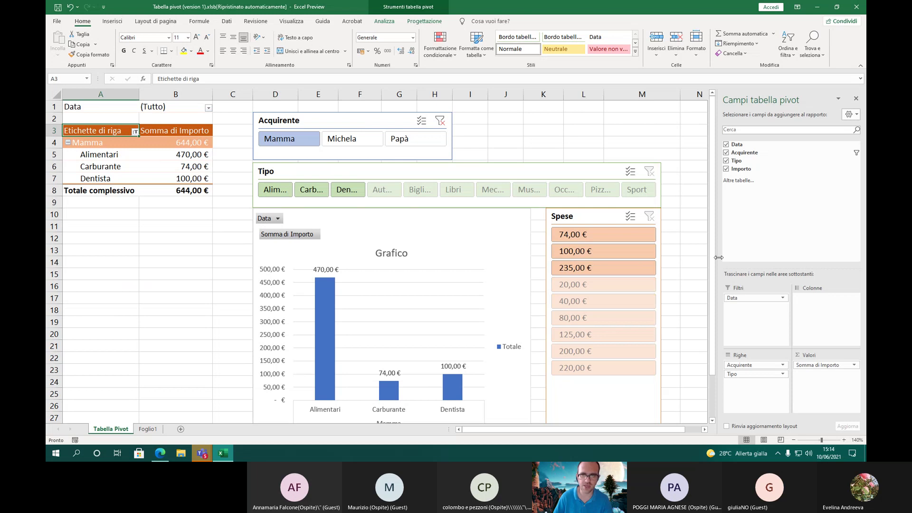
pyautogui.click(92, 154)
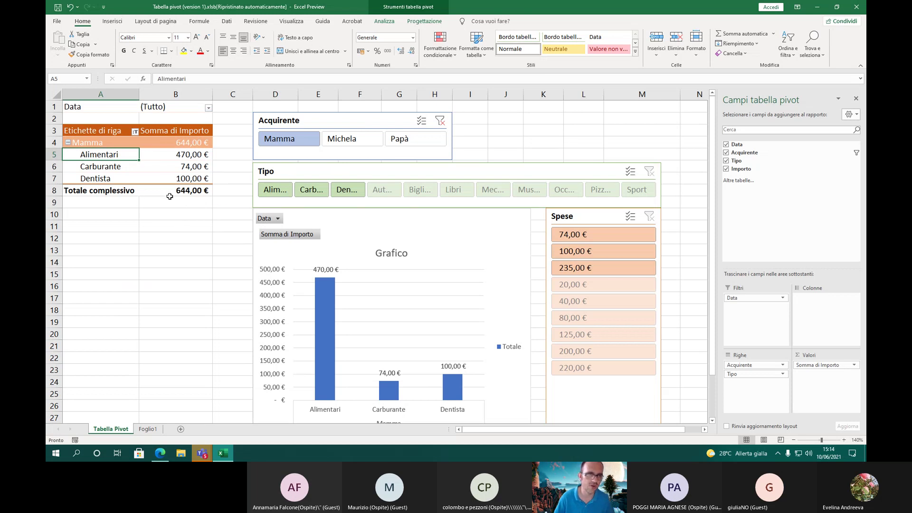
pyautogui.moveTo(172, 194)
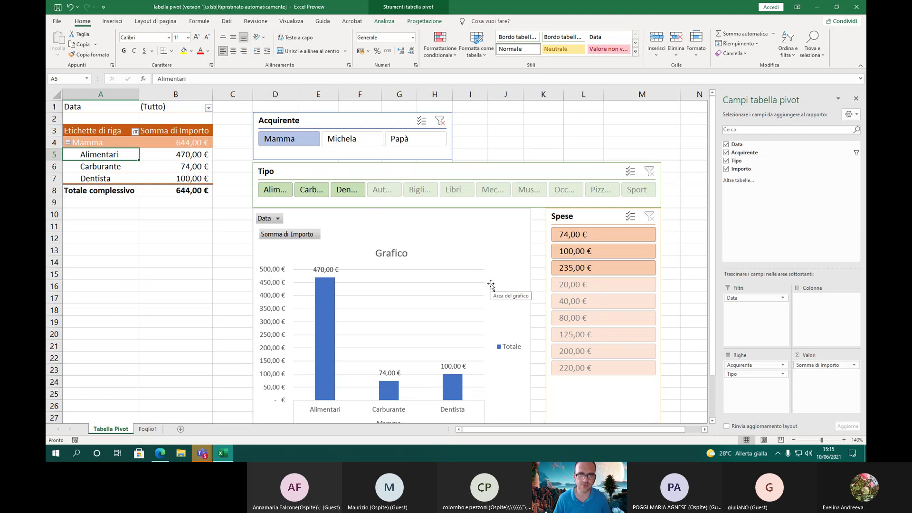
# Clear the Acquirente filter, and try filtering the Tipo slicer on Occhiali before clearing it as well
pyautogui.click(440, 121)
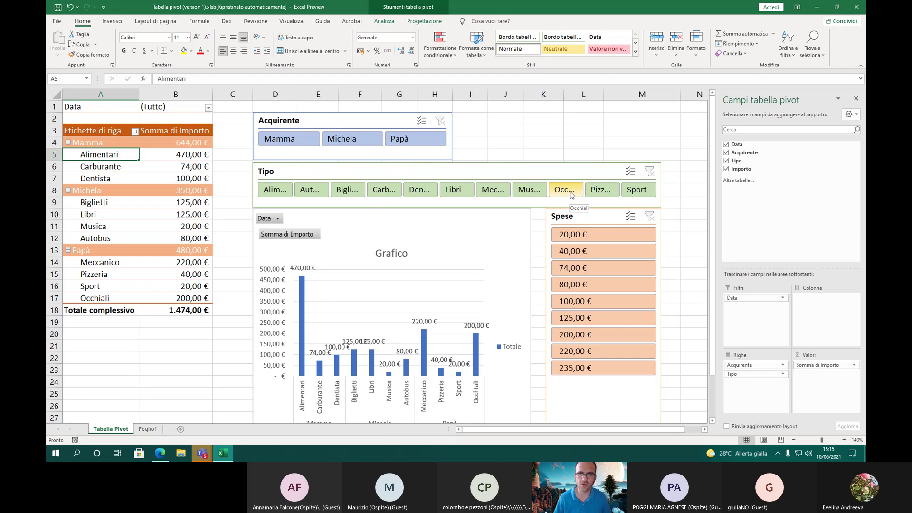
pyautogui.click(566, 189)
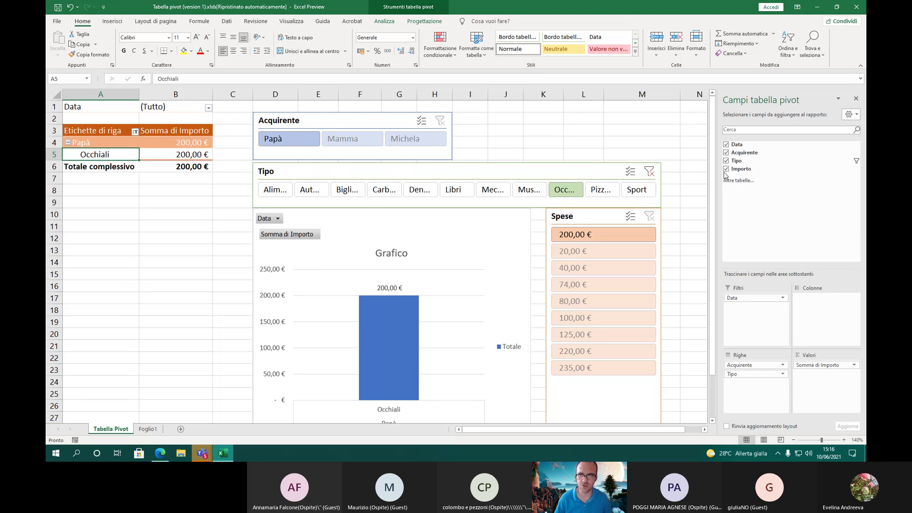
pyautogui.click(649, 171)
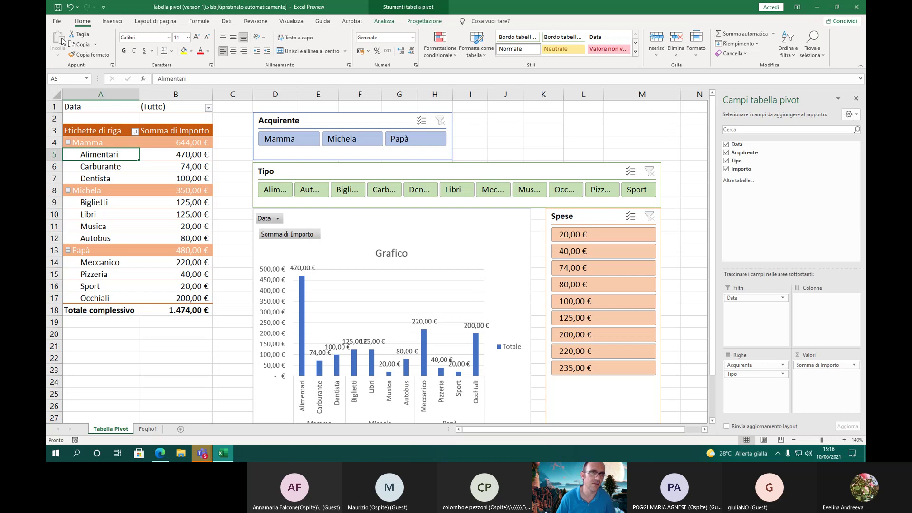
# Preview the sheet's printout in landscape orientation, switch it back to portrait and return to the worksheet
pyautogui.click(58, 22)
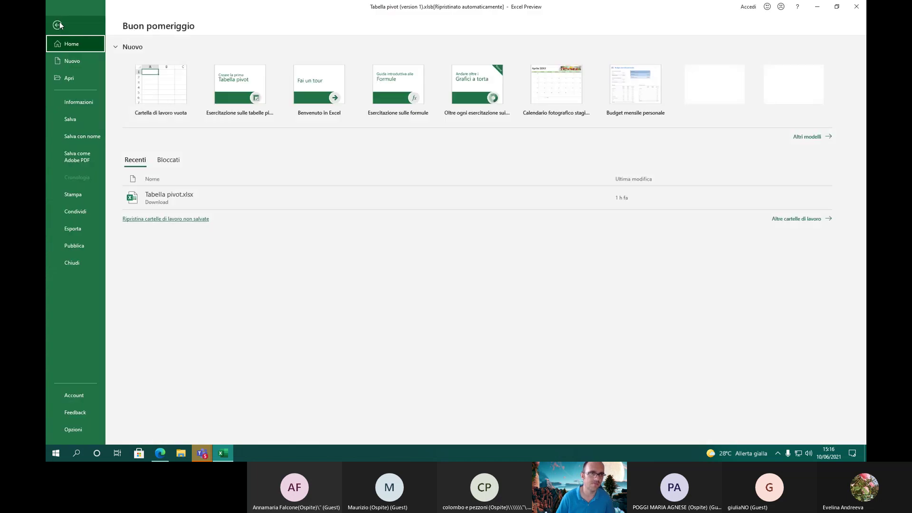
pyautogui.click(69, 195)
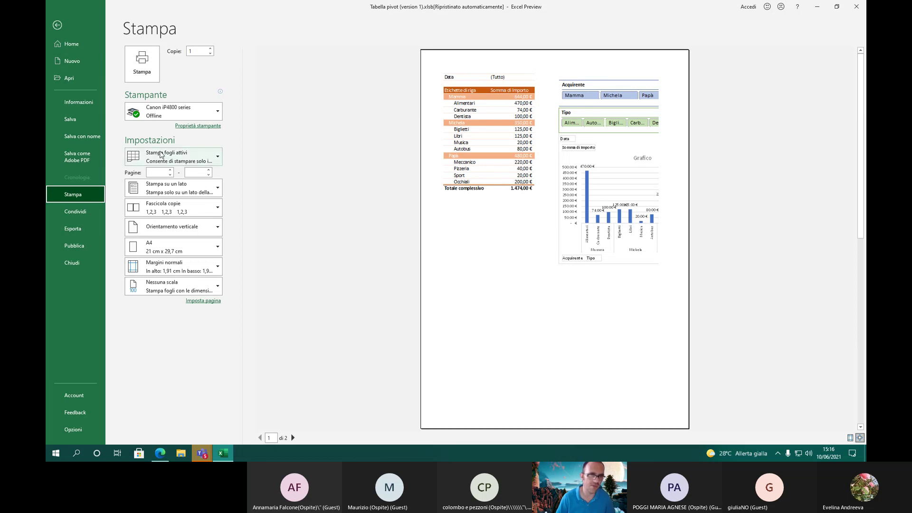
pyautogui.click(166, 227)
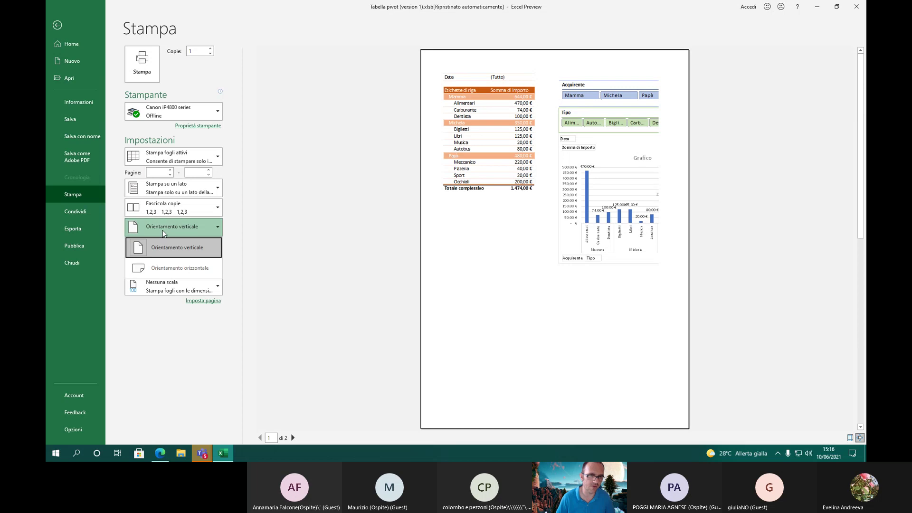
pyautogui.click(166, 270)
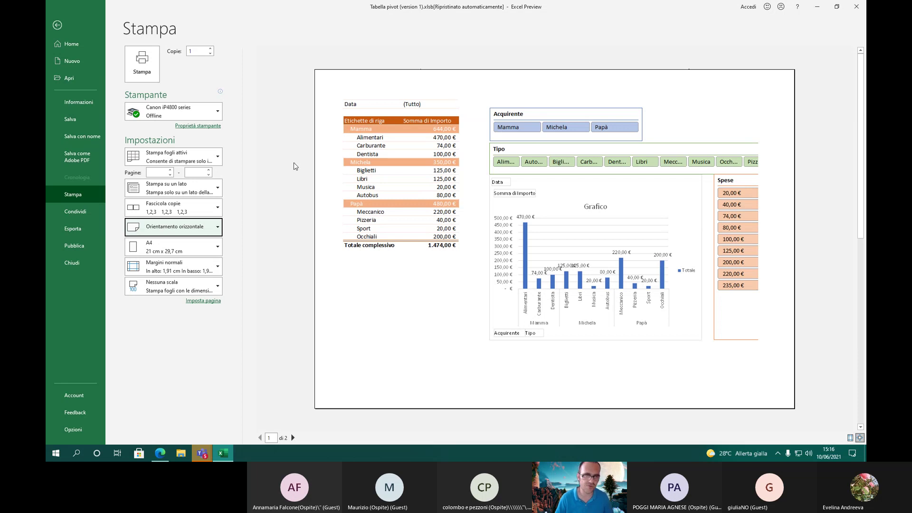
pyautogui.click(178, 233)
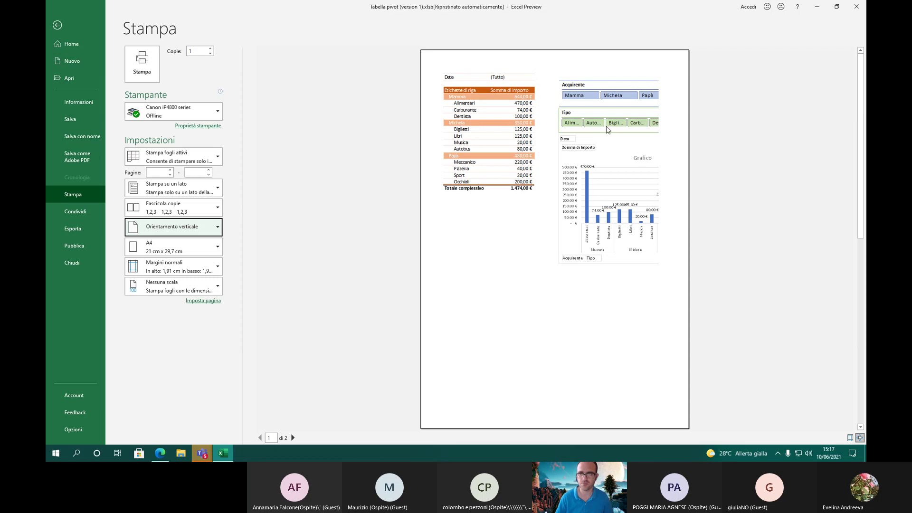
pyautogui.click(69, 30)
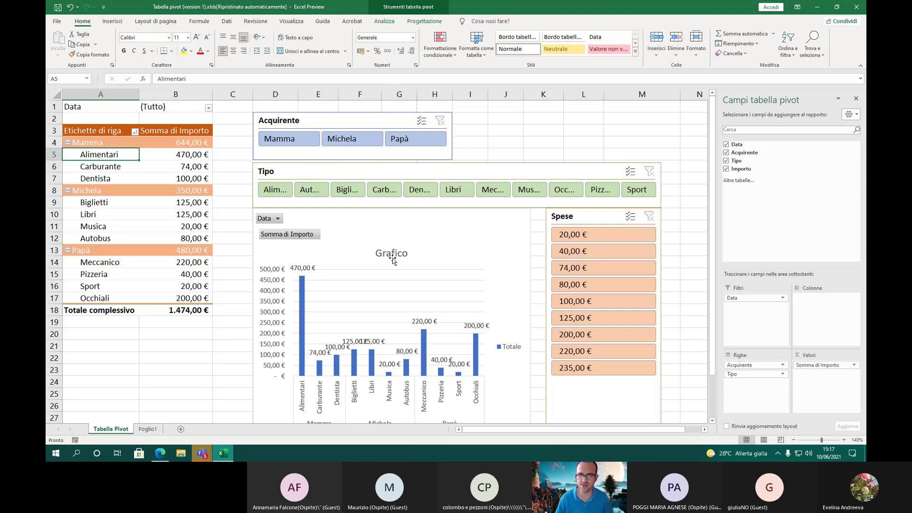
# In the print settings, fit the sheet on one page and set the orientation to landscape
pyautogui.click(57, 22)
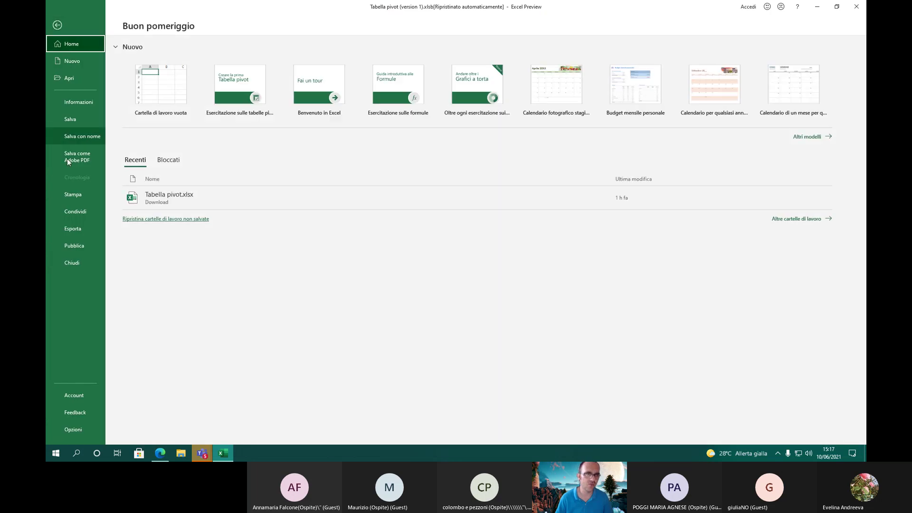
pyautogui.click(72, 194)
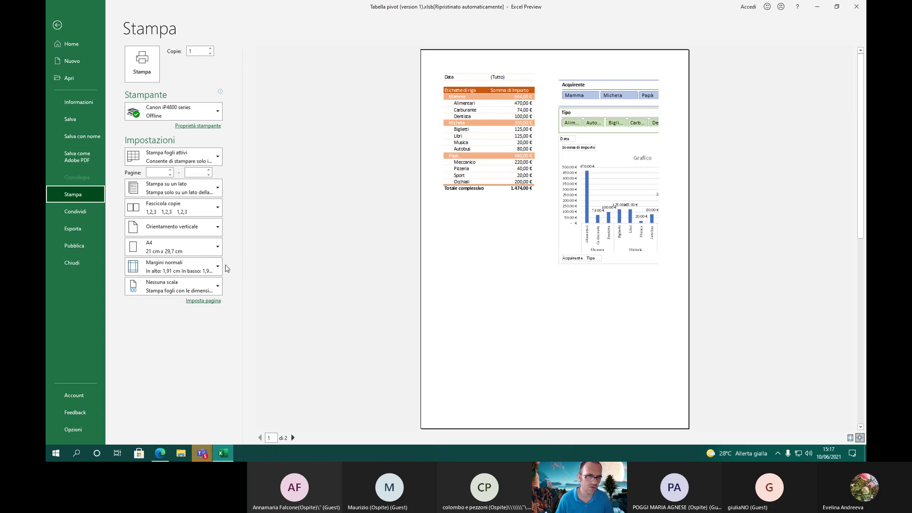
pyautogui.click(212, 287)
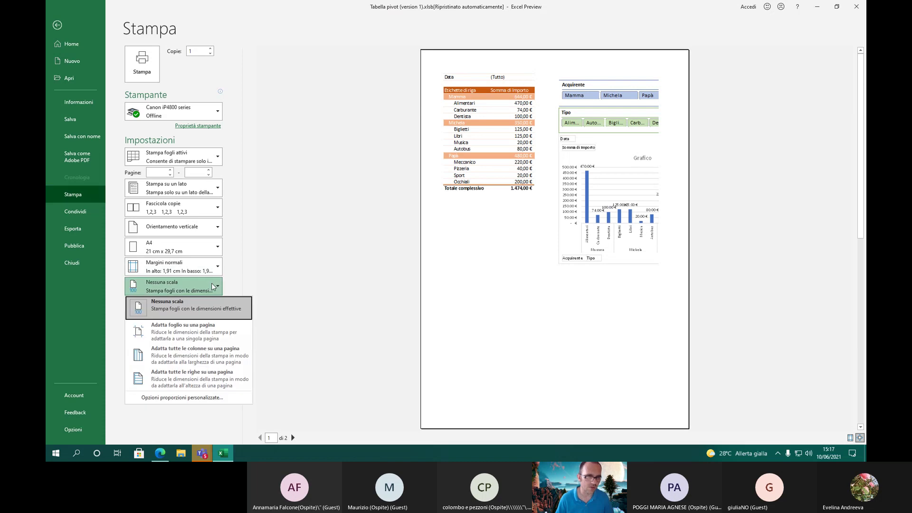
pyautogui.click(182, 283)
pyautogui.click(176, 289)
pyautogui.click(163, 331)
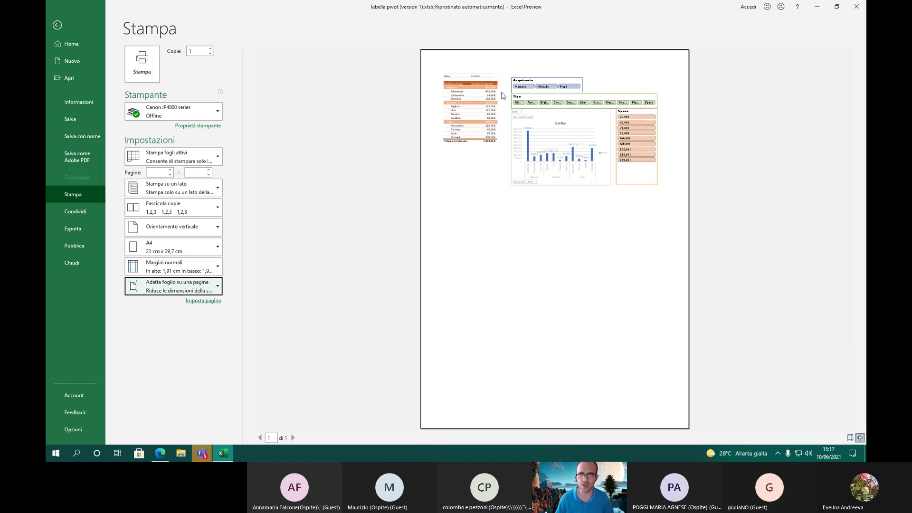
pyautogui.click(173, 232)
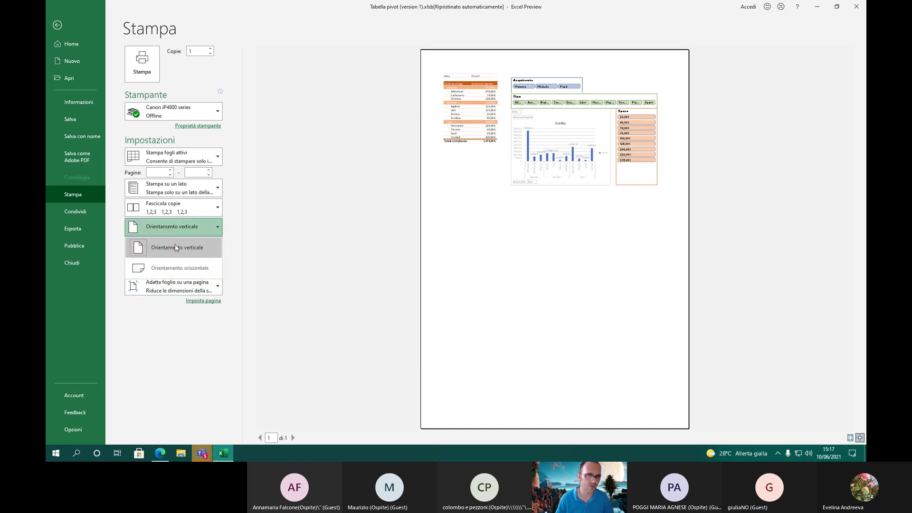
pyautogui.click(208, 264)
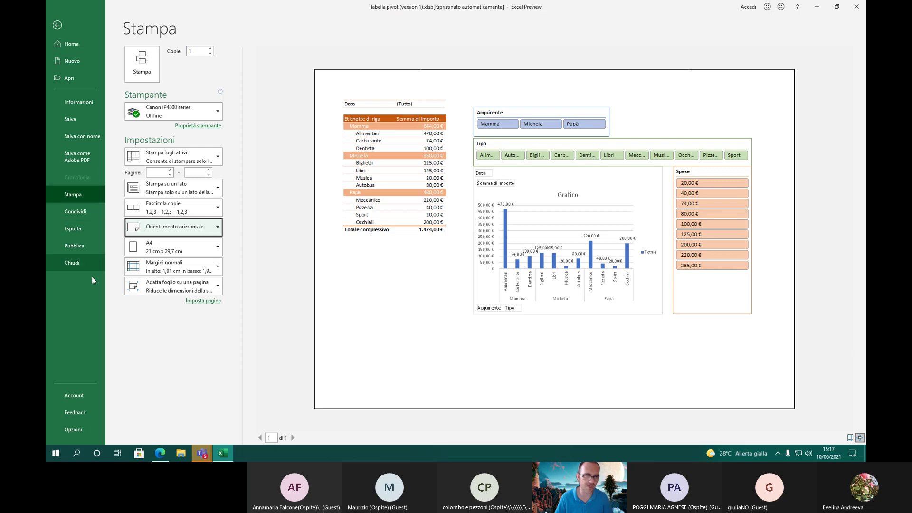
# Preview the sheet's printout with no scaling, and restore the fit to one page
pyautogui.click(173, 286)
pyautogui.click(167, 315)
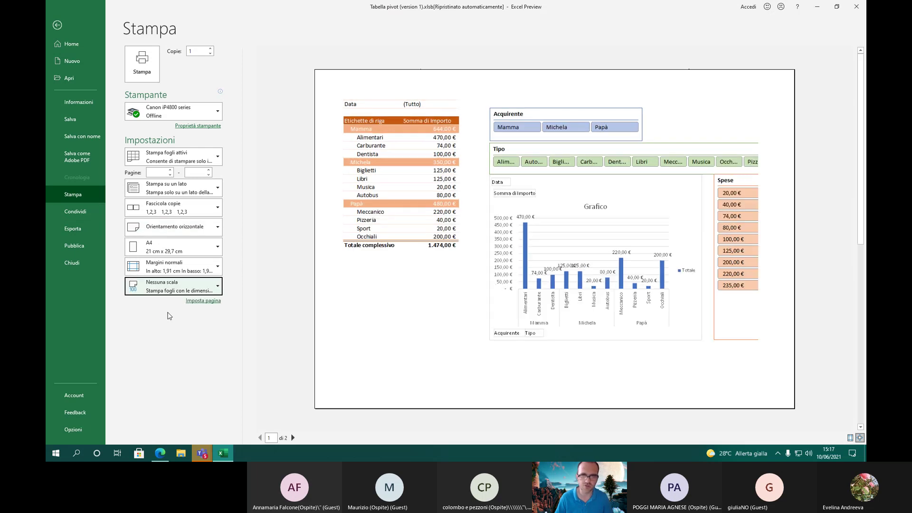
pyautogui.click(181, 286)
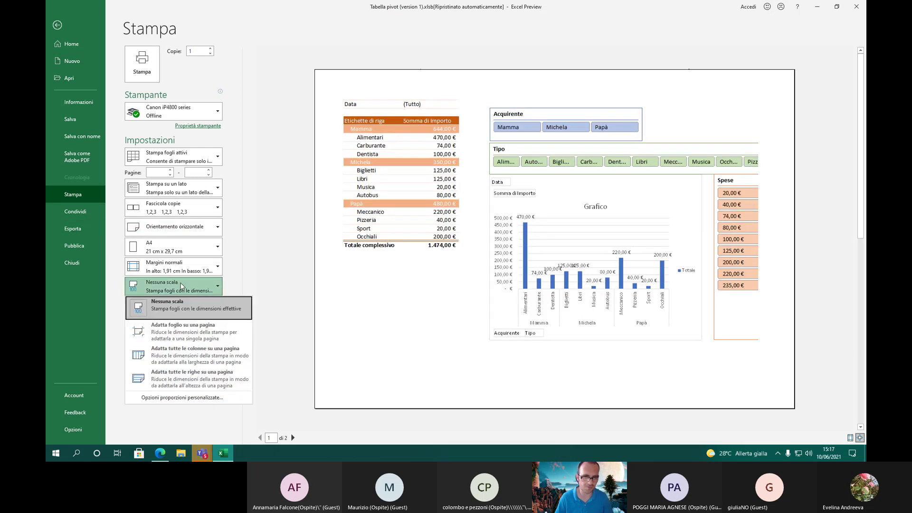
pyautogui.click(177, 332)
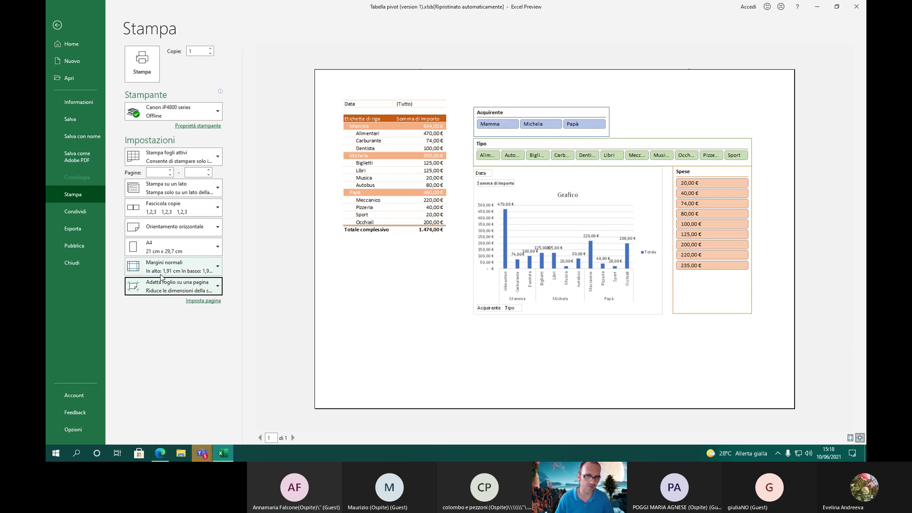
# Preview the printout with all columns fitted on one page and with all rows fitted on one page, and set it to no scaling
pyautogui.click(154, 291)
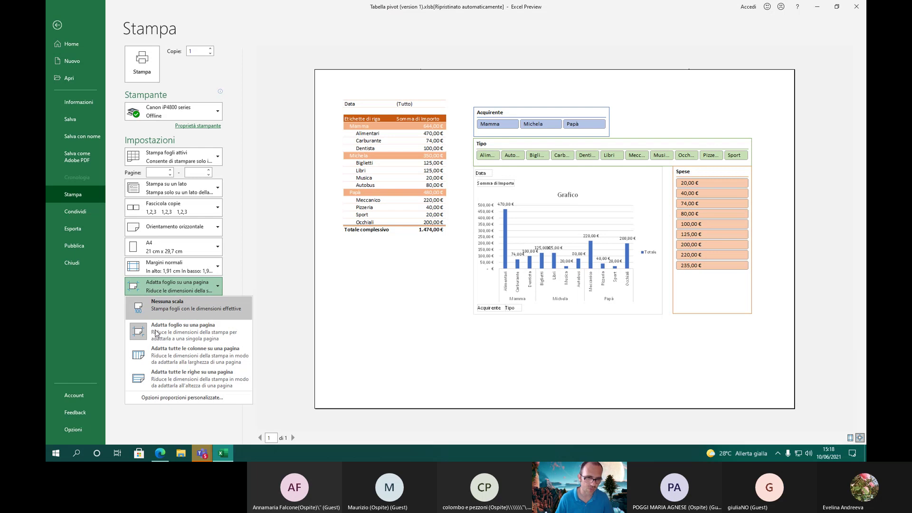
pyautogui.click(174, 357)
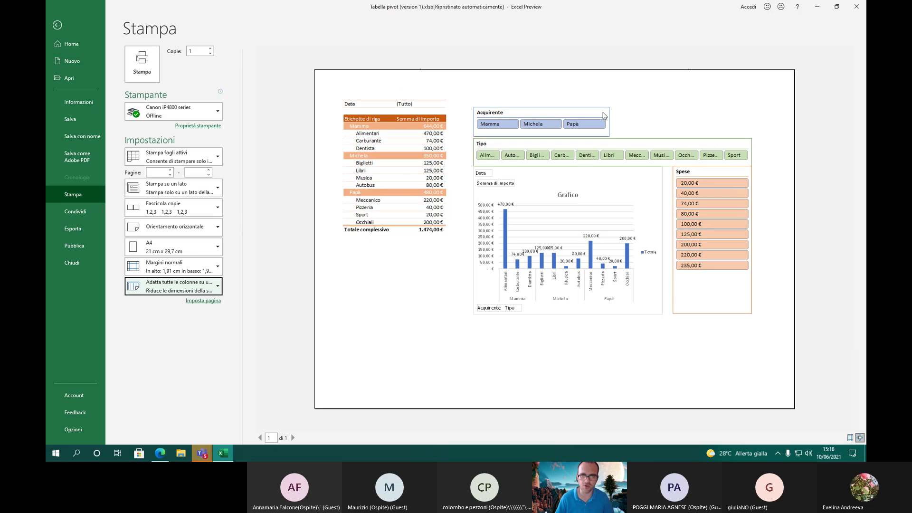
pyautogui.click(203, 286)
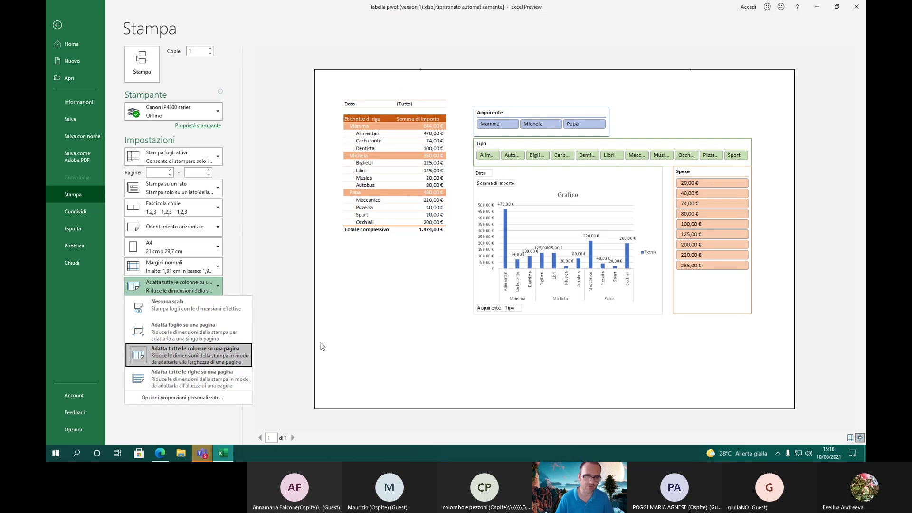
pyautogui.click(184, 383)
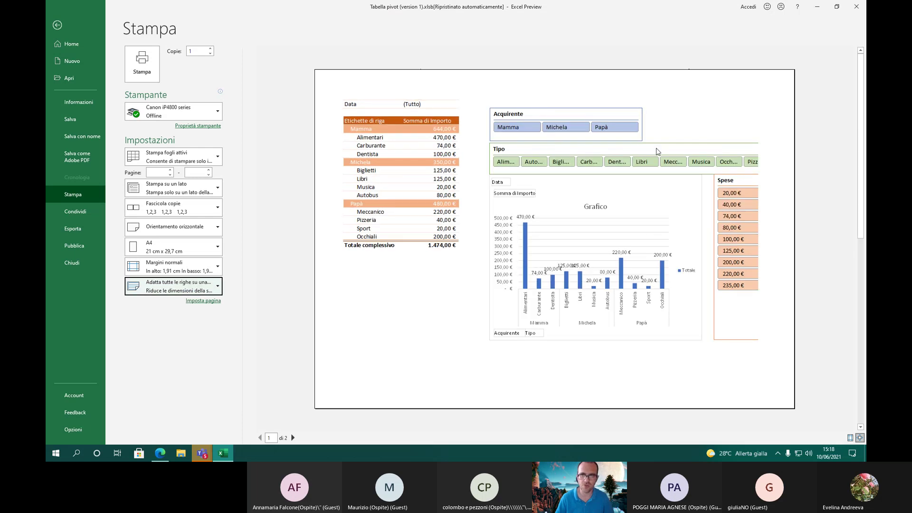
pyautogui.click(208, 286)
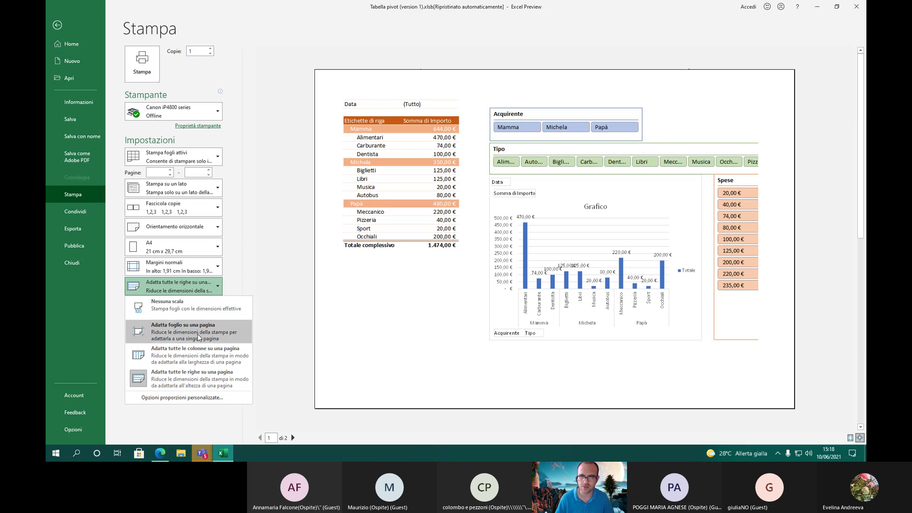
pyautogui.click(189, 306)
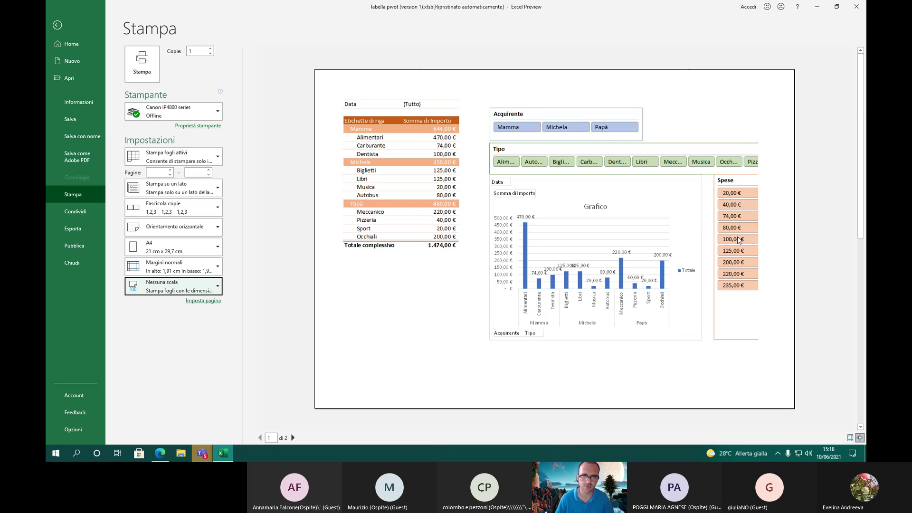
# Set the print orientation to portrait and fit the sheet on one page
pyautogui.click(183, 233)
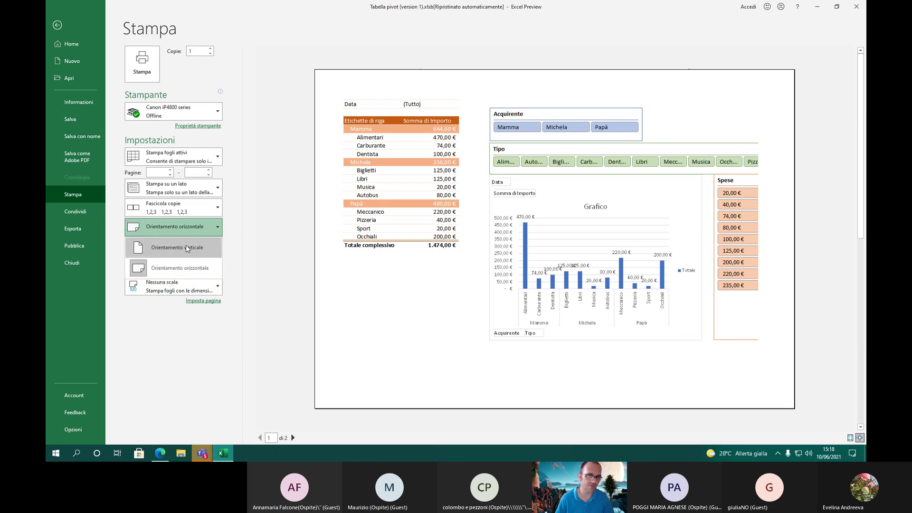
pyautogui.click(186, 246)
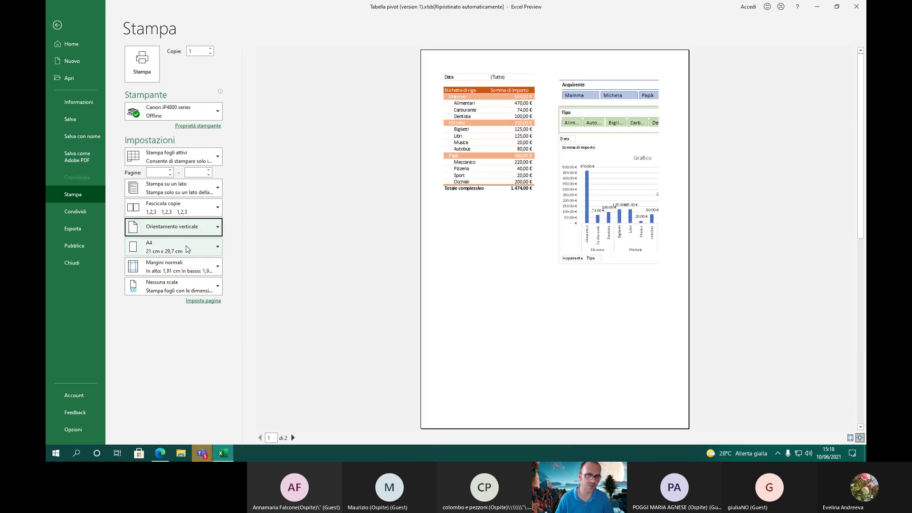
pyautogui.click(174, 292)
pyautogui.click(166, 338)
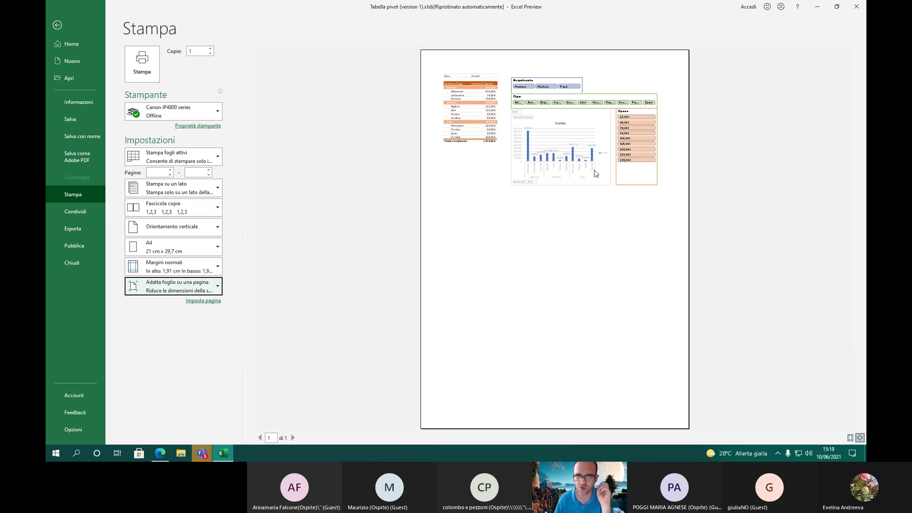
# Compare the one-page printout in landscape orientation, and switch it back to portrait
pyautogui.click(179, 226)
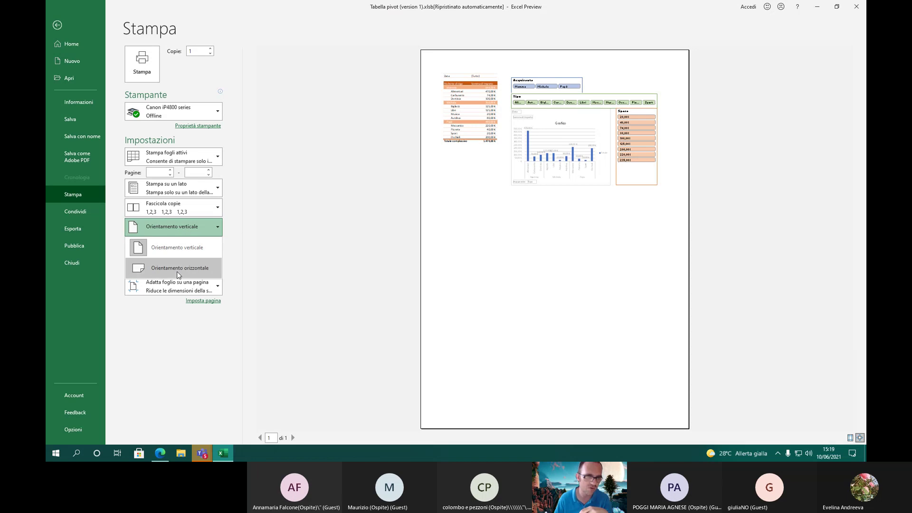
pyautogui.click(176, 271)
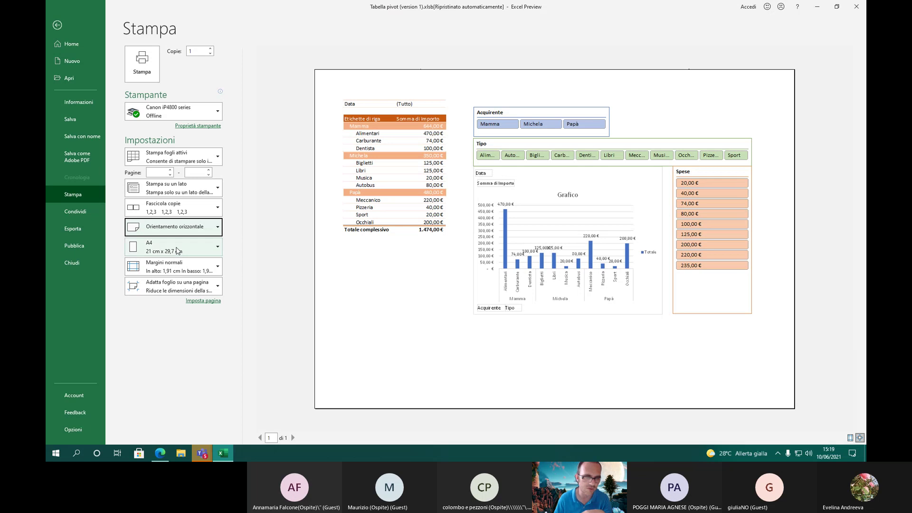
pyautogui.click(157, 228)
pyautogui.click(154, 247)
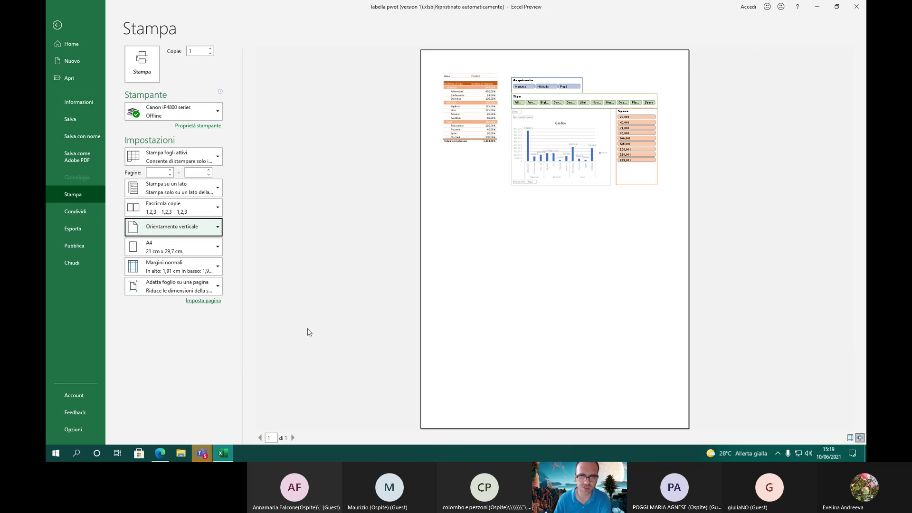
# Preview the portrait printout with no scaling, and switch it back to one page
pyautogui.click(160, 286)
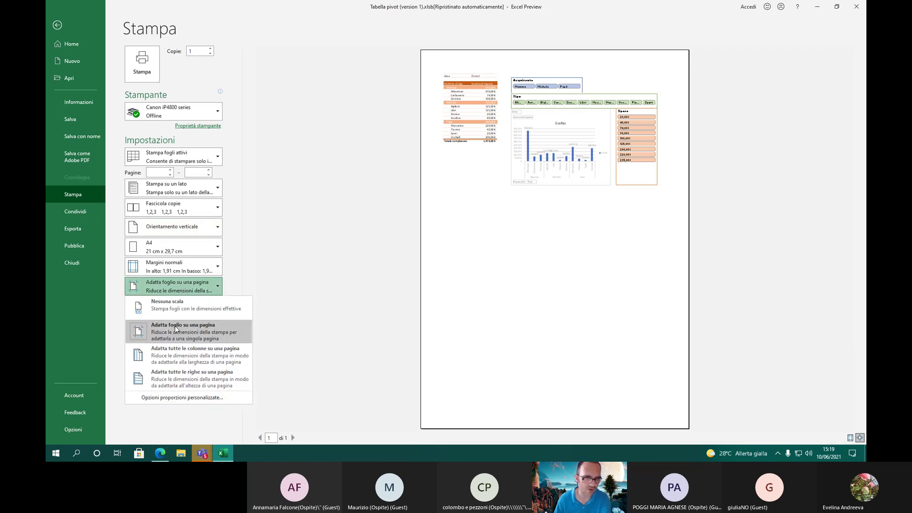
pyautogui.click(157, 308)
pyautogui.click(164, 287)
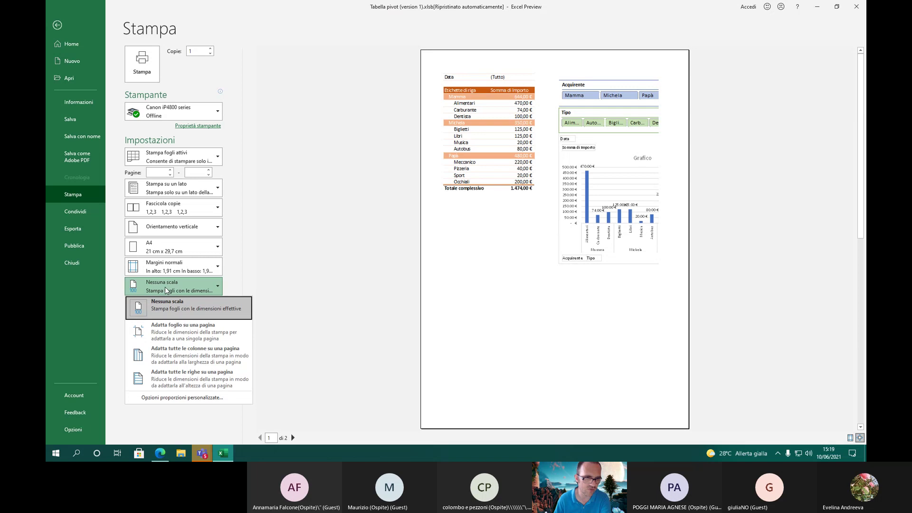
pyautogui.click(139, 334)
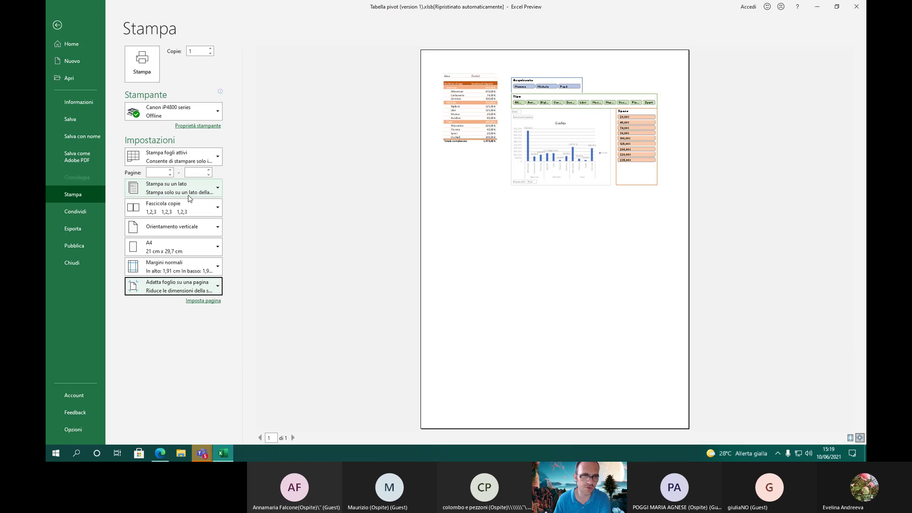
# Set the print orientation to landscape and return to the worksheet
pyautogui.click(184, 228)
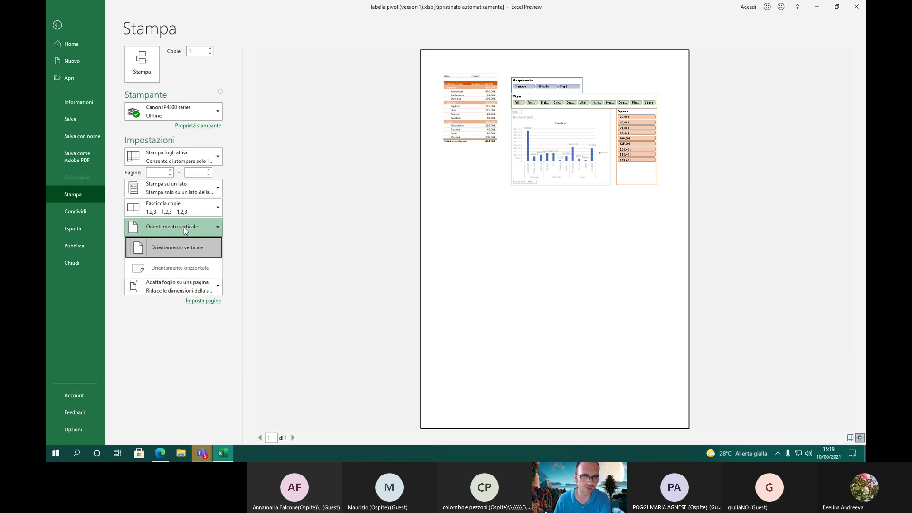
pyautogui.click(180, 268)
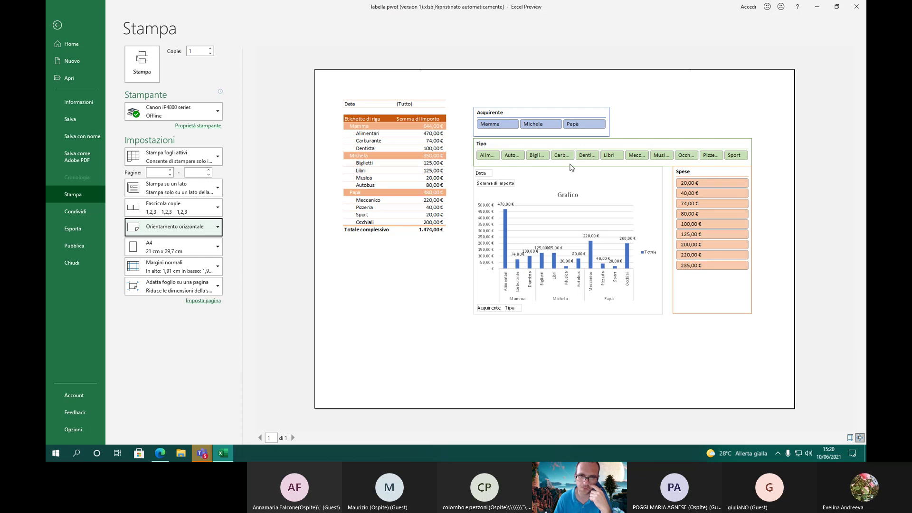
pyautogui.click(73, 29)
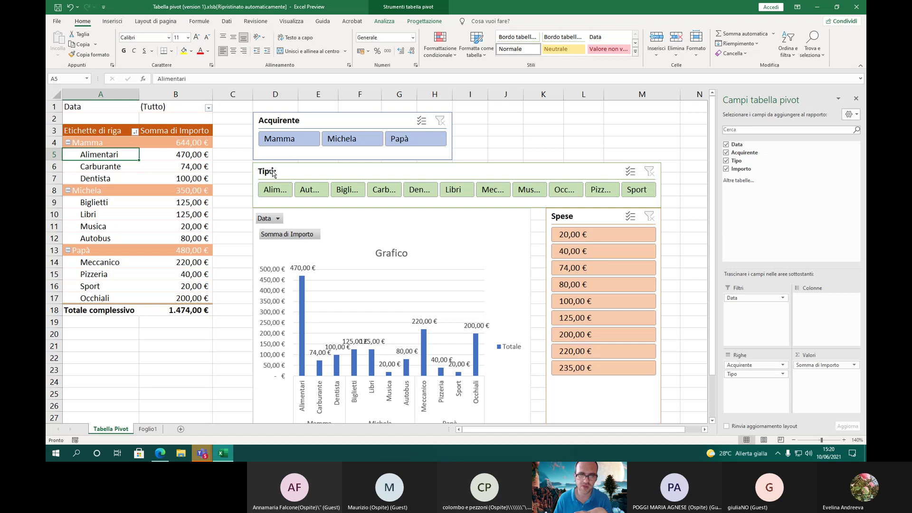
# Widen the Tipo slicer in two stages until all its button labels are fully readable
pyautogui.click(306, 173)
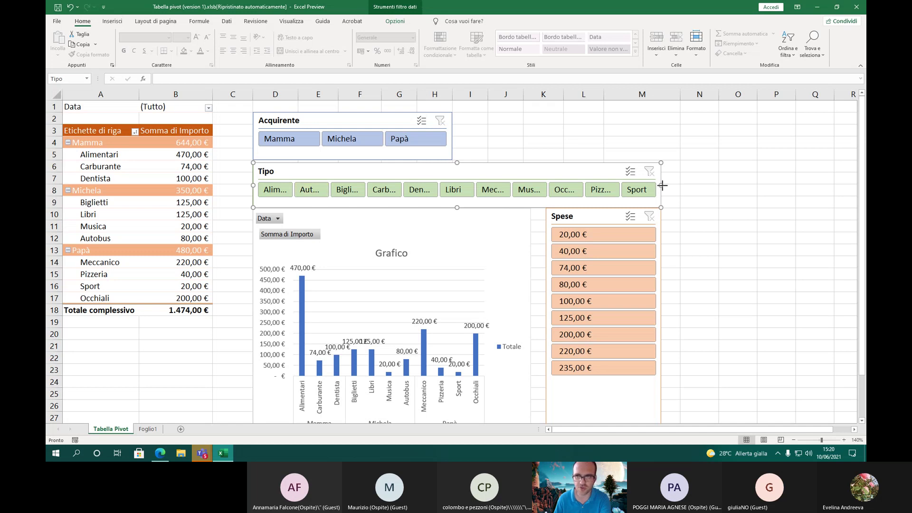
pyautogui.moveTo(662, 185); pyautogui.dragTo(752, 189)
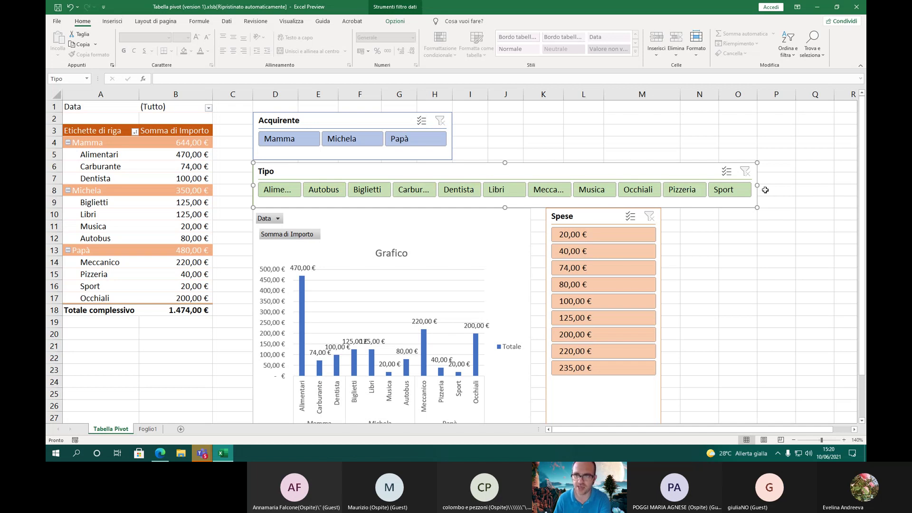
pyautogui.moveTo(759, 185); pyautogui.dragTo(637, 186)
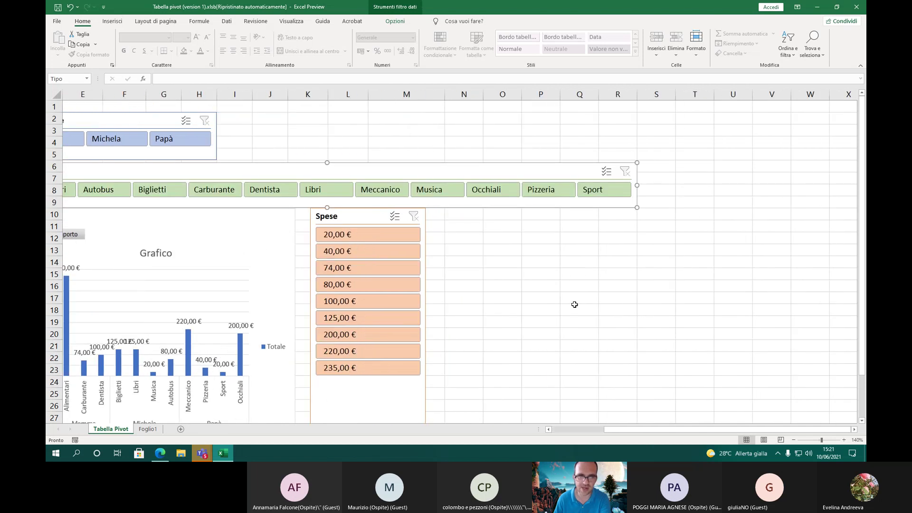
pyautogui.moveTo(740, 430); pyautogui.dragTo(678, 434)
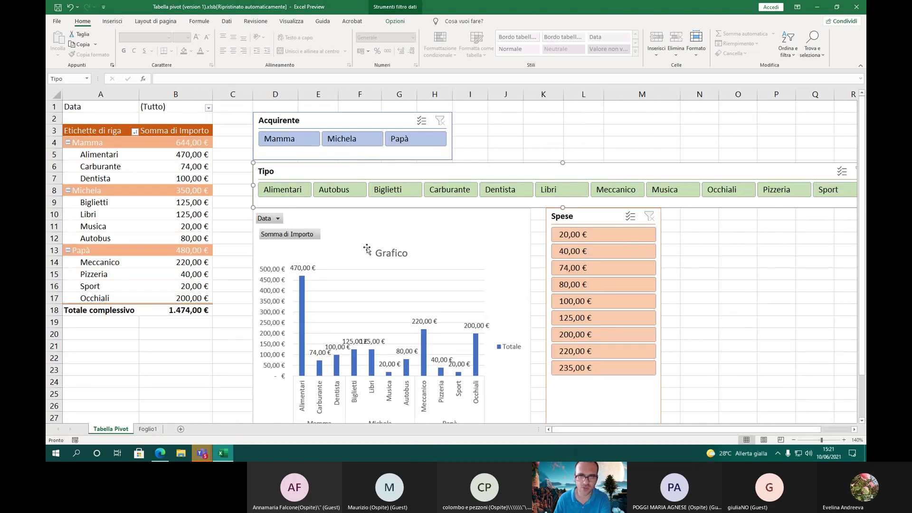
# Preview the printout with the widened Tipo slicer, and set the print scaling to no scaling
pyautogui.click(61, 21)
pyautogui.click(73, 194)
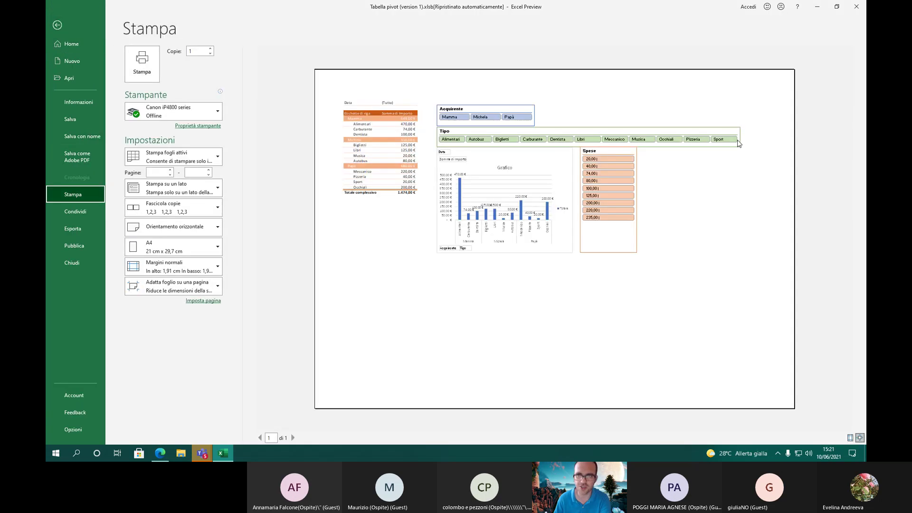
pyautogui.click(179, 290)
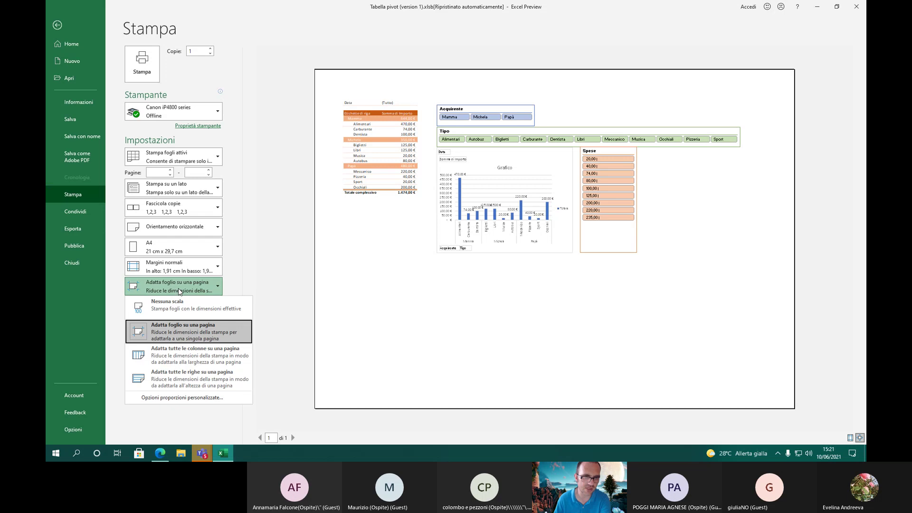
pyautogui.click(178, 304)
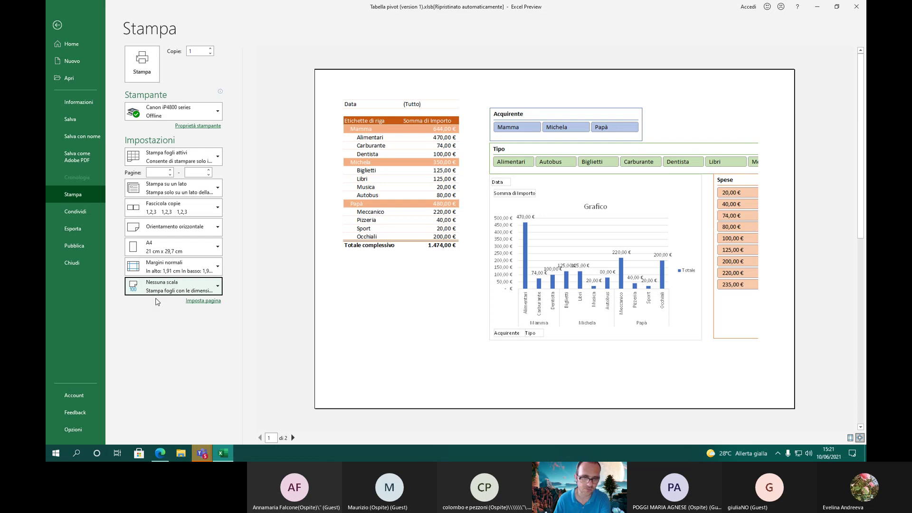
# Return to the worksheet and undo both width changes of the Tipo slicer
pyautogui.click(67, 22)
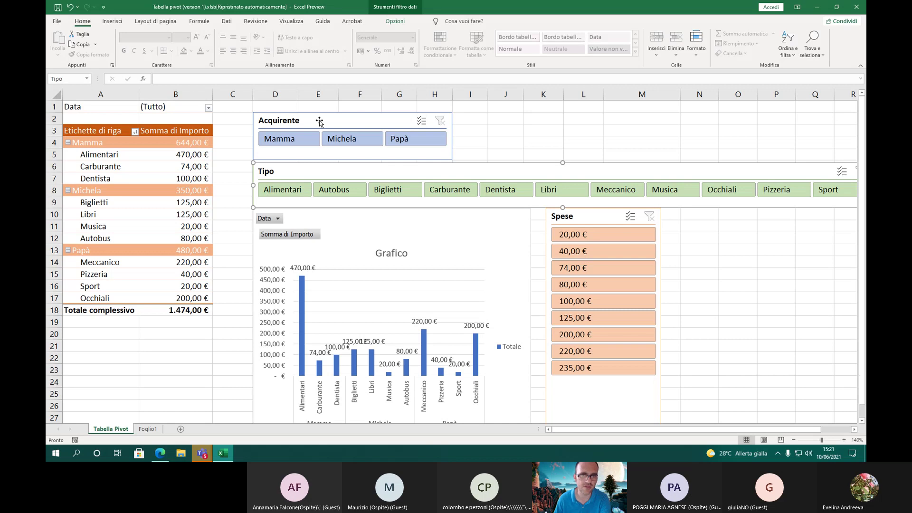
pyautogui.click(70, 8)
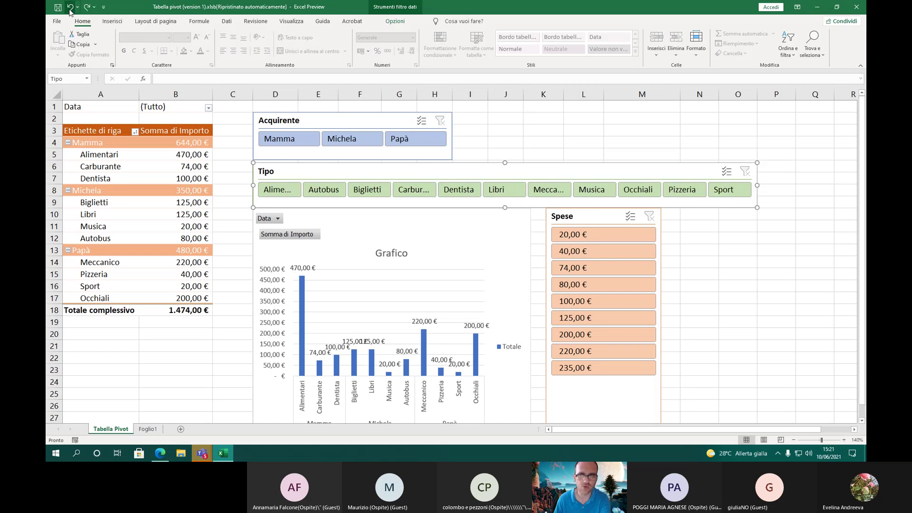
pyautogui.click(70, 9)
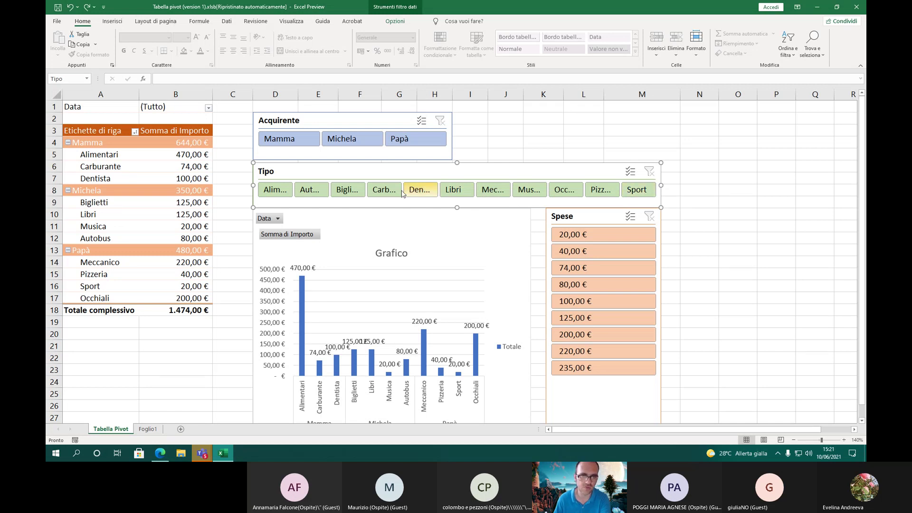
# Open the print preview of the sheet and set the scaling to fit the sheet on one page
pyautogui.click(57, 22)
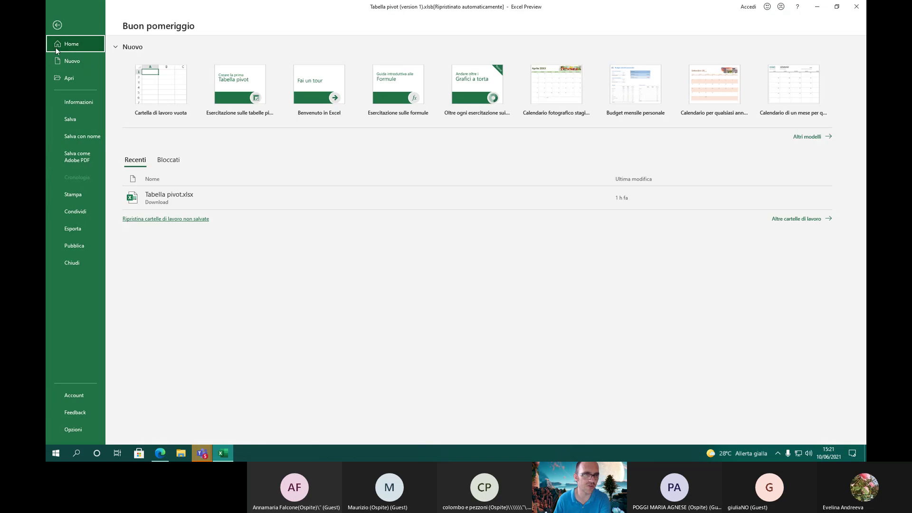
pyautogui.click(62, 194)
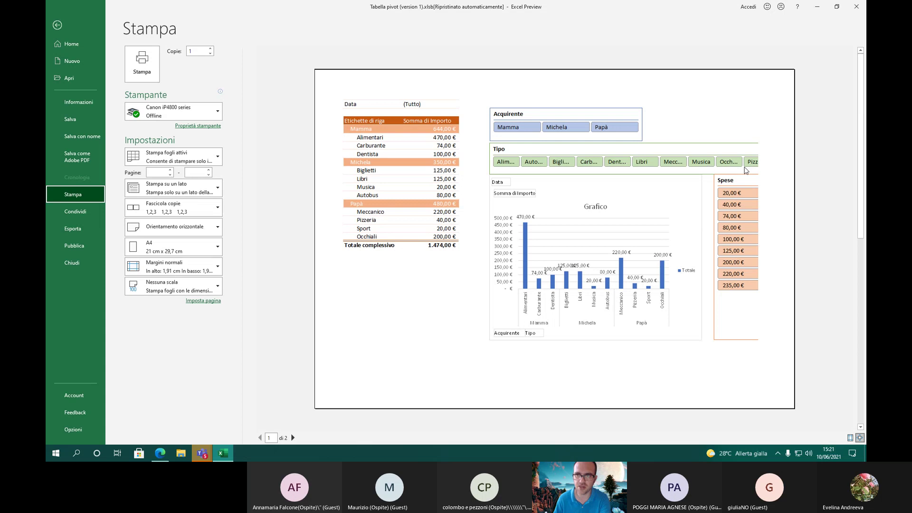
pyautogui.click(181, 290)
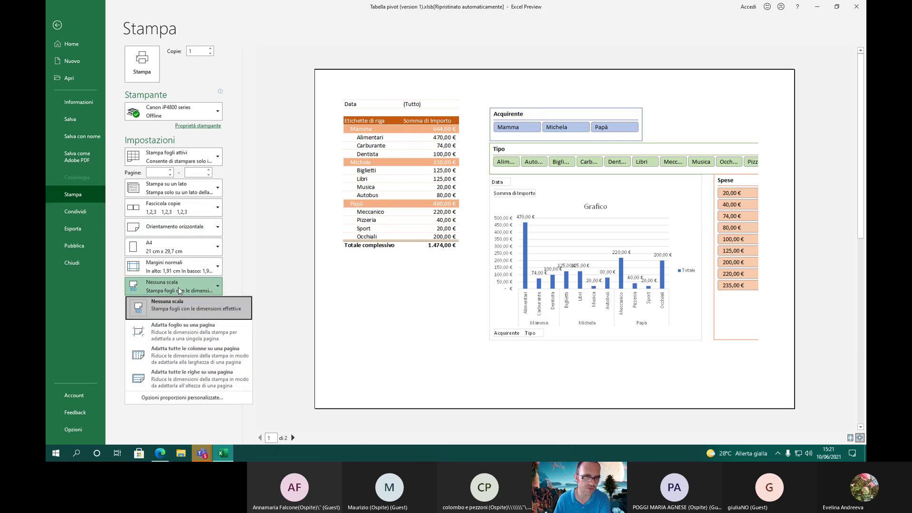
pyautogui.click(176, 334)
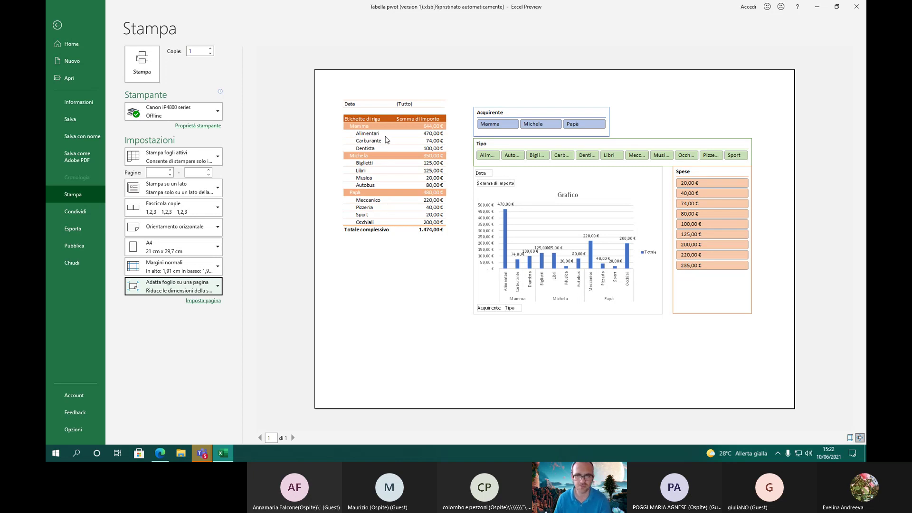
# Return to the worksheet and filter the pivot chart's Data field to 01-mar
pyautogui.click(56, 27)
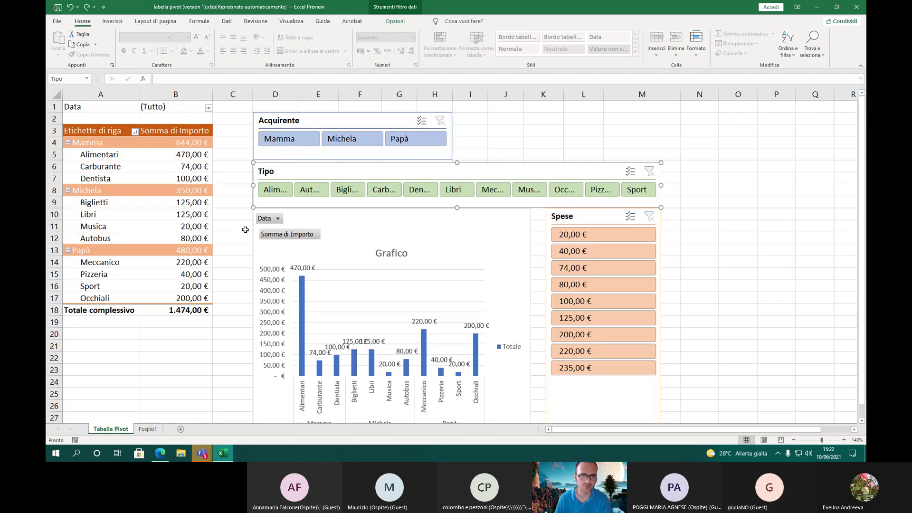
pyautogui.click(278, 219)
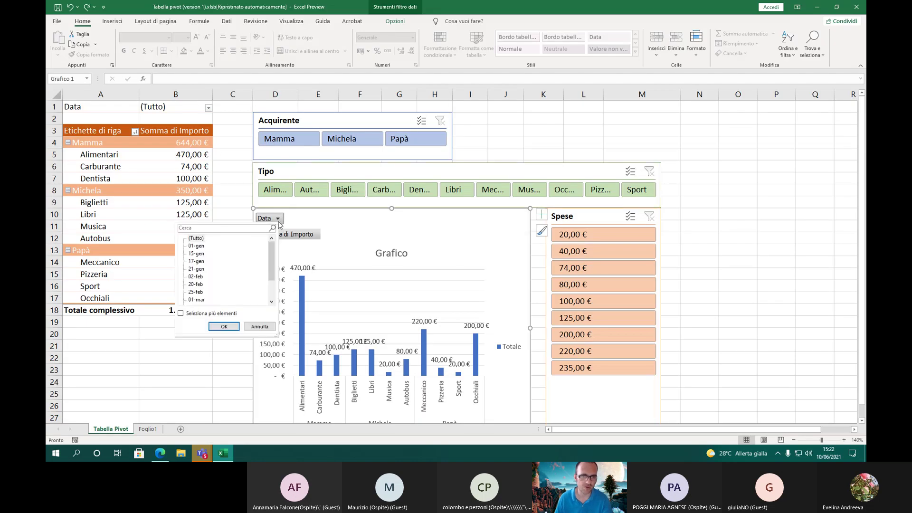
pyautogui.click(224, 327)
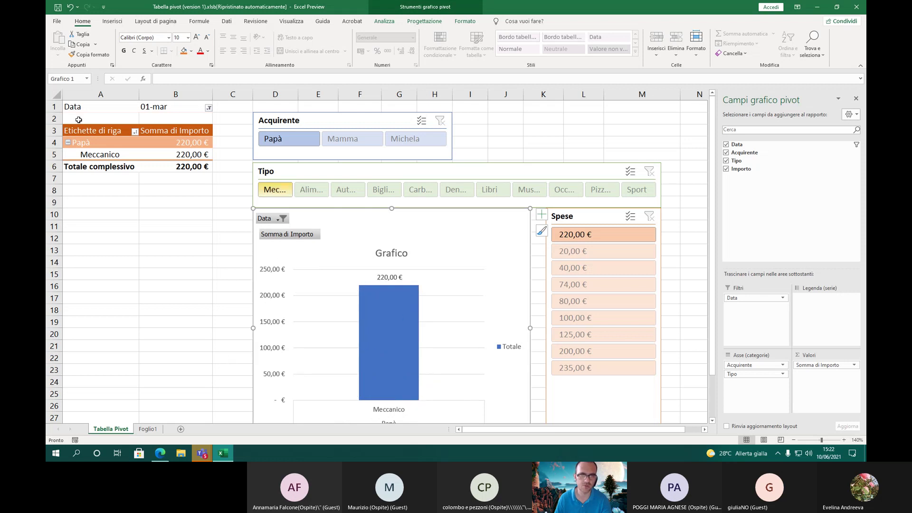
# Open the print preview of the selected pivot chart and set its page orientation to landscape
pyautogui.click(58, 21)
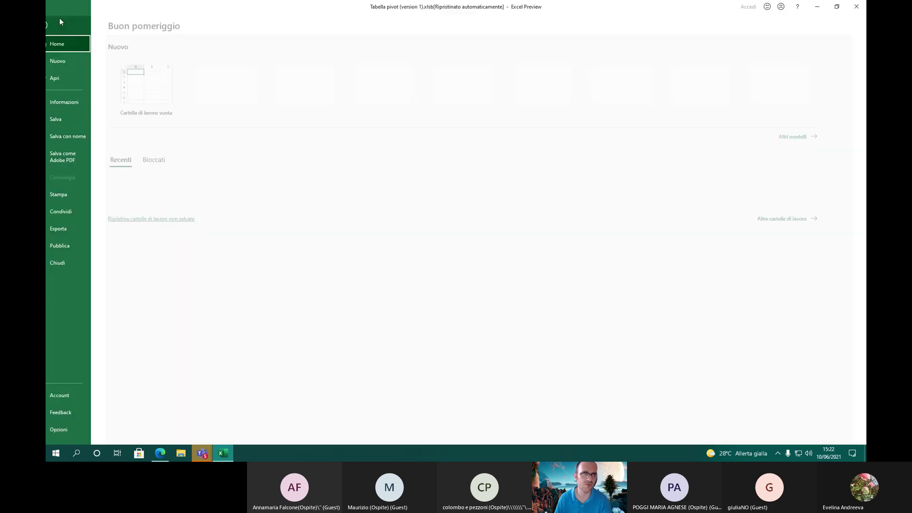
pyautogui.click(65, 192)
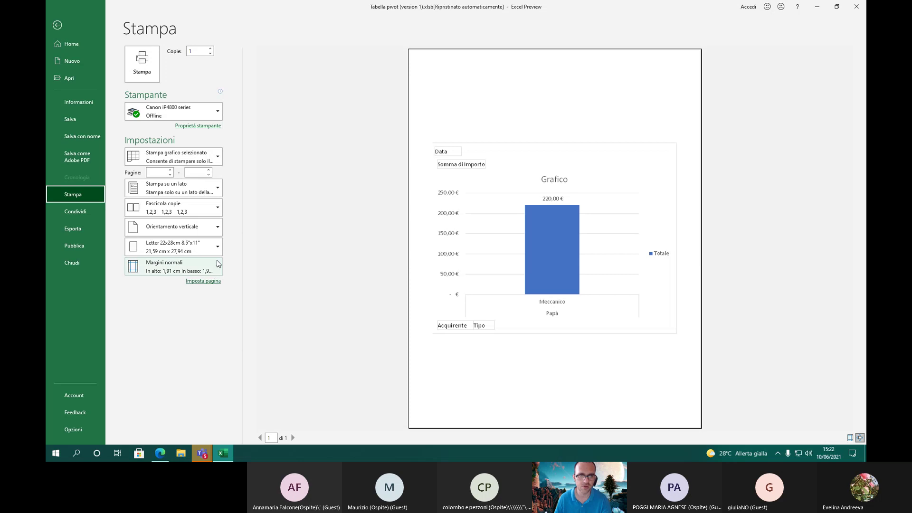
pyautogui.click(186, 230)
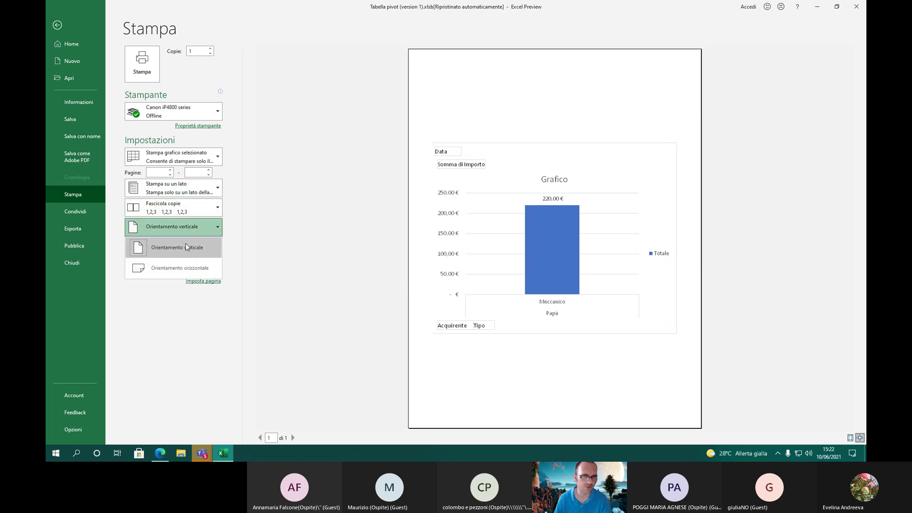
pyautogui.click(185, 244)
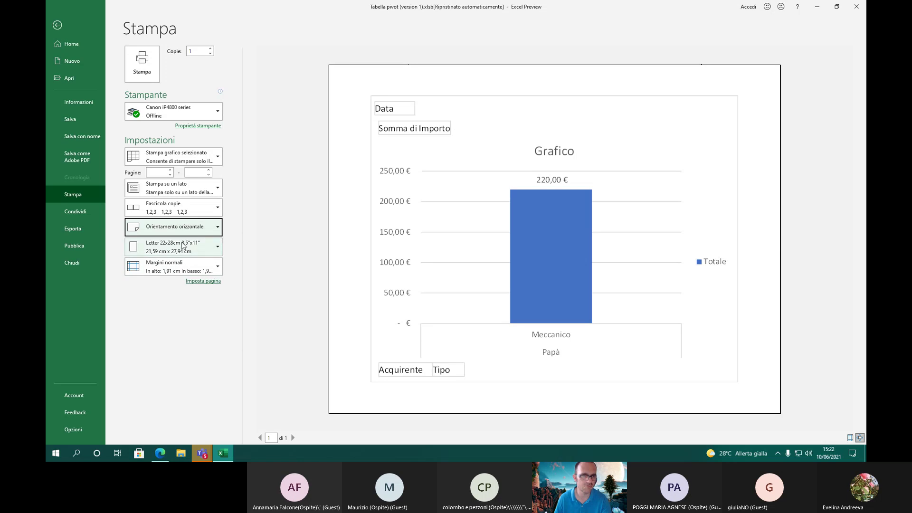
pyautogui.click(445, 139)
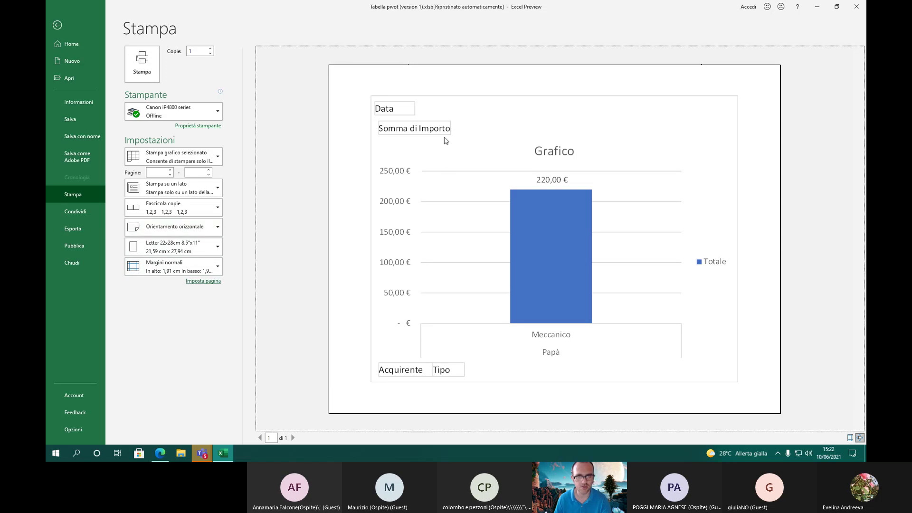
# Examine the margin presets offered for the chart printout, leaving the normal margins selected
pyautogui.click(178, 266)
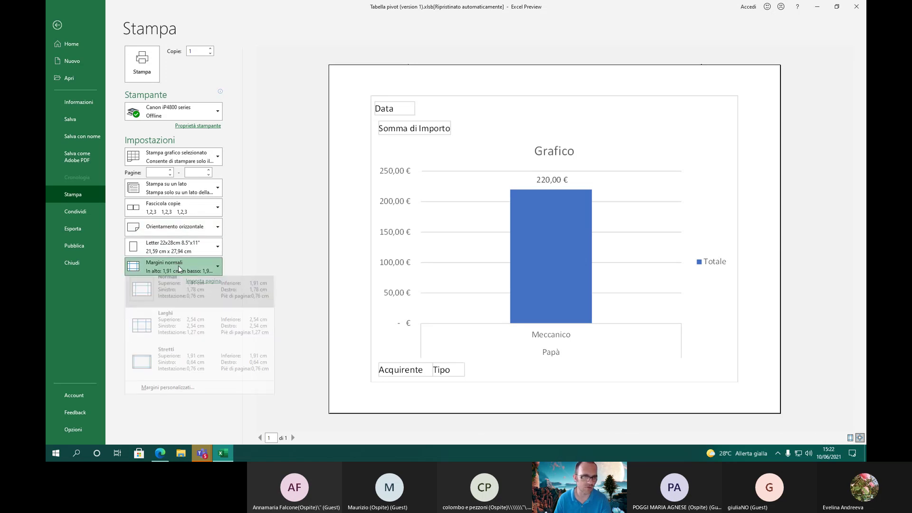
pyautogui.click(178, 266)
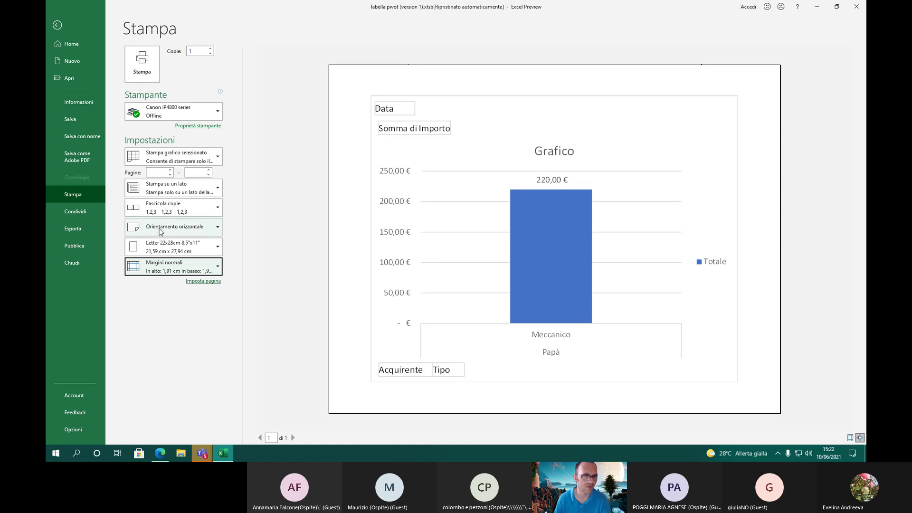
pyautogui.click(175, 266)
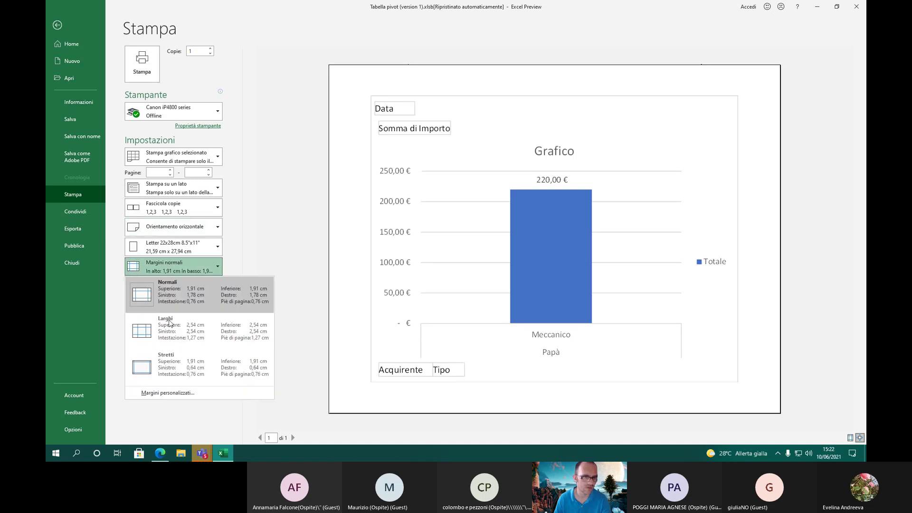
pyautogui.click(153, 23)
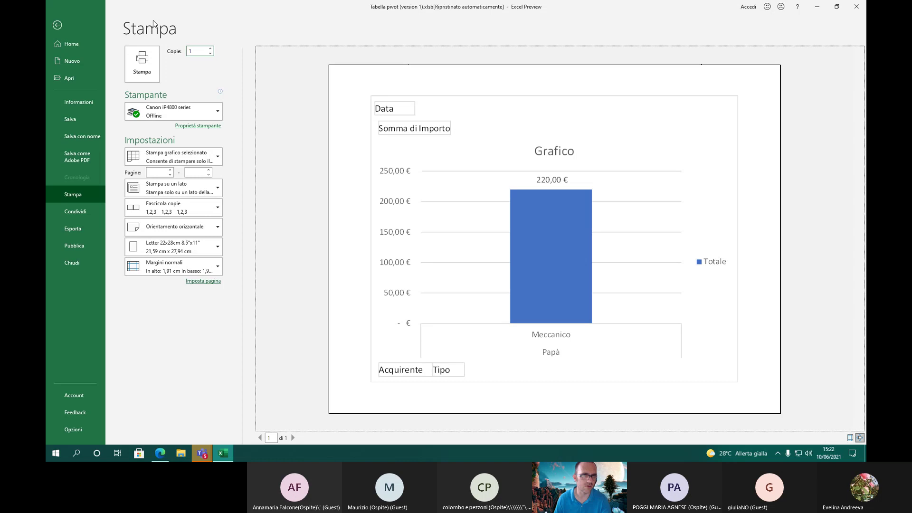
# Return to the worksheet, select empty cell A9 instead of the chart, and preview the printout of the whole sheet
pyautogui.click(63, 23)
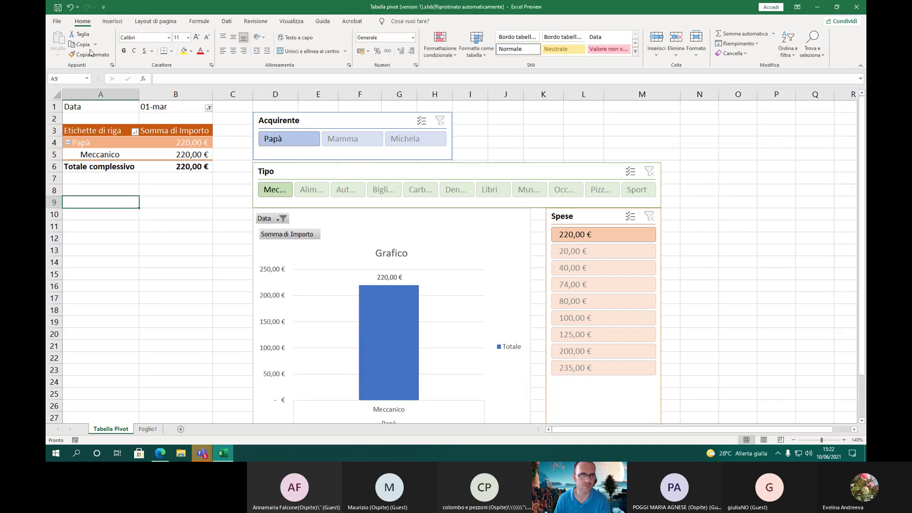
pyautogui.click(56, 21)
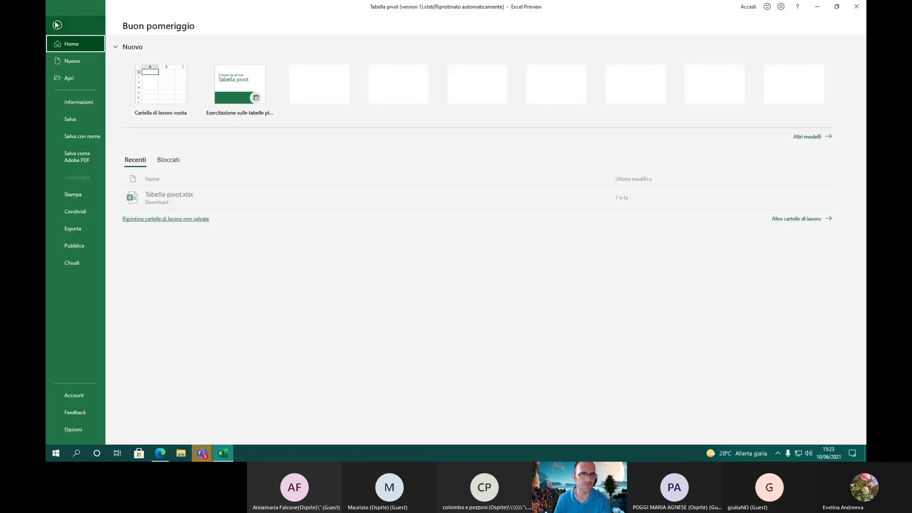
pyautogui.click(66, 196)
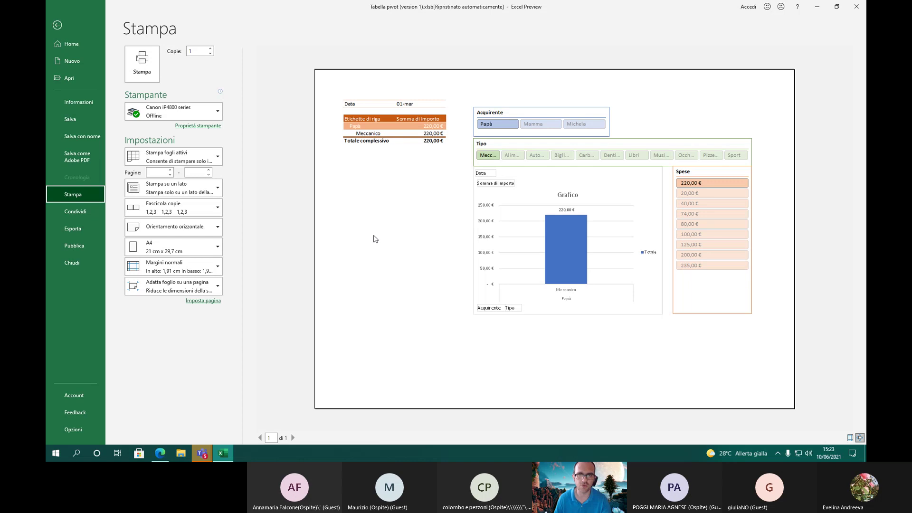
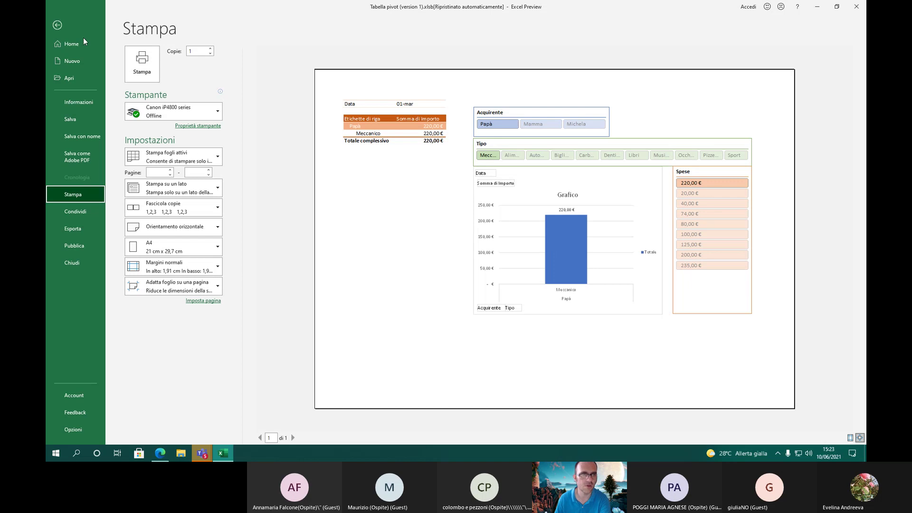
# Return to the worksheet, reset the pivot chart's Data filter to (Tutto), and select an empty cell below the pivot table
pyautogui.click(58, 26)
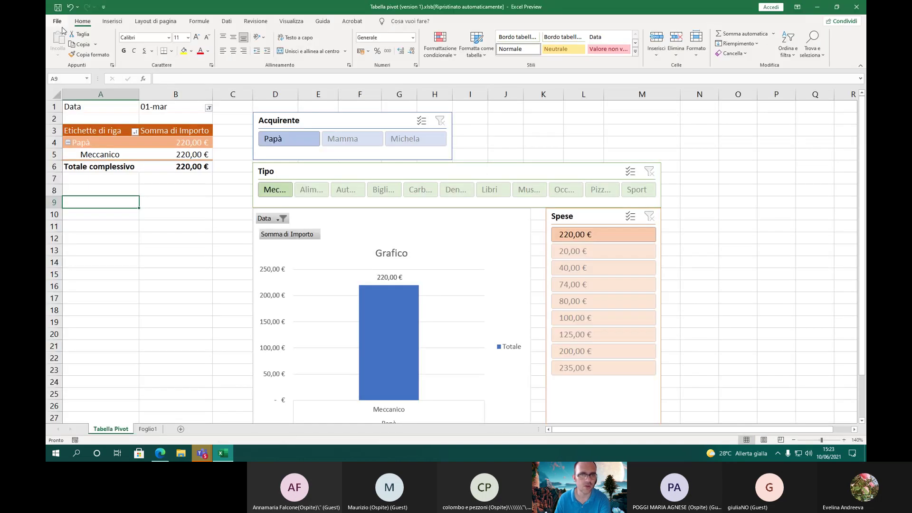
pyautogui.click(160, 252)
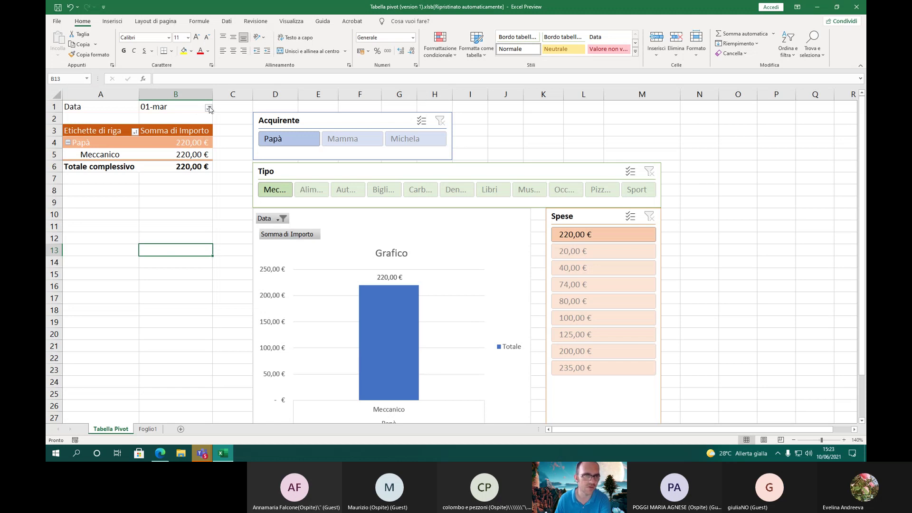
pyautogui.click(284, 218)
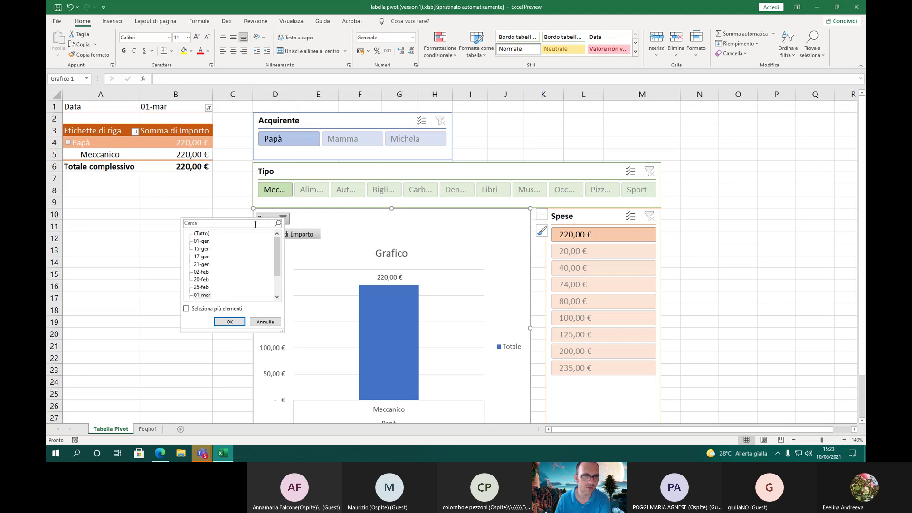
pyautogui.click(199, 234)
pyautogui.click(230, 322)
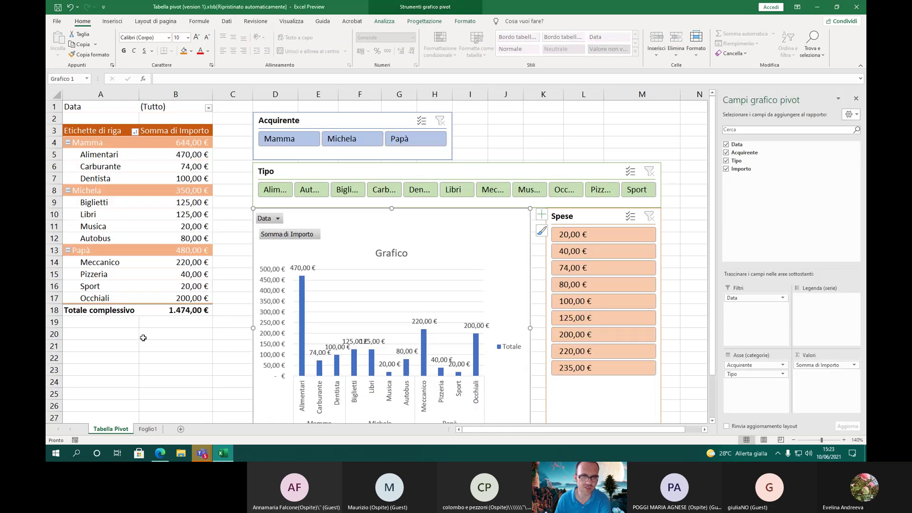
pyautogui.click(143, 337)
pyautogui.click(125, 335)
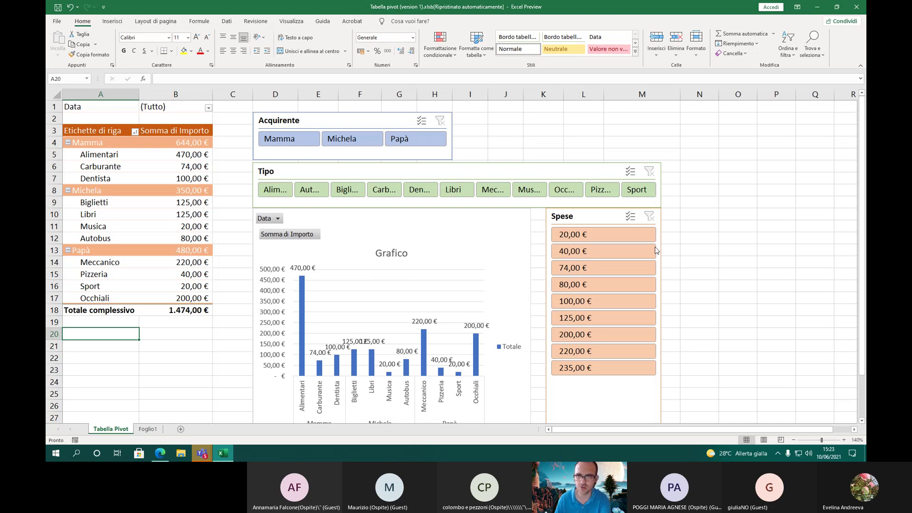
# Select the pivot chart and open the print preview for the chart alone
pyautogui.click(450, 240)
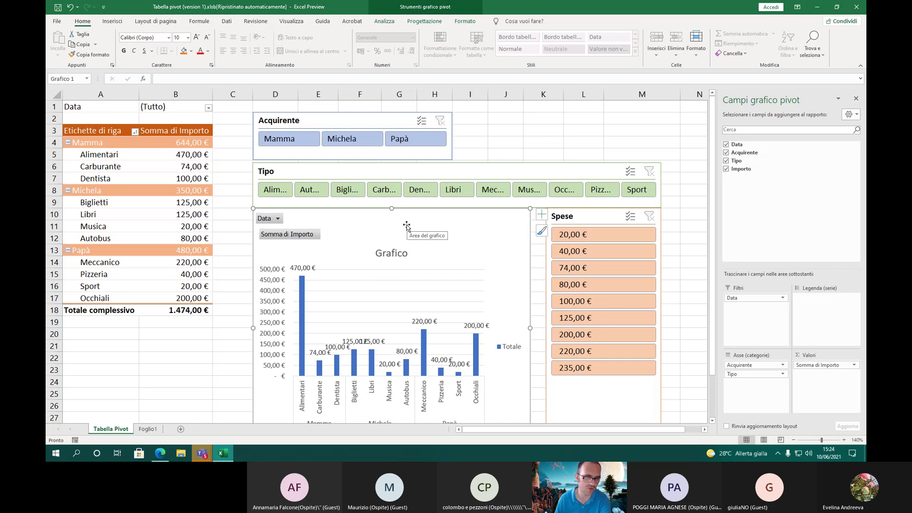
pyautogui.click(61, 24)
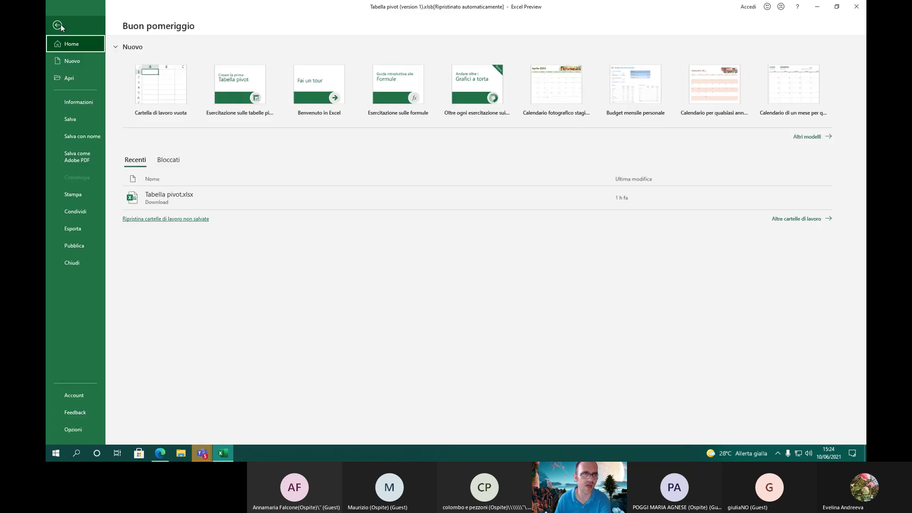
pyautogui.click(69, 194)
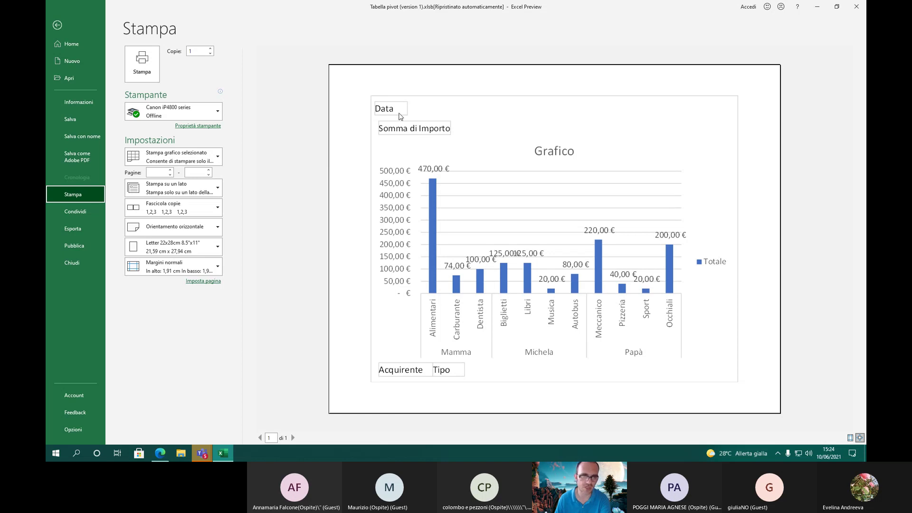
# Try portrait orientation for the chart printout, and set it back to landscape
pyautogui.click(188, 226)
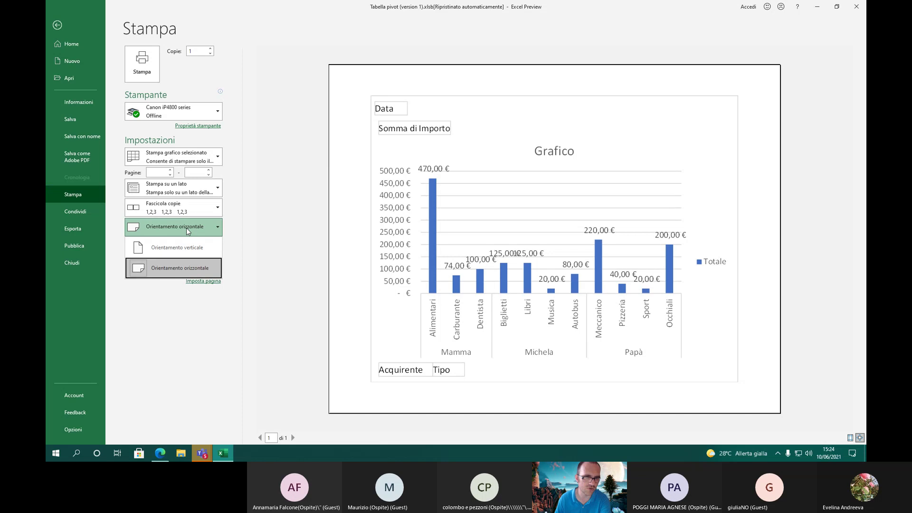
pyautogui.click(187, 245)
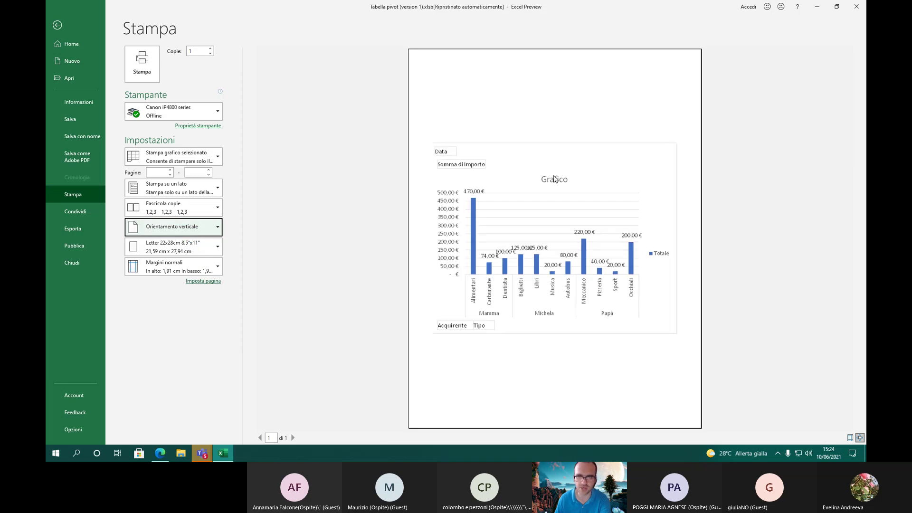
pyautogui.click(178, 232)
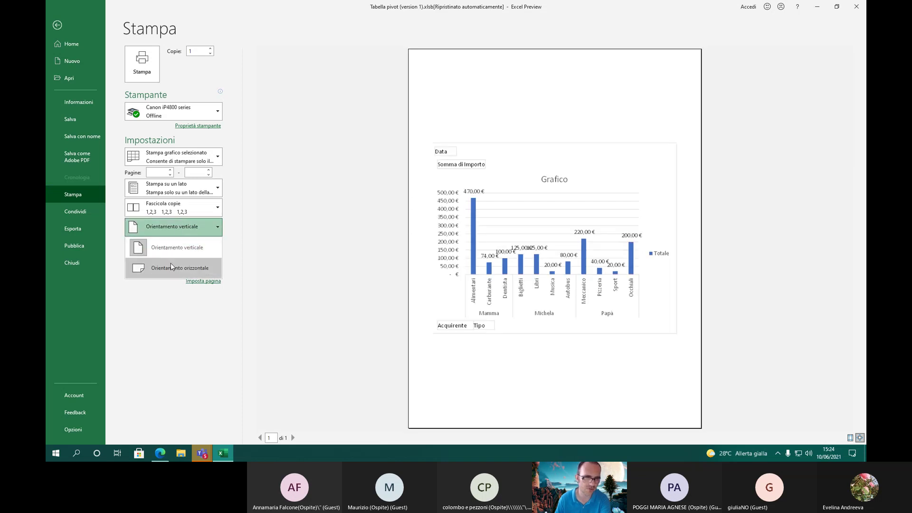
pyautogui.click(173, 266)
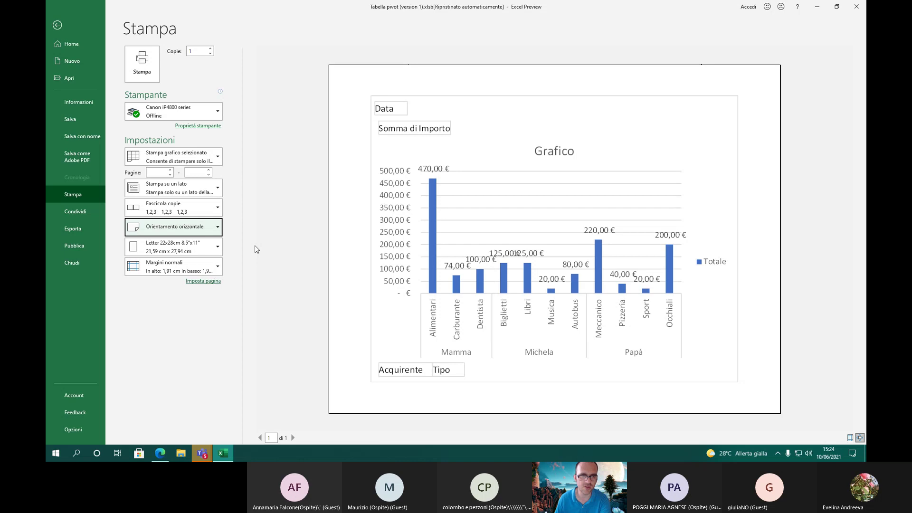
# Examine the options for what to print while the chart is selected, keeping the selected chart option
pyautogui.click(195, 156)
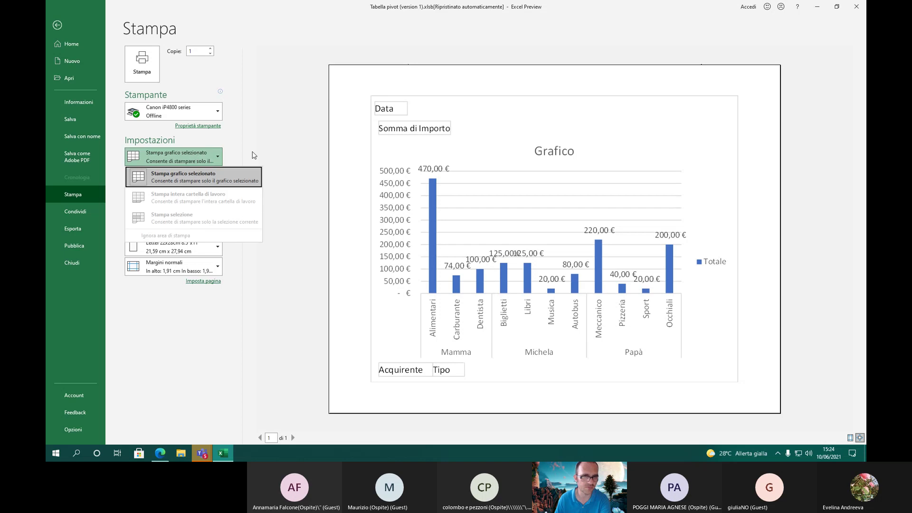
pyautogui.press('Escape')
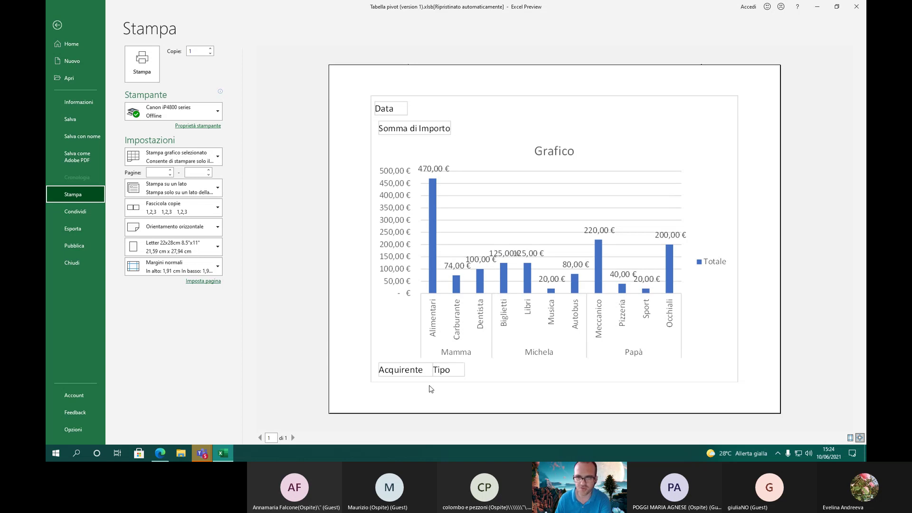
pyautogui.click(419, 108)
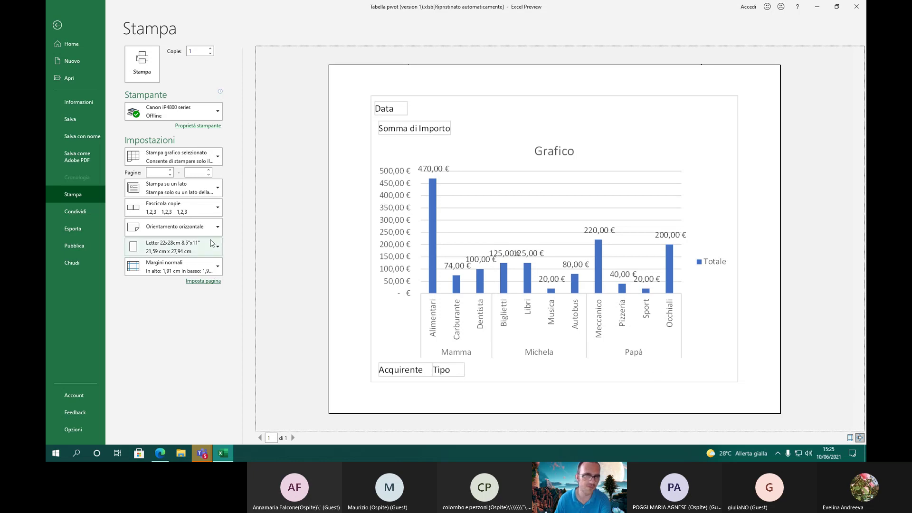
# Return to the worksheet to check the pivot chart's lower field buttons, and reopen the chart's print preview to compare
pyautogui.click(56, 25)
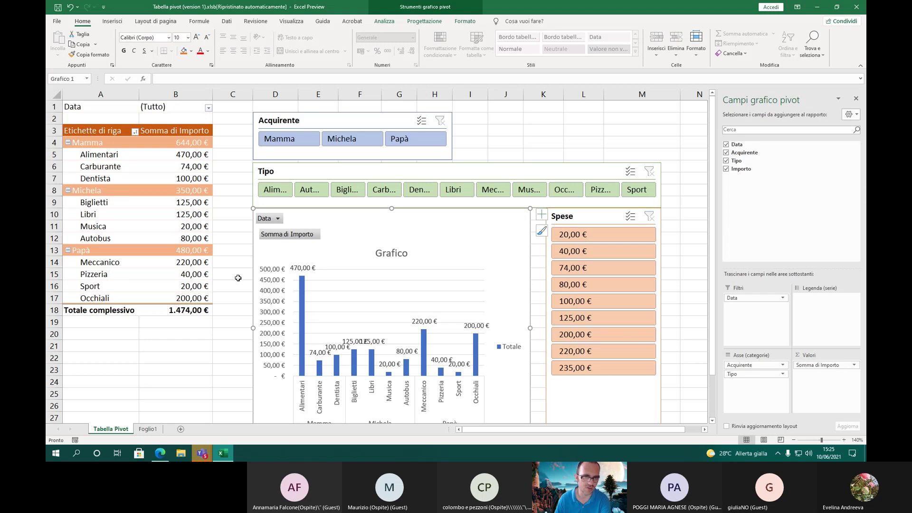
pyautogui.scroll(-1, 237, 277)
pyautogui.scroll(-1, 237, 277)
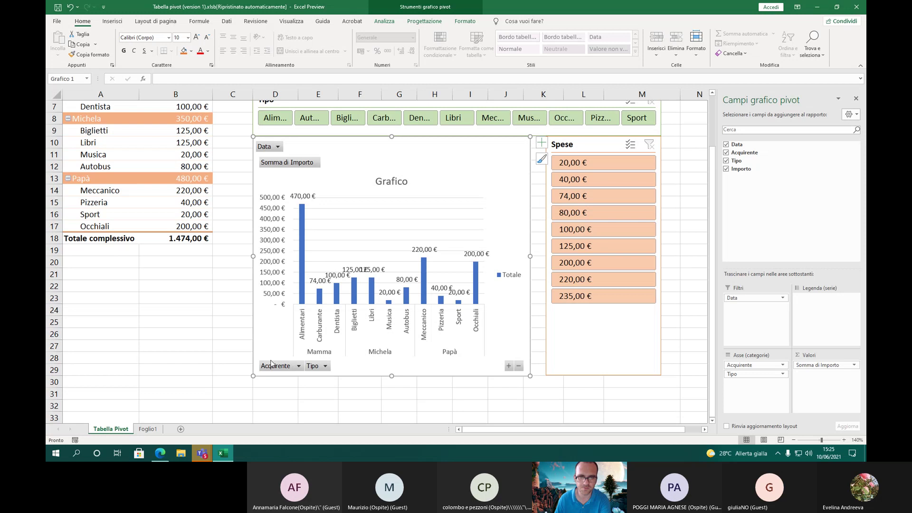
pyautogui.click(57, 22)
pyautogui.click(89, 196)
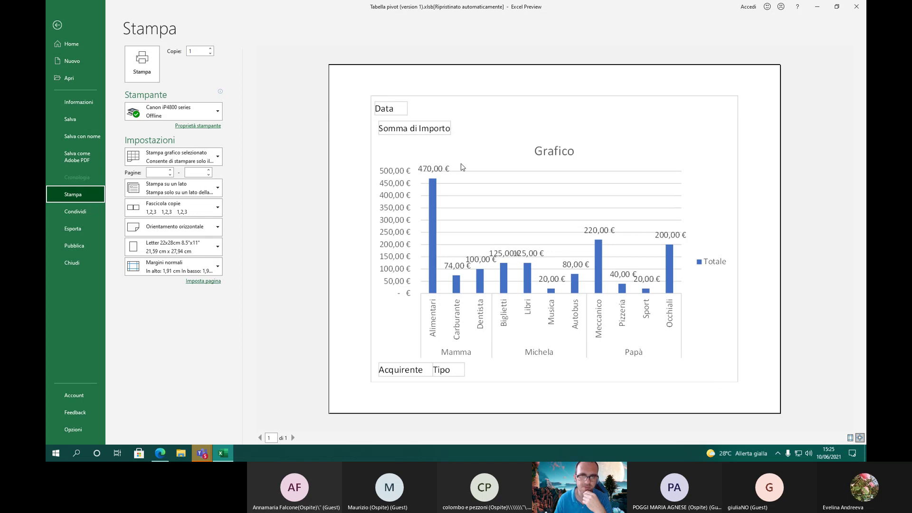
pyautogui.click(437, 133)
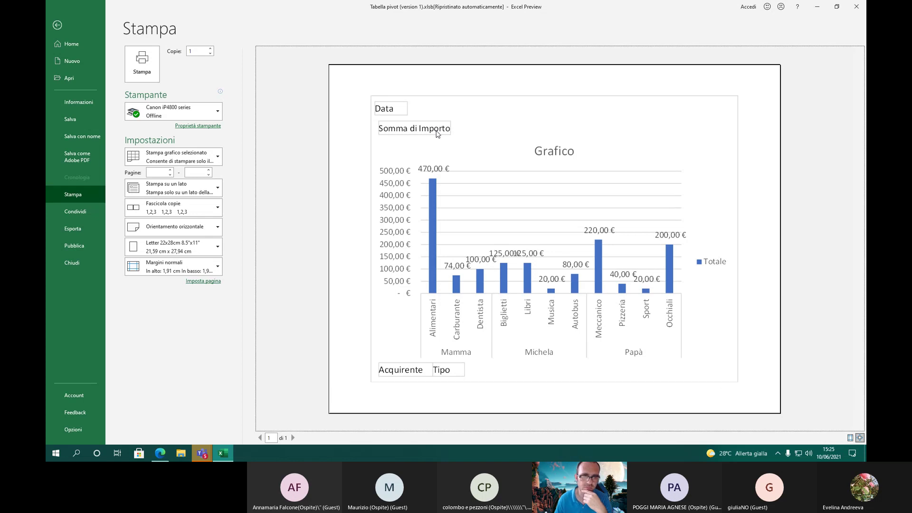
# Try narrow margins for the chart printout, and set them back to normal
pyautogui.click(210, 265)
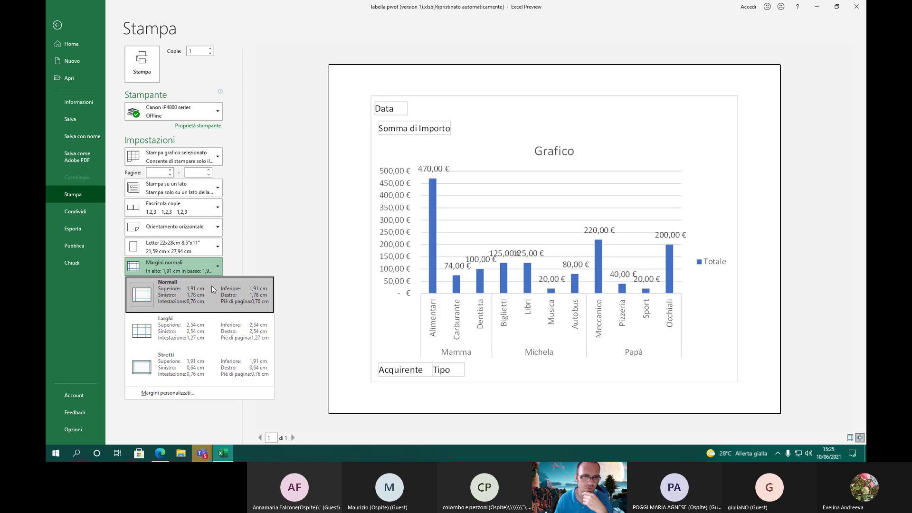
pyautogui.click(209, 374)
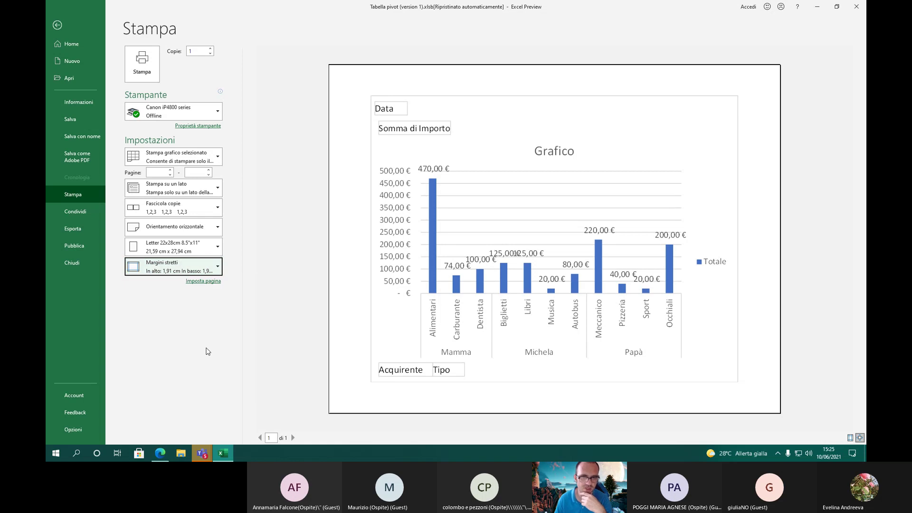
pyautogui.click(187, 267)
pyautogui.click(181, 291)
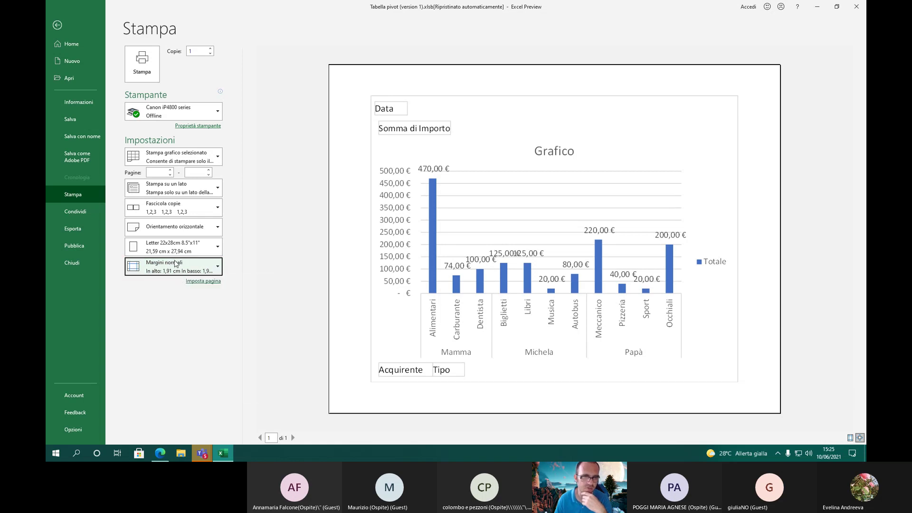
# Set the chart printout's paper size to A4 and return to the worksheet
pyautogui.click(177, 247)
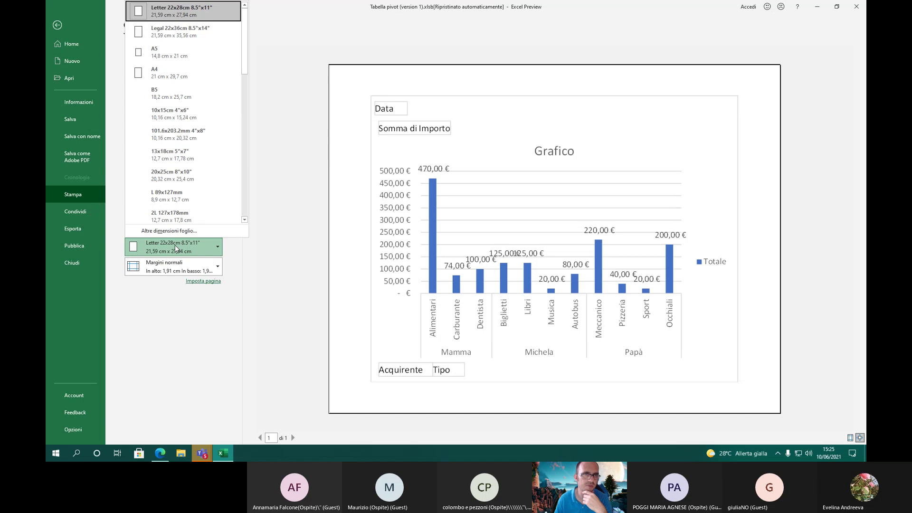
pyautogui.click(169, 73)
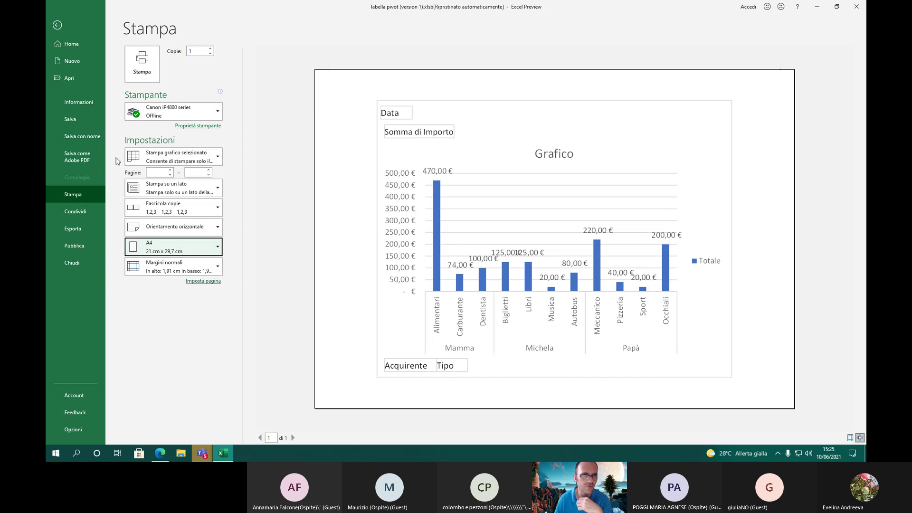
pyautogui.click(61, 27)
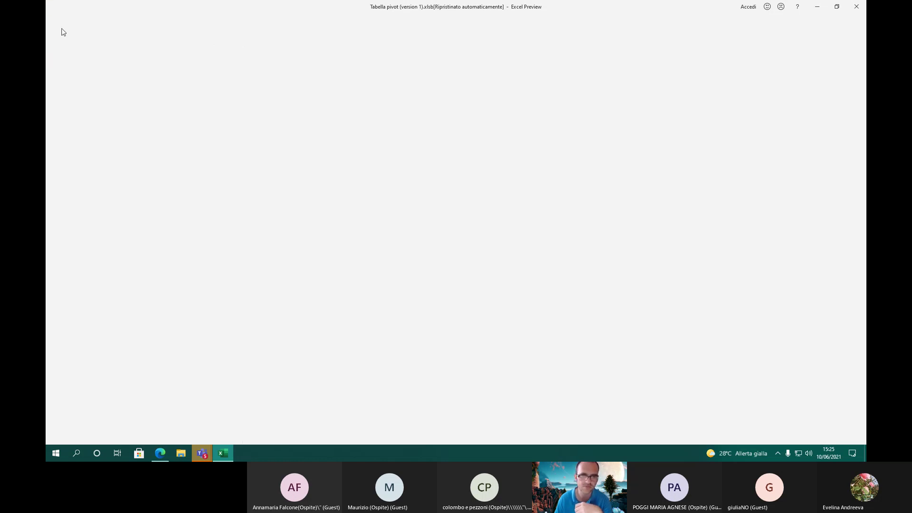
# Turn off showing the next field's labels in the same column (compact form) in the layout settings of the chart's Data field
pyautogui.click(542, 144)
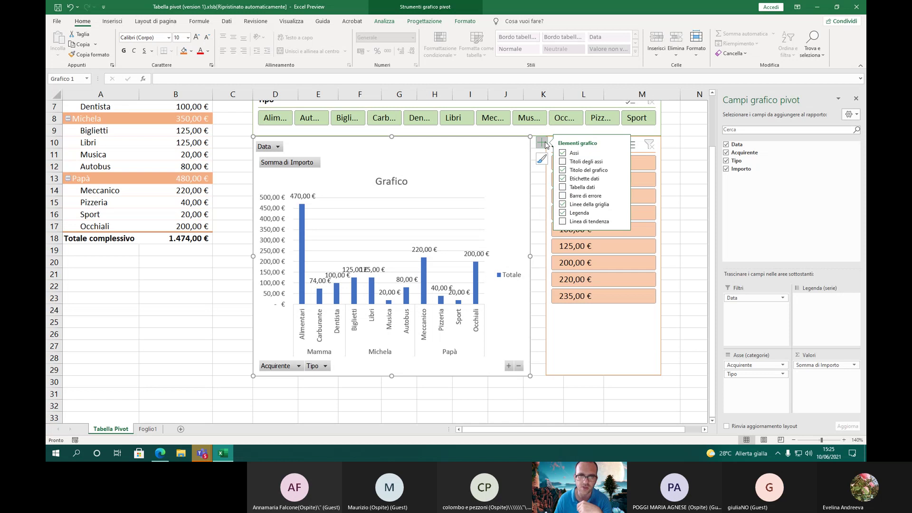
pyautogui.rightClick(275, 148)
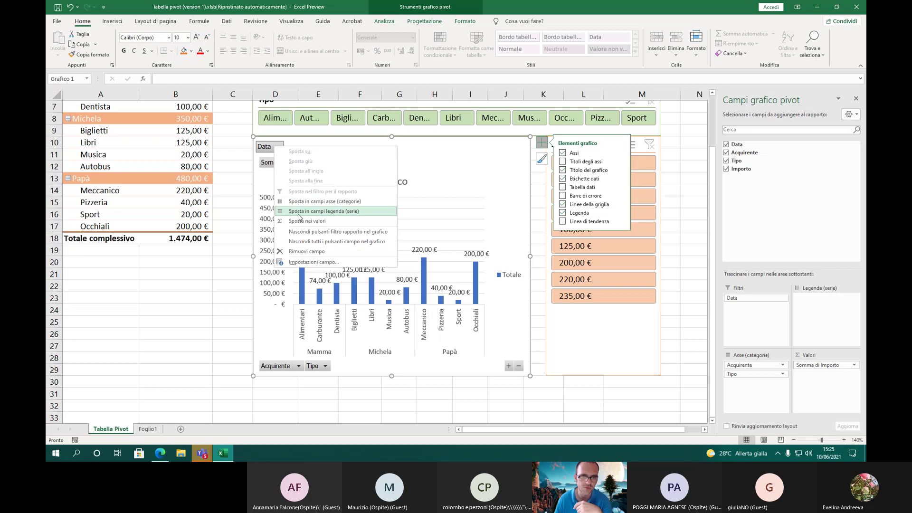
pyautogui.click(306, 262)
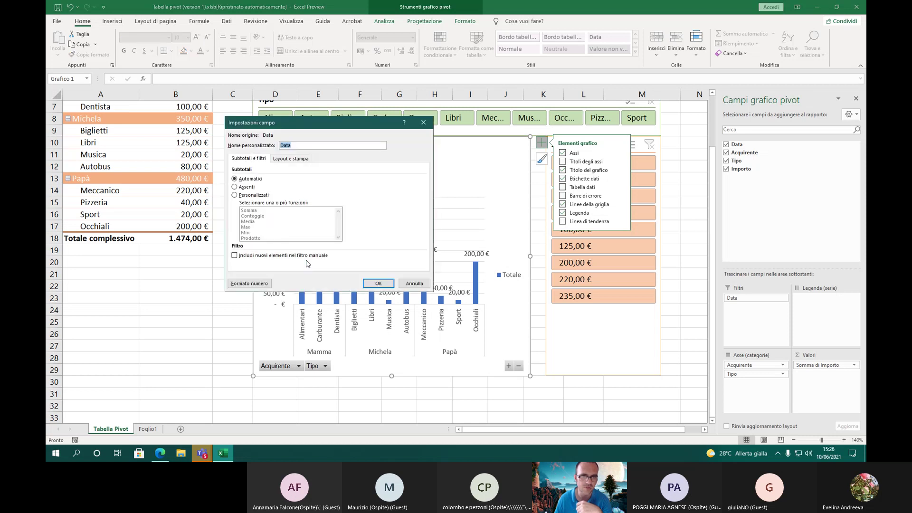
pyautogui.click(285, 159)
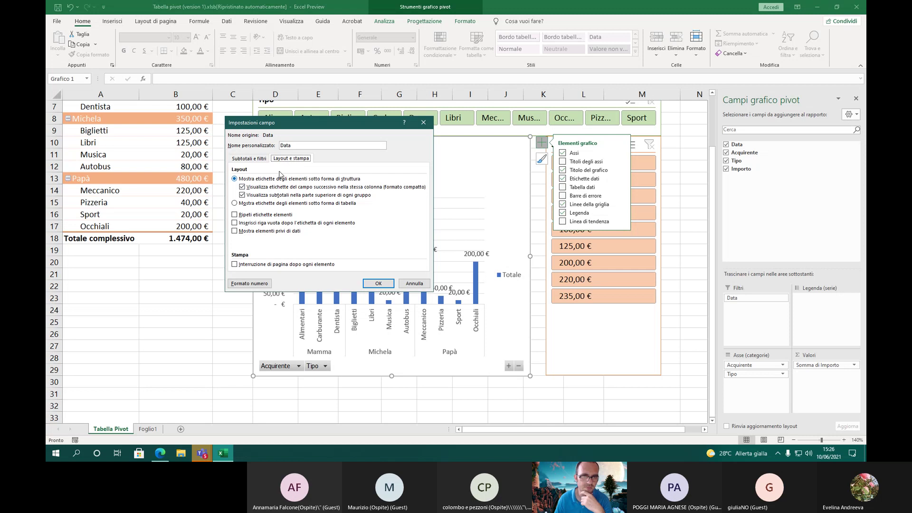
pyautogui.moveTo(273, 124); pyautogui.dragTo(346, 154)
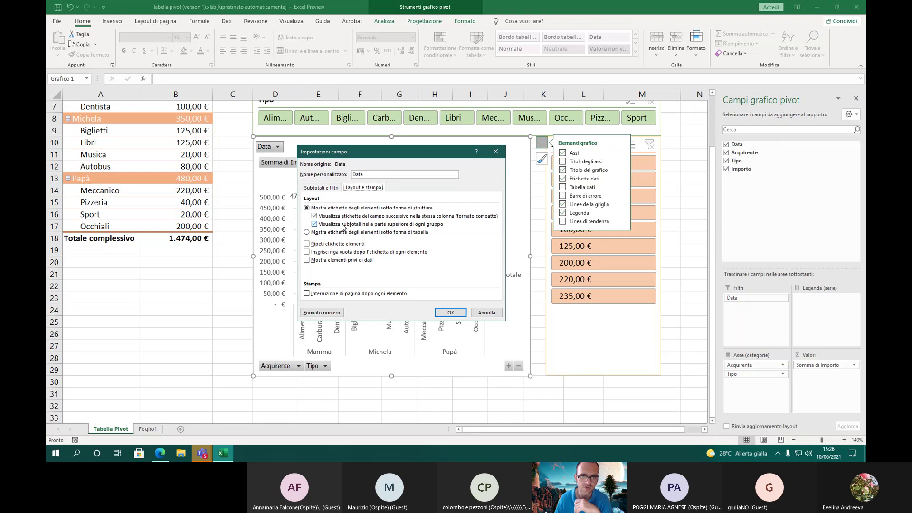
pyautogui.click(314, 224)
pyautogui.click(315, 217)
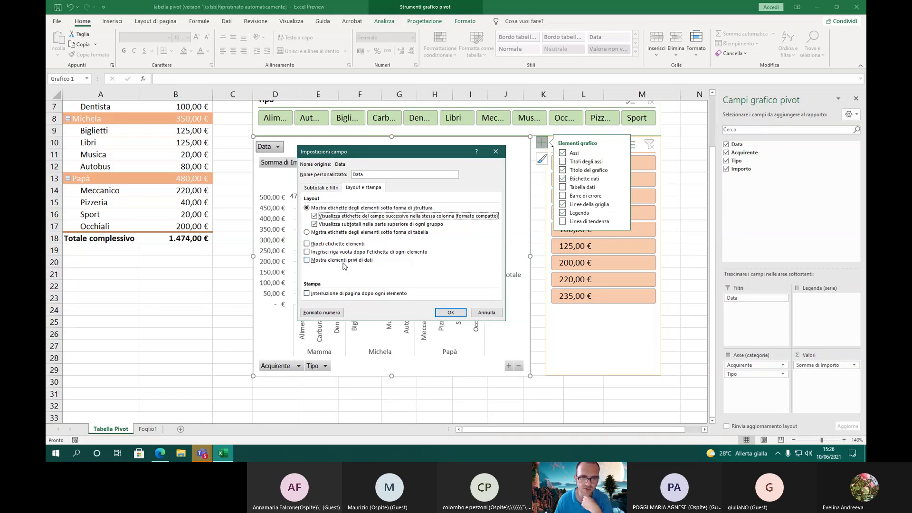
pyautogui.click(334, 188)
pyautogui.click(363, 188)
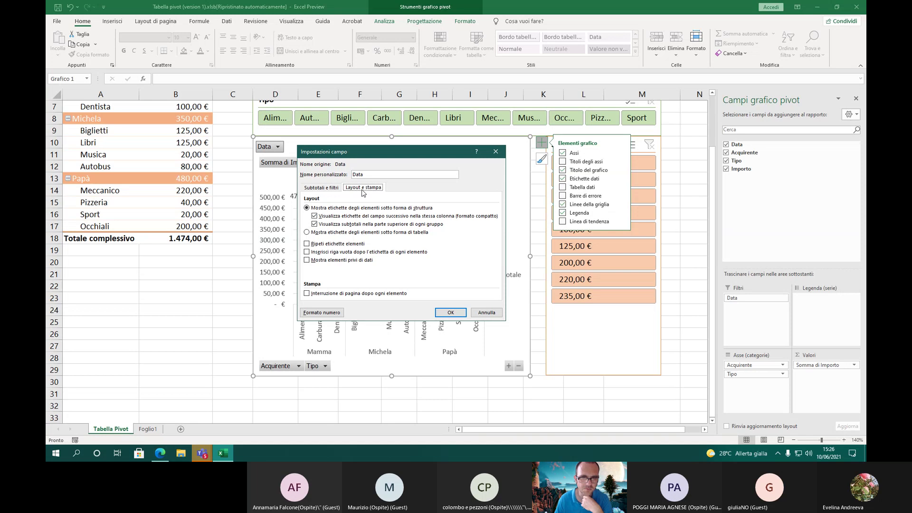
pyautogui.click(371, 218)
pyautogui.click(373, 225)
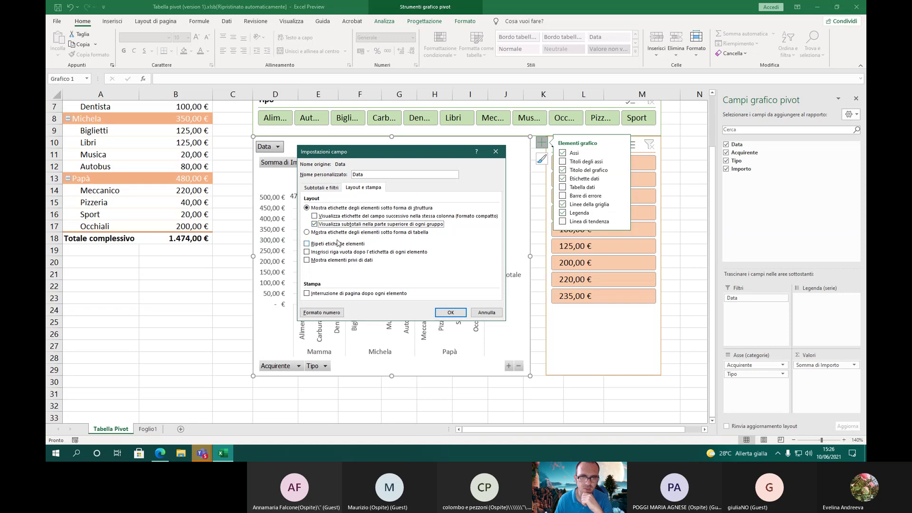
pyautogui.click(448, 312)
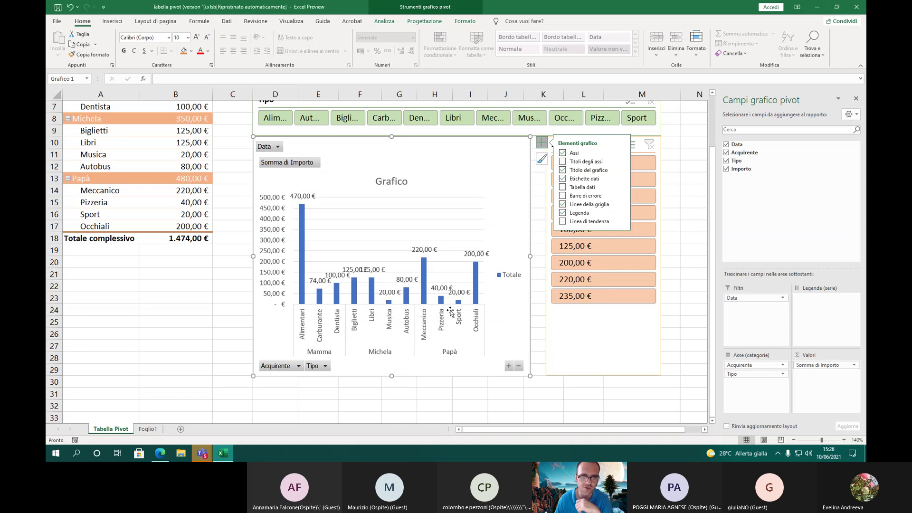
# Check the chart's print preview with the changed Data field settings, and return to the worksheet
pyautogui.click(55, 20)
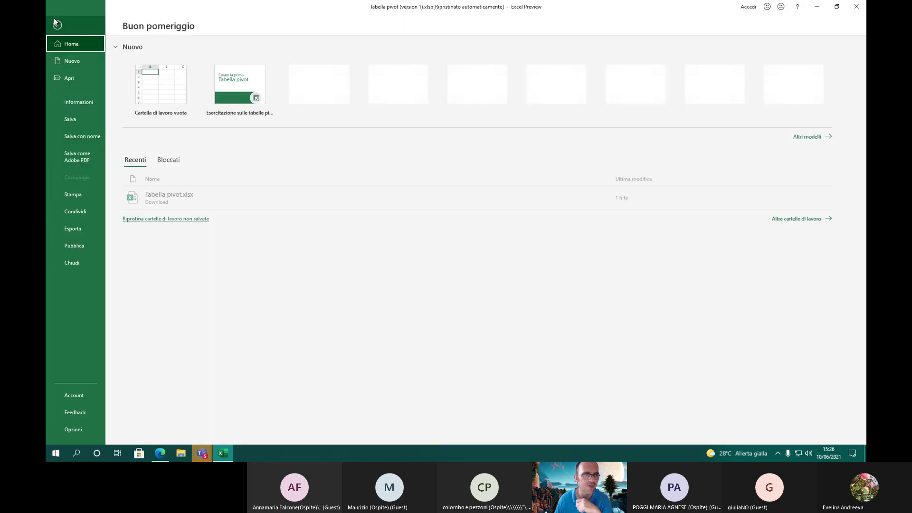
pyautogui.click(80, 193)
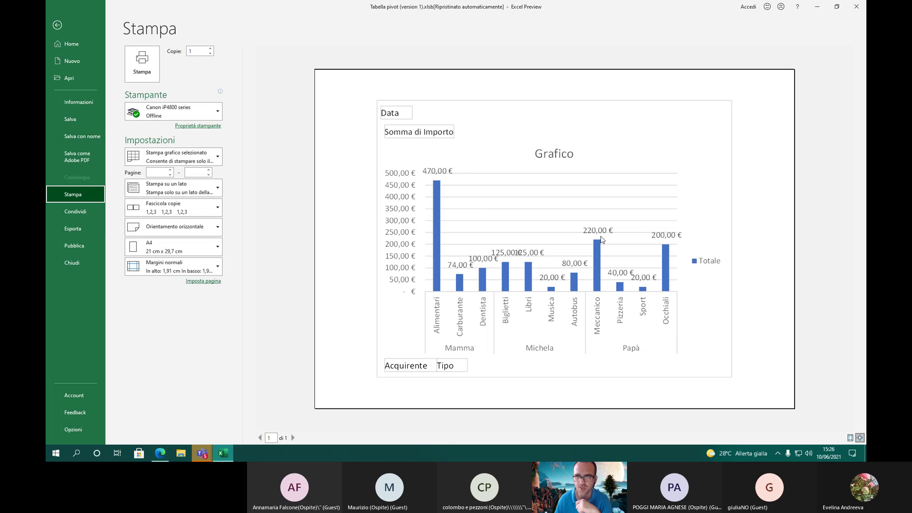
pyautogui.click(57, 25)
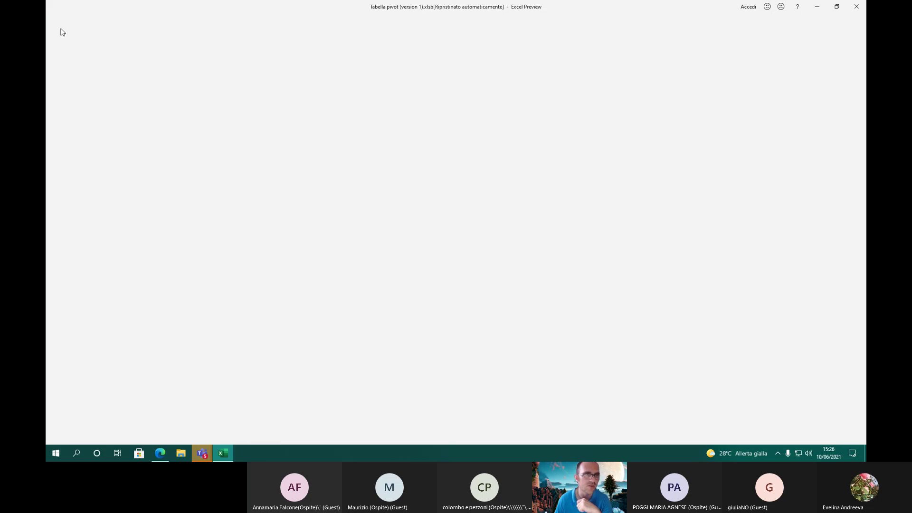
# Look through the commands for the chart title and chart area, and undo the last field settings change
pyautogui.rightClick(382, 185)
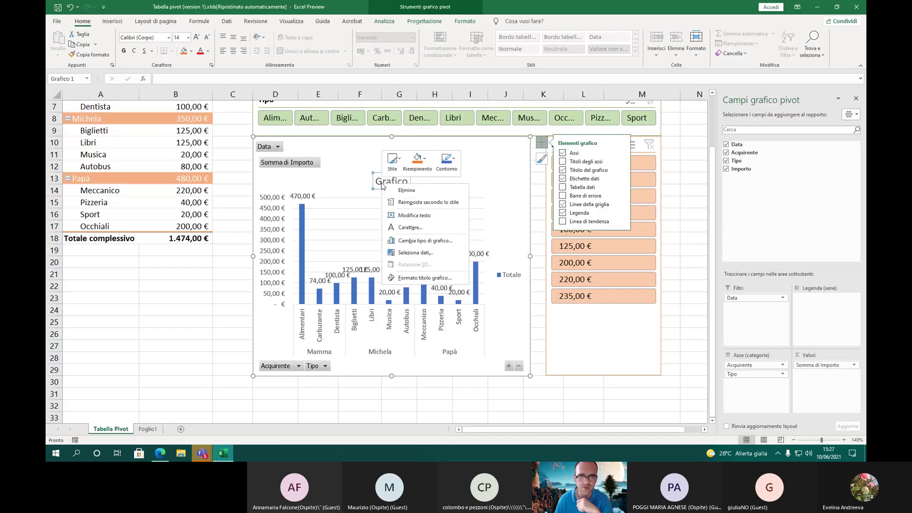
pyautogui.rightClick(351, 186)
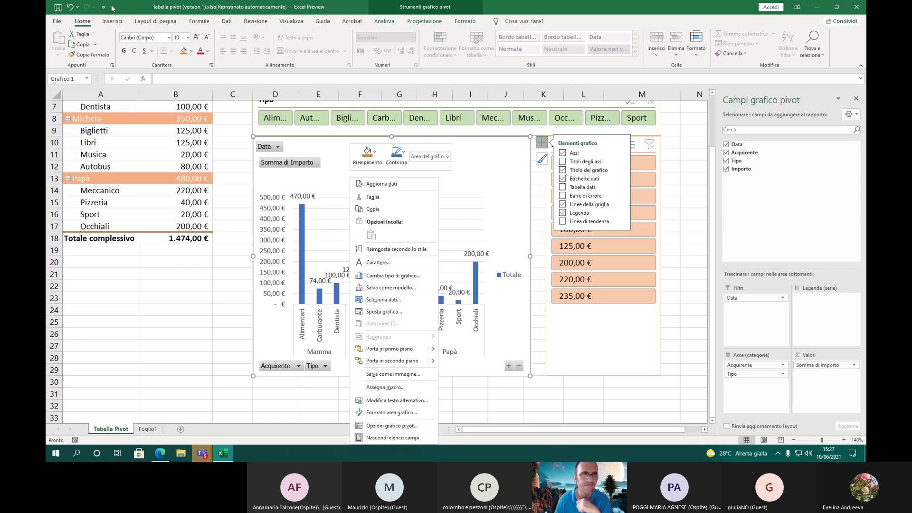
pyautogui.click(71, 7)
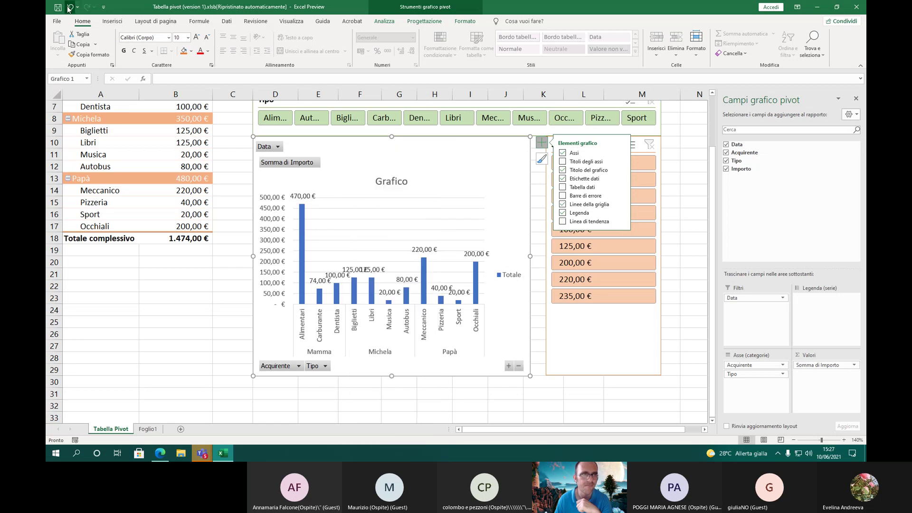
# Open the pivot chart's options and examine the print, display, totals and filters, and layout and format settings
pyautogui.rightClick(340, 176)
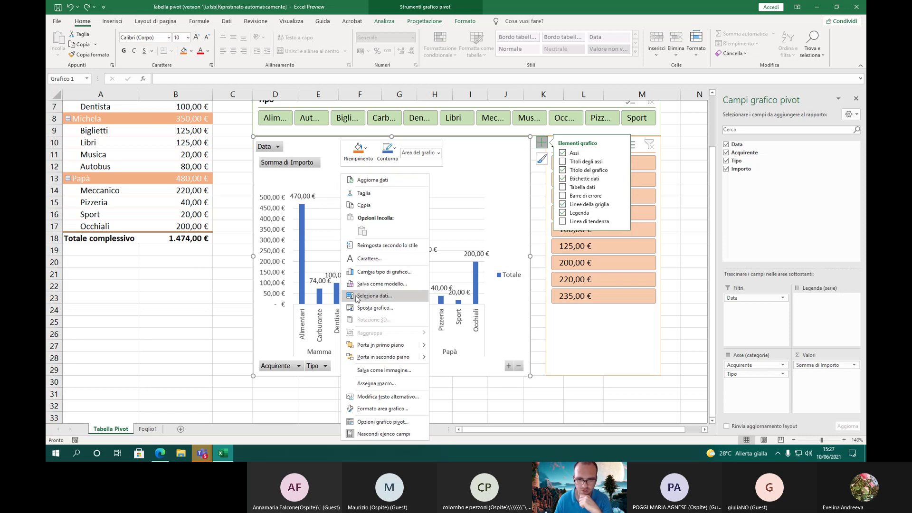
pyautogui.click(382, 421)
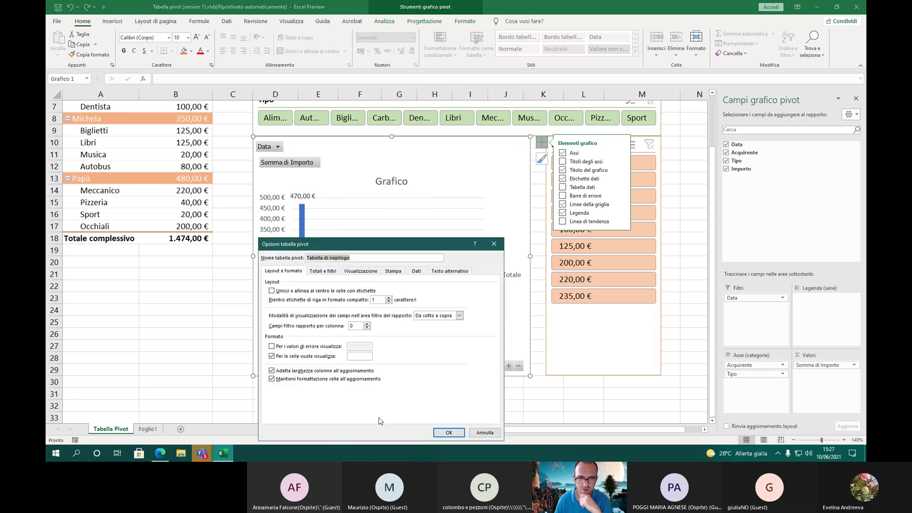
pyautogui.moveTo(363, 249); pyautogui.dragTo(409, 139)
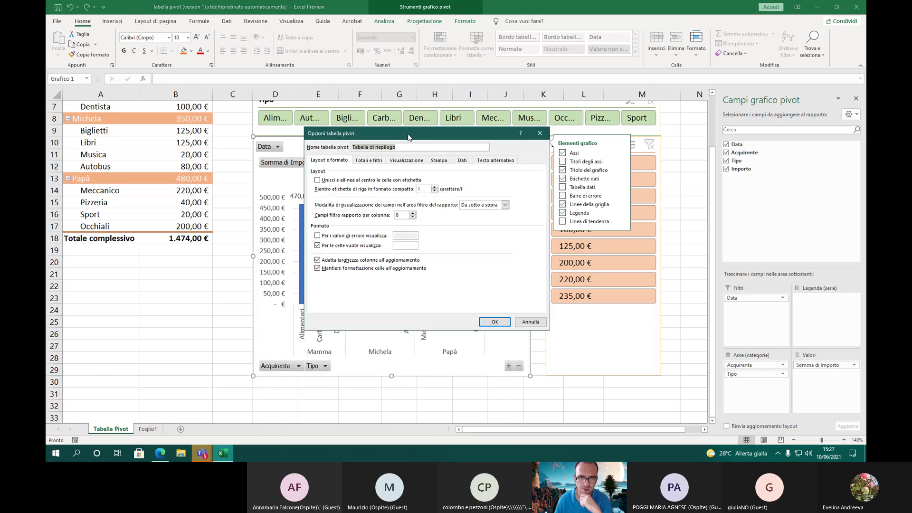
pyautogui.click(446, 165)
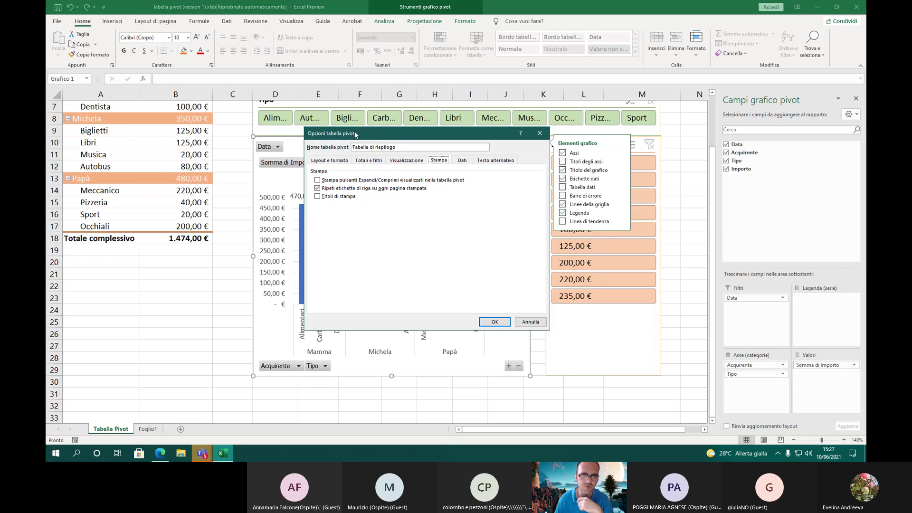
pyautogui.click(417, 162)
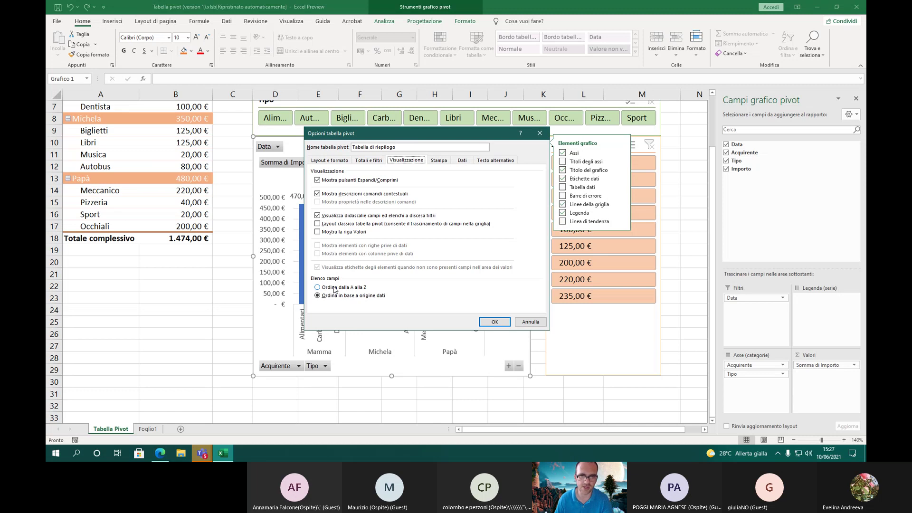
pyautogui.click(372, 160)
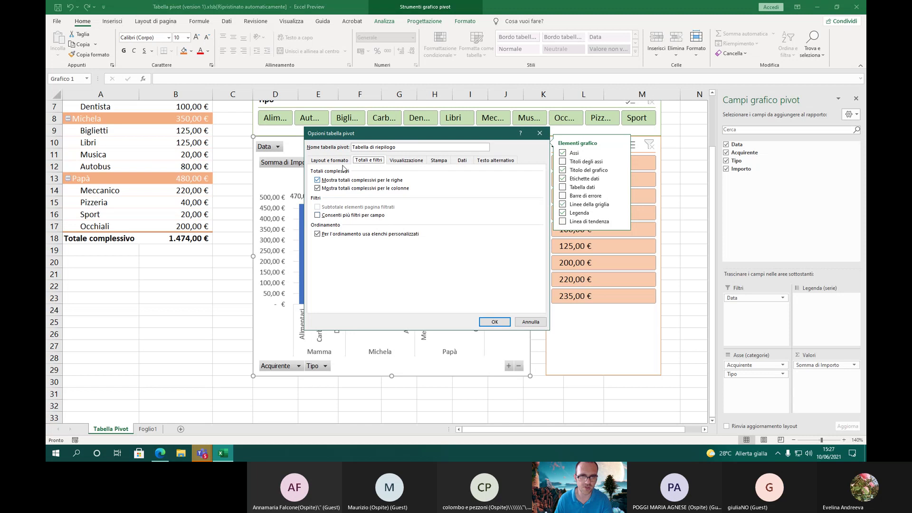
pyautogui.click(341, 162)
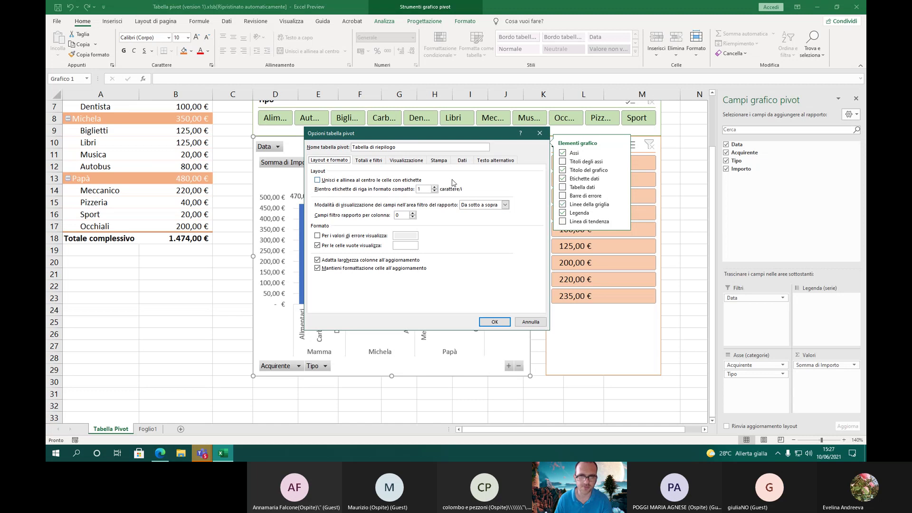
# Examine the pivot options for data and alternative text, cancel without changes, and deselect the chart by selecting cell B21
pyautogui.click(465, 162)
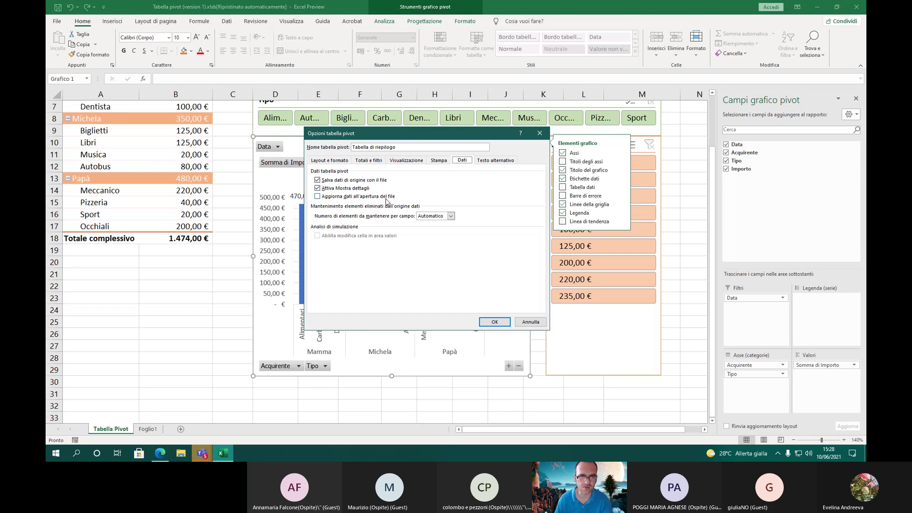
pyautogui.click(501, 162)
pyautogui.click(460, 162)
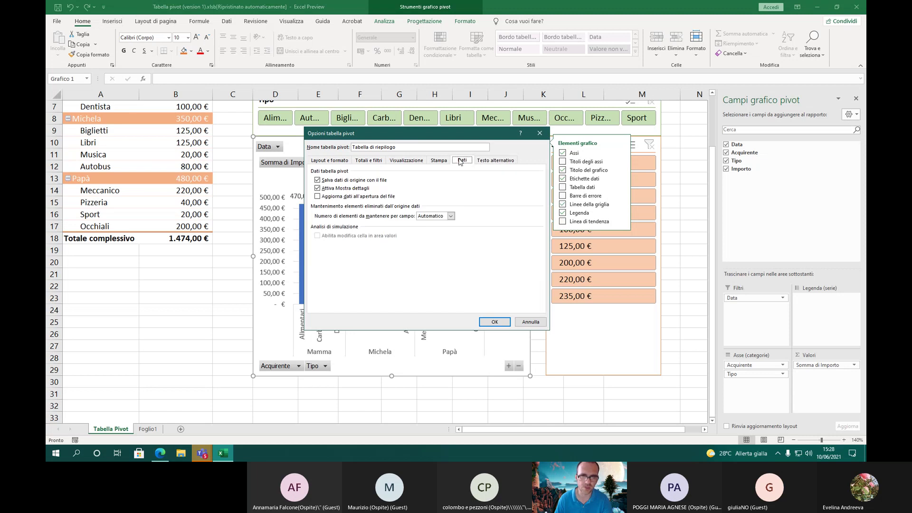
pyautogui.click(487, 160)
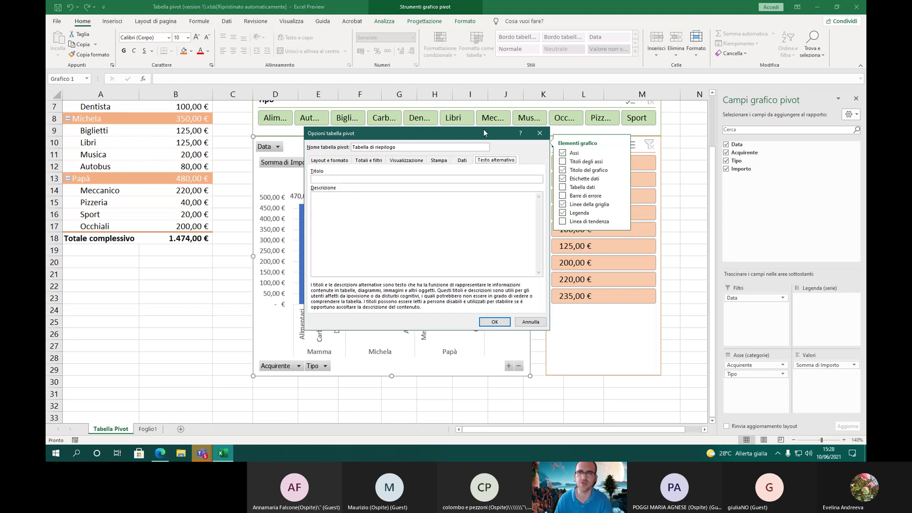
pyautogui.click(467, 161)
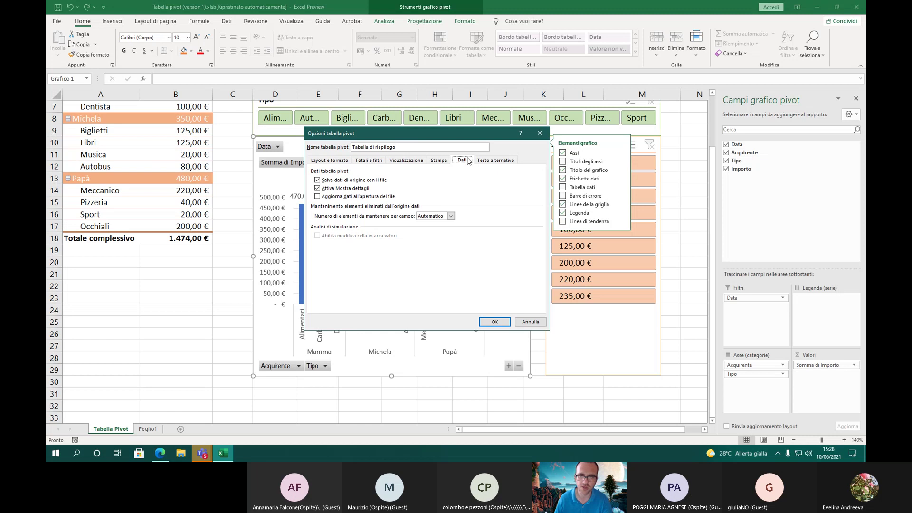
pyautogui.click(528, 323)
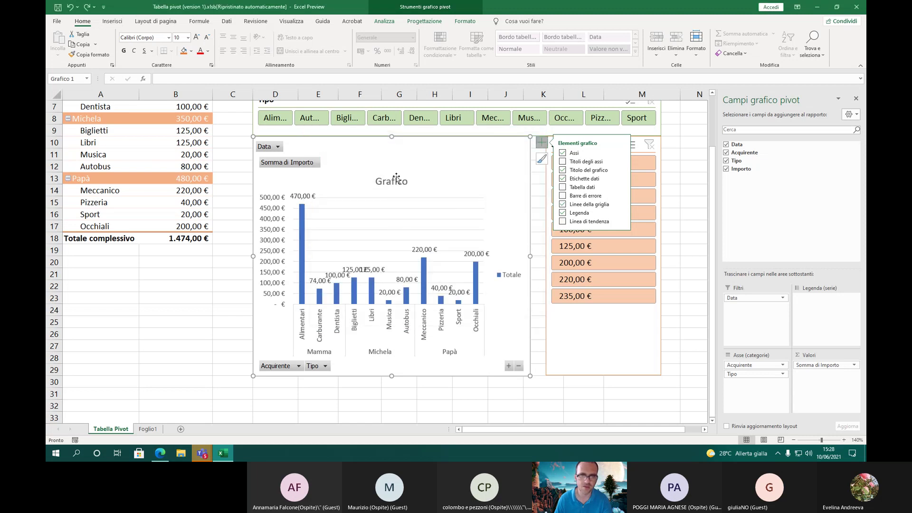
pyautogui.click(537, 176)
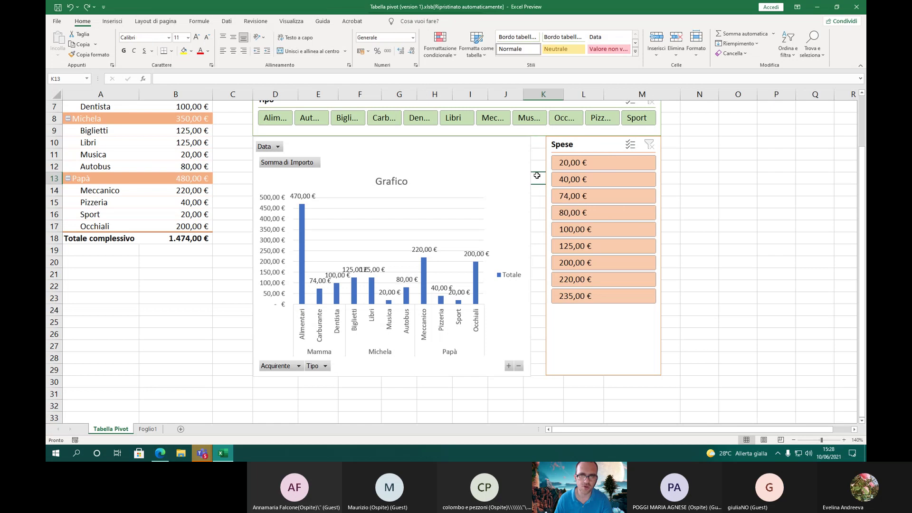
pyautogui.click(147, 269)
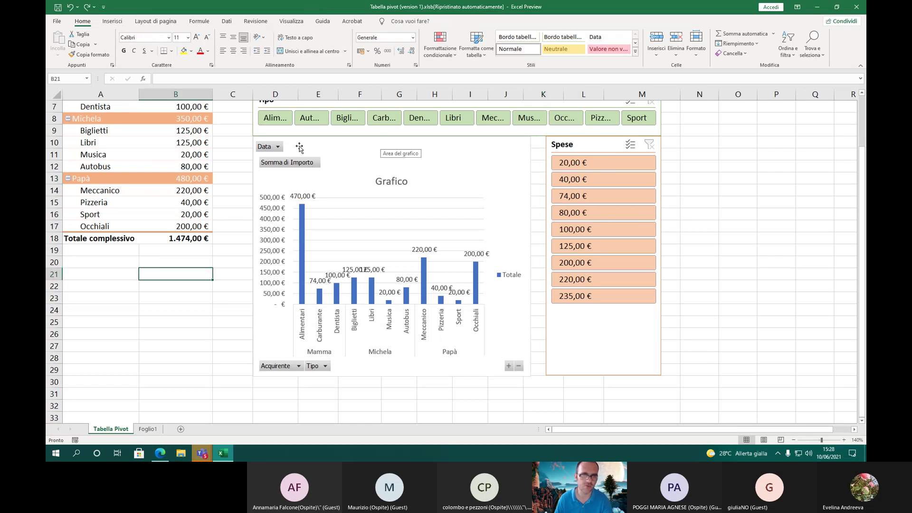
# Select cell A9 in the pivot table, open the sheet's print preview, and choose the A4 paper size
pyautogui.click(85, 132)
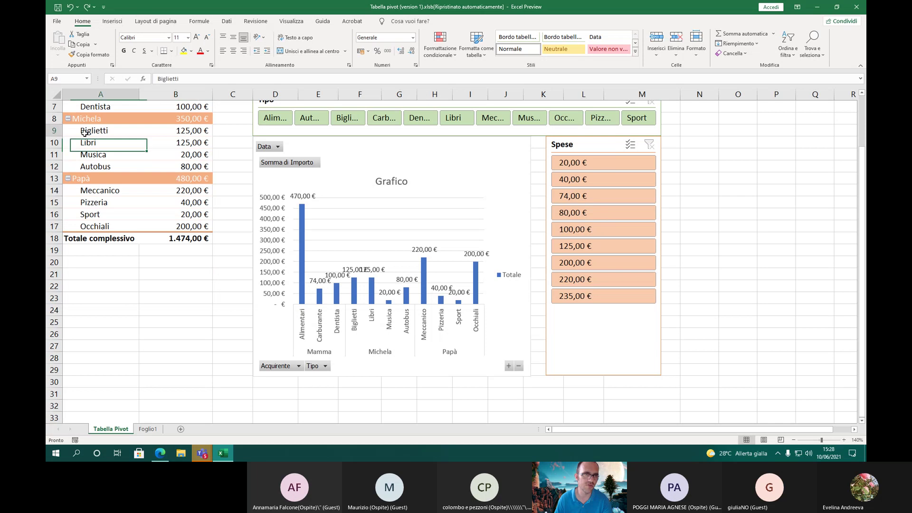
pyautogui.click(57, 21)
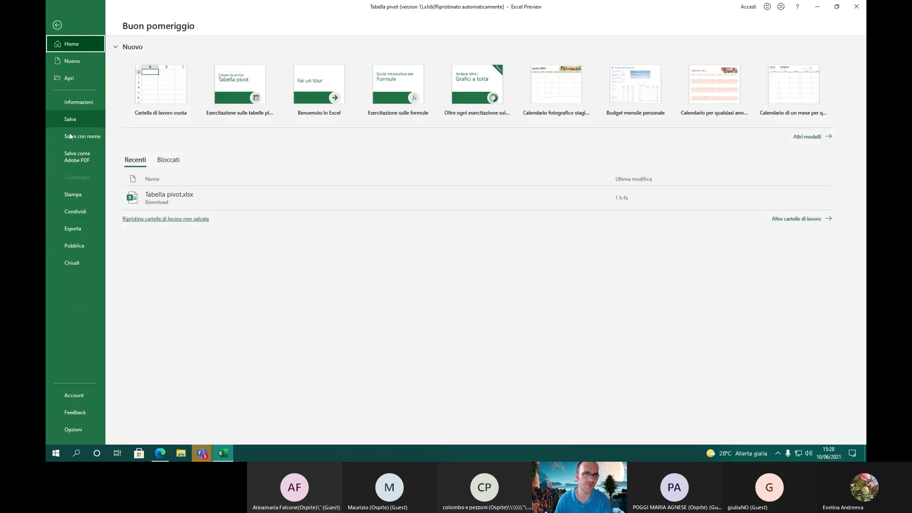
pyautogui.click(76, 192)
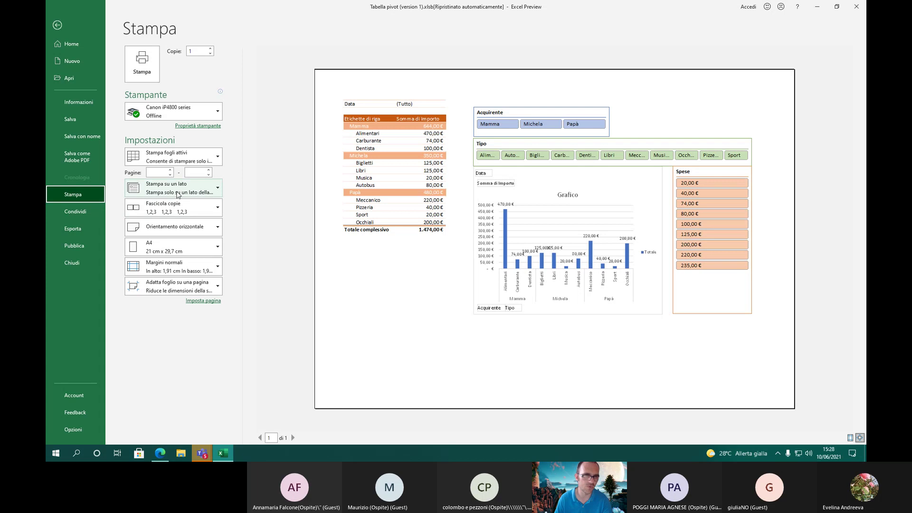
pyautogui.click(177, 245)
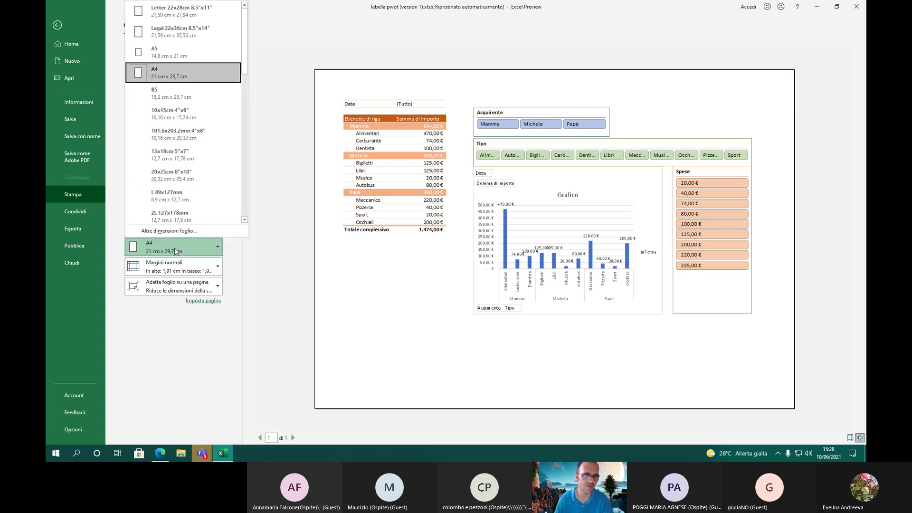
pyautogui.click(184, 76)
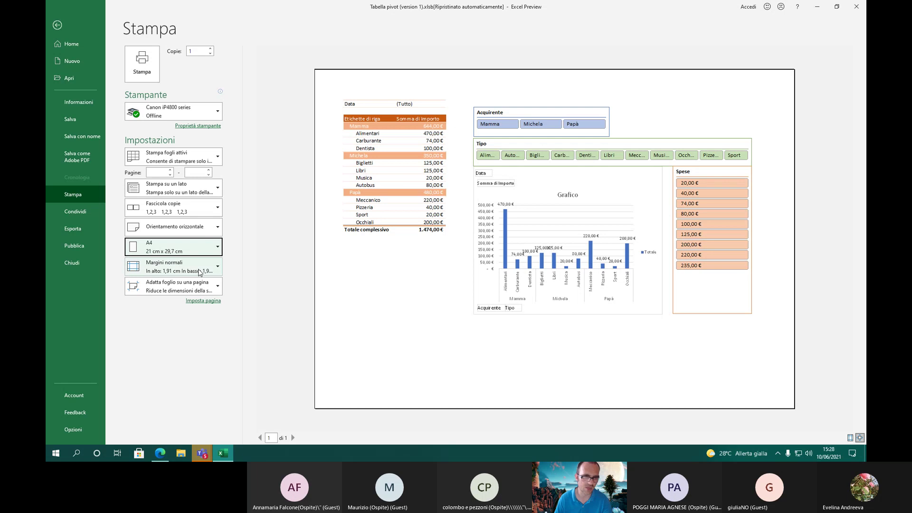
# Try the narrow margins (Stretti) in the print settings, and restore the normal margins
pyautogui.click(200, 272)
pyautogui.click(196, 367)
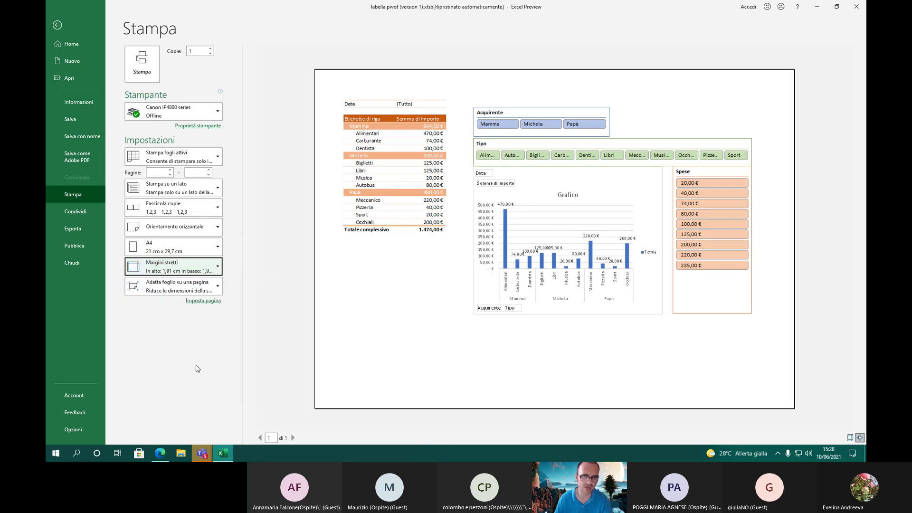
pyautogui.click(194, 269)
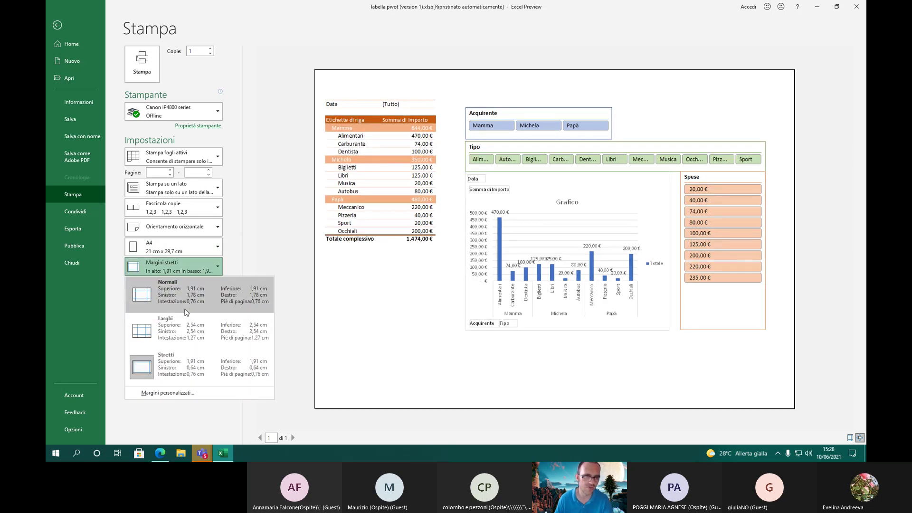
pyautogui.click(190, 292)
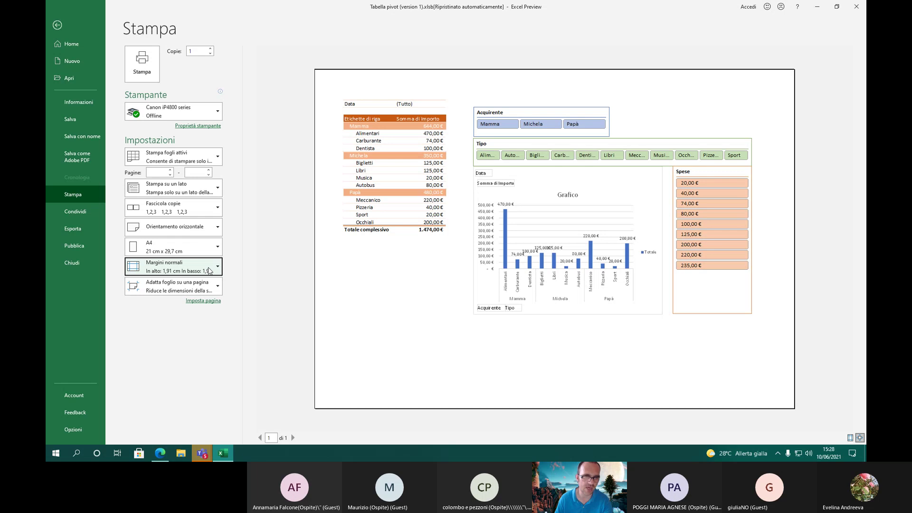
# Try printing the sheet without scaling, and restore the option that fits the sheet on one page
pyautogui.click(196, 288)
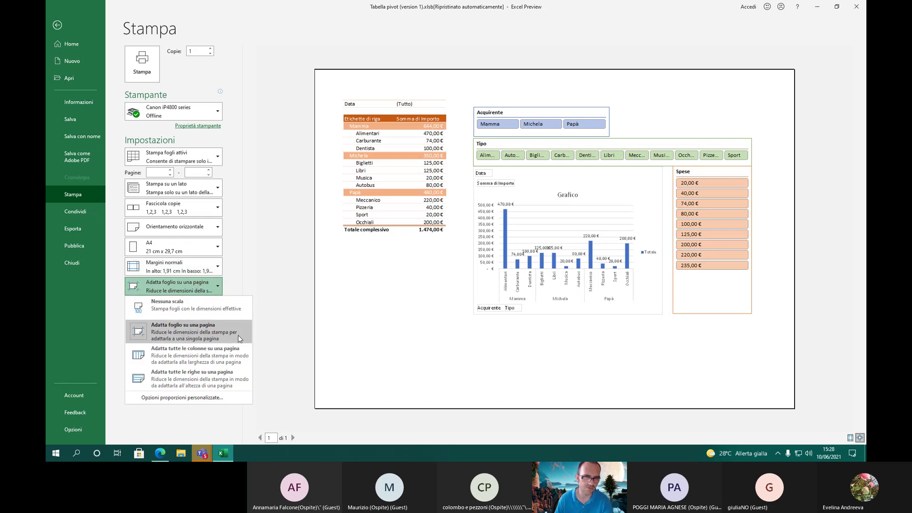
pyautogui.click(213, 310)
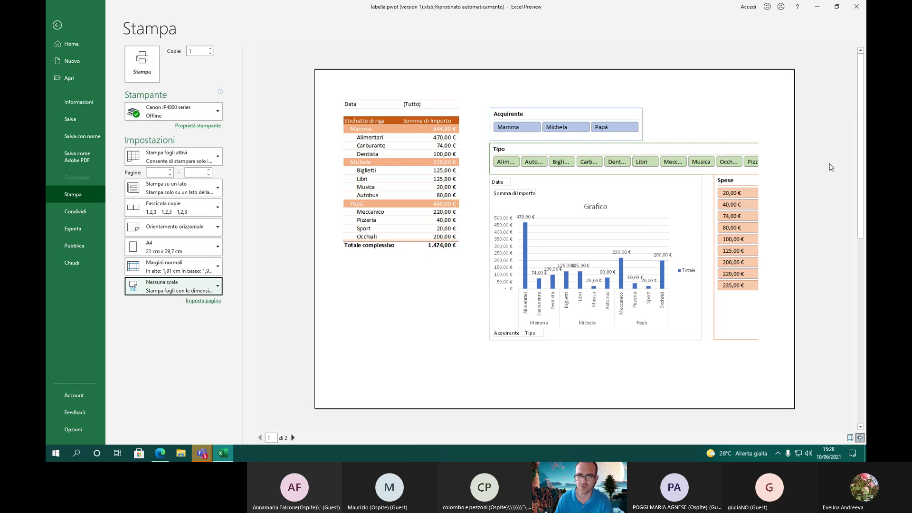
pyautogui.click(167, 288)
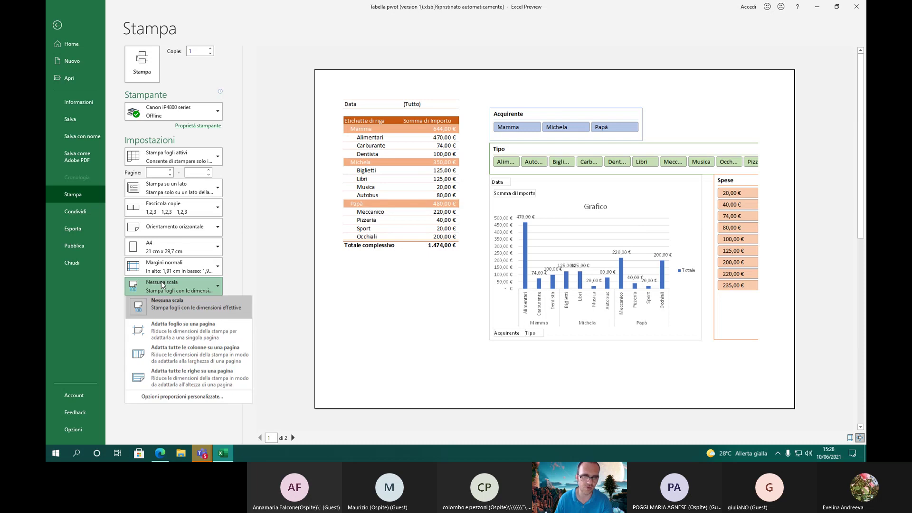
pyautogui.click(159, 335)
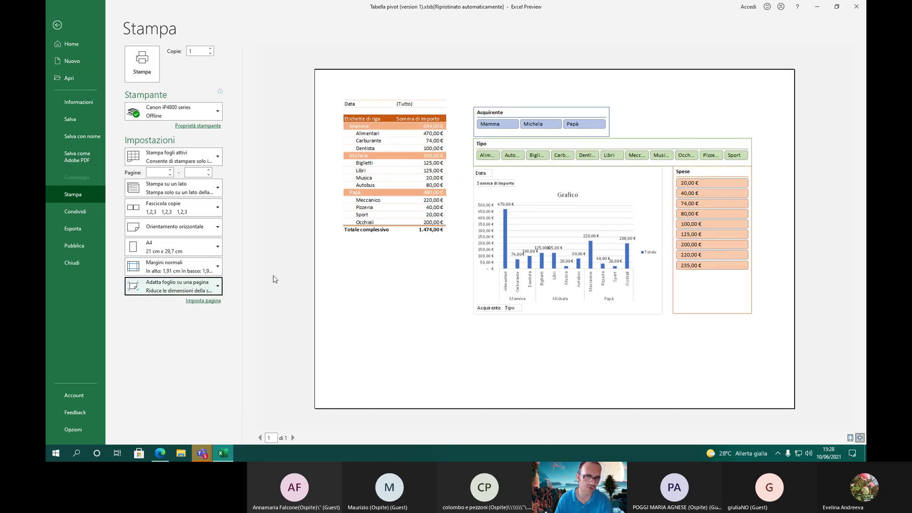
# Examine the print scaling and print range choices without changing them, and return to the worksheet
pyautogui.click(179, 288)
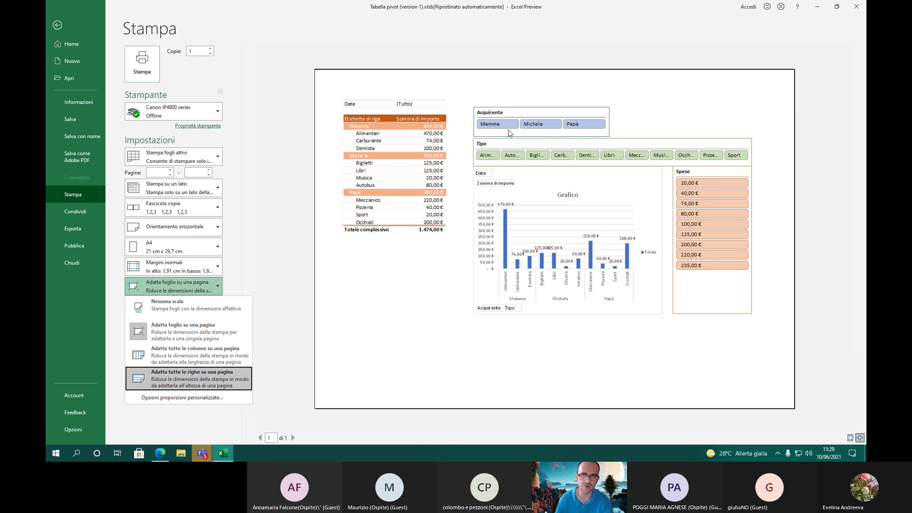
pyautogui.click(444, 88)
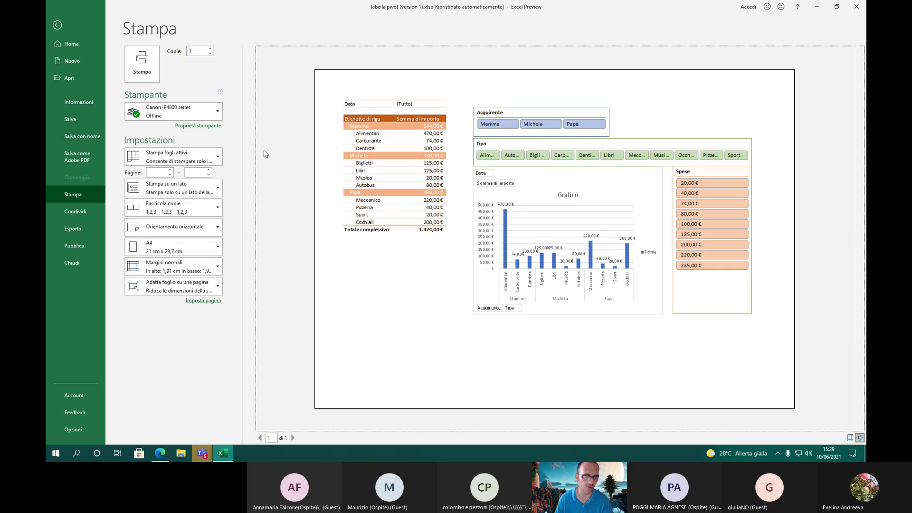
pyautogui.click(217, 154)
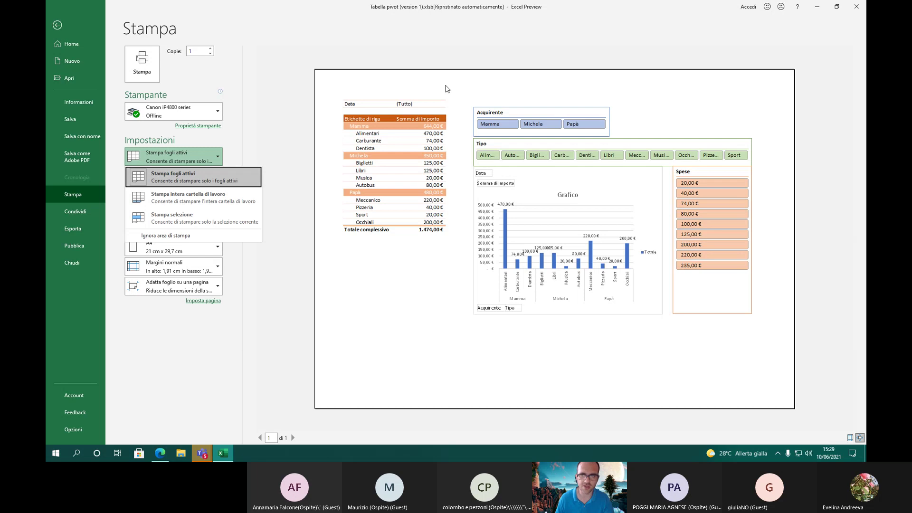
pyautogui.click(446, 88)
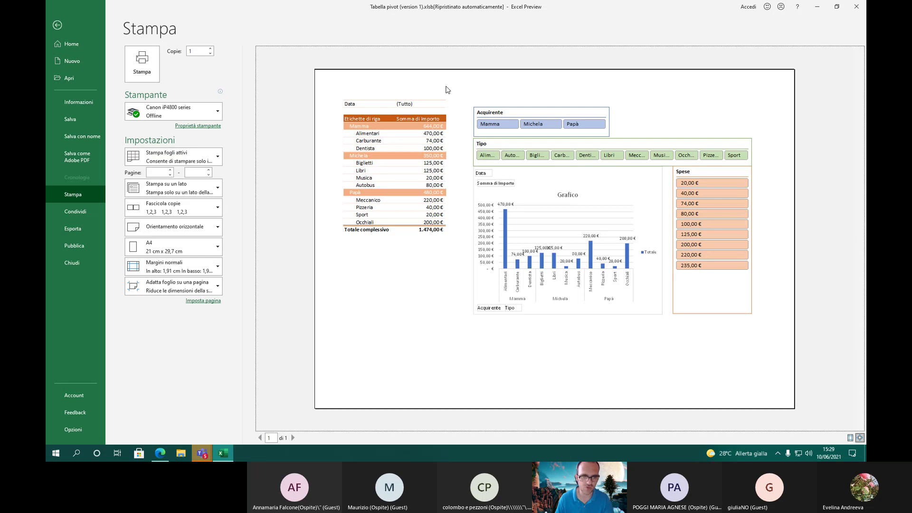
pyautogui.click(69, 21)
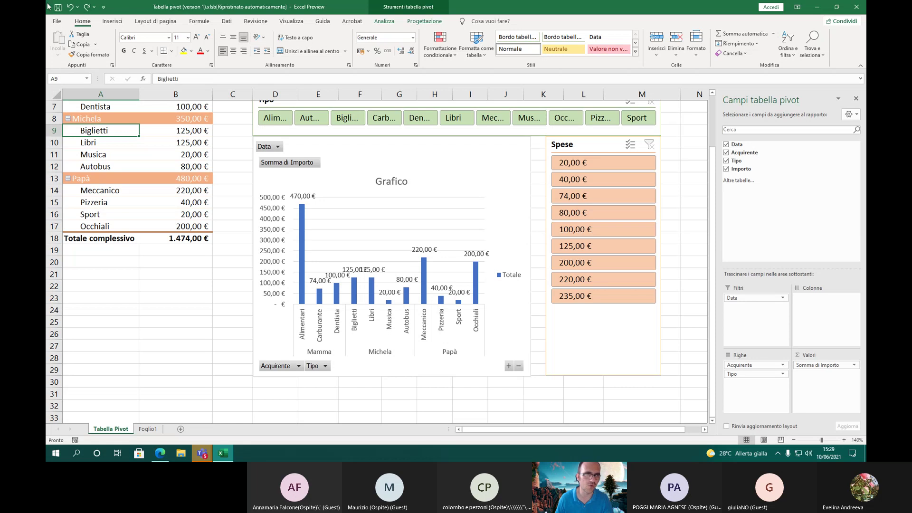
# Set the print range to the entire workbook and preview its second page
pyautogui.click(57, 20)
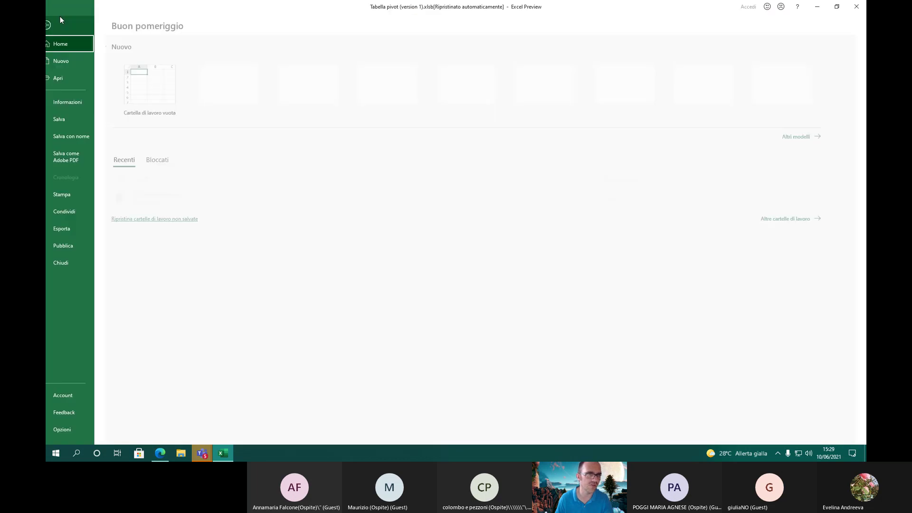
pyautogui.click(76, 197)
pyautogui.click(189, 150)
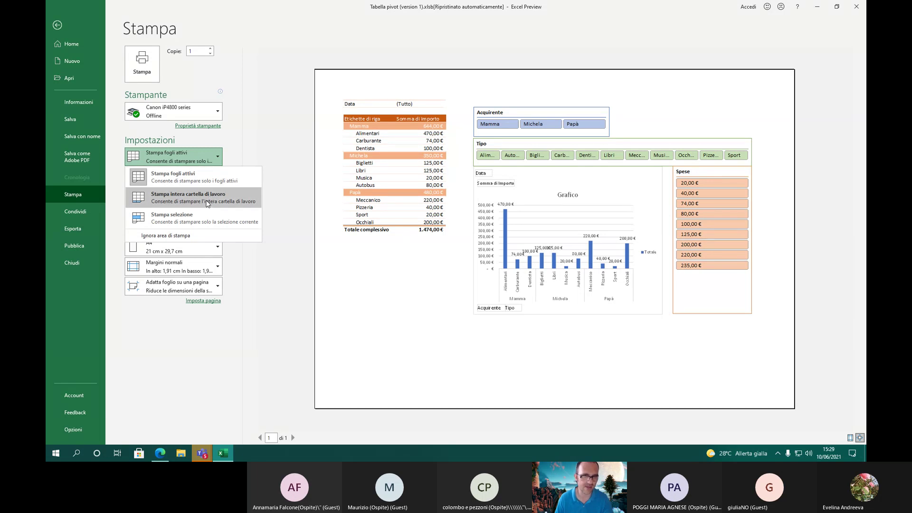
pyautogui.click(206, 204)
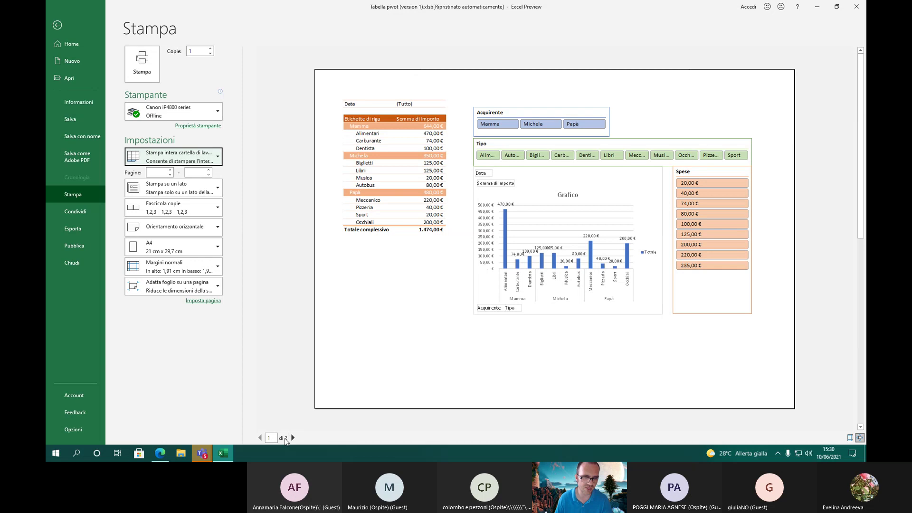
pyautogui.click(293, 438)
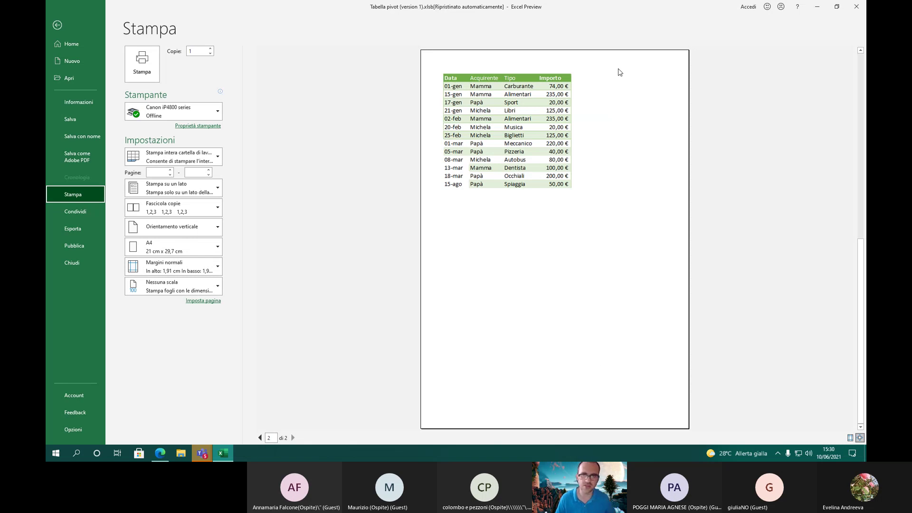
# Set the print range to the current selection, check the preview of cell A9 again, and return to the worksheet
pyautogui.click(155, 159)
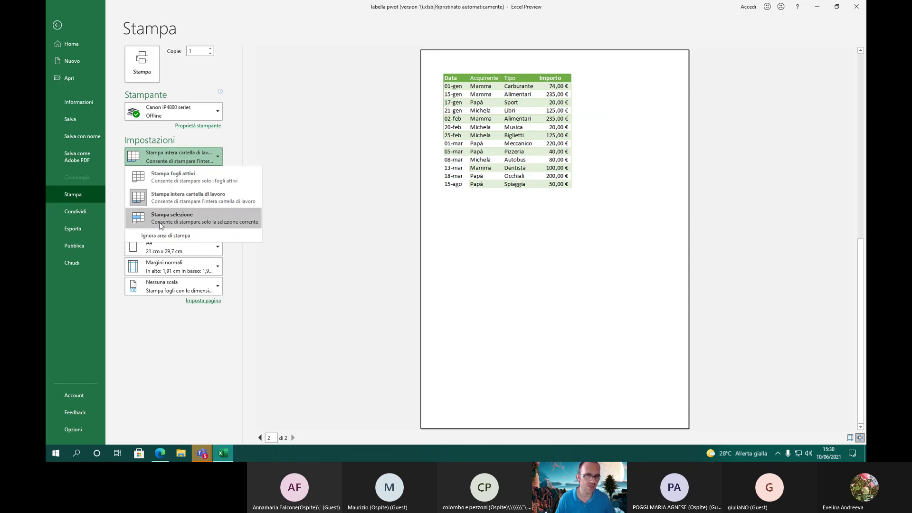
pyautogui.click(231, 226)
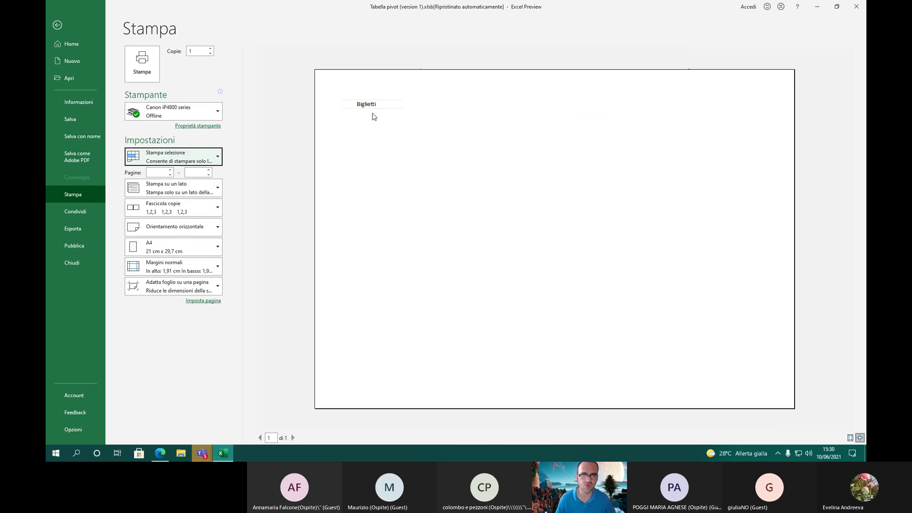
pyautogui.click(65, 24)
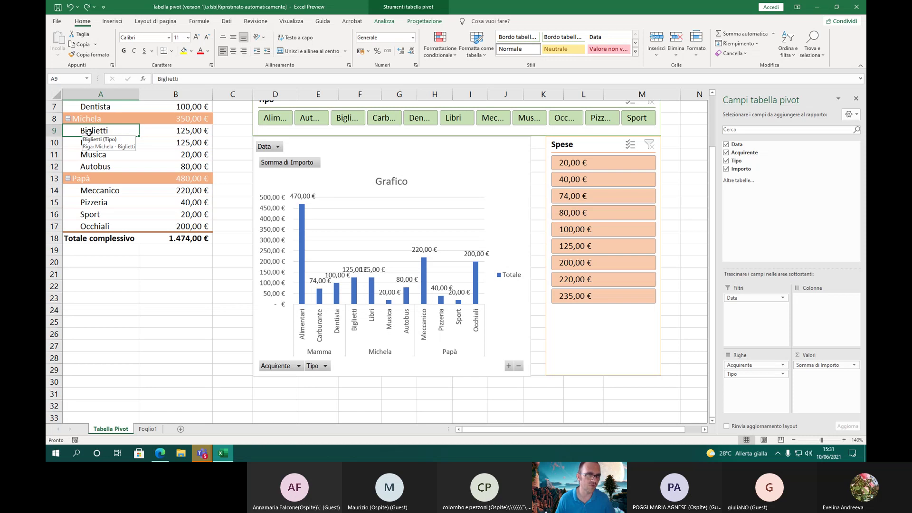
pyautogui.click(58, 21)
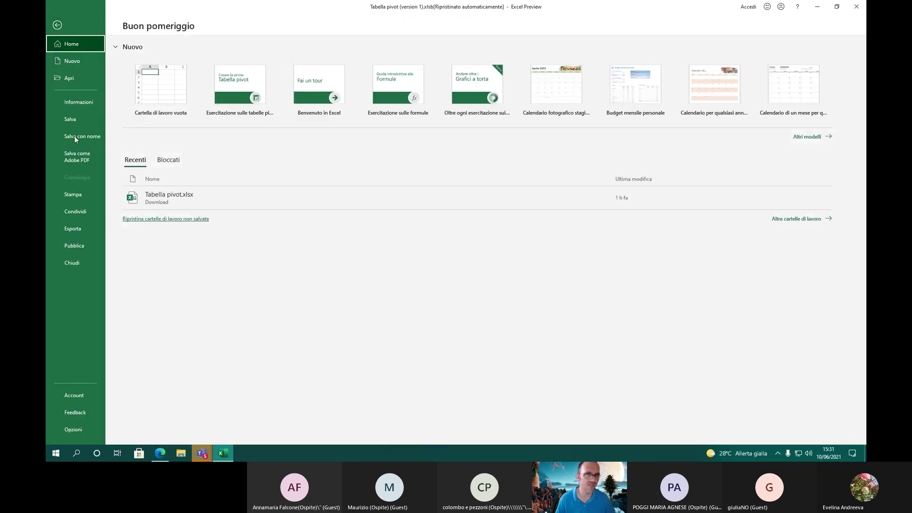
pyautogui.click(59, 195)
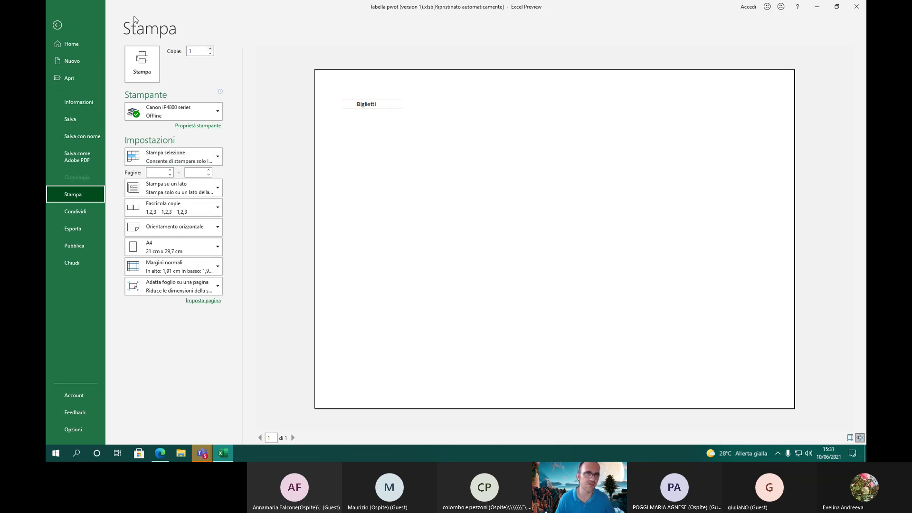
pyautogui.click(58, 26)
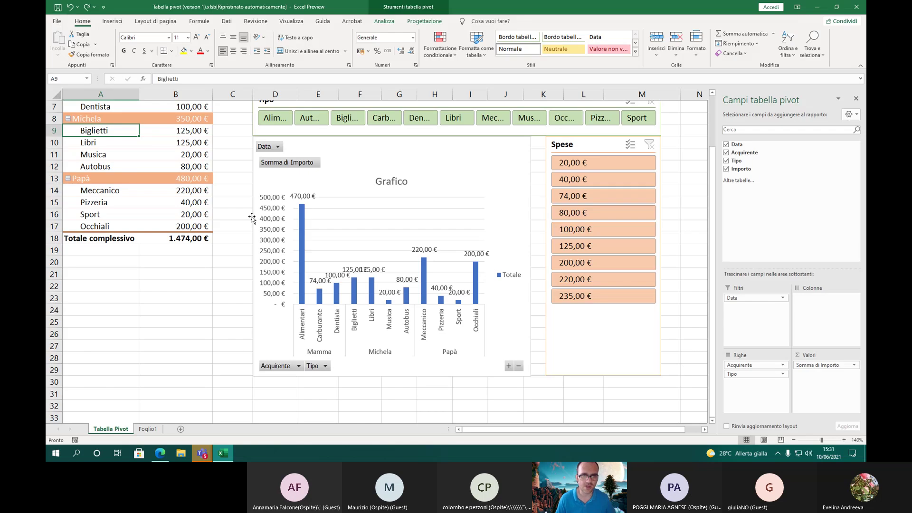
# Look through the row labels' sort and filter options without changing them, and select the pivot table range A4:B18
pyautogui.scroll(2, 243, 216)
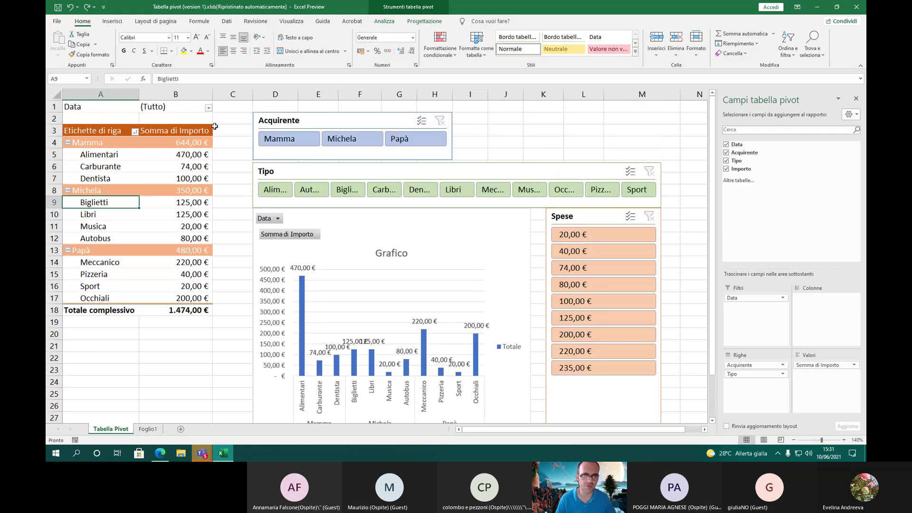
pyautogui.click(135, 132)
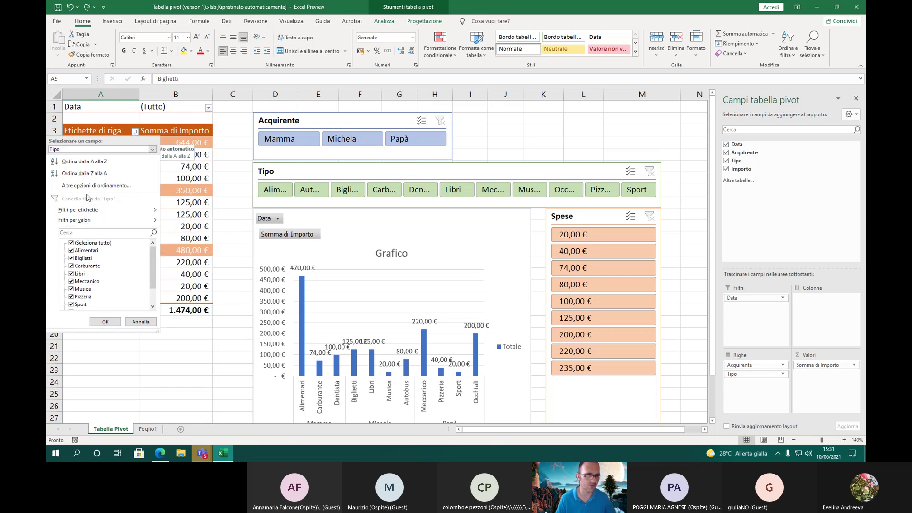
pyautogui.click(110, 321)
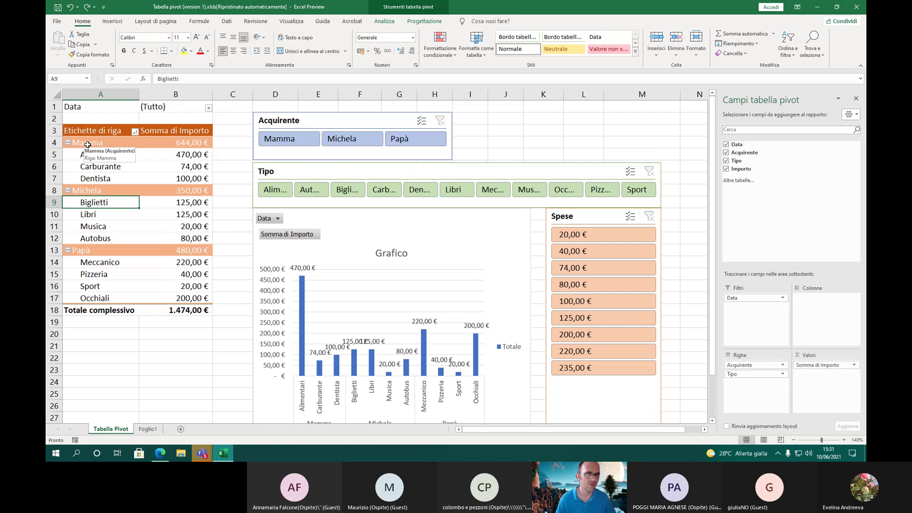
pyautogui.moveTo(95, 139); pyautogui.dragTo(168, 305)
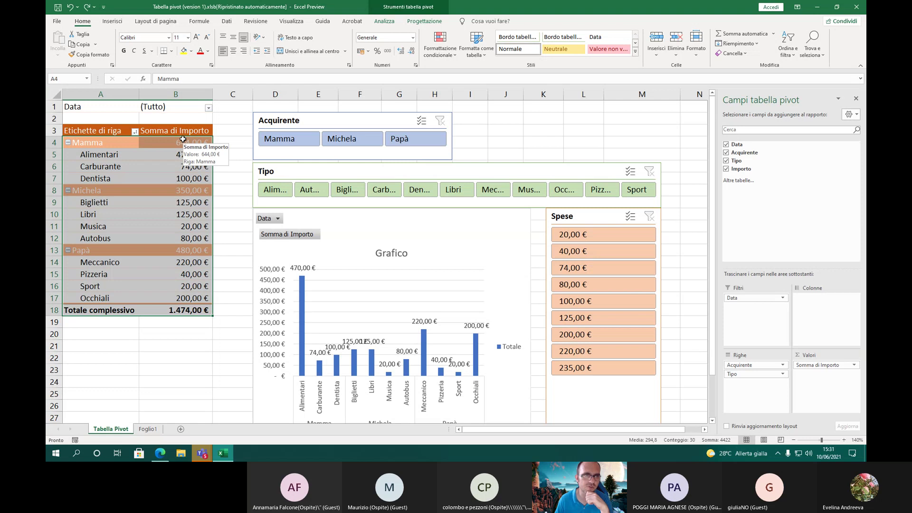
# Check the print preview of the selected pivot chart, and return to the worksheet
pyautogui.click(56, 21)
pyautogui.click(73, 195)
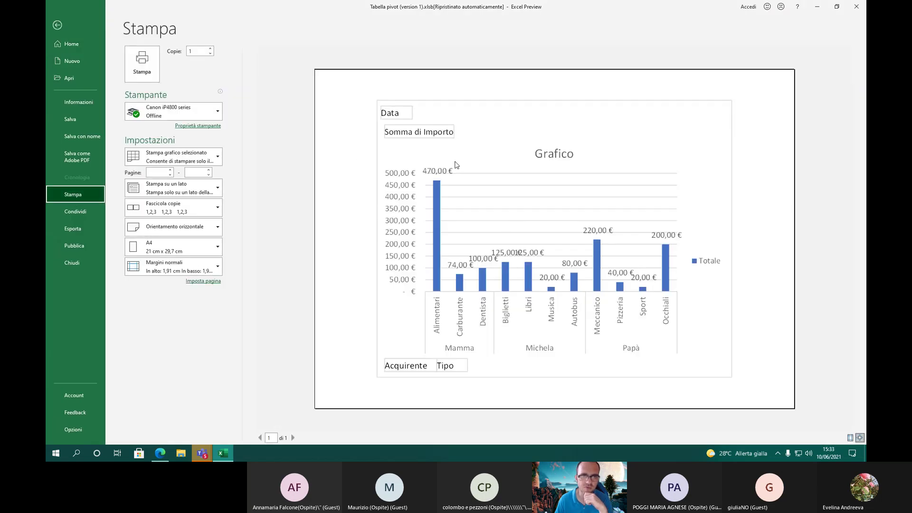
pyautogui.click(57, 25)
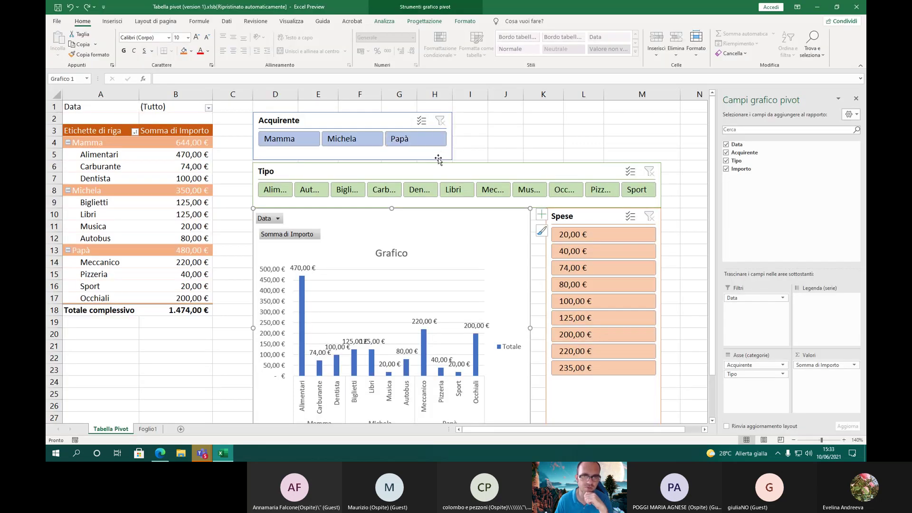
# Select the Tipo and Spese slicers in turn, check the print preview with Spese selected, and return to an empty cell on the worksheet
pyautogui.click(438, 159)
pyautogui.click(444, 175)
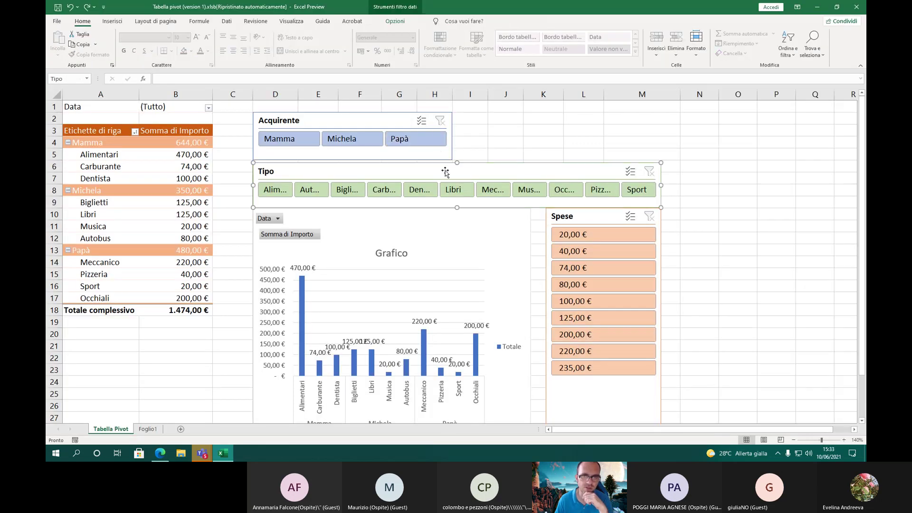
pyautogui.click(584, 218)
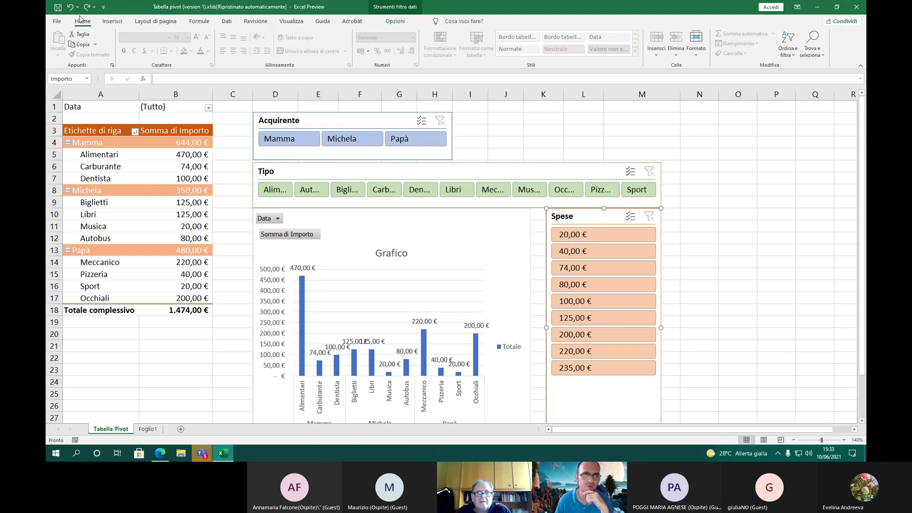
pyautogui.click(57, 21)
pyautogui.click(72, 195)
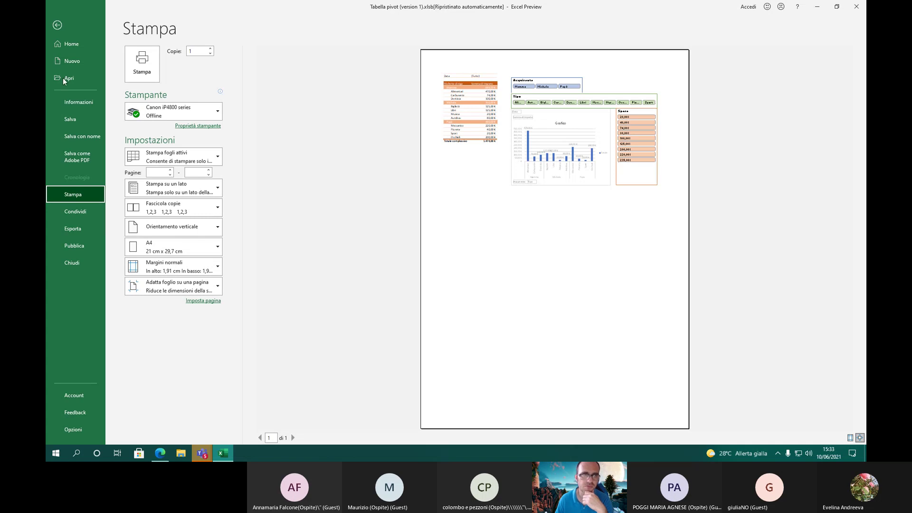
pyautogui.click(57, 25)
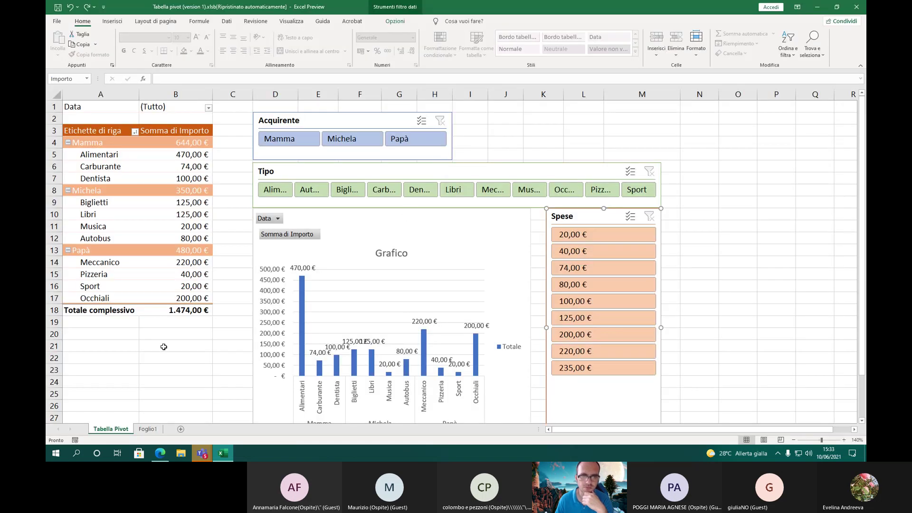
pyautogui.click(123, 337)
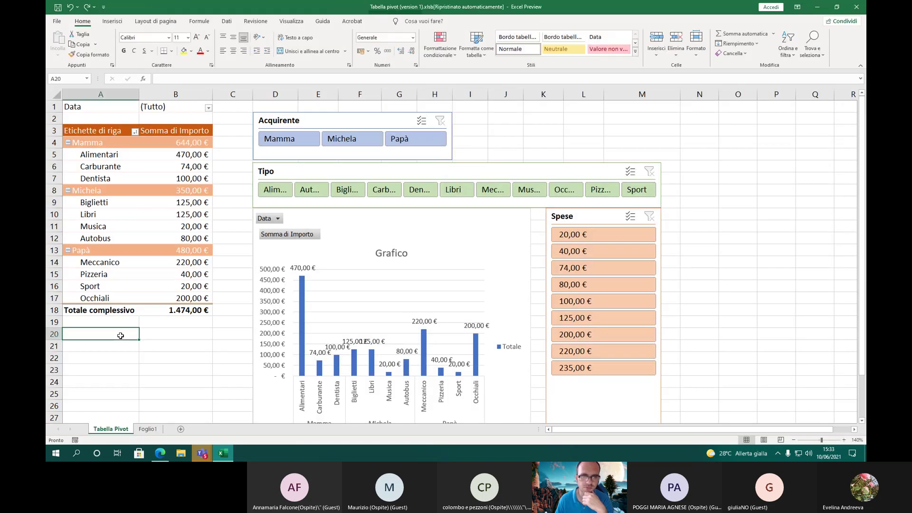
# Switch to the Foglio1 sheet and check its print preview
pyautogui.click(151, 428)
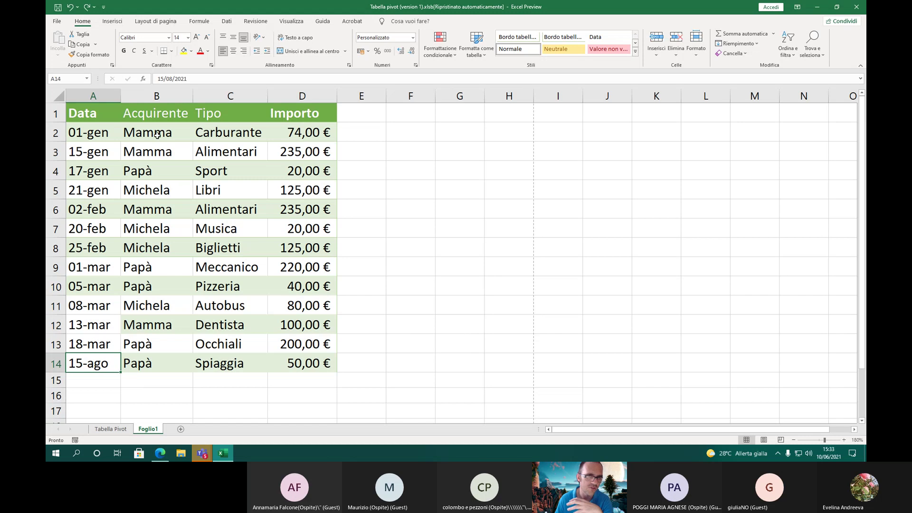
pyautogui.click(56, 22)
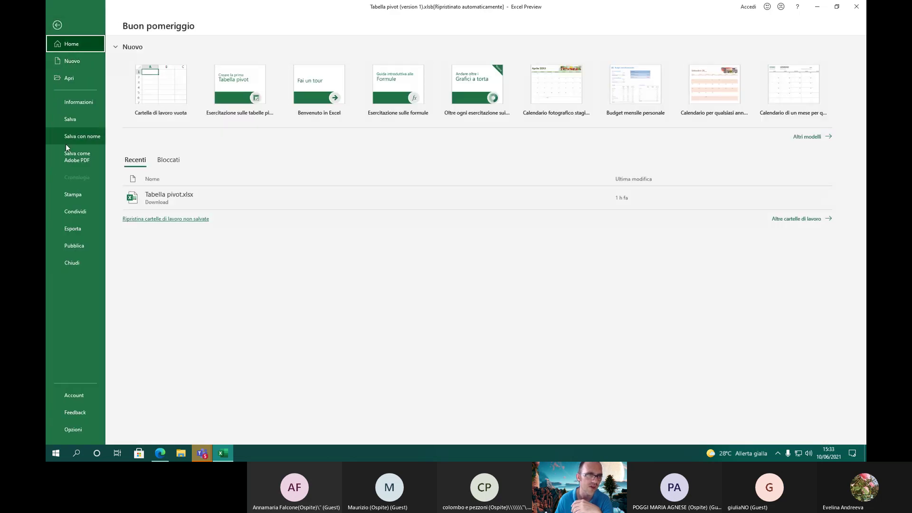
pyautogui.click(98, 197)
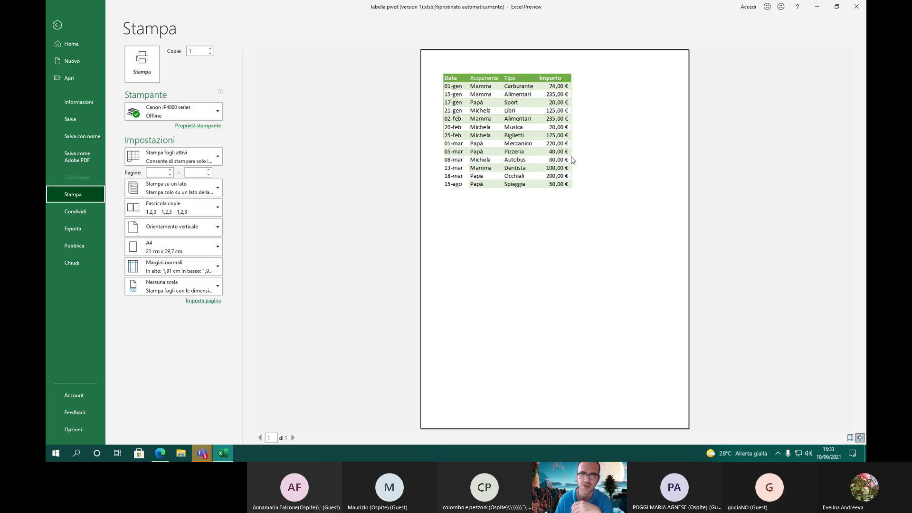
# Try the landscape page orientation for the Foglio1 printout, and set it back to portrait
pyautogui.click(210, 232)
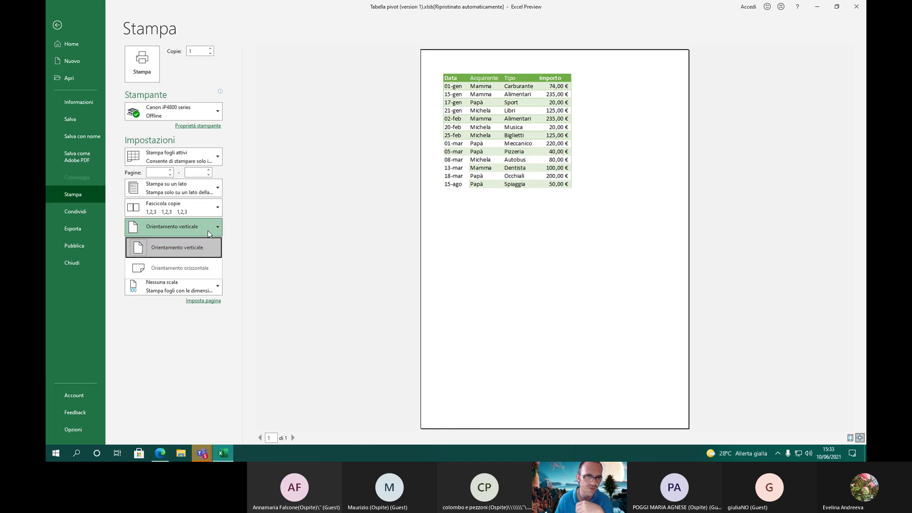
pyautogui.click(198, 267)
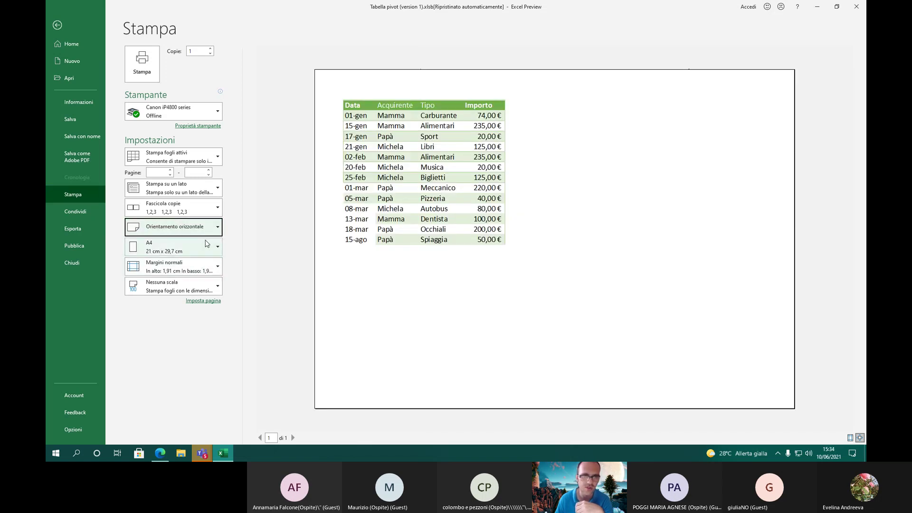
pyautogui.click(210, 227)
pyautogui.click(201, 248)
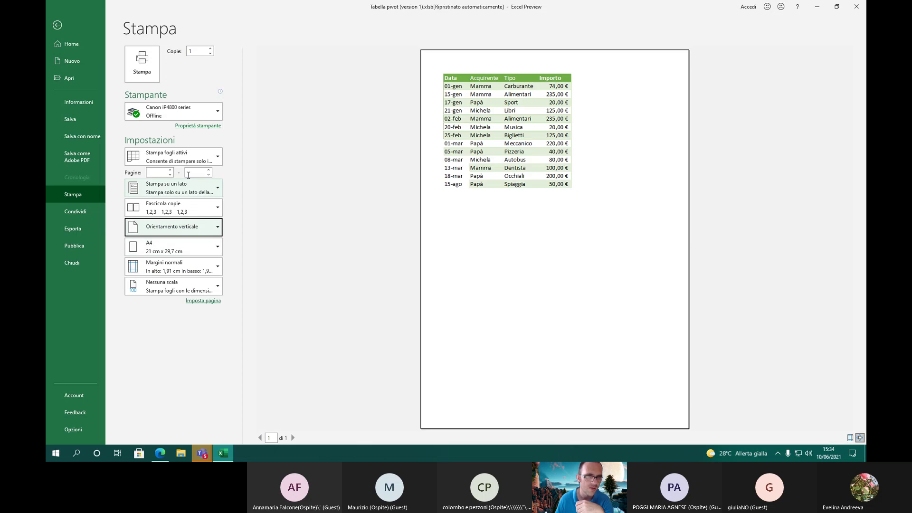
# Set Foglio1's print range to the current selection, check the preview of cell A14, and return to the worksheet
pyautogui.click(186, 157)
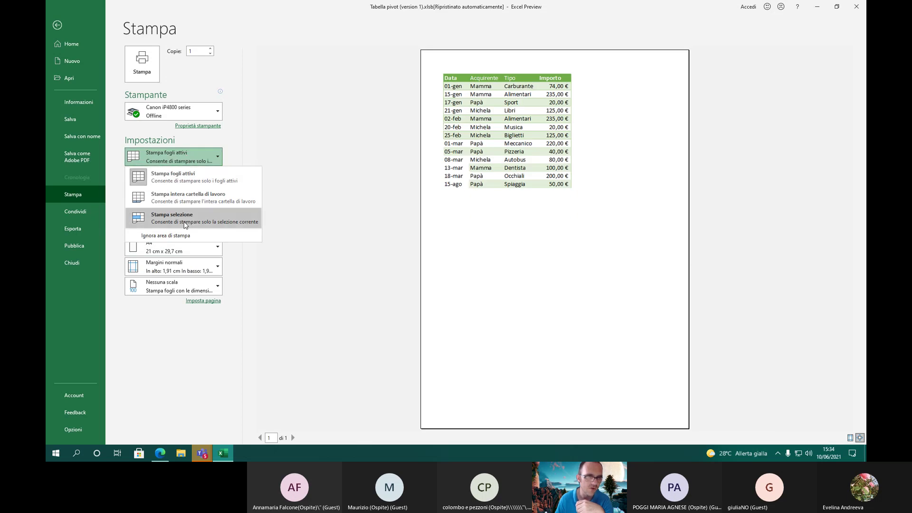
pyautogui.click(186, 225)
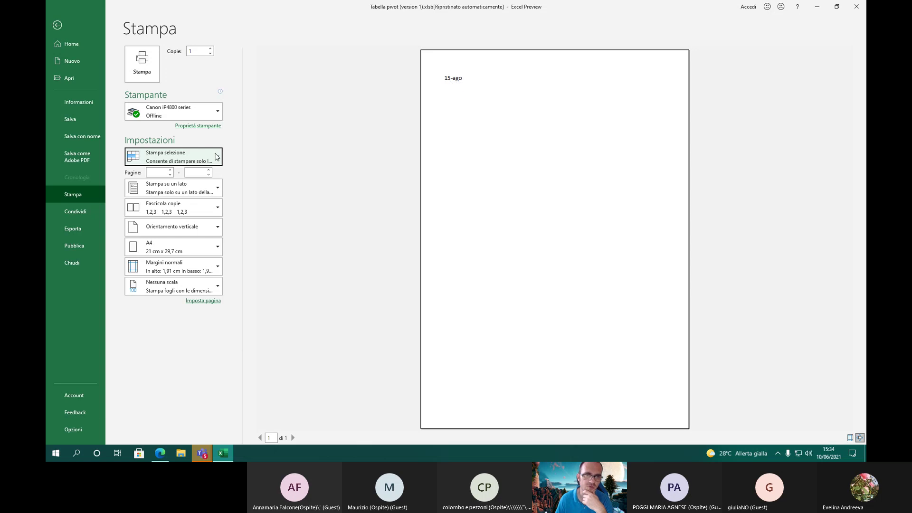
pyautogui.click(52, 26)
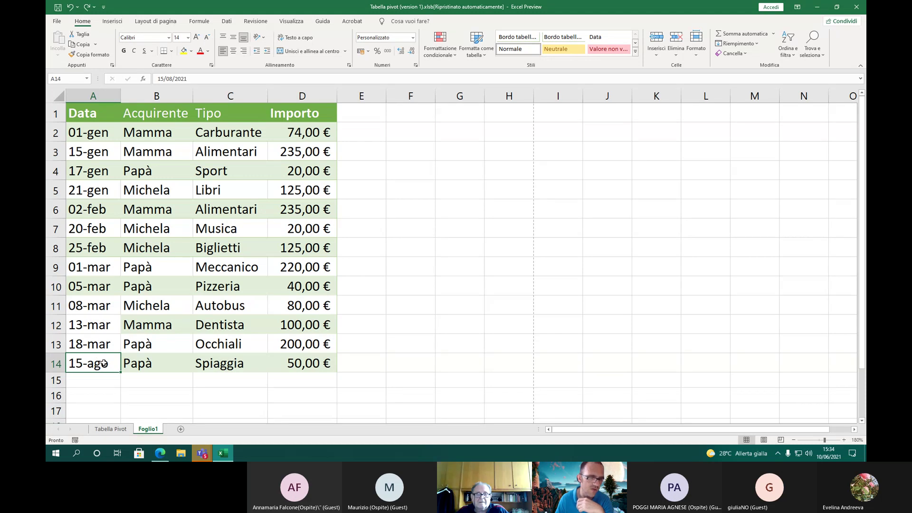
# Select cell B5 in the Acquirente column and check its print preview
pyautogui.click(136, 364)
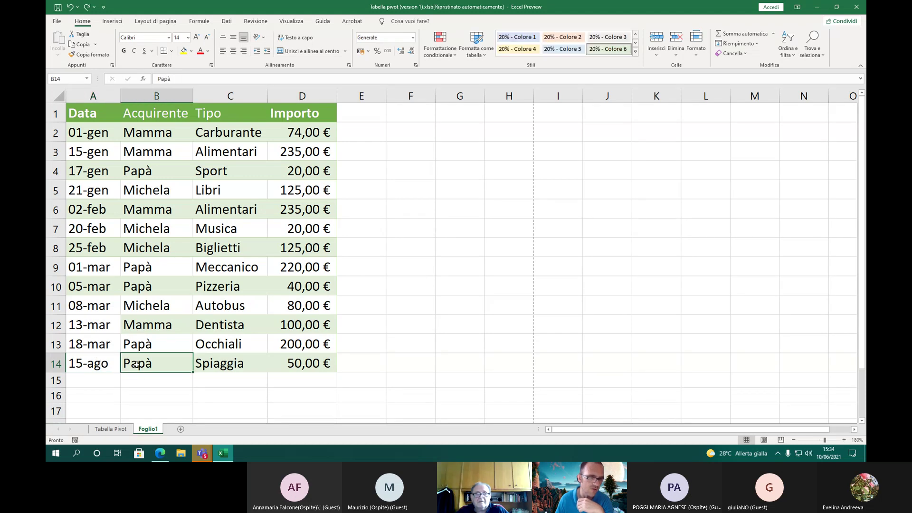
pyautogui.click(160, 193)
pyautogui.click(56, 20)
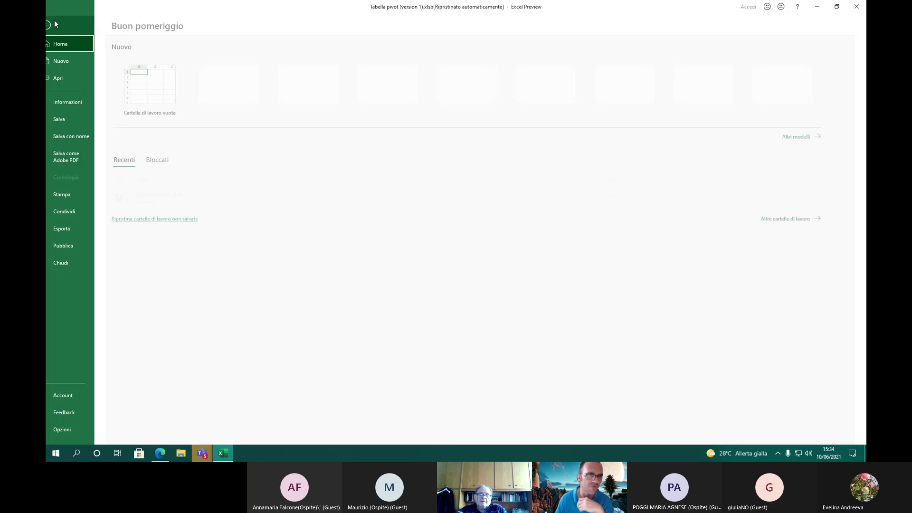
pyautogui.click(72, 194)
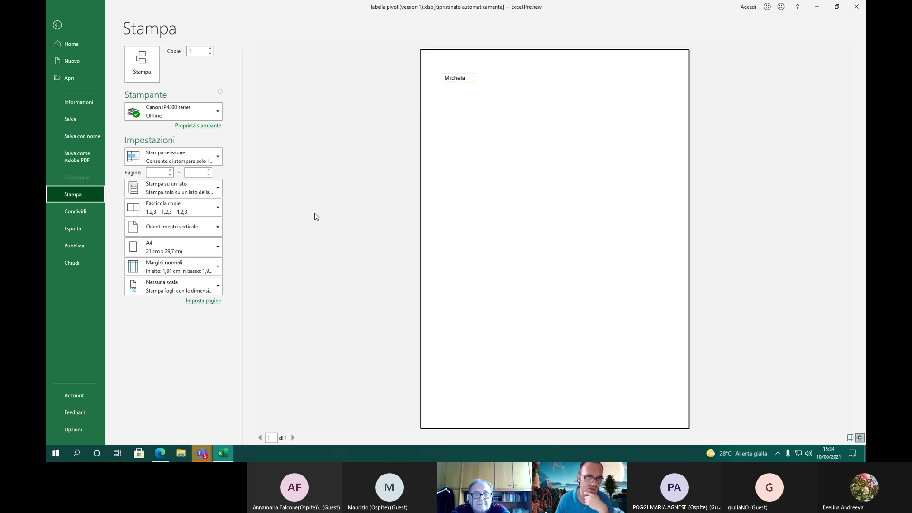
# Look through the print scaling options and the printer status without changing them, and return to the worksheet
pyautogui.click(199, 290)
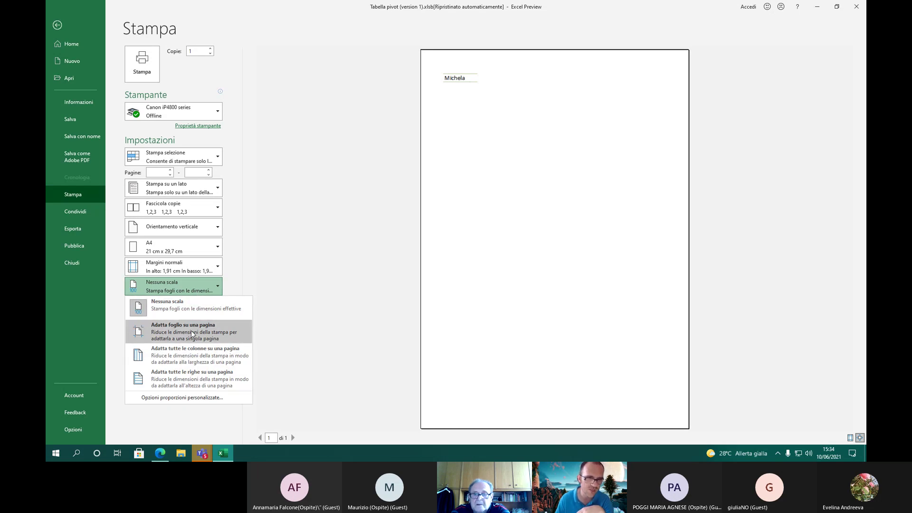
pyautogui.press('Escape')
pyautogui.click(203, 286)
pyautogui.click(246, 236)
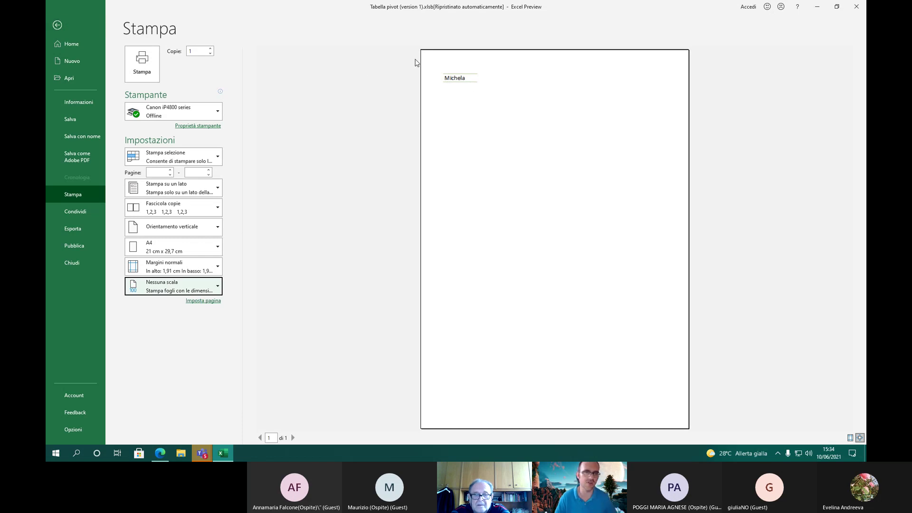
pyautogui.moveTo(215, 96)
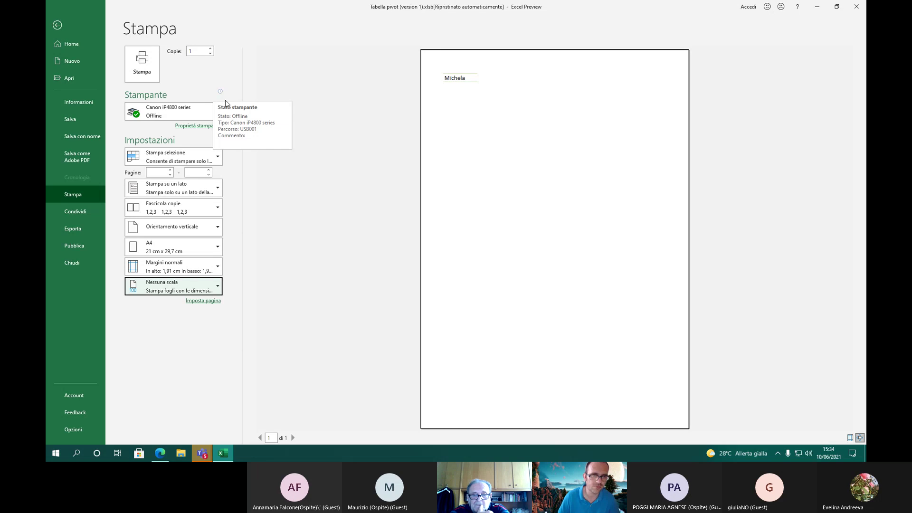
pyautogui.click(60, 27)
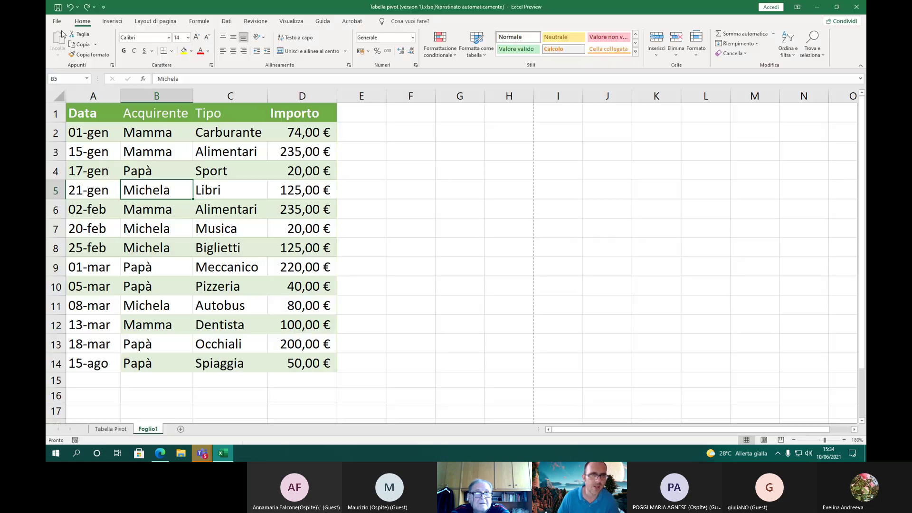
# Select the data range A2:D14, check its print preview, and return to the worksheet
pyautogui.moveTo(86, 132); pyautogui.dragTo(298, 363)
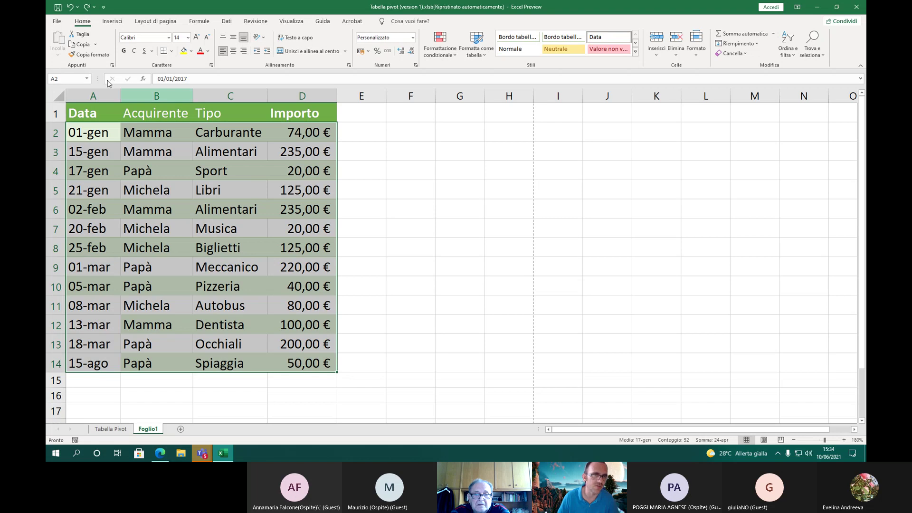
pyautogui.click(56, 21)
pyautogui.click(76, 194)
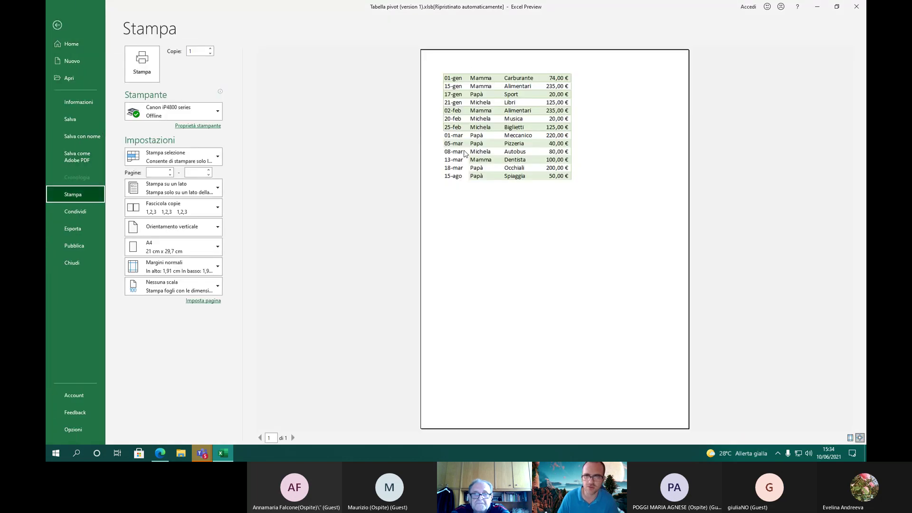
pyautogui.click(57, 24)
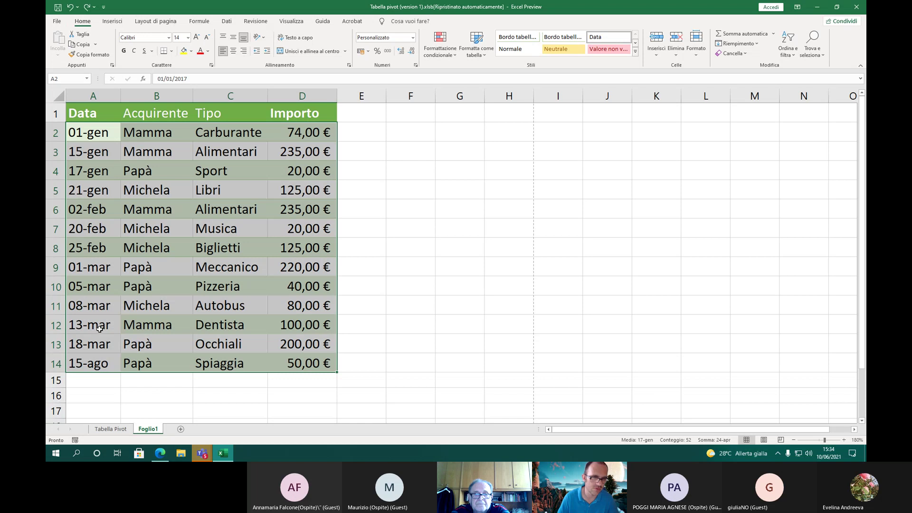
# Apply the 20% - Colore 6 cell style to the dates in A12 and A14
pyautogui.click(99, 328)
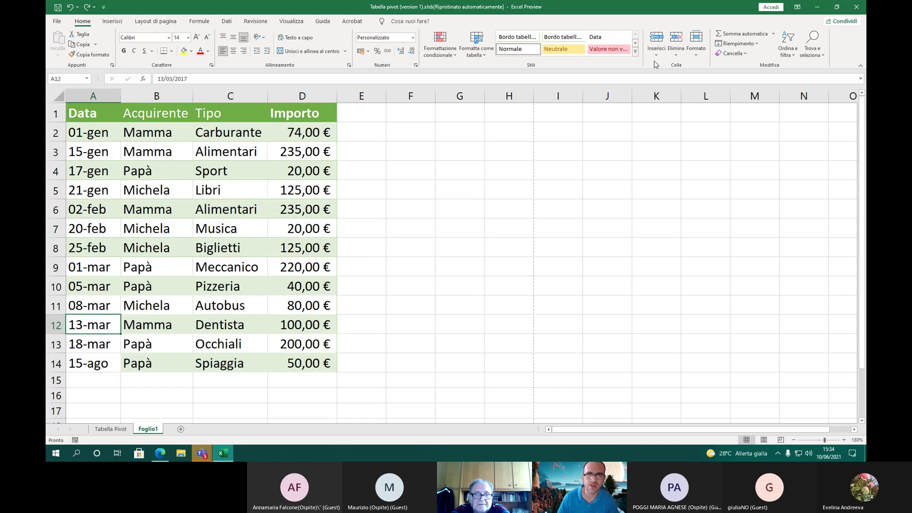
pyautogui.click(635, 52)
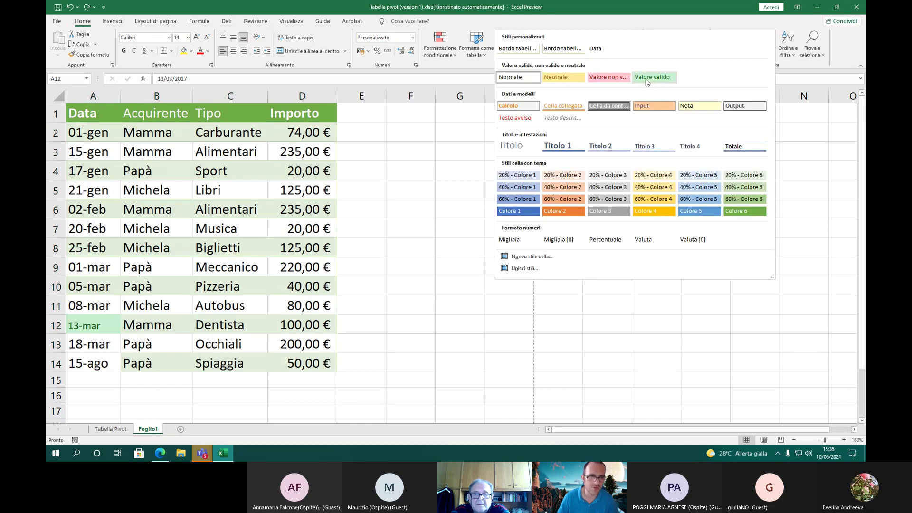
pyautogui.click(737, 177)
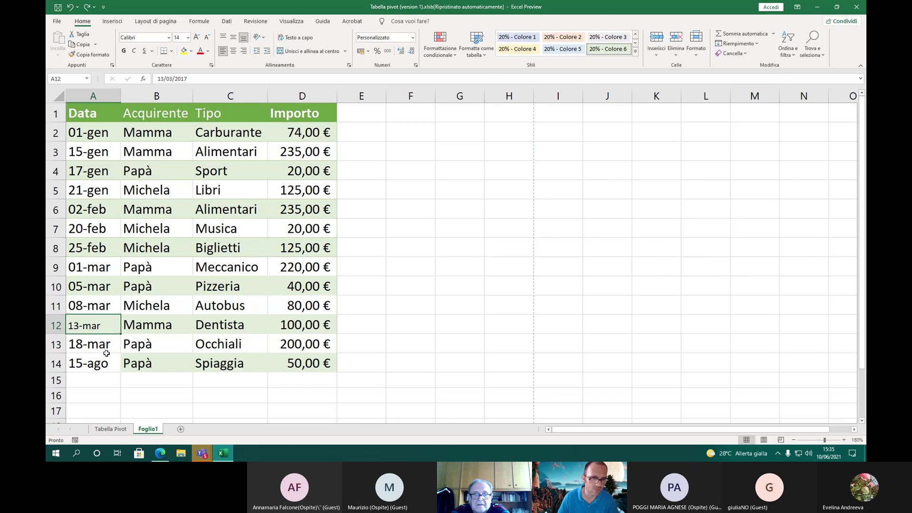
pyautogui.click(109, 363)
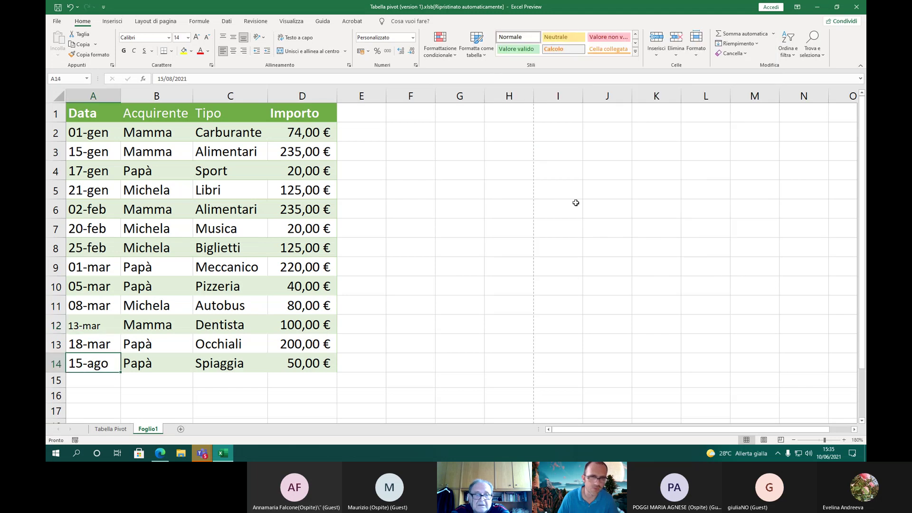
pyautogui.click(635, 50)
pyautogui.click(752, 177)
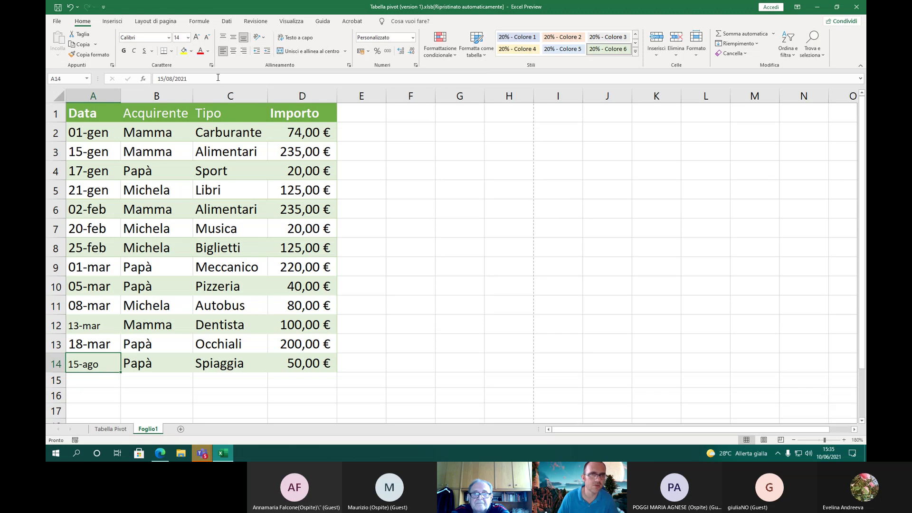
# Increase the font size of the dates in A12 and A14 to 14, and select cell A2
pyautogui.press('Right')
pyautogui.press('Up')
pyautogui.press('Up')
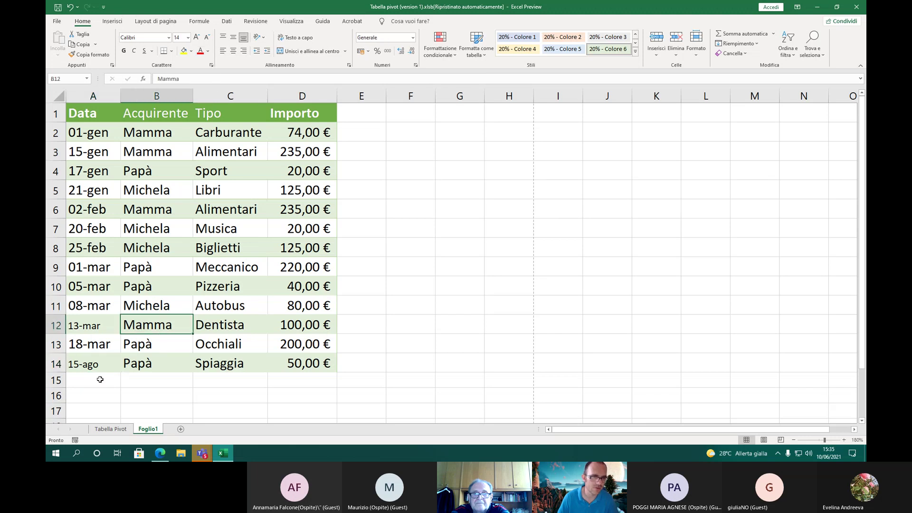
pyautogui.click(93, 345)
pyautogui.click(93, 327)
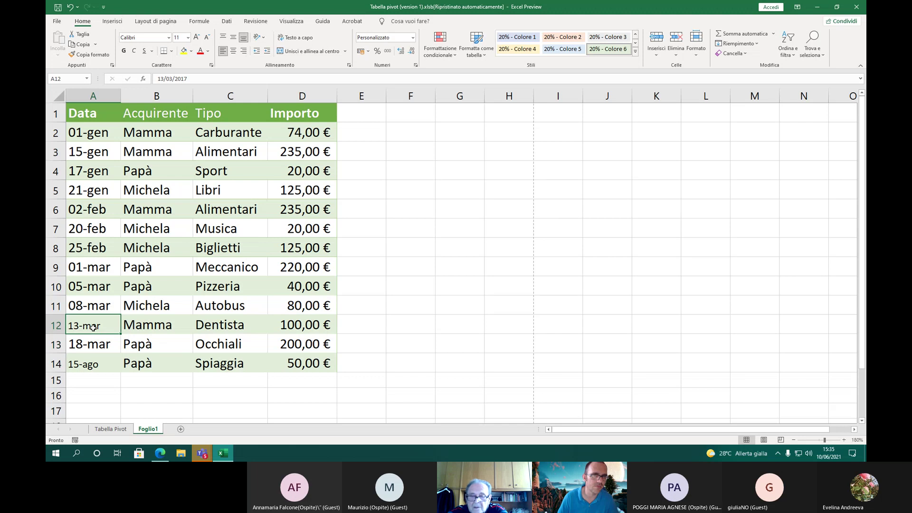
pyautogui.click(196, 37)
pyautogui.click(97, 362)
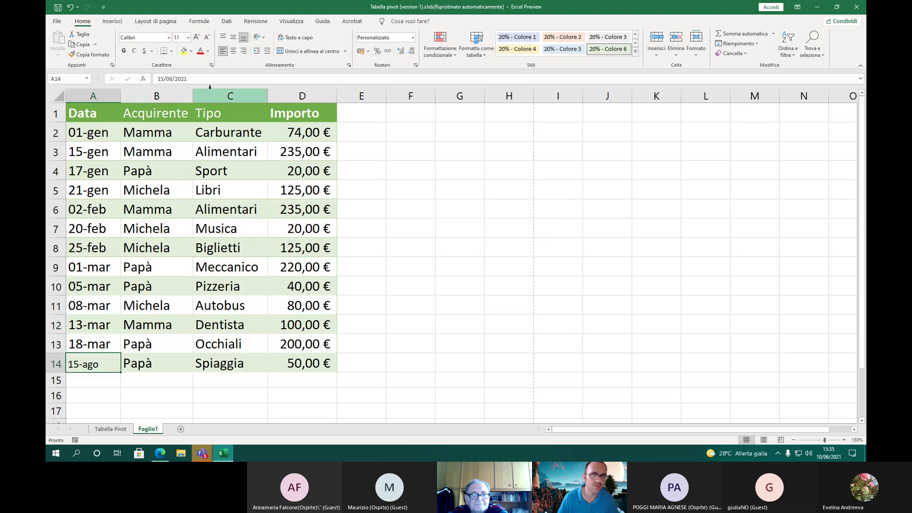
pyautogui.click(197, 37)
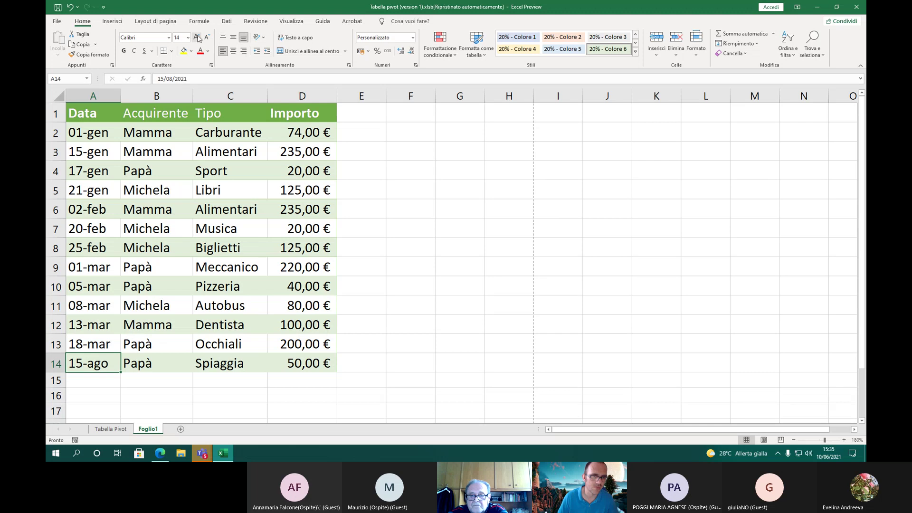
pyautogui.click(97, 383)
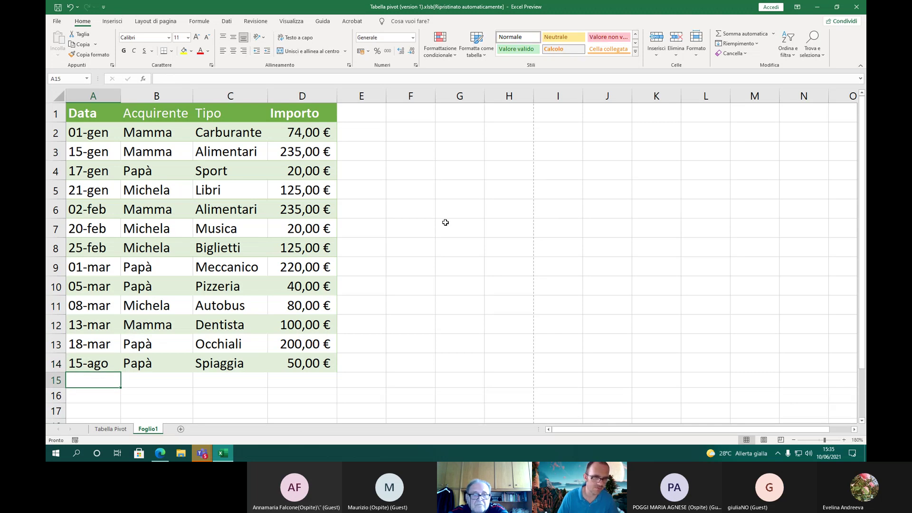
pyautogui.click(93, 132)
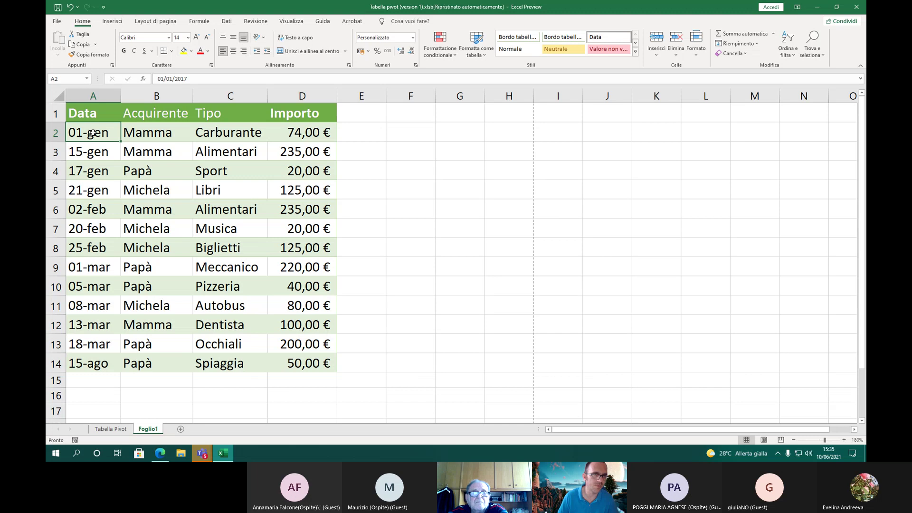
# On the Tabella Pivot sheet, filter the pivot chart by Michela and the 80,00 € expense, then clear both slicer filters
pyautogui.click(111, 429)
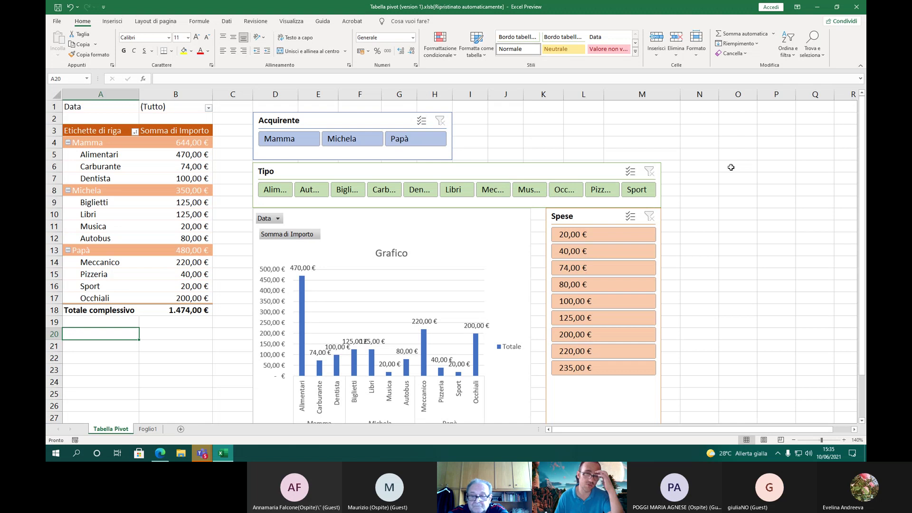
pyautogui.click(322, 221)
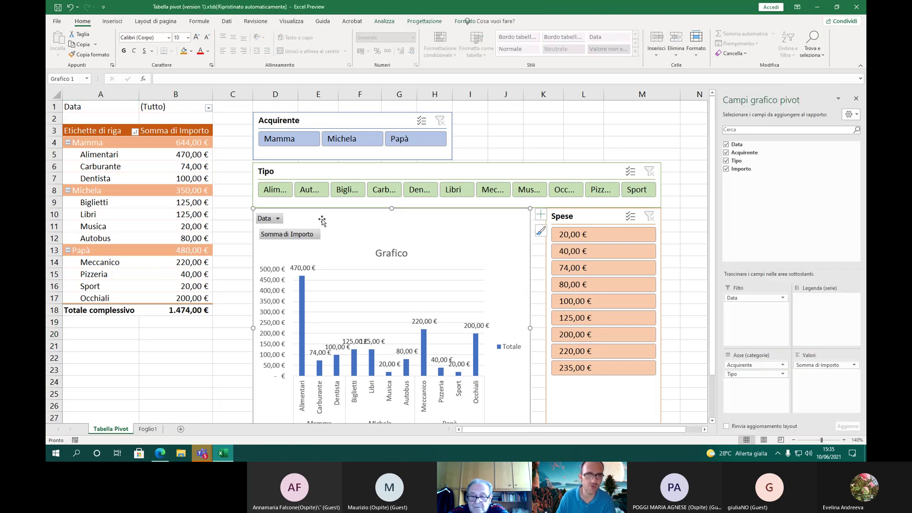
pyautogui.click(384, 21)
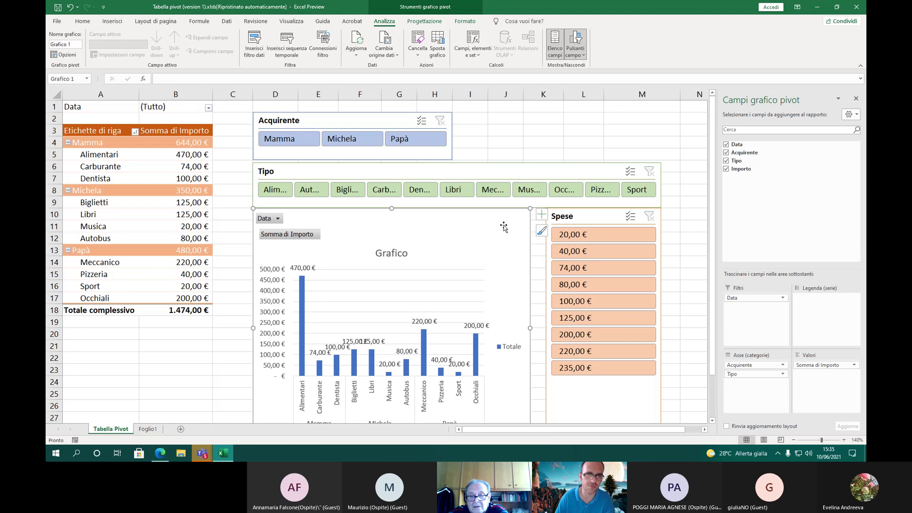
pyautogui.click(337, 140)
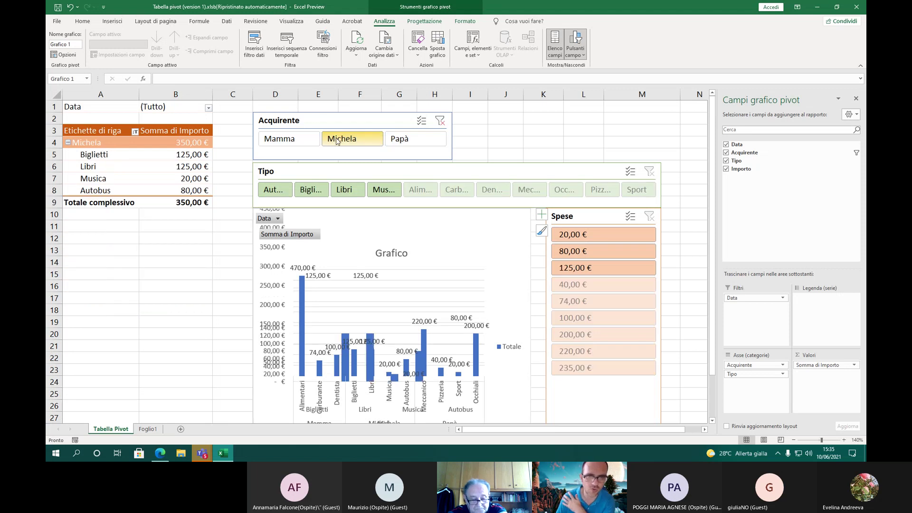
pyautogui.click(607, 251)
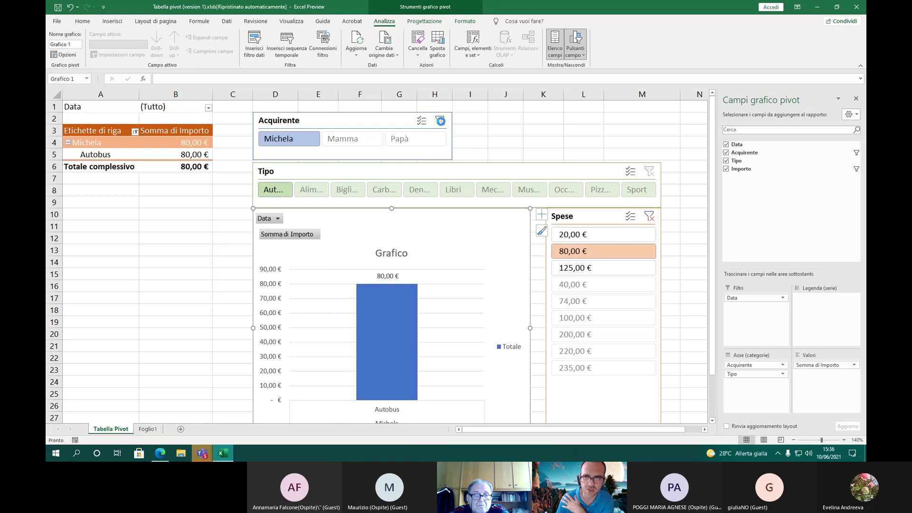
pyautogui.click(441, 120)
pyautogui.click(649, 216)
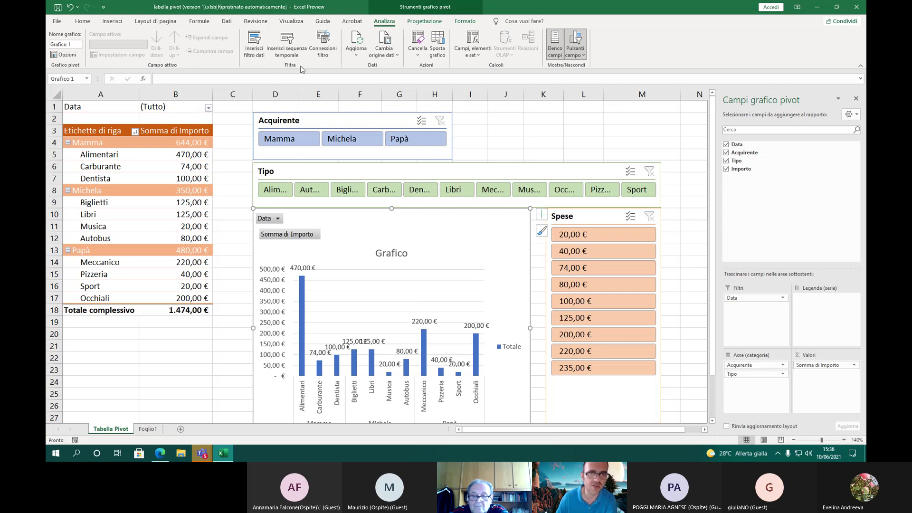
# Try to open the pivot chart's filter connections, then reopen the recovered Tabella pivot (version 1) workbook and dismiss the document recovery list
pyautogui.click(327, 60)
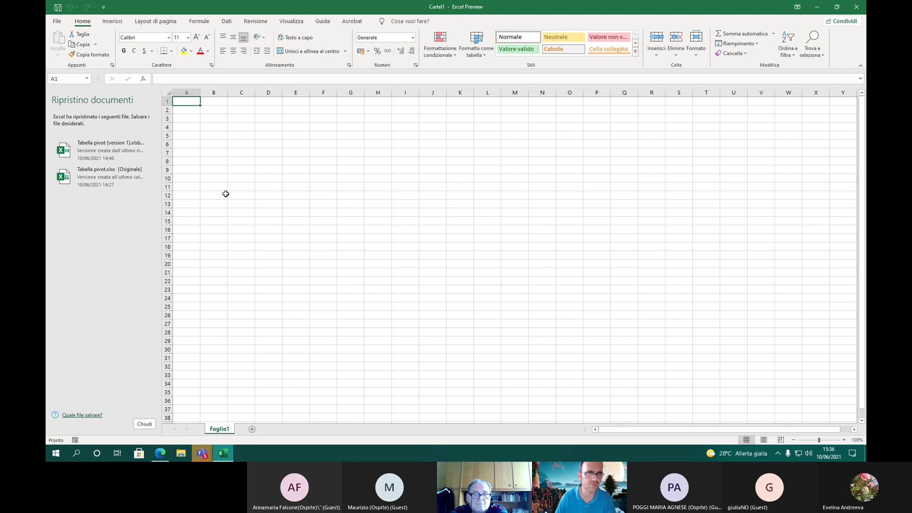
pyautogui.click(122, 156)
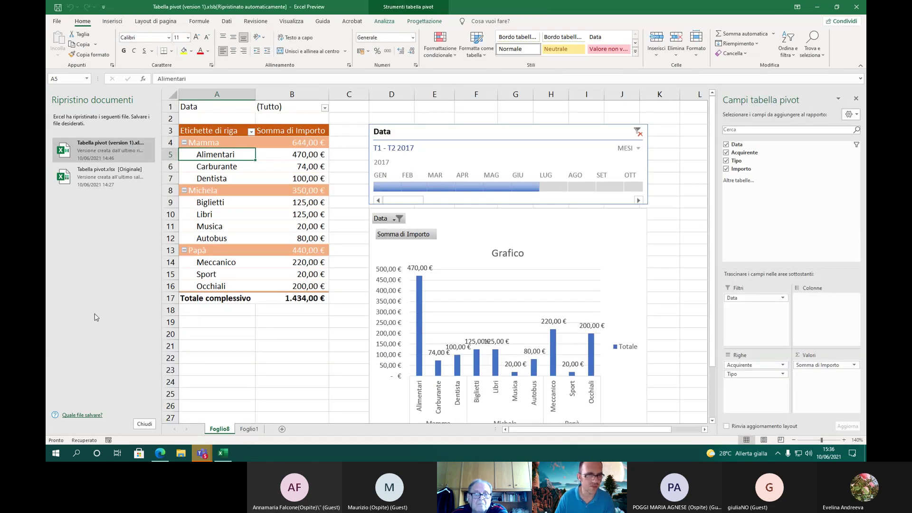
pyautogui.click(143, 424)
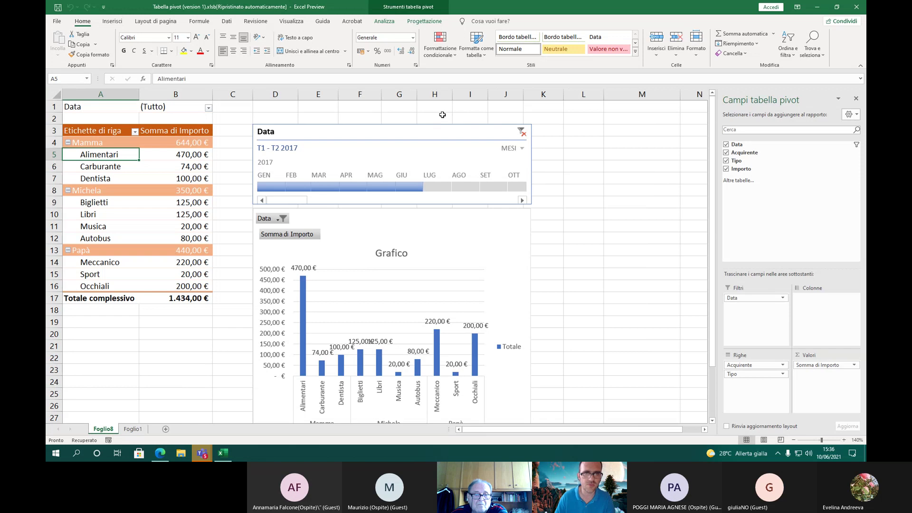
# Delete the Data timeline and insert an Acquirente slicer for the pivot chart
pyautogui.click(355, 131)
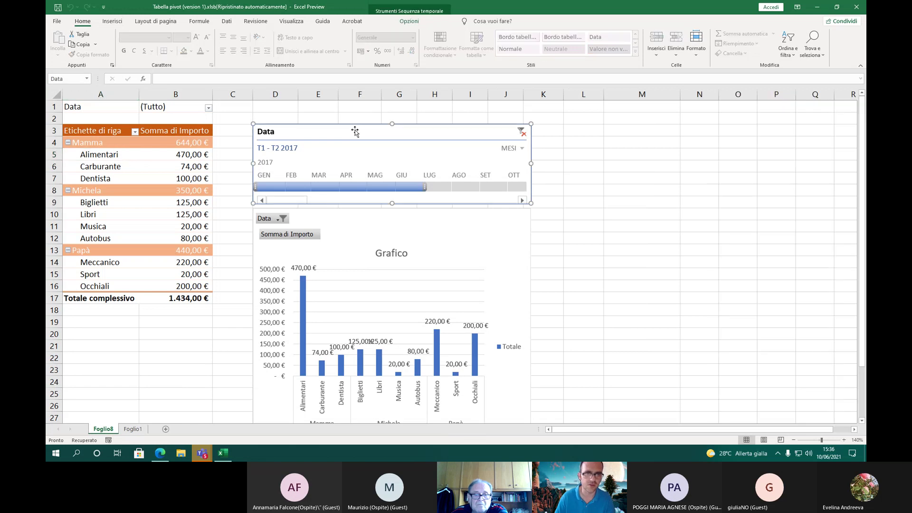
pyautogui.press('Delete')
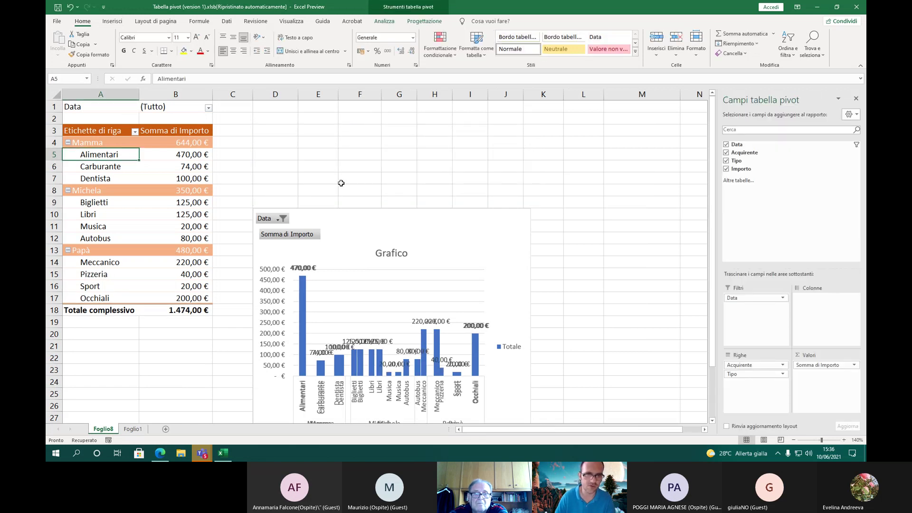
pyautogui.click(343, 219)
pyautogui.click(384, 21)
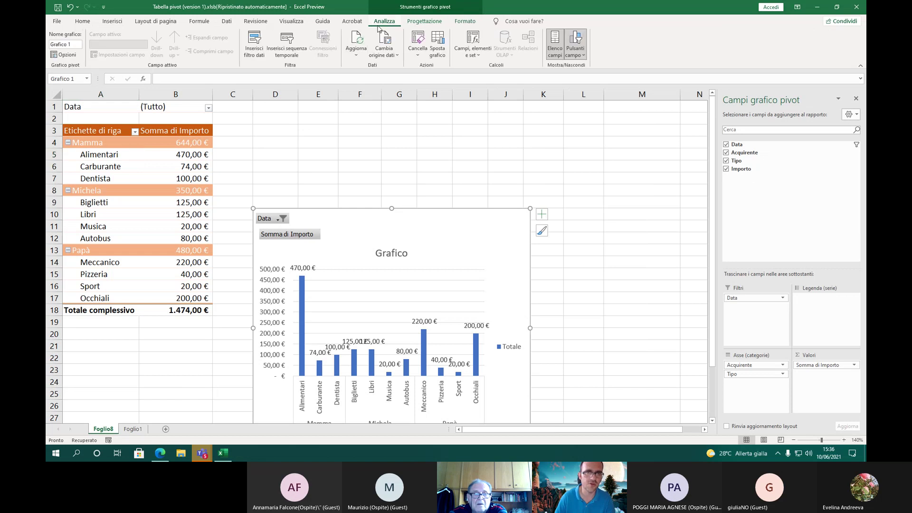
pyautogui.click(254, 42)
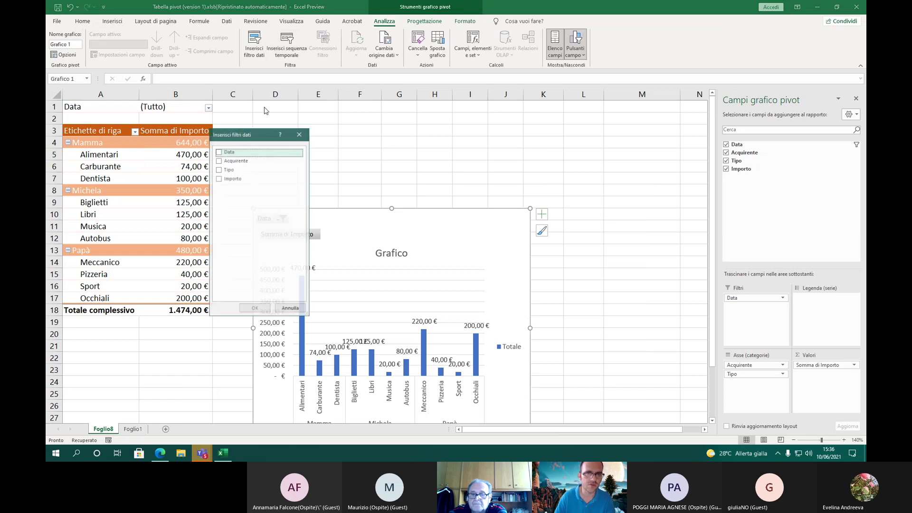
pyautogui.click(219, 161)
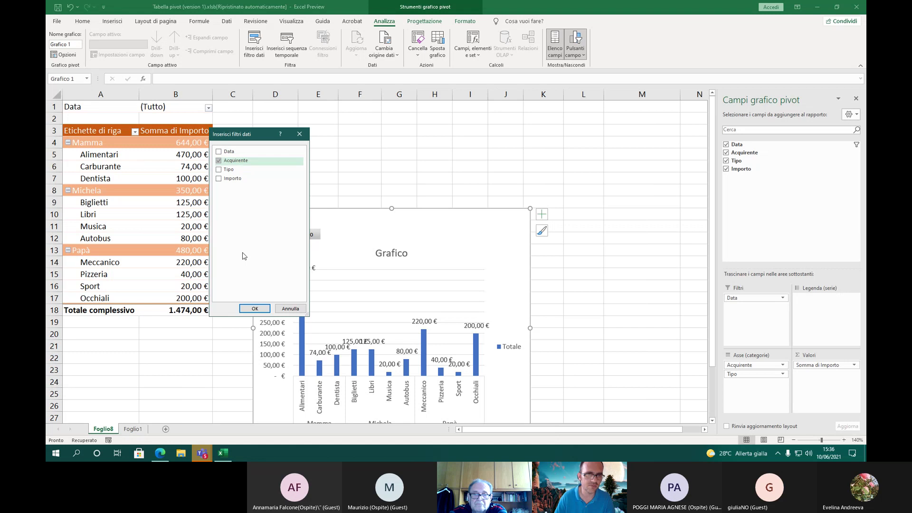
pyautogui.click(255, 308)
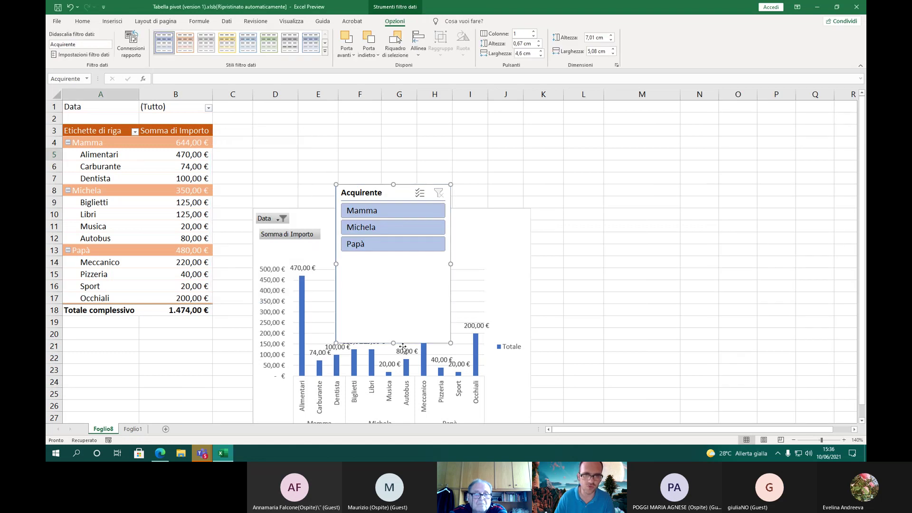
# Place the Acquirente slicer above the chart and lay it out in 3 columns, about 2.2 cm high and 10.34 cm wide
pyautogui.click(406, 244)
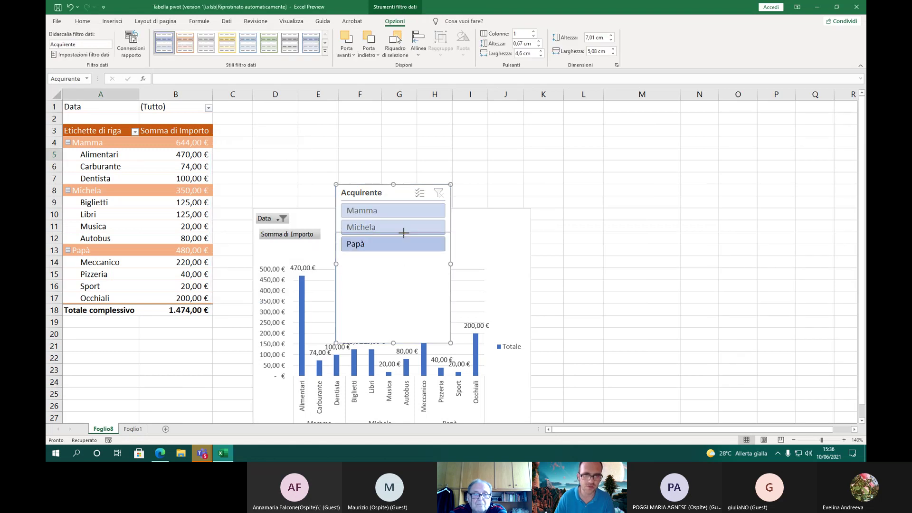
pyautogui.moveTo(404, 236); pyautogui.dragTo(405, 235)
pyautogui.moveTo(341, 178); pyautogui.dragTo(281, 127)
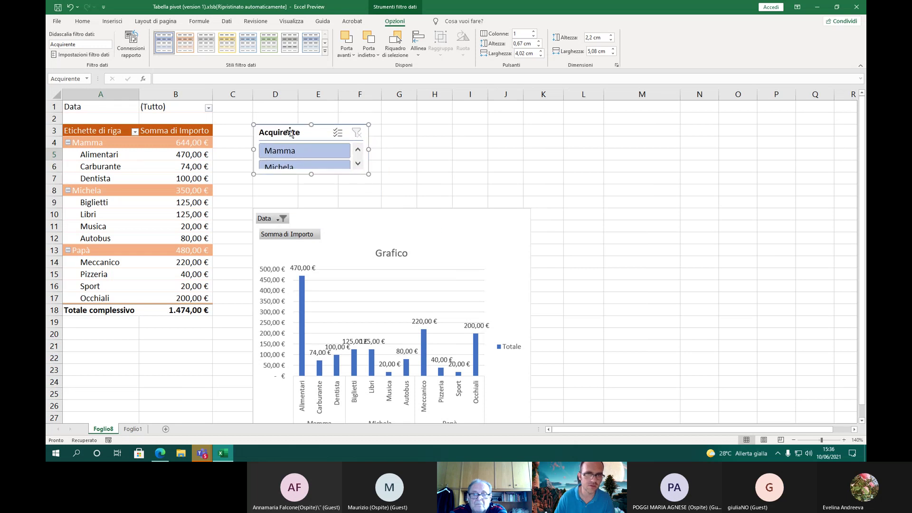
pyautogui.click(534, 31)
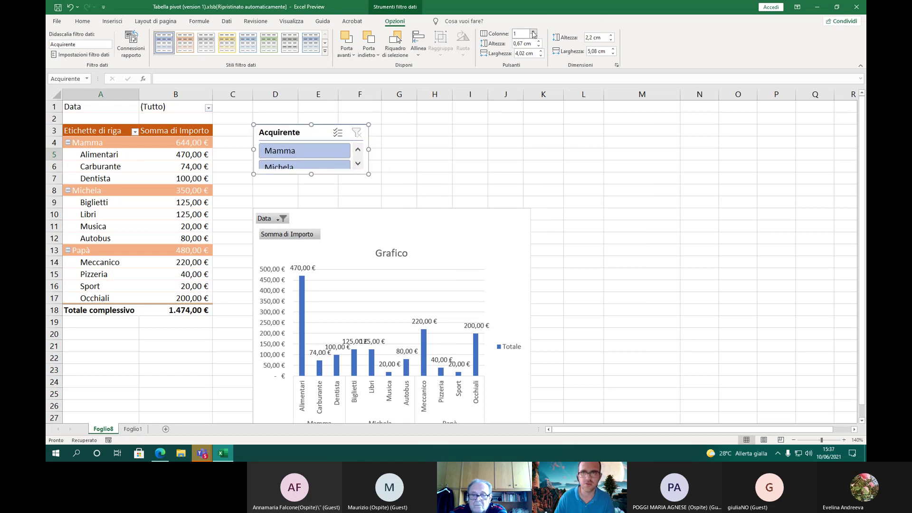
pyautogui.click(533, 31)
pyautogui.moveTo(369, 150); pyautogui.dragTo(487, 151)
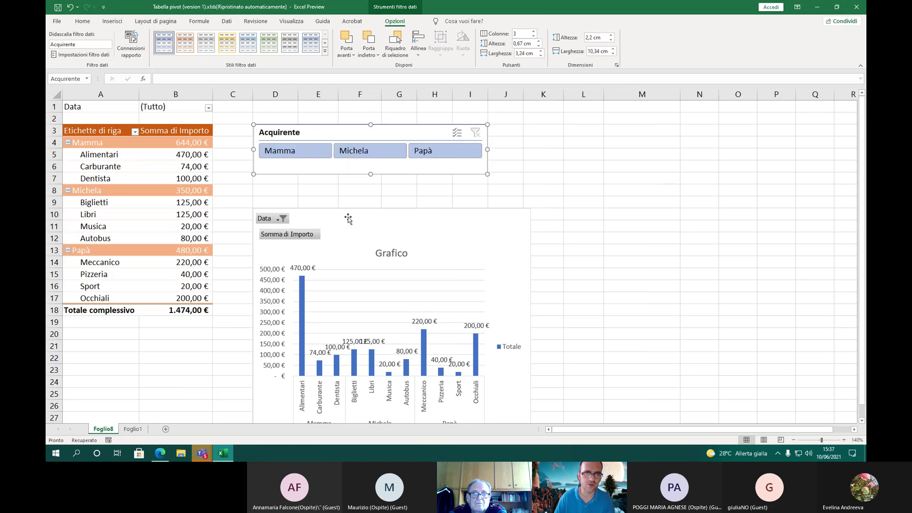
# Filter the data by Mamma, Michela and Papà in turn, clear the Acquirente filter, and try to open the slicer's report connections
pyautogui.click(294, 152)
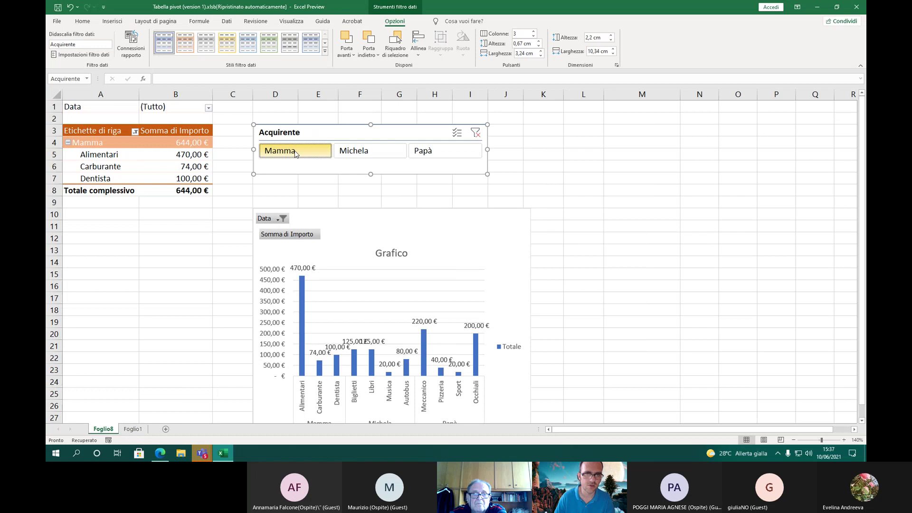
pyautogui.click(385, 151)
pyautogui.click(447, 151)
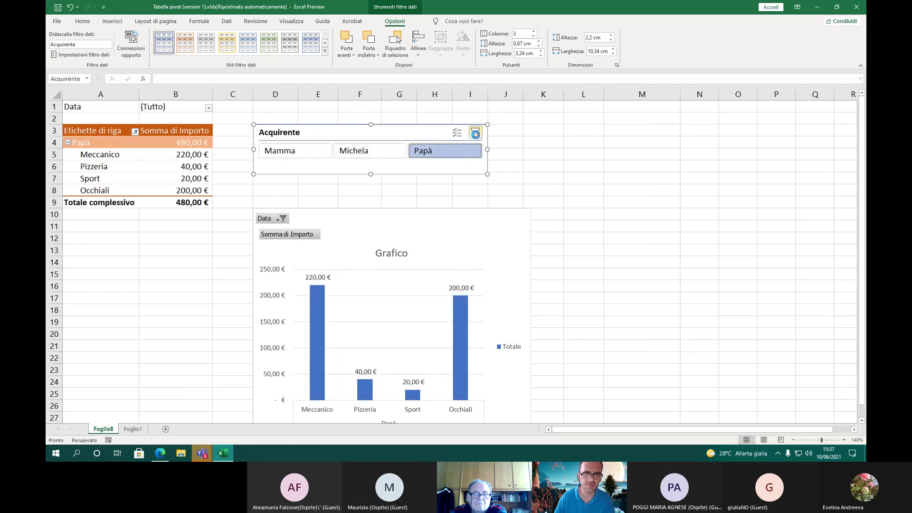
pyautogui.click(475, 133)
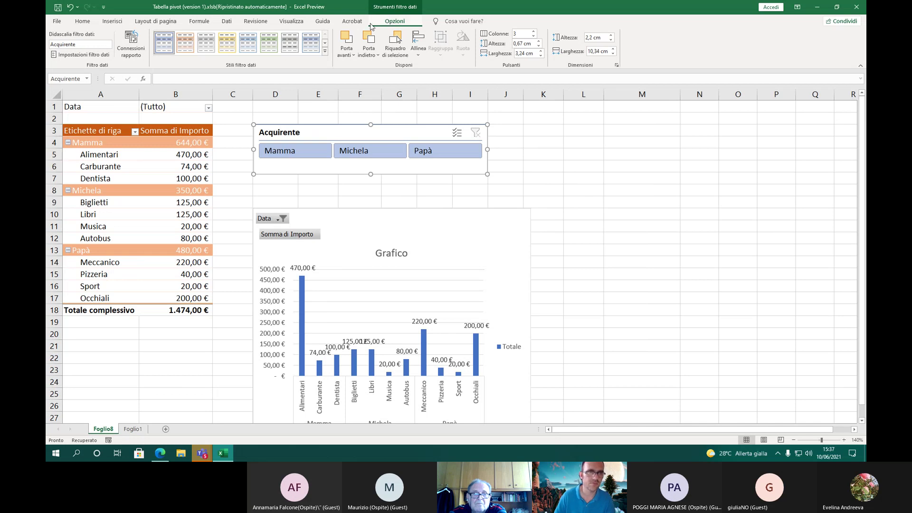
pyautogui.click(140, 50)
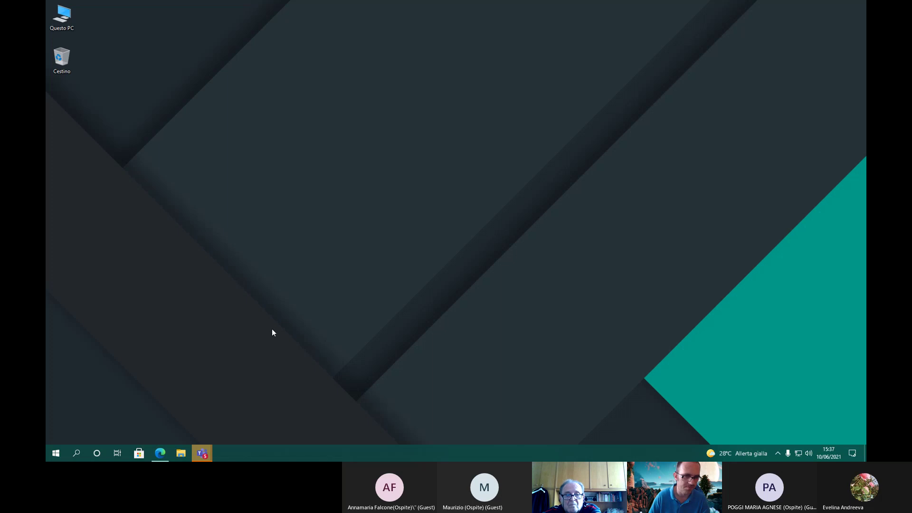
# Start Excel from the desktop and open the recent workbook Tabella pivot.xlsx
pyautogui.press('super')
pyautogui.write('excel')
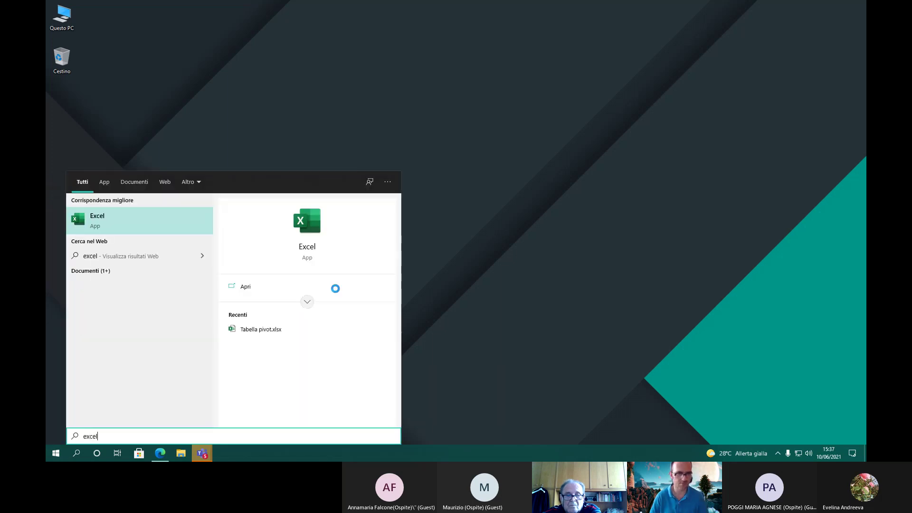
pyautogui.press('Return')
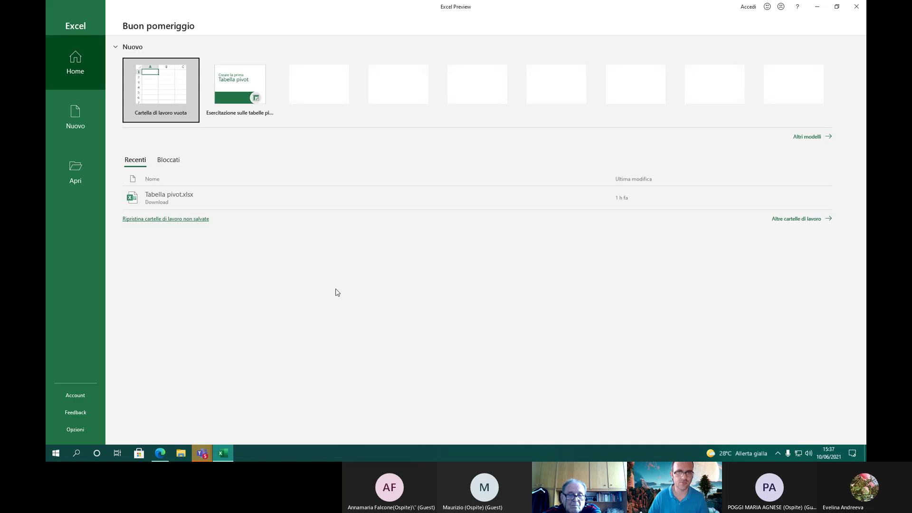
pyautogui.click(176, 211)
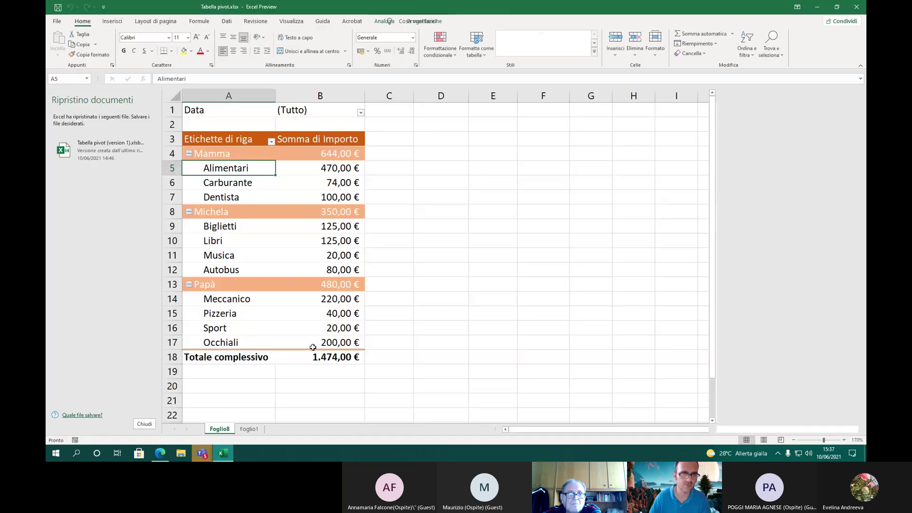
# Close the document recovery list, choosing to view the recovered files at the next start
pyautogui.click(152, 423)
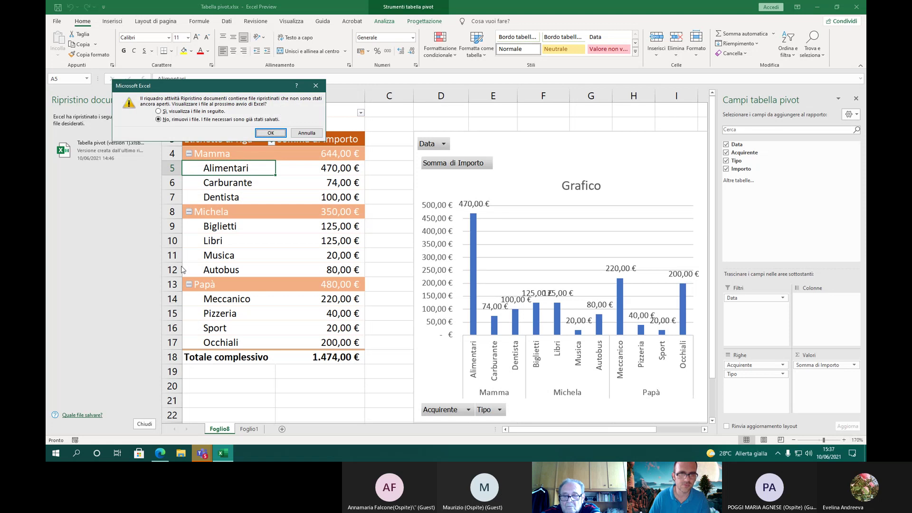
pyautogui.click(198, 112)
pyautogui.click(269, 132)
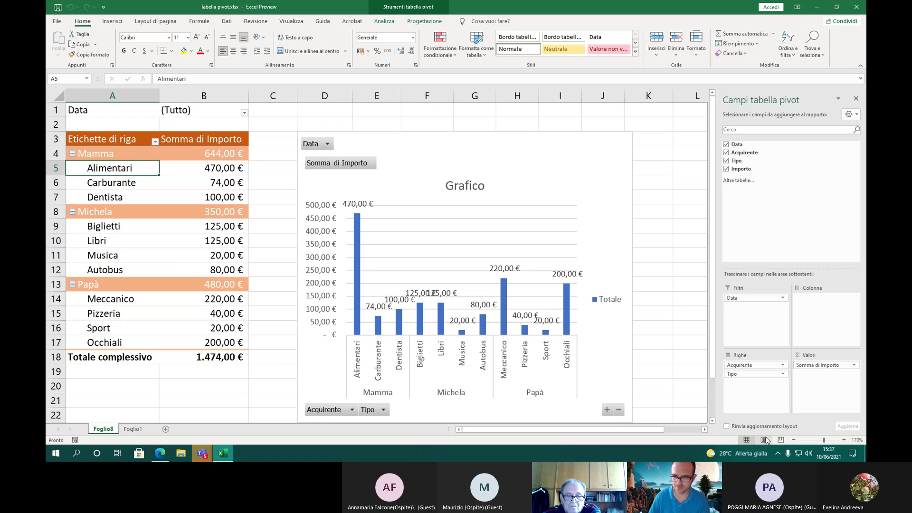
# Move the pivot chart on Foglio8 down so that it starts at row 8
pyautogui.click(794, 440)
pyautogui.click(794, 440)
pyautogui.click(793, 440)
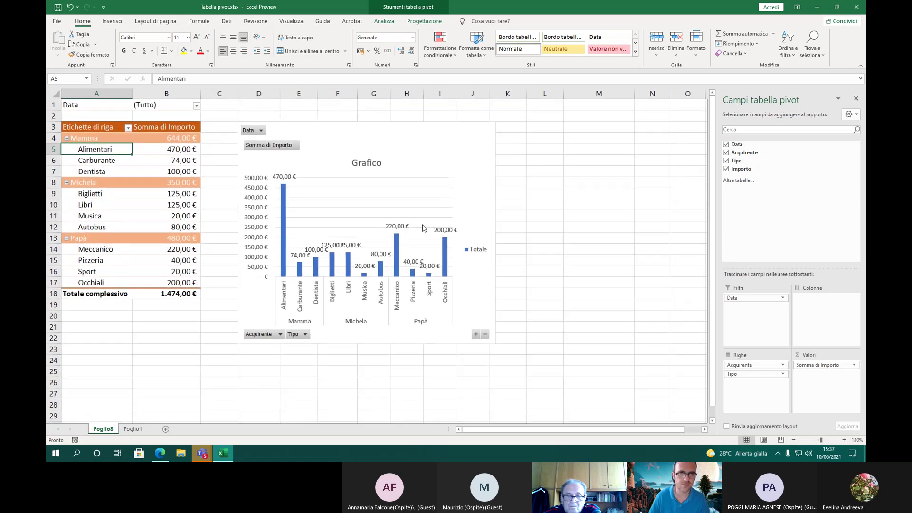
pyautogui.click(343, 147)
pyautogui.moveTo(344, 146); pyautogui.dragTo(342, 202)
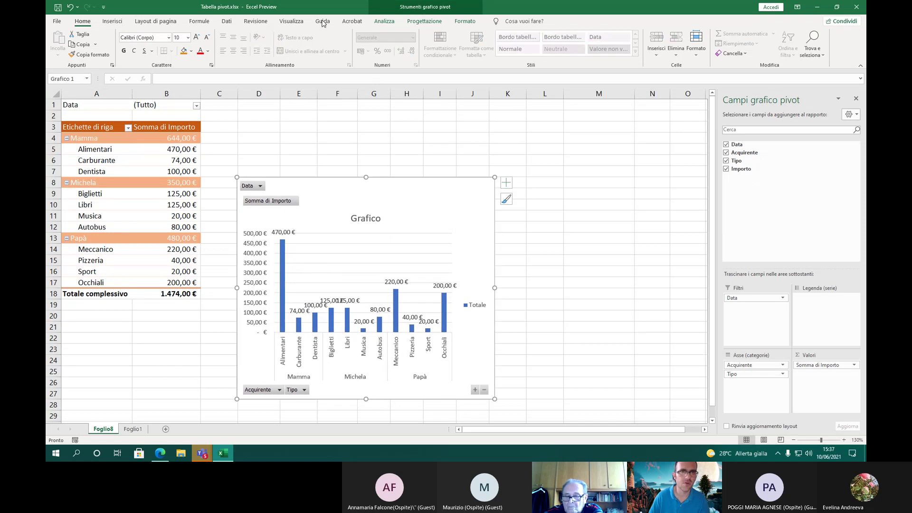
# Insert an Acquirente slicer for the pivot chart and place it beside the chart, starting at column K near row 2
pyautogui.click(385, 21)
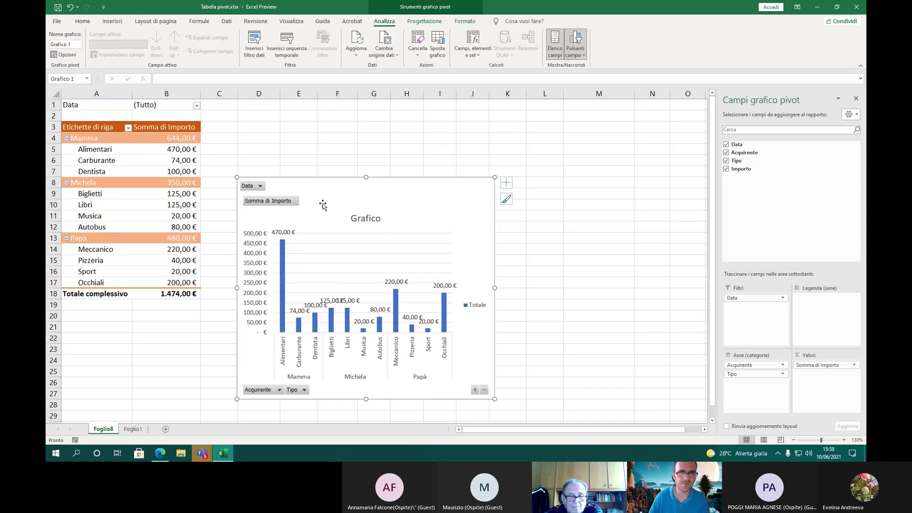
pyautogui.click(258, 48)
pyautogui.click(219, 160)
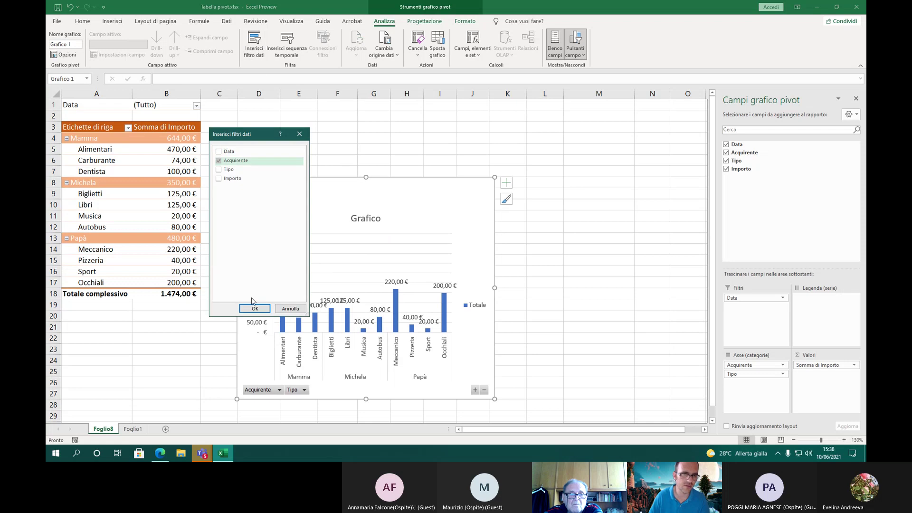
pyautogui.click(254, 308)
pyautogui.moveTo(380, 196); pyautogui.dragTo(546, 115)
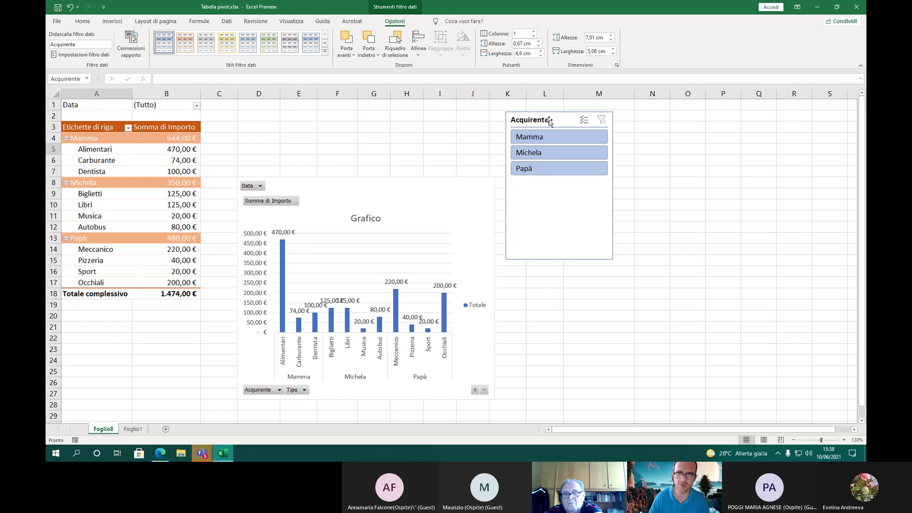
# Try to open the pivot chart's filter connections and move their dialog up beside the Acquirente slicer
pyautogui.click(331, 182)
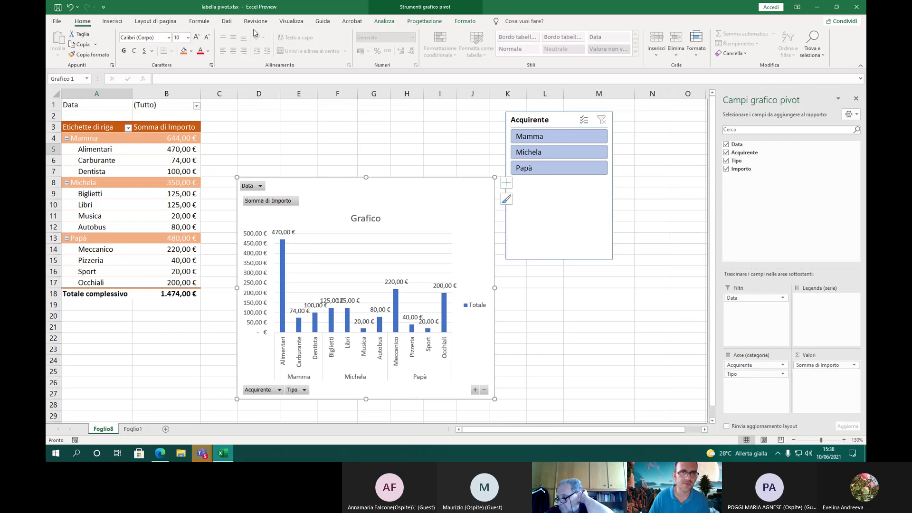
pyautogui.click(384, 21)
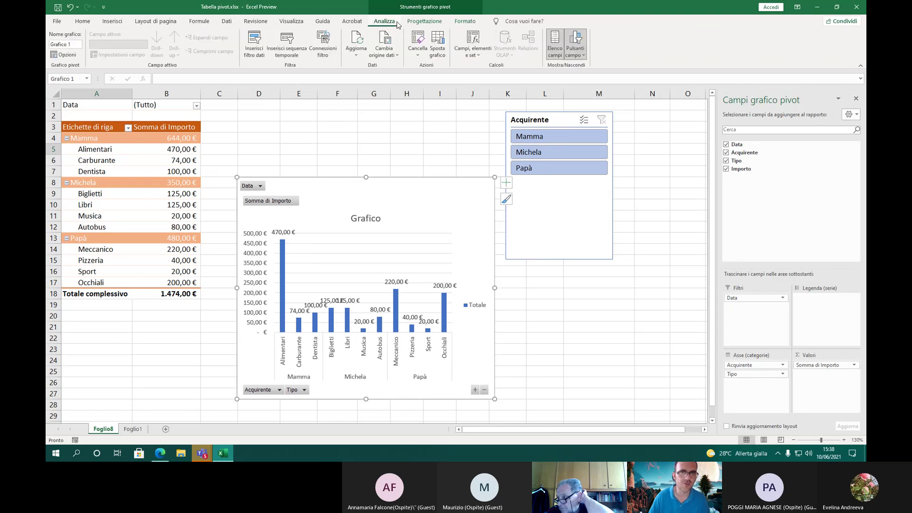
pyautogui.click(322, 54)
pyautogui.moveTo(263, 189); pyautogui.dragTo(387, 114)
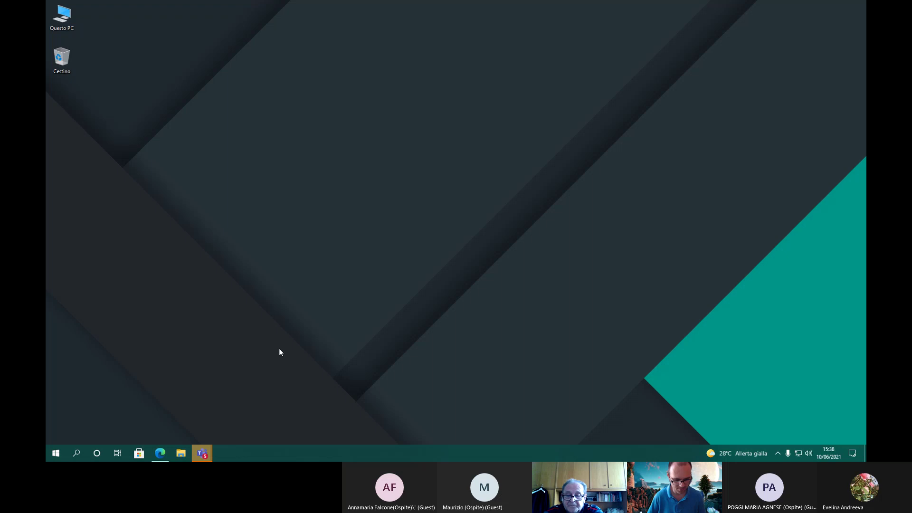
# Restart Excel from the desktop and reopen the recent workbook Tabella pivot.xlsx
pyautogui.press('super')
pyautogui.write('exce')
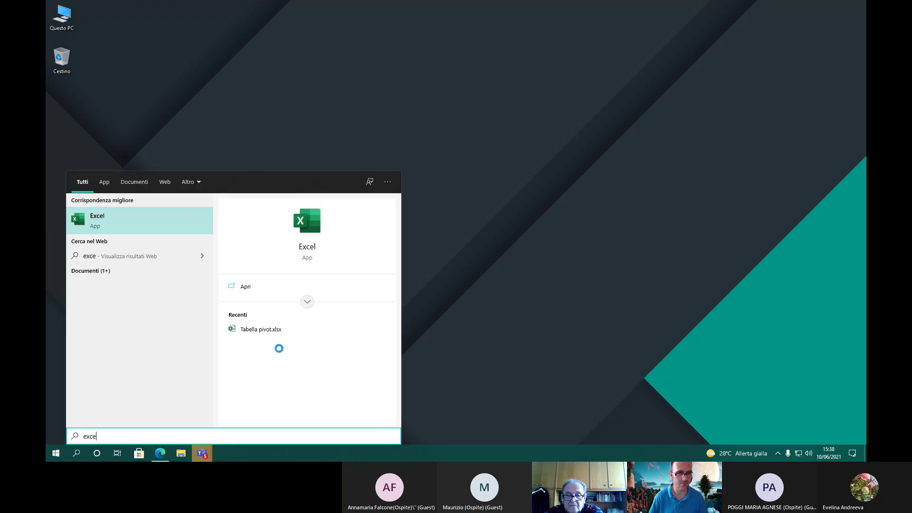
pyautogui.press('Return')
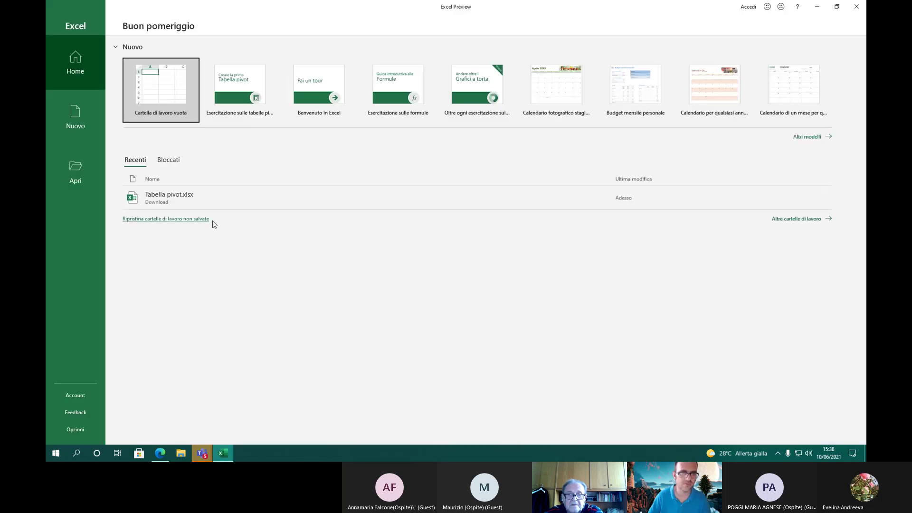
pyautogui.click(195, 199)
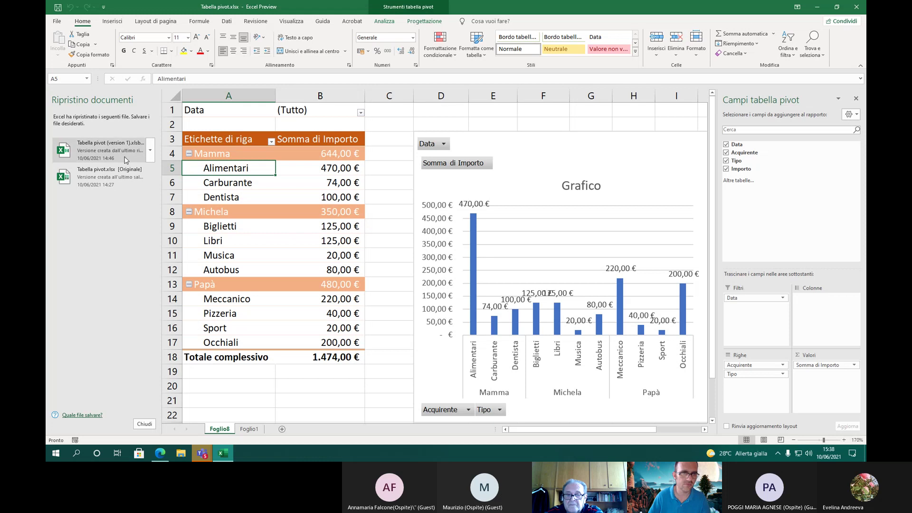
# Open the recovered workbook Tabella pivot (version 1).xlsb and close the document recovery list
pyautogui.click(126, 149)
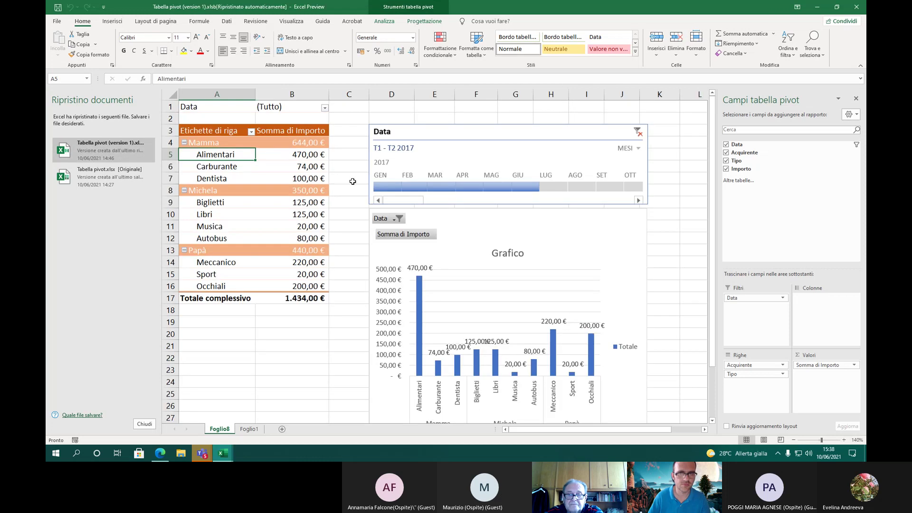
pyautogui.click(534, 230)
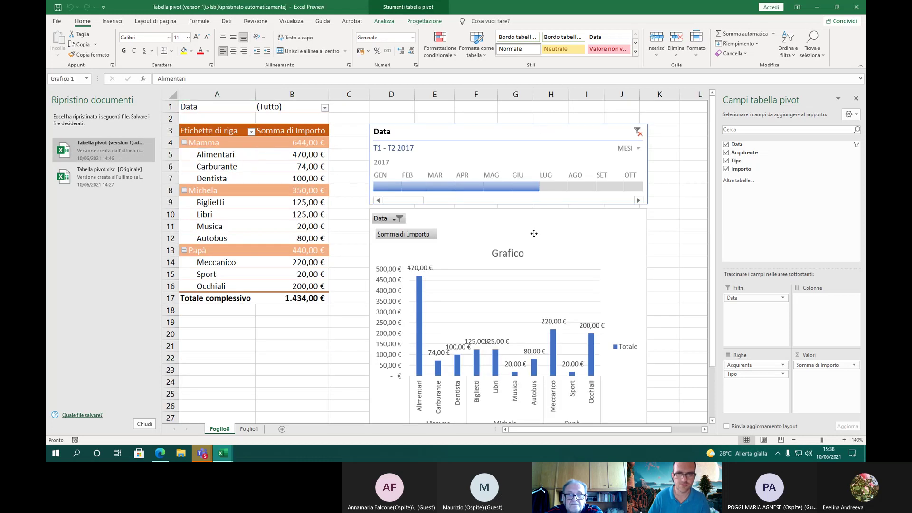
pyautogui.click(145, 425)
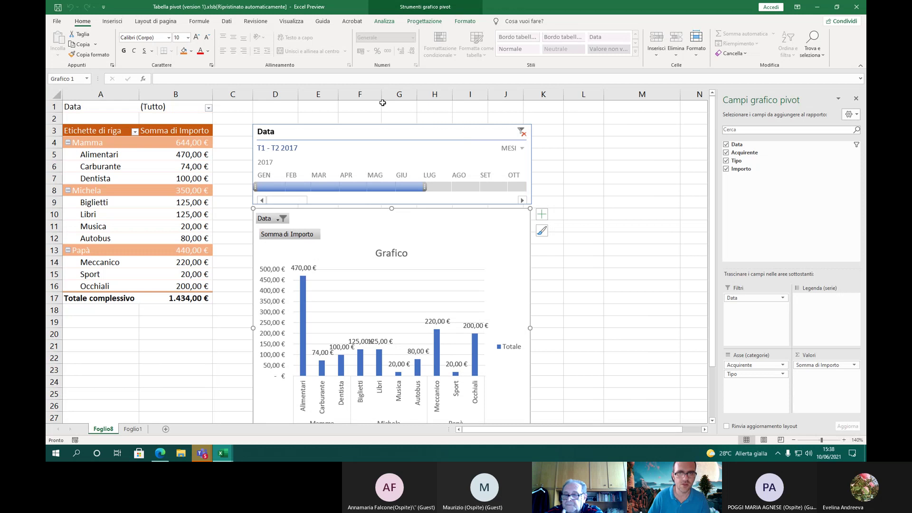
# Clear the period filter of the Data timeline above the pivot chart and delete the timeline
pyautogui.click(385, 21)
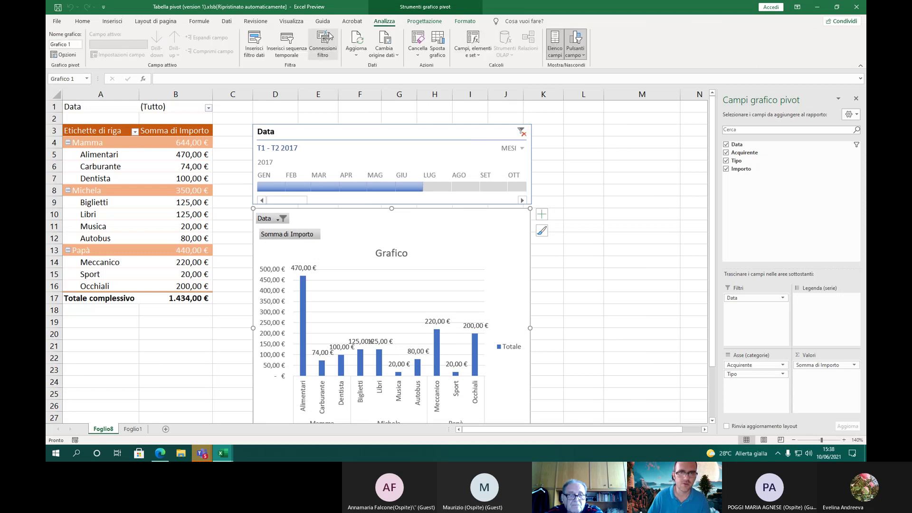
pyautogui.click(521, 133)
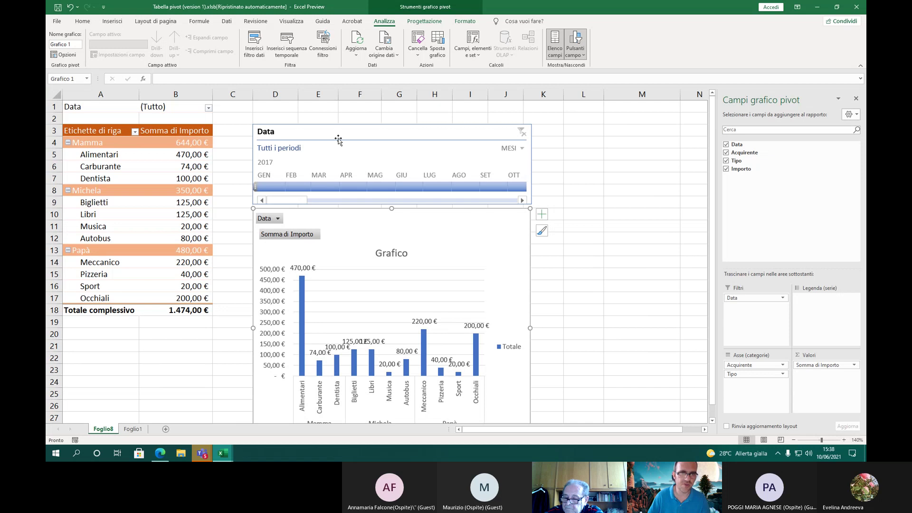
pyautogui.click(323, 133)
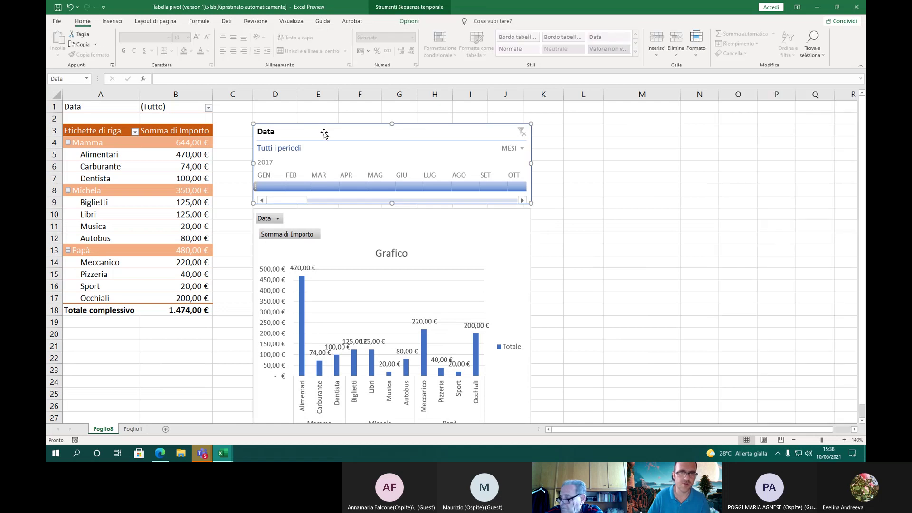
pyautogui.click(325, 233)
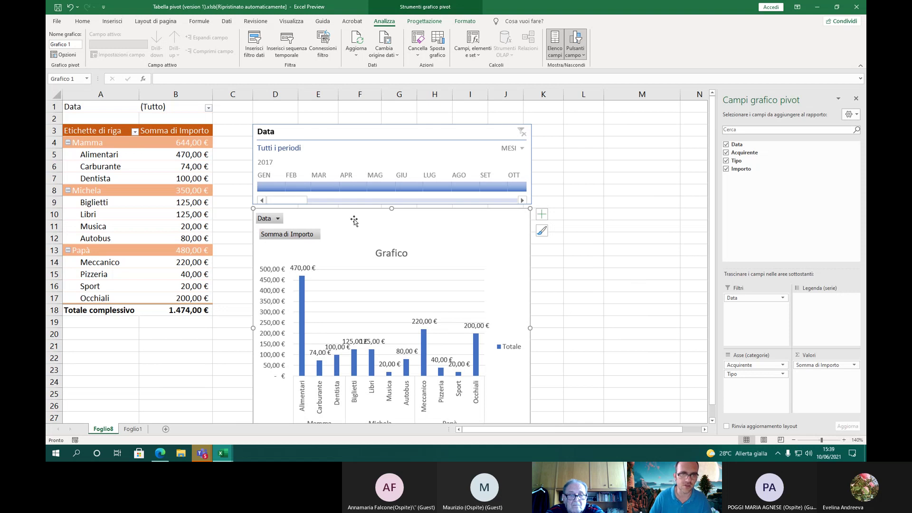
pyautogui.click(355, 137)
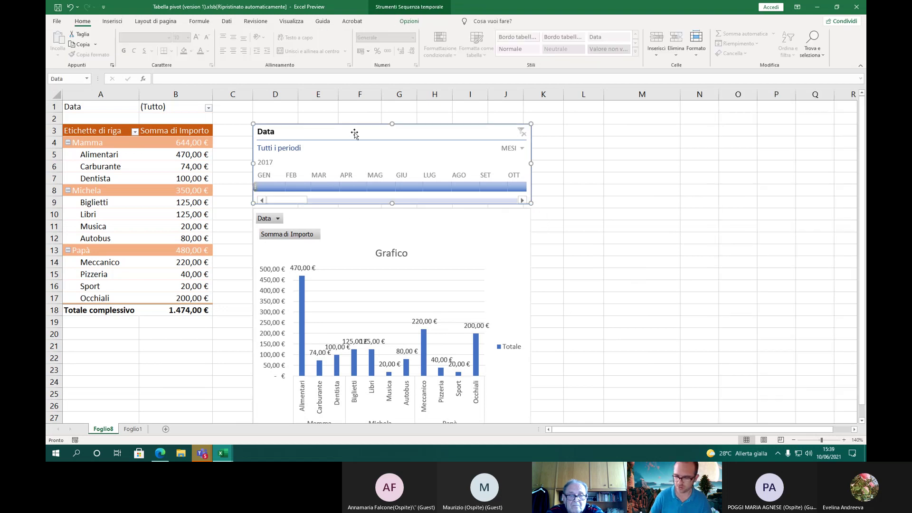
pyautogui.press('Delete')
# Insert a Tipo slicer for the pivot chart and place it beside the chart, starting at column K, row 3
pyautogui.click(369, 230)
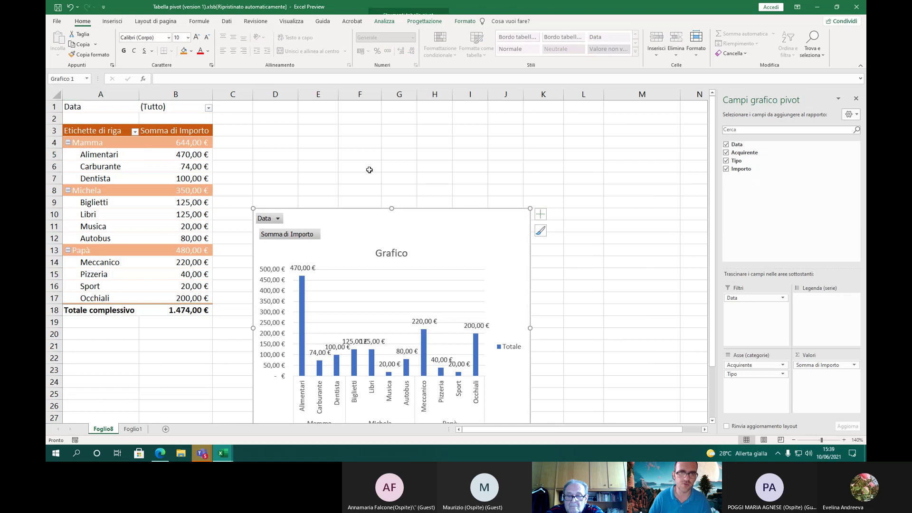
pyautogui.click(383, 20)
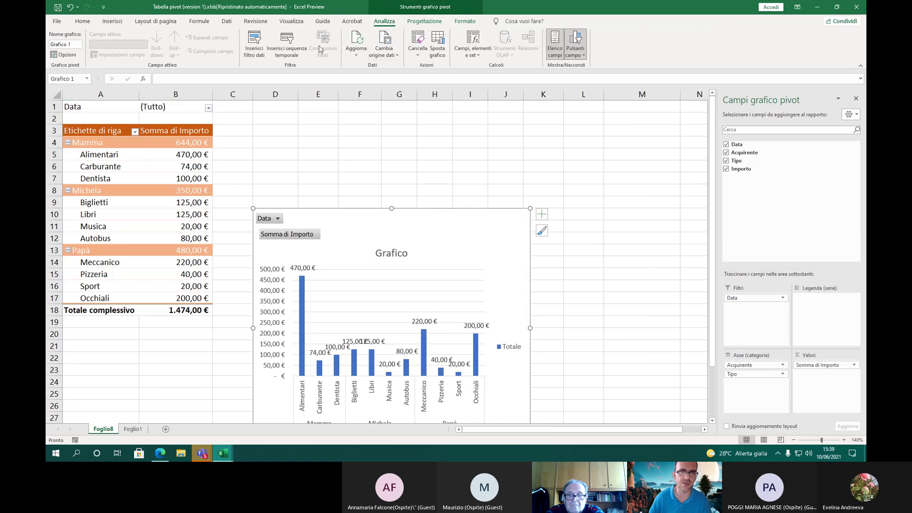
pyautogui.click(254, 44)
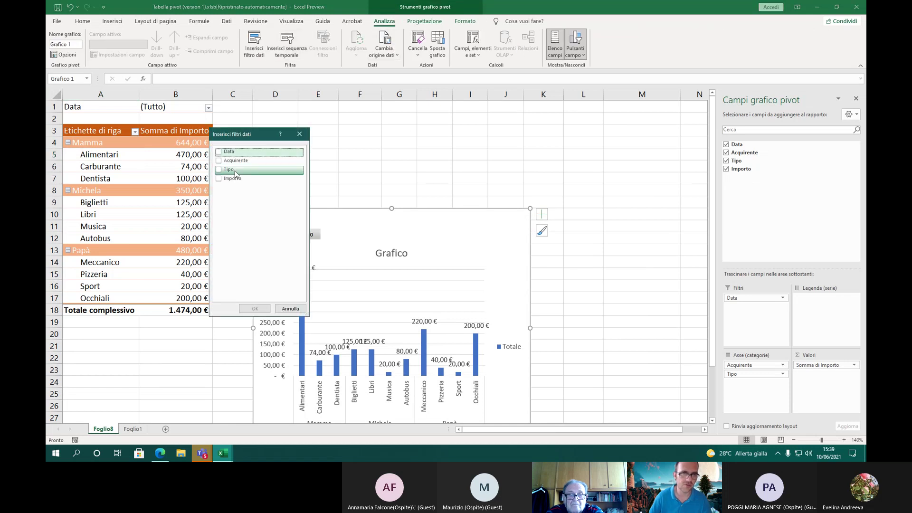
pyautogui.click(219, 169)
pyautogui.click(255, 309)
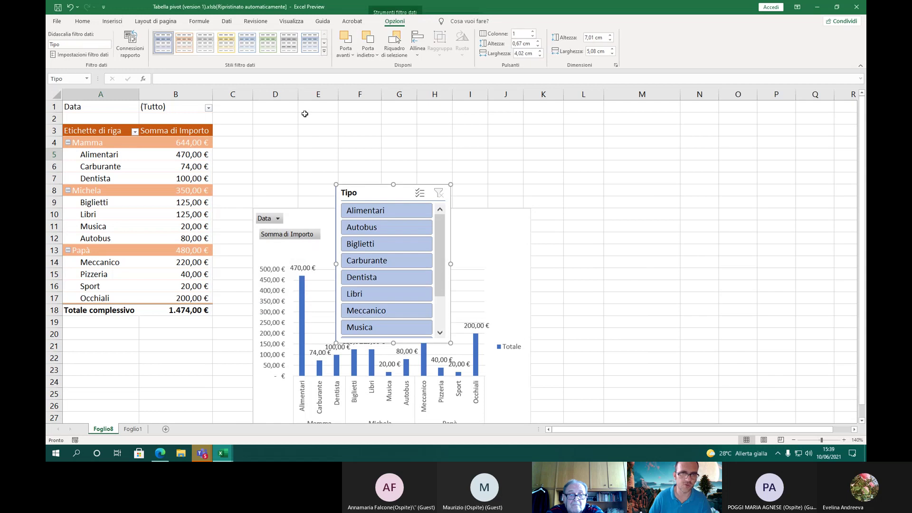
pyautogui.moveTo(377, 194); pyautogui.dragTo(578, 133)
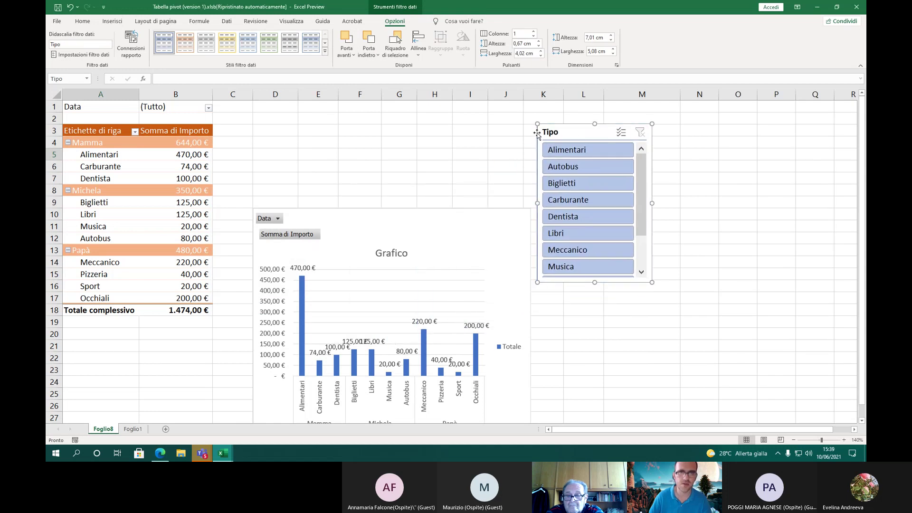
# Move the pivot chart up to row 3 beside the pivot table and shift the Tipo slicer next to it at column J
pyautogui.click(358, 237)
pyautogui.moveTo(358, 238); pyautogui.dragTo(321, 151)
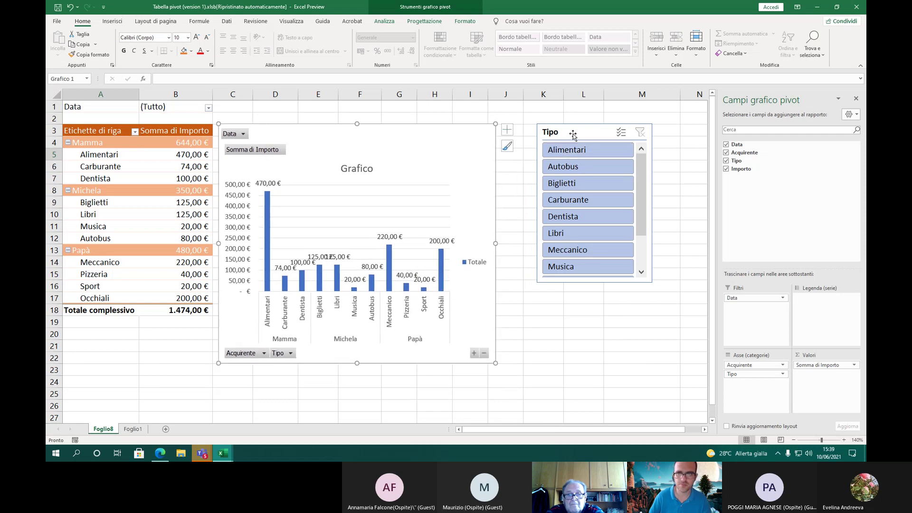
pyautogui.moveTo(572, 132); pyautogui.dragTo(539, 133)
# Show the analysis tools for the selected pivot chart, including its filter connections command
pyautogui.click(437, 147)
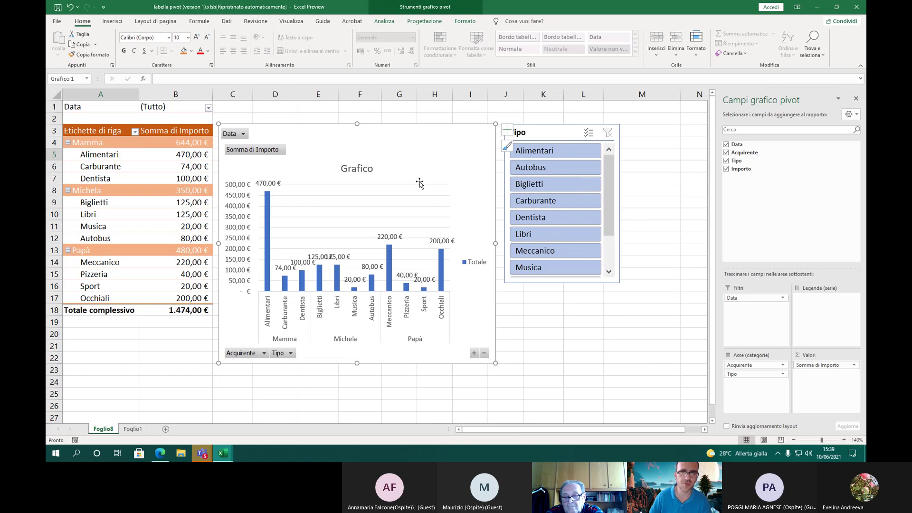
pyautogui.click(382, 21)
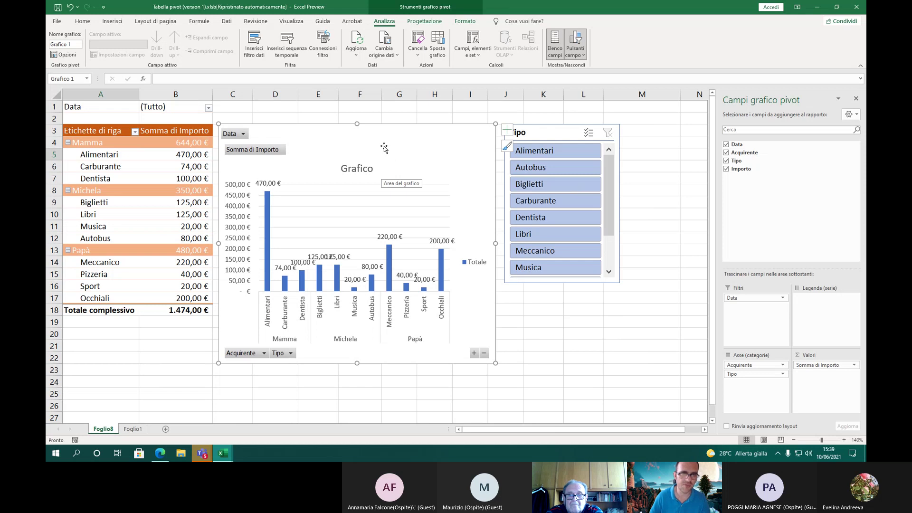
pyautogui.moveTo(384, 149); pyautogui.dragTo(384, 150)
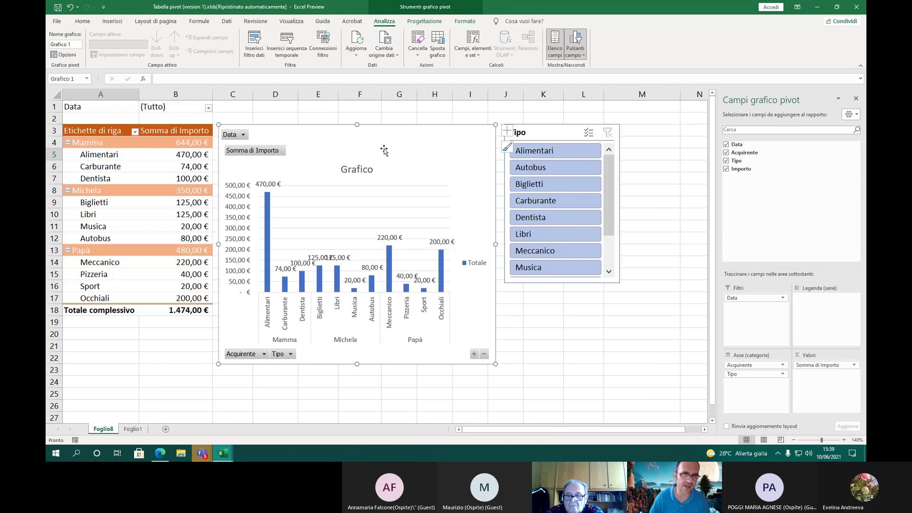
# Review the source data on Foglio1, return to Foglio8 and deselect the pivot chart
pyautogui.click(134, 428)
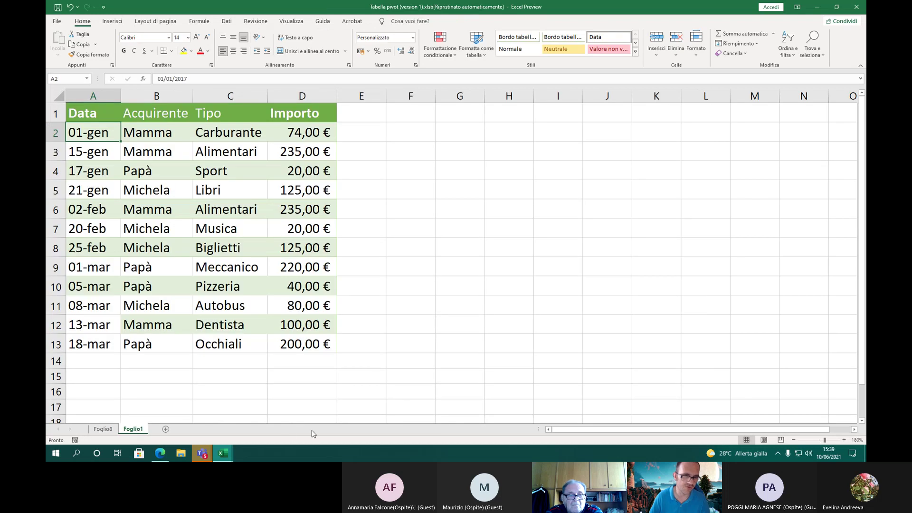
pyautogui.click(103, 429)
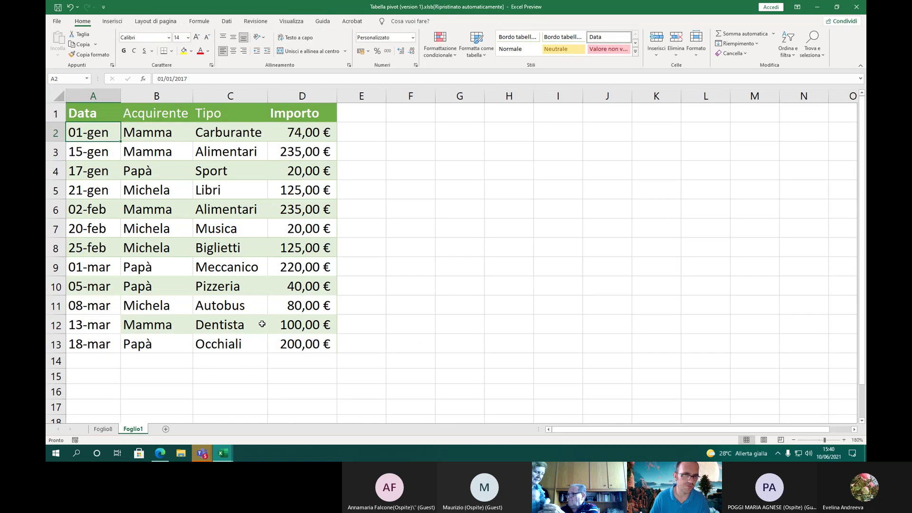
pyautogui.click(103, 429)
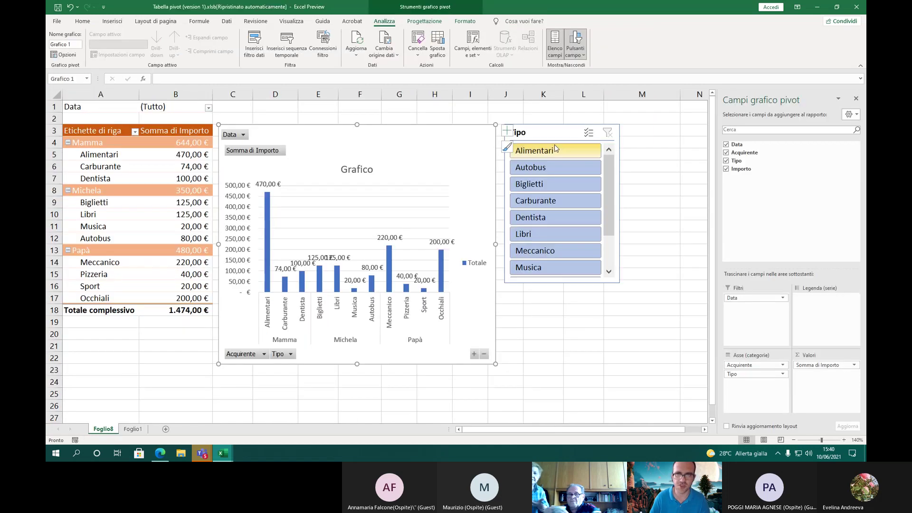
pyautogui.moveTo(609, 198)
pyautogui.mouseDown()
pyautogui.moveTo(608, 234)
pyautogui.moveTo(607, 208)
pyautogui.mouseUp()
pyautogui.click(665, 238)
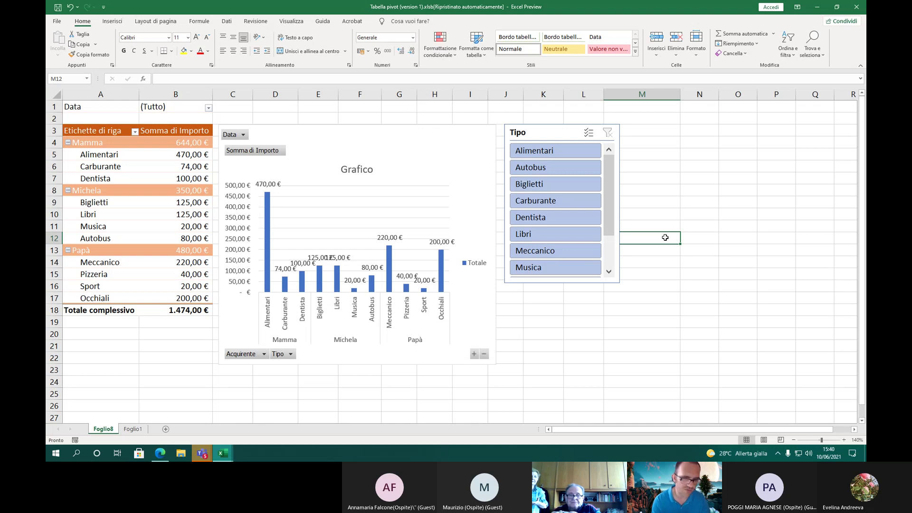
# Apply the dark grey gradient chart style with blue columns to the pivot chart
pyautogui.click(415, 145)
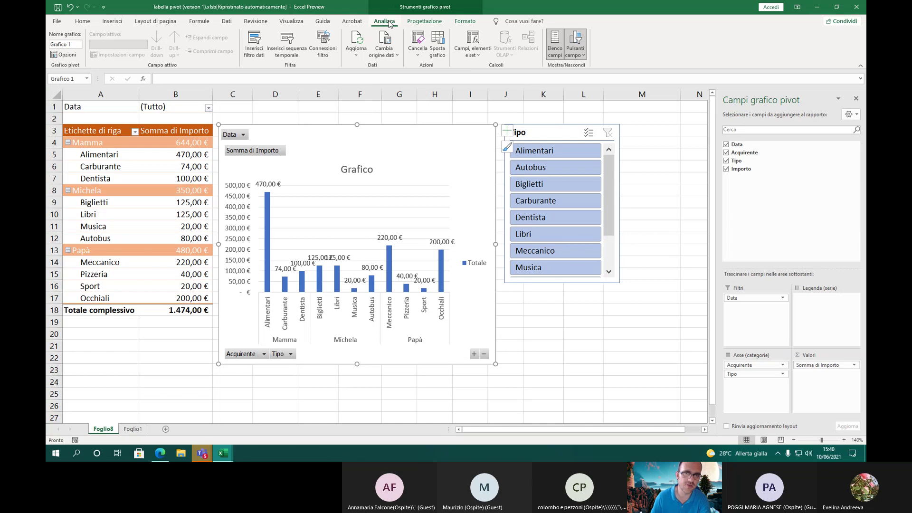
pyautogui.click(429, 23)
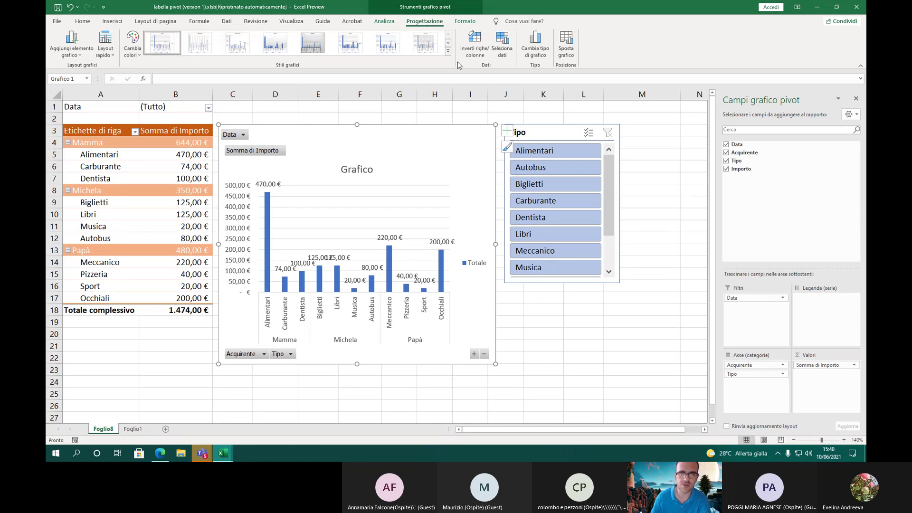
pyautogui.click(448, 51)
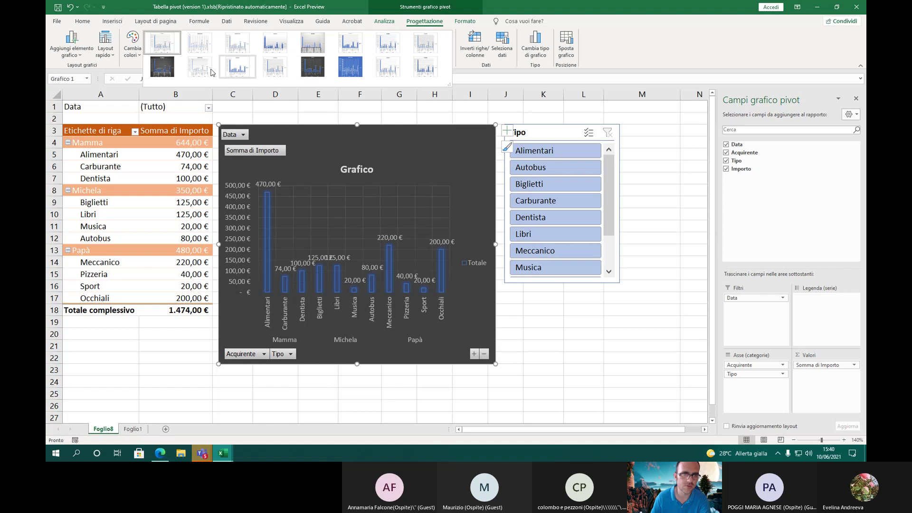
pyautogui.click(164, 69)
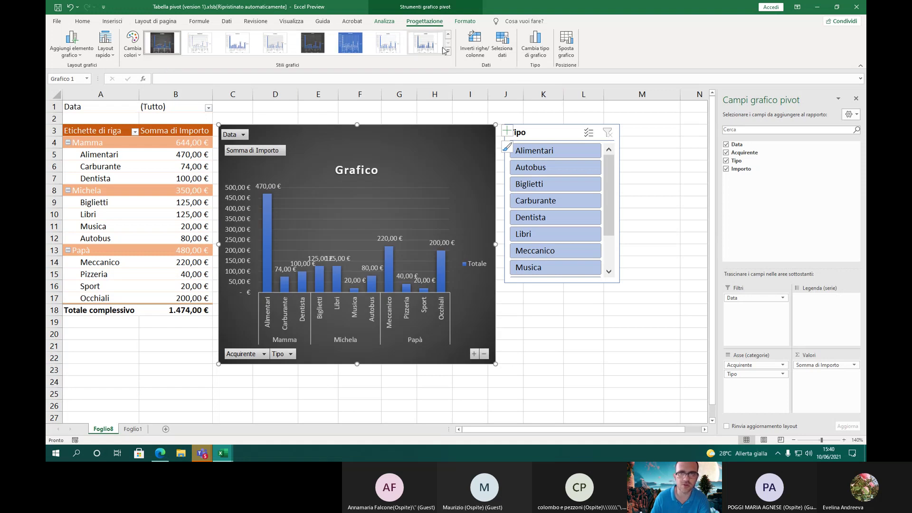
# Look over the pivot chart's formatting and analysis tools, and select the source table A1:D13 on Foglio1
pyautogui.click(465, 21)
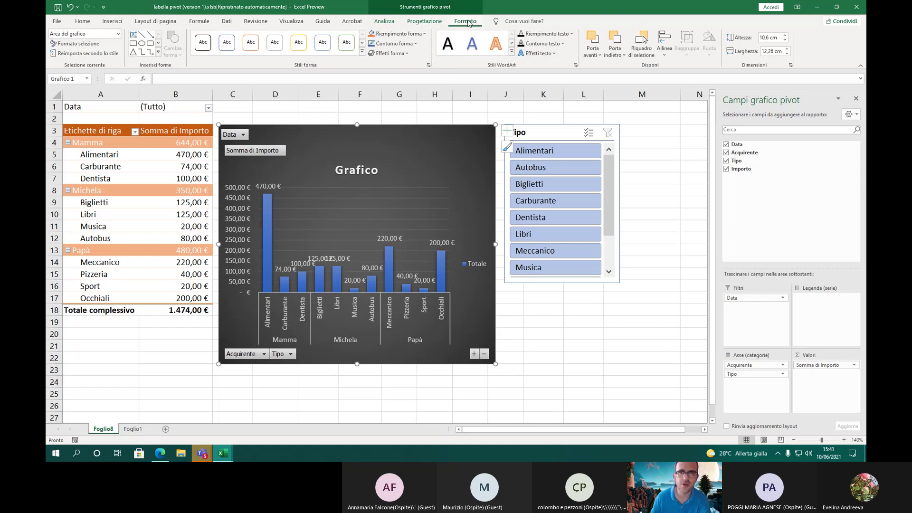
pyautogui.click(387, 22)
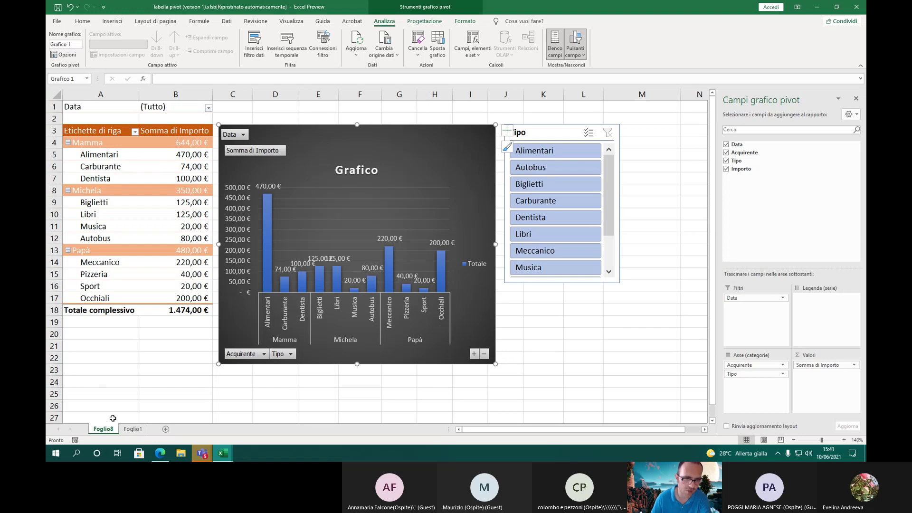
pyautogui.click(134, 429)
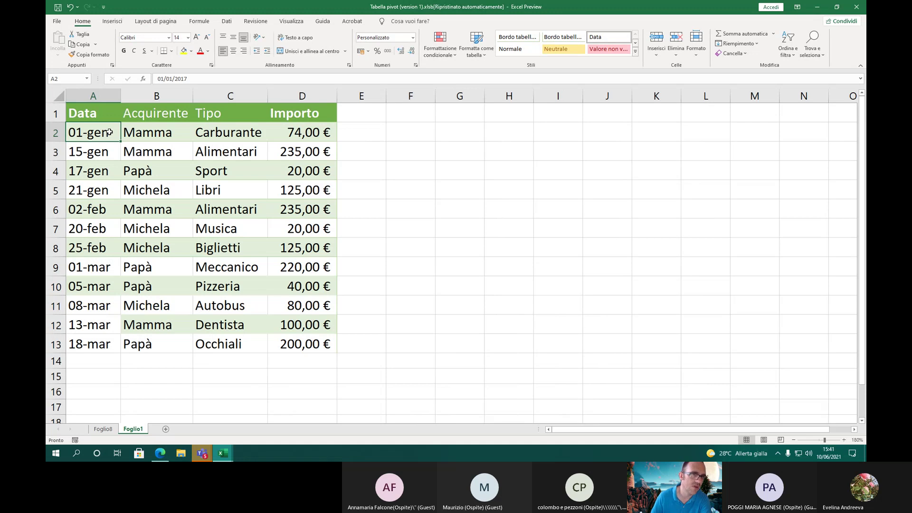
pyautogui.moveTo(316, 343); pyautogui.dragTo(89, 121)
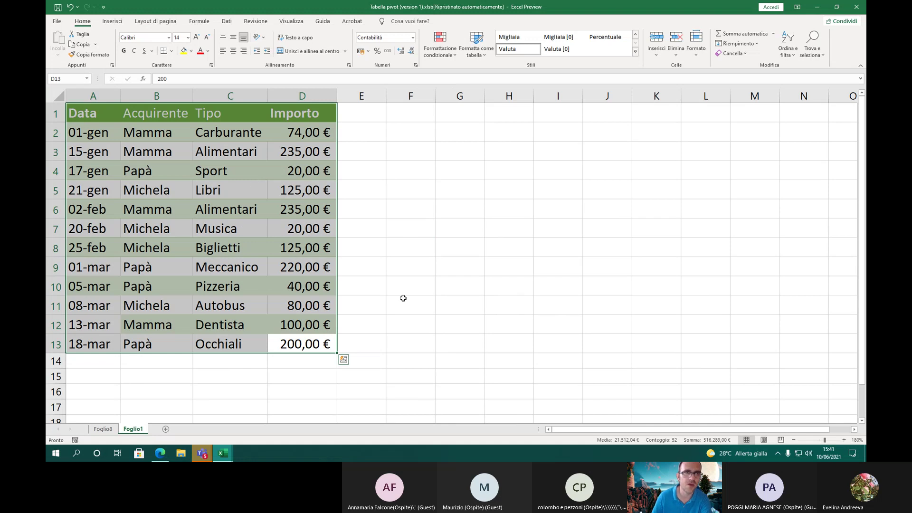
# Insert the recommended clustered column pivot chart Somma di Importo per Tipo from the selected source table
pyautogui.click(106, 23)
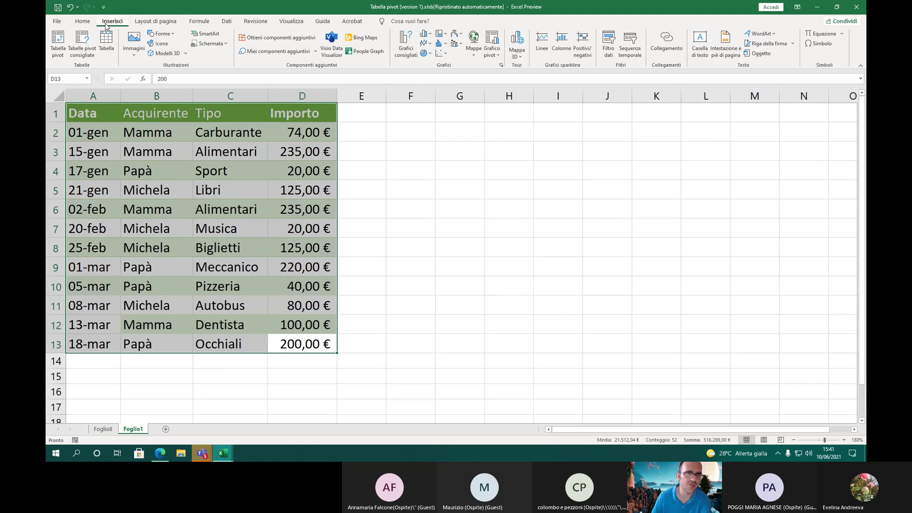
pyautogui.click(410, 52)
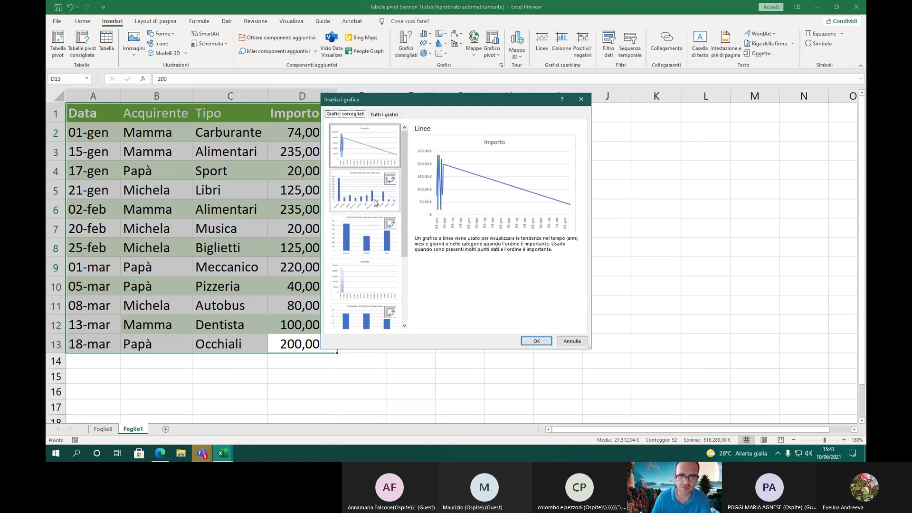
pyautogui.scroll(-3, 376, 203)
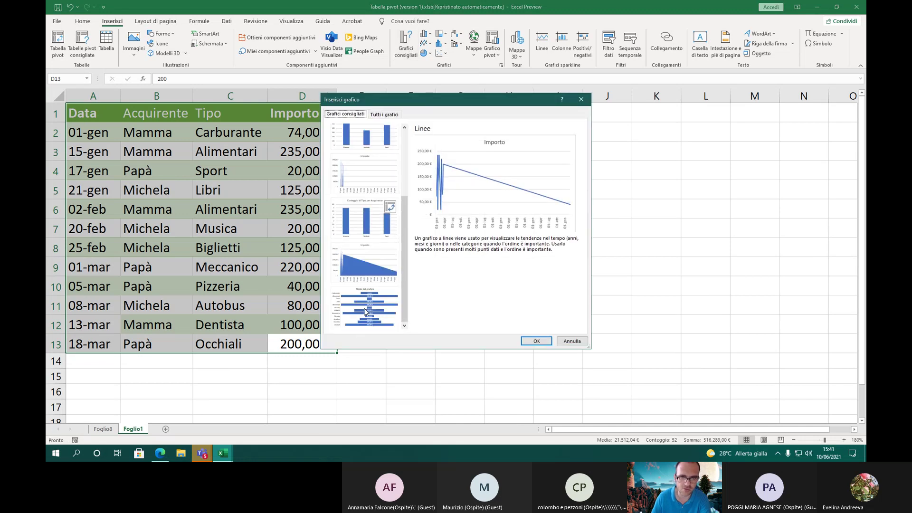
pyautogui.scroll(3, 364, 311)
pyautogui.click(379, 190)
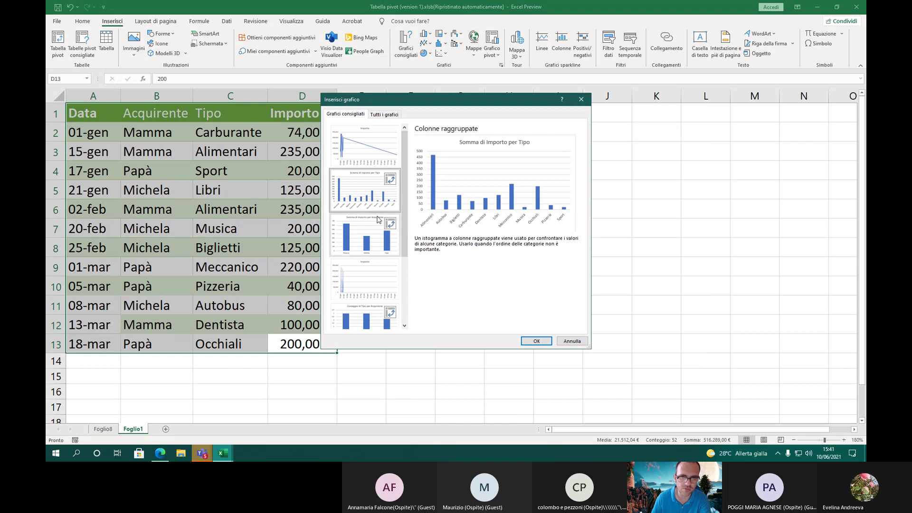
pyautogui.click(536, 341)
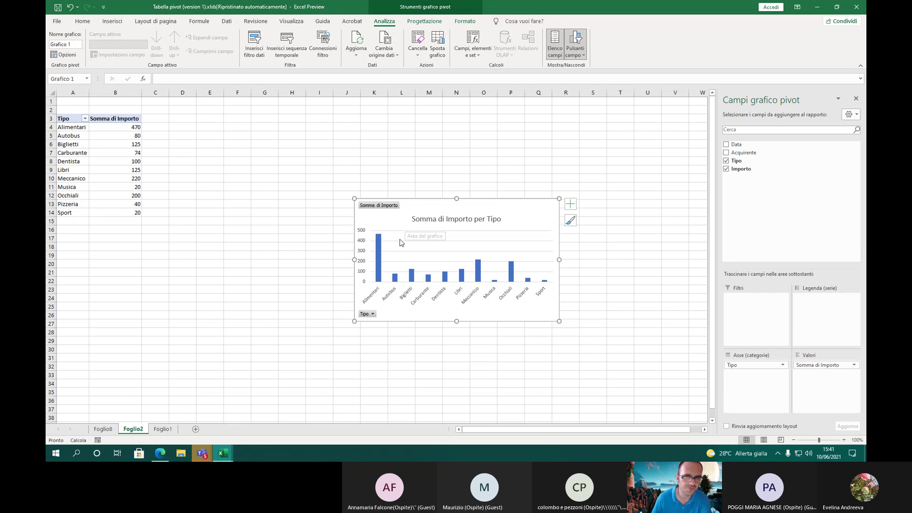
# Reposition the new pivot chart beside its pivot table, from about row 3, and open the Sposta grafico options for it
pyautogui.moveTo(404, 221); pyautogui.dragTo(220, 135)
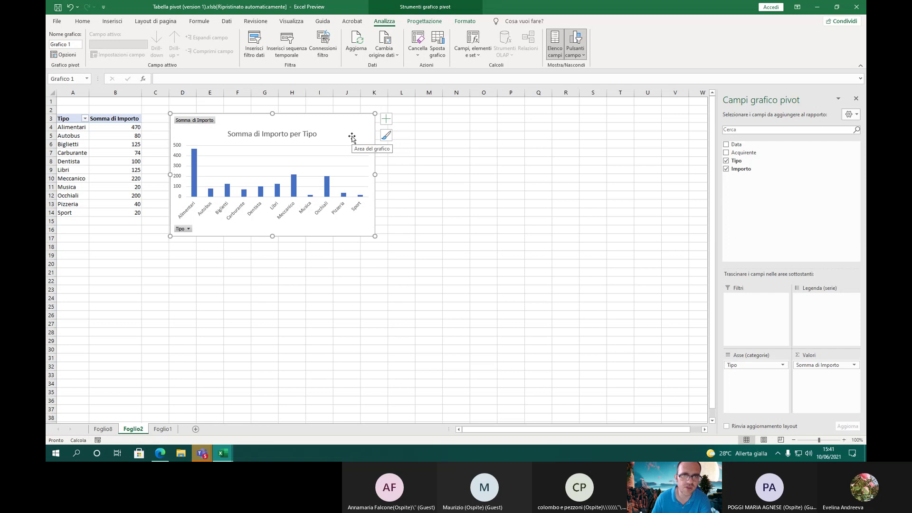
pyautogui.click(437, 55)
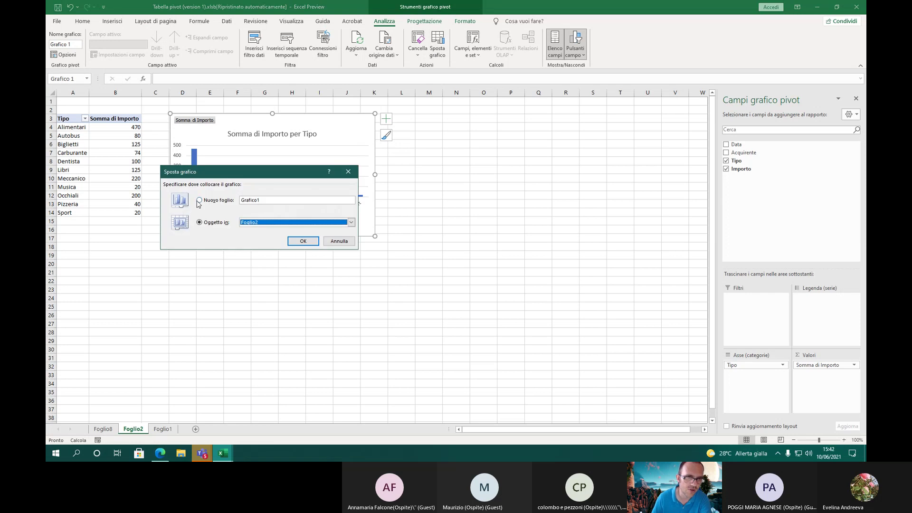
# Move the pivot chart to a new chart sheet named Grafico
pyautogui.click(274, 223)
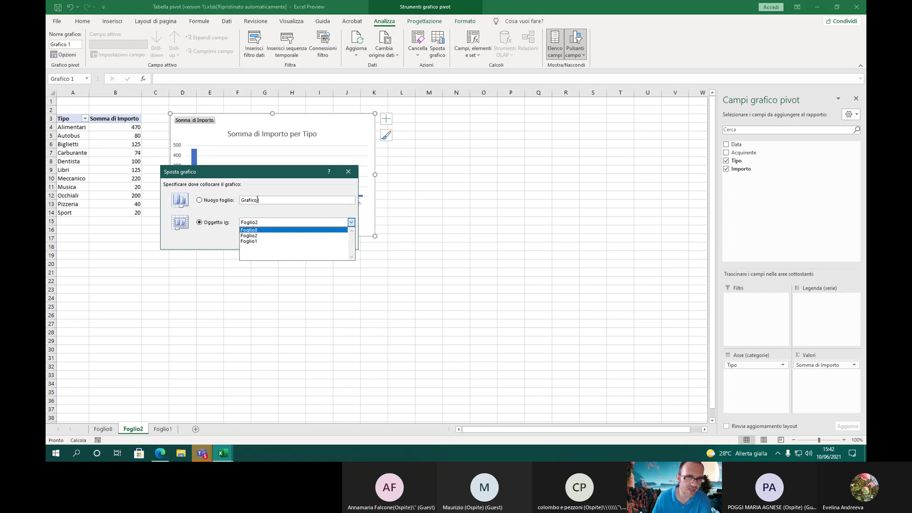
pyautogui.click(216, 200)
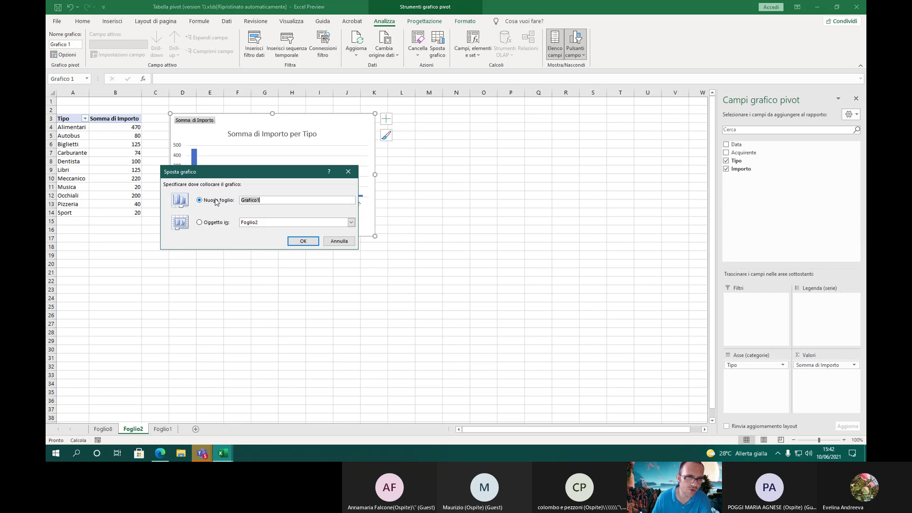
pyautogui.click(267, 200)
pyautogui.press('BackSpace')
pyautogui.press('Return')
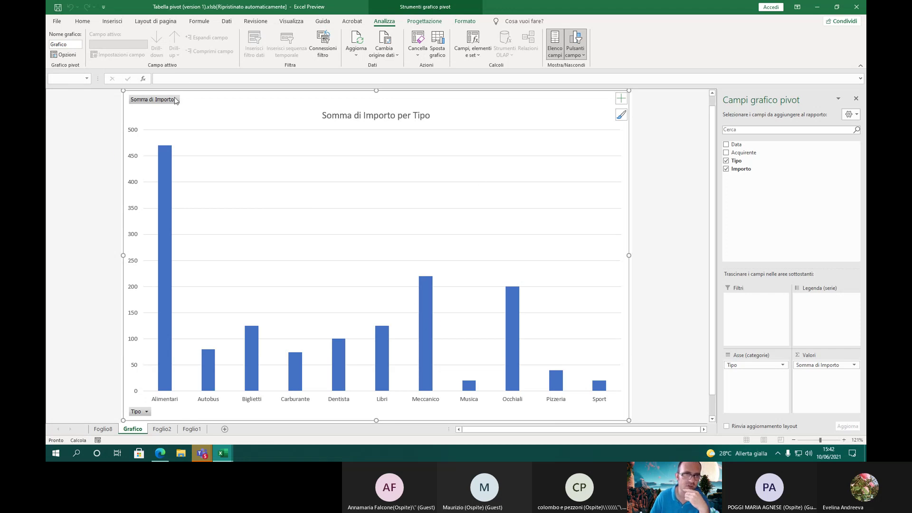
pyautogui.click(86, 108)
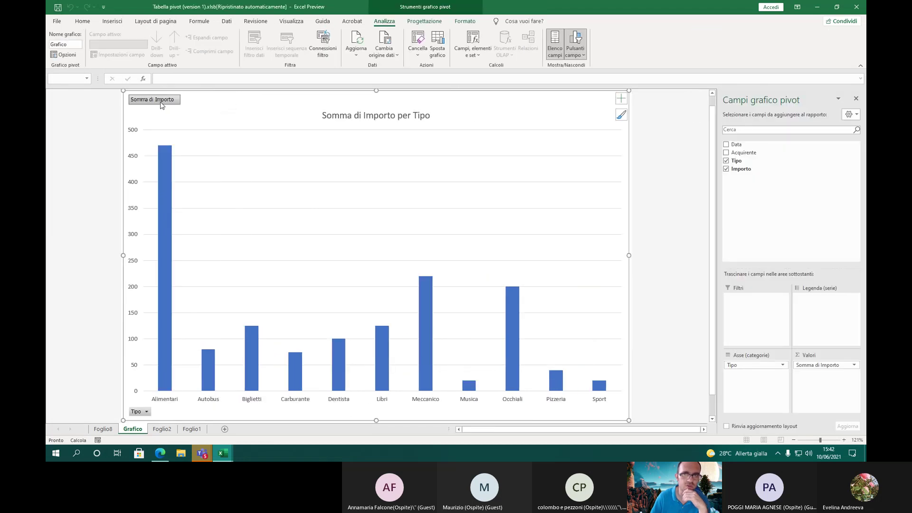
pyautogui.moveTo(163, 267)
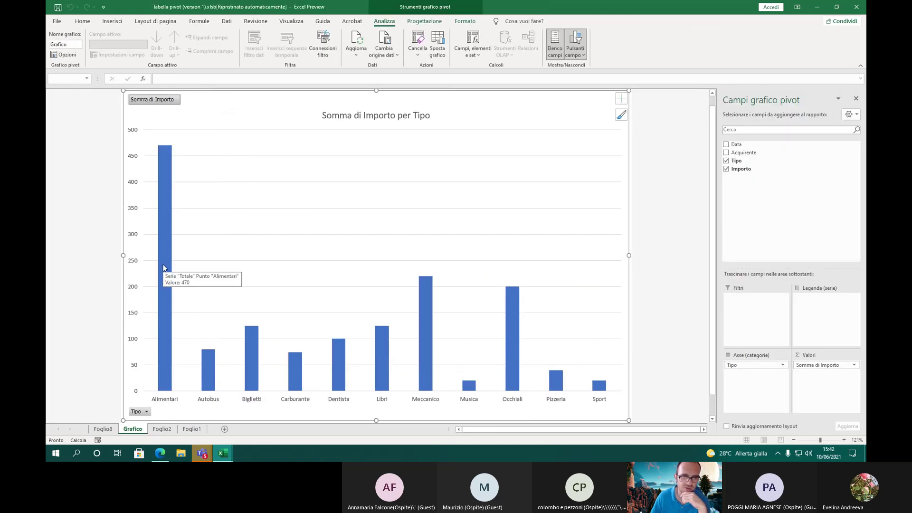
# Filter the Foglio2 pivot table by Tipo so that only Carburante is included
pyautogui.click(160, 428)
pyautogui.hotkey('ctrl', 'pagedown')
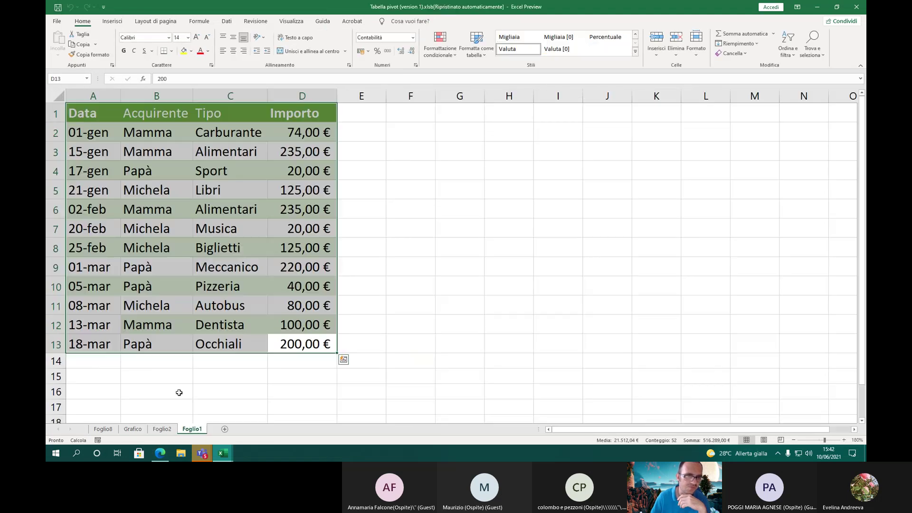
pyautogui.click(163, 429)
pyautogui.click(85, 120)
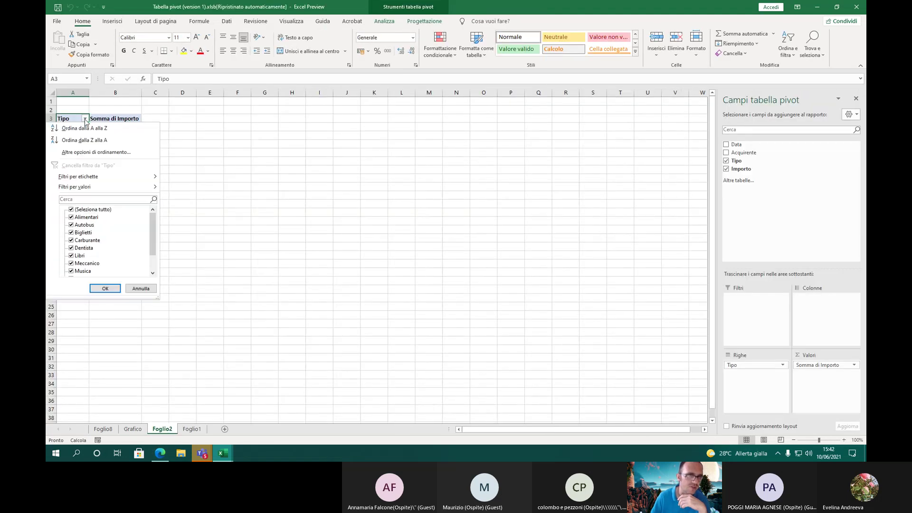
pyautogui.click(71, 210)
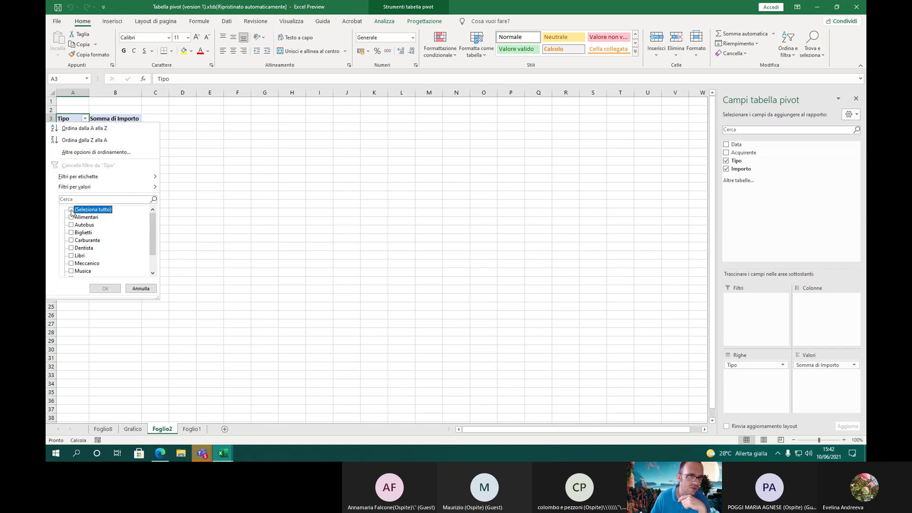
pyautogui.click(72, 241)
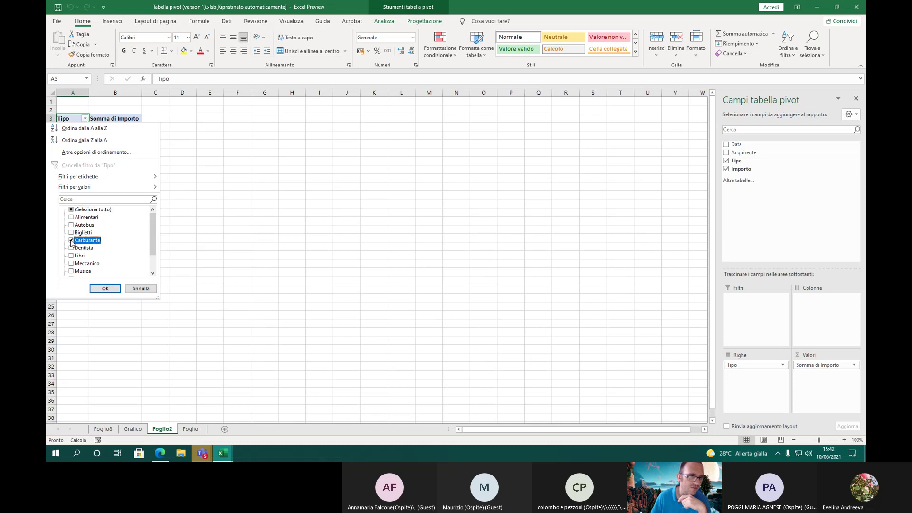
pyautogui.click(105, 288)
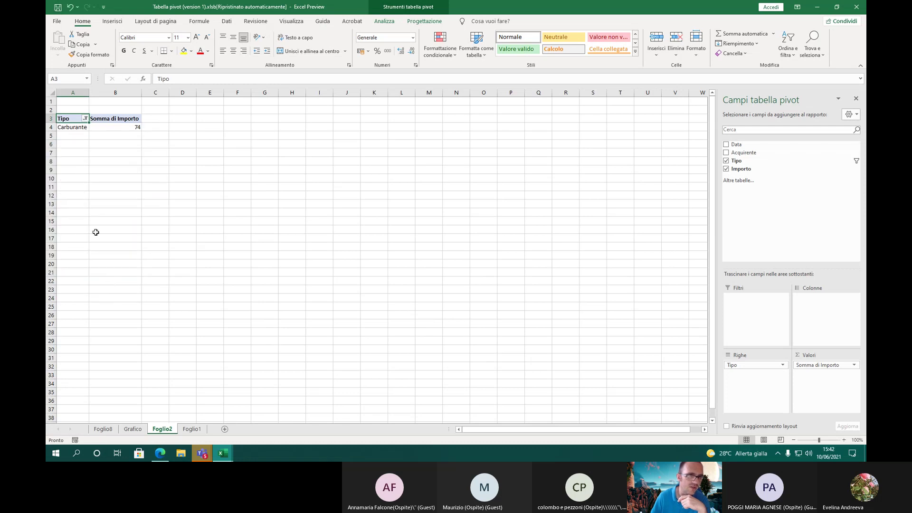
# Clear the Tipo filter from within the pivot chart on the Grafico sheet and check the pivot table on Foglio2
pyautogui.click(132, 428)
pyautogui.moveTo(363, 176)
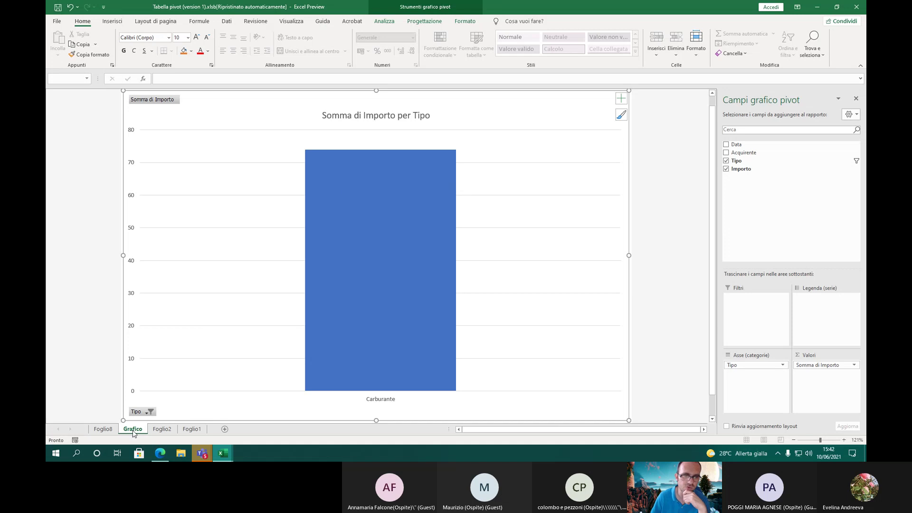
pyautogui.click(150, 413)
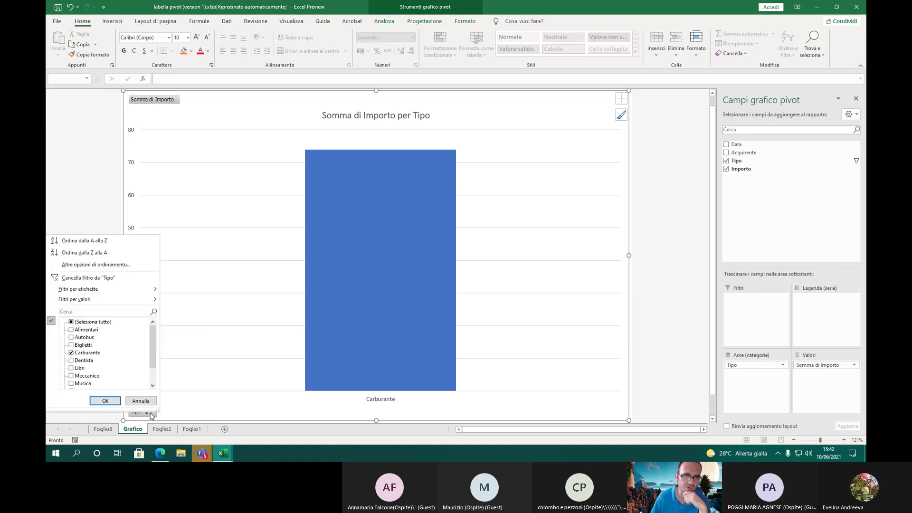
pyautogui.click(150, 412)
pyautogui.click(150, 413)
pyautogui.click(150, 413)
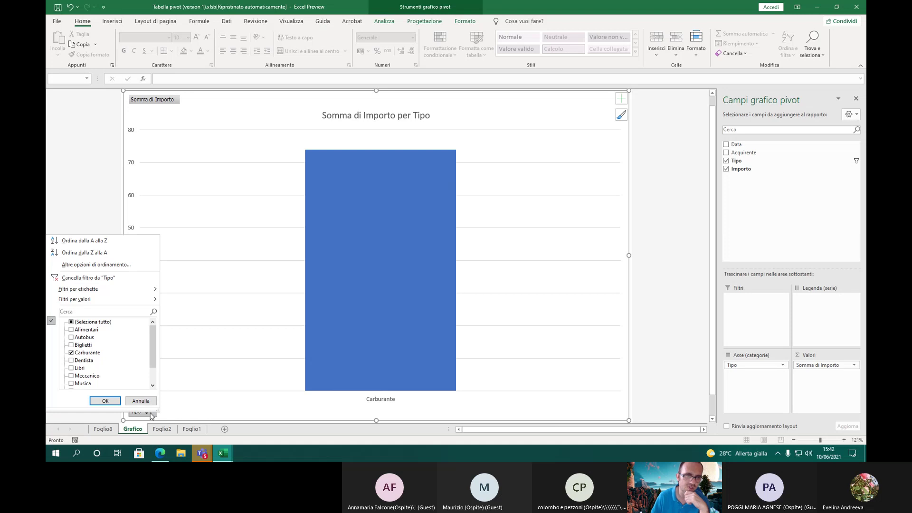
pyautogui.click(79, 279)
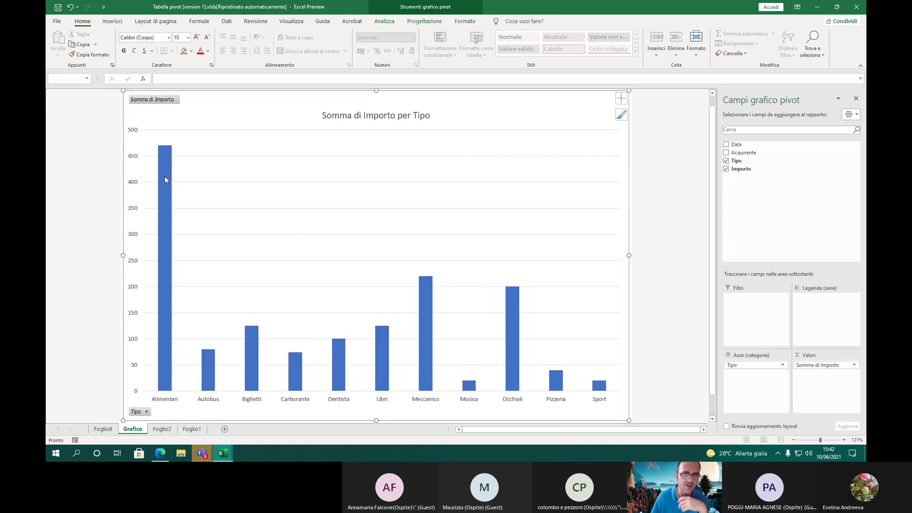
pyautogui.click(159, 429)
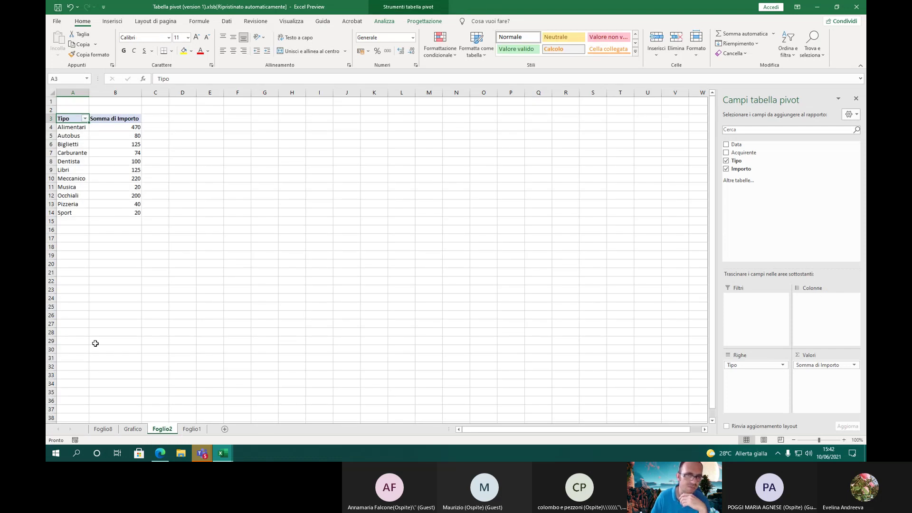
# Permanently delete the Grafico chart sheet and the Foglio2 pivot table sheet
pyautogui.click(133, 429)
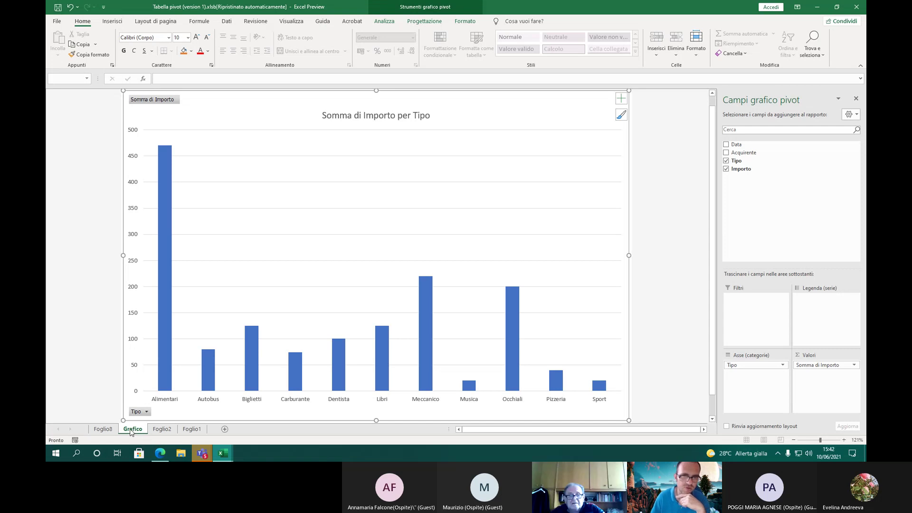
pyautogui.rightClick(131, 431)
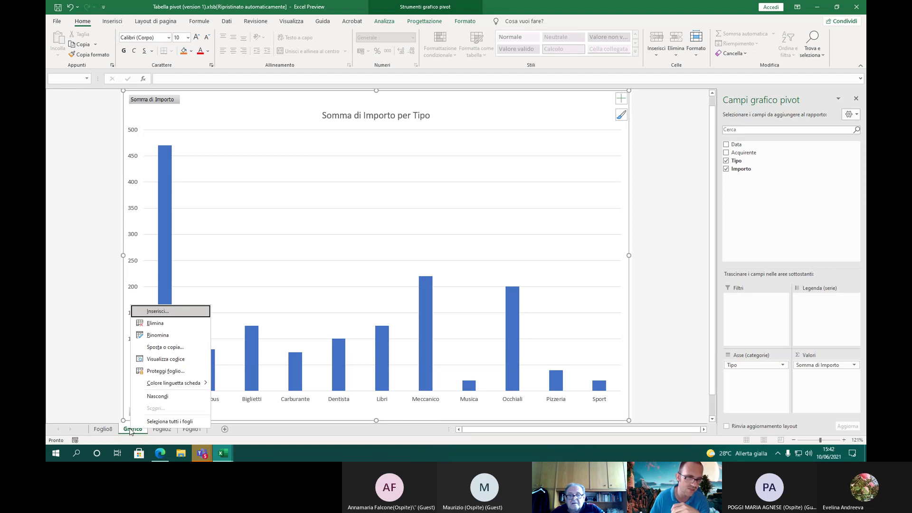
pyautogui.click(162, 320)
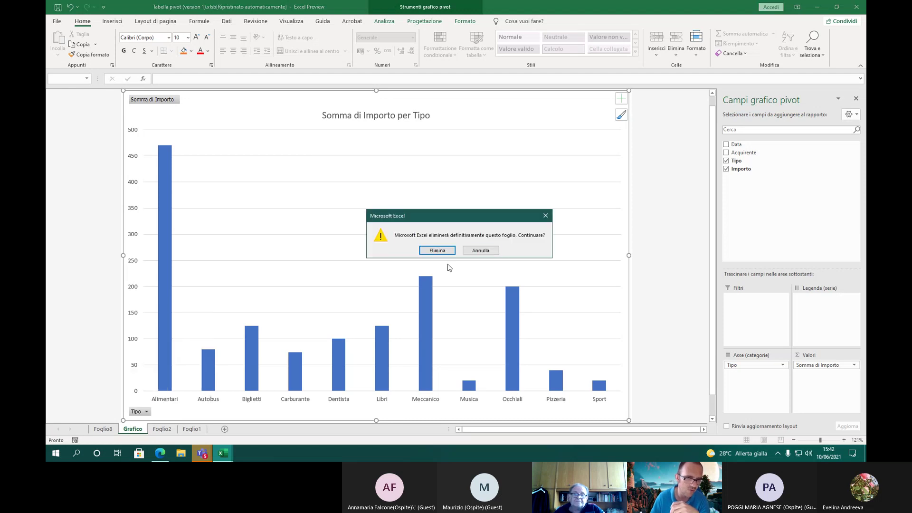
pyautogui.click(438, 252)
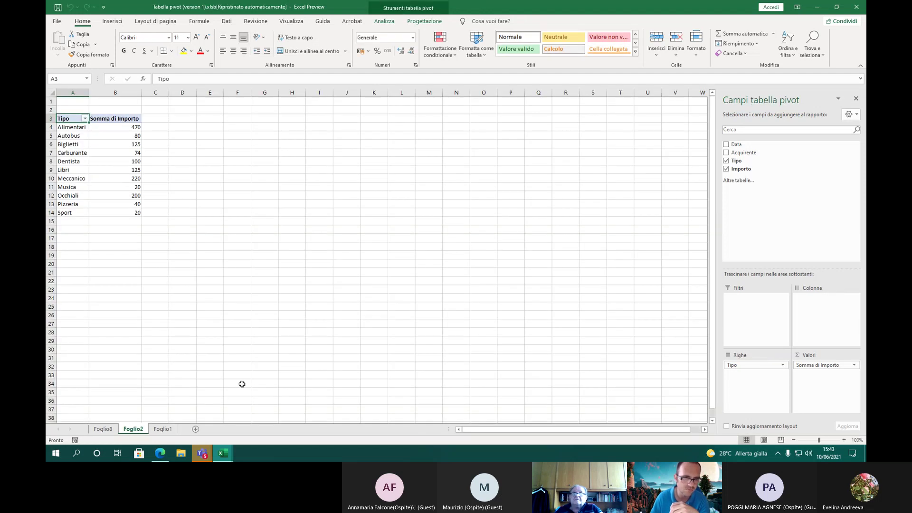
pyautogui.rightClick(136, 430)
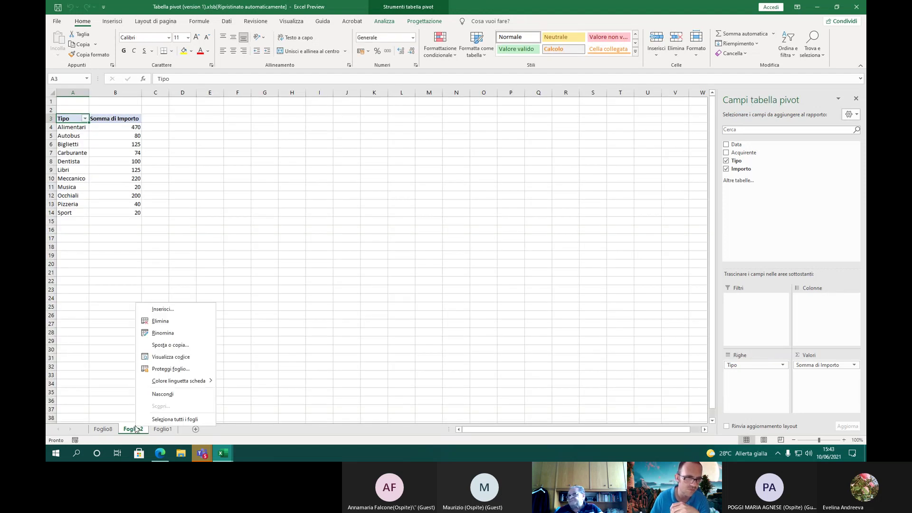
pyautogui.click(171, 323)
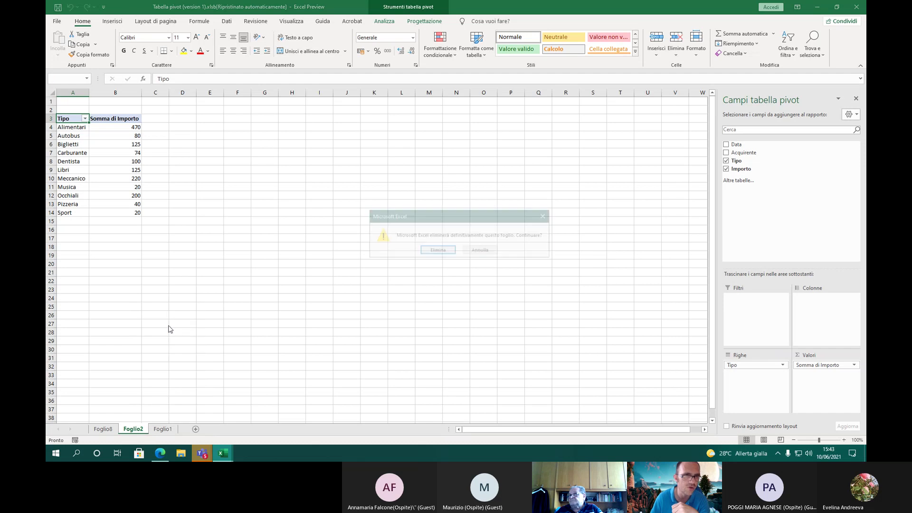
pyautogui.click(438, 252)
# Insert a 3D stacked column chart from the Foglio1 range A1:D13 and place it beside the table over columns F to L
pyautogui.click(103, 339)
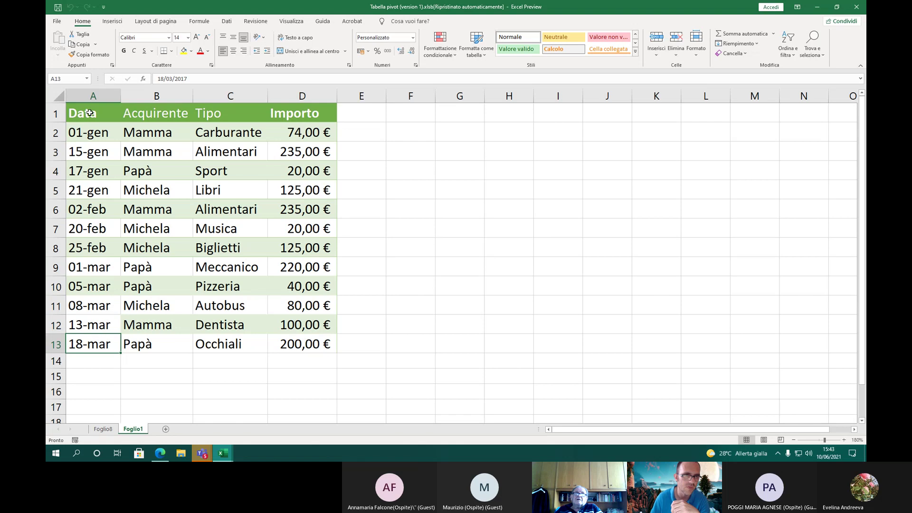
pyautogui.moveTo(89, 113); pyautogui.dragTo(342, 358)
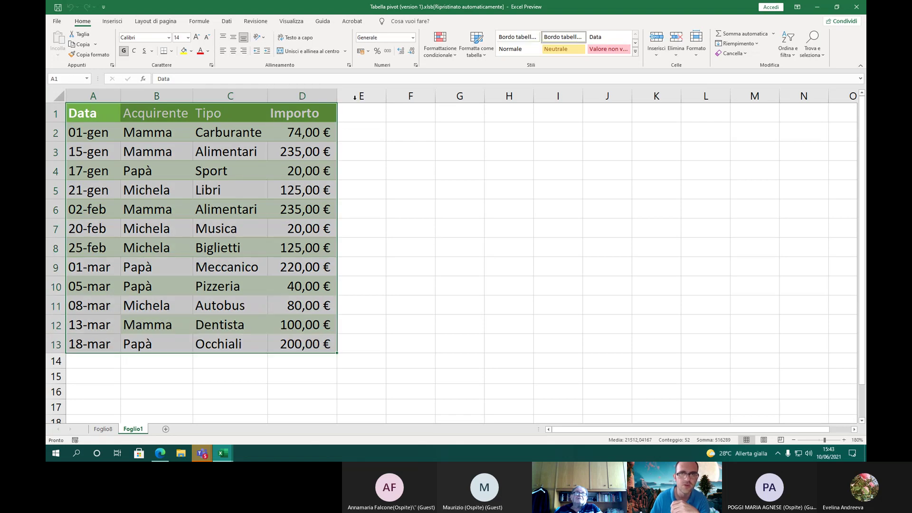
pyautogui.click(113, 21)
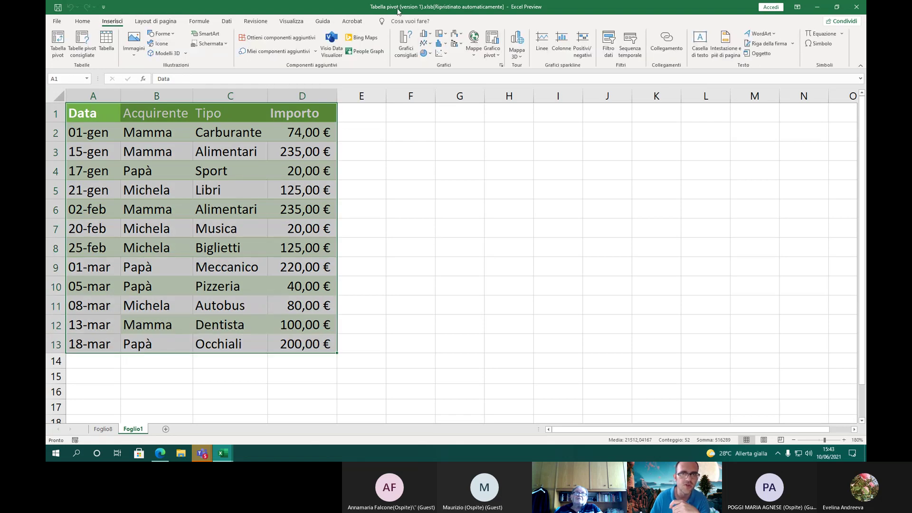
pyautogui.click(430, 35)
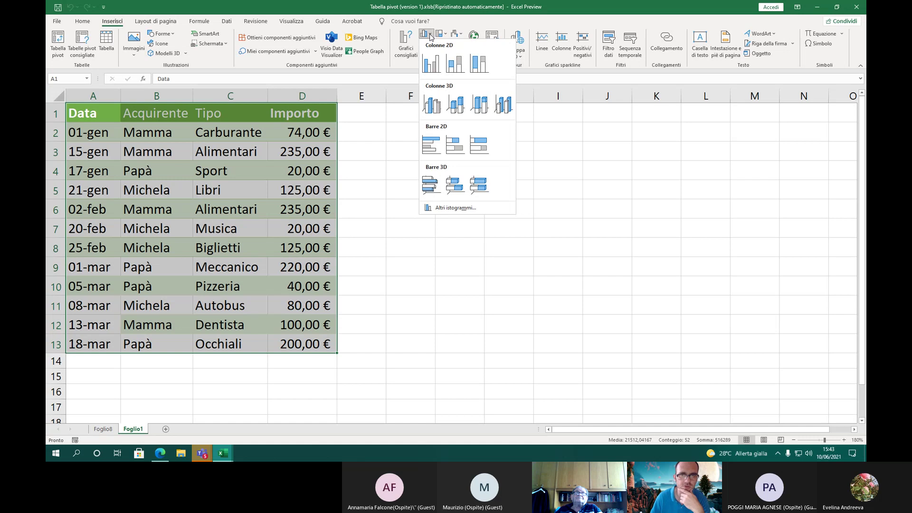
pyautogui.click(459, 104)
pyautogui.moveTo(413, 188); pyautogui.dragTo(515, 153)
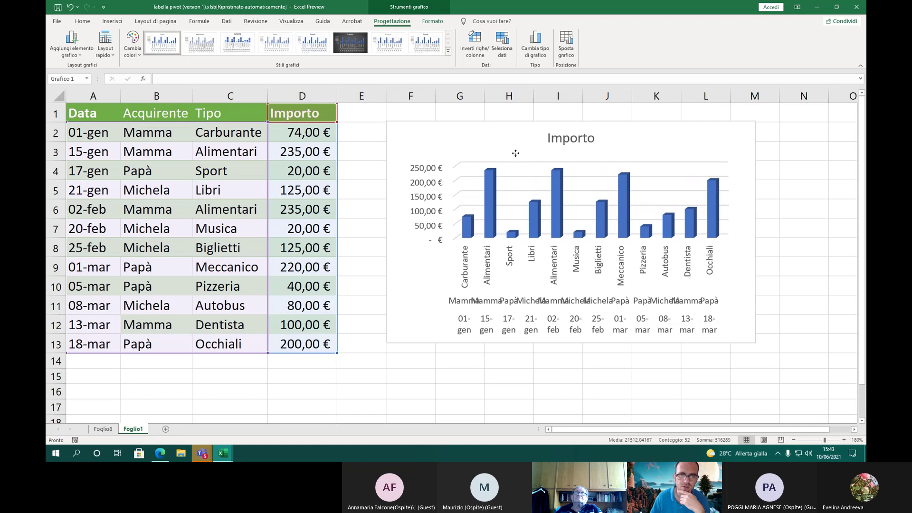
pyautogui.click(359, 190)
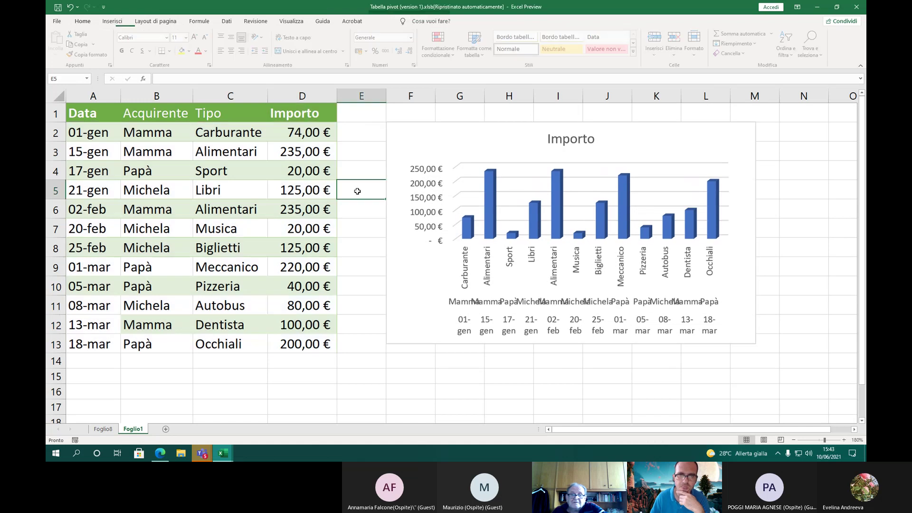
# Filter the Importo chart so that, of all the categories, only the 01-gen Mamma Carburante entry is plotted
pyautogui.click(94, 129)
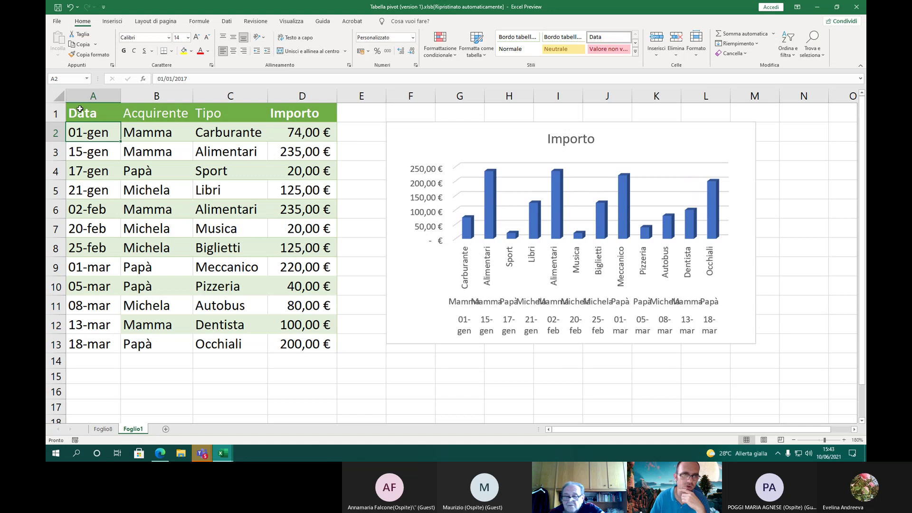
pyautogui.moveTo(78, 113); pyautogui.dragTo(314, 339)
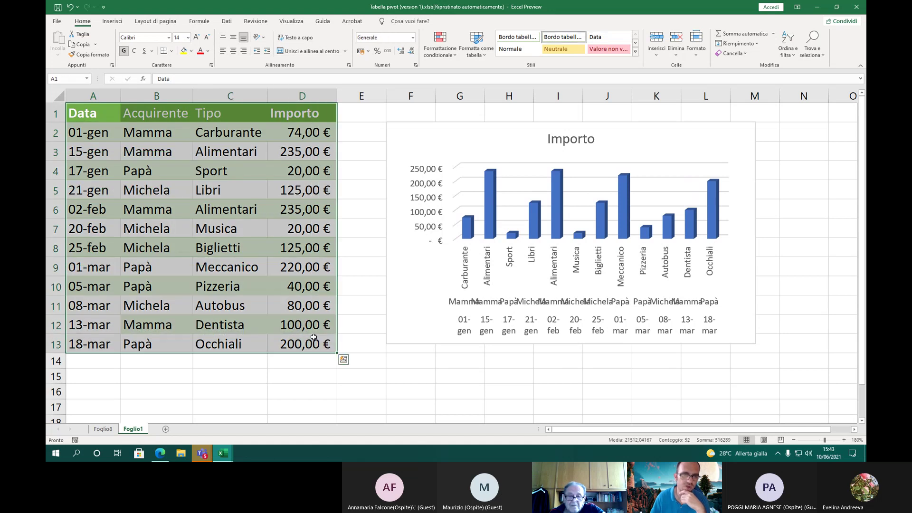
pyautogui.click(470, 150)
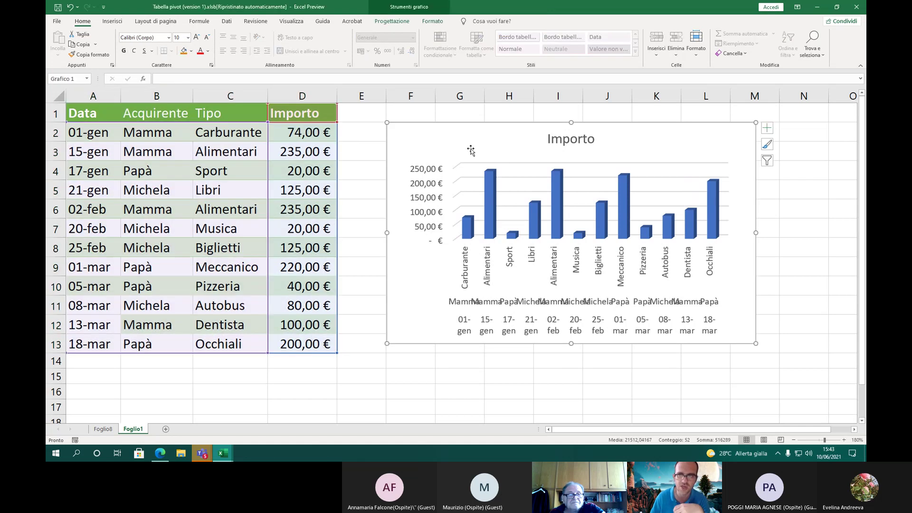
pyautogui.click(766, 160)
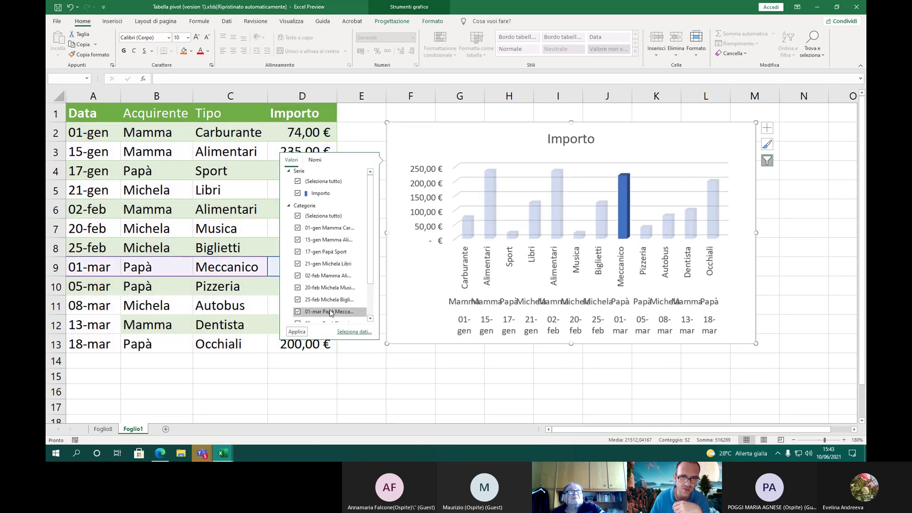
pyautogui.click(298, 193)
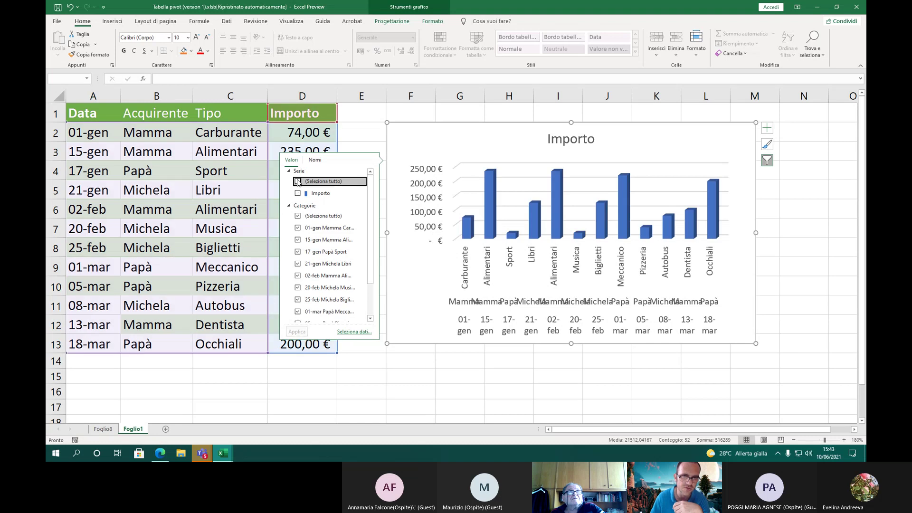
pyautogui.click(298, 215)
pyautogui.click(297, 182)
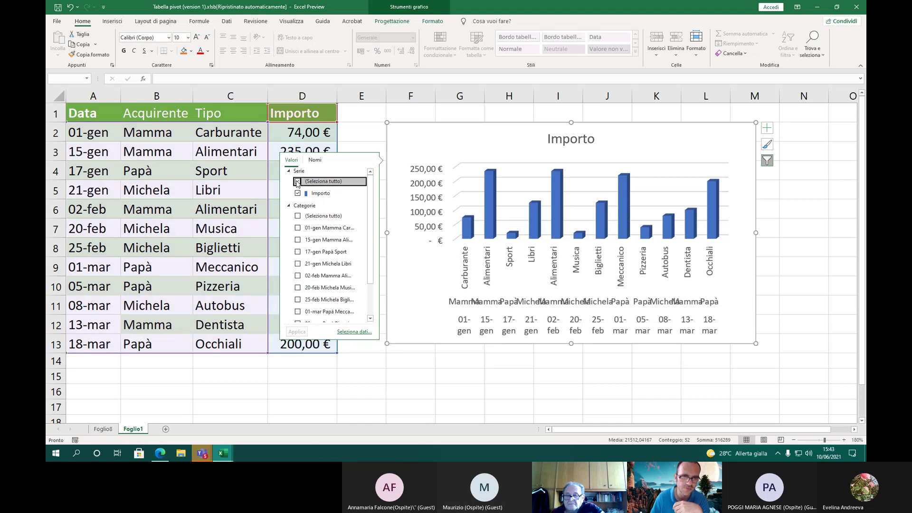
pyautogui.click(298, 228)
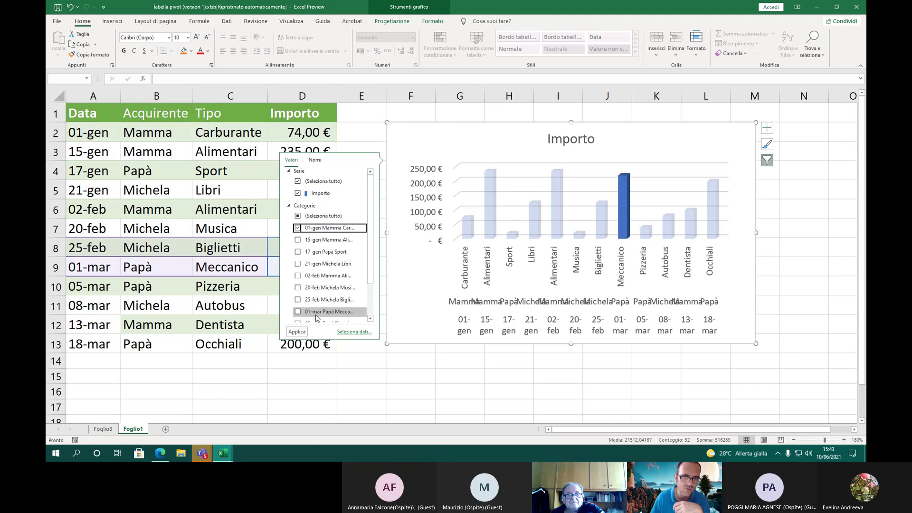
pyautogui.click(297, 332)
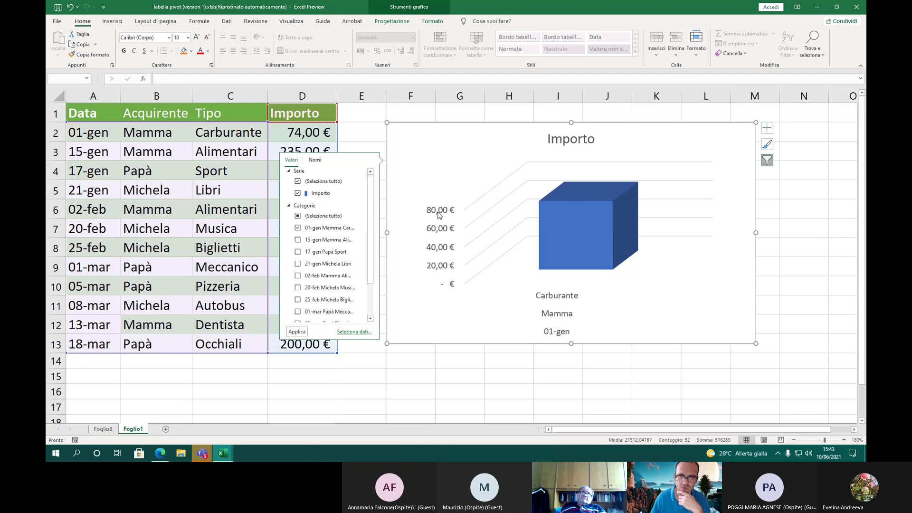
# Restore all categories in the Importo chart's filter and apply it so every expense is plotted
pyautogui.click(299, 216)
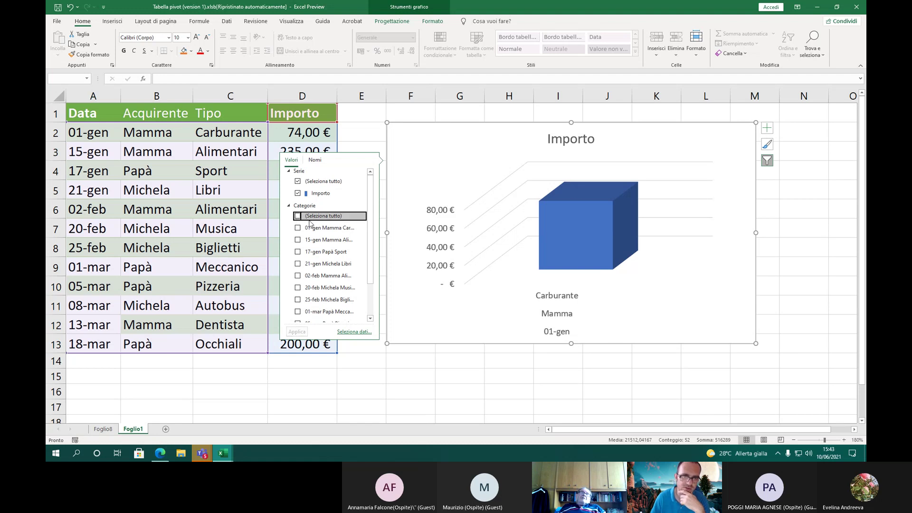
pyautogui.click(298, 216)
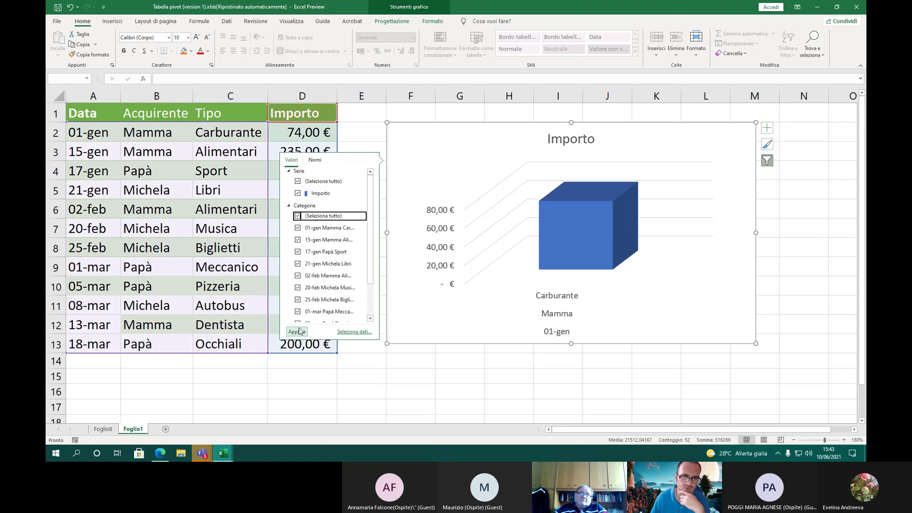
pyautogui.click(299, 331)
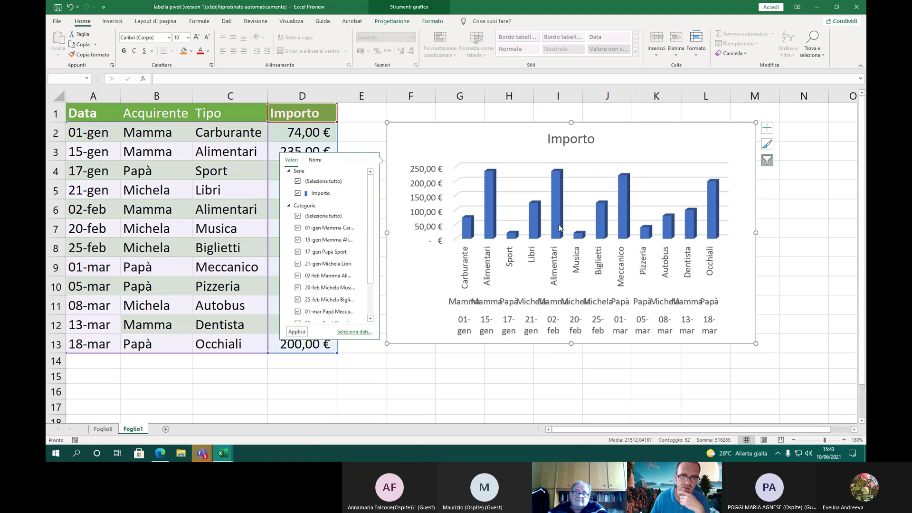
pyautogui.click(818, 194)
pyautogui.click(493, 187)
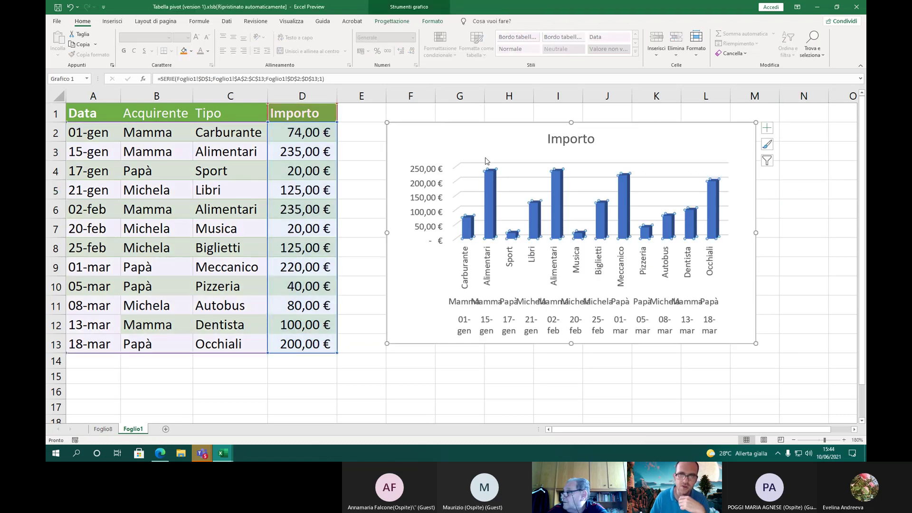
pyautogui.click(477, 139)
pyautogui.click(491, 187)
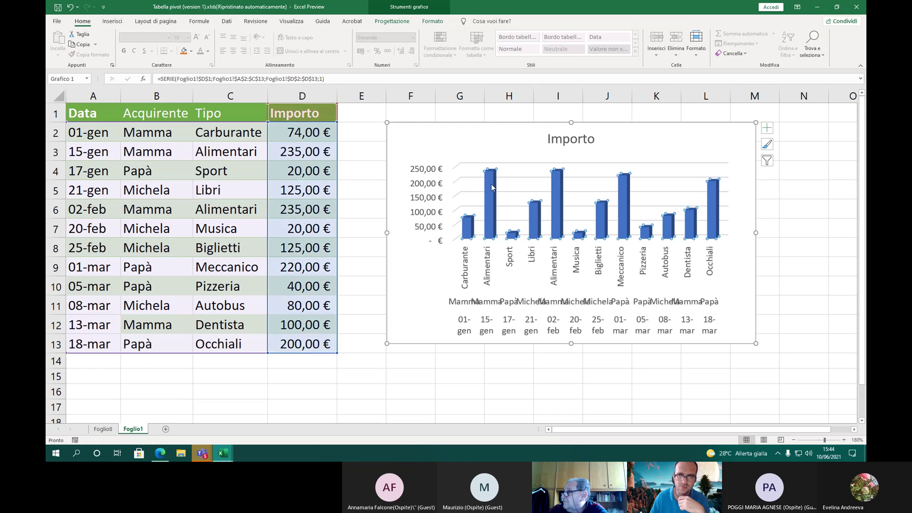
# Move the Importo chart to a new sheet named Grafico and apply the chart style with the dark background
pyautogui.click(421, 139)
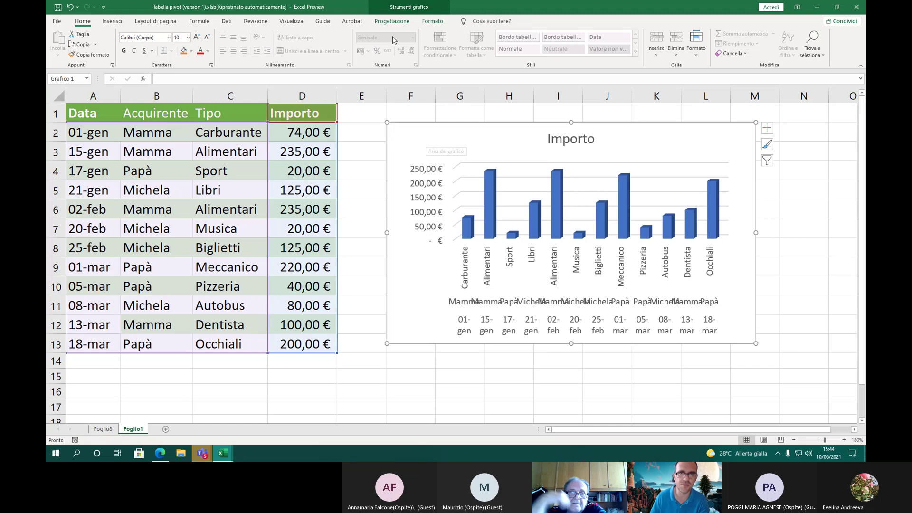
pyautogui.click(402, 21)
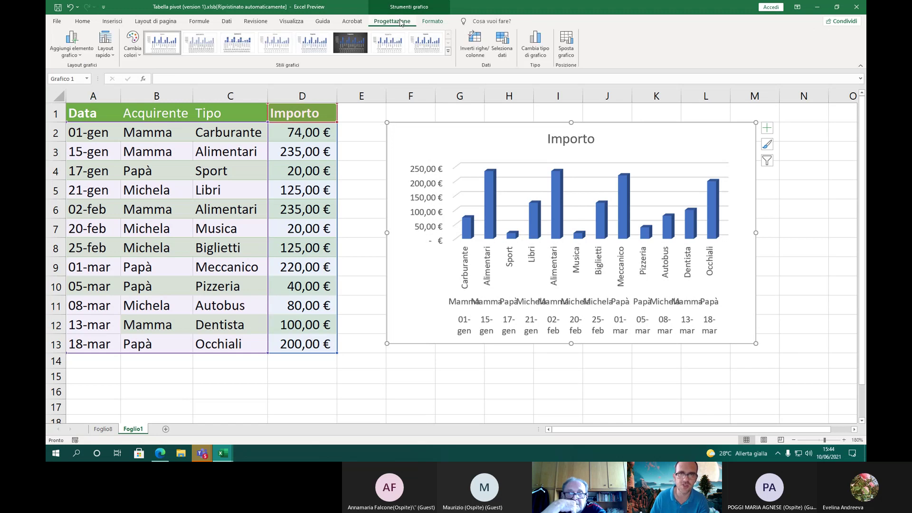
pyautogui.click(566, 56)
pyautogui.click(210, 200)
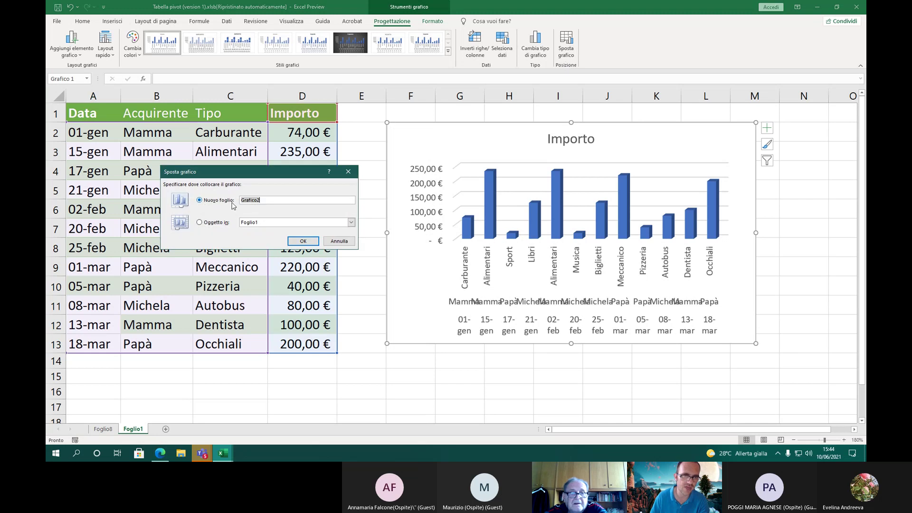
pyautogui.click(276, 202)
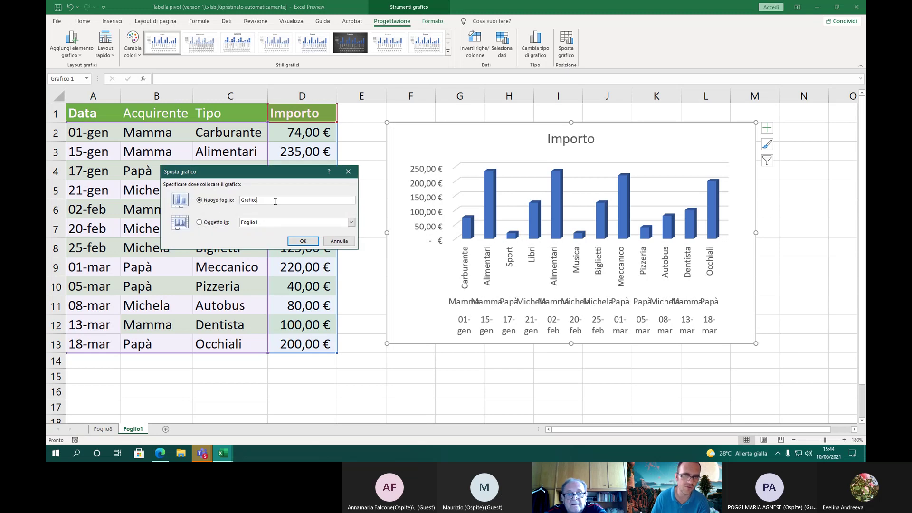
pyautogui.press('Return')
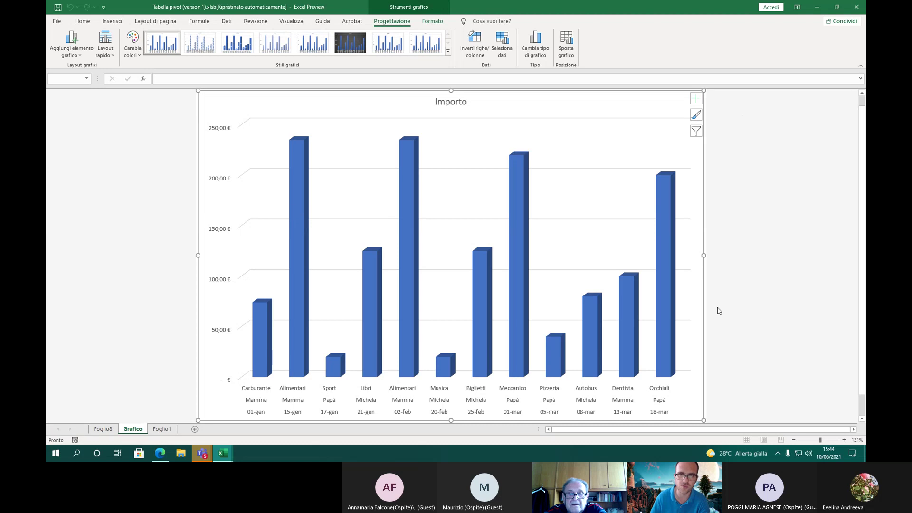
pyautogui.click(352, 55)
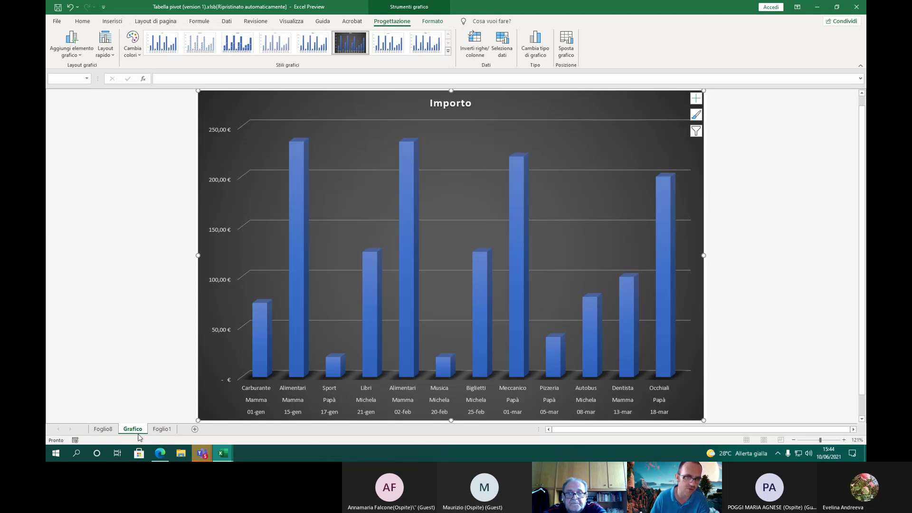
# Compare the expense table on Foglio1 with the chart on the separate Grafico sheet
pyautogui.click(162, 429)
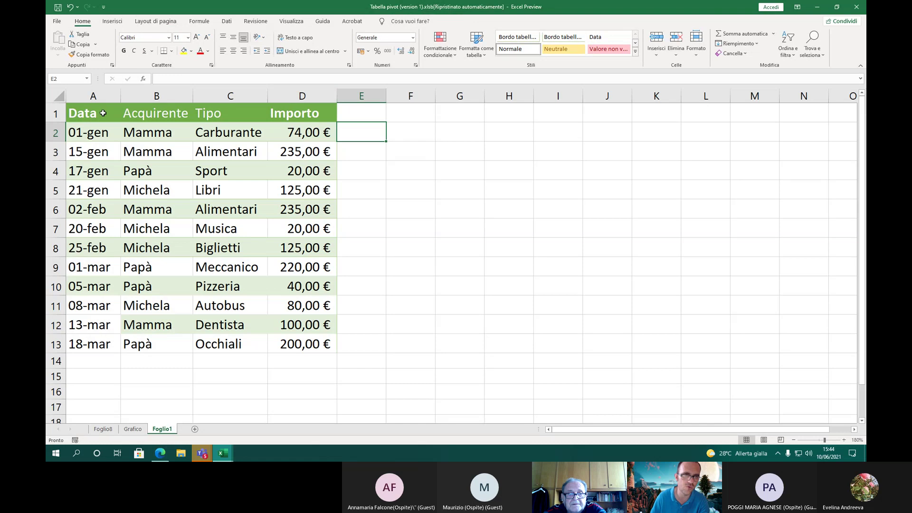
pyautogui.click(103, 113)
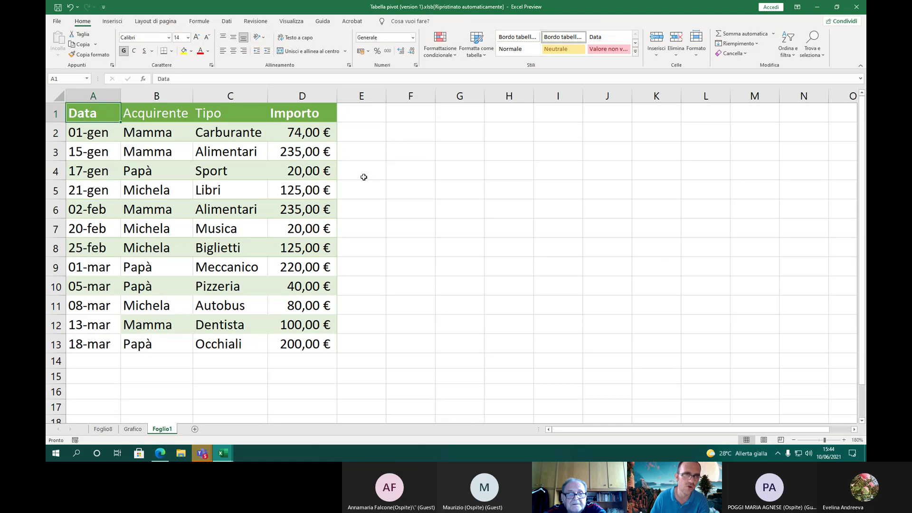
pyautogui.click(137, 429)
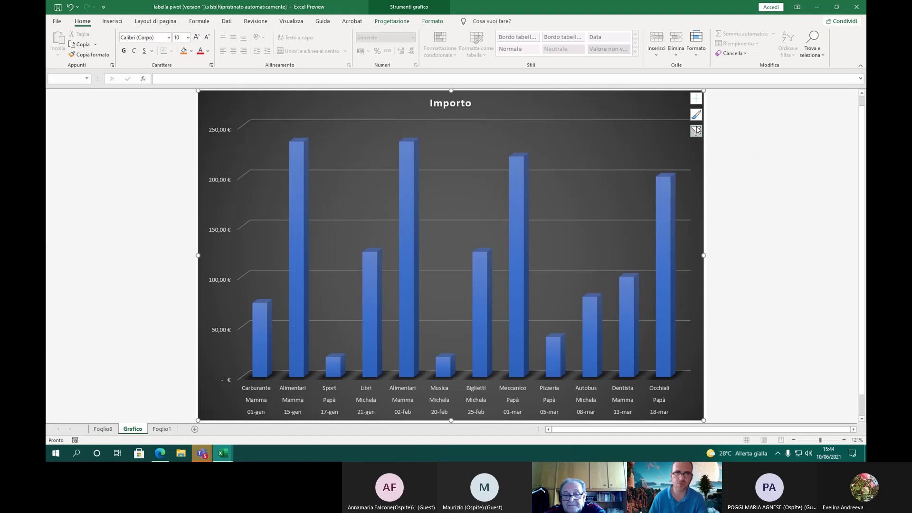
pyautogui.click(158, 115)
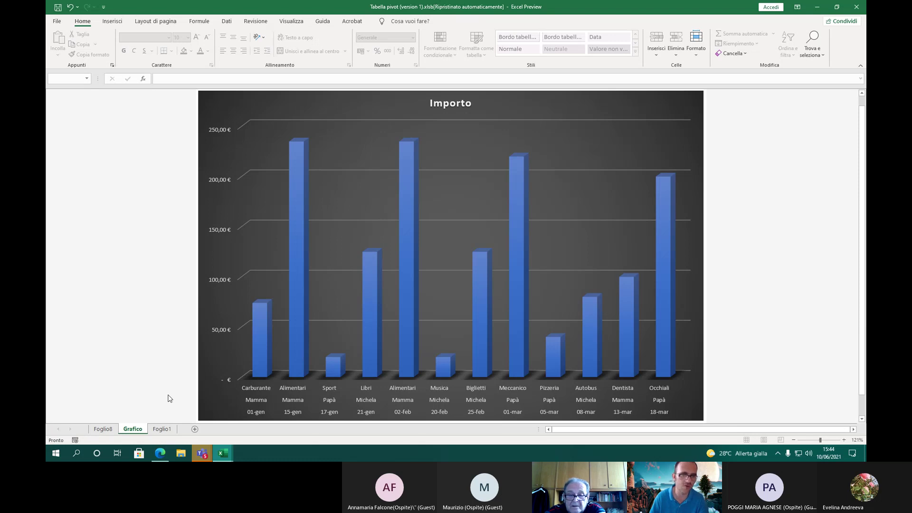
pyautogui.click(162, 429)
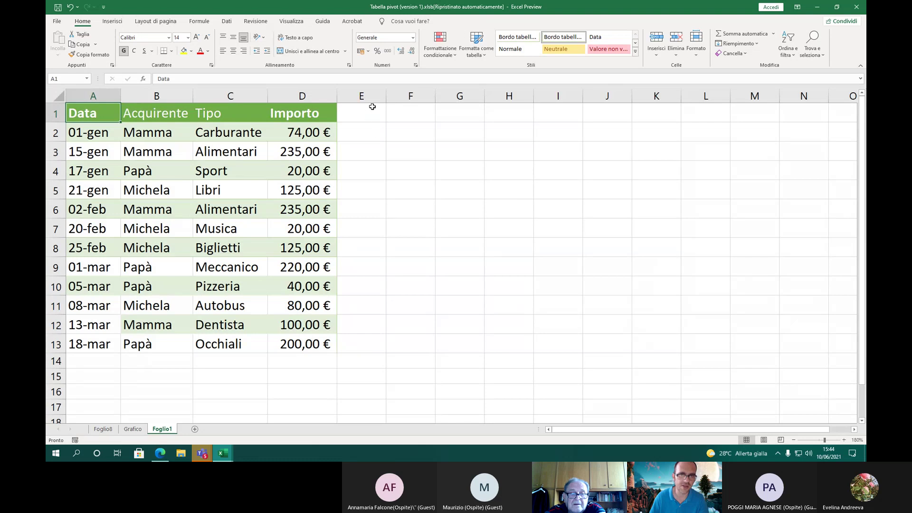
pyautogui.click(133, 429)
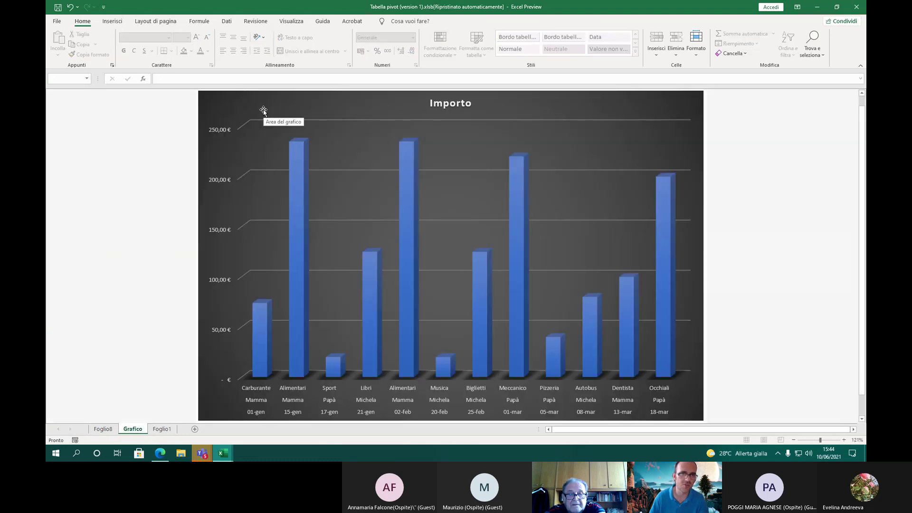
# Preview the Grafico sheet's printout in portrait orientation, restore landscape, and return to the workbook
pyautogui.click(57, 20)
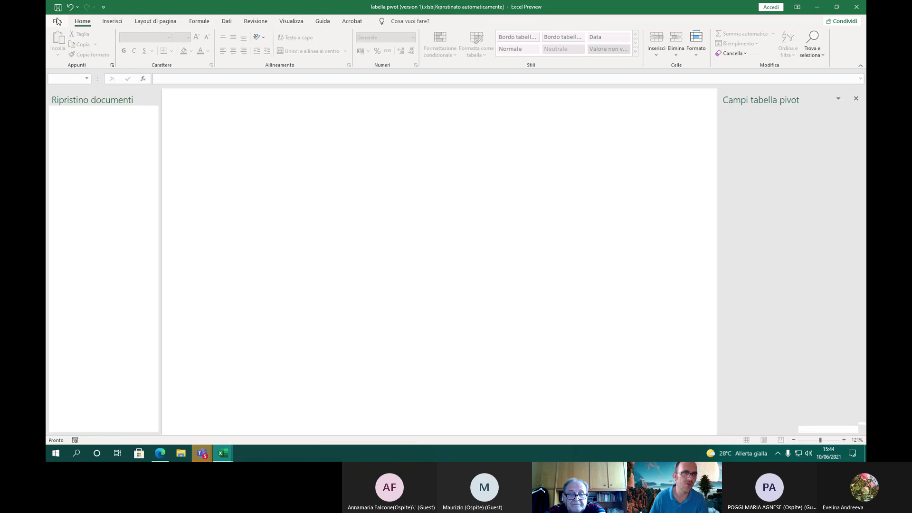
pyautogui.click(74, 194)
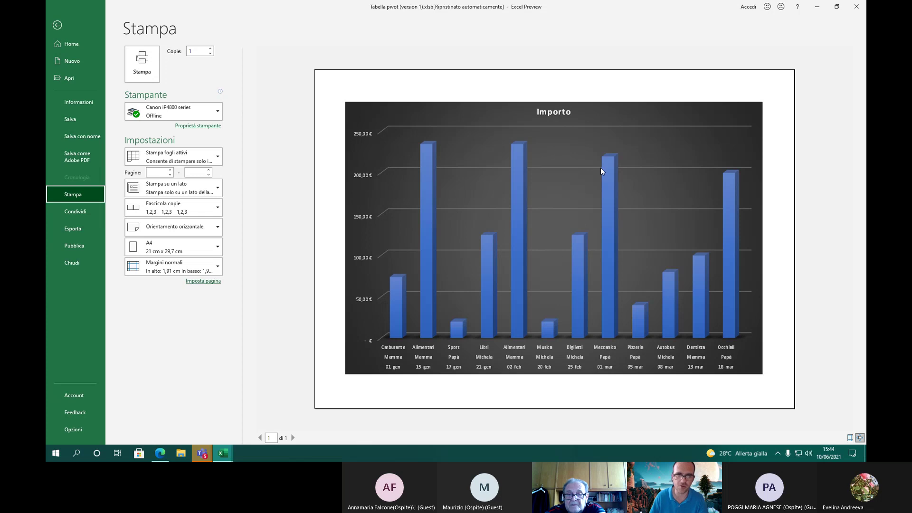
pyautogui.click(198, 227)
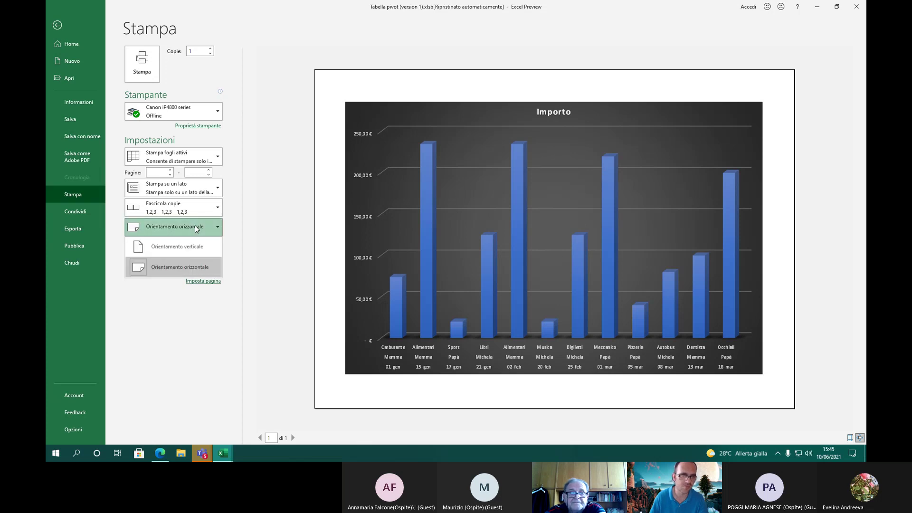
pyautogui.click(190, 250)
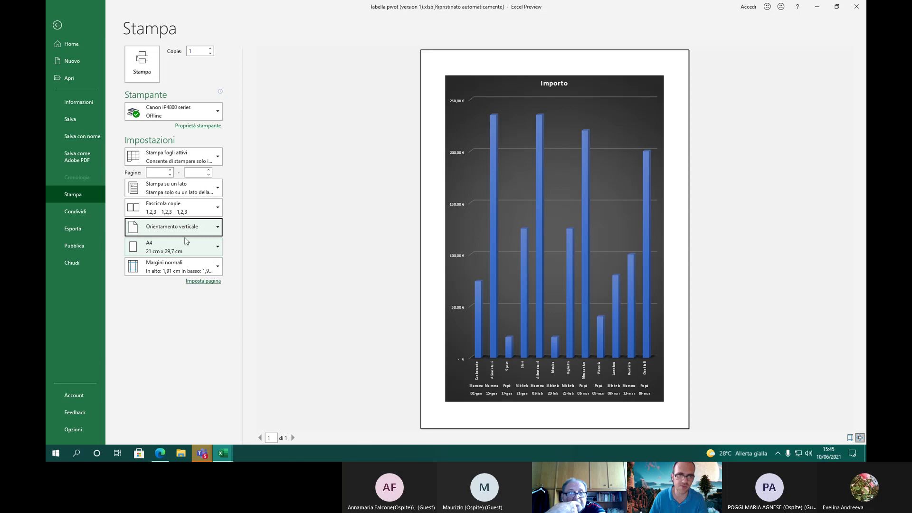
pyautogui.click(181, 228)
pyautogui.click(164, 266)
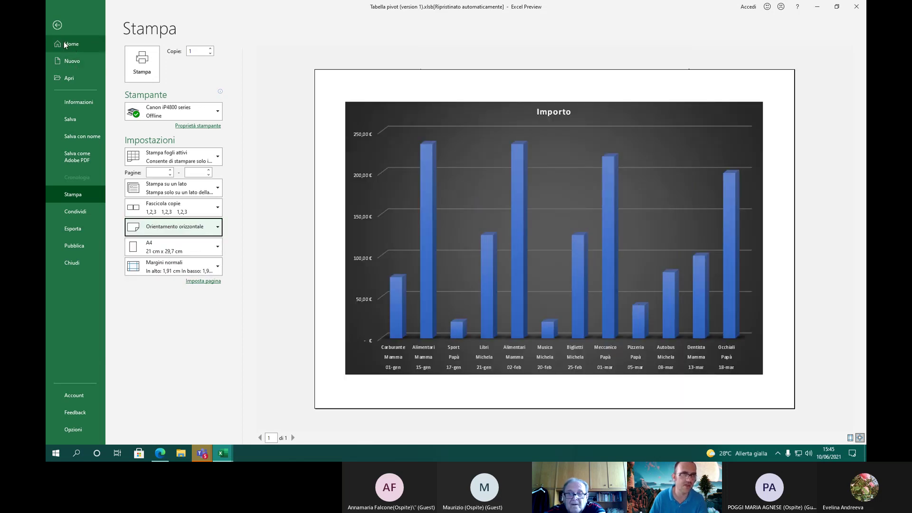
pyautogui.click(57, 24)
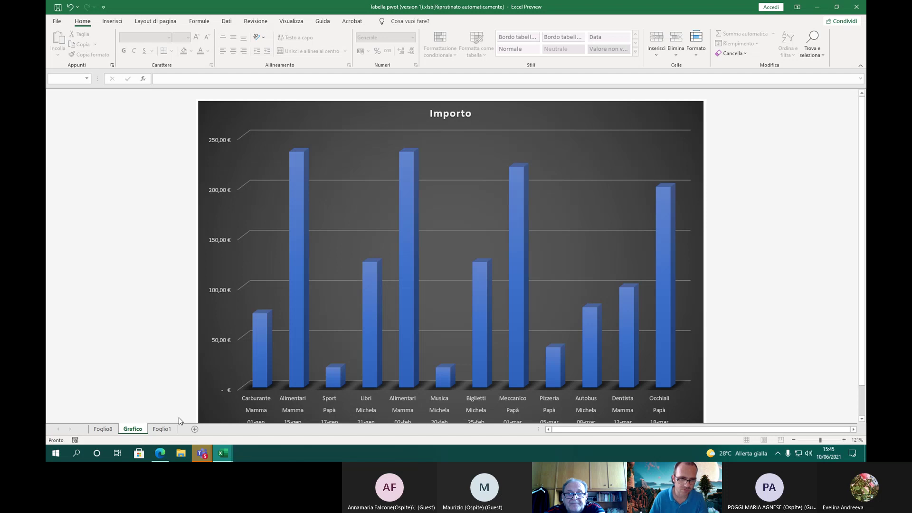
# Apply the light chart style with a white background and fine secondary gridlines to the Importo chart on the Grafico sheet
pyautogui.click(162, 428)
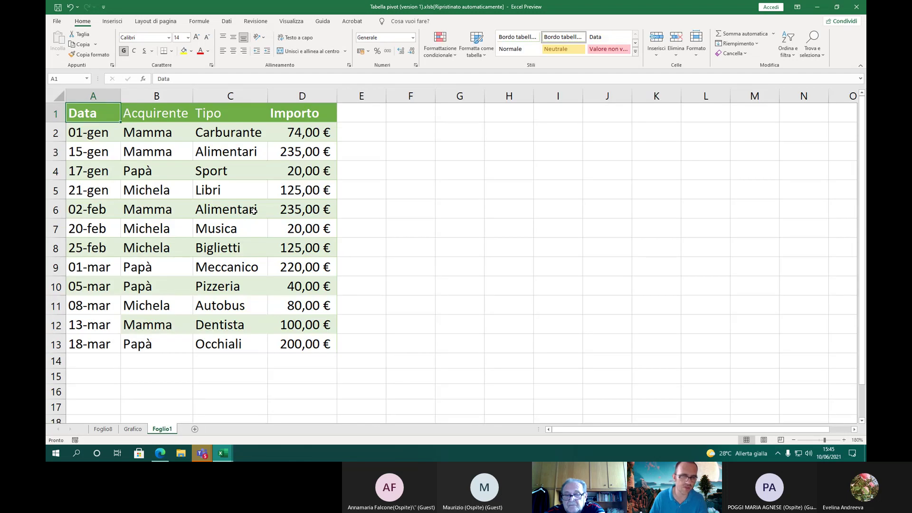
pyautogui.click(142, 428)
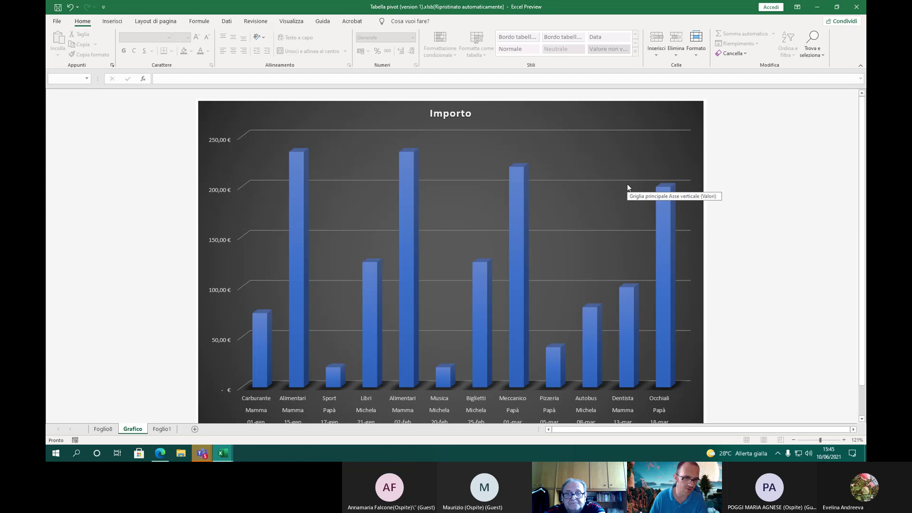
pyautogui.click(464, 119)
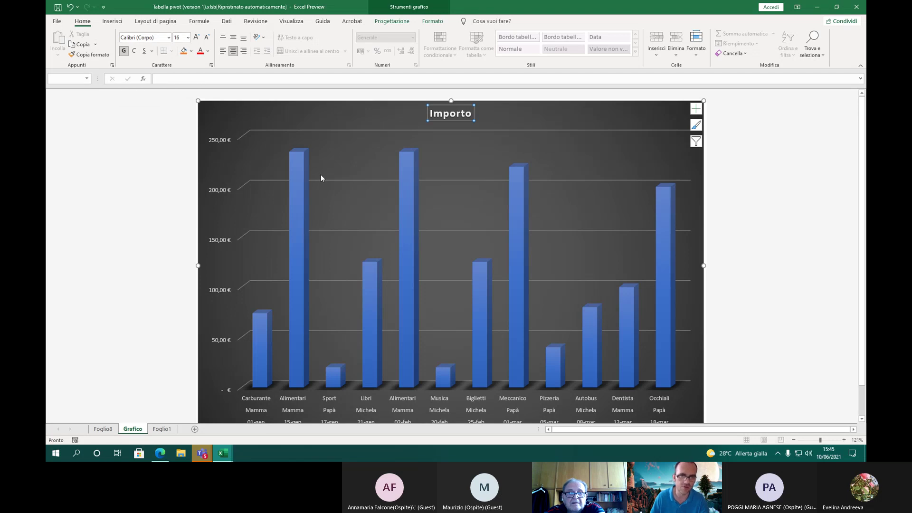
pyautogui.click(291, 176)
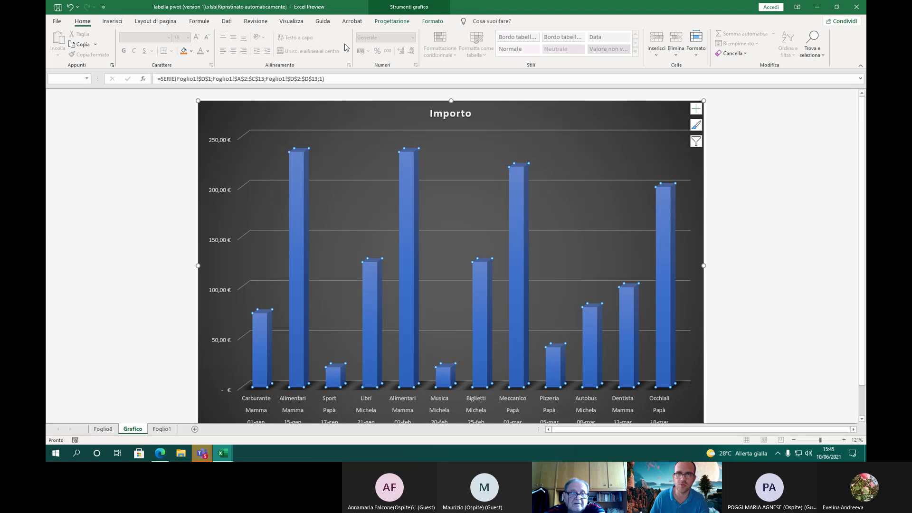
pyautogui.click(430, 22)
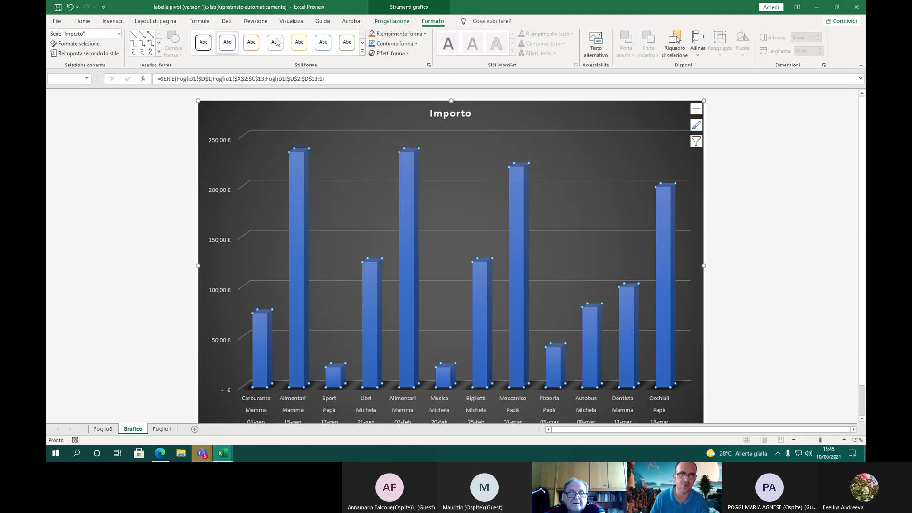
pyautogui.click(392, 21)
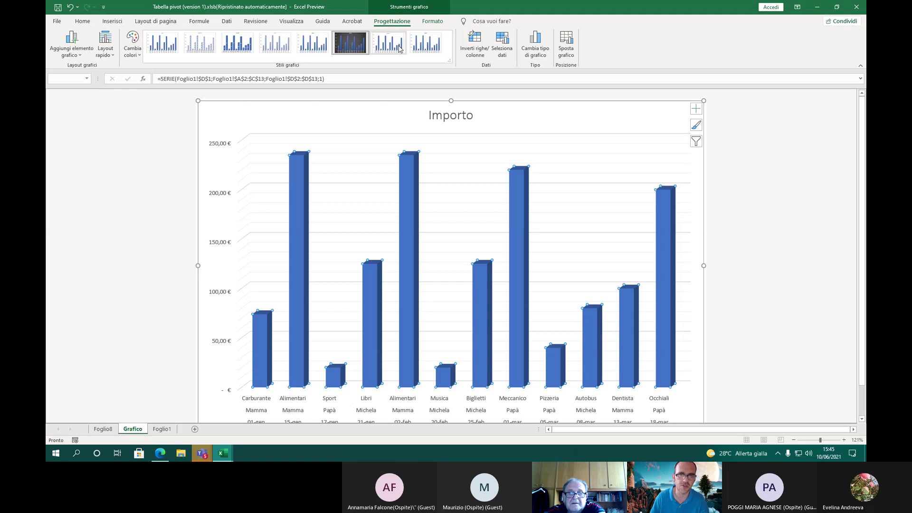
pyautogui.click(399, 47)
pyautogui.click(835, 188)
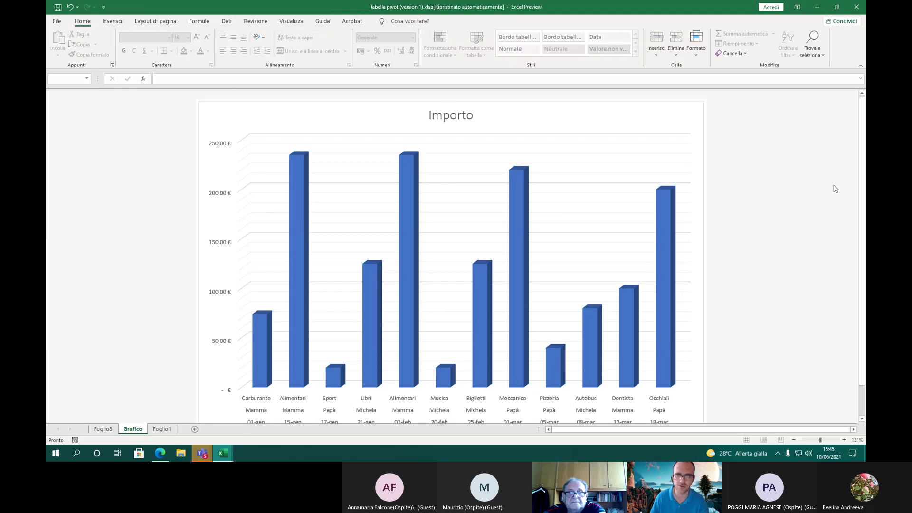
pyautogui.scroll(-1, 768, 239)
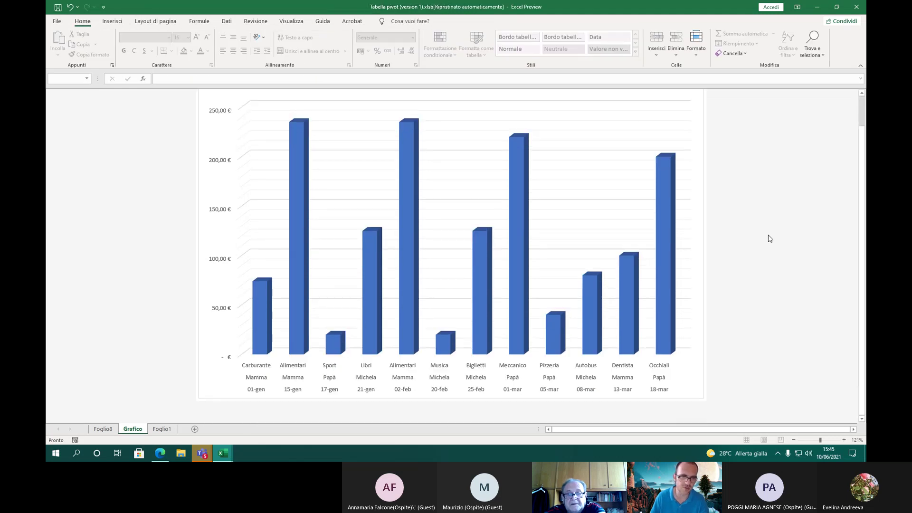
pyautogui.scroll(1, 768, 238)
pyautogui.scroll(-1, 770, 239)
pyautogui.scroll(-1, 769, 238)
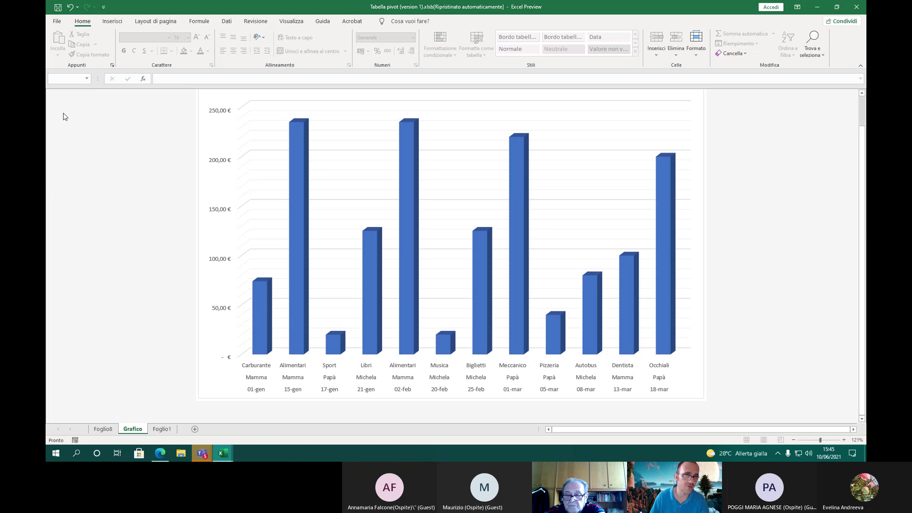
pyautogui.scroll(2, 167, 397)
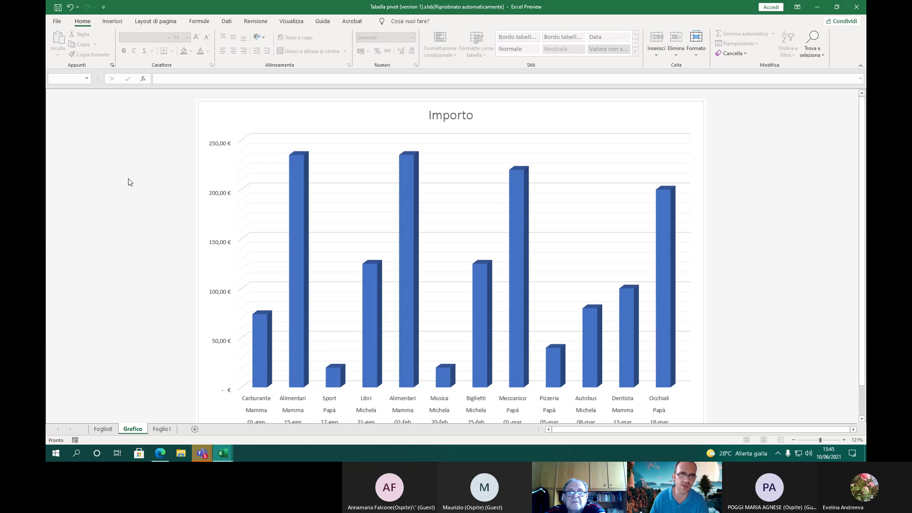
# Change the Importo column chart on the Grafico sheet to the 3D pie type (Torta 3D)
pyautogui.click(283, 118)
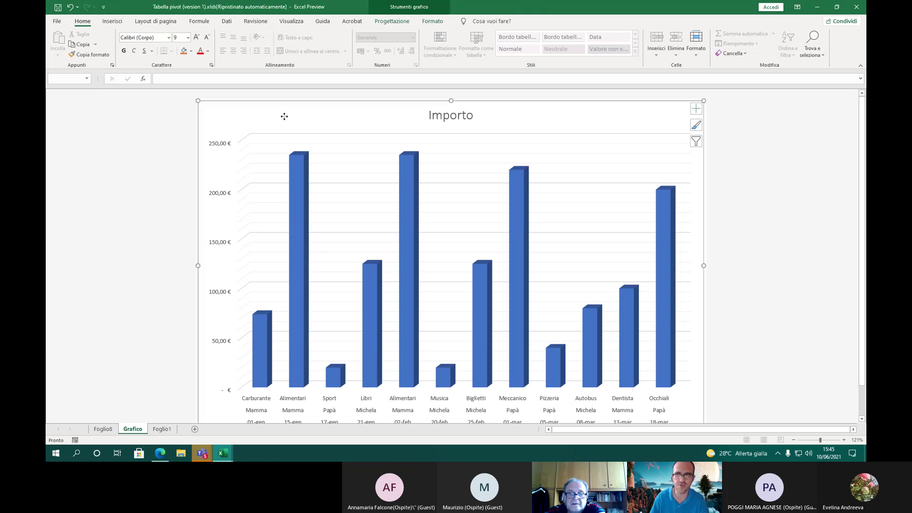
pyautogui.rightClick(284, 116)
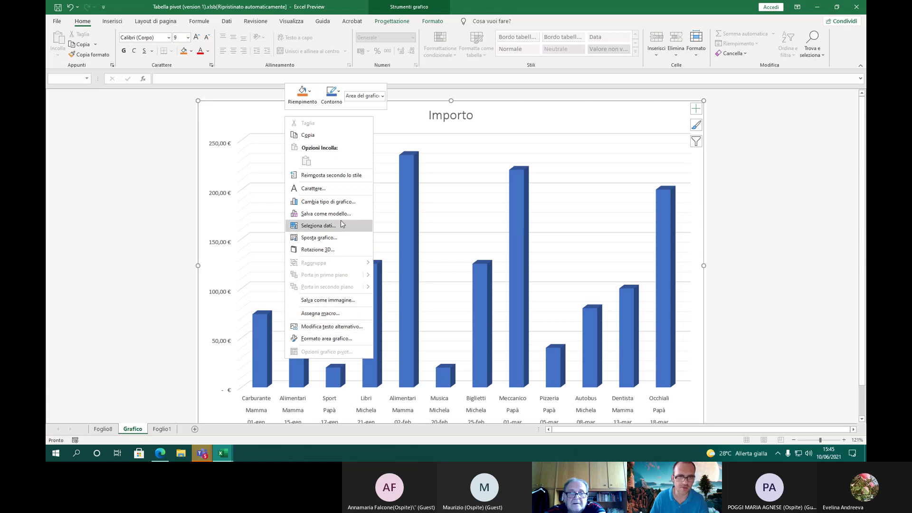
pyautogui.click(342, 203)
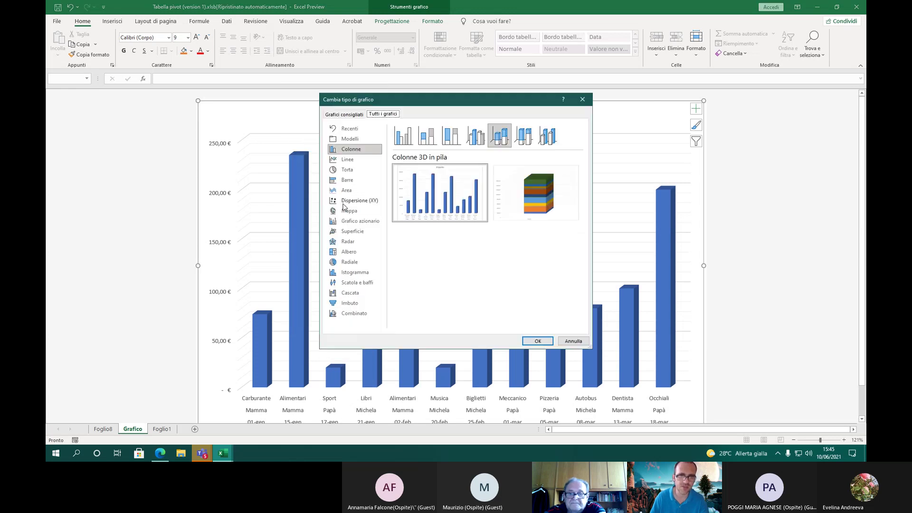
pyautogui.click(347, 170)
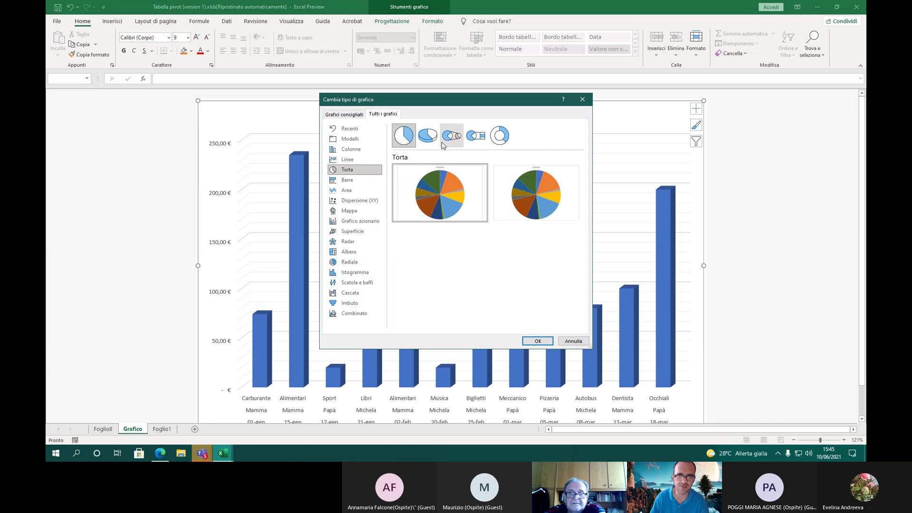
pyautogui.click(429, 137)
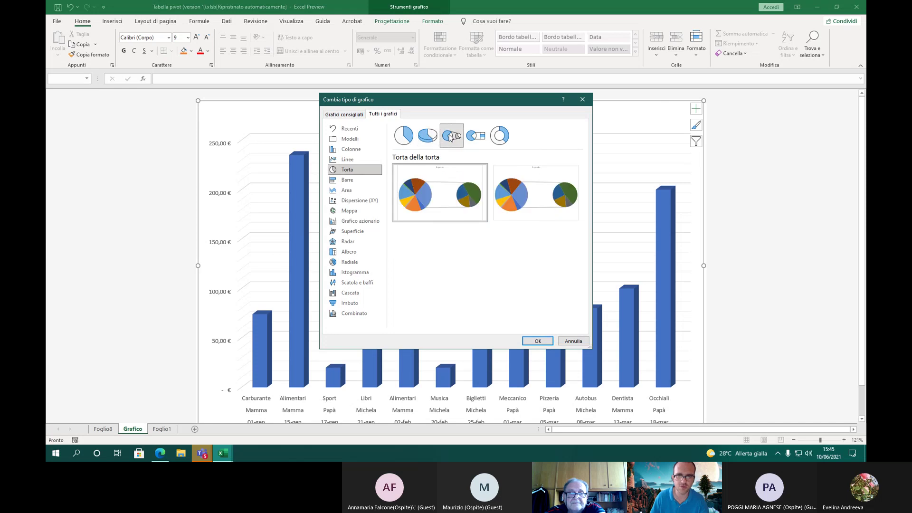
pyautogui.click(535, 341)
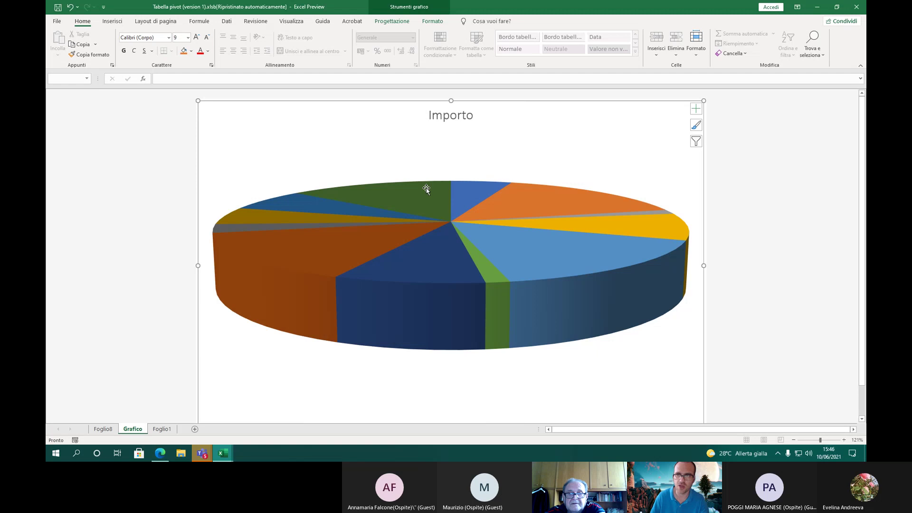
# Change the pie chart to clustered bars (Barre raggruppate), using the variant with a different colour for each expense
pyautogui.moveTo(426, 189)
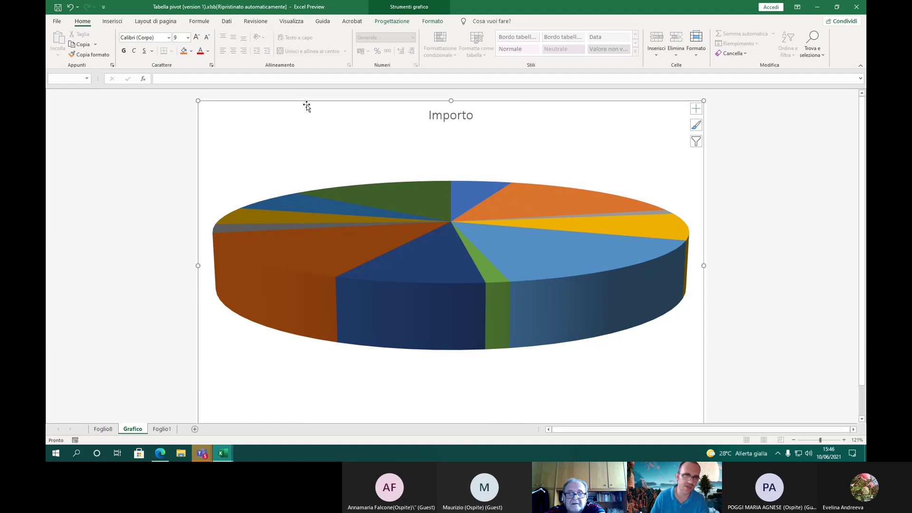
pyautogui.click(142, 126)
pyautogui.click(280, 126)
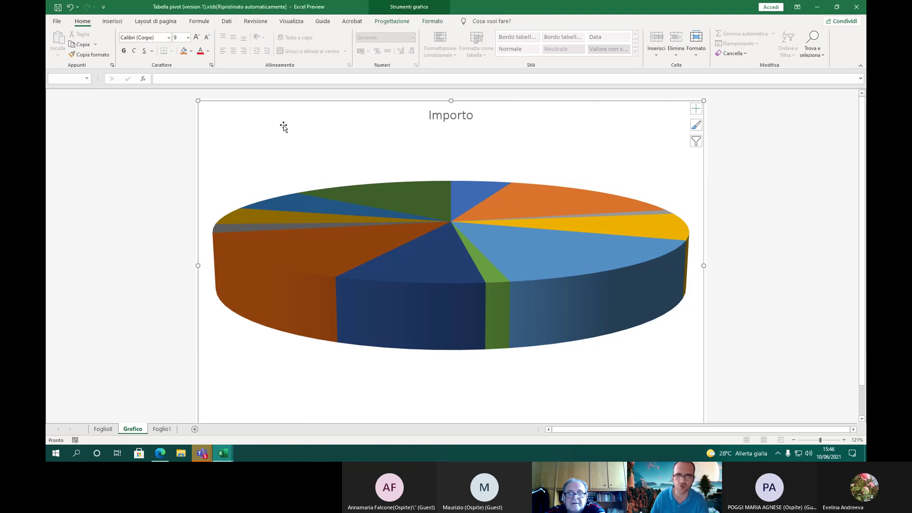
pyautogui.rightClick(283, 126)
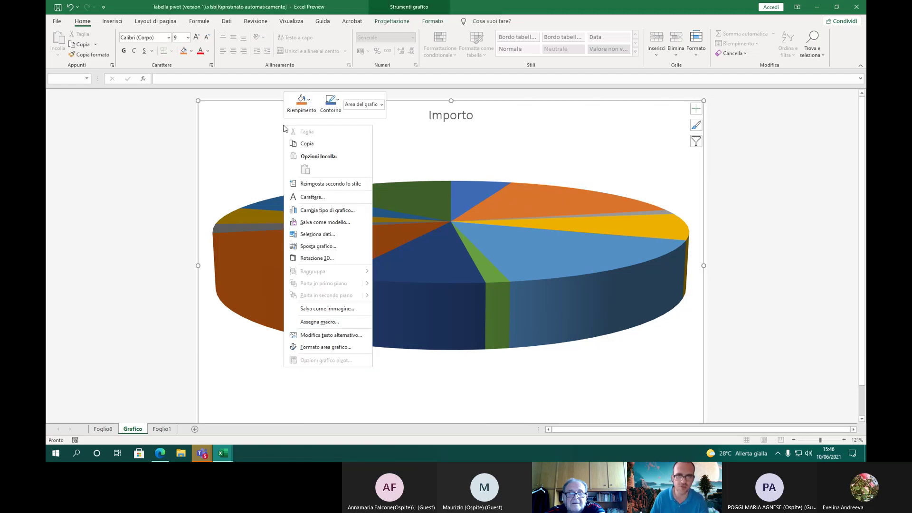
pyautogui.click(315, 184)
pyautogui.rightClick(312, 154)
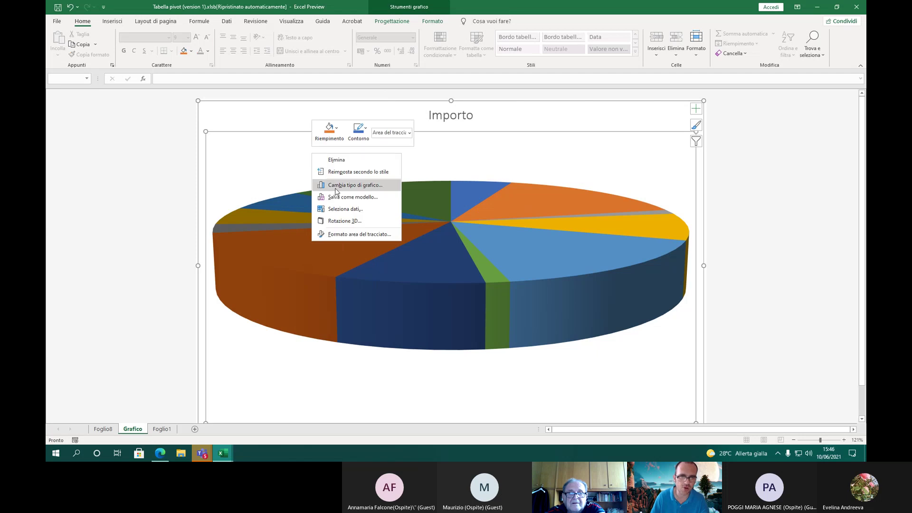
pyautogui.click(336, 185)
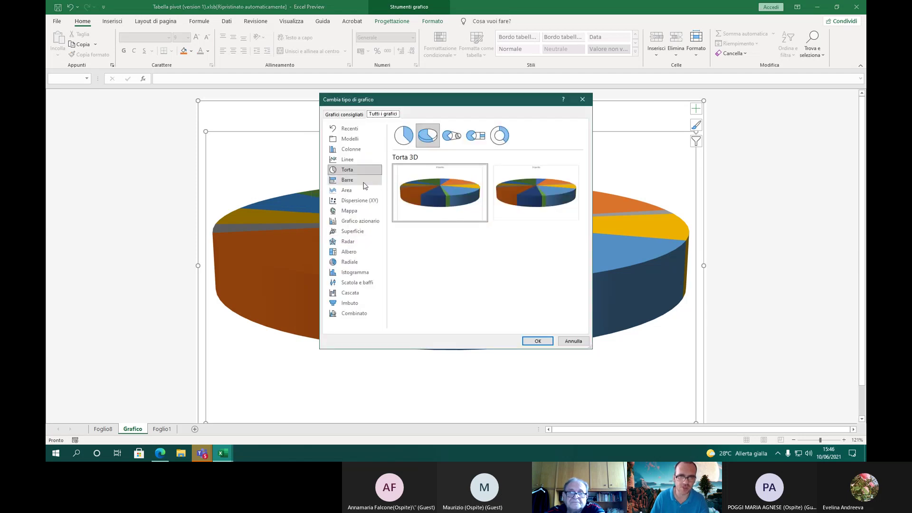
pyautogui.click(364, 182)
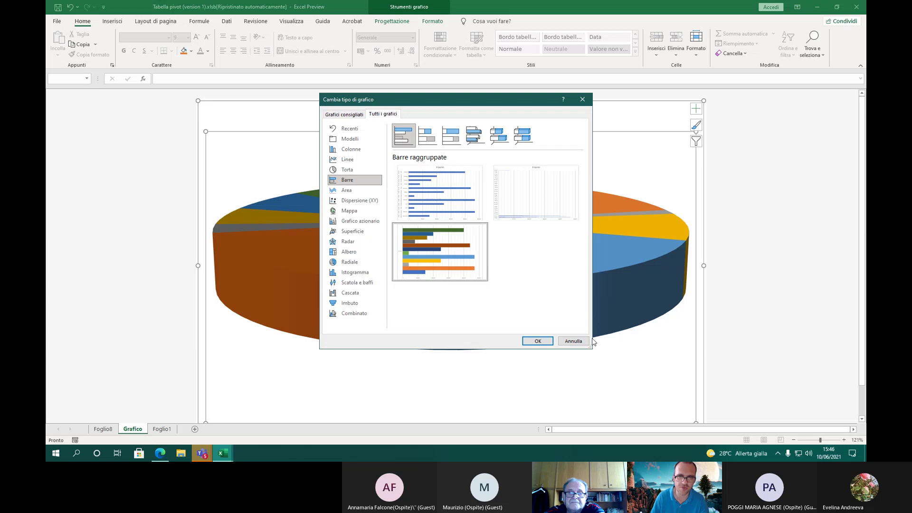
pyautogui.click(537, 341)
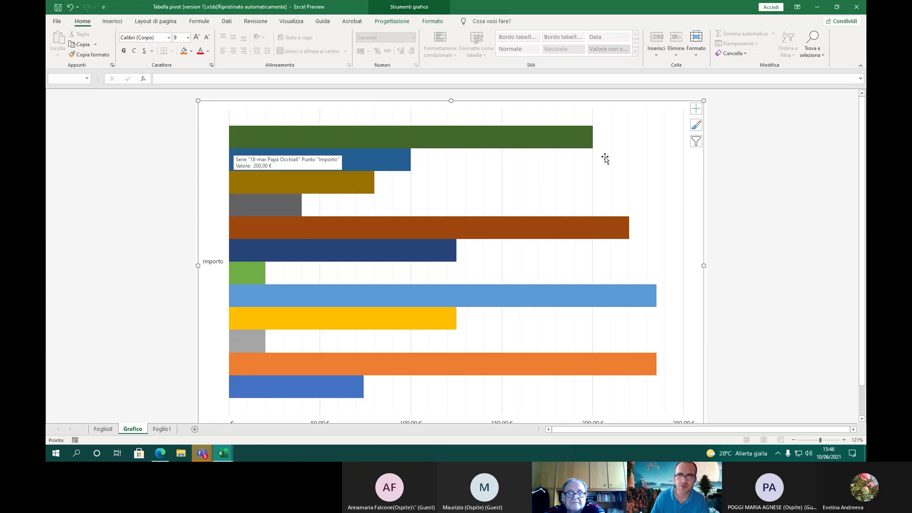
# Try the hatched-bar chart style, and apply the one with a grey gradient background and value labels on the bars
pyautogui.click(696, 126)
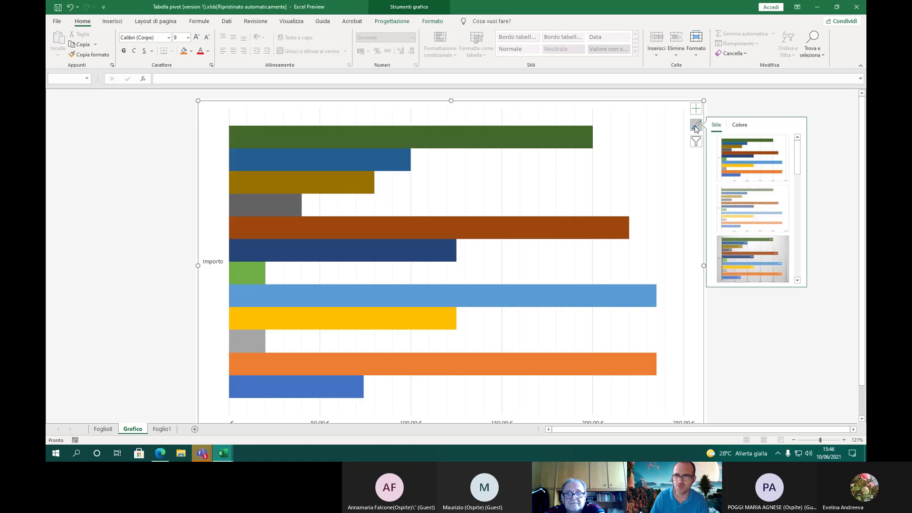
pyautogui.click(741, 224)
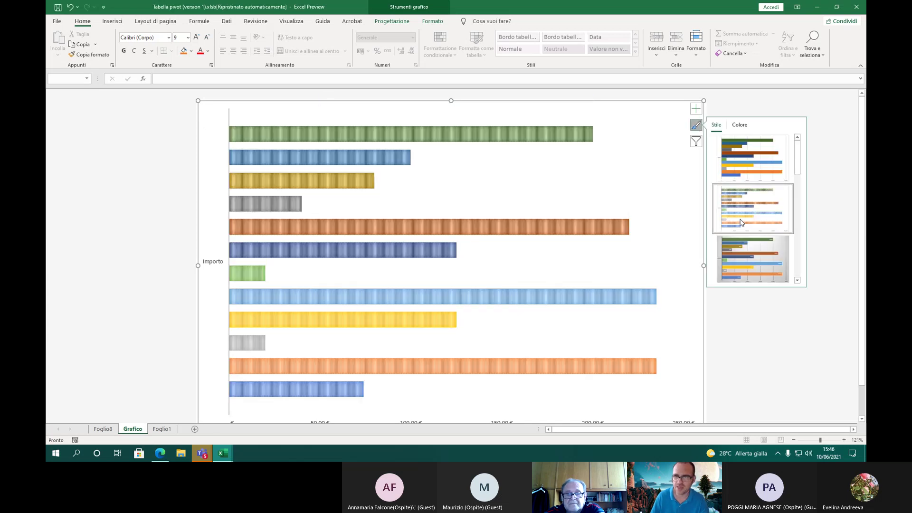
pyautogui.click(759, 267)
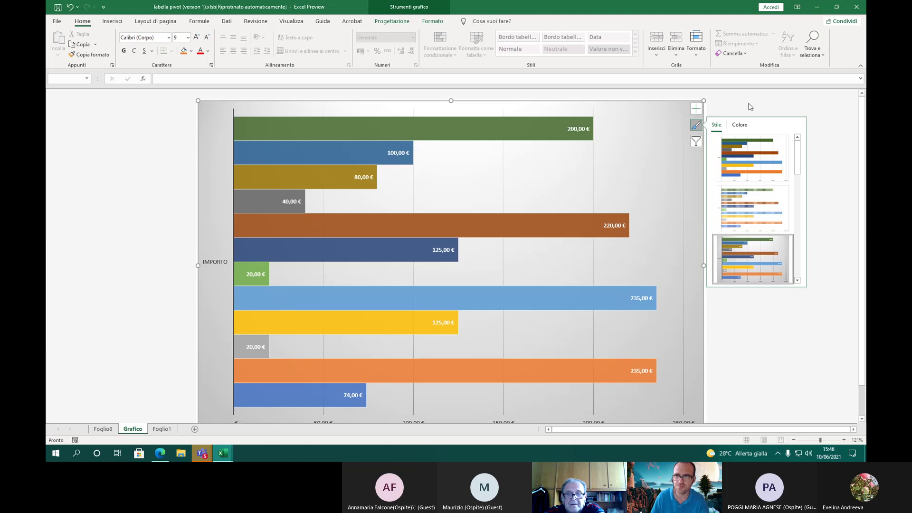
pyautogui.click(741, 125)
pyautogui.click(749, 111)
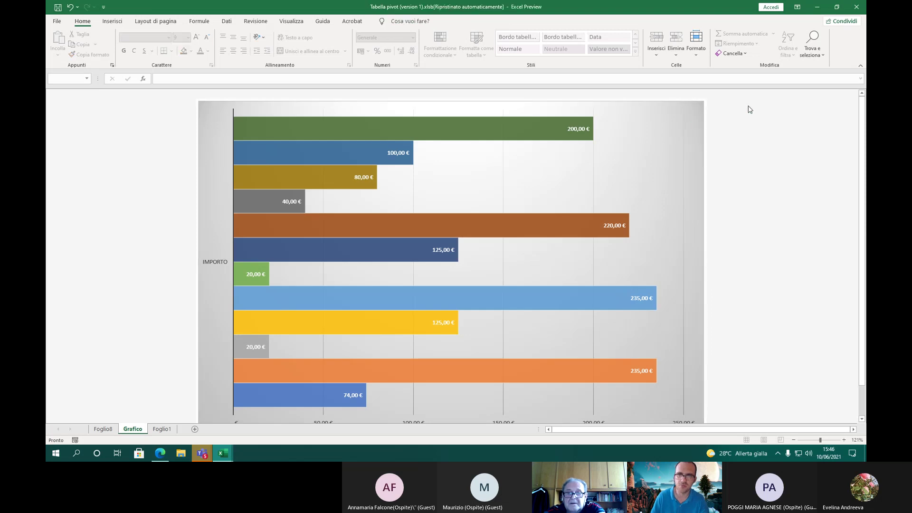
# Inspect the restyled bar chart's category axis, value labels and horizontal value axis
pyautogui.click(216, 265)
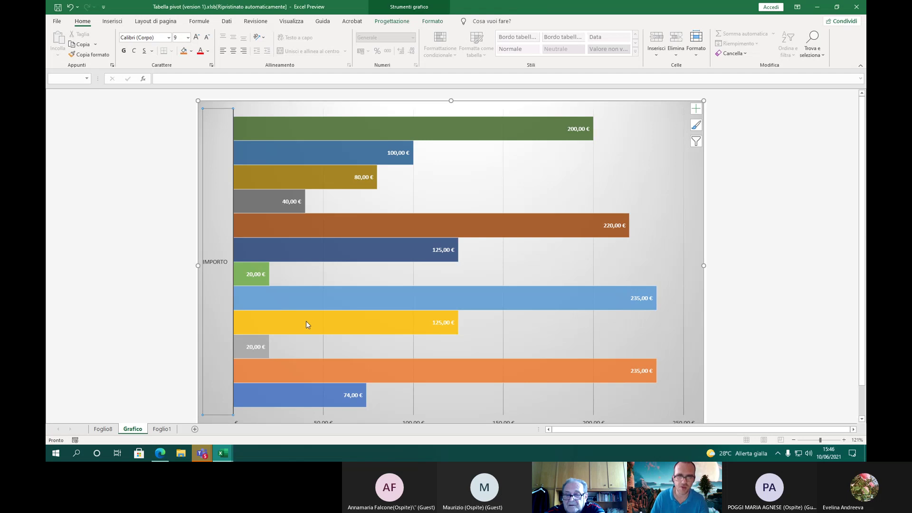
pyautogui.click(170, 324)
pyautogui.scroll(-1, 171, 323)
pyautogui.scroll(1, 171, 323)
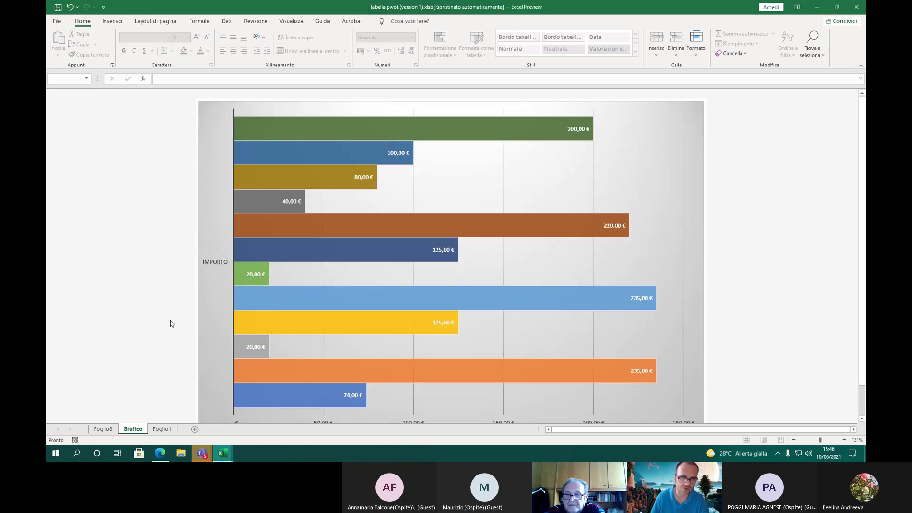
pyautogui.scroll(-1, 171, 324)
pyautogui.scroll(1, 171, 324)
pyautogui.scroll(-1, 172, 323)
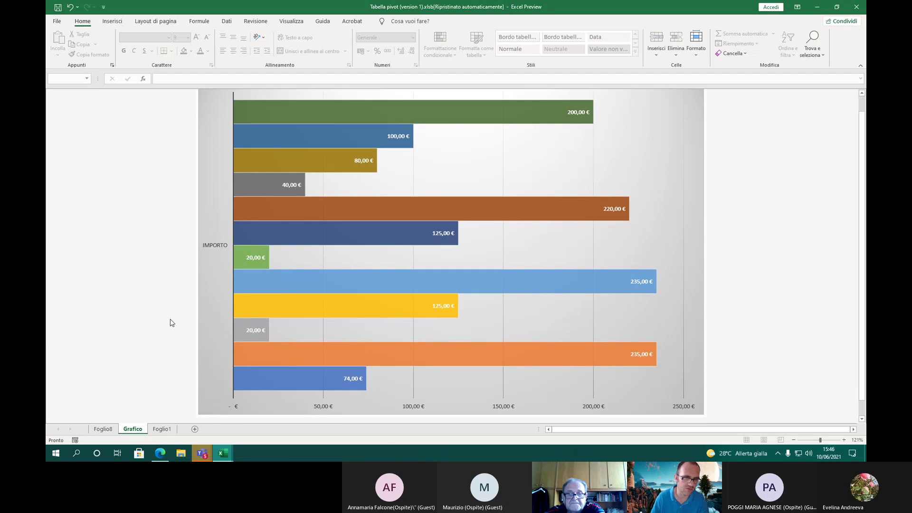
# Delete the Grafico sheet permanently and return to the pivot table and pivot chart on Foglio8
pyautogui.rightClick(141, 433)
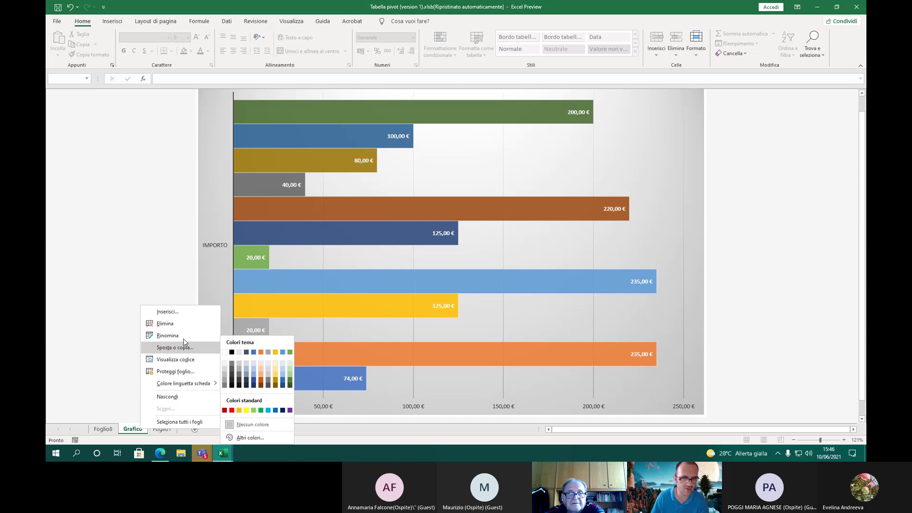
pyautogui.click(182, 324)
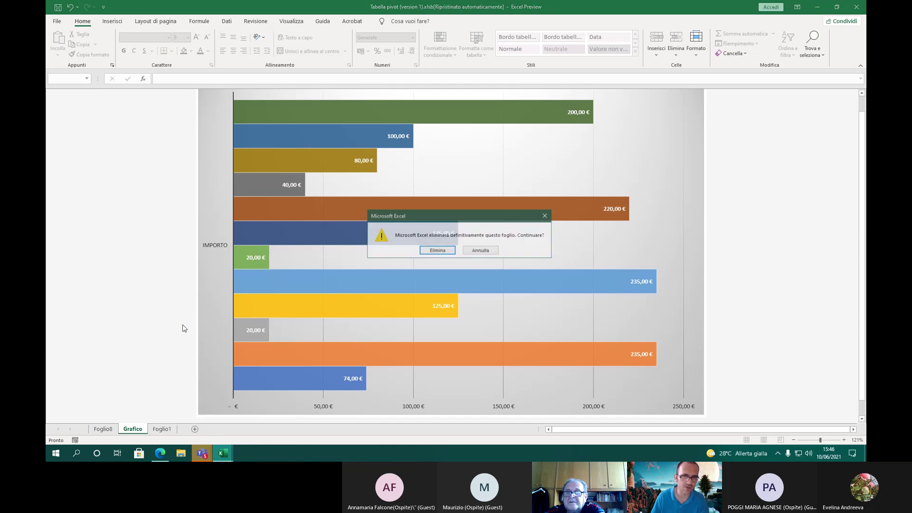
pyautogui.click(446, 256)
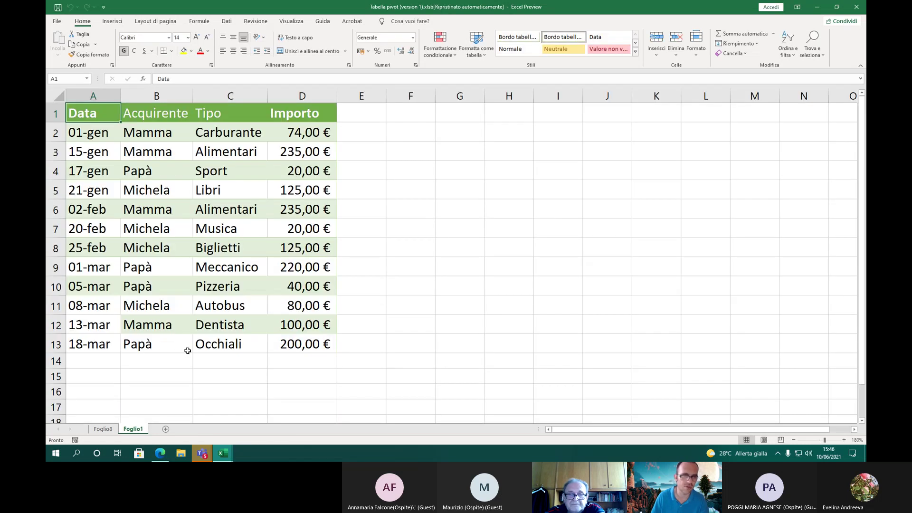
pyautogui.click(103, 430)
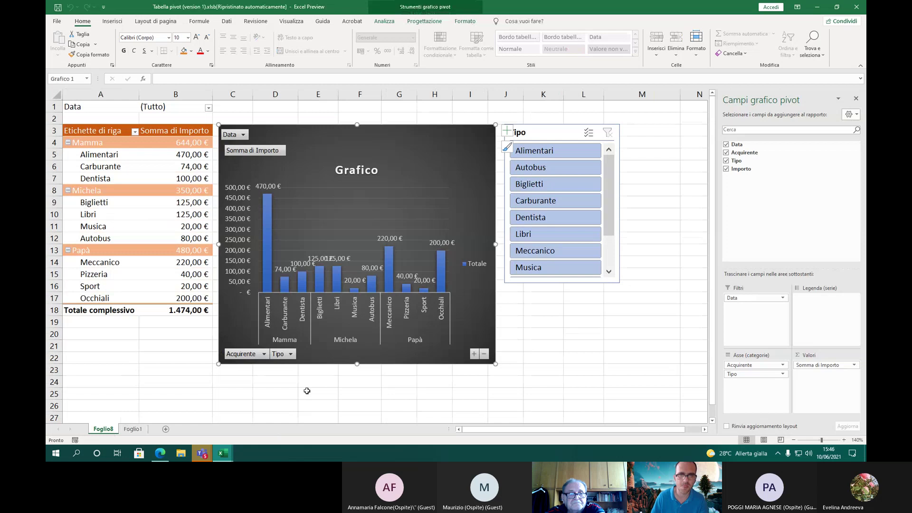
pyautogui.click(560, 326)
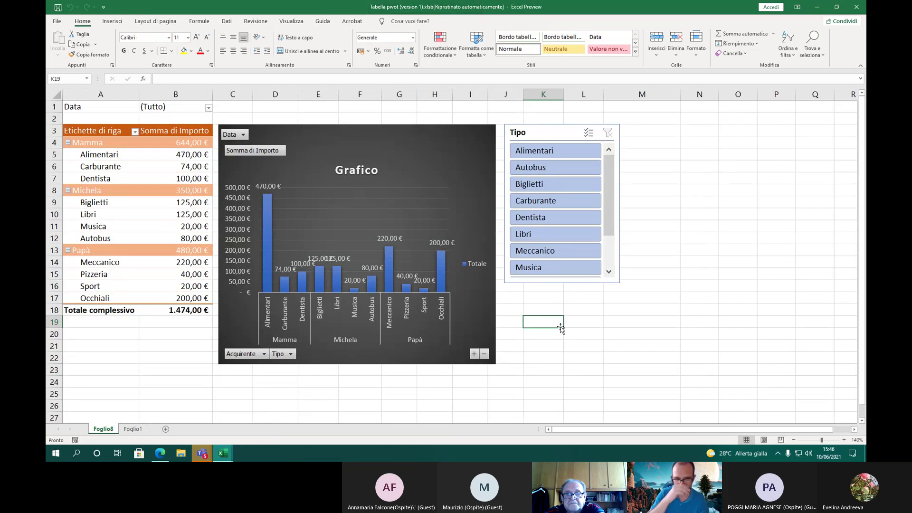
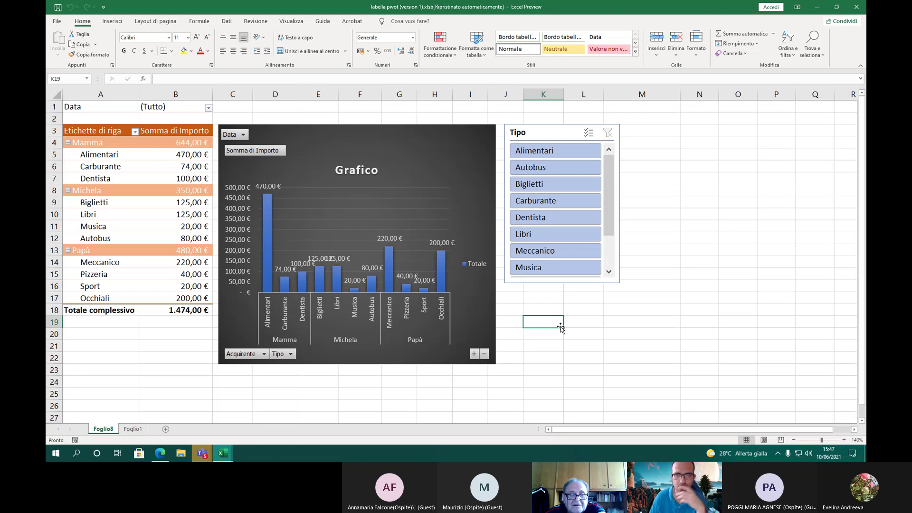
pyautogui.click(388, 146)
pyautogui.click(430, 110)
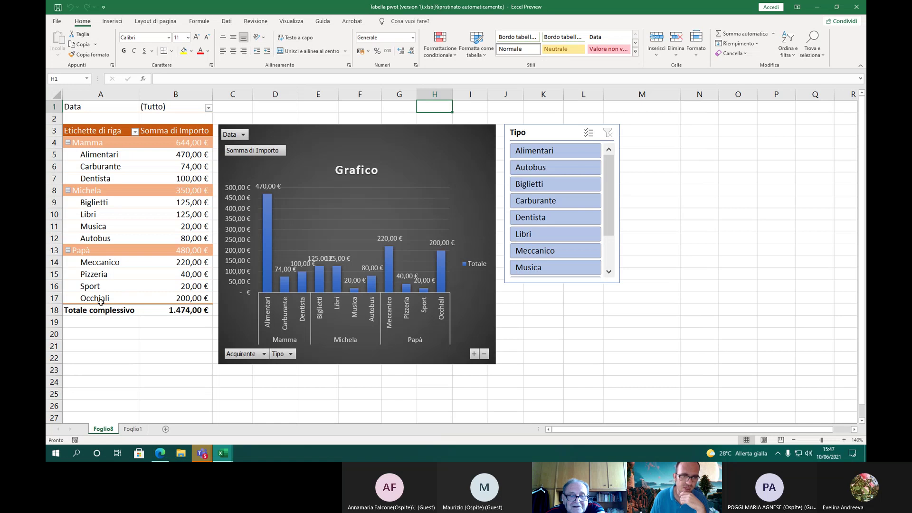
pyautogui.click(78, 322)
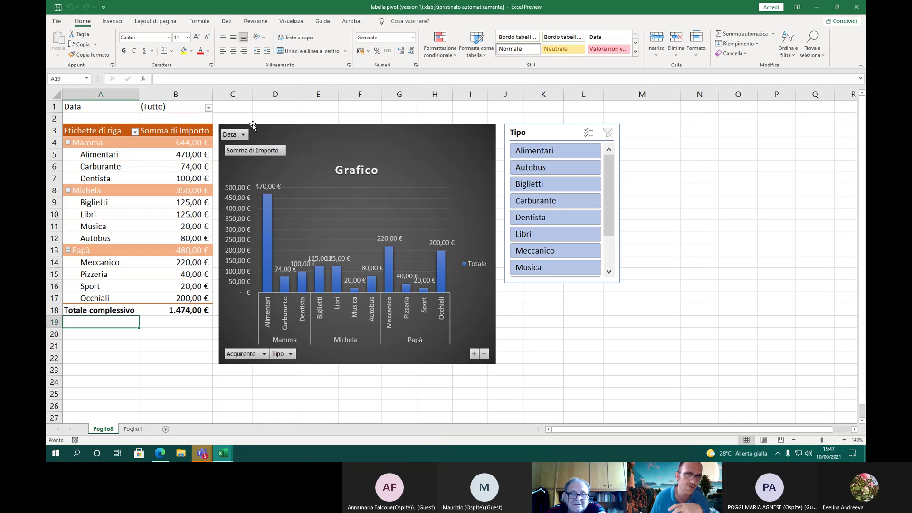
pyautogui.click(263, 108)
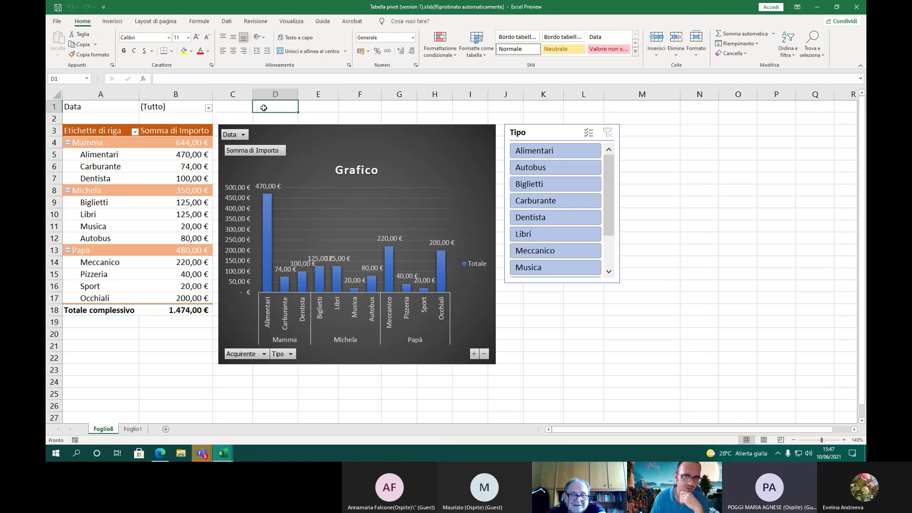
pyautogui.click(333, 135)
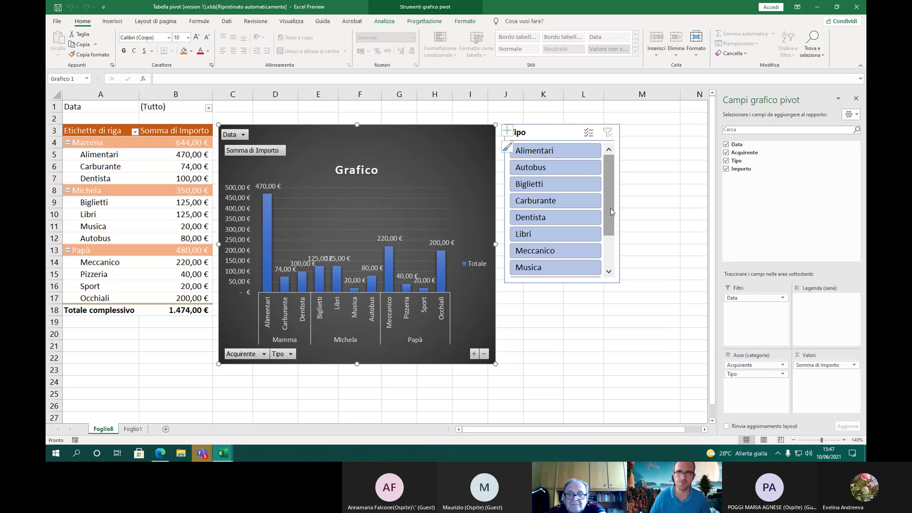
pyautogui.click(265, 120)
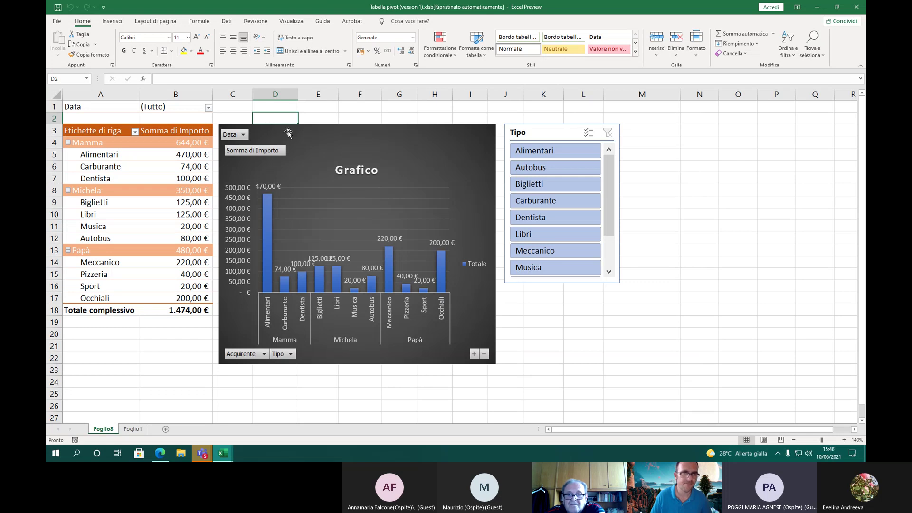
pyautogui.click(303, 137)
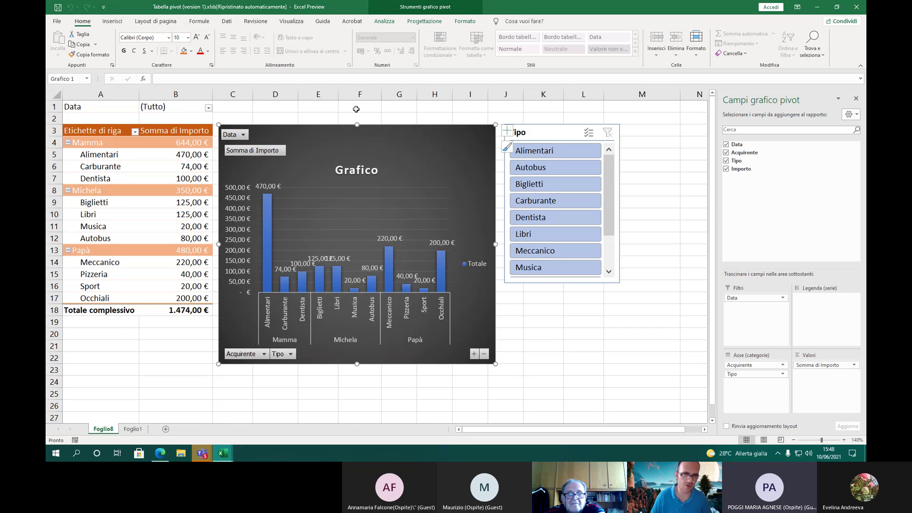
# Select the pivot table, the pivot chart and the Tipo slicer on Foglio8 in turn to review them
pyautogui.click(276, 116)
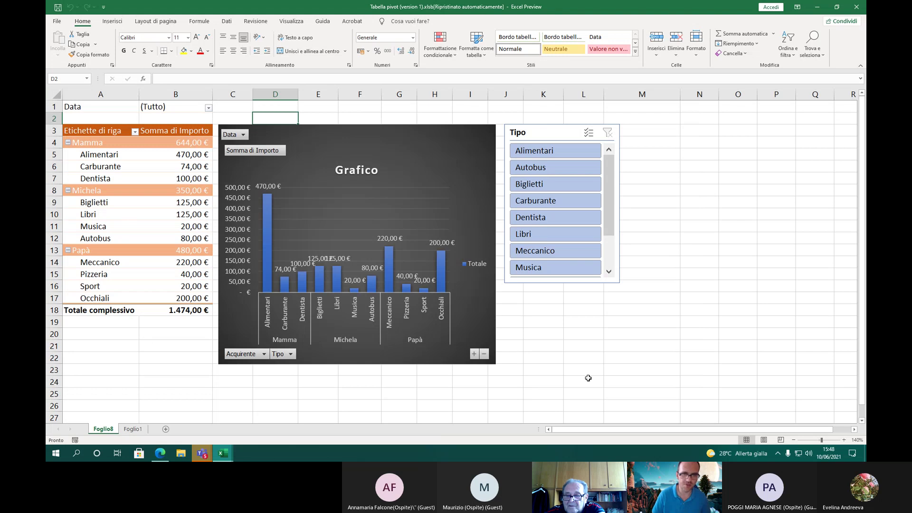
pyautogui.click(94, 146)
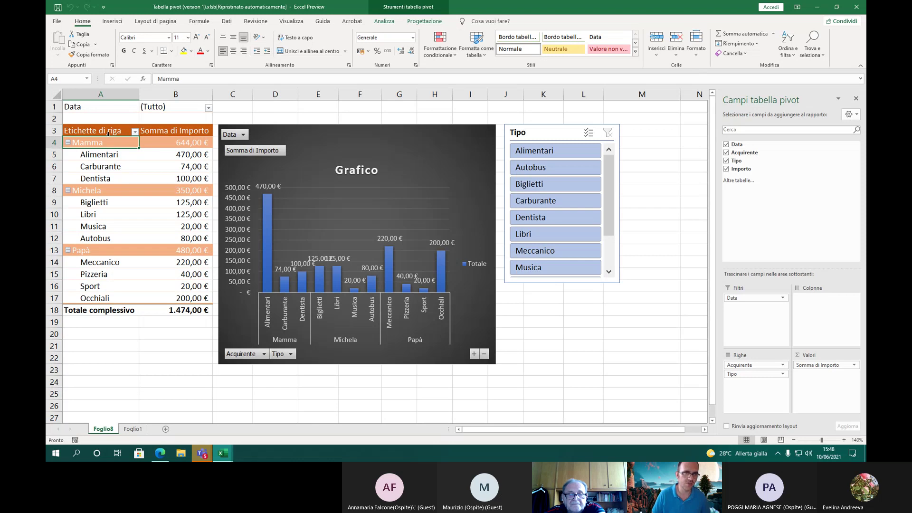
pyautogui.click(348, 137)
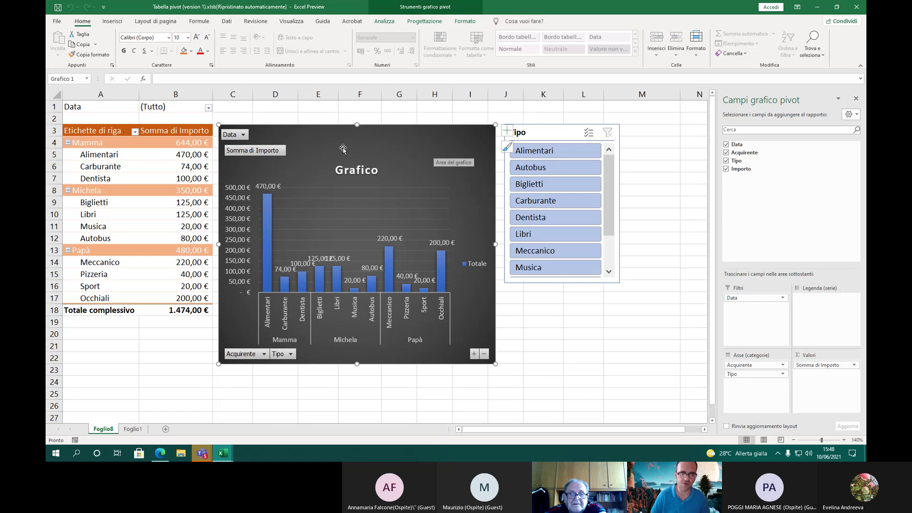
pyautogui.click(551, 132)
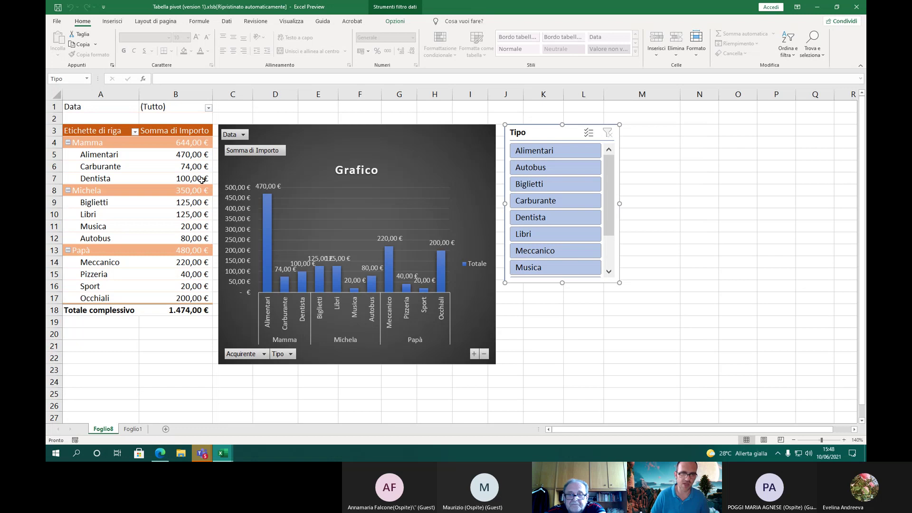
# Set the zoom of the expense table sheet Foglio1 to 140%
pyautogui.click(133, 429)
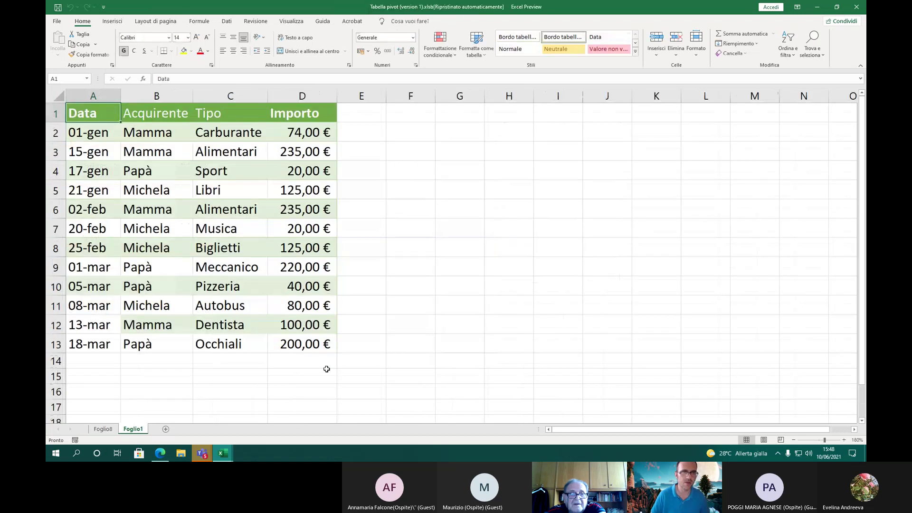
pyautogui.click(794, 440)
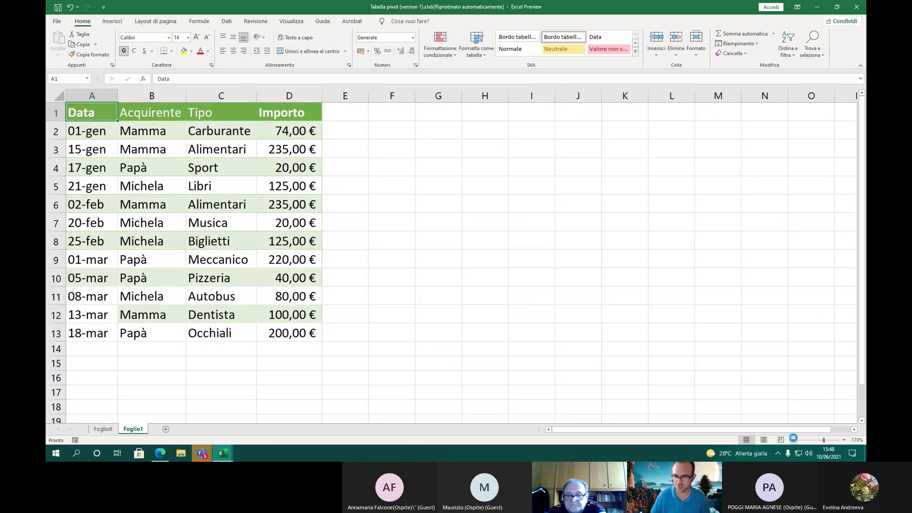
pyautogui.click(793, 440)
pyautogui.click(793, 439)
pyautogui.click(793, 439)
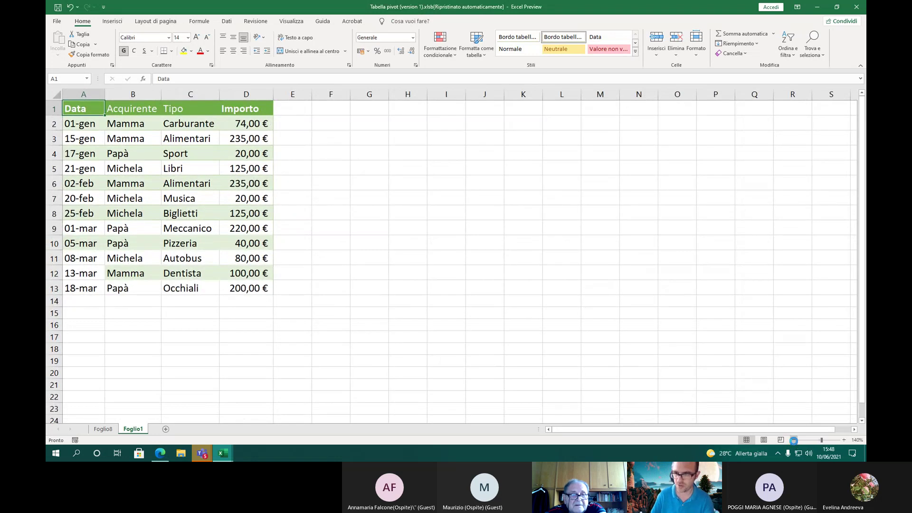
pyautogui.click(793, 439)
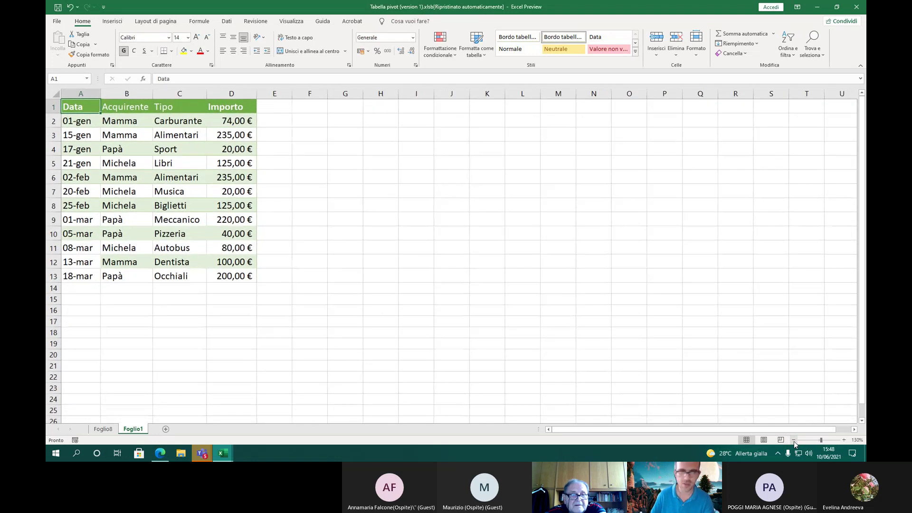
pyautogui.click(842, 440)
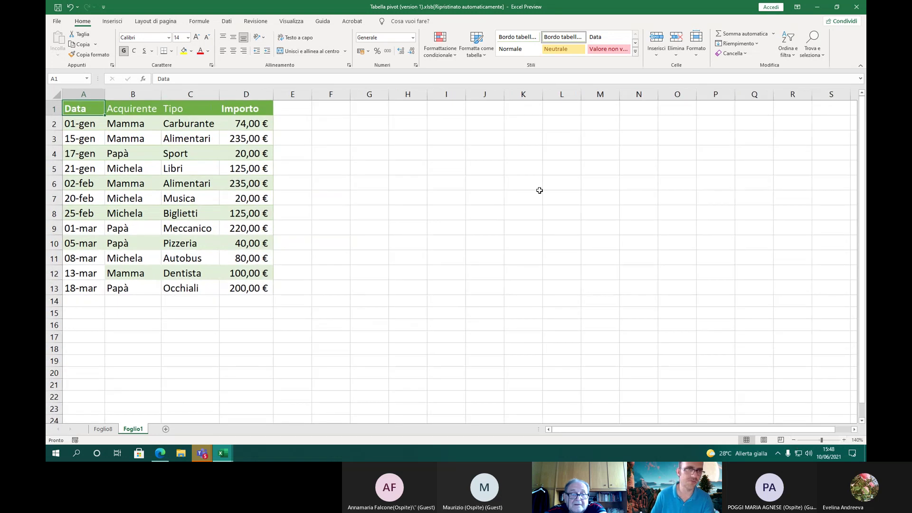
# Permanently delete the Foglio8 sheet containing the pivot table, pivot chart and slicer
pyautogui.click(104, 429)
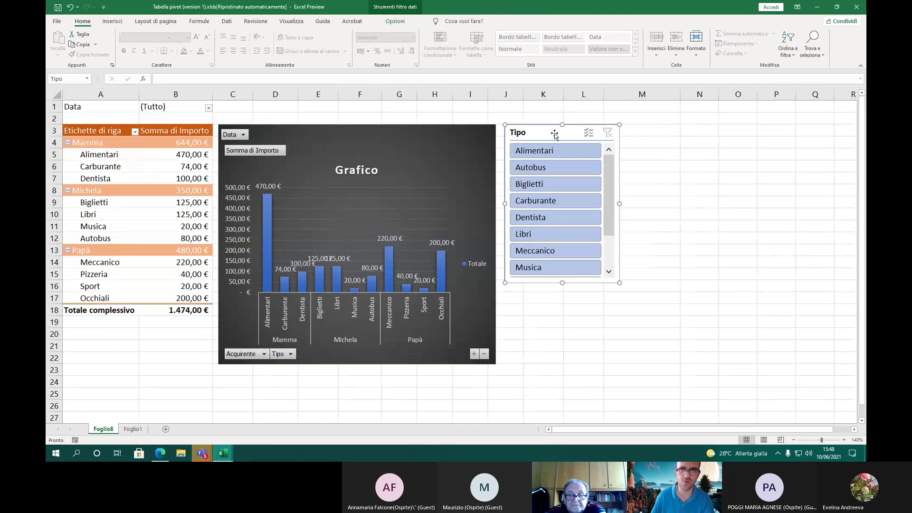
pyautogui.click(654, 131)
pyautogui.click(813, 43)
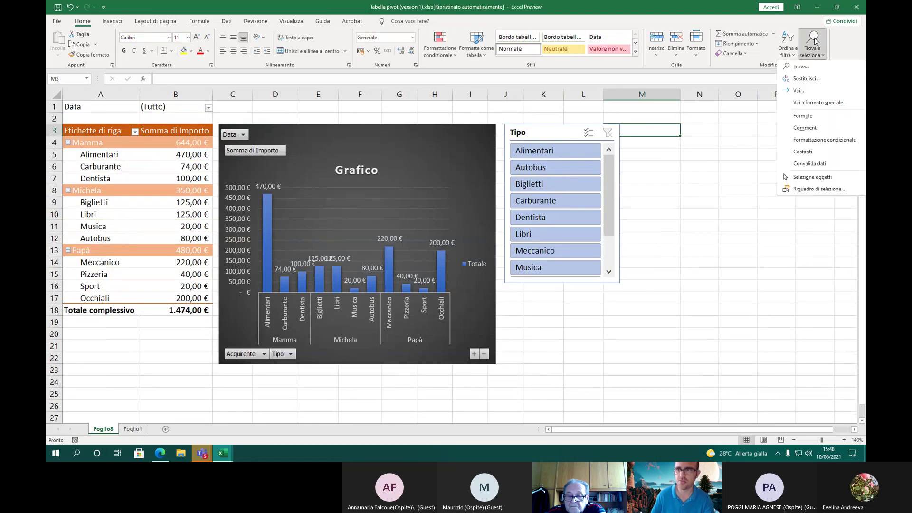
pyautogui.click(815, 43)
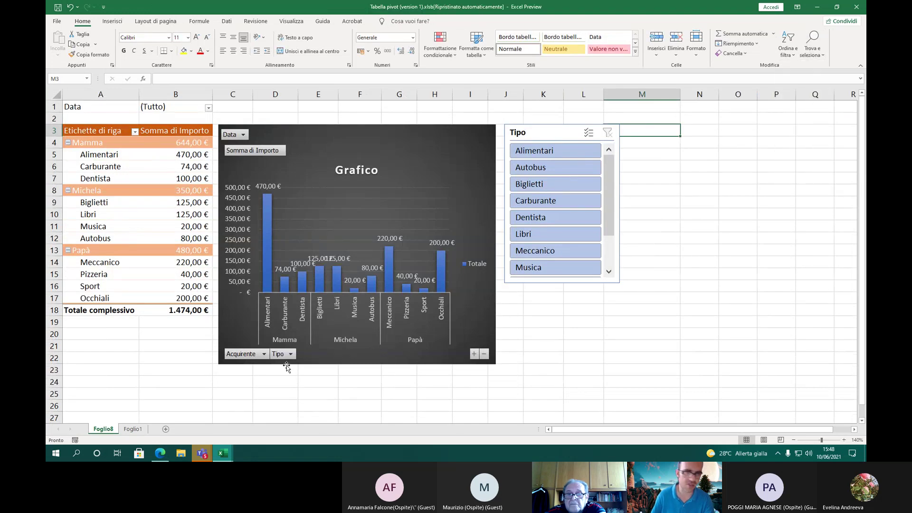
pyautogui.rightClick(107, 433)
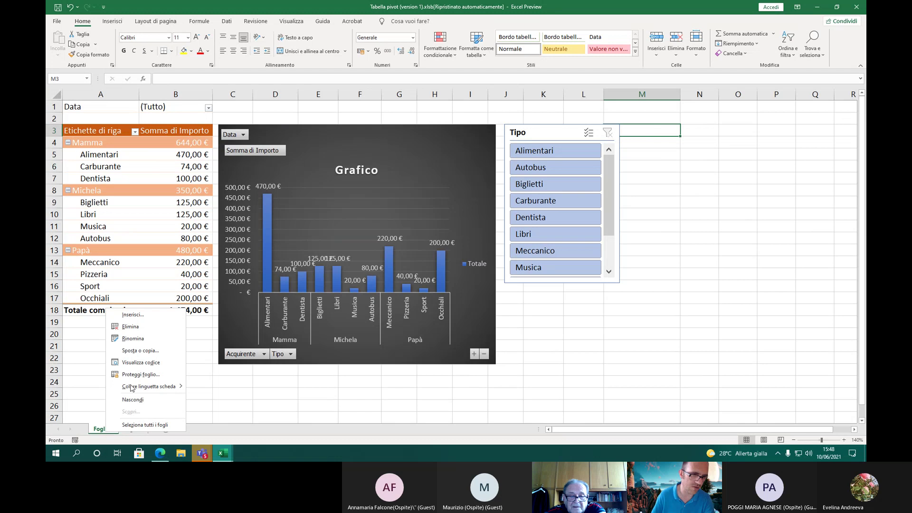
pyautogui.click(146, 325)
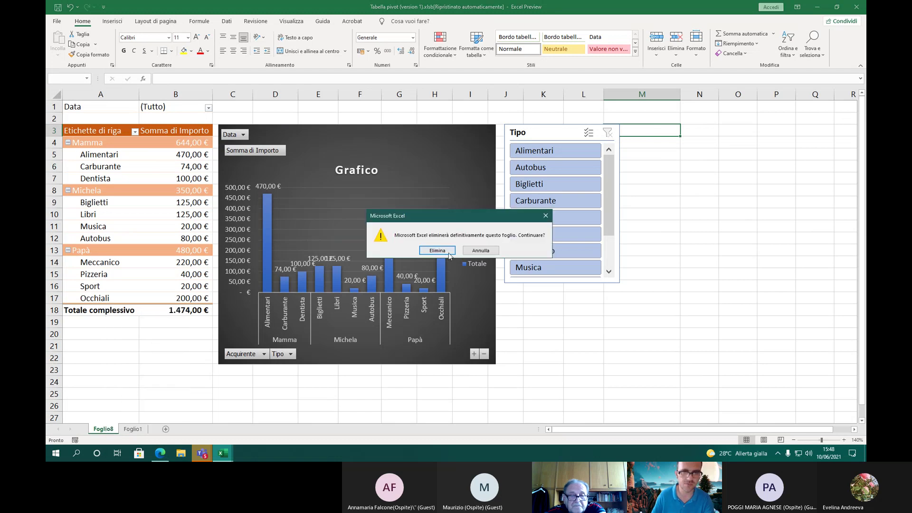
pyautogui.click(437, 251)
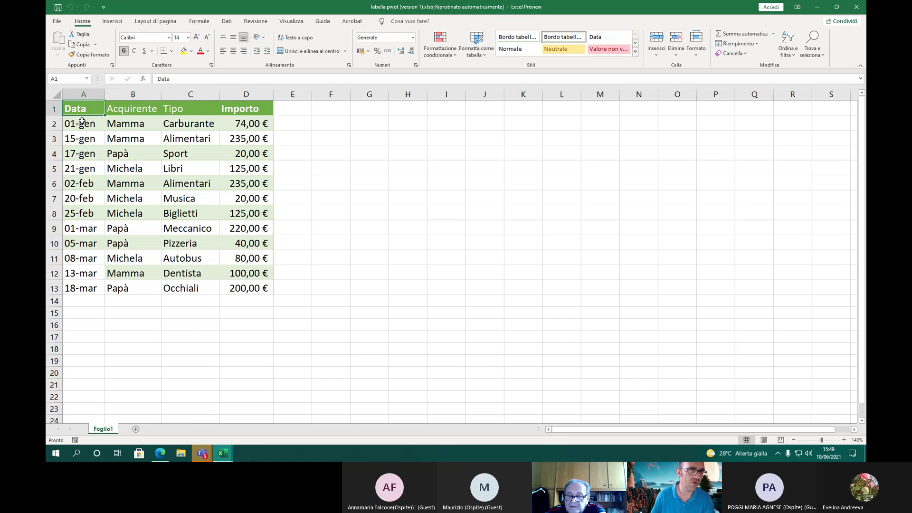
# Centre the contents of the whole expense table A1:D13 vertically within their cells
pyautogui.moveTo(80, 110); pyautogui.dragTo(280, 301)
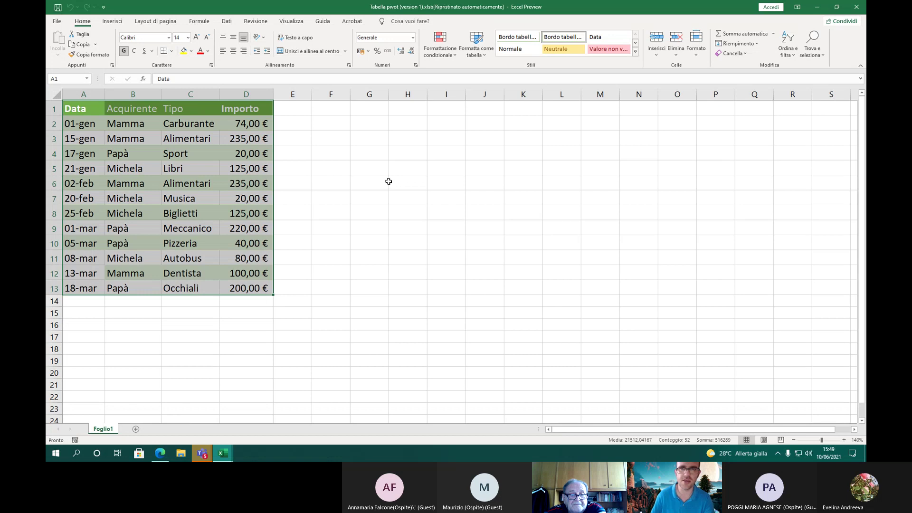
pyautogui.click(234, 37)
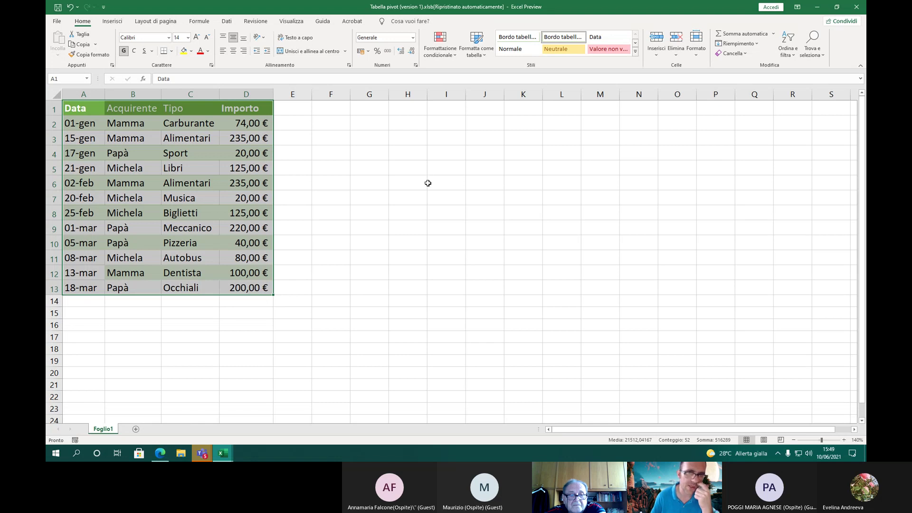
pyautogui.moveTo(308, 154); pyautogui.dragTo(369, 171)
pyautogui.click(369, 171)
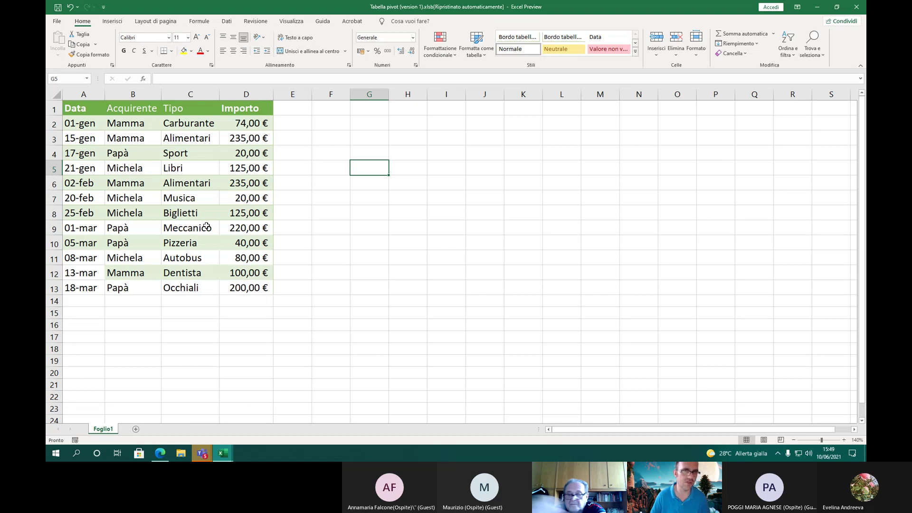
# Make all the headings in the expense table's header row A1:D1 bold
pyautogui.click(77, 108)
pyautogui.moveTo(77, 108); pyautogui.dragTo(259, 108)
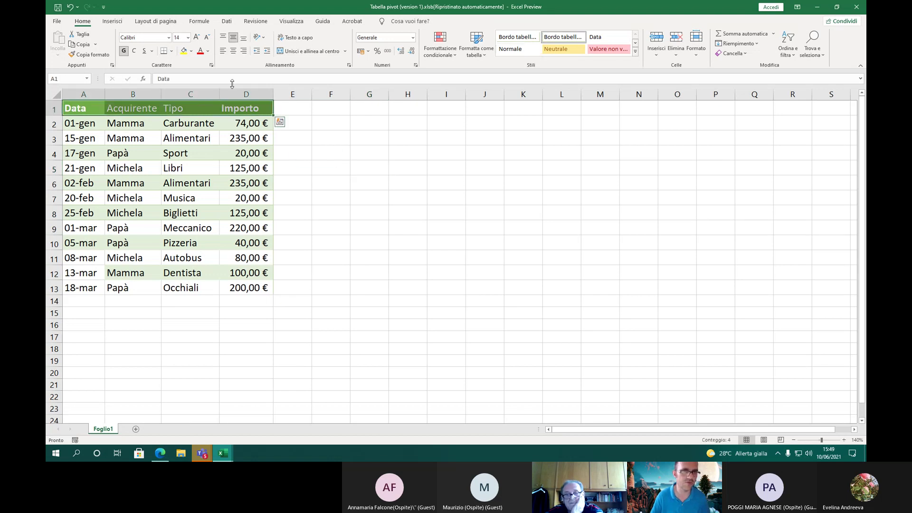
pyautogui.click(122, 51)
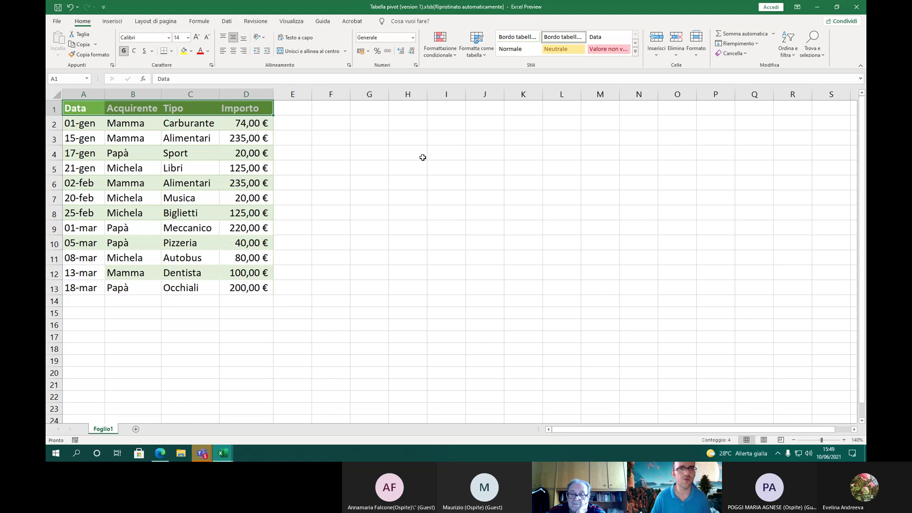
# Enter "Spese familiari" in cell G4 and enlarge its font size to 18
pyautogui.click(359, 157)
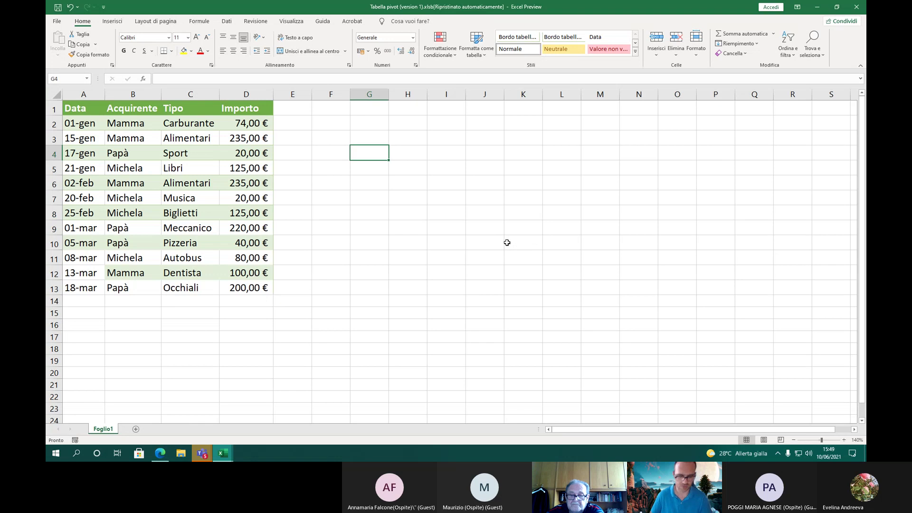
pyautogui.write('Spese familiari')
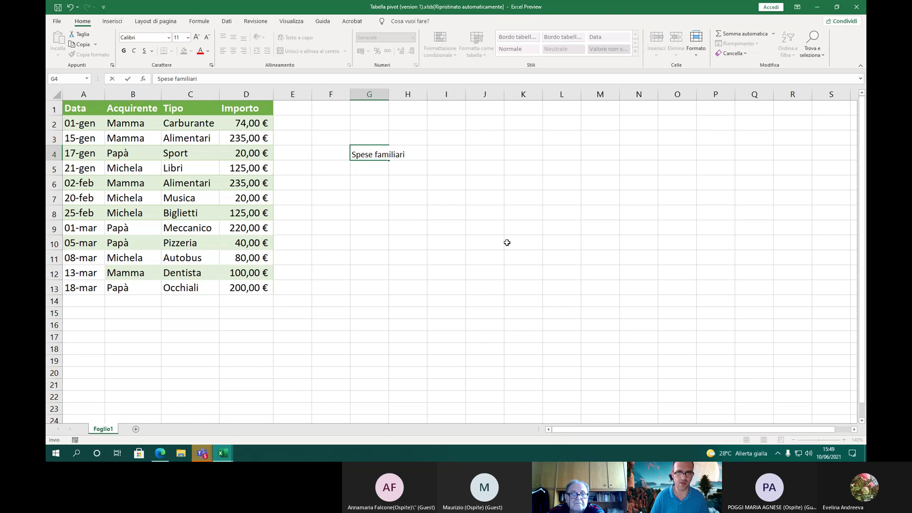
pyautogui.click(350, 137)
pyautogui.click(370, 153)
pyautogui.click(198, 39)
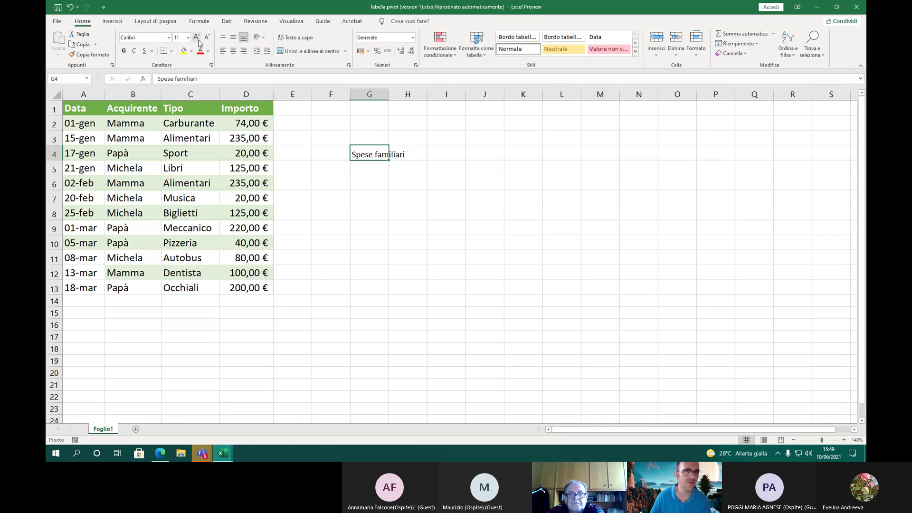
pyautogui.click(197, 39)
pyautogui.click(197, 39)
pyautogui.click(198, 40)
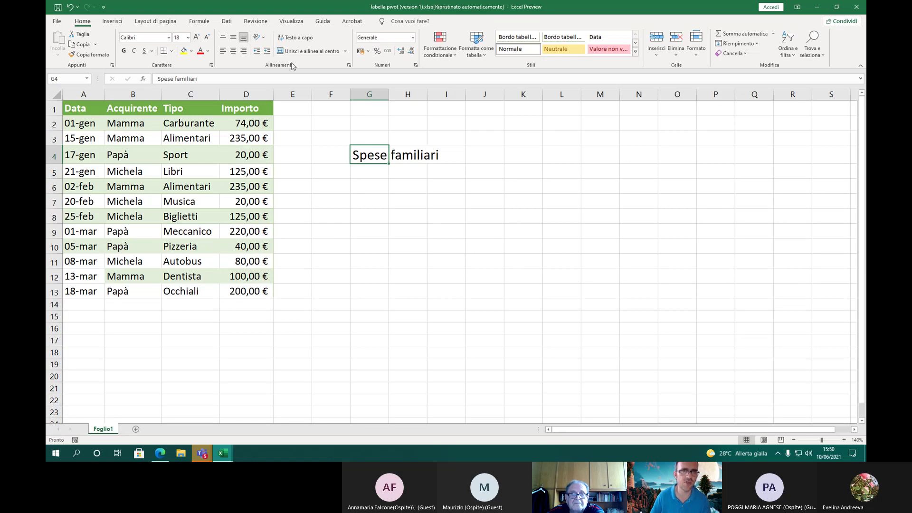
# Try the vertical text orientation (Testo verticale) on the "Spese familiari" cell G4 and look over its effect on the row
pyautogui.click(264, 38)
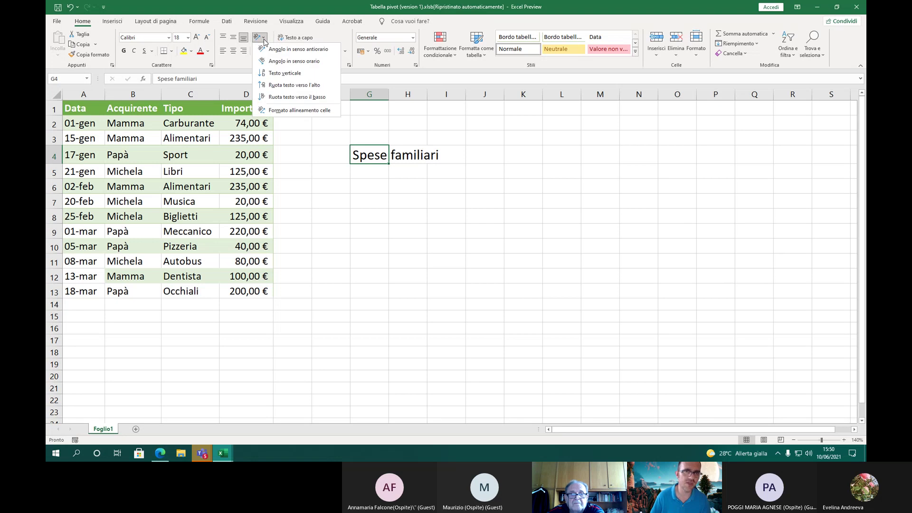
pyautogui.click(269, 72)
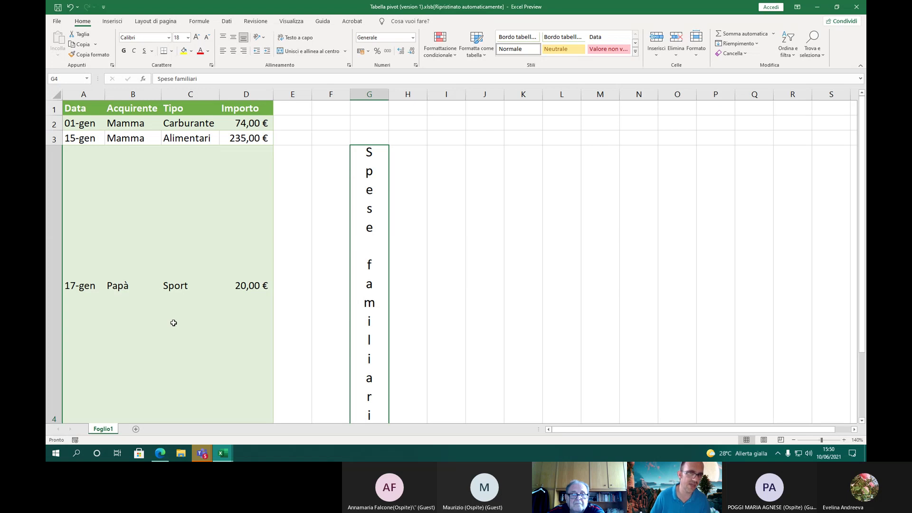
pyautogui.scroll(-3, 283, 359)
pyautogui.scroll(3, 282, 358)
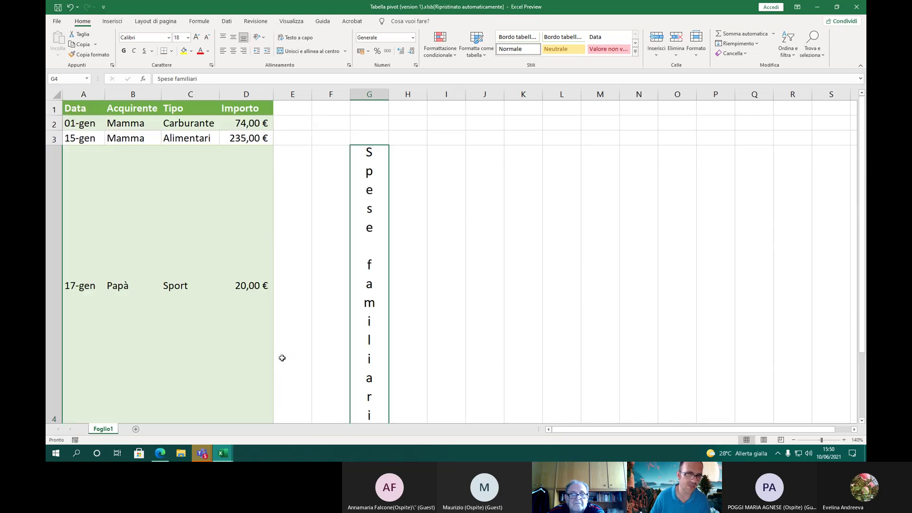
pyautogui.scroll(-2, 282, 357)
pyautogui.scroll(3, 283, 358)
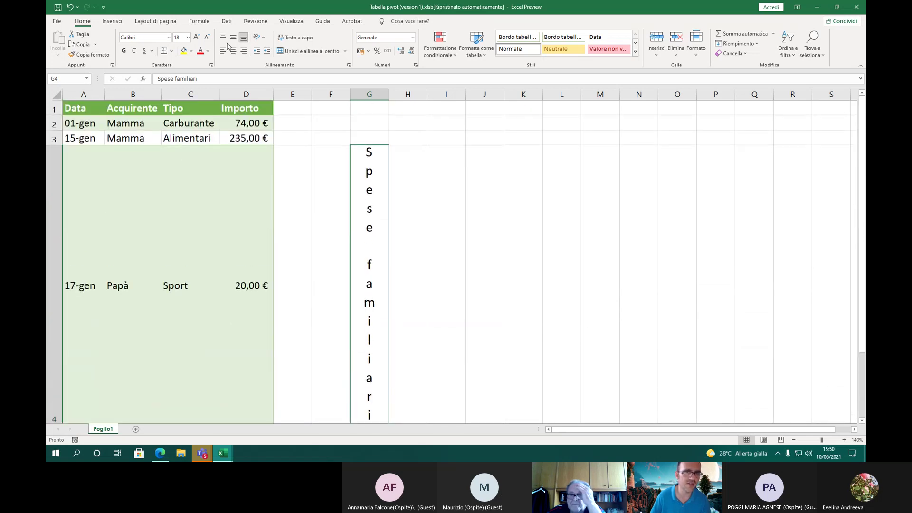
# Try rotating the G4 text upward (Ruota testo verso l'alto) and downward (Ruota testo verso il basso)
pyautogui.click(260, 37)
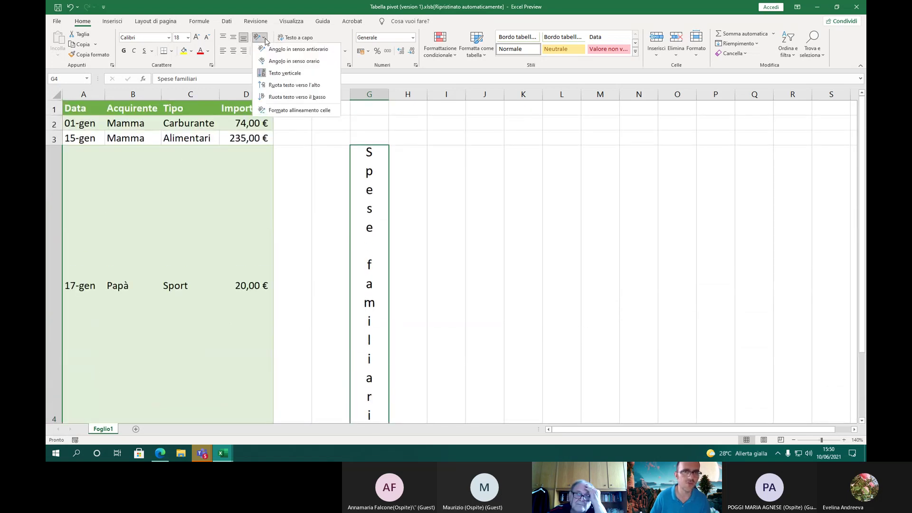
pyautogui.click(274, 85)
pyautogui.click(260, 37)
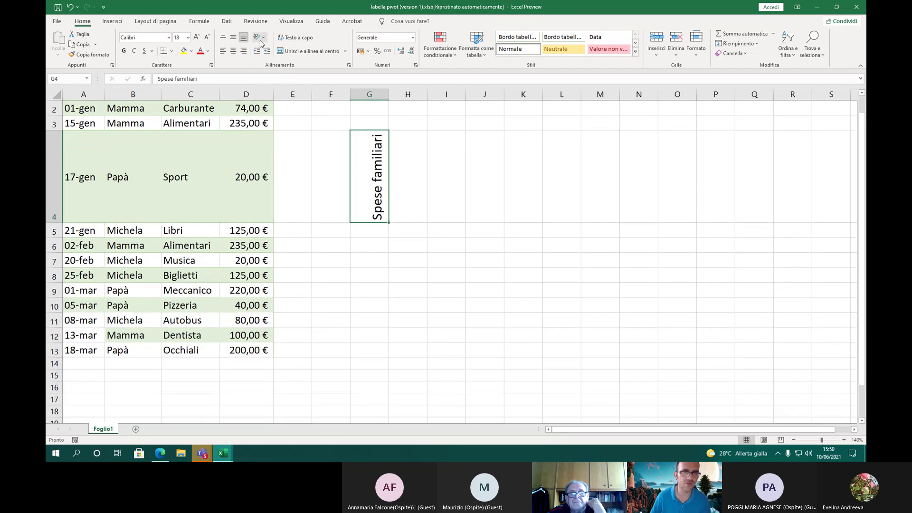
pyautogui.click(276, 93)
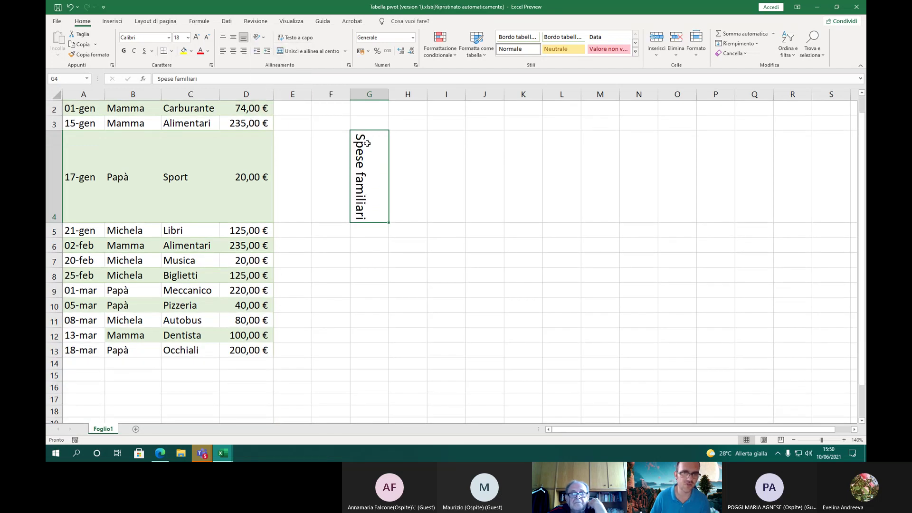
# Try moving the rotated text beside the table to E4, and undo the move and all the text orientation changes
pyautogui.moveTo(359, 130); pyautogui.dragTo(291, 133)
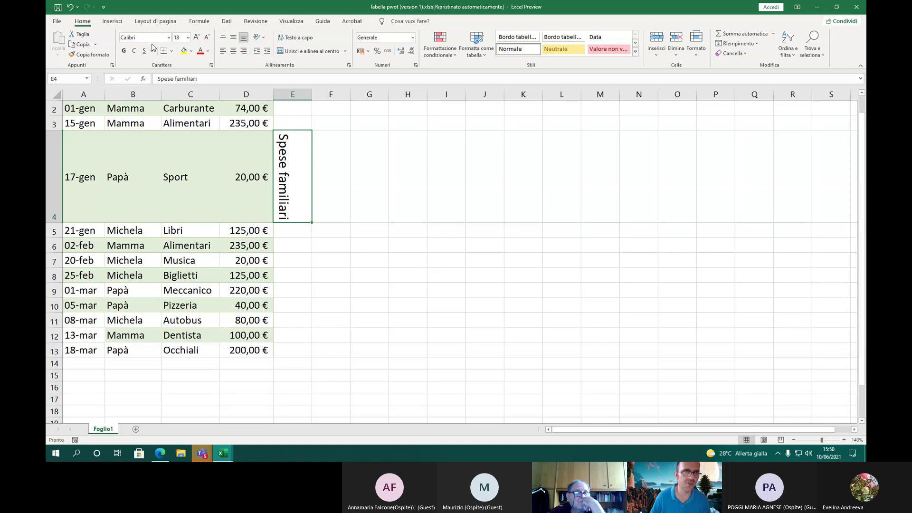
pyautogui.click(71, 7)
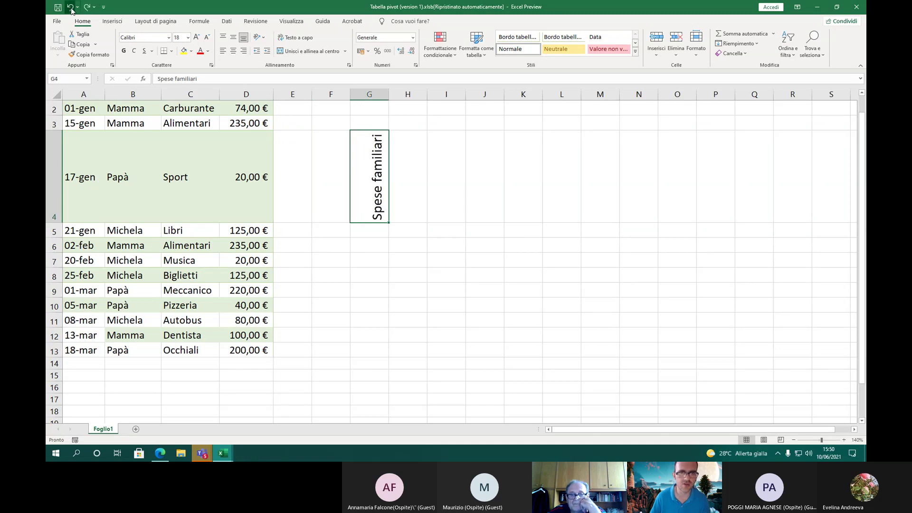
pyautogui.click(71, 7)
pyautogui.click(70, 7)
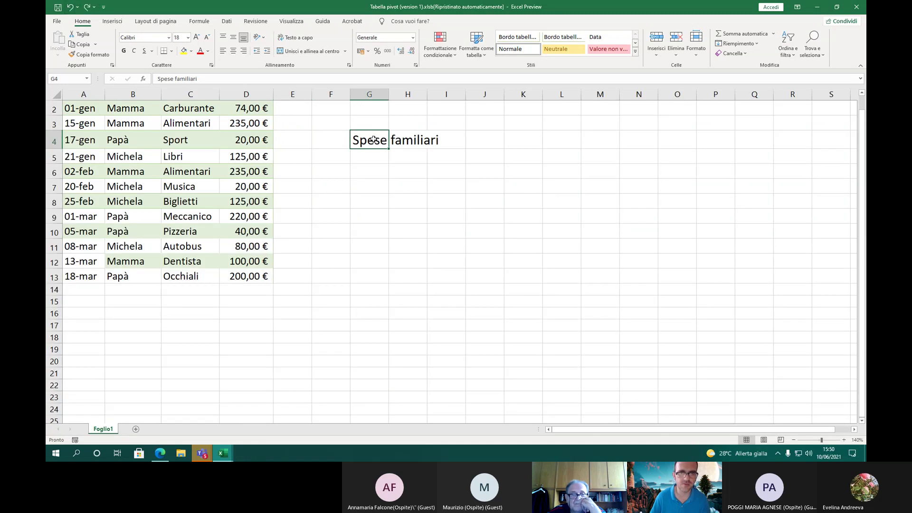
# Merge and centre cells G4:I4 across the "Spese familiari" text
pyautogui.moveTo(372, 140); pyautogui.dragTo(433, 140)
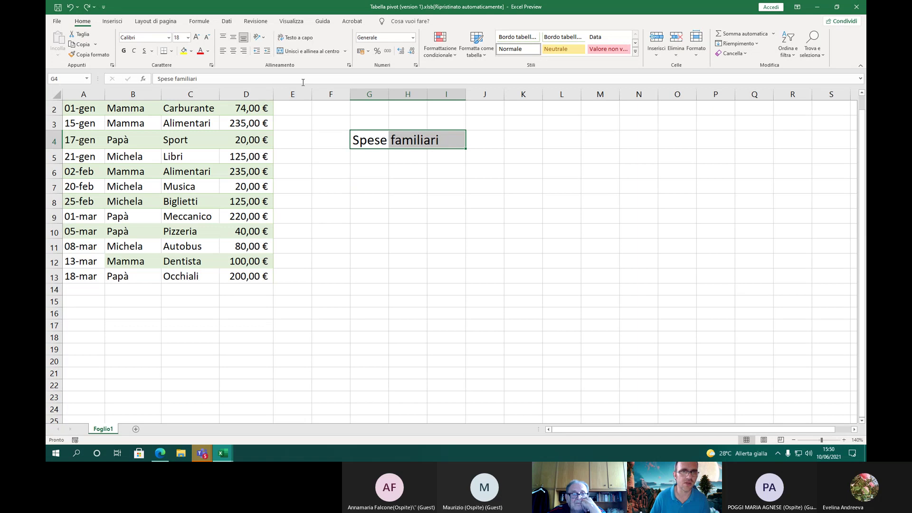
pyautogui.click(306, 54)
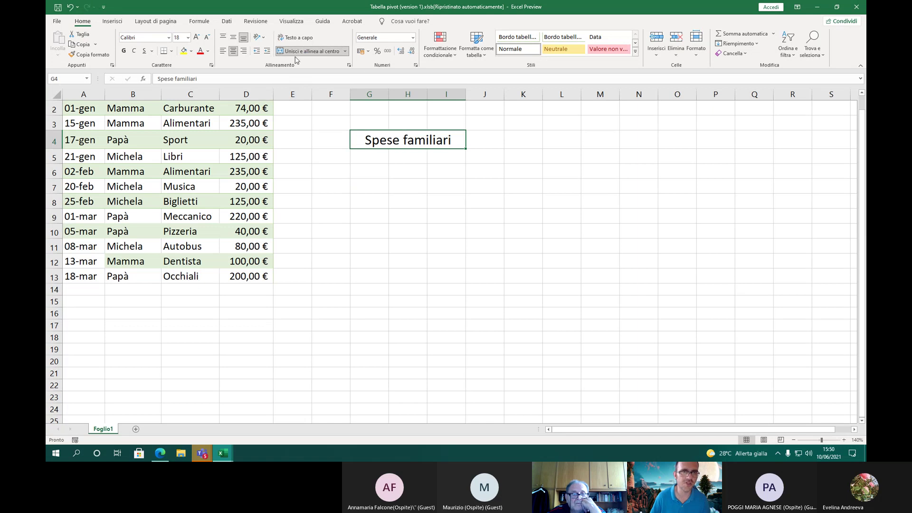
# Try the vertical text orientation (Testo verticale) on the merged cell, undo it, and try text wrapping (Testo a capo)
pyautogui.click(262, 37)
pyautogui.click(274, 74)
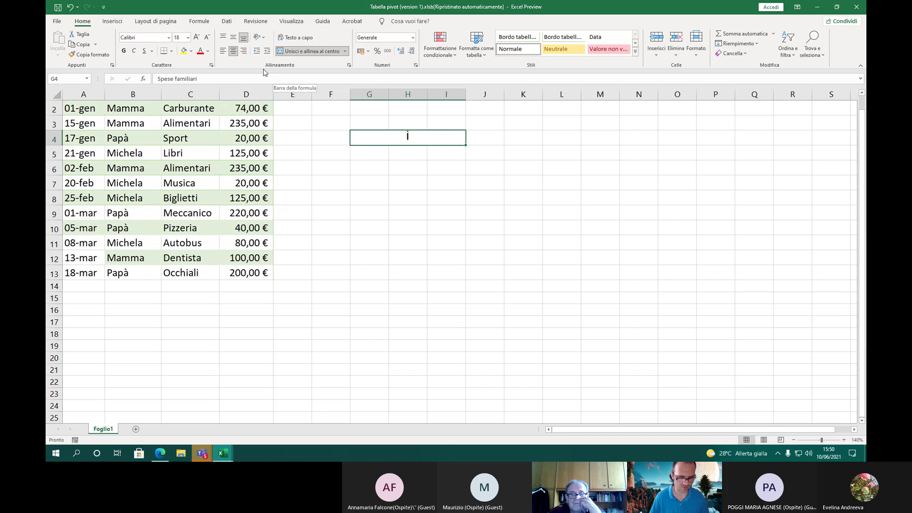
pyautogui.hotkey('ctrl', 'z')
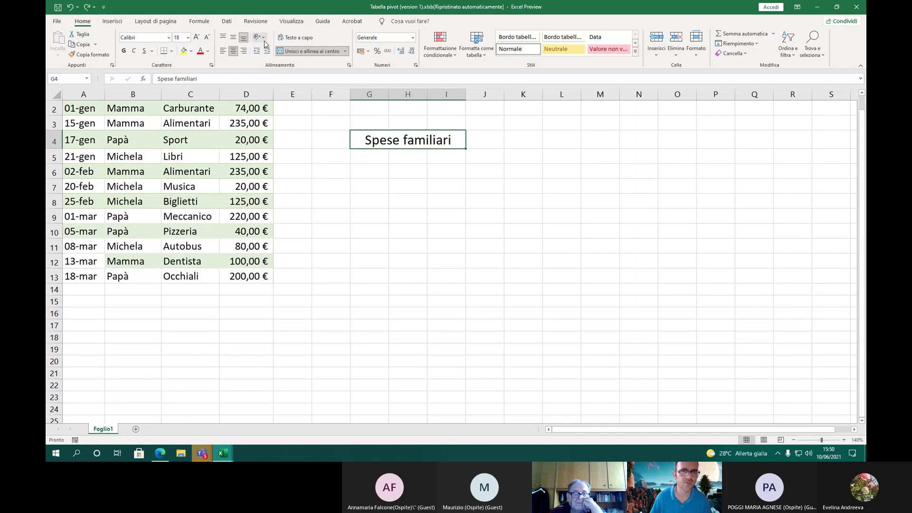
pyautogui.click(365, 122)
pyautogui.press('Down')
pyautogui.click(307, 39)
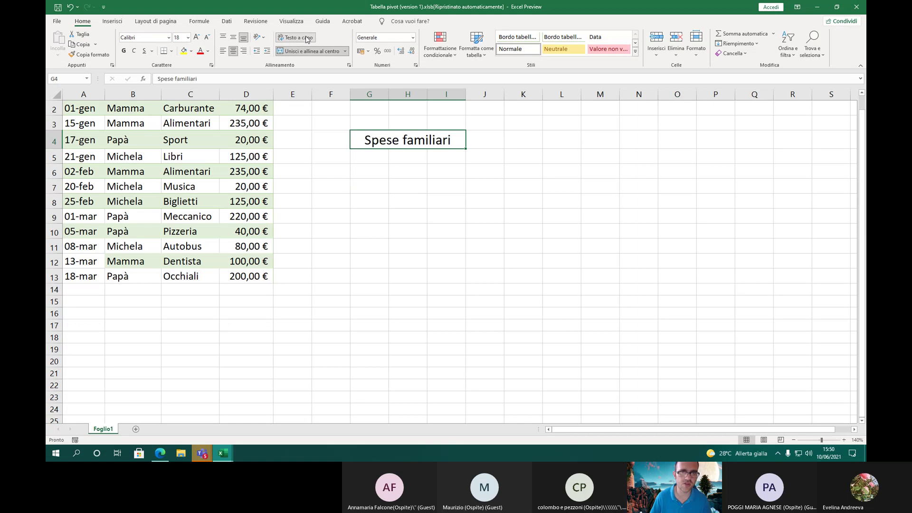
# Angle the "Spese familiari" text clockwise (Angolo in senso orario) and extend its merged, centred cell to G4:I8
pyautogui.click(259, 38)
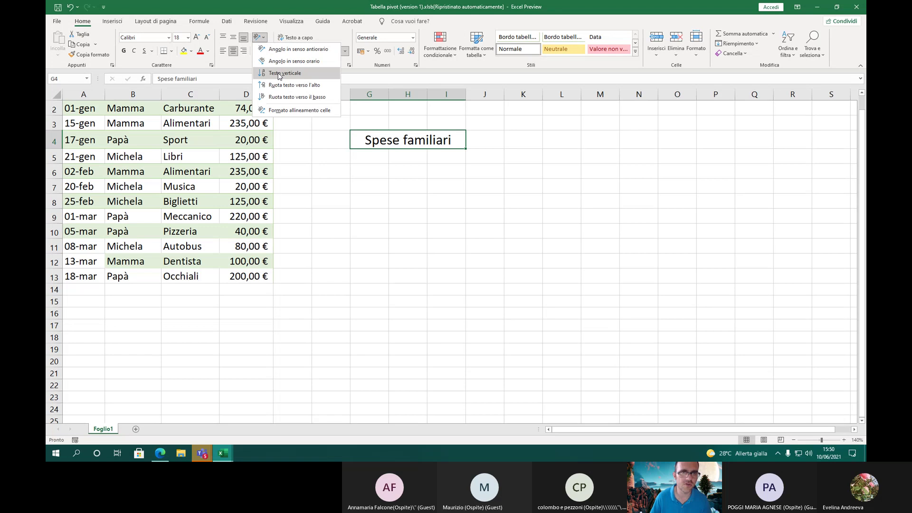
pyautogui.click(279, 62)
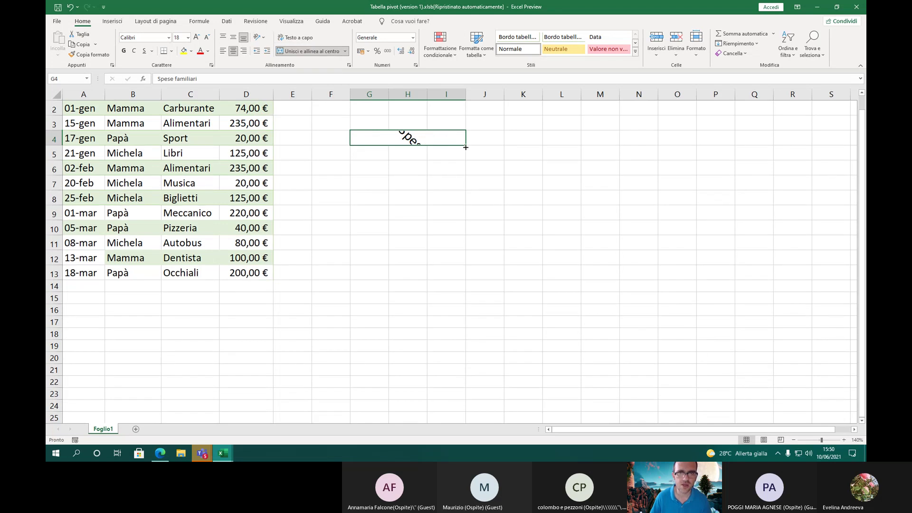
pyautogui.moveTo(465, 148); pyautogui.dragTo(503, 209)
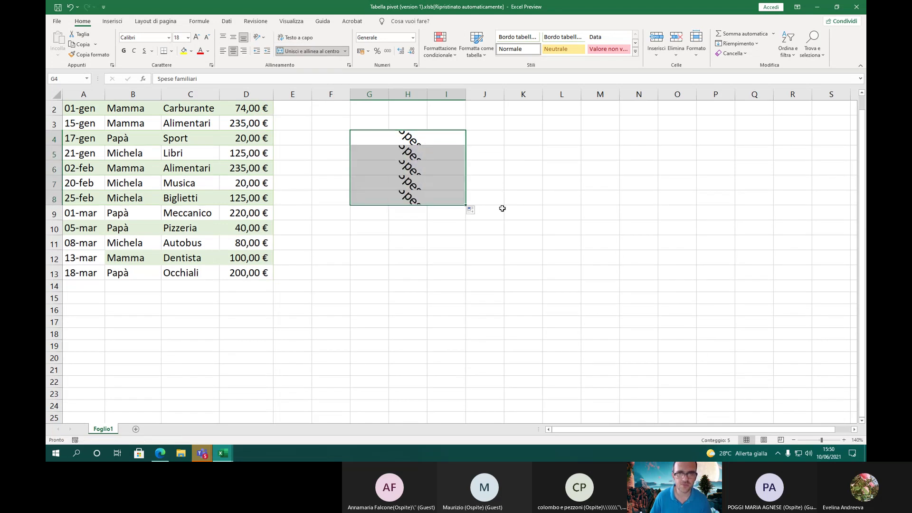
pyautogui.click(309, 51)
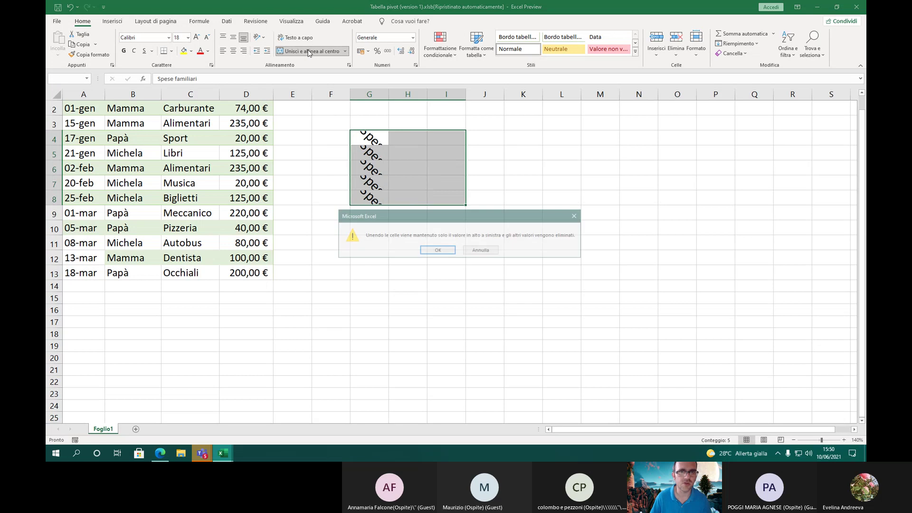
pyautogui.click(437, 251)
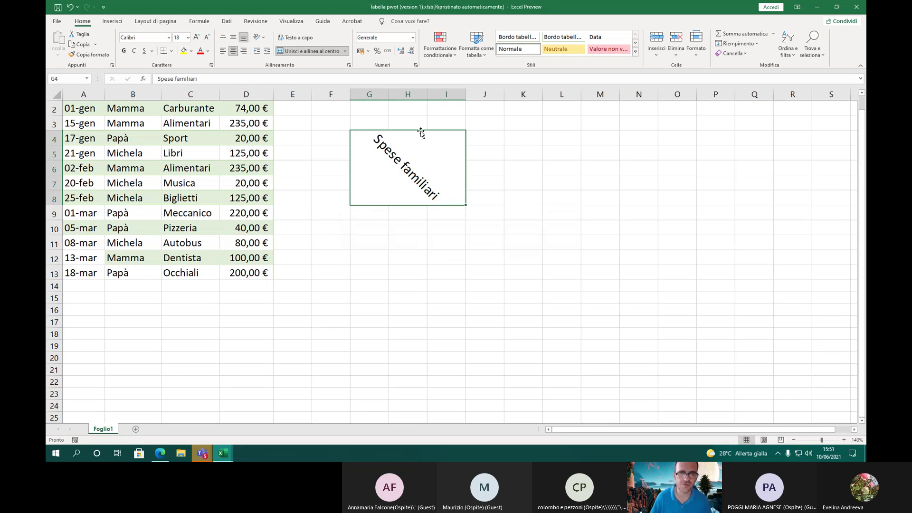
# Try to move the merged "Spese familiari" cell one column over, to F4:H8
pyautogui.moveTo(421, 132); pyautogui.dragTo(376, 139)
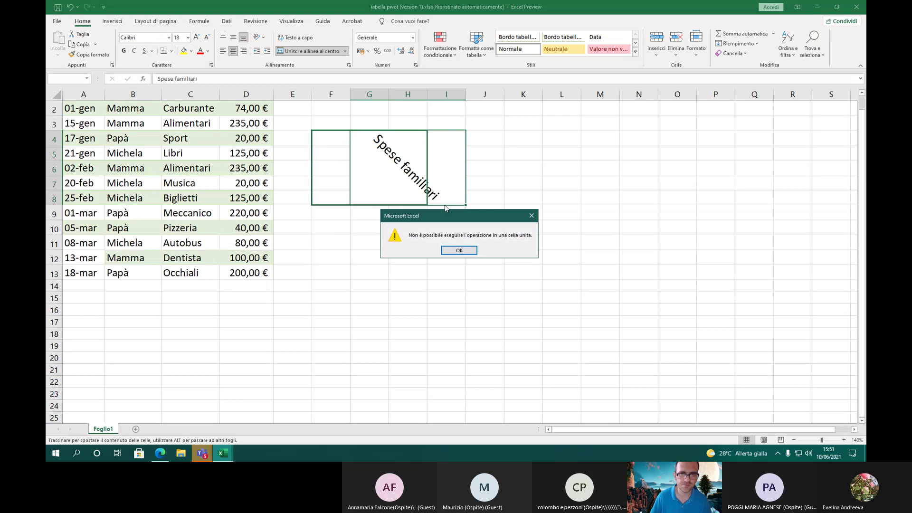
pyautogui.click(459, 250)
pyautogui.click(399, 224)
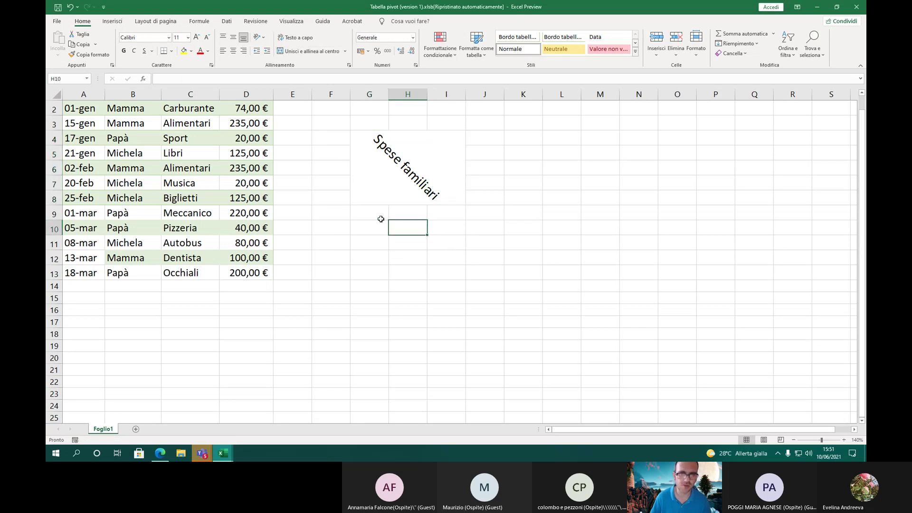
# Angle the text of the merged cell G4:I8 counterclockwise (Angolo in senso antiorario)
pyautogui.click(374, 190)
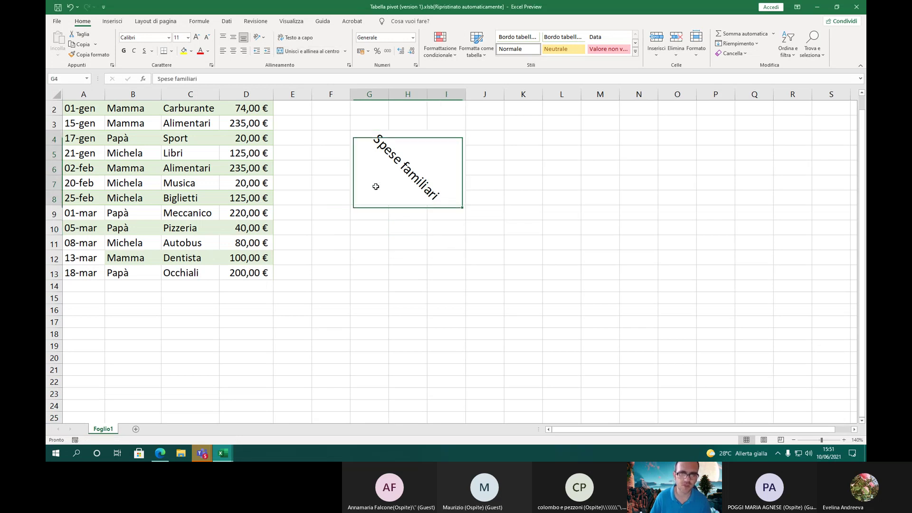
pyautogui.click(265, 41)
pyautogui.click(277, 51)
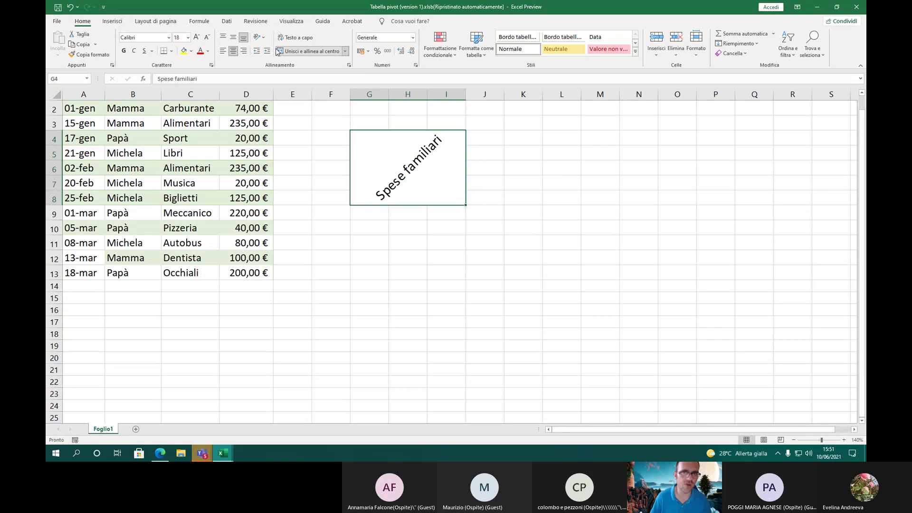
# Try the vertical text orientation (Testo verticale) and unmerging on G4:I8, and undo both changes
pyautogui.click(259, 37)
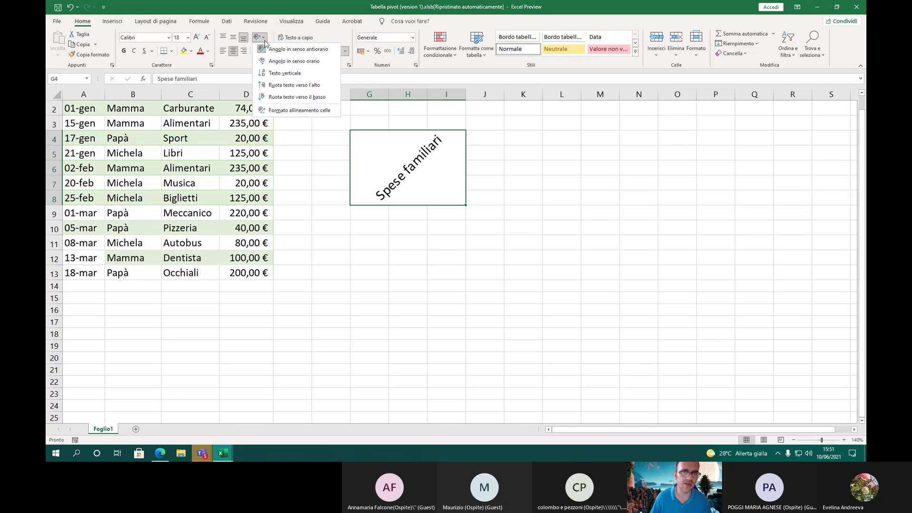
pyautogui.click(274, 74)
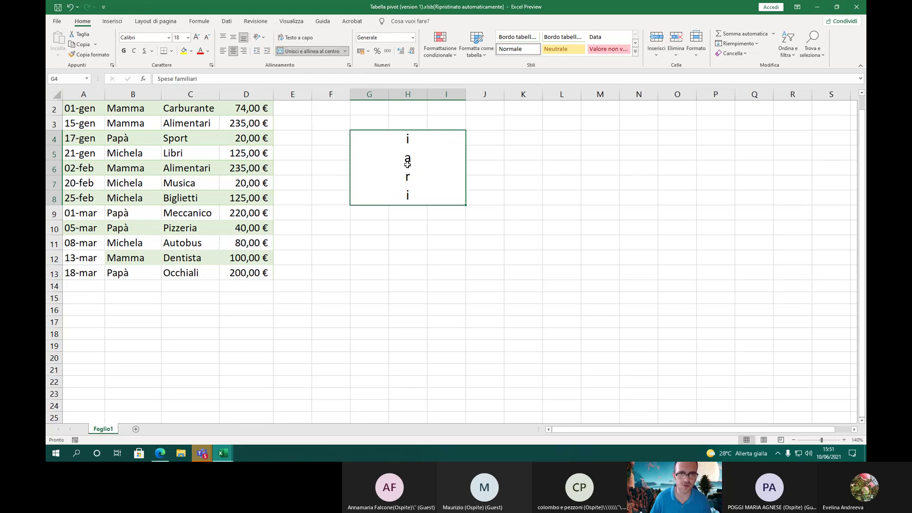
pyautogui.moveTo(407, 164)
pyautogui.mouseDown()
pyautogui.moveTo(409, 264)
pyautogui.moveTo(404, 170)
pyautogui.mouseUp()
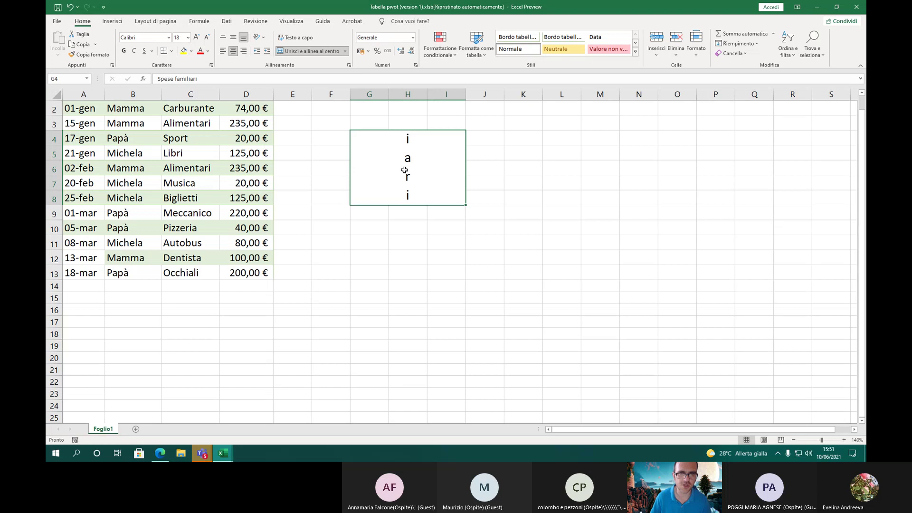
pyautogui.click(305, 51)
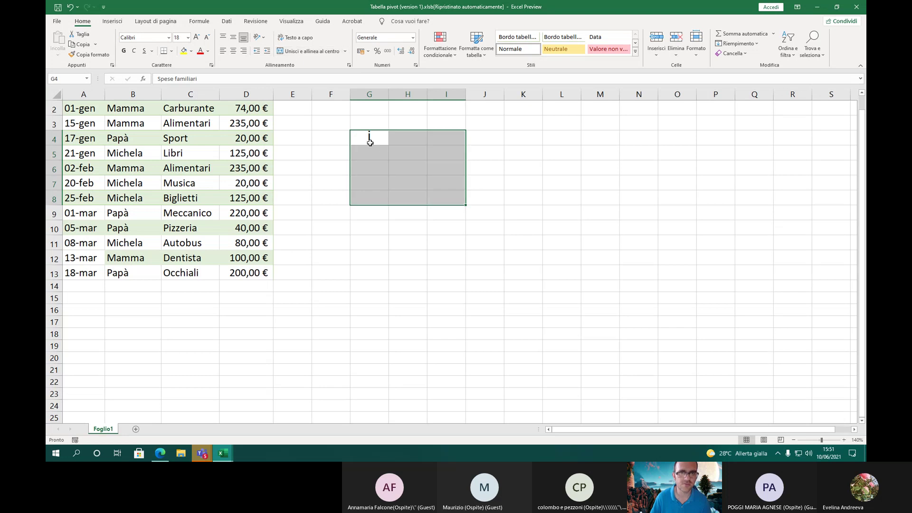
pyautogui.click(70, 8)
pyautogui.click(70, 7)
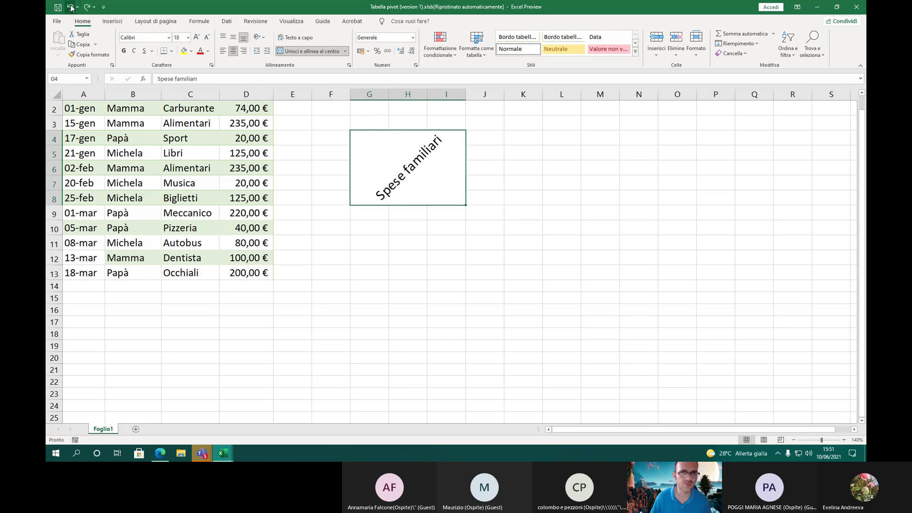
# Rotate the text of the merged cell G4:I8 upward (Ruota testo verso l'alto)
pyautogui.click(260, 37)
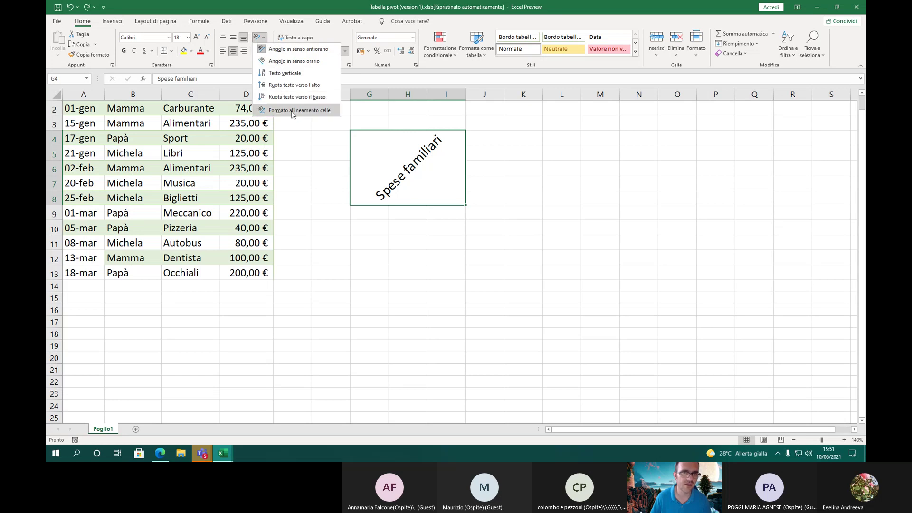
pyautogui.click(300, 85)
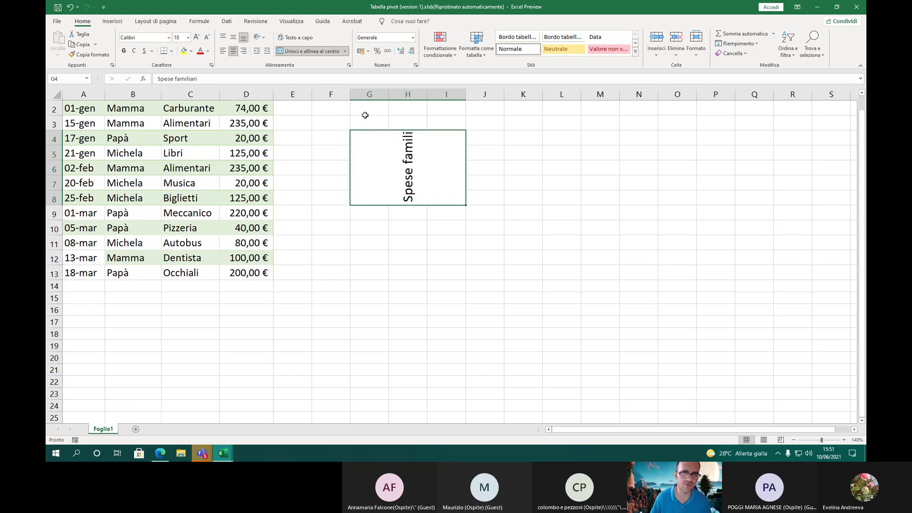
# Set the merged cell's alignment format to shrink to fit (Riduci e adatta) with the text oriented at -30 degrees
pyautogui.click(260, 42)
pyautogui.click(268, 117)
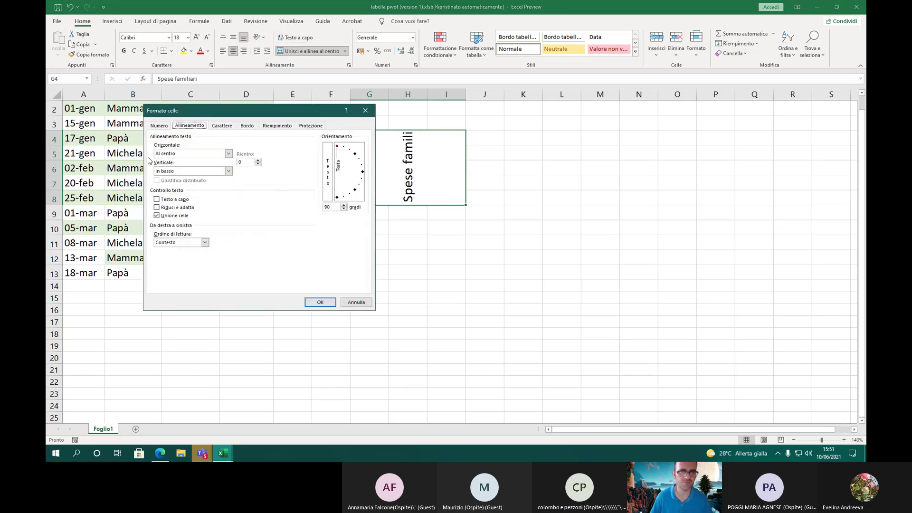
pyautogui.click(157, 208)
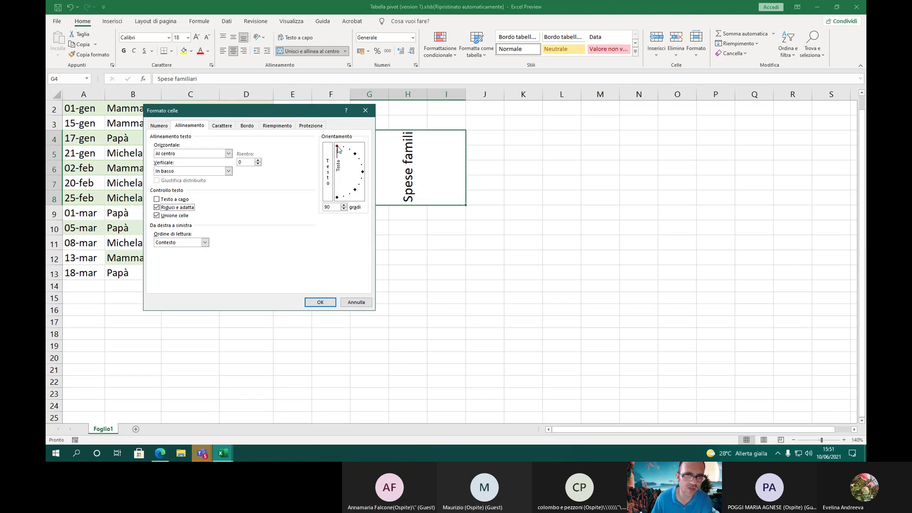
pyautogui.moveTo(338, 148); pyautogui.dragTo(367, 192)
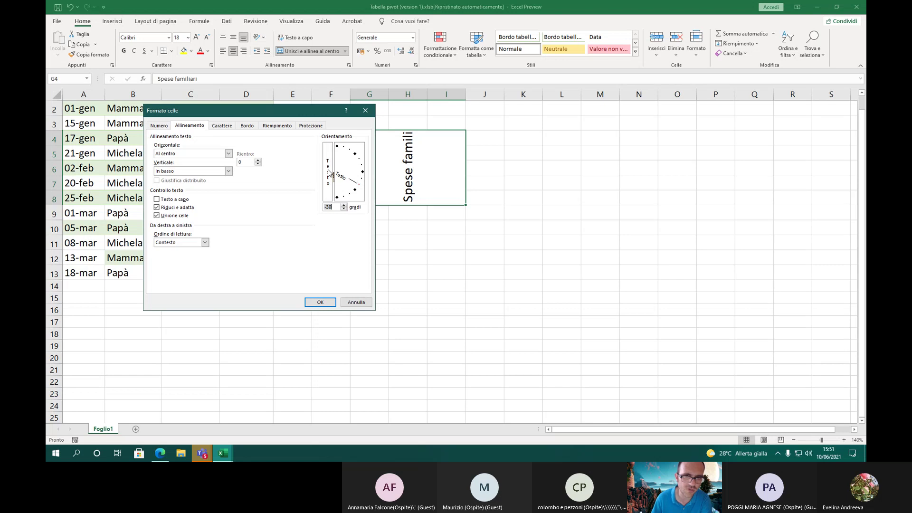
pyautogui.doubleClick(332, 207)
pyautogui.click(319, 303)
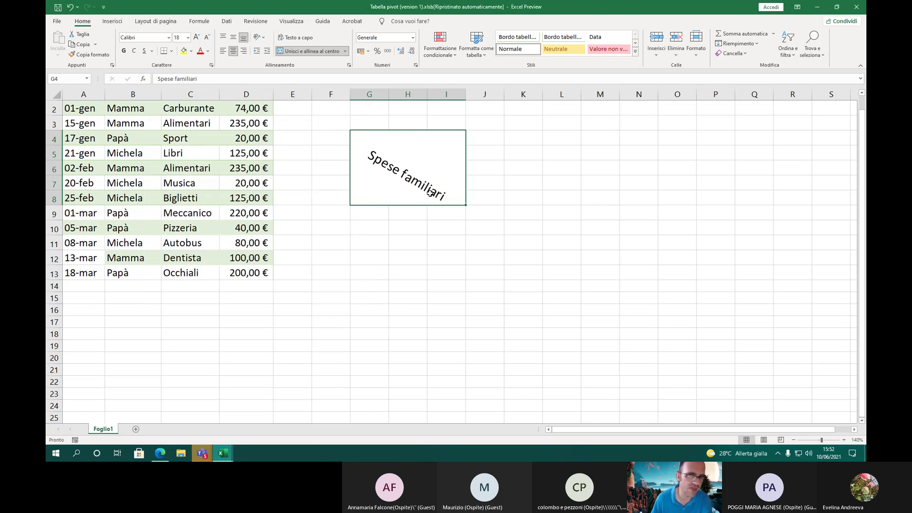
# Apply the Neutrale cell style to the merged "Spese familiari" cell and enlarge its font size to 22
pyautogui.click(563, 49)
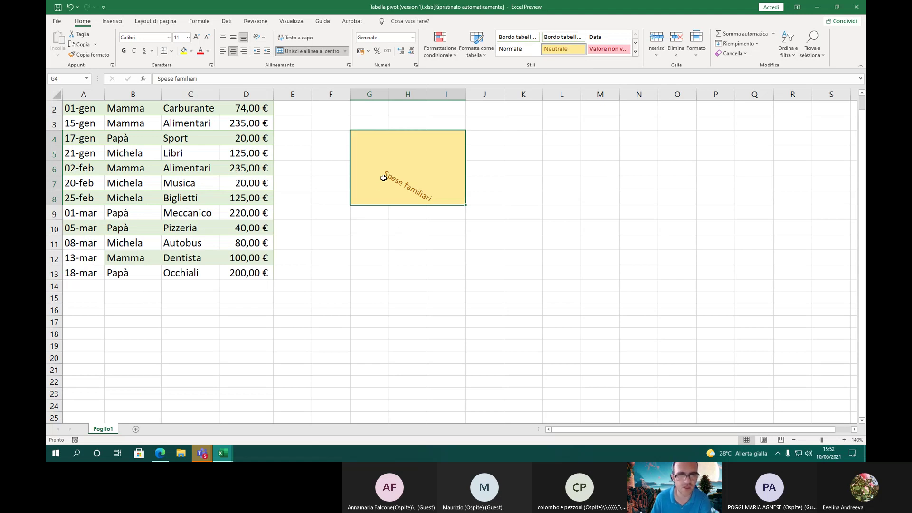
pyautogui.click(197, 38)
pyautogui.click(197, 38)
pyautogui.click(197, 38)
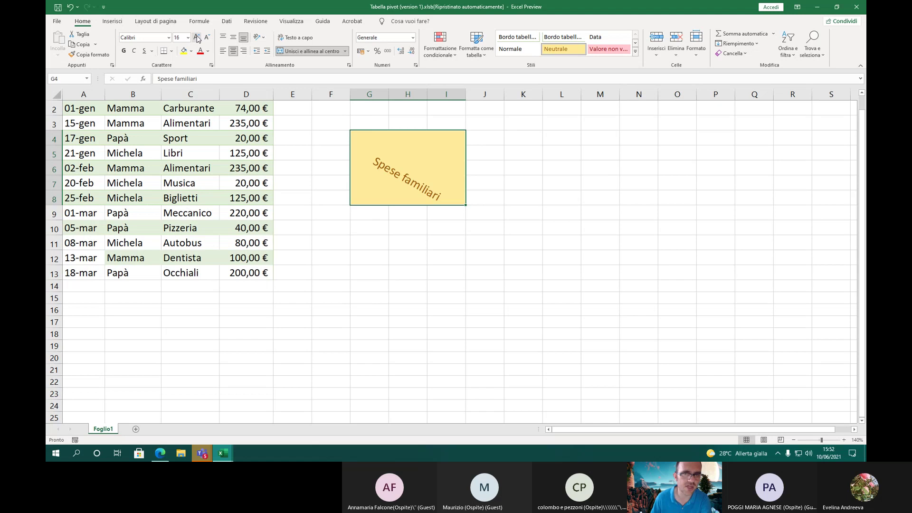
pyautogui.click(197, 38)
pyautogui.click(197, 38)
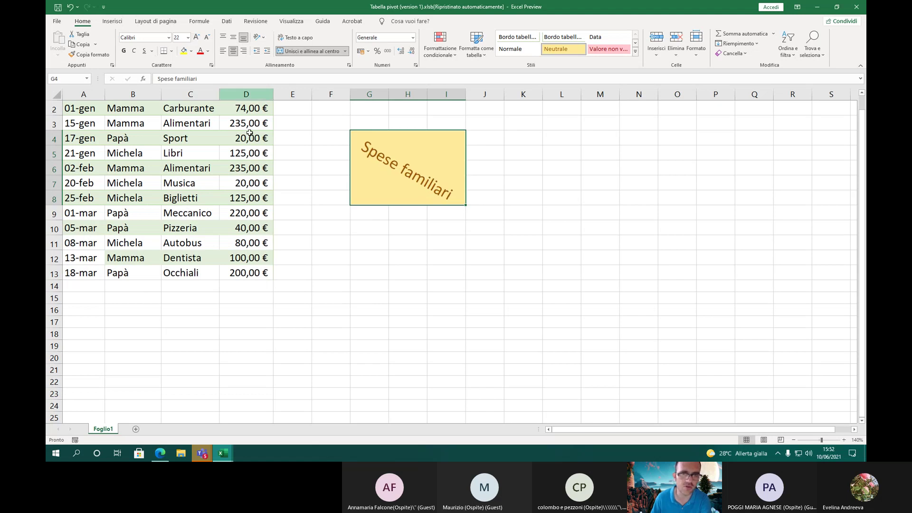
pyautogui.click(308, 168)
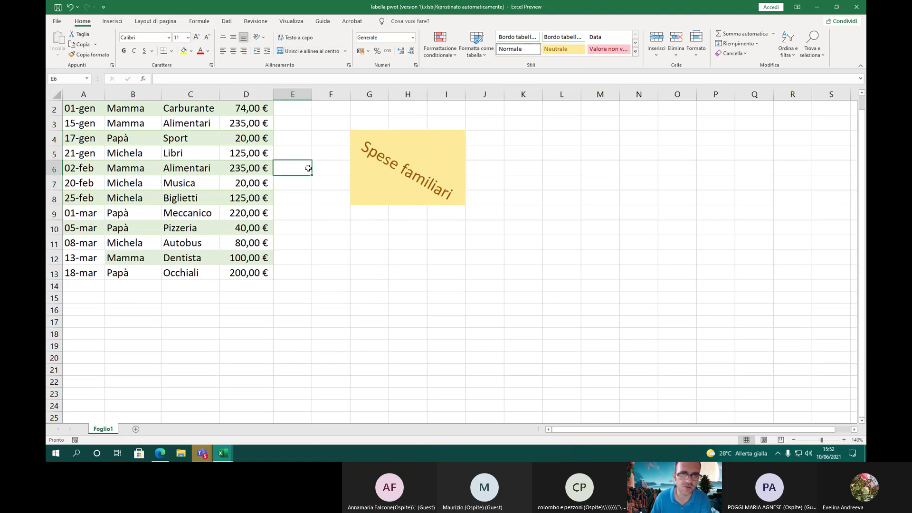
# Unmerge the yellow "Spese familiari" block G4:I8 and select individual cells H7 and G4 within it
pyautogui.click(375, 172)
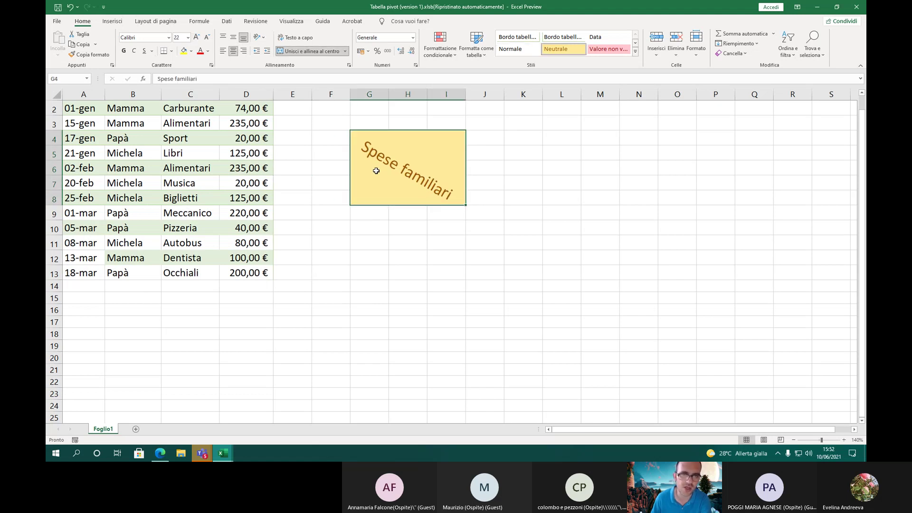
pyautogui.click(309, 50)
pyautogui.click(404, 184)
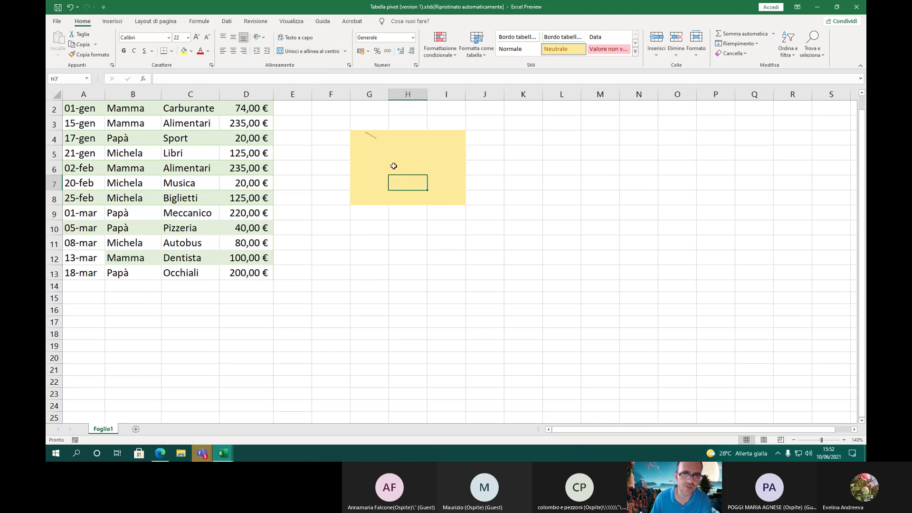
pyautogui.click(373, 138)
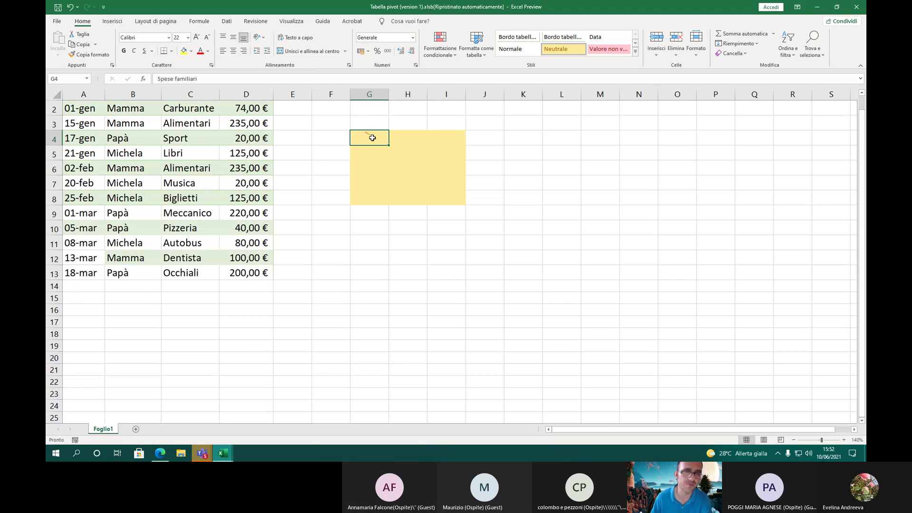
# Undo the unmerging of G4:I8, redo it, and select cell G4
pyautogui.moveTo(372, 137); pyautogui.dragTo(456, 196)
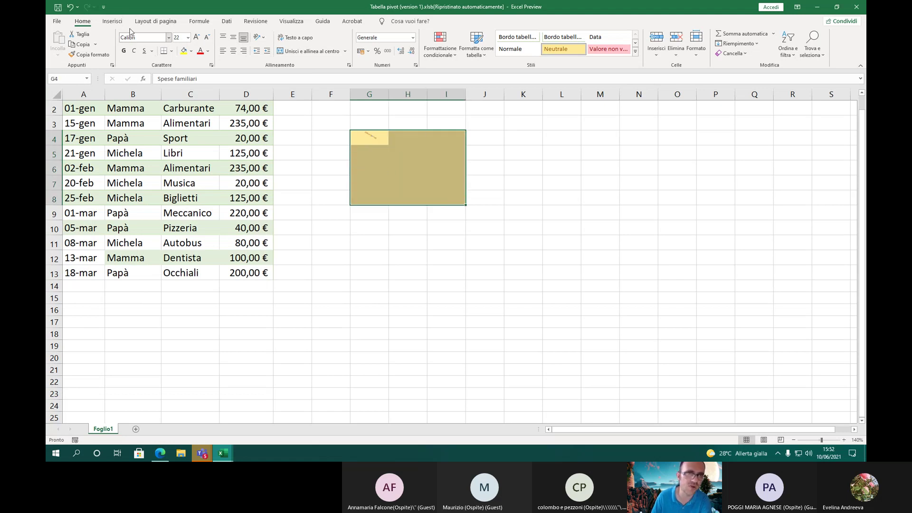
pyautogui.click(71, 6)
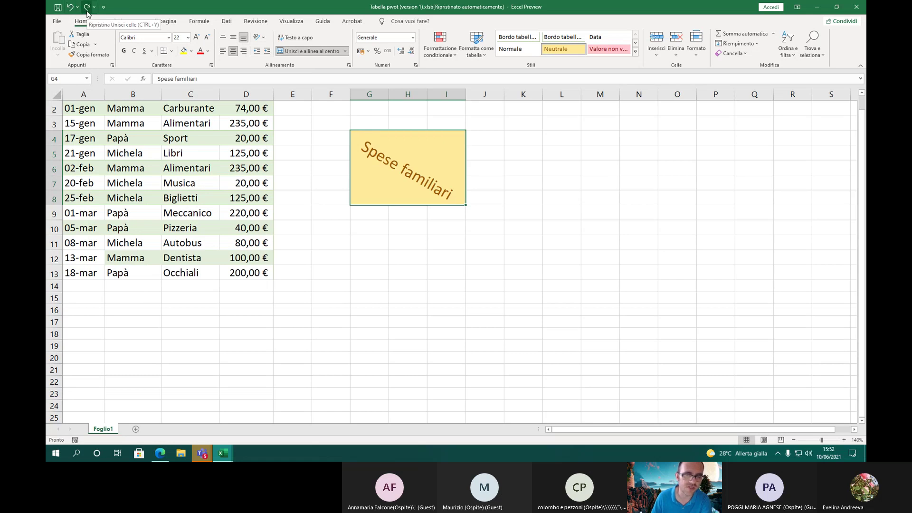
pyautogui.click(87, 8)
pyautogui.click(365, 138)
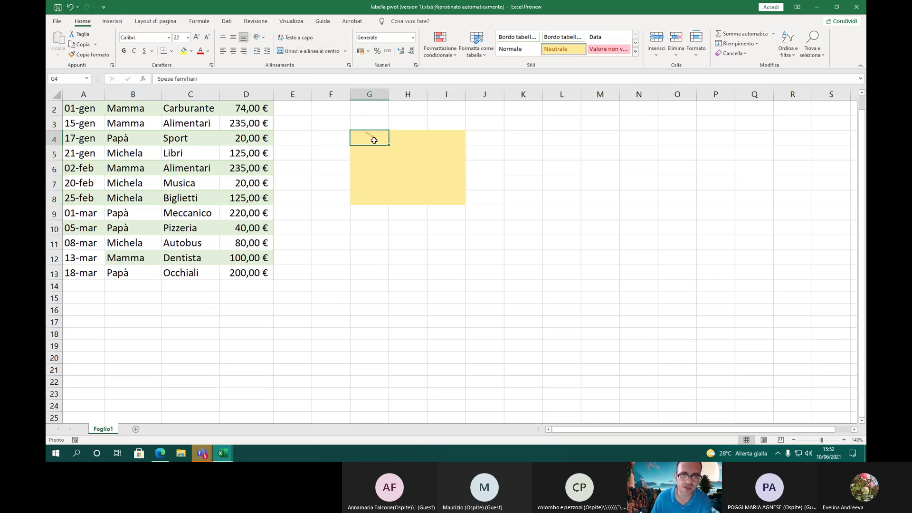
# Reset the yellow "Spese familiari" block G4:I8 to the Normale cell style
pyautogui.click(401, 137)
pyautogui.moveTo(402, 137); pyautogui.dragTo(446, 197)
pyautogui.moveTo(369, 135); pyautogui.dragTo(443, 199)
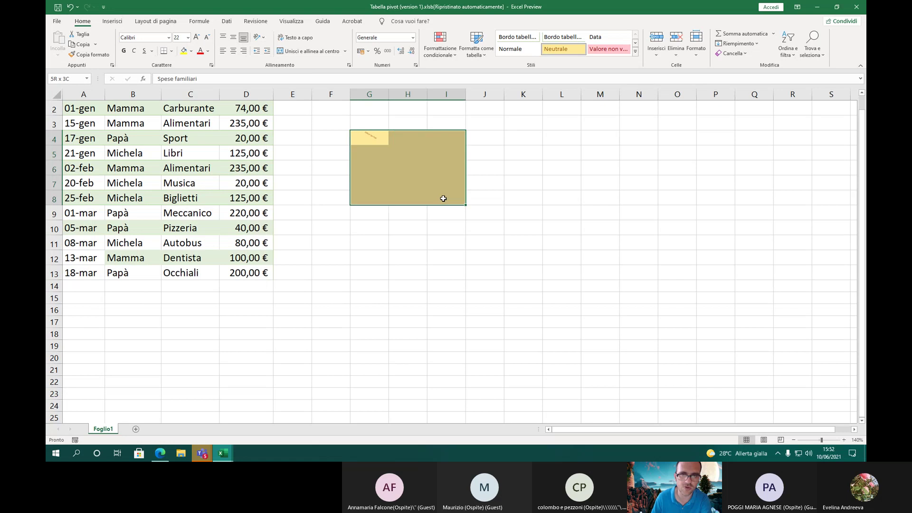
pyautogui.click(517, 49)
pyautogui.click(377, 138)
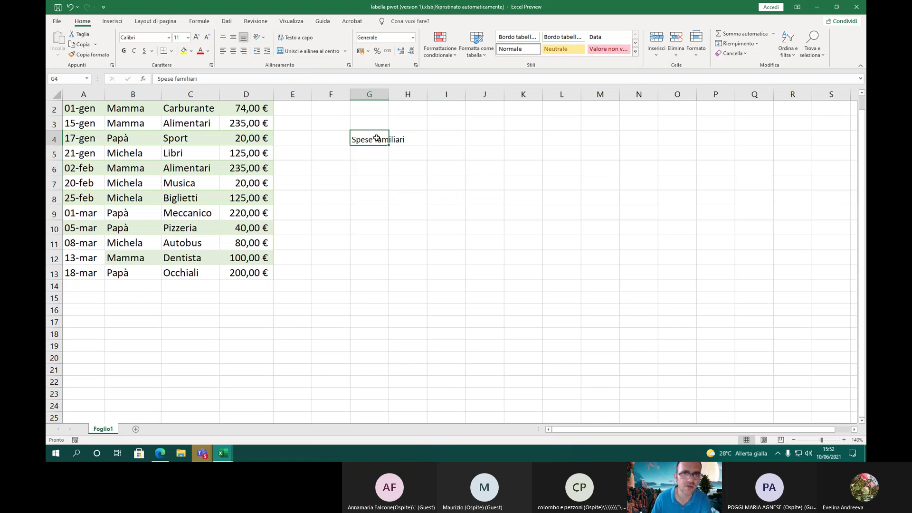
# Set the alignment format of the "Spese familiari" cell G4 to shrink to fit (Riduci e adatta)
pyautogui.rightClick(377, 139)
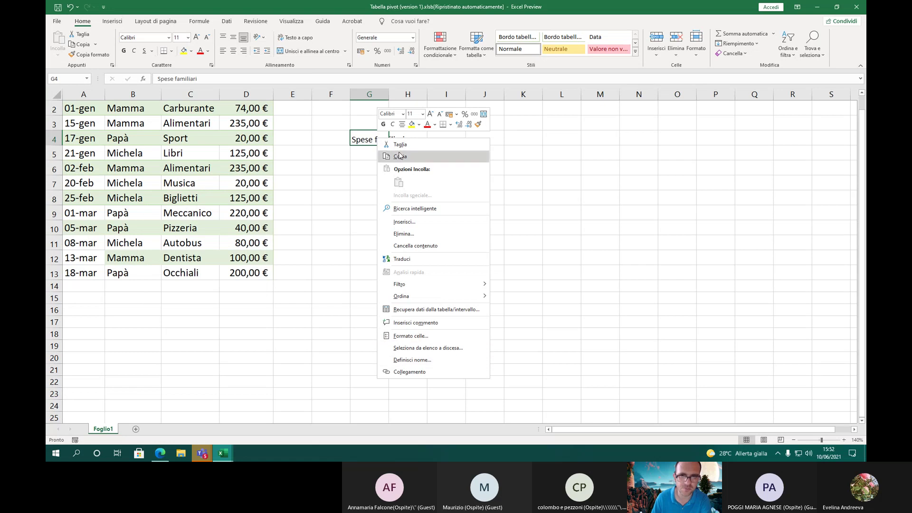
pyautogui.click(363, 136)
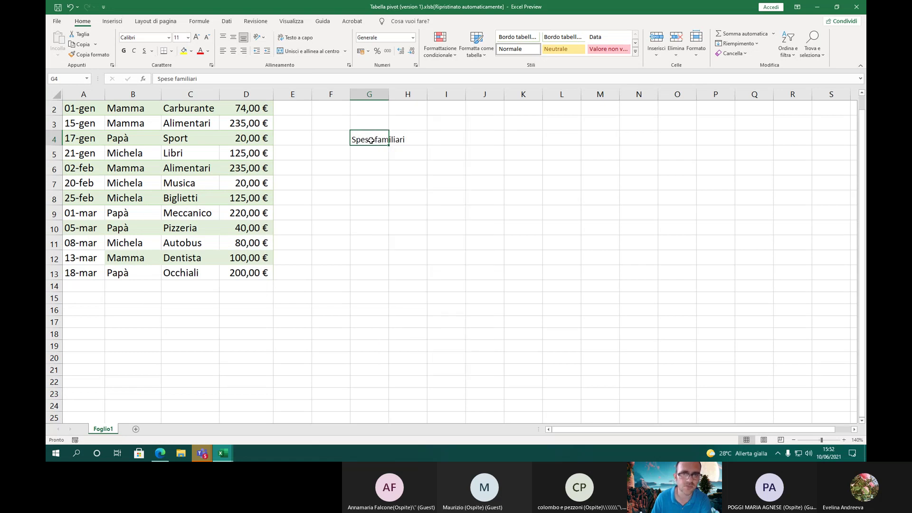
pyautogui.click(264, 38)
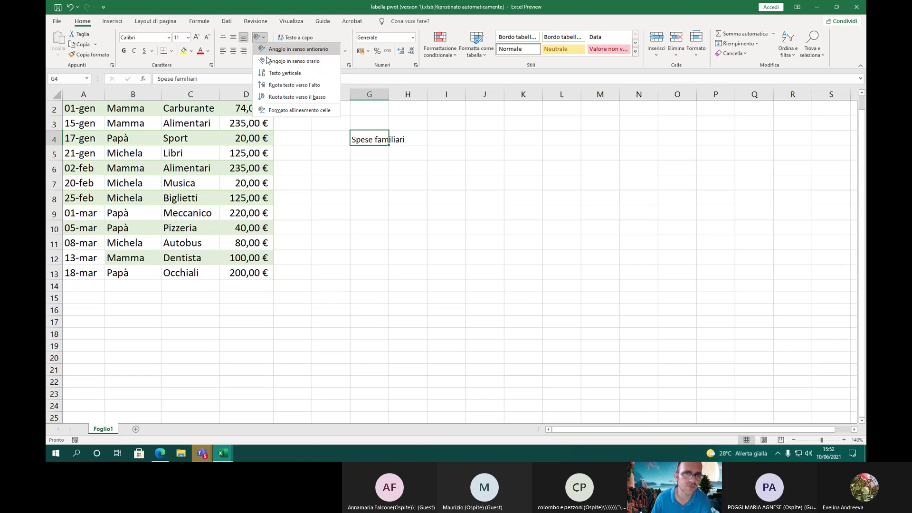
pyautogui.click(299, 110)
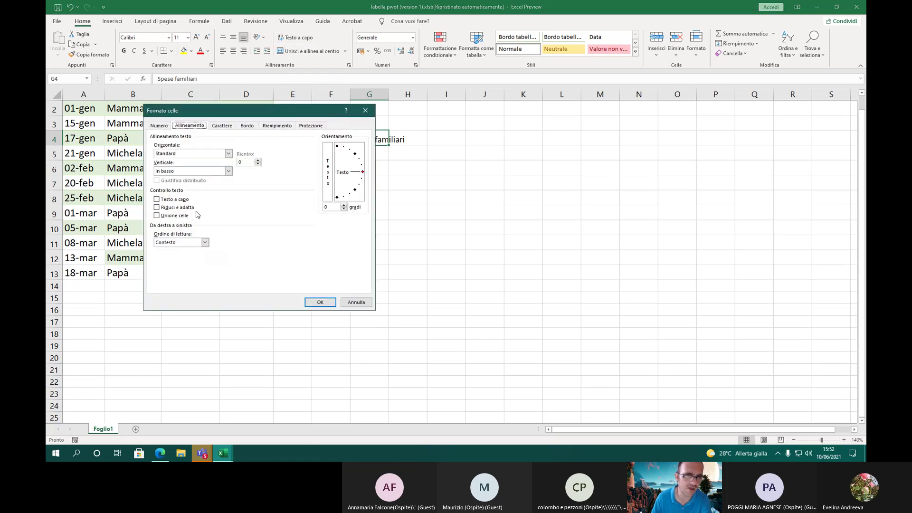
pyautogui.click(181, 209)
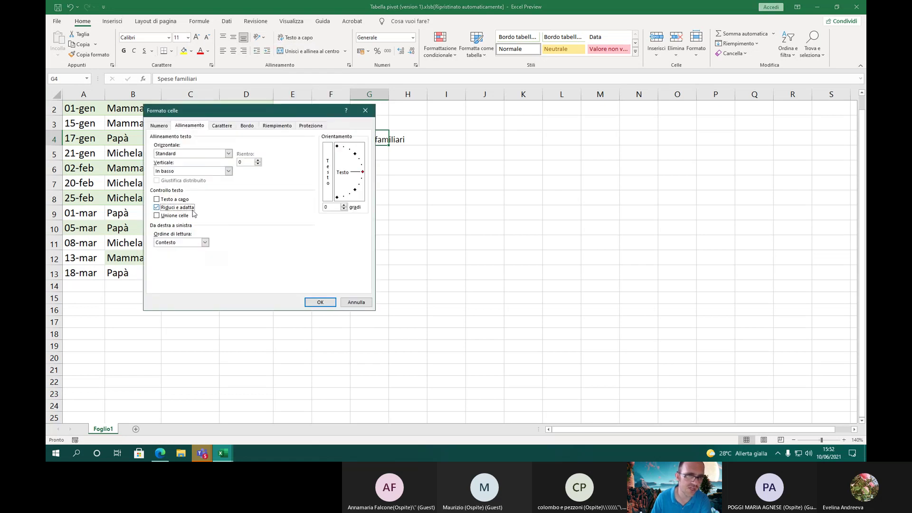
pyautogui.click(318, 302)
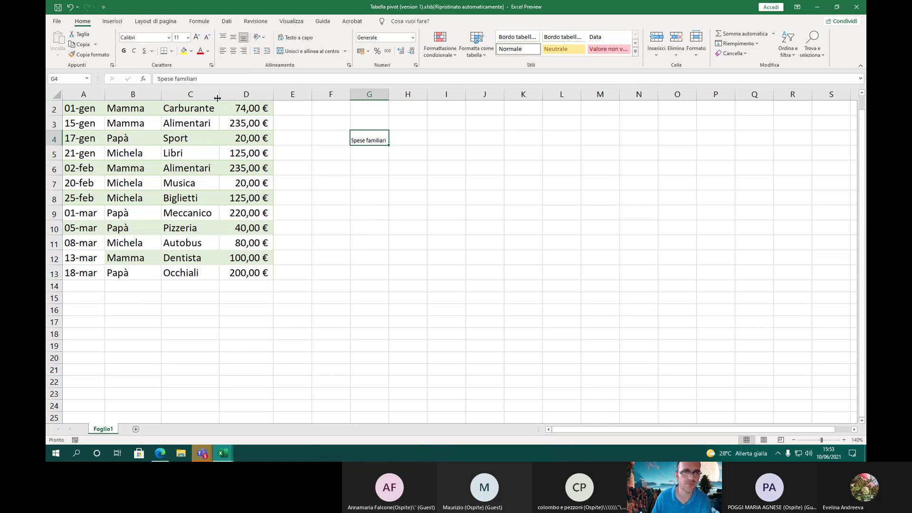
# Turn off the shrink to fit option (Riduci e adatta) for cell G4
pyautogui.click(372, 126)
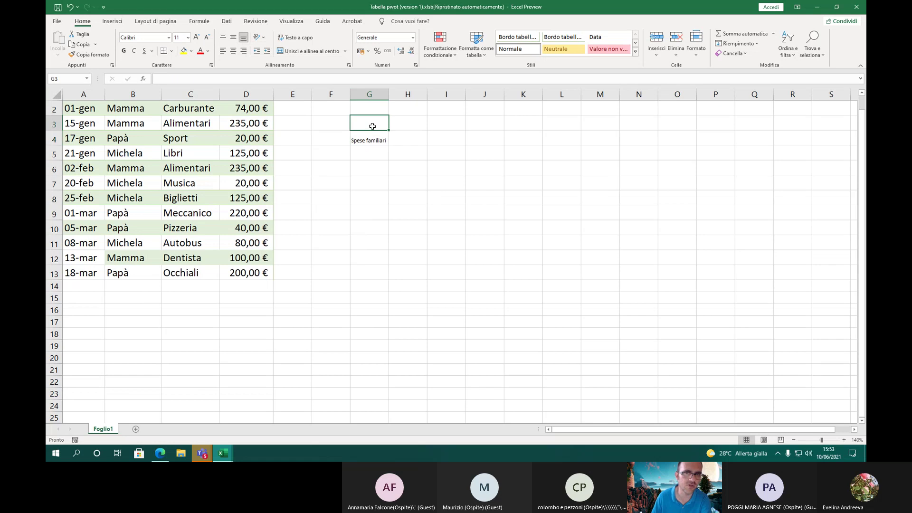
pyautogui.click(373, 135)
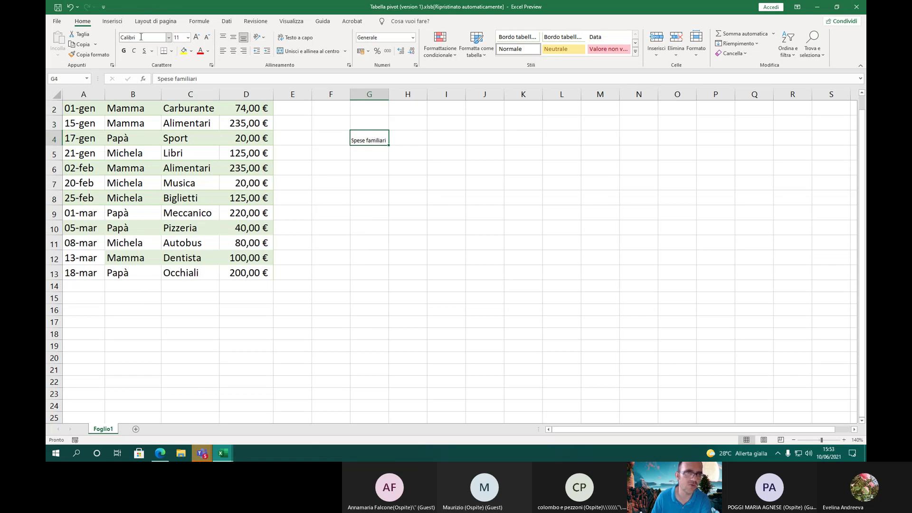
pyautogui.click(383, 155)
pyautogui.click(371, 138)
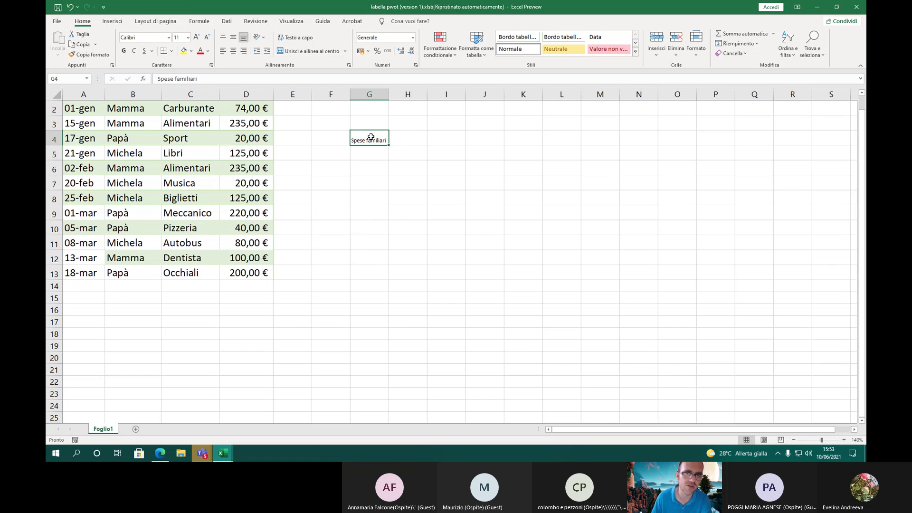
pyautogui.rightClick(371, 139)
pyautogui.click(360, 139)
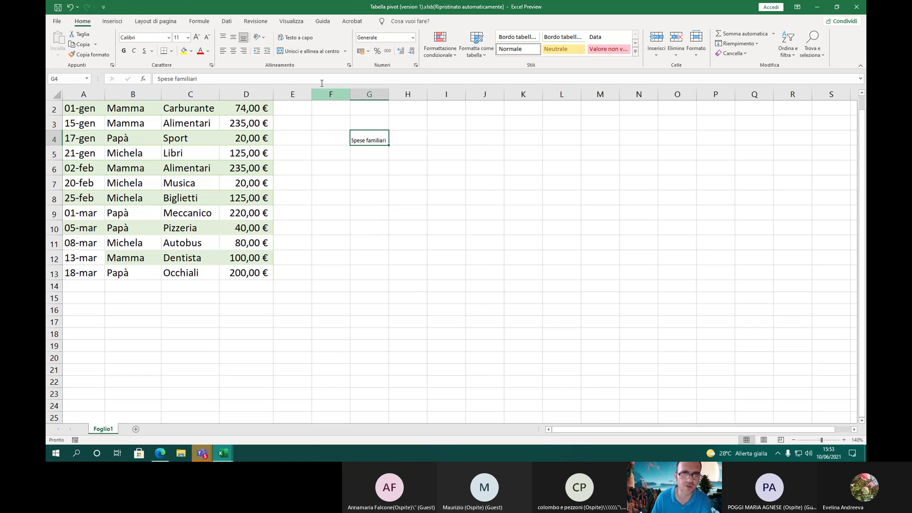
pyautogui.click(264, 37)
pyautogui.click(285, 111)
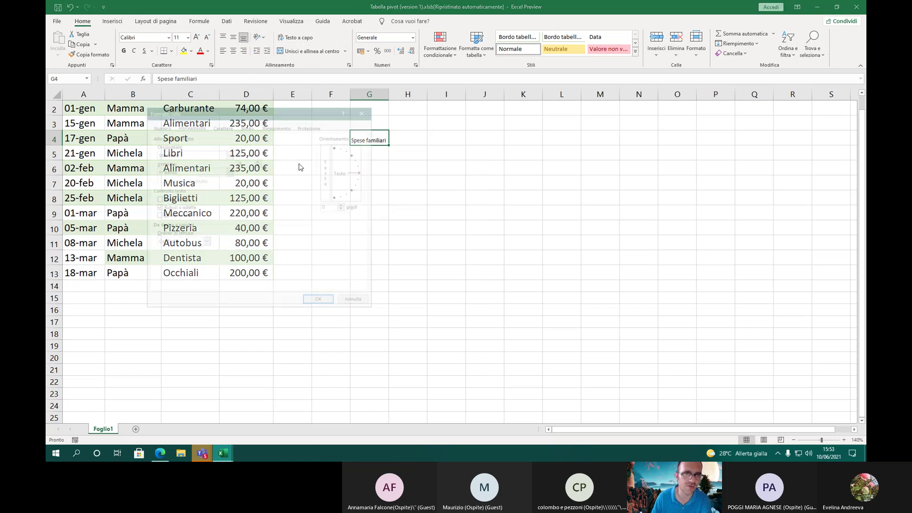
pyautogui.click(178, 207)
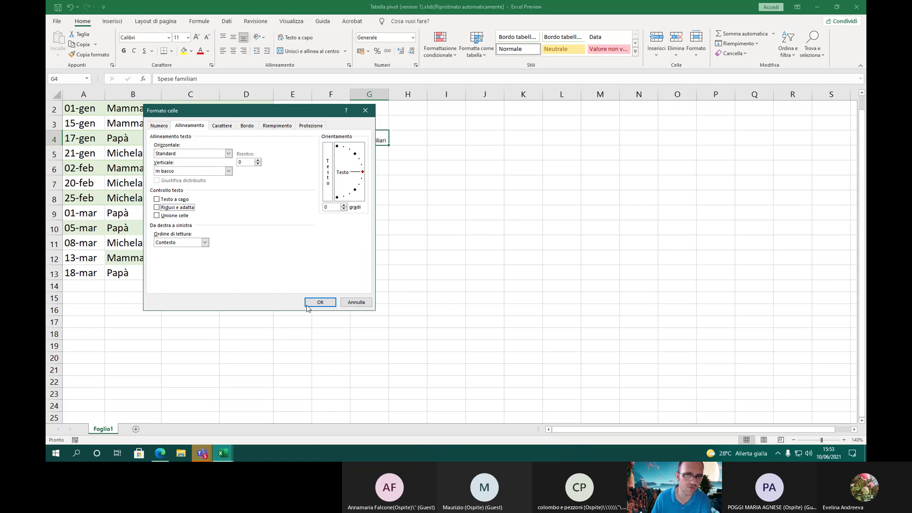
pyautogui.click(321, 302)
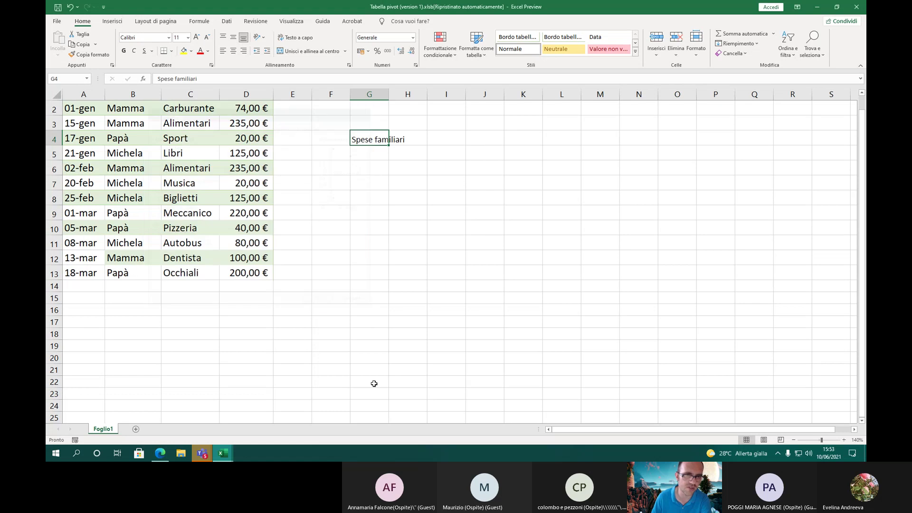
# Delete the "Spese familiari" text from cell G4
pyautogui.moveTo(380, 138); pyautogui.dragTo(418, 139)
pyautogui.click(379, 152)
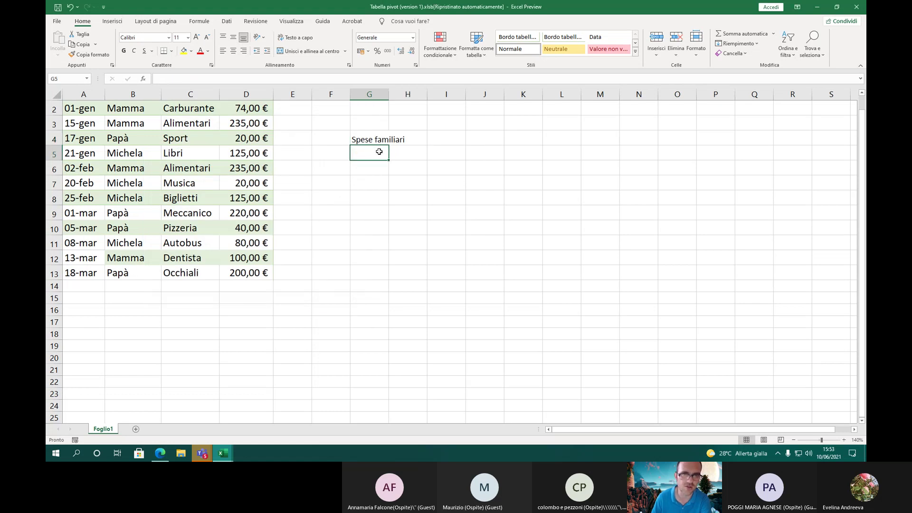
pyautogui.click(370, 137)
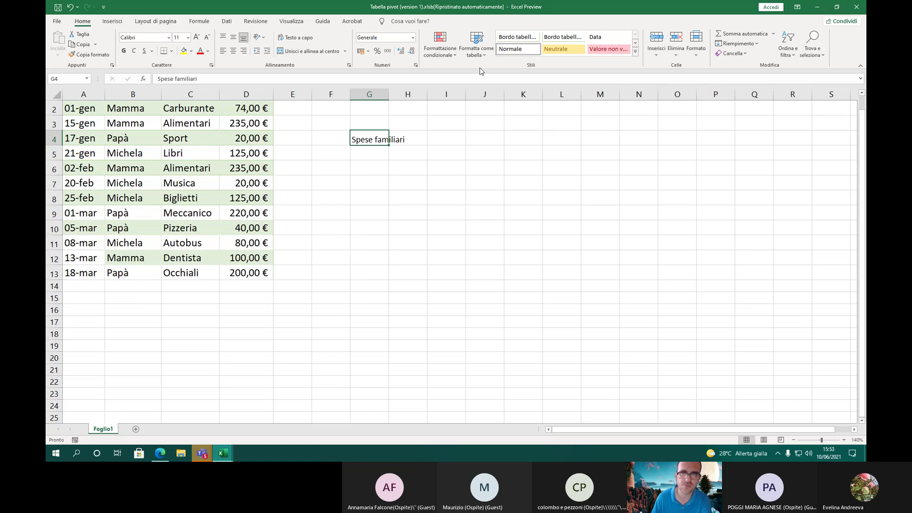
pyautogui.click(487, 55)
pyautogui.click(487, 54)
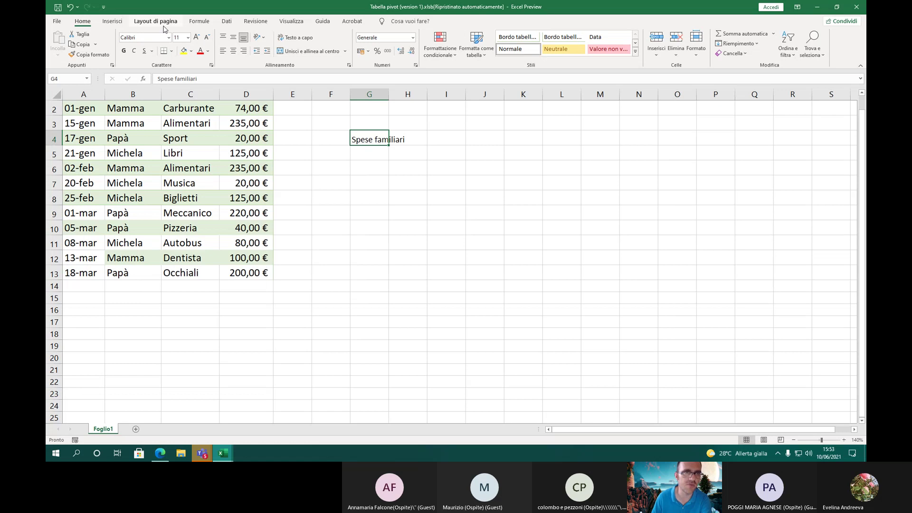
pyautogui.scroll(-2, 116, 230)
pyautogui.scroll(3, 115, 232)
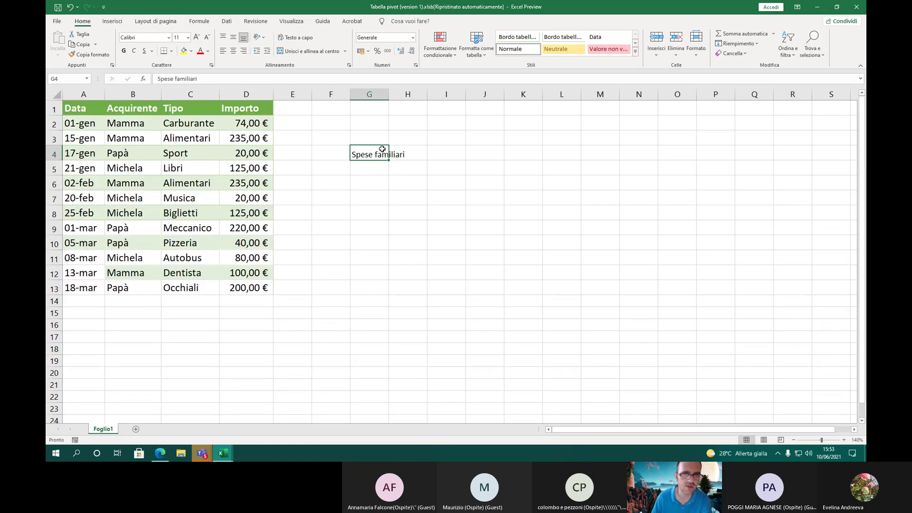
pyautogui.press('Delete')
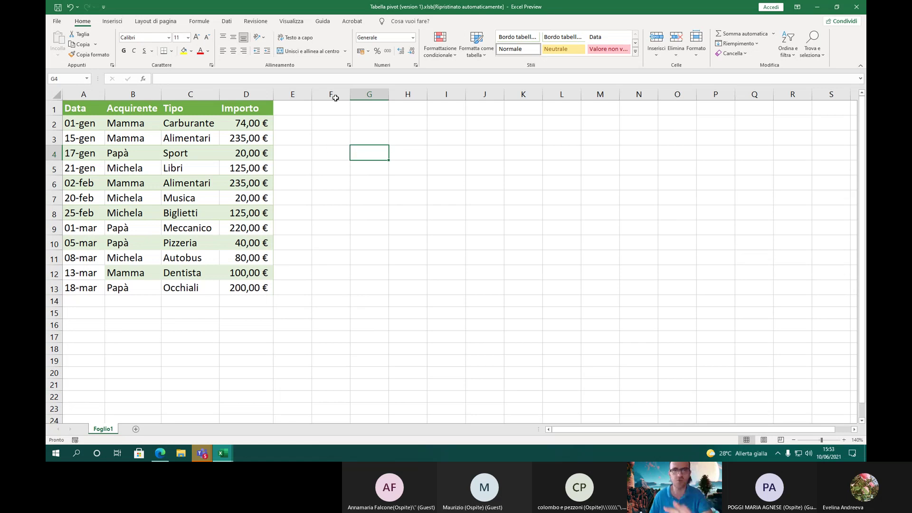
pyautogui.click(261, 38)
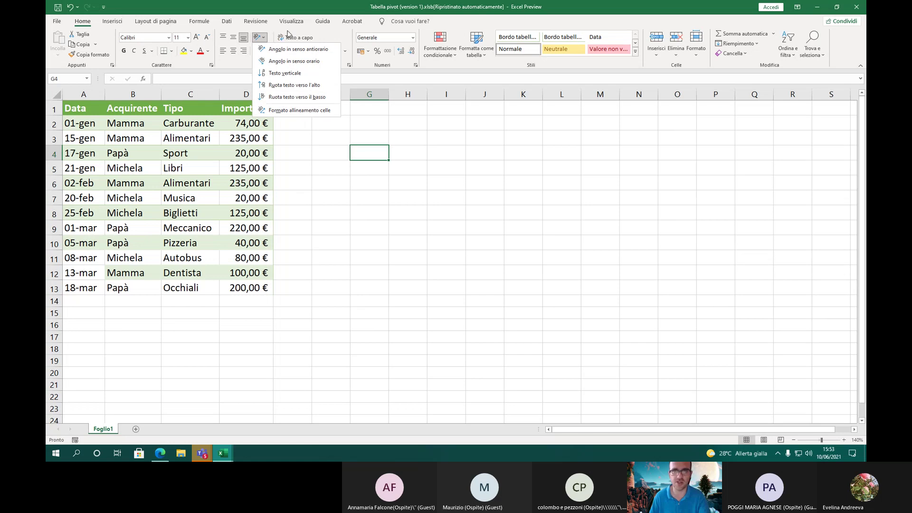
pyautogui.click(261, 38)
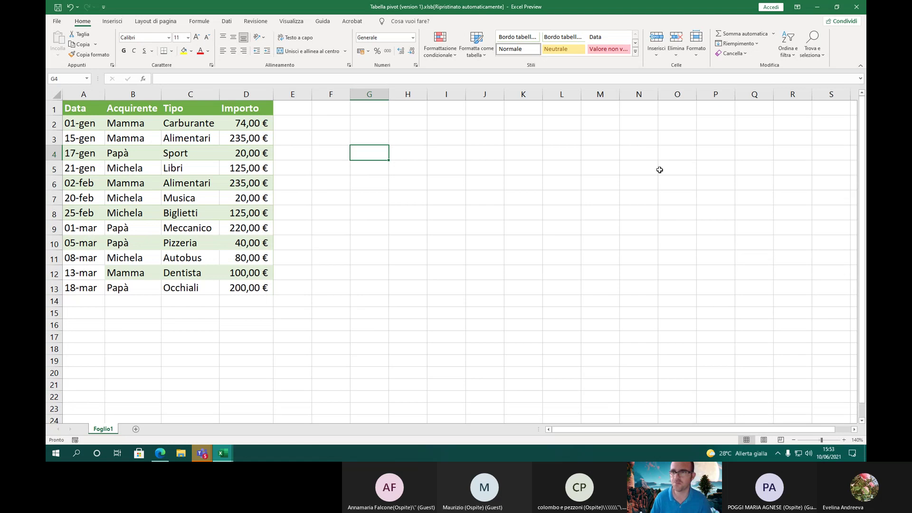
pyautogui.click(661, 58)
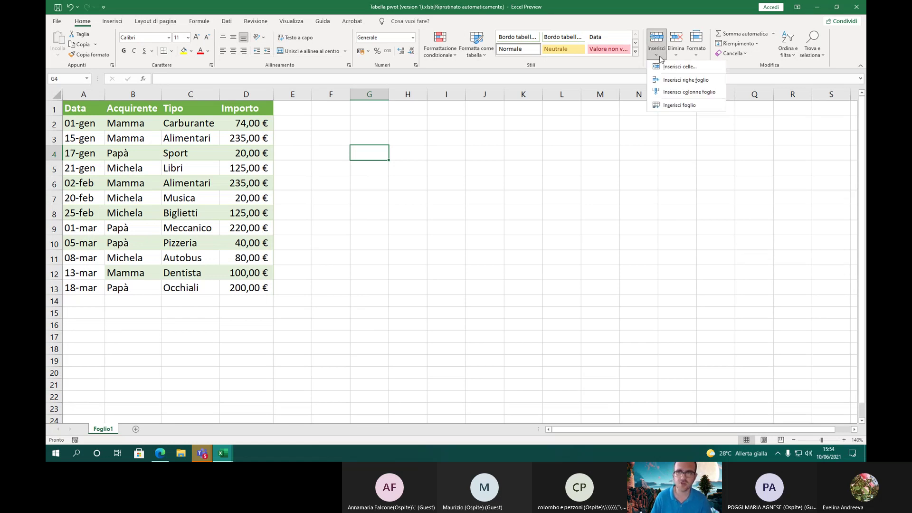
pyautogui.click(661, 58)
# Insert a new sheet row above the 17-gen expense in row 4 of the table
pyautogui.click(74, 154)
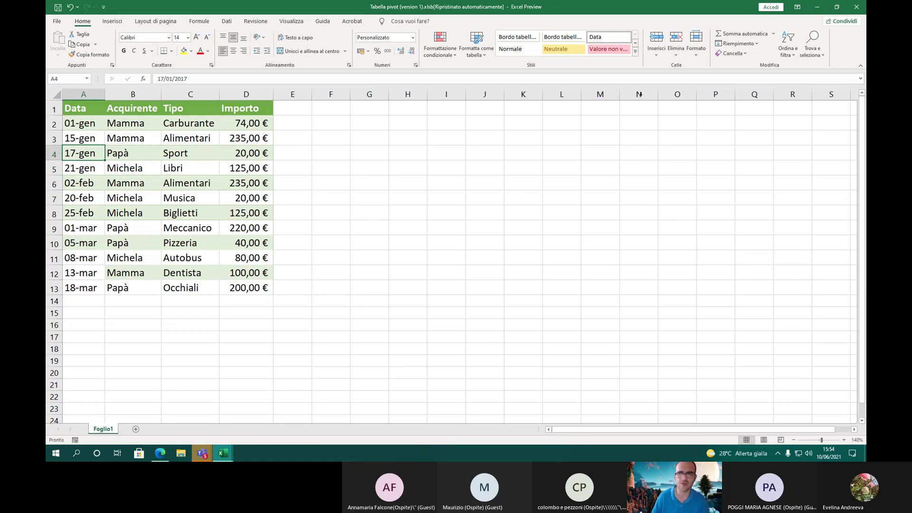
pyautogui.click(655, 56)
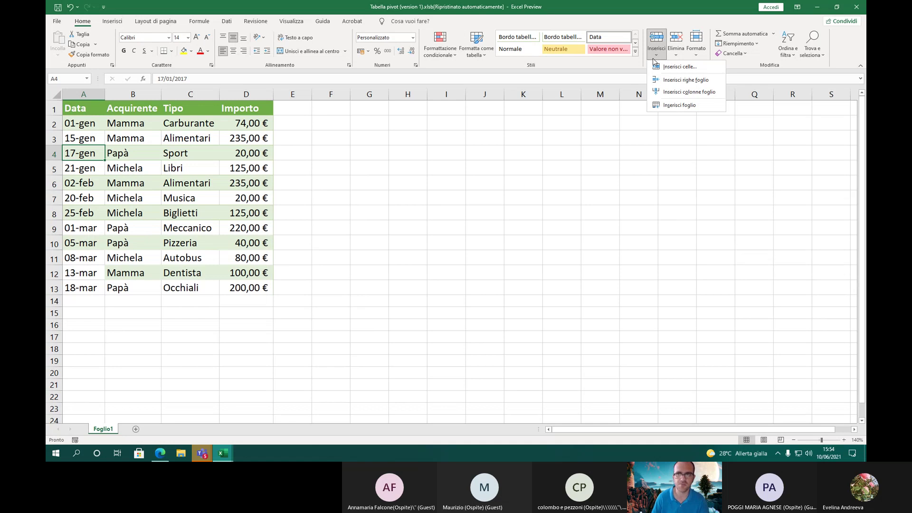
pyautogui.click(680, 81)
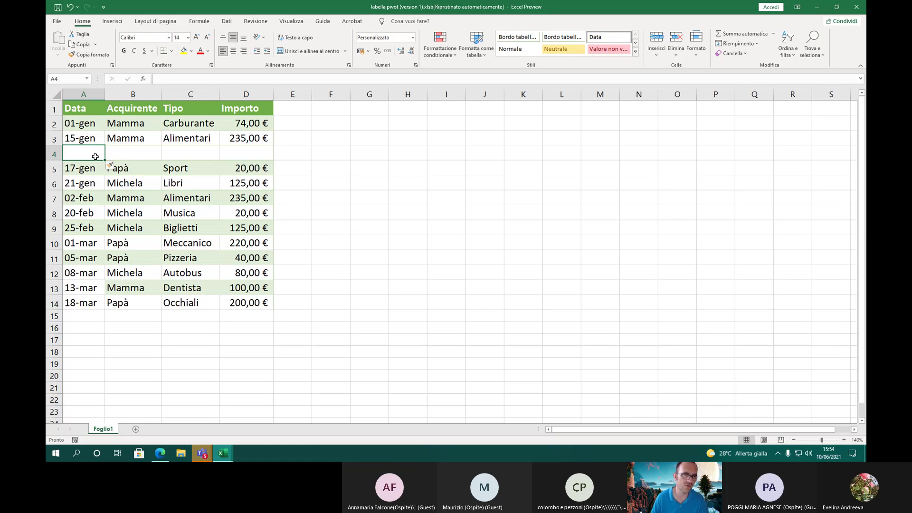
pyautogui.moveTo(94, 153)
pyautogui.mouseDown()
pyautogui.moveTo(251, 152)
pyautogui.moveTo(78, 156)
pyautogui.mouseUp()
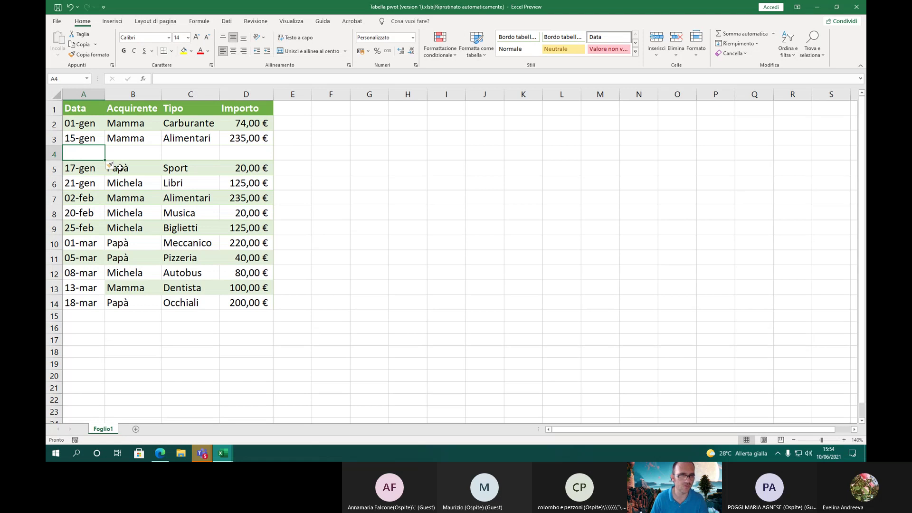
# Insert a cell at C4 in the blank row, shifting the existing cells to the right (Sposta le celle a destra)
pyautogui.click(658, 57)
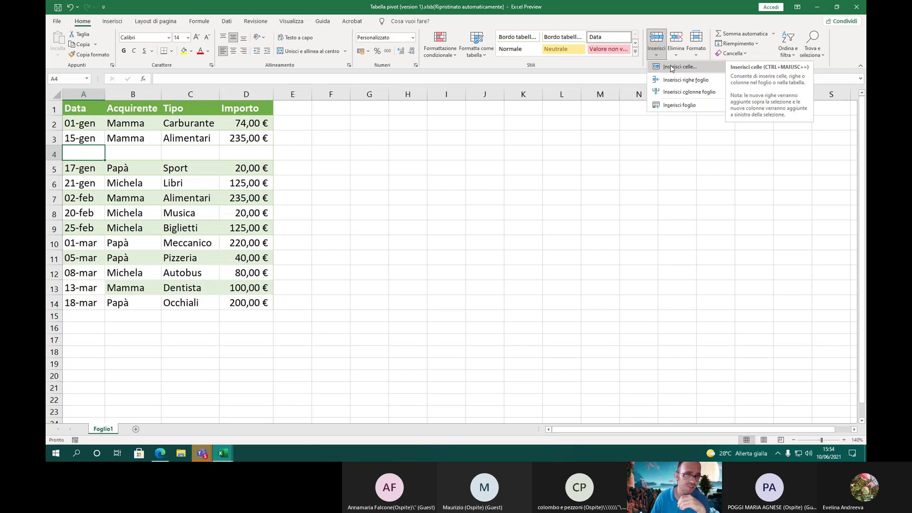
pyautogui.click(186, 149)
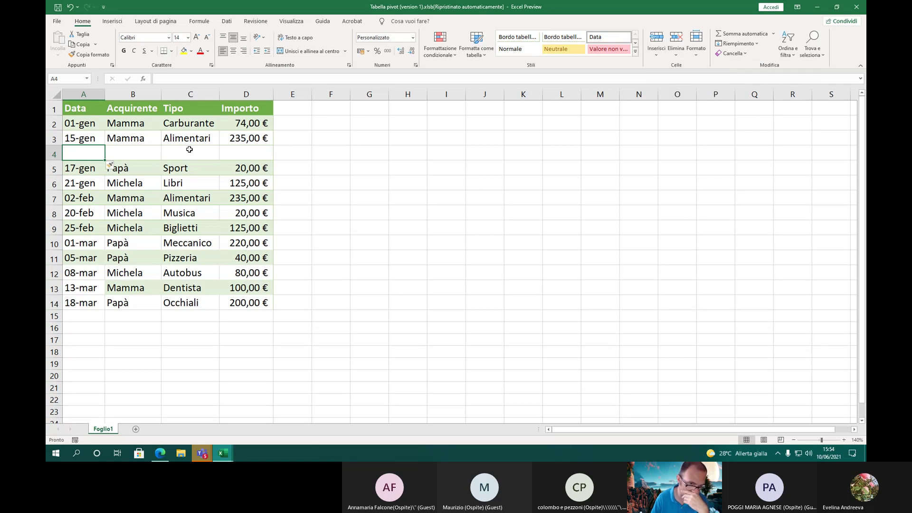
pyautogui.click(189, 149)
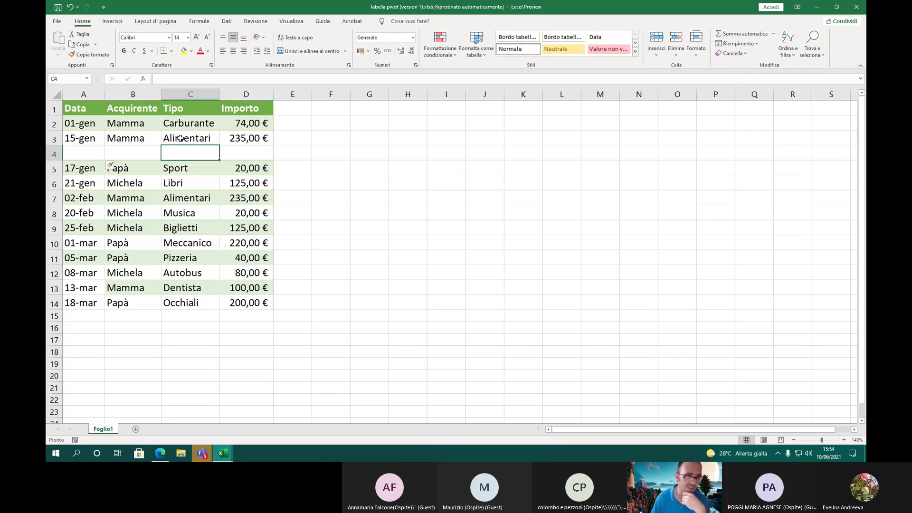
pyautogui.click(654, 56)
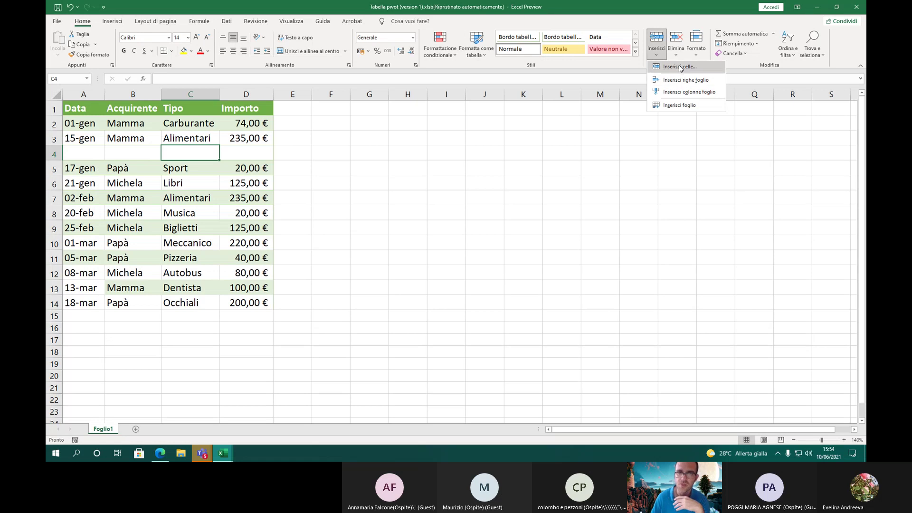
pyautogui.click(680, 66)
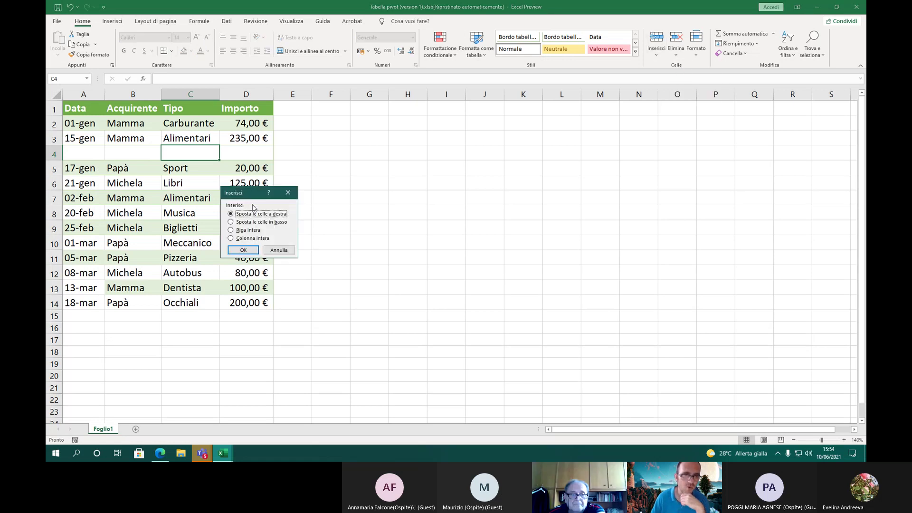
pyautogui.moveTo(252, 196); pyautogui.dragTo(327, 147)
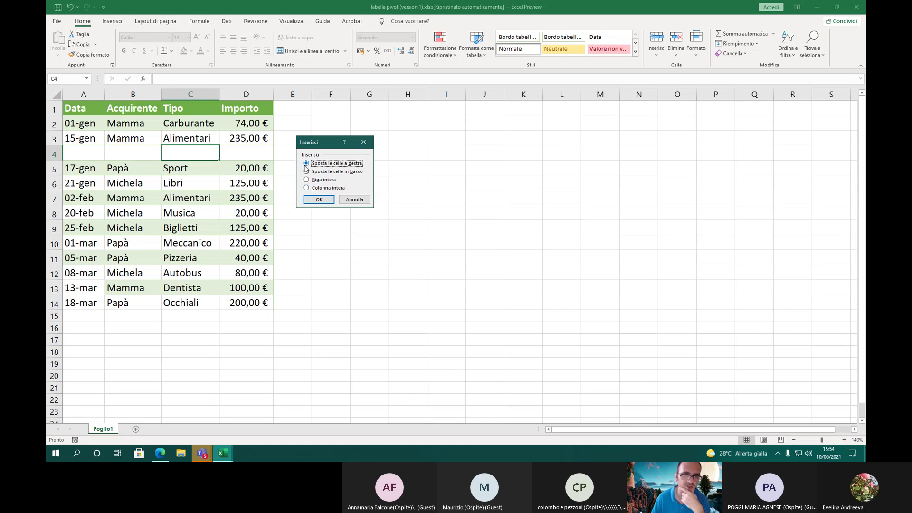
pyautogui.click(319, 199)
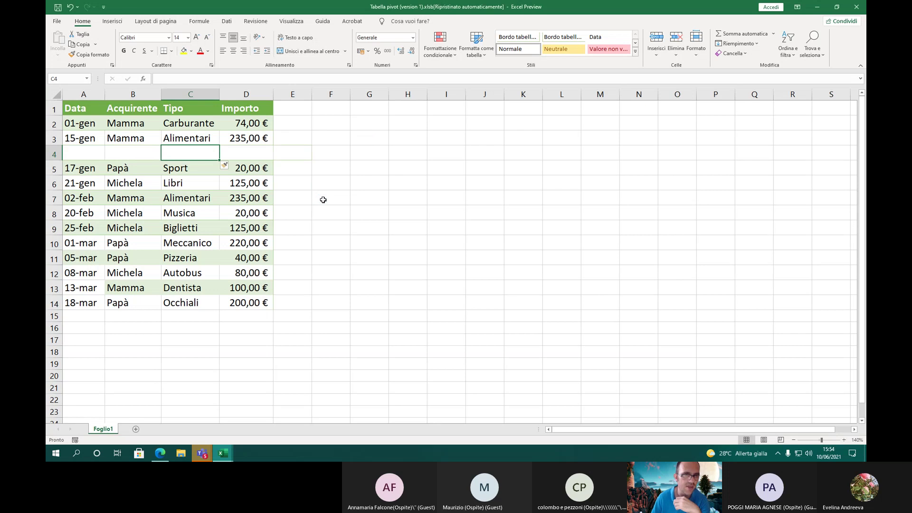
pyautogui.moveTo(90, 110); pyautogui.dragTo(247, 139)
pyautogui.click(197, 150)
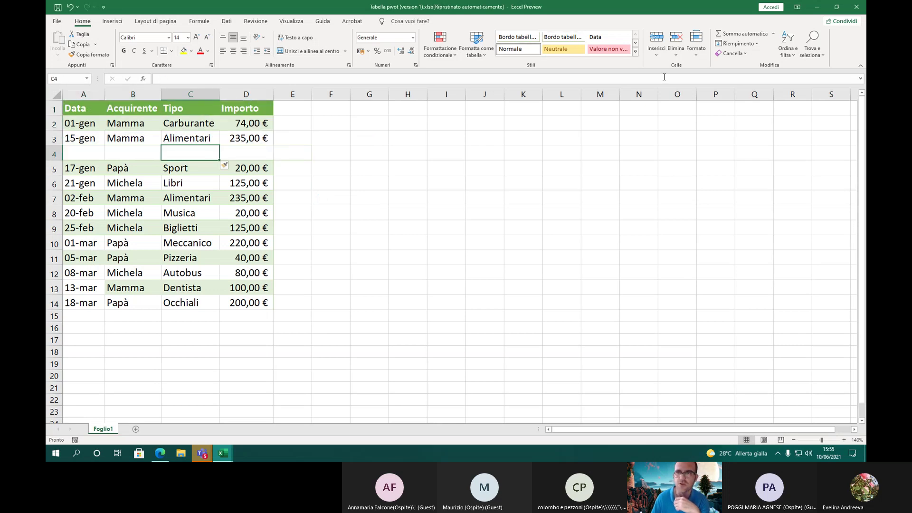
# Insert an entire column (Colonna intera) at cell C4, between the Acquirente and Tipo columns
pyautogui.click(661, 55)
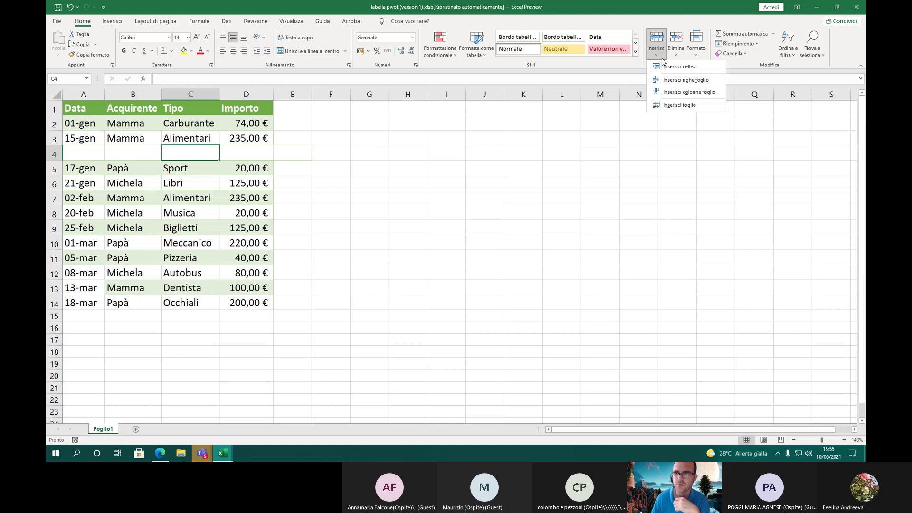
pyautogui.click(666, 67)
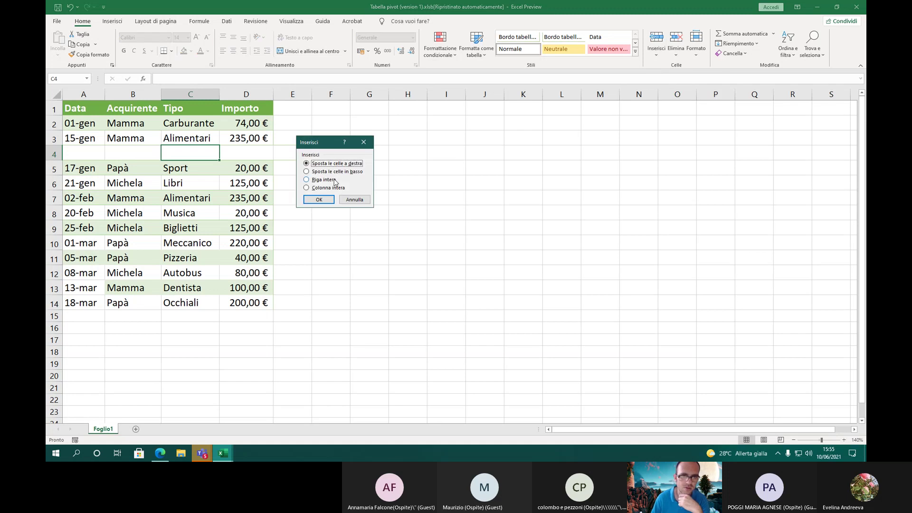
pyautogui.click(333, 188)
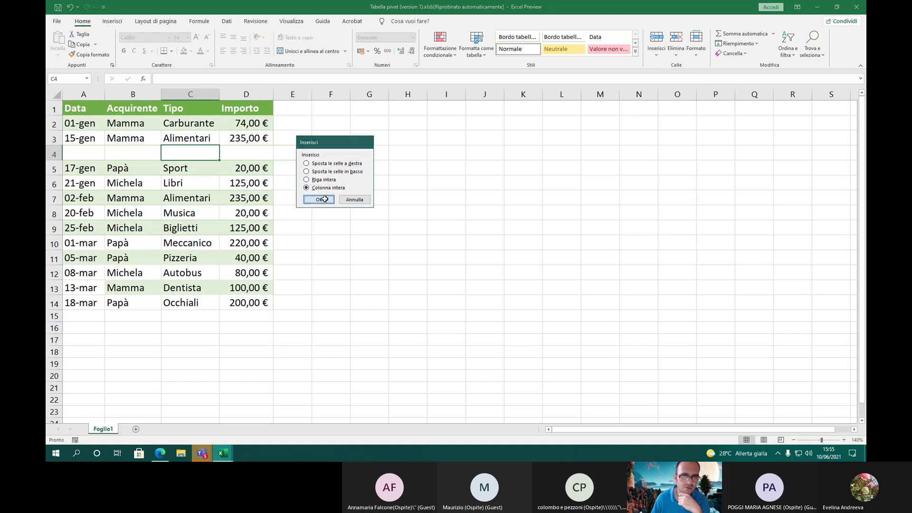
pyautogui.click(319, 200)
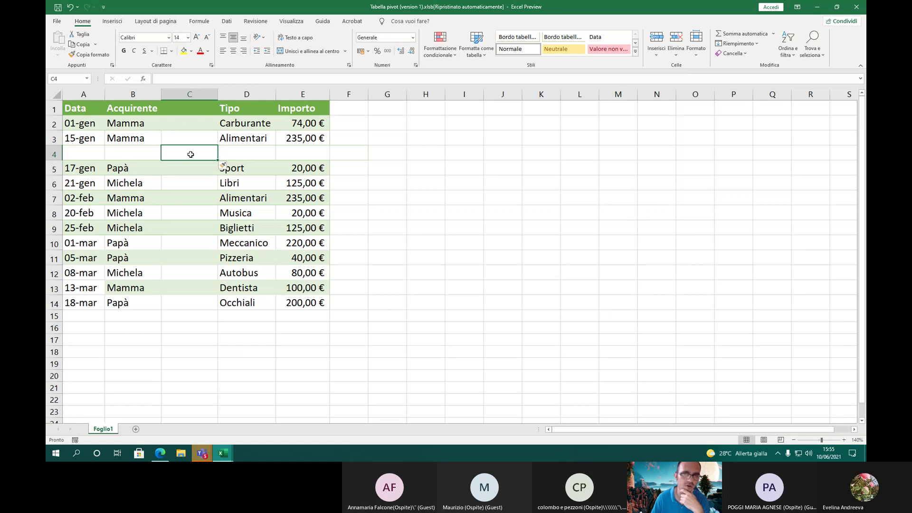
# Insert an entire row (Riga intera) at cell C4 in the blank row of the table
pyautogui.click(656, 52)
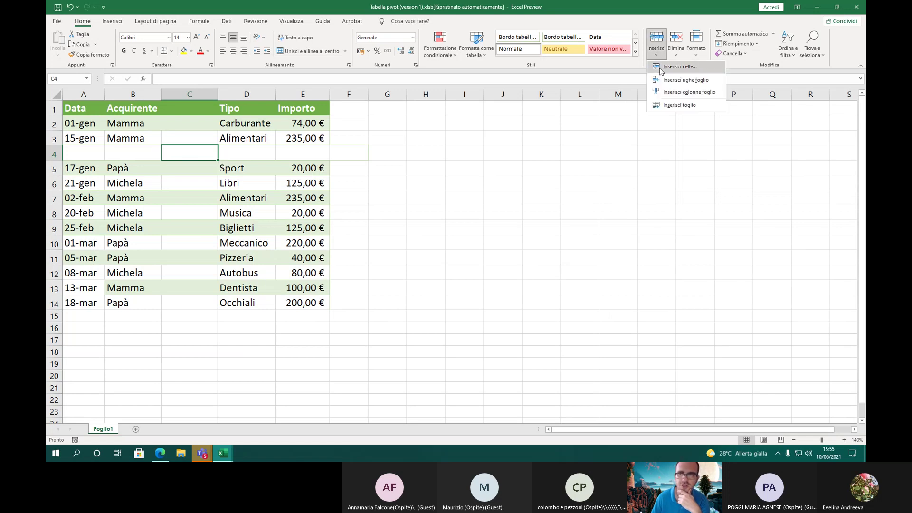
pyautogui.click(680, 66)
pyautogui.click(321, 179)
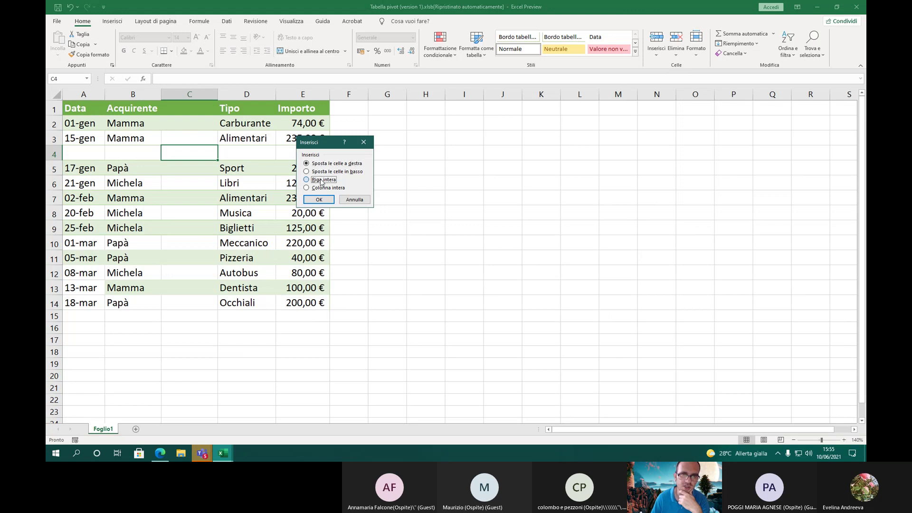
pyautogui.click(321, 199)
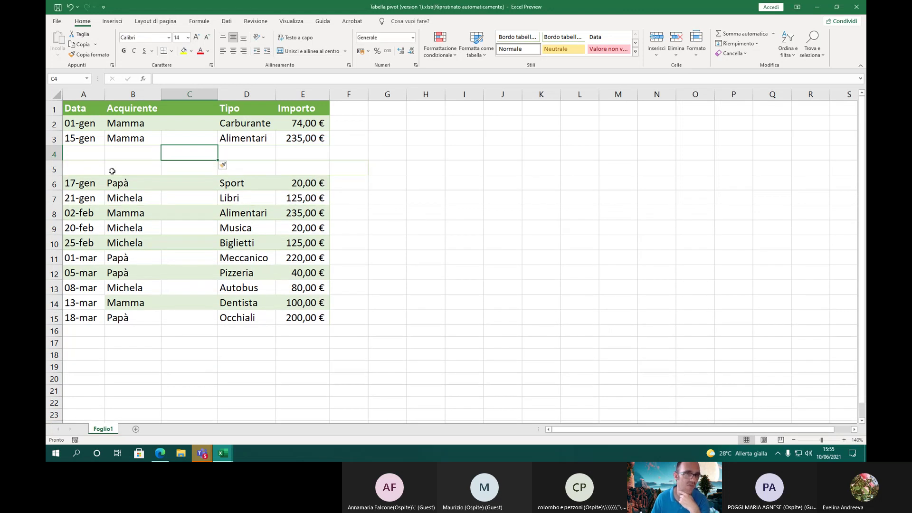
# Insert an entire row (Riga intera) at cell A6, directly above the 17-gen expense
pyautogui.click(88, 185)
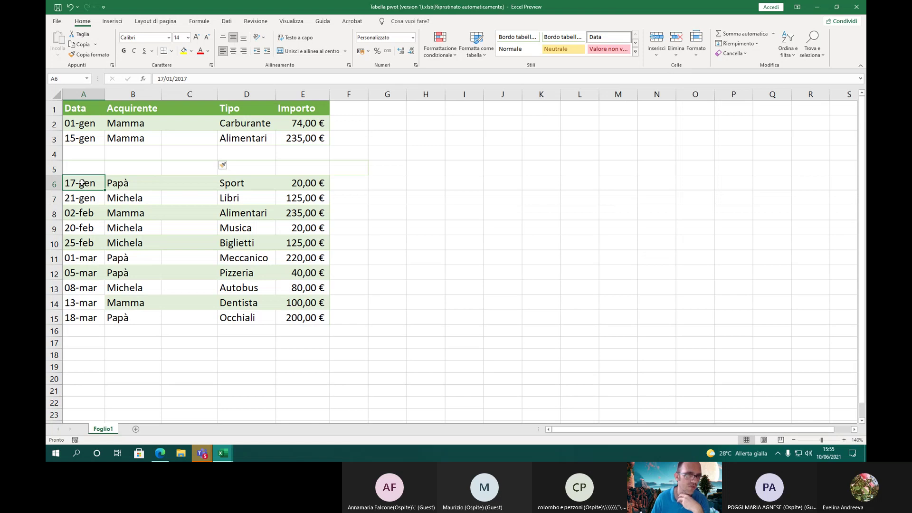
pyautogui.click(656, 54)
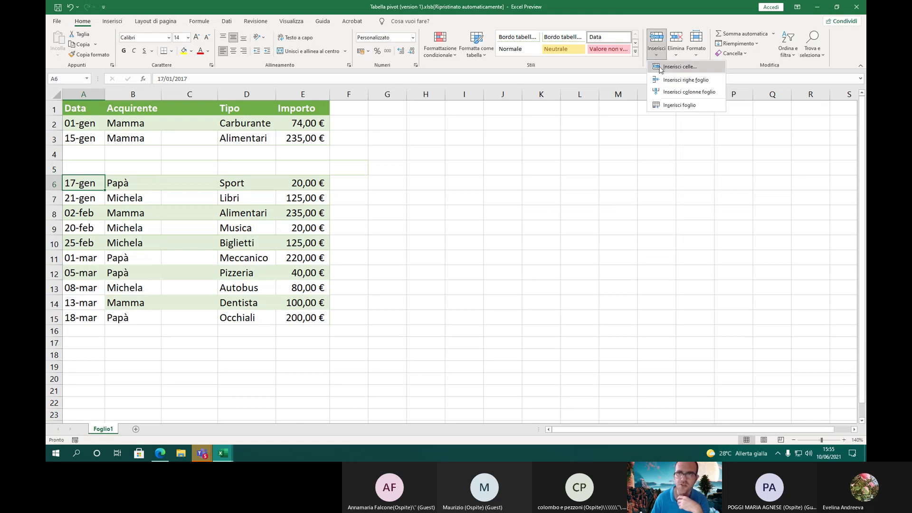
pyautogui.click(660, 67)
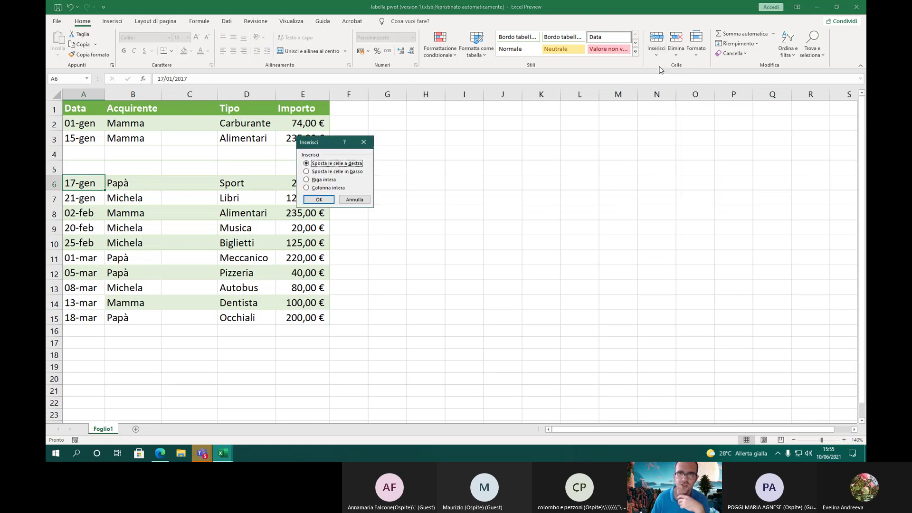
pyautogui.click(313, 180)
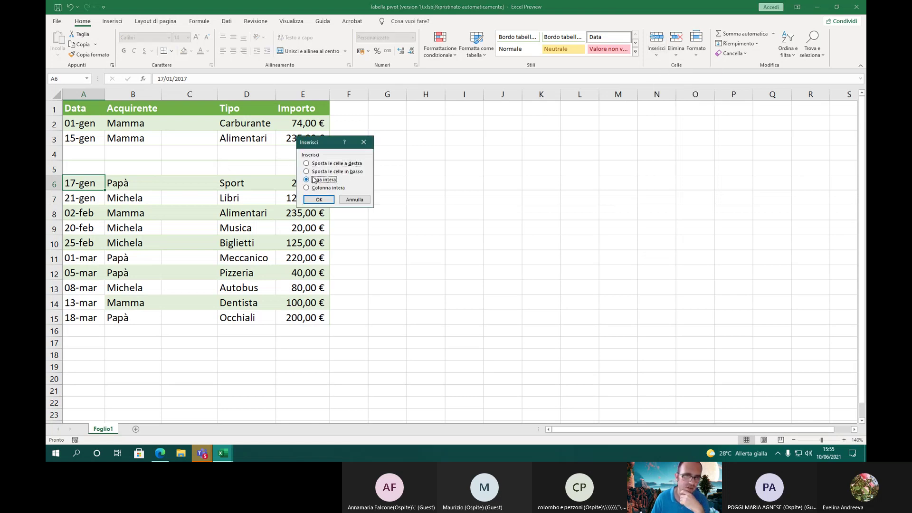
pyautogui.click(319, 200)
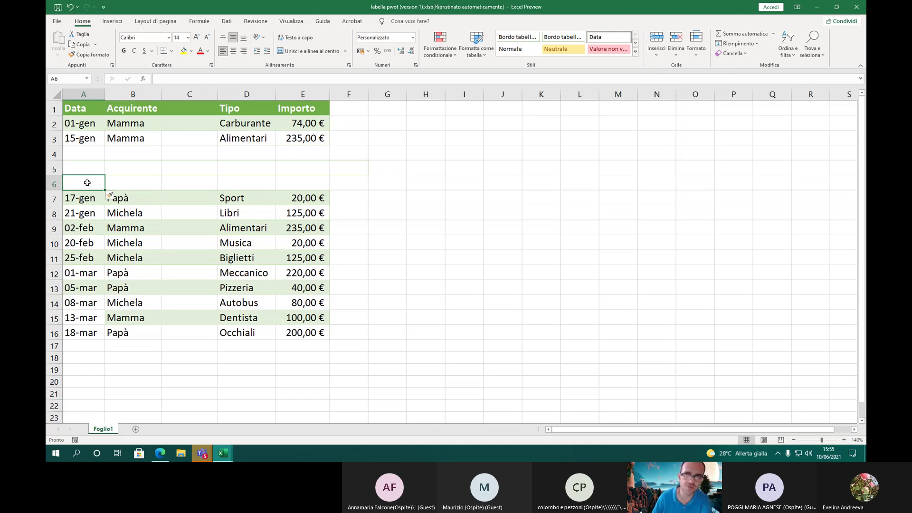
# Hide row 7, which holds the 17-gen Sport expense
pyautogui.click(52, 199)
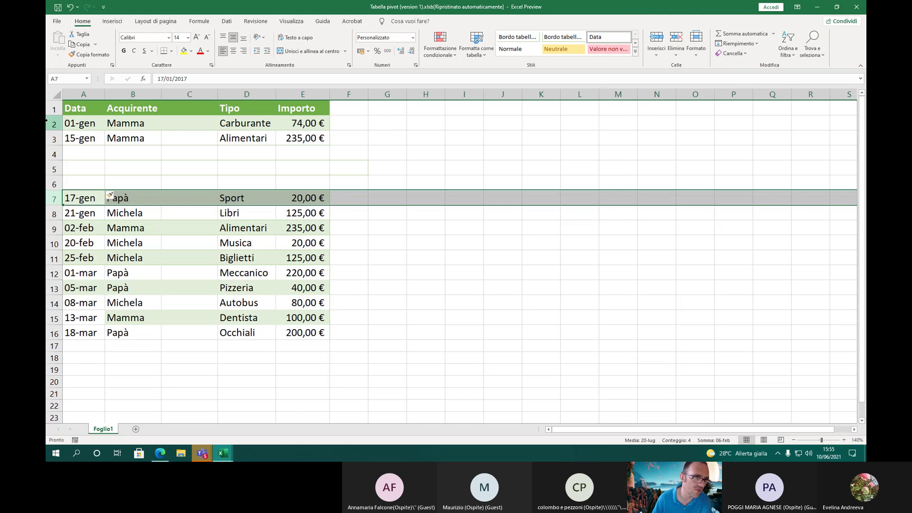
pyautogui.rightClick(54, 199)
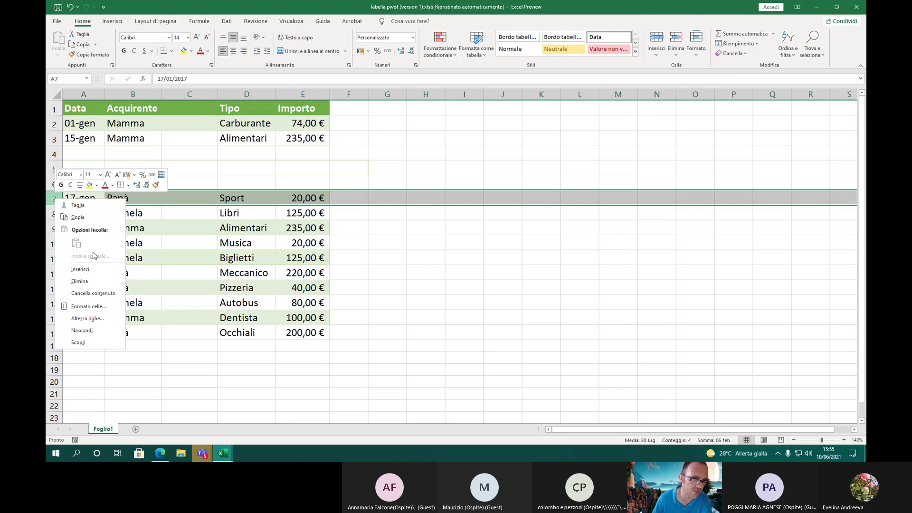
pyautogui.click(87, 335)
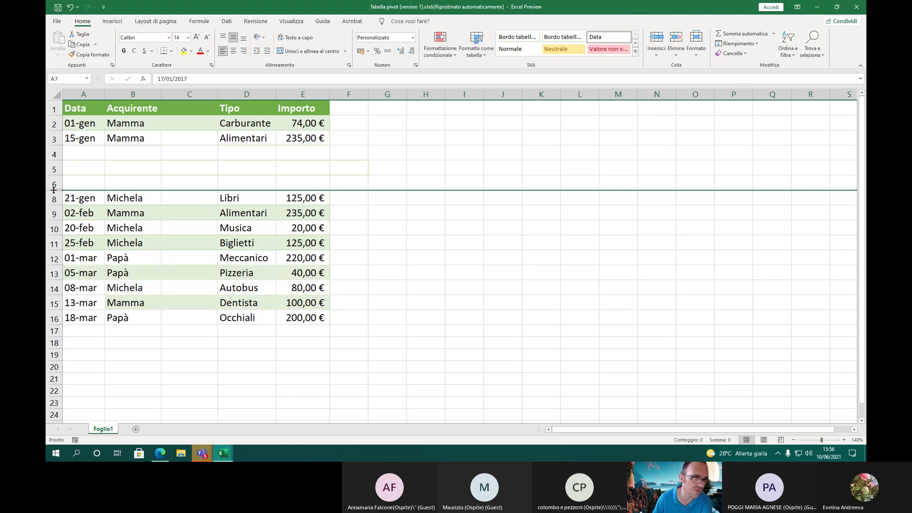
# Unhide row 7 between rows 6 and 8 to restore the 17-gen expense
pyautogui.rightClick(55, 189)
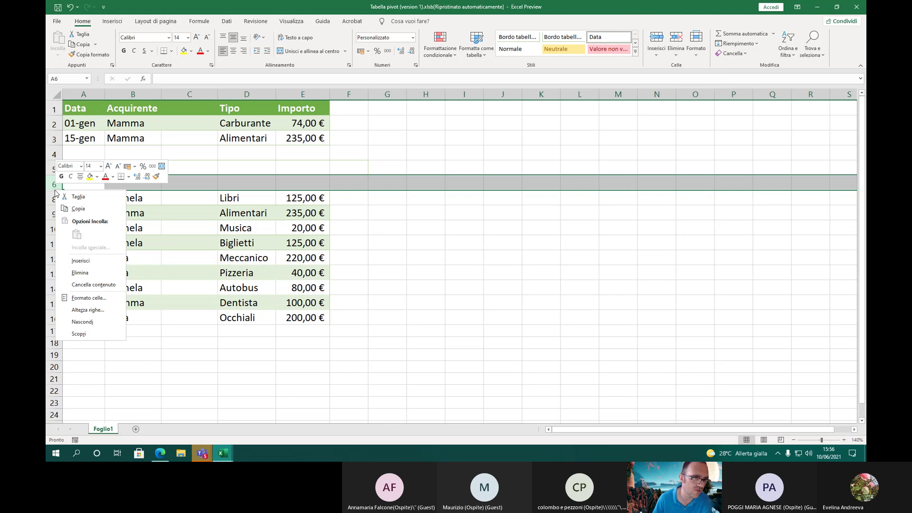
pyautogui.click(84, 334)
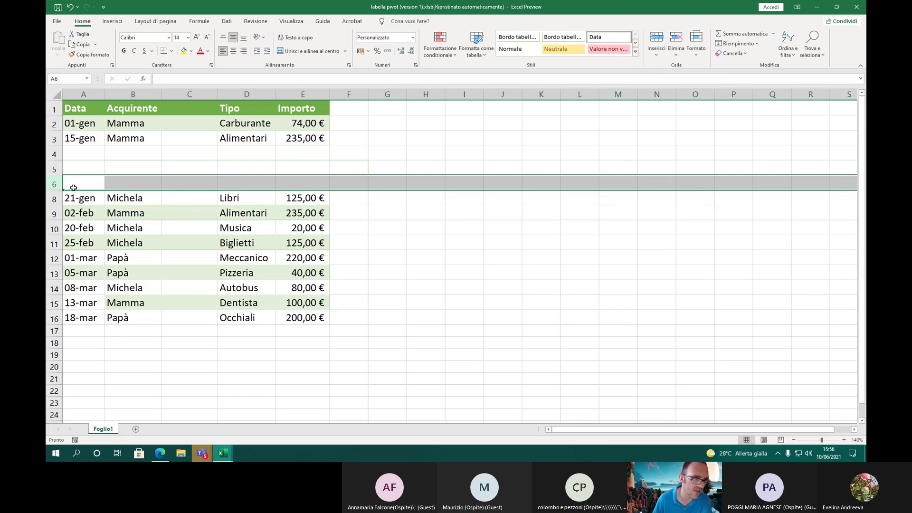
pyautogui.moveTo(74, 187); pyautogui.dragTo(70, 206)
pyautogui.rightClick(52, 191)
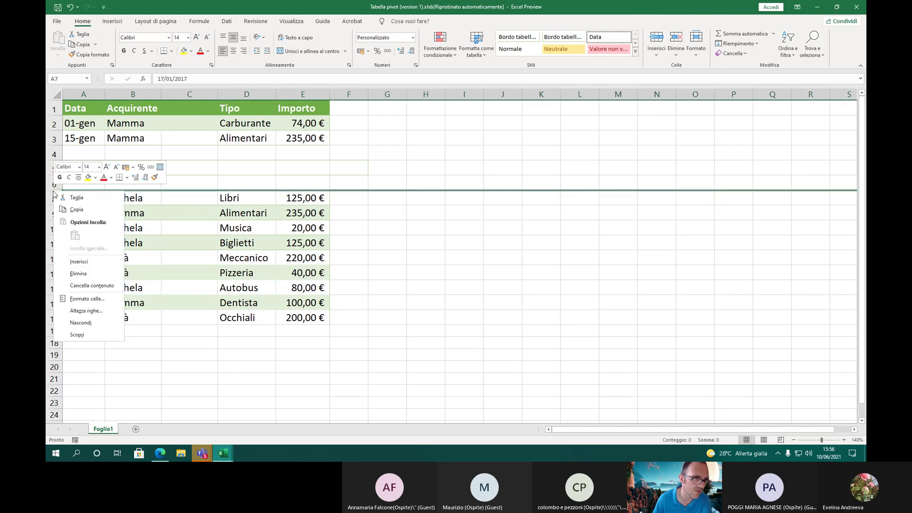
pyautogui.click(77, 335)
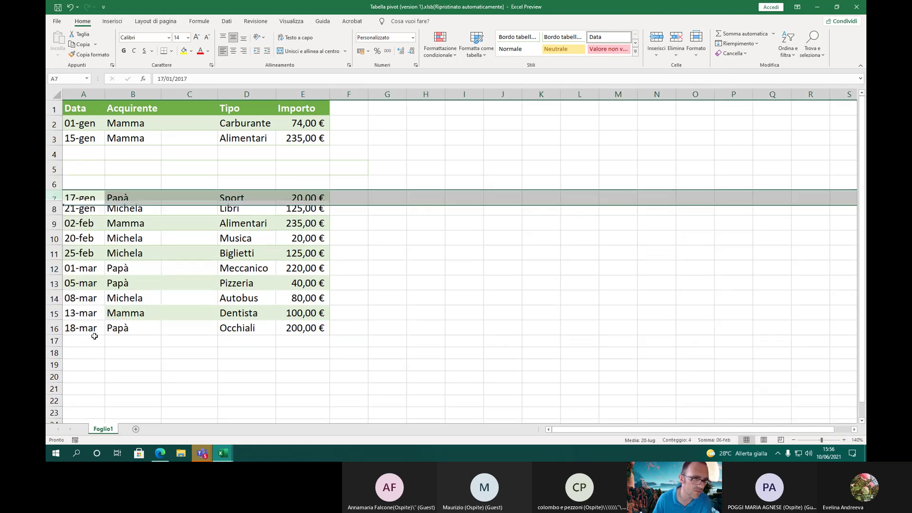
pyautogui.click(93, 196)
pyautogui.click(92, 196)
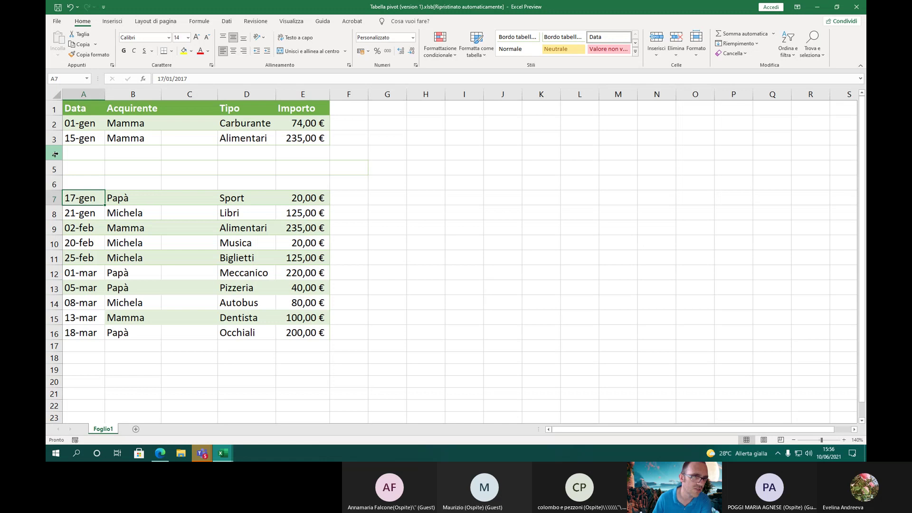
# Delete the three blank rows 4 to 6 above the 17-gen expense
pyautogui.moveTo(55, 154); pyautogui.dragTo(57, 182)
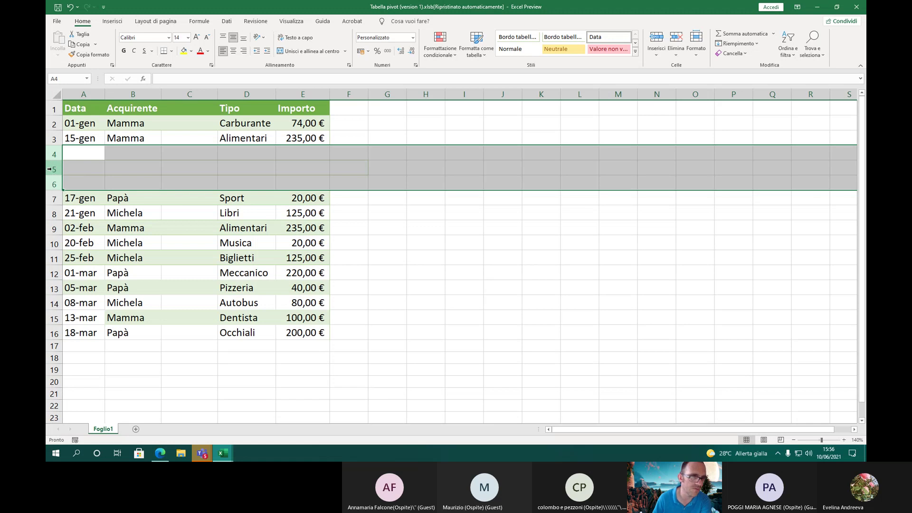
pyautogui.rightClick(54, 169)
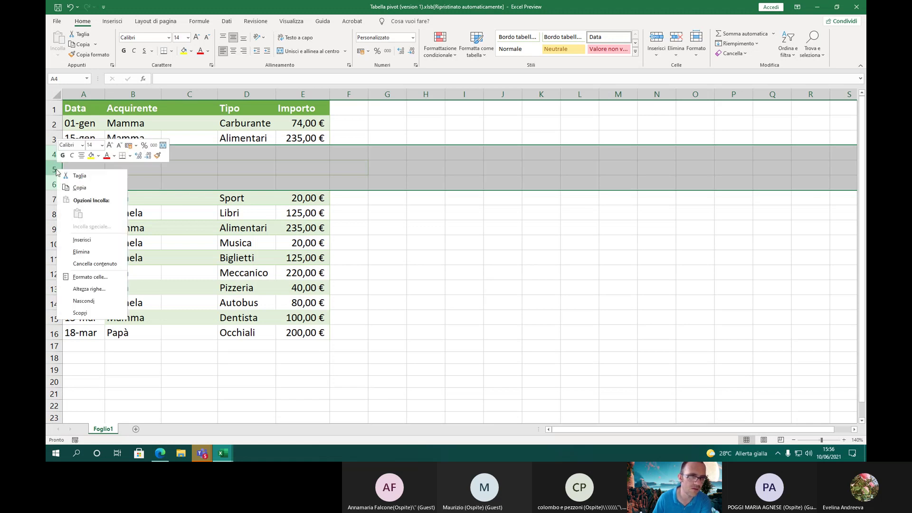
pyautogui.click(89, 252)
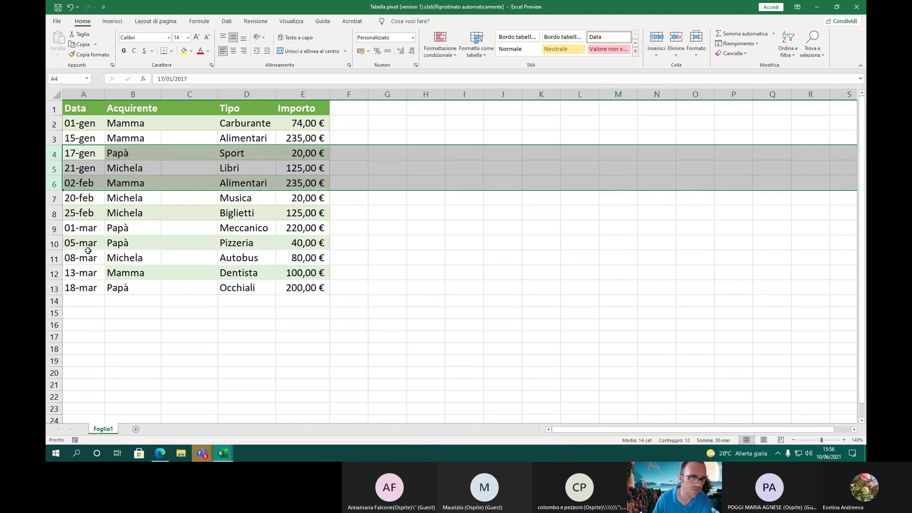
pyautogui.click(100, 156)
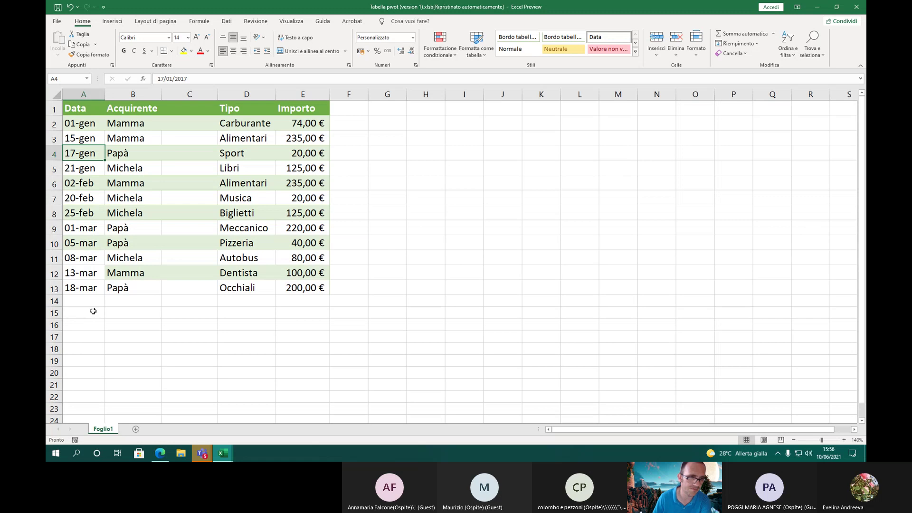
pyautogui.click(83, 299)
pyautogui.click(82, 288)
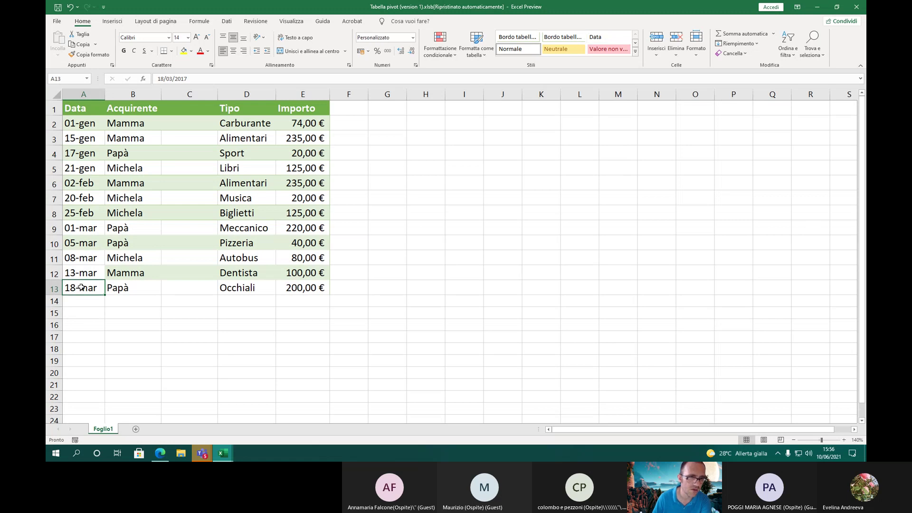
pyautogui.click(53, 288)
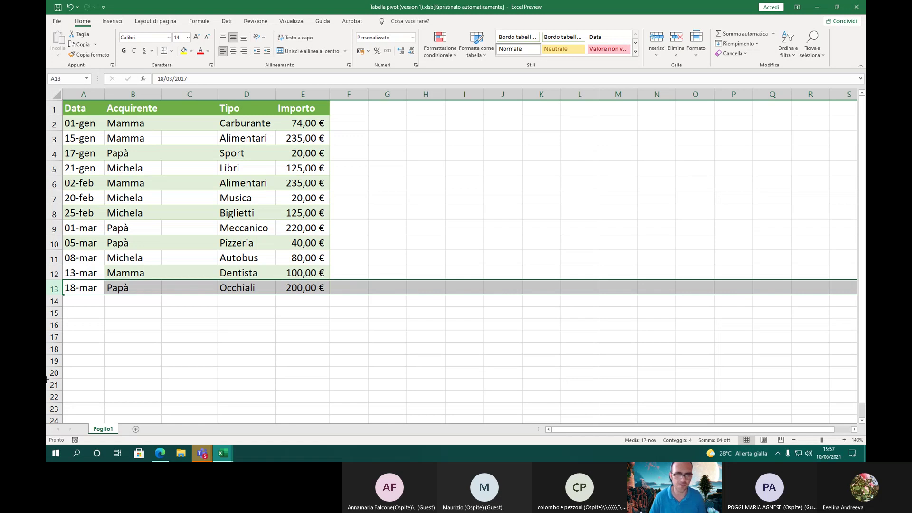
pyautogui.click(85, 292)
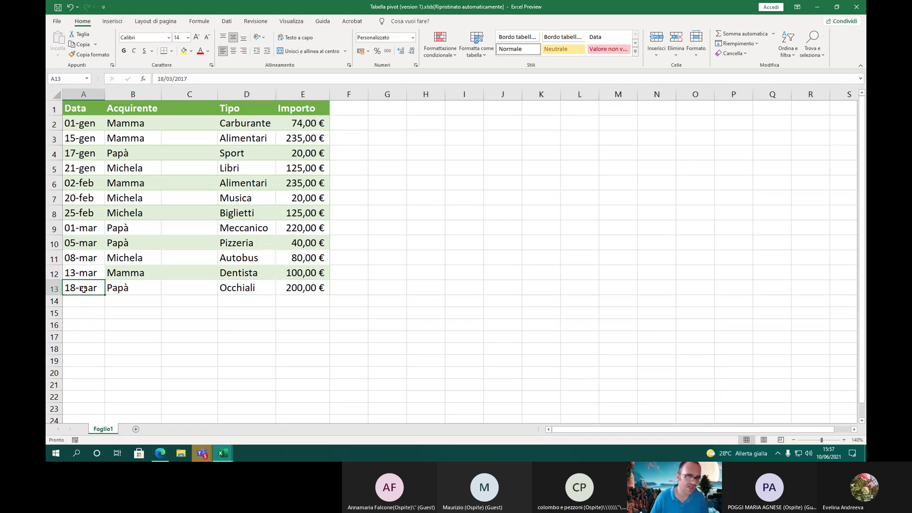
pyautogui.click(138, 290)
pyautogui.click(198, 290)
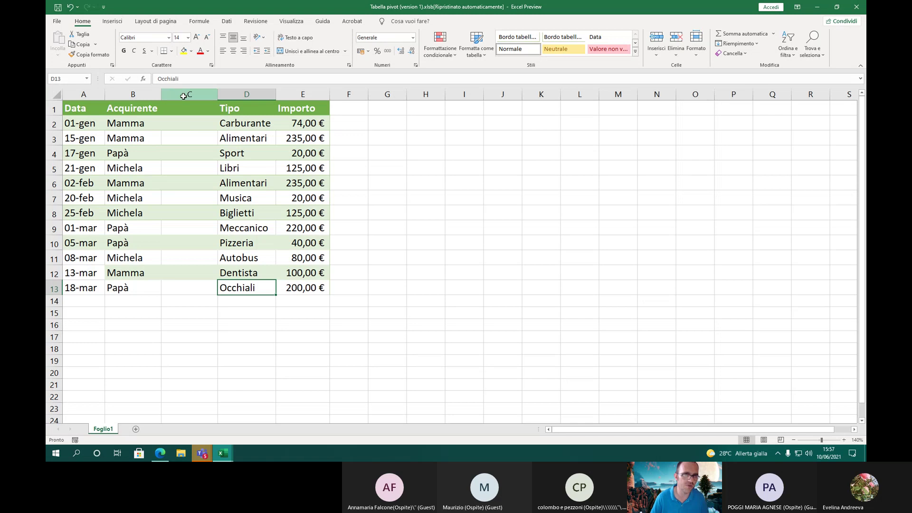
# Delete the empty column C between the Acquirente and Tipo columns
pyautogui.click(198, 92)
pyautogui.rightClick(198, 94)
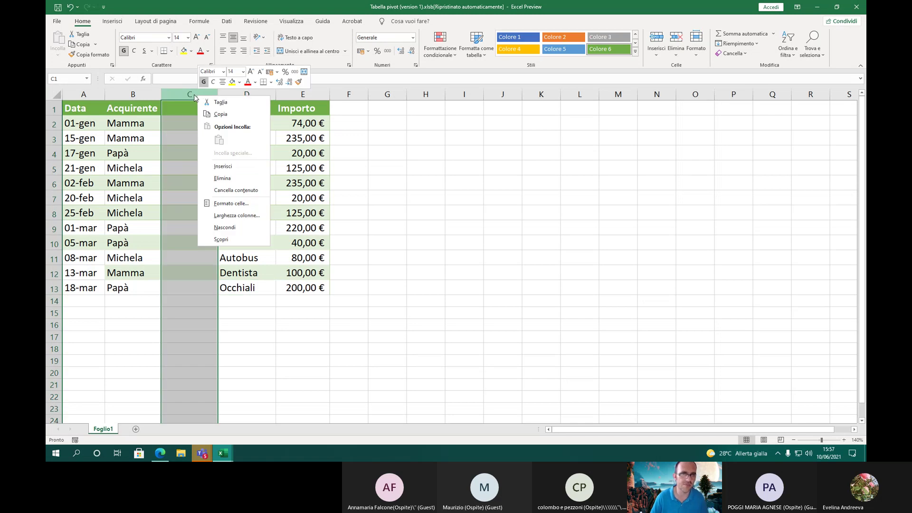
pyautogui.click(193, 94)
pyautogui.rightClick(195, 94)
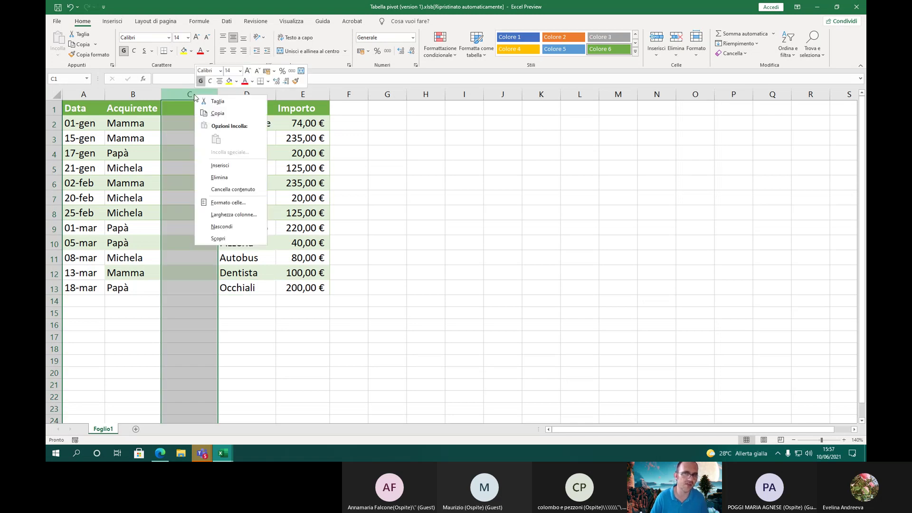
pyautogui.click(226, 178)
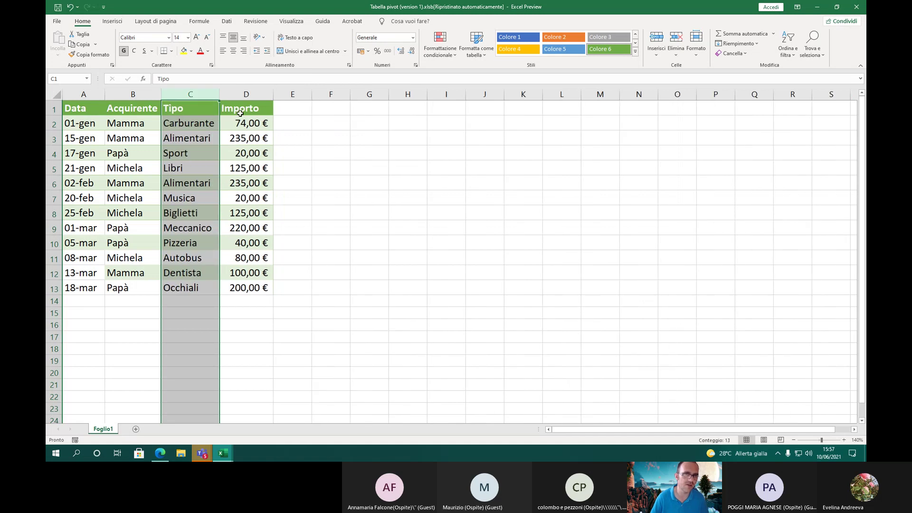
# Clear the contents of row 13, the 18-mar Occhiali expense, without deleting the row
pyautogui.click(54, 289)
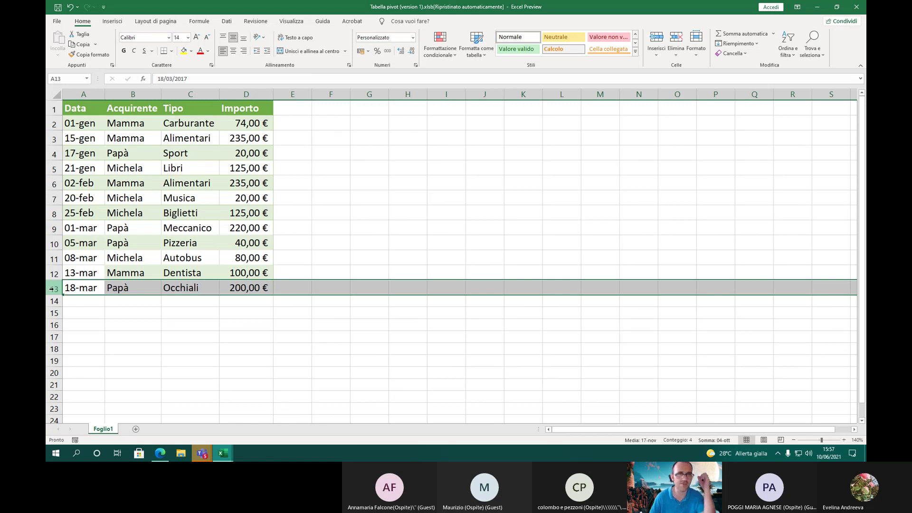
pyautogui.rightClick(54, 289)
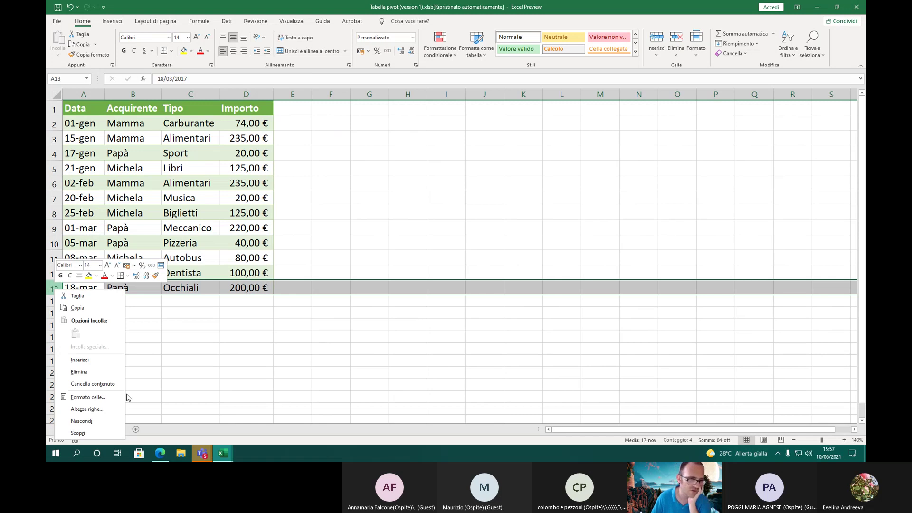
pyautogui.click(92, 384)
pyautogui.click(256, 289)
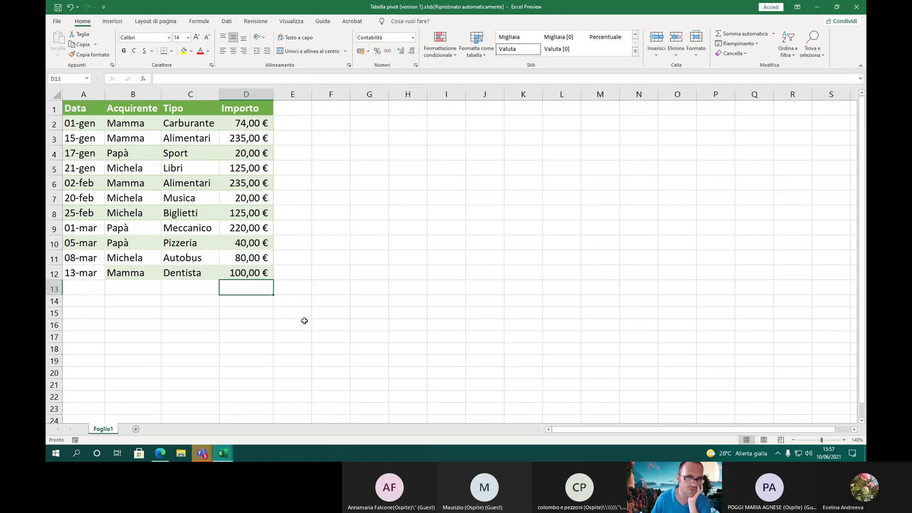
pyautogui.click(91, 289)
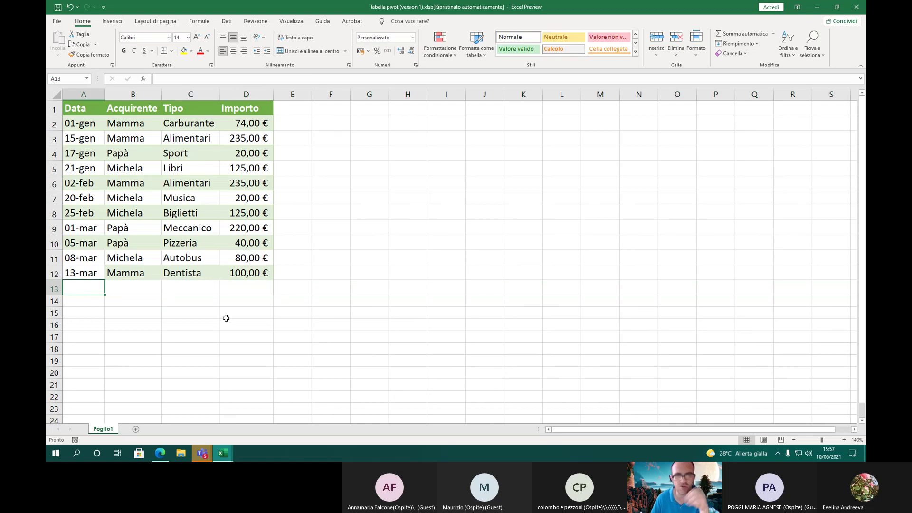
# Undo the clearing of row 13 to restore the 18-mar Occhiali expense
pyautogui.press('Up')
pyautogui.press('Right')
pyautogui.press('Right')
pyautogui.press('Right')
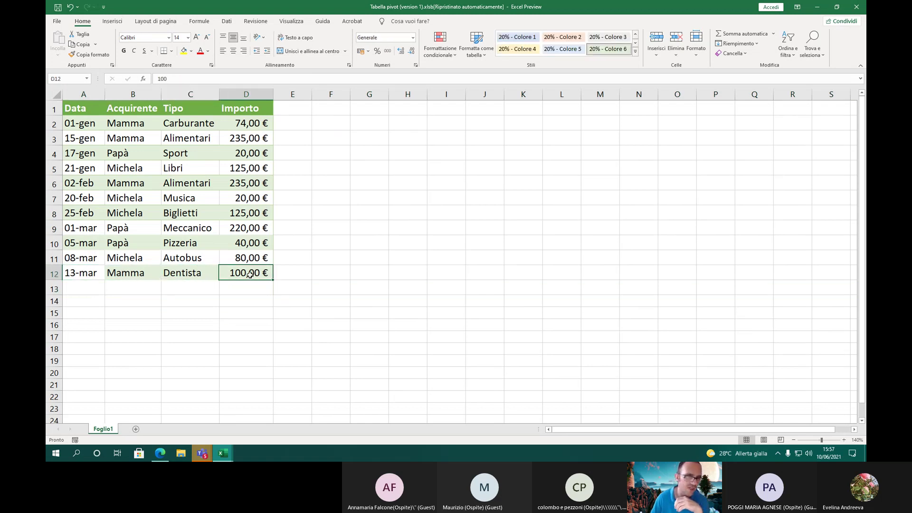
pyautogui.click(79, 285)
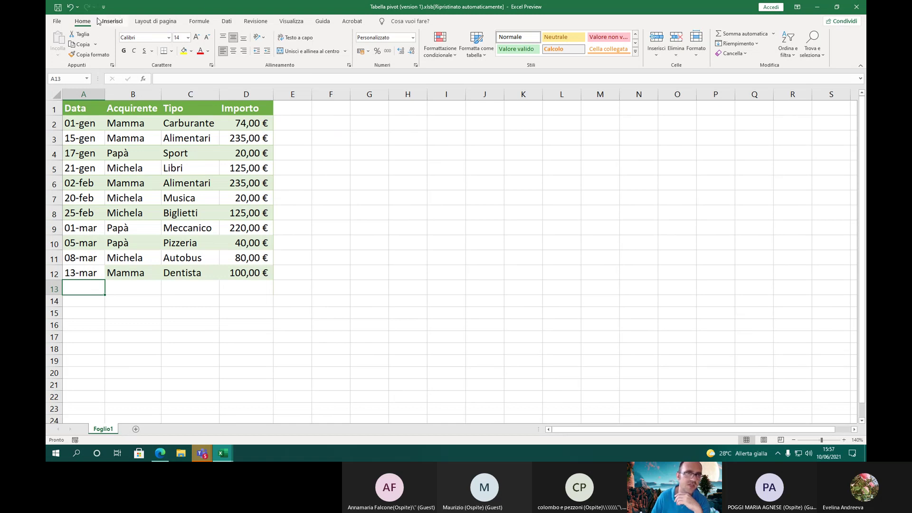
pyautogui.click(70, 6)
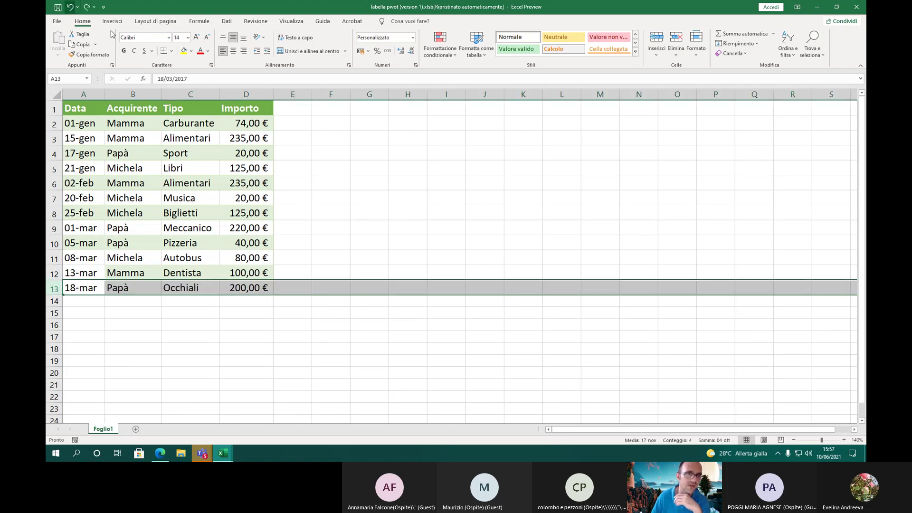
# Clear the contents of the whole Tipo column without deleting it, and undo the clearing
pyautogui.click(189, 92)
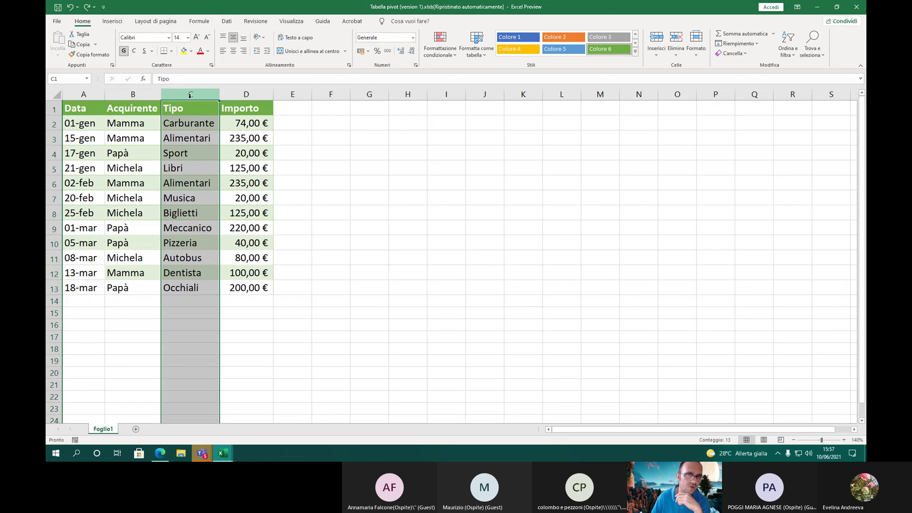
pyautogui.rightClick(190, 94)
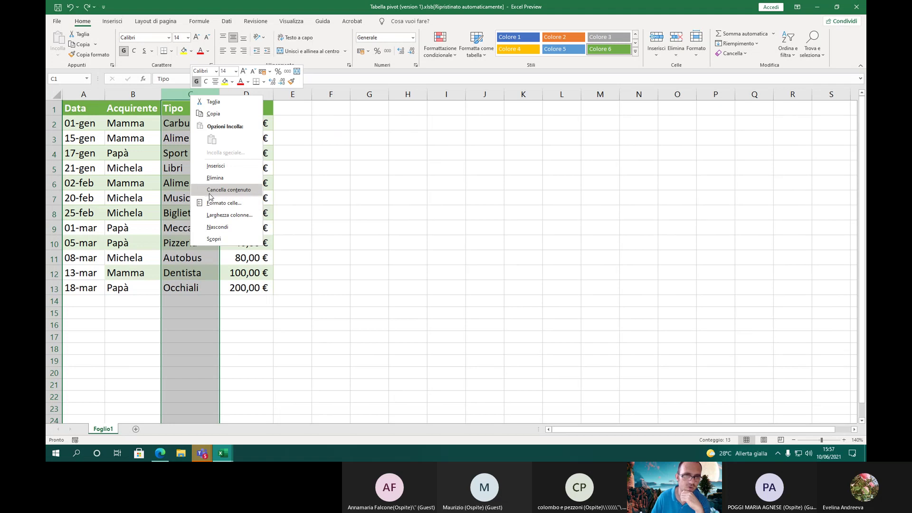
pyautogui.click(224, 189)
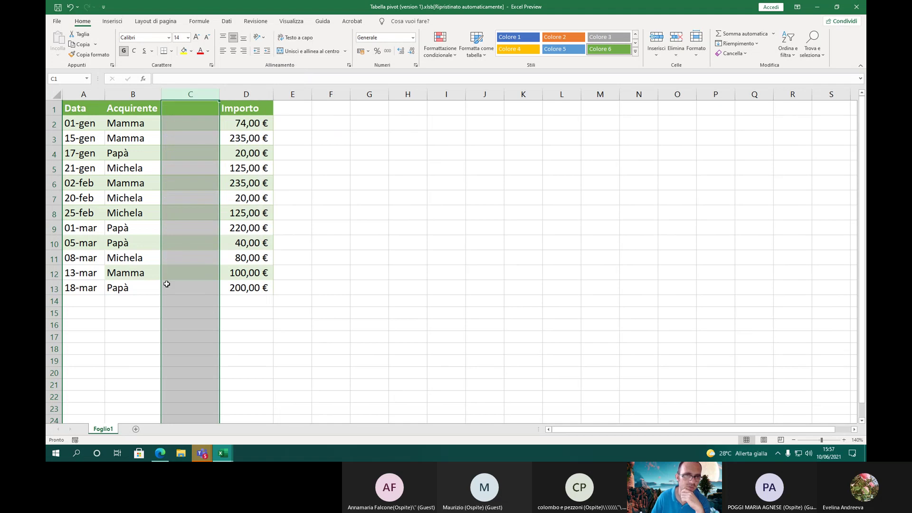
pyautogui.click(70, 7)
# Select the non-adjacent ranges A4:D4, A6:D6 and A8:D8 together
pyautogui.moveTo(79, 154); pyautogui.dragTo(227, 154)
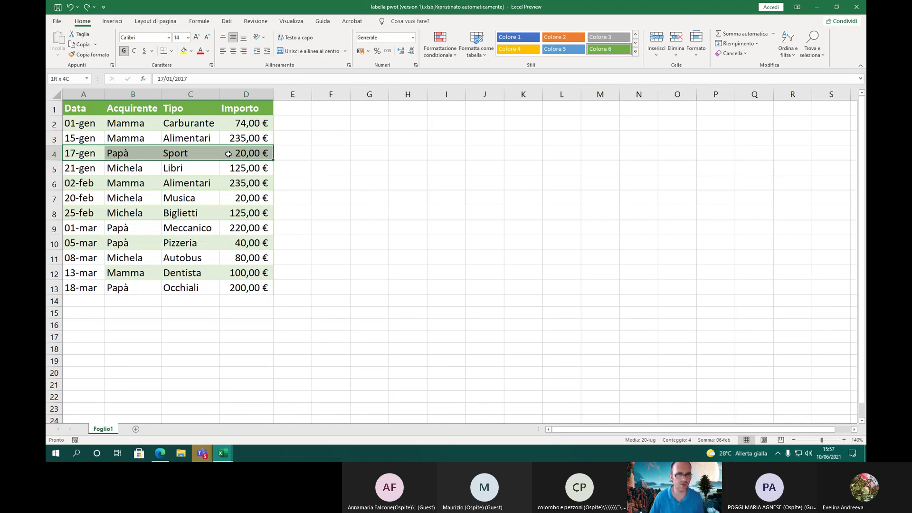
pyautogui.keyDown('ctrl'); pyautogui.moveTo(77, 183); pyautogui.dragTo(232, 185); pyautogui.keyUp('ctrl')
pyautogui.keyDown('ctrl'); pyautogui.moveTo(69, 214); pyautogui.dragTo(245, 216); pyautogui.keyUp('ctrl')
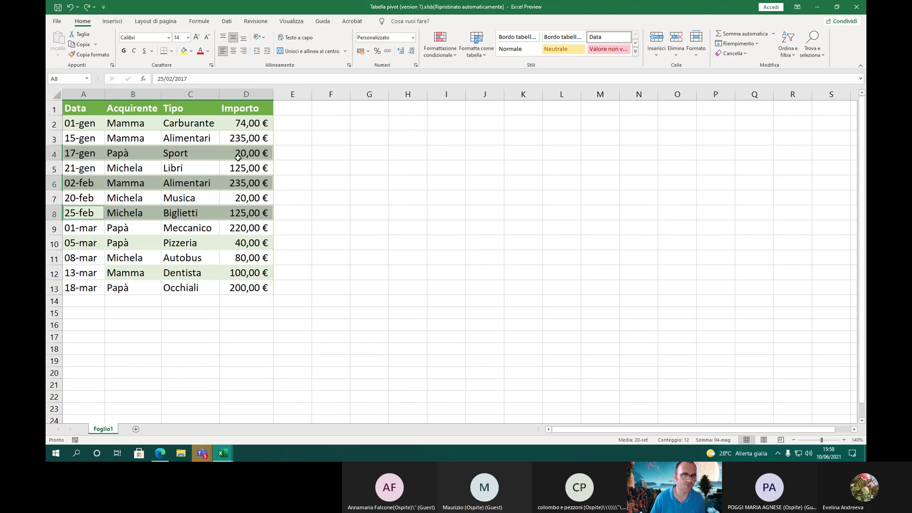
# Select the non-adjacent ranges A4:D4, A7:D7, A11:D11 and A13:D13 together
pyautogui.click(80, 153)
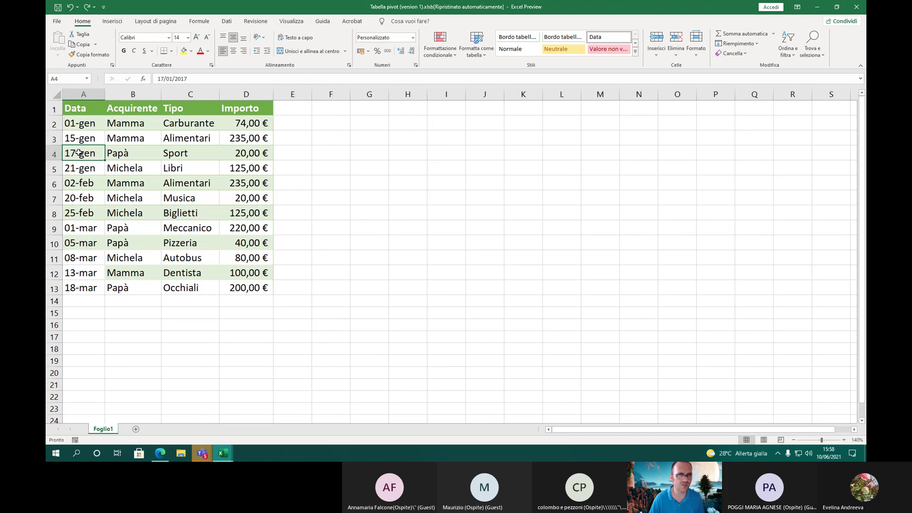
pyautogui.moveTo(80, 153); pyautogui.dragTo(240, 150)
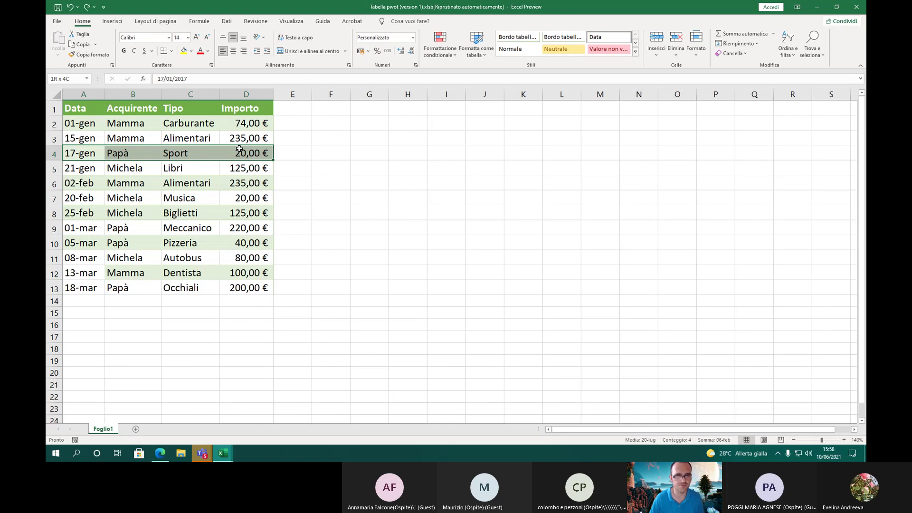
pyautogui.moveTo(240, 149); pyautogui.dragTo(239, 149)
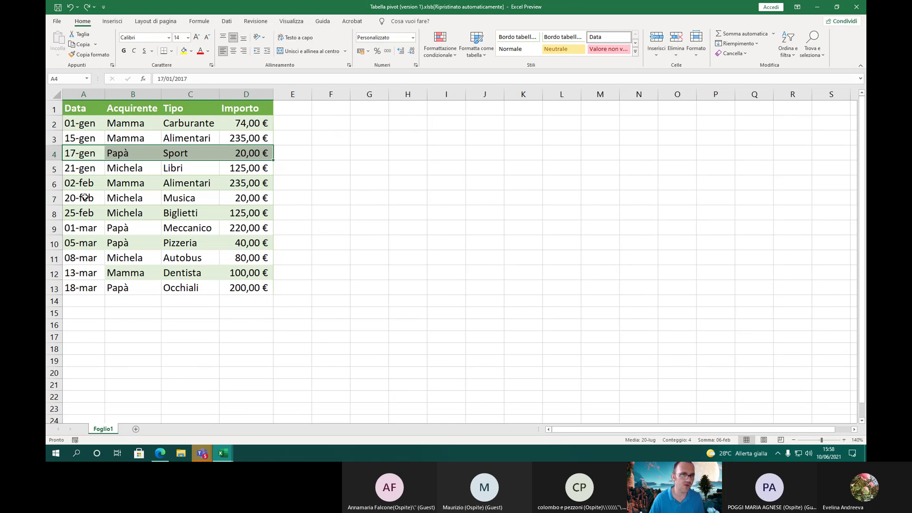
pyautogui.keyDown('ctrl'); pyautogui.moveTo(84, 197); pyautogui.dragTo(236, 196); pyautogui.keyUp('ctrl')
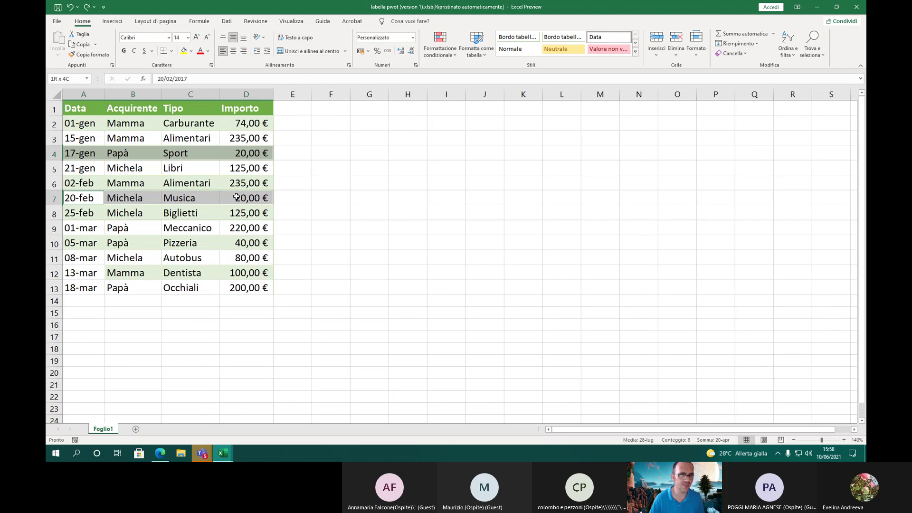
pyautogui.keyDown('ctrl'); pyautogui.moveTo(94, 258); pyautogui.dragTo(230, 255); pyautogui.keyUp('ctrl')
pyautogui.keyDown('ctrl'); pyautogui.moveTo(252, 288); pyautogui.dragTo(89, 291); pyautogui.keyUp('ctrl')
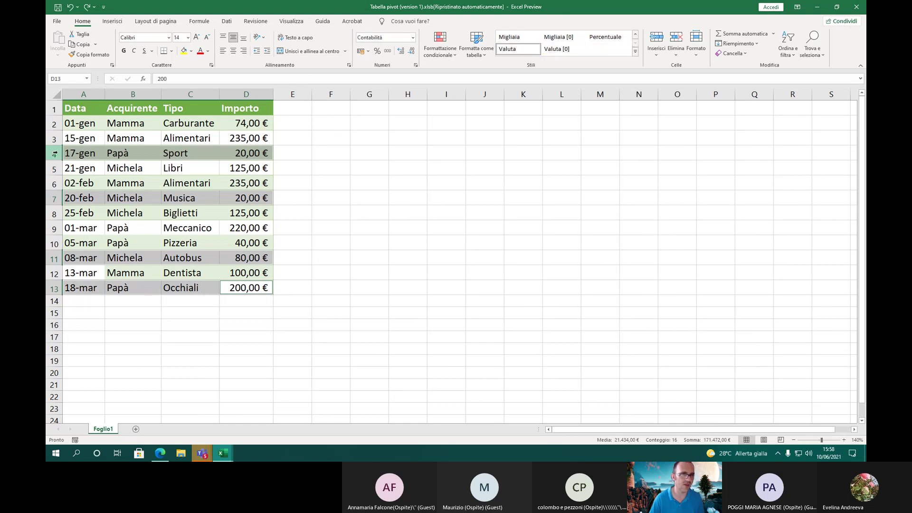
pyautogui.rightClick(53, 288)
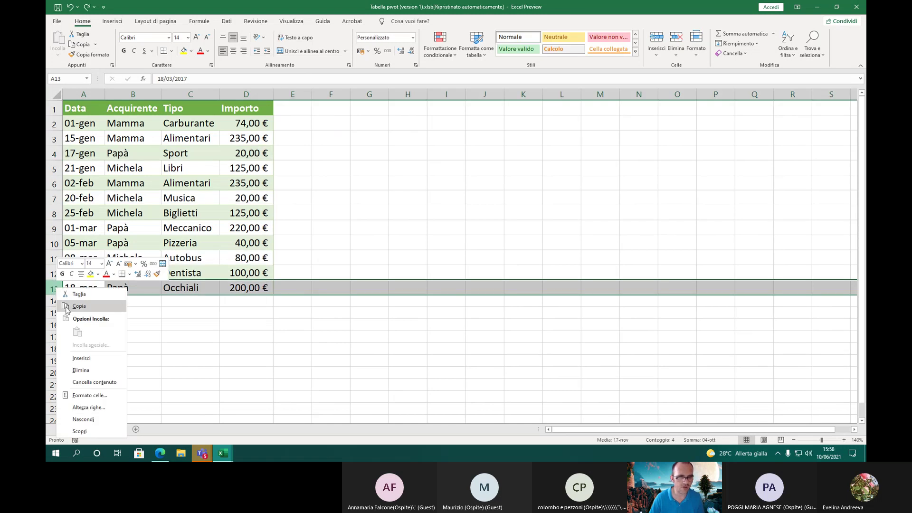
pyautogui.press('Escape')
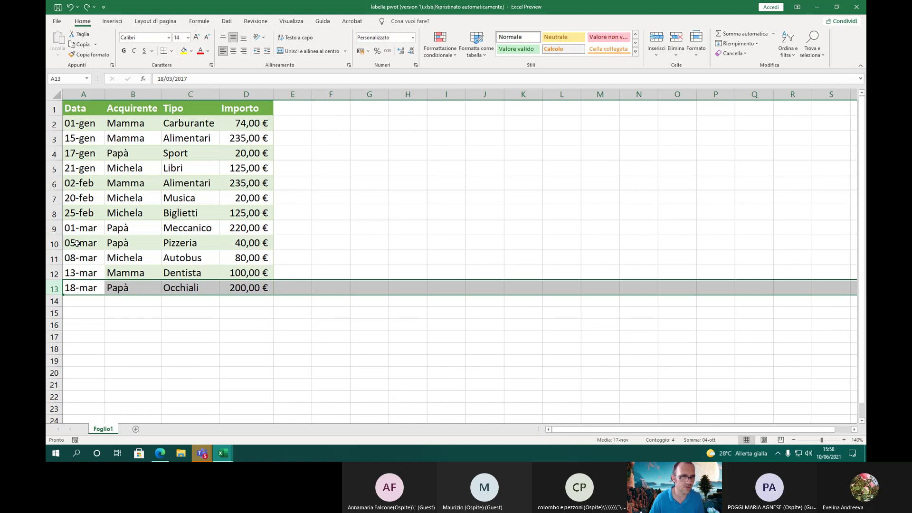
# Clear the contents of row 13 and ranges A10:D10, A7:D7 and A4:D4 together, and undo the clearing
pyautogui.moveTo(77, 243); pyautogui.dragTo(257, 243)
pyautogui.moveTo(249, 198); pyautogui.dragTo(93, 197)
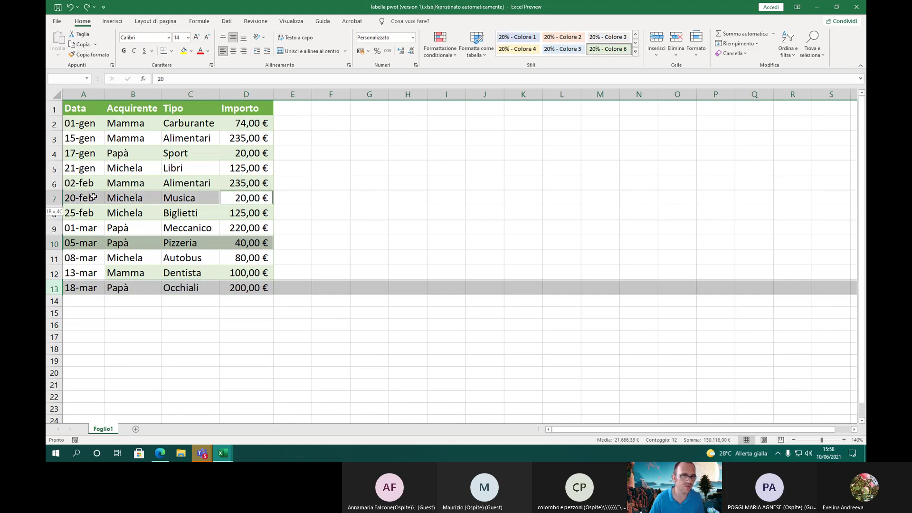
pyautogui.moveTo(69, 153); pyautogui.dragTo(247, 153)
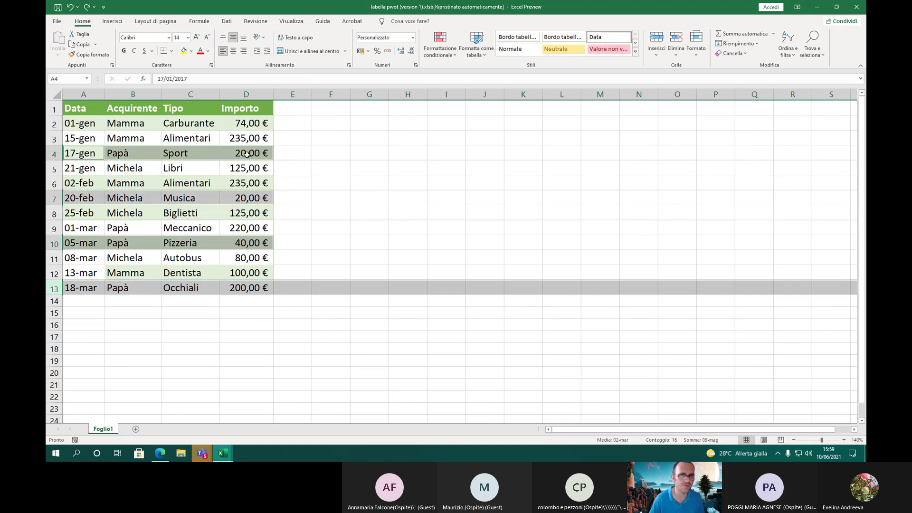
pyautogui.rightClick(247, 154)
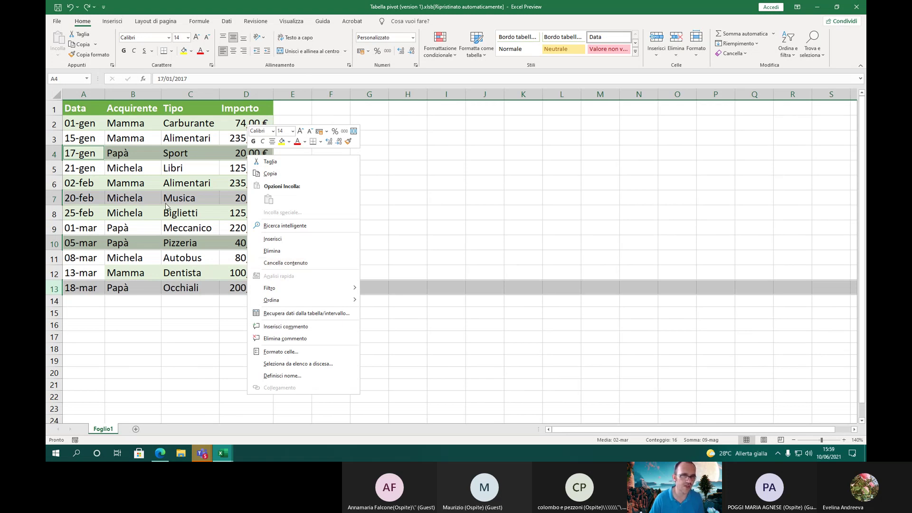
pyautogui.click(299, 265)
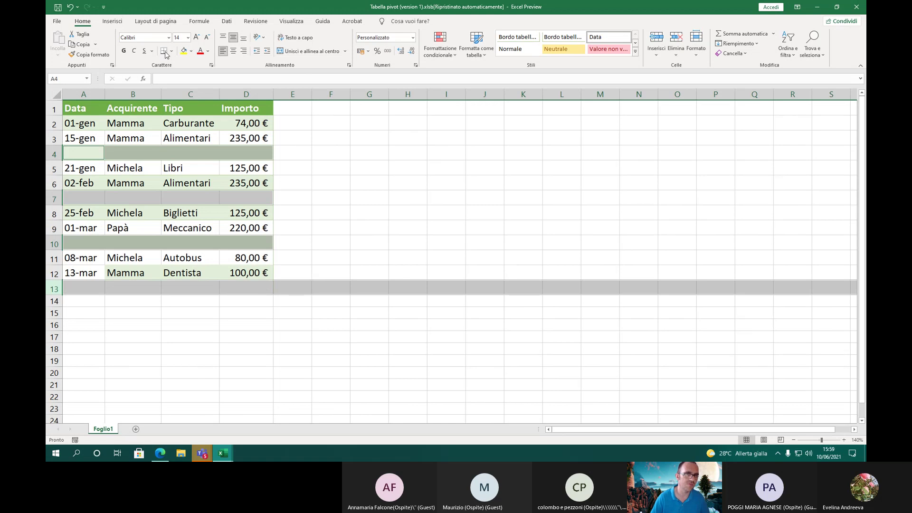
pyautogui.click(70, 7)
pyautogui.click(82, 111)
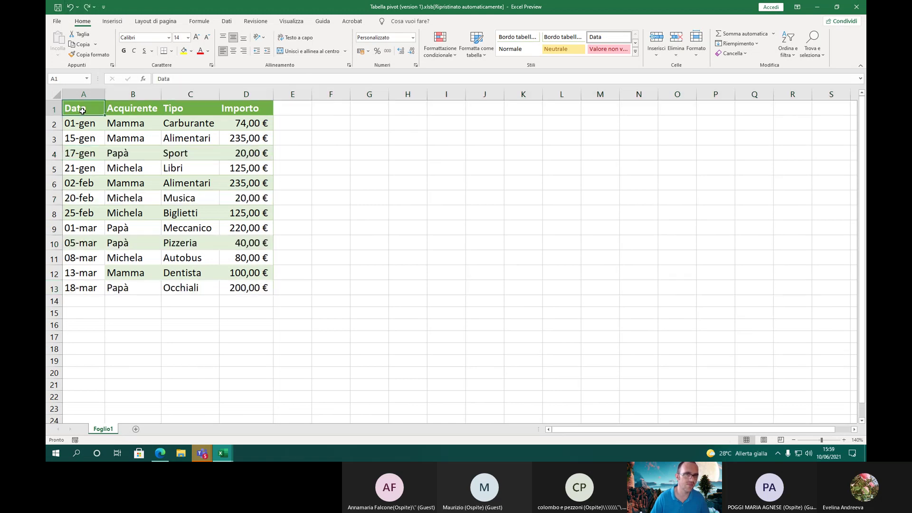
pyautogui.click(84, 94)
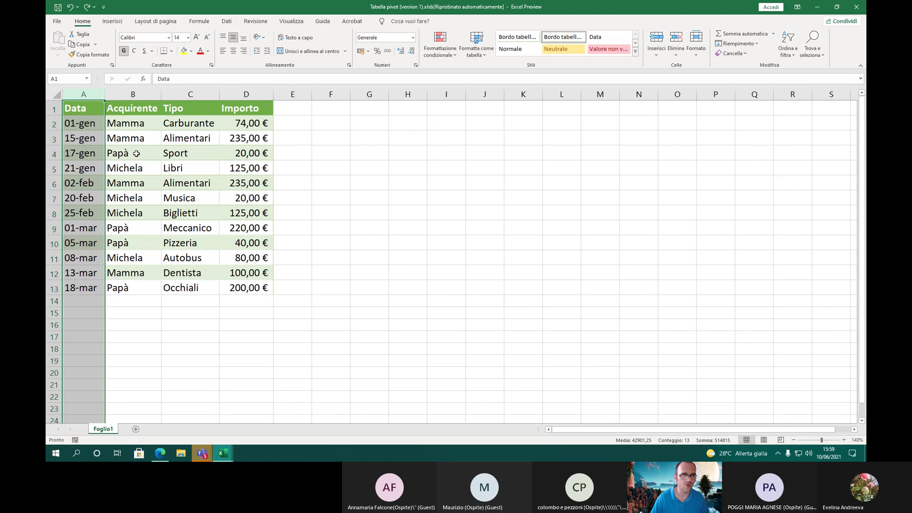
pyautogui.click(157, 211)
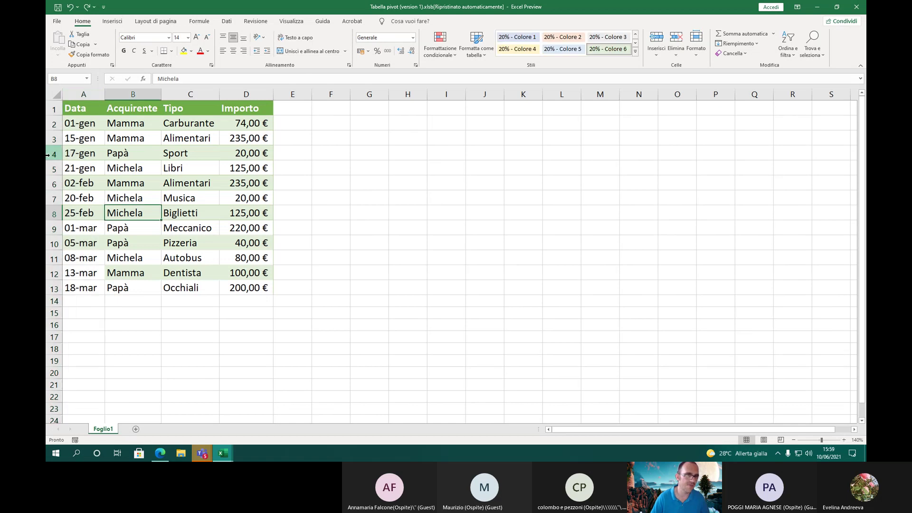
# Clear the contents of row 4 and the Acquirente column together, and undo the clearing
pyautogui.moveTo(53, 155); pyautogui.dragTo(99, 154)
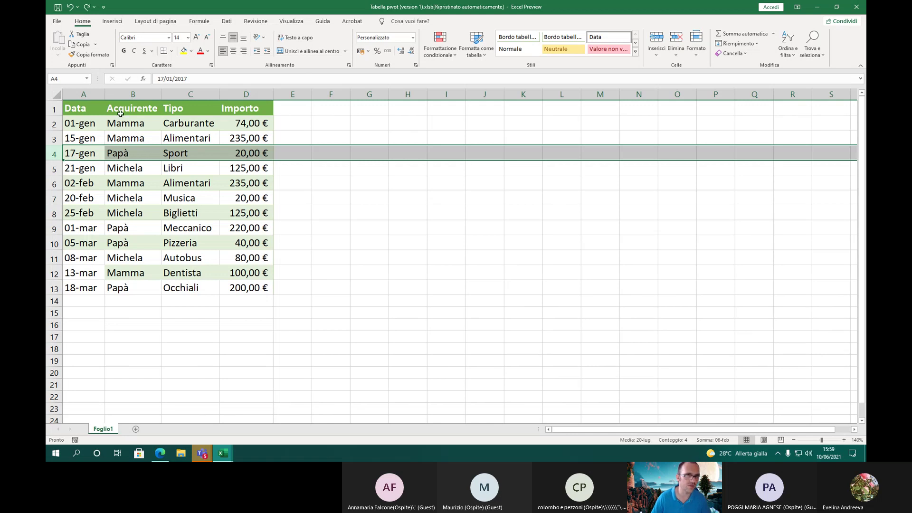
pyautogui.click(133, 94)
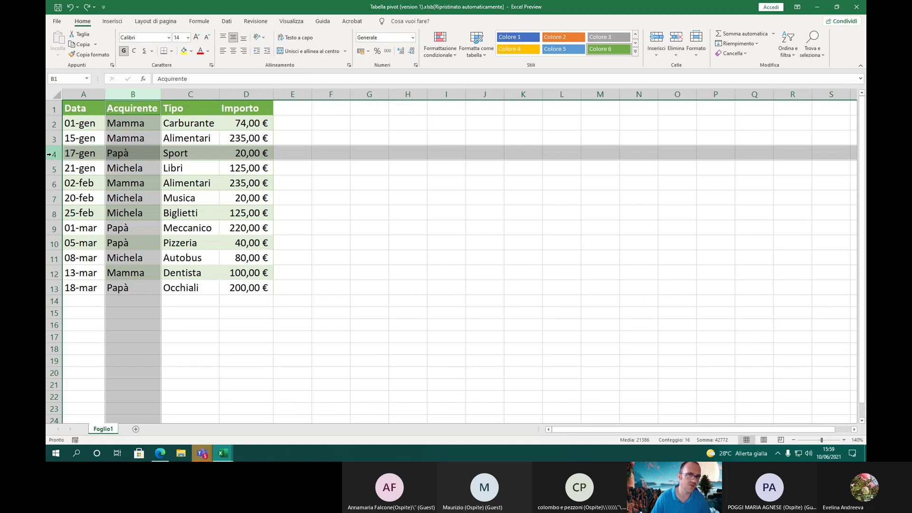
pyautogui.rightClick(128, 110)
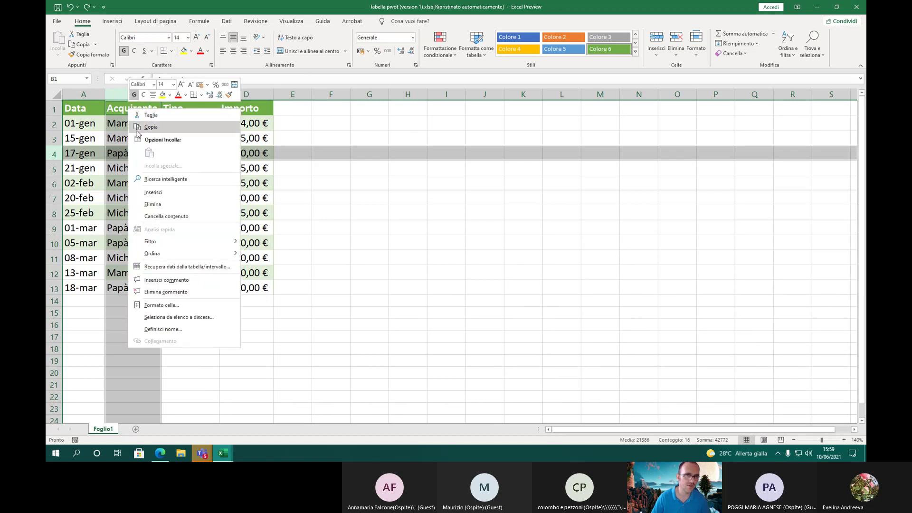
pyautogui.click(176, 221)
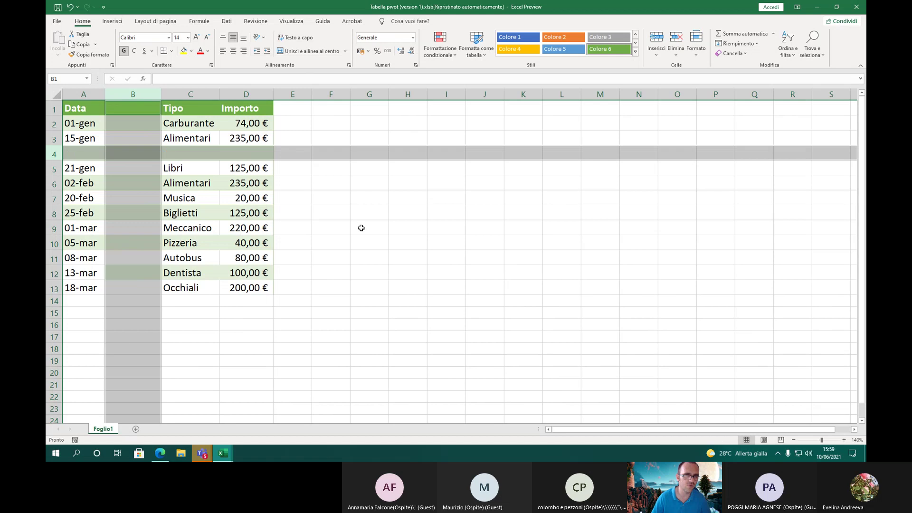
pyautogui.click(361, 228)
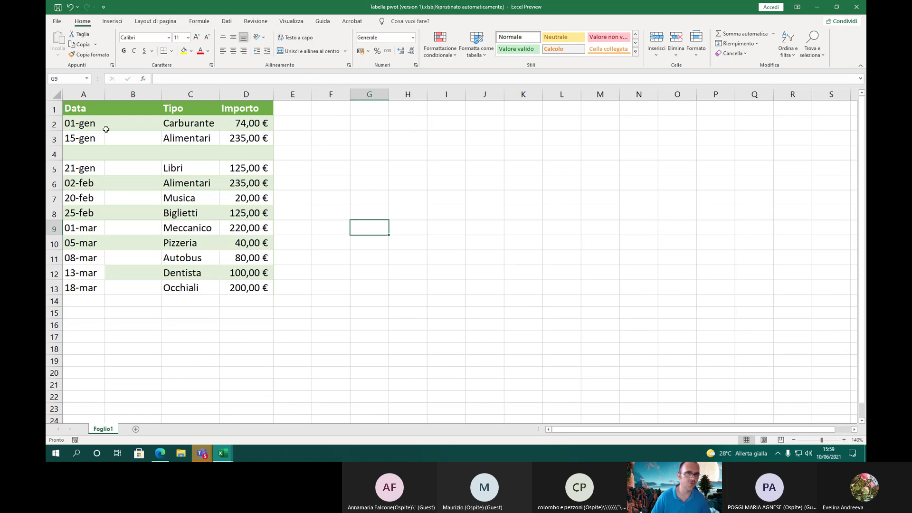
pyautogui.click(70, 6)
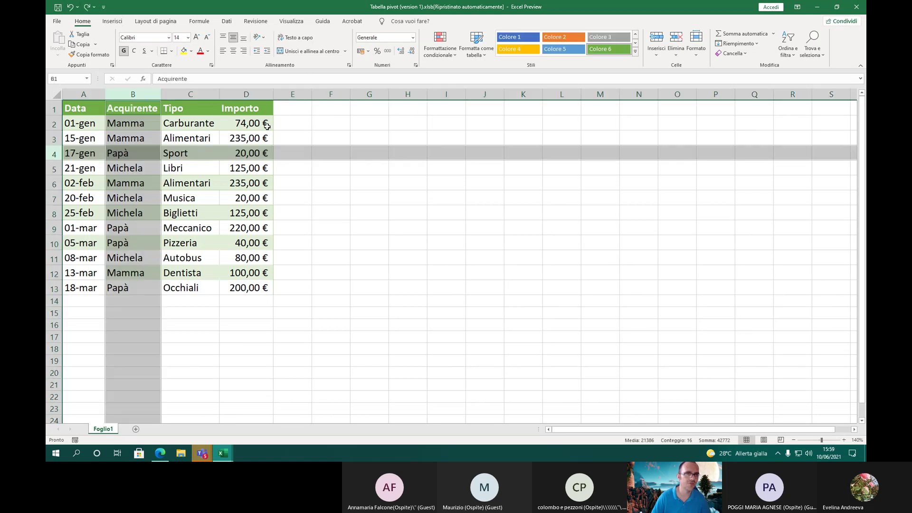
pyautogui.click(367, 188)
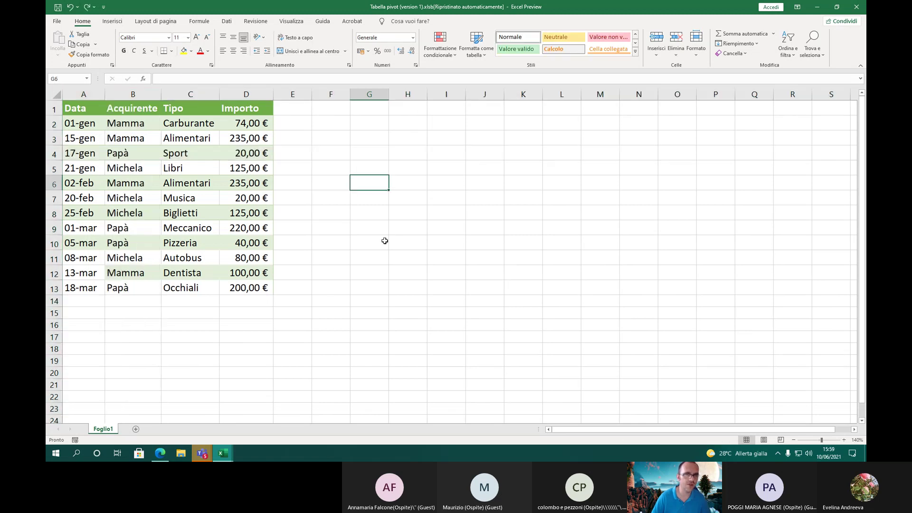
# Select the non-adjacent rows 4, 6, 9 and 11 together
pyautogui.click(53, 159)
pyautogui.keyDown('ctrl'); pyautogui.click(54, 182); pyautogui.keyUp('ctrl')
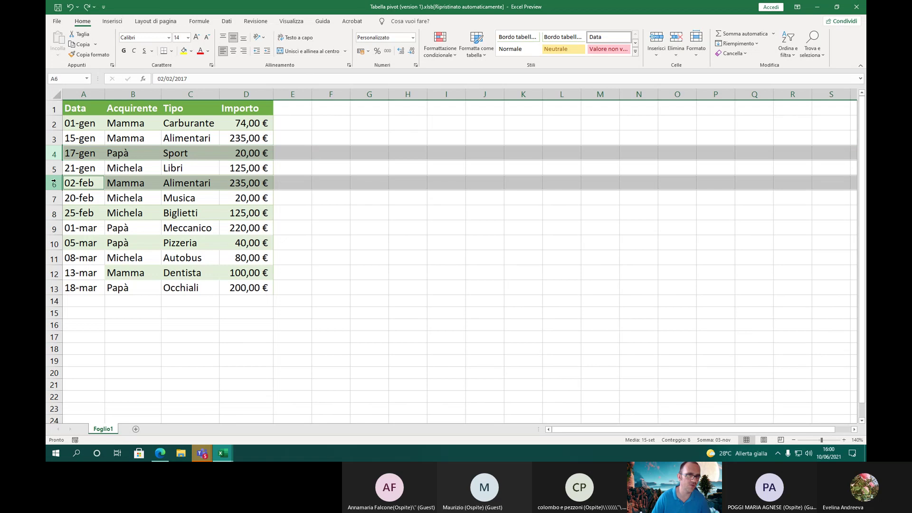
pyautogui.keyDown('ctrl'); pyautogui.click(53, 228); pyautogui.keyUp('ctrl')
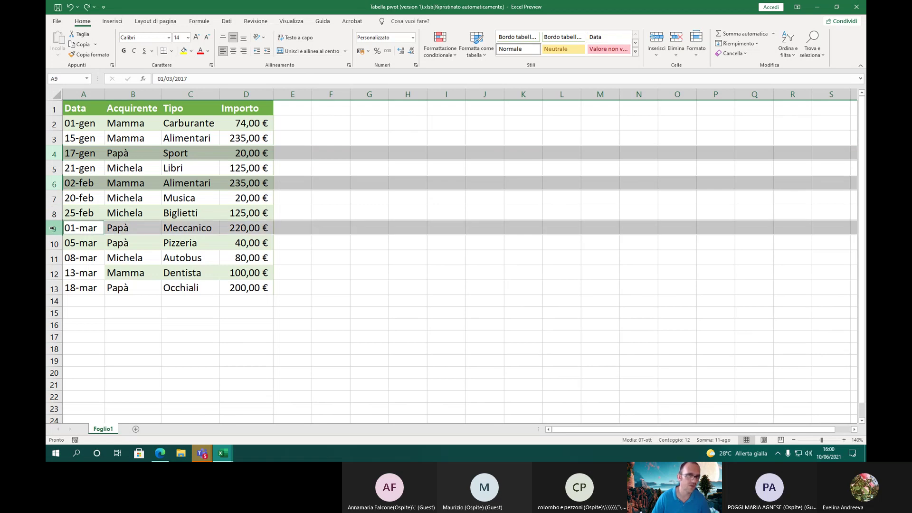
pyautogui.keyDown('ctrl'); pyautogui.click(54, 259); pyautogui.keyUp('ctrl')
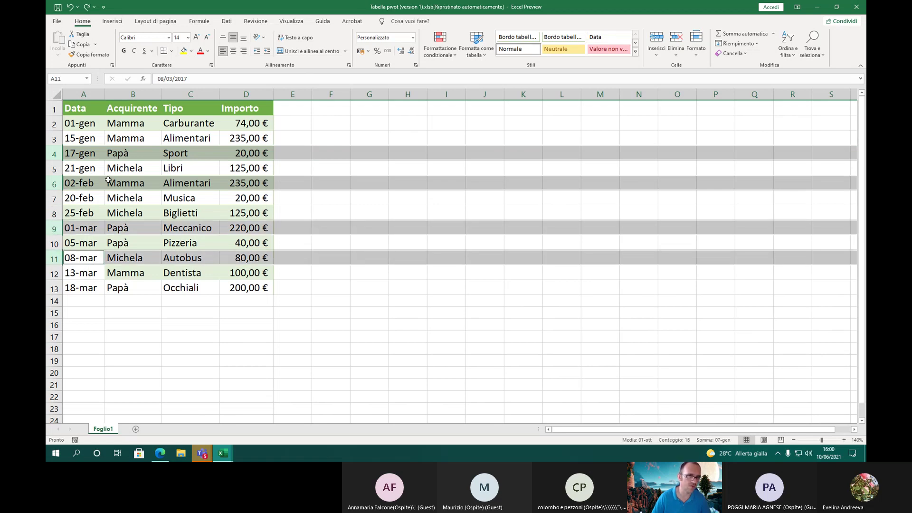
# Clear the contents of rows 4 and 10 and the Importo column together, and undo the clearing
pyautogui.click(54, 154)
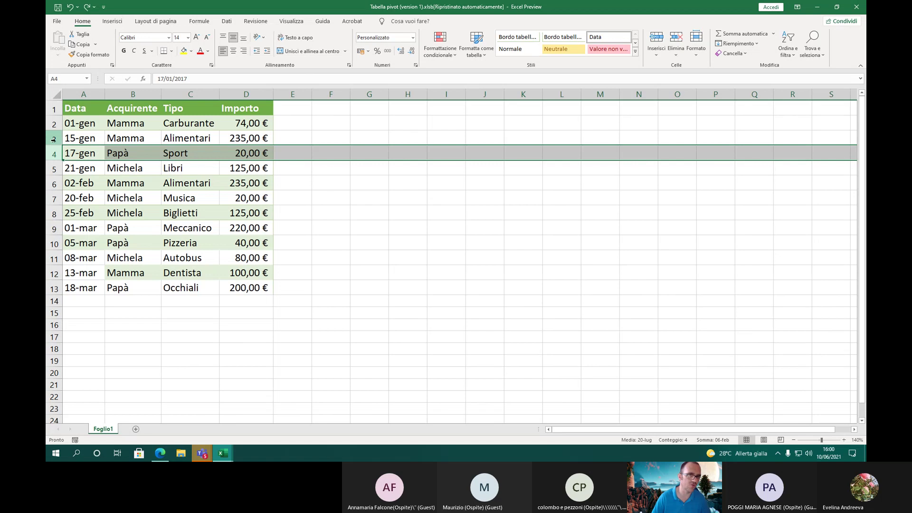
pyautogui.keyDown('ctrl'); pyautogui.click(249, 92); pyautogui.keyUp('ctrl')
pyautogui.keyDown('ctrl'); pyautogui.click(55, 243); pyautogui.keyUp('ctrl')
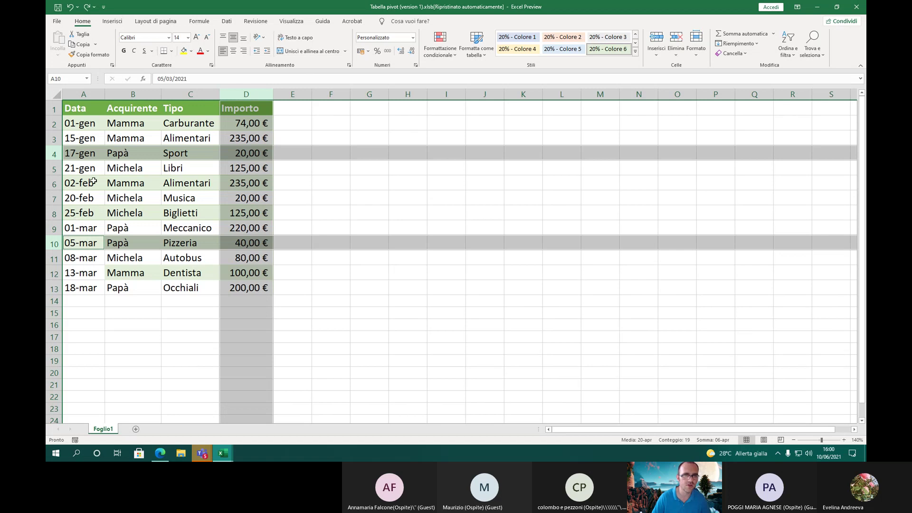
pyautogui.rightClick(102, 157)
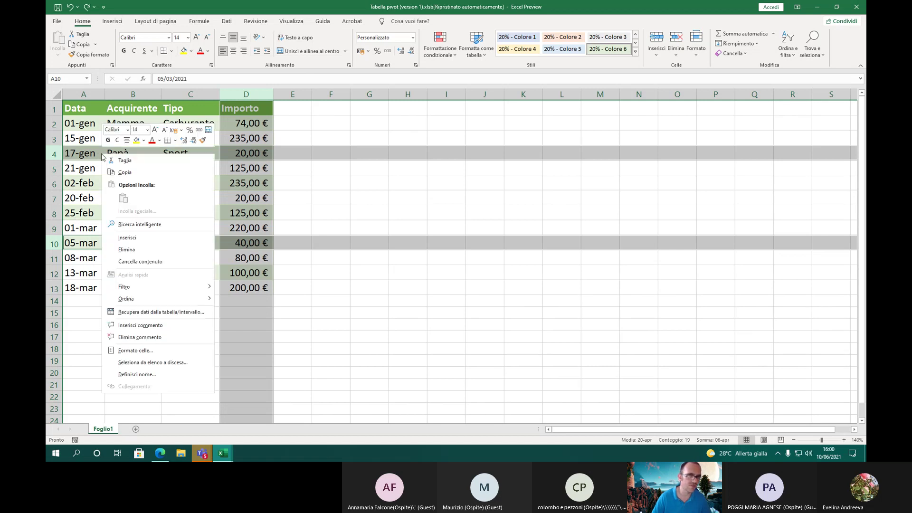
pyautogui.click(141, 261)
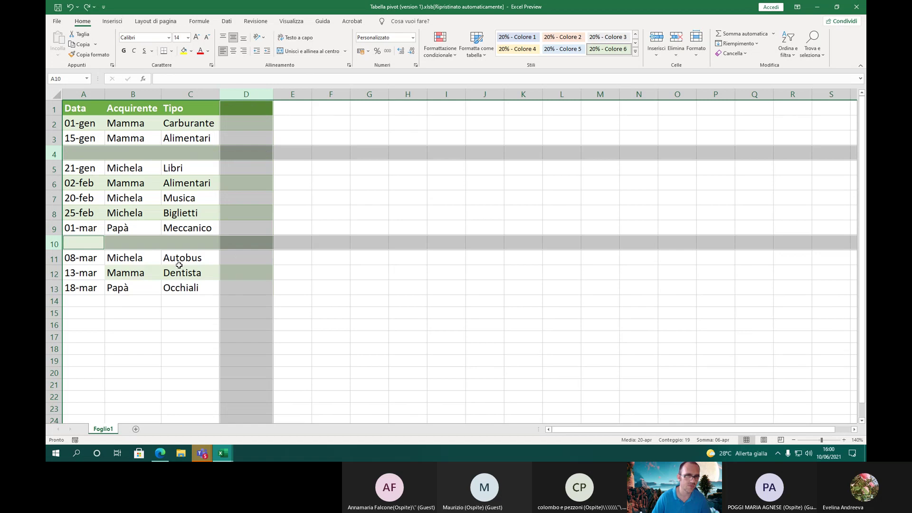
pyautogui.click(395, 267)
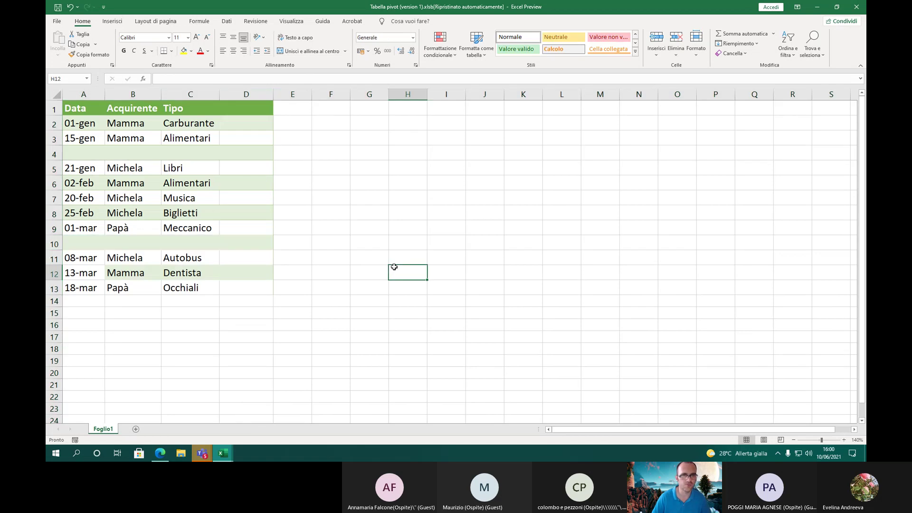
pyautogui.click(70, 7)
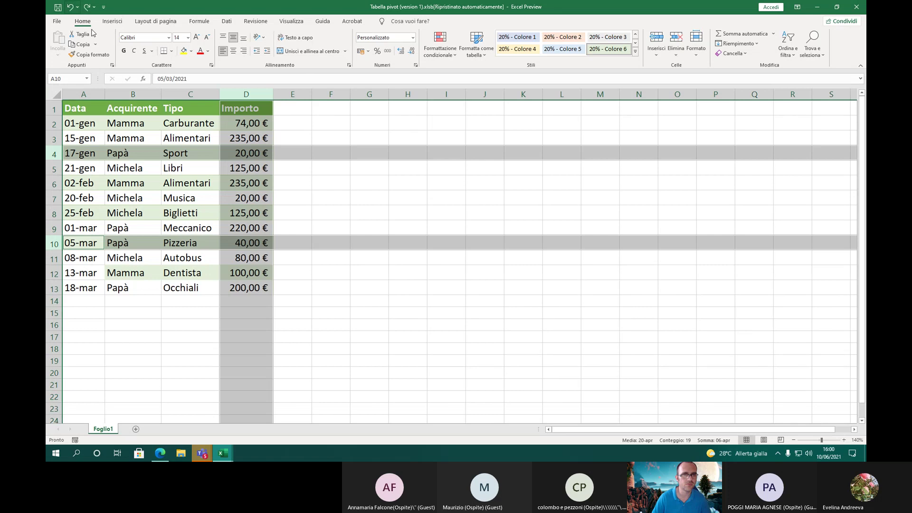
pyautogui.click(97, 108)
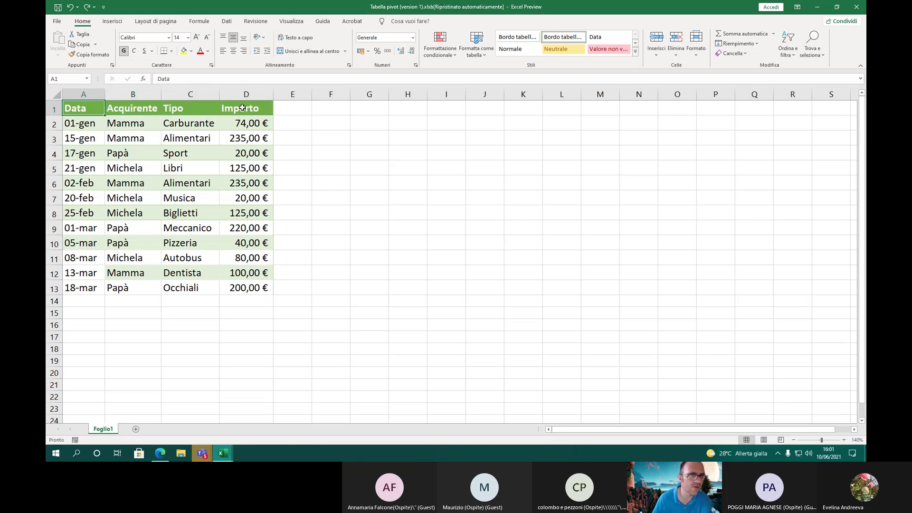
pyautogui.click(264, 103)
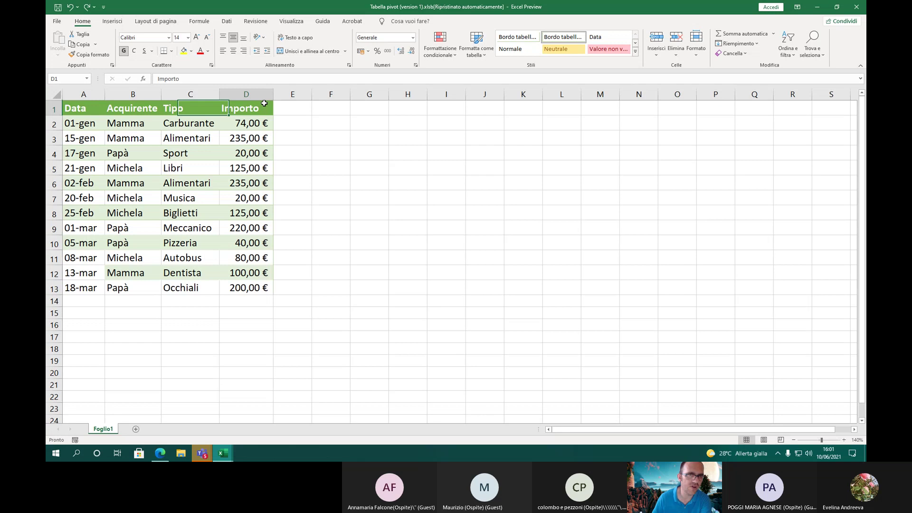
pyautogui.click(194, 108)
pyautogui.click(138, 109)
# Apply the Normale cell style to the Data header in A1, compare it with the Acquirente header, and undo the style
pyautogui.click(82, 109)
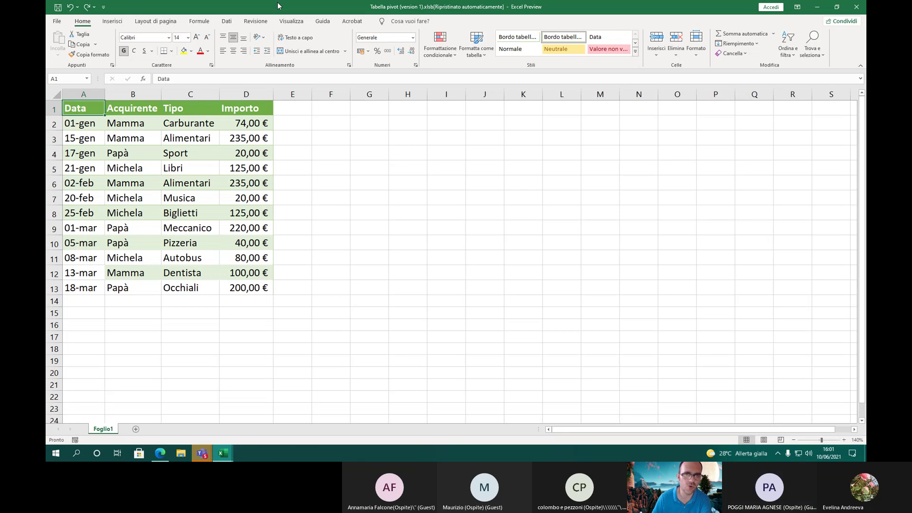
pyautogui.click(508, 49)
pyautogui.click(392, 198)
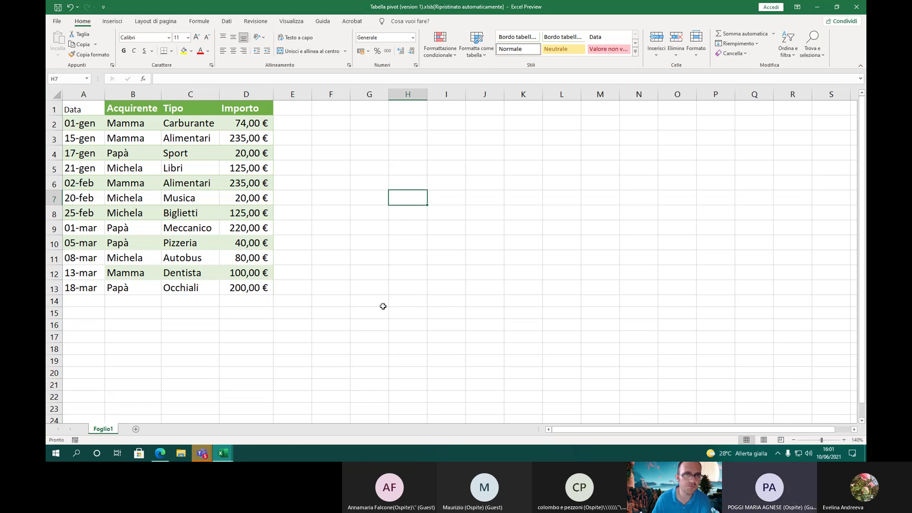
pyautogui.click(83, 112)
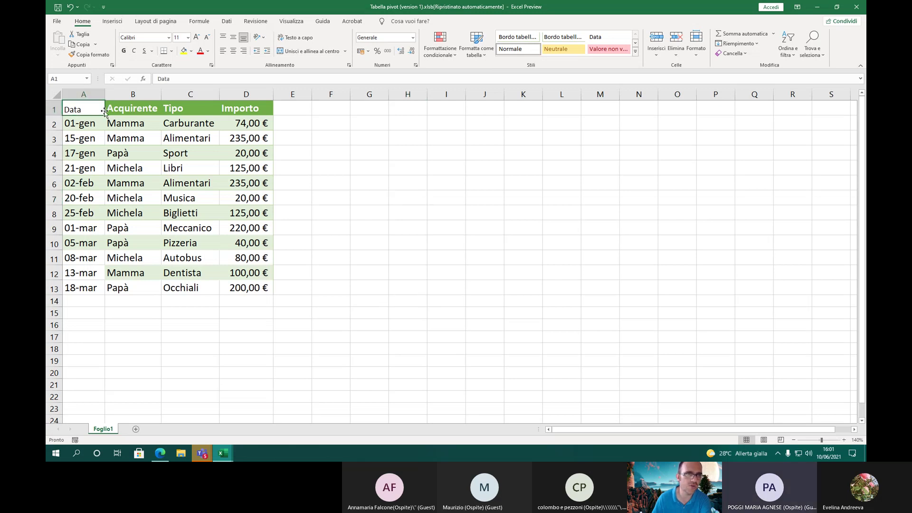
pyautogui.click(132, 110)
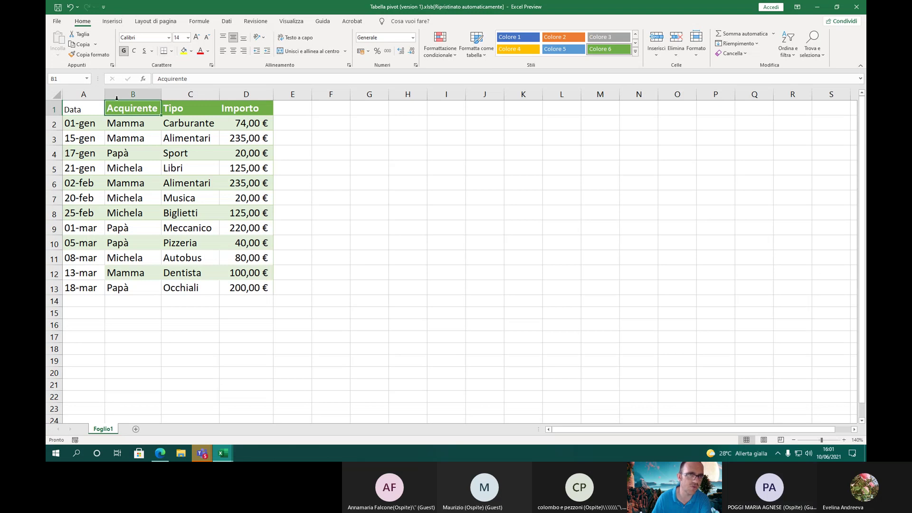
pyautogui.click(70, 8)
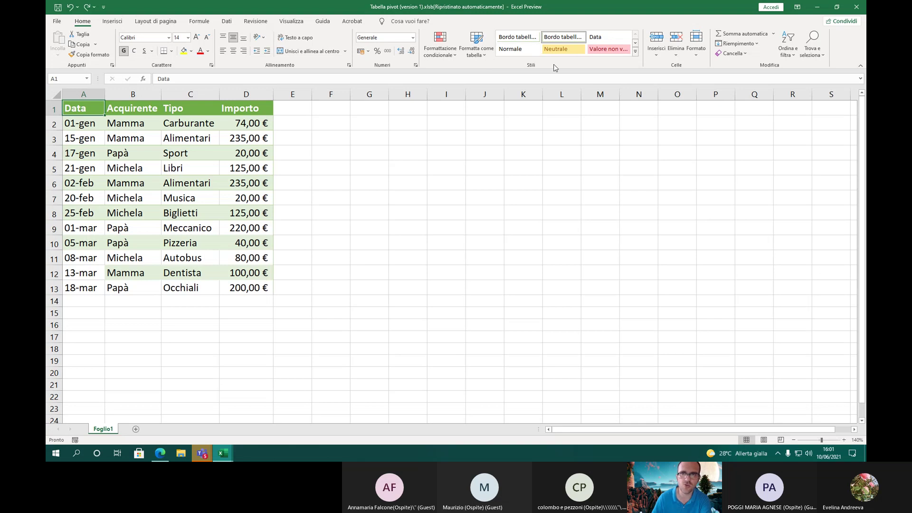
# Reapply the Normale cell style to header cell A1, examine the cell, and undo the style change
pyautogui.click(524, 52)
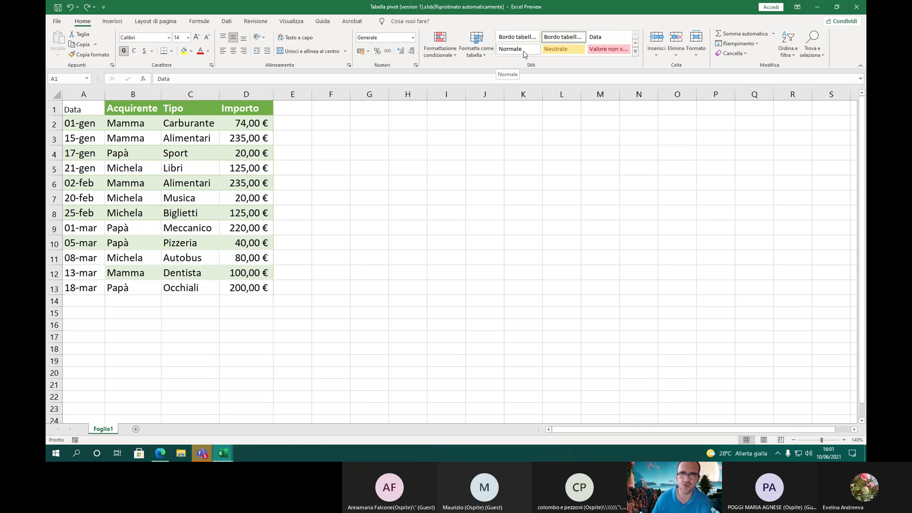
pyautogui.click(524, 54)
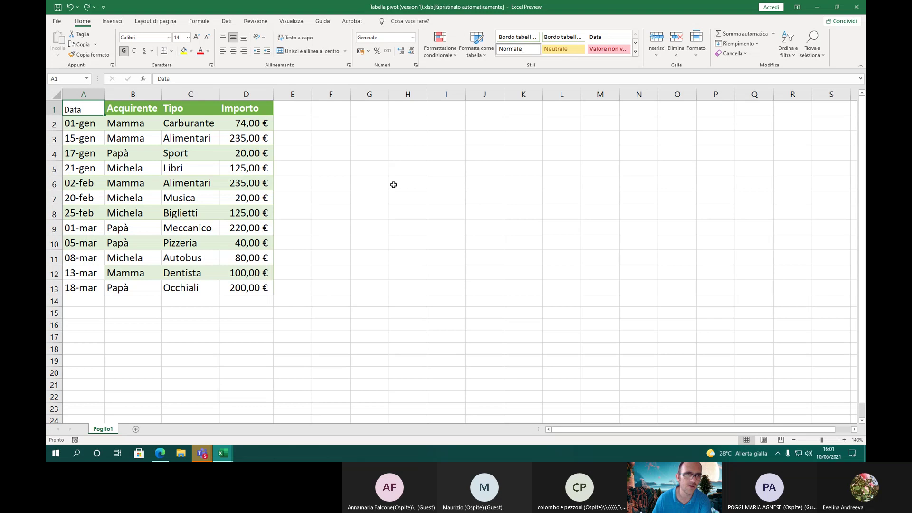
pyautogui.click(380, 197)
pyautogui.click(90, 107)
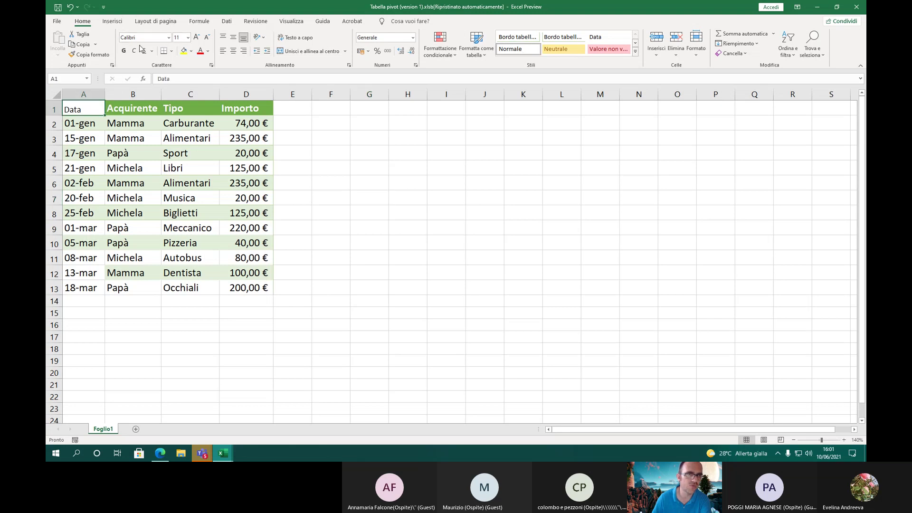
pyautogui.click(96, 89)
pyautogui.click(302, 223)
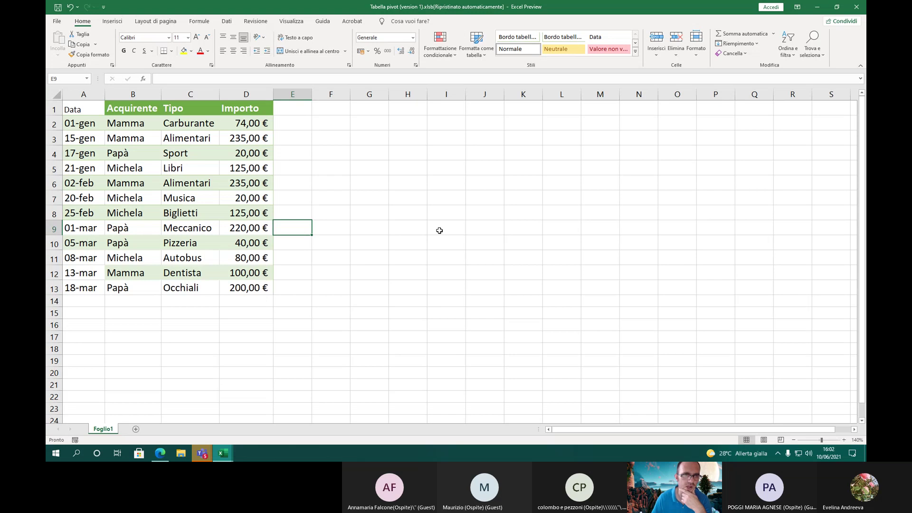
pyautogui.click(70, 11)
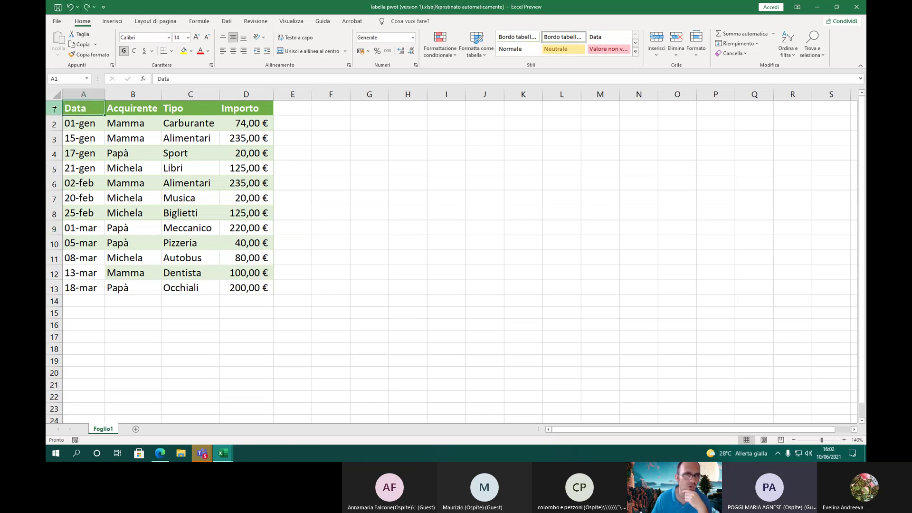
# Apply the Normale style to the headers A1:D1 and undo it, and clear the header contents and undo the clearing
pyautogui.moveTo(90, 106)
pyautogui.mouseDown()
pyautogui.moveTo(247, 108)
pyautogui.moveTo(71, 108)
pyautogui.mouseUp()
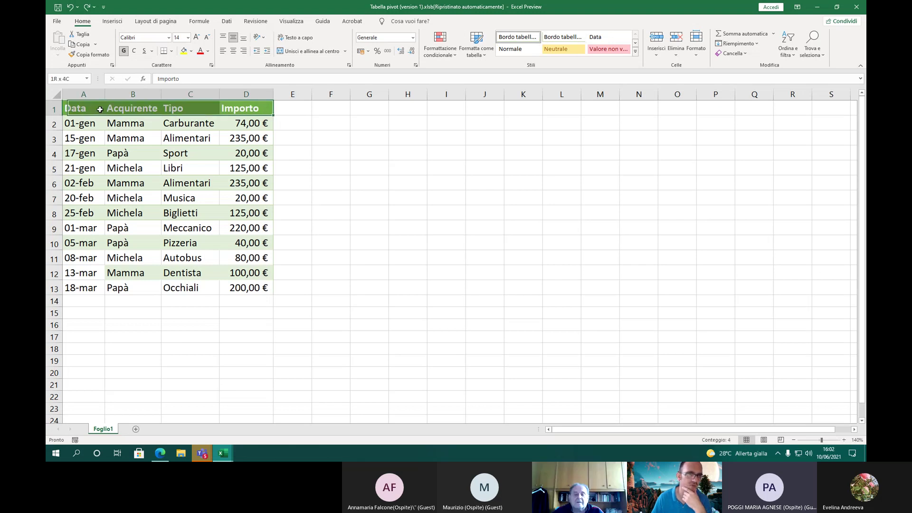
pyautogui.click(506, 50)
pyautogui.click(364, 235)
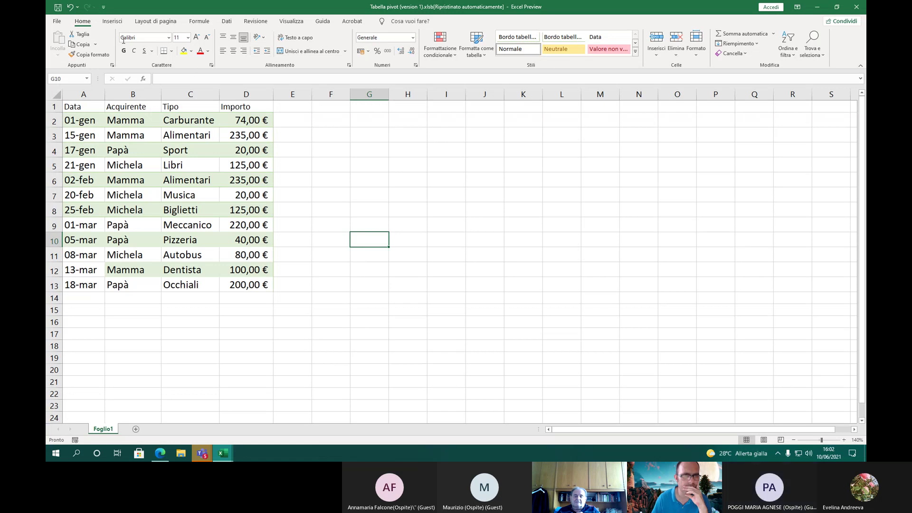
pyautogui.click(70, 8)
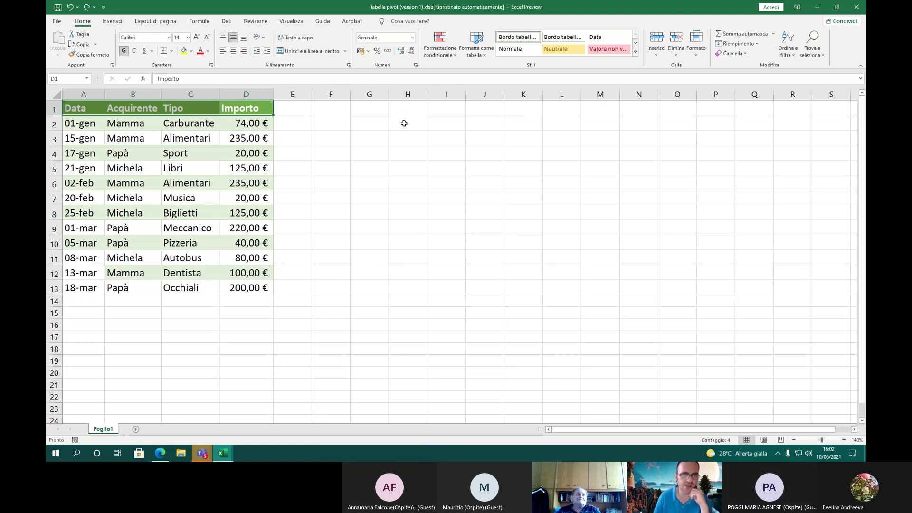
pyautogui.press('Delete')
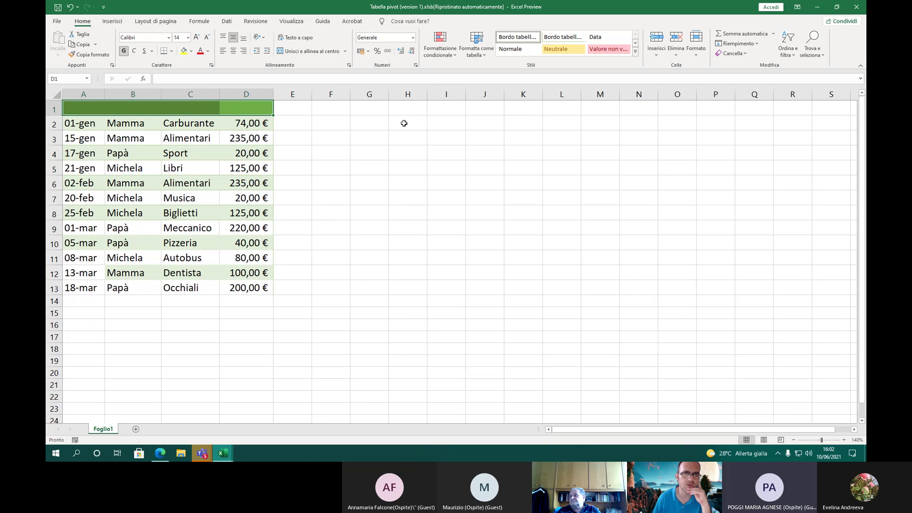
pyautogui.click(69, 7)
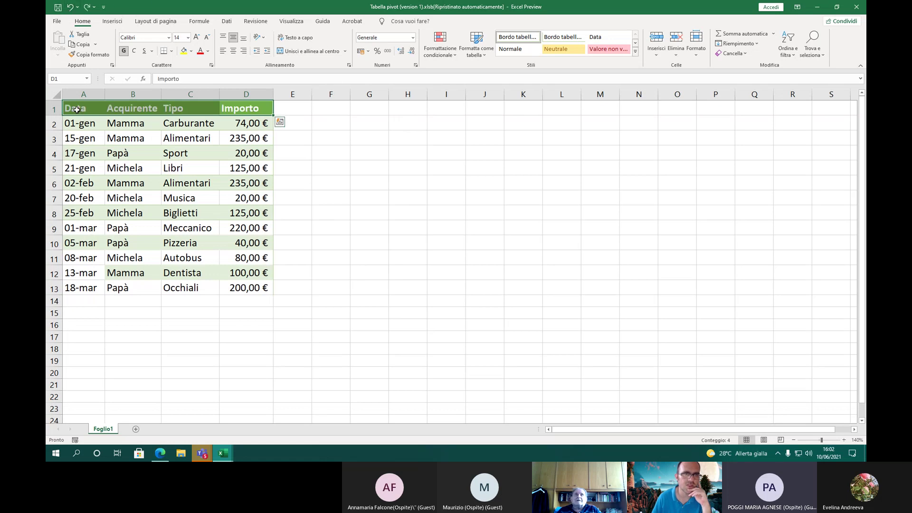
# Select A1:D1 again, clear only the header contents, examine the emptied cells, and undo the clearing
pyautogui.moveTo(79, 114); pyautogui.dragTo(251, 110)
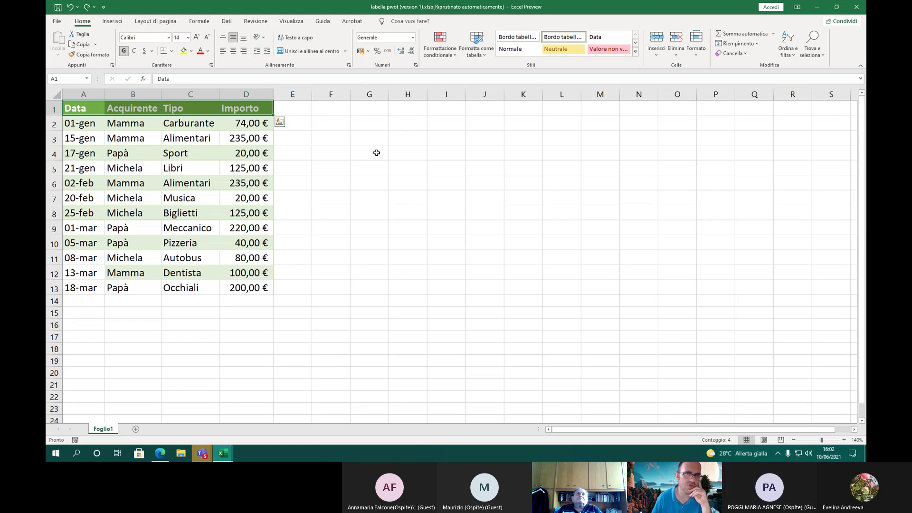
pyautogui.rightClick(85, 112)
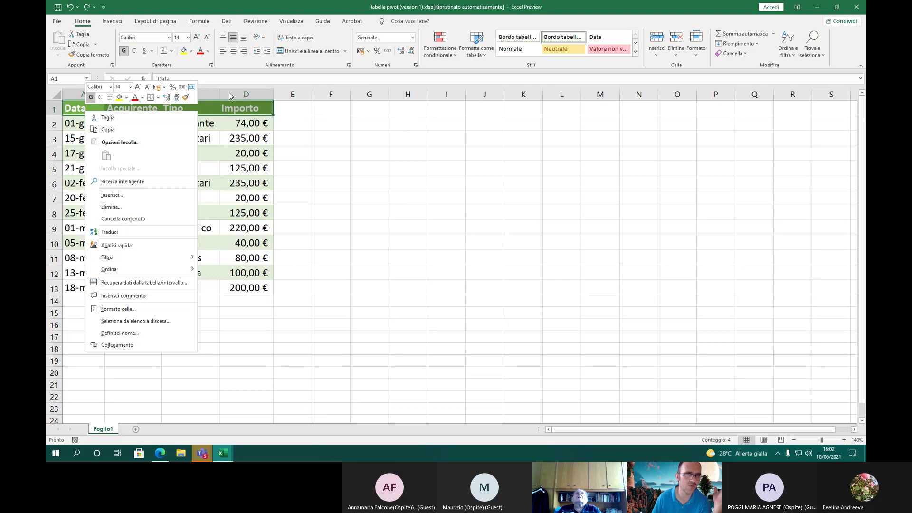
pyautogui.click(252, 5)
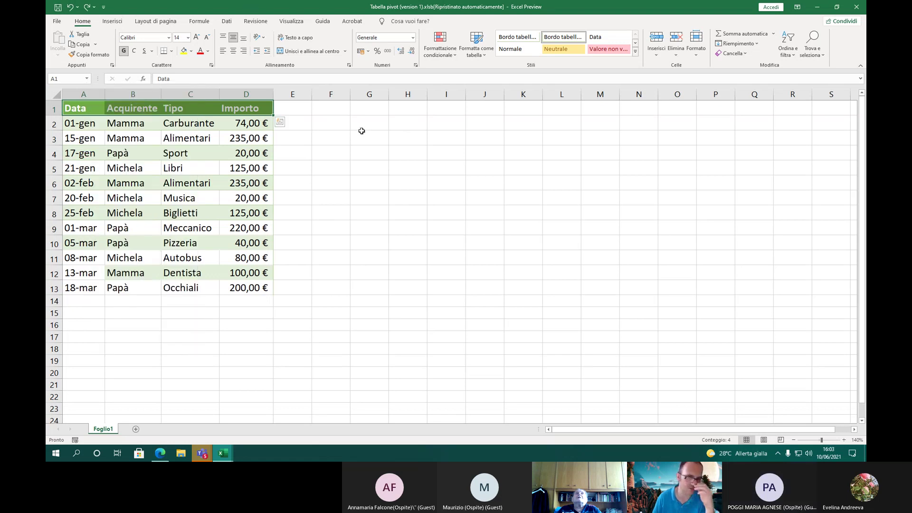
pyautogui.press('Delete')
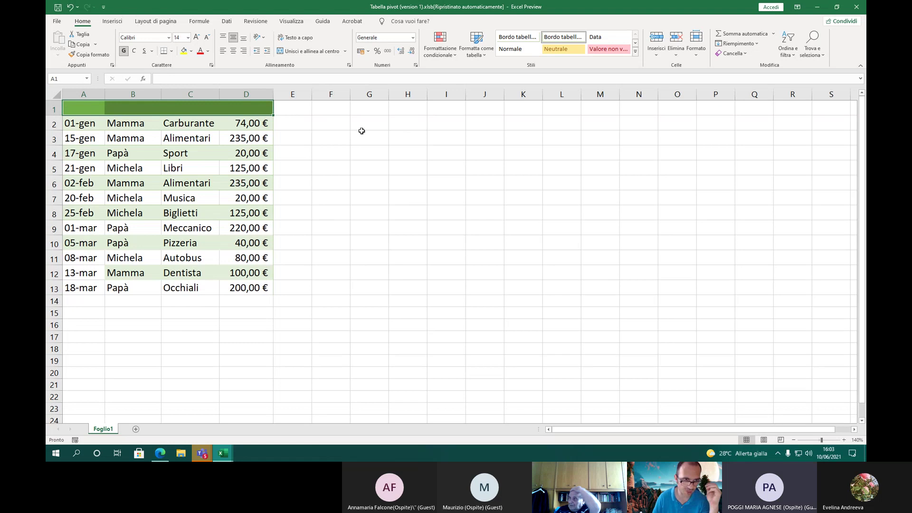
pyautogui.click(295, 122)
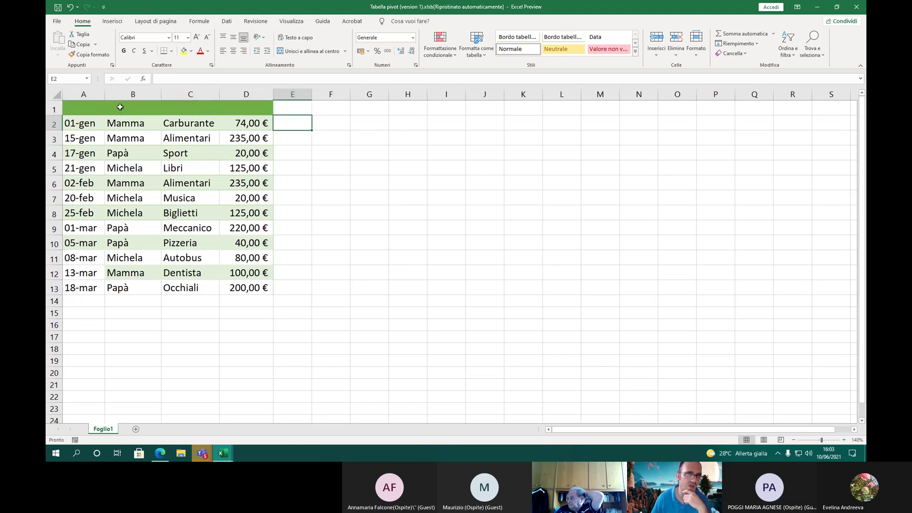
pyautogui.click(86, 108)
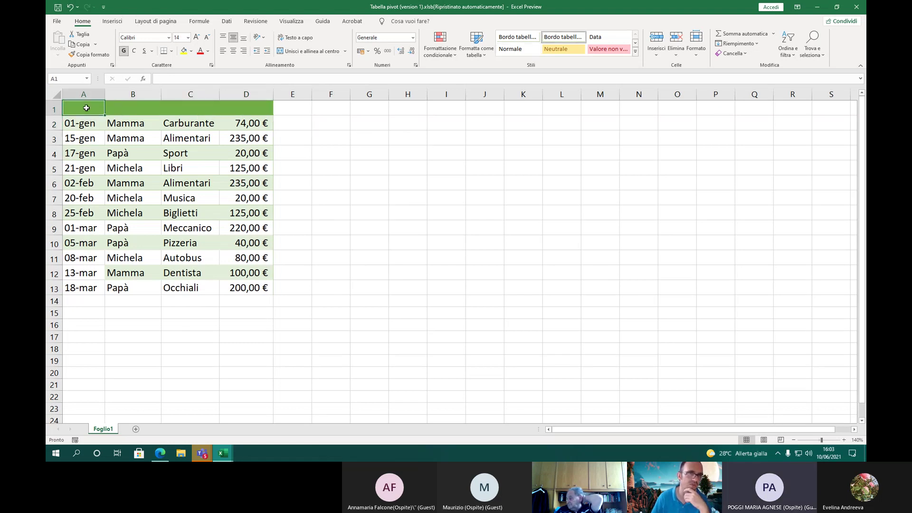
pyautogui.click(245, 108)
pyautogui.moveTo(246, 109); pyautogui.dragTo(91, 106)
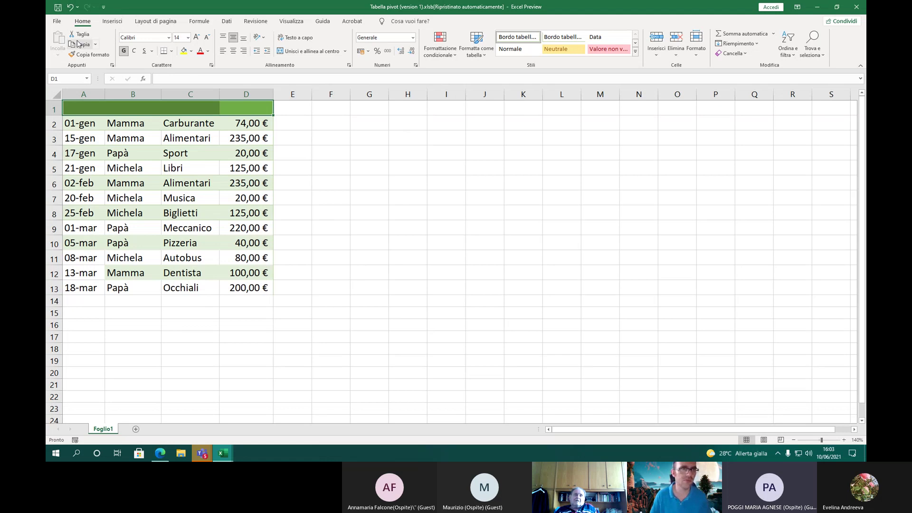
pyautogui.click(69, 7)
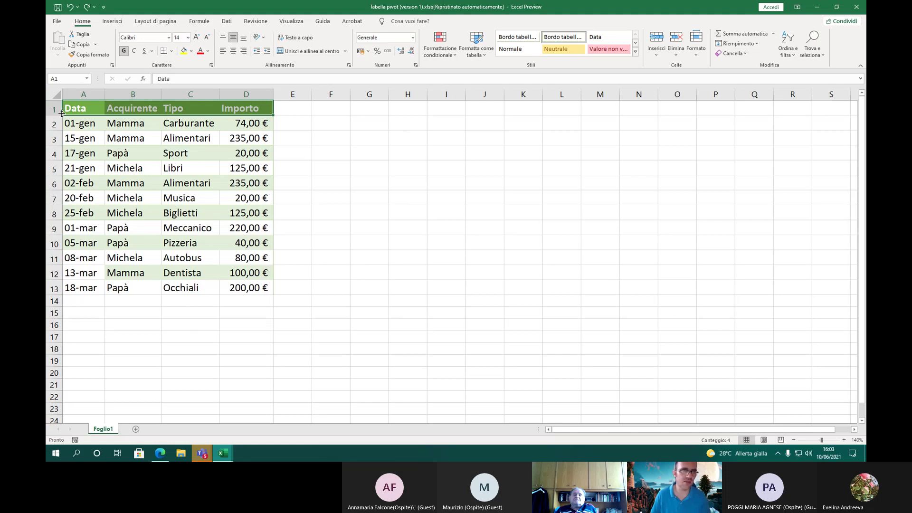
# Delete the header cells A1:D1 so the cells below shift up, and undo the deletion
pyautogui.click(680, 55)
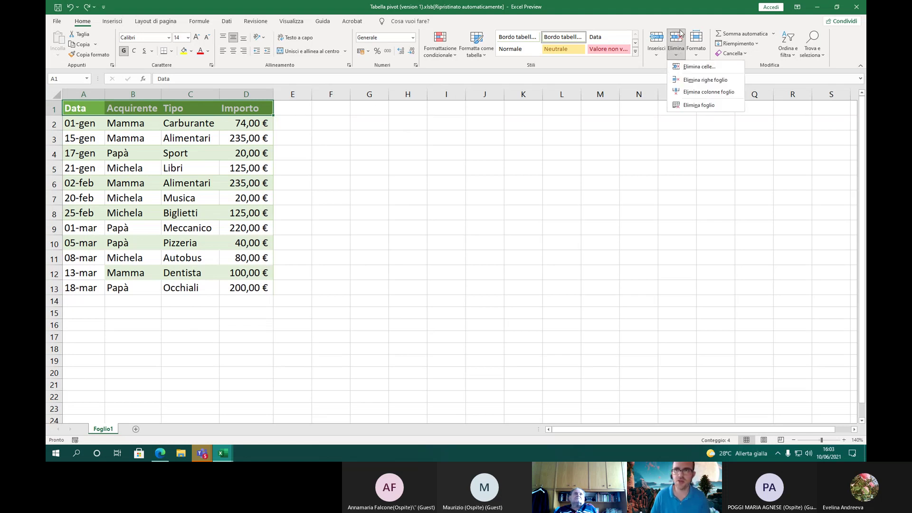
pyautogui.click(680, 38)
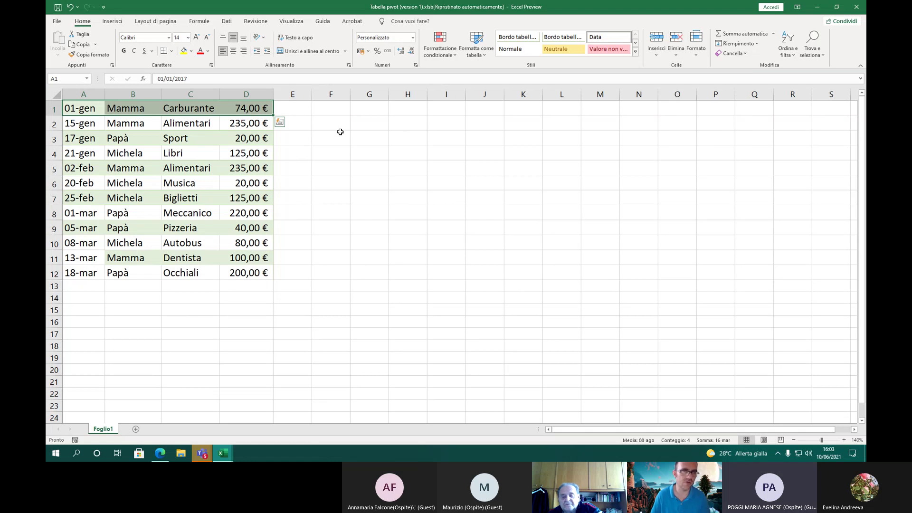
pyautogui.click(70, 7)
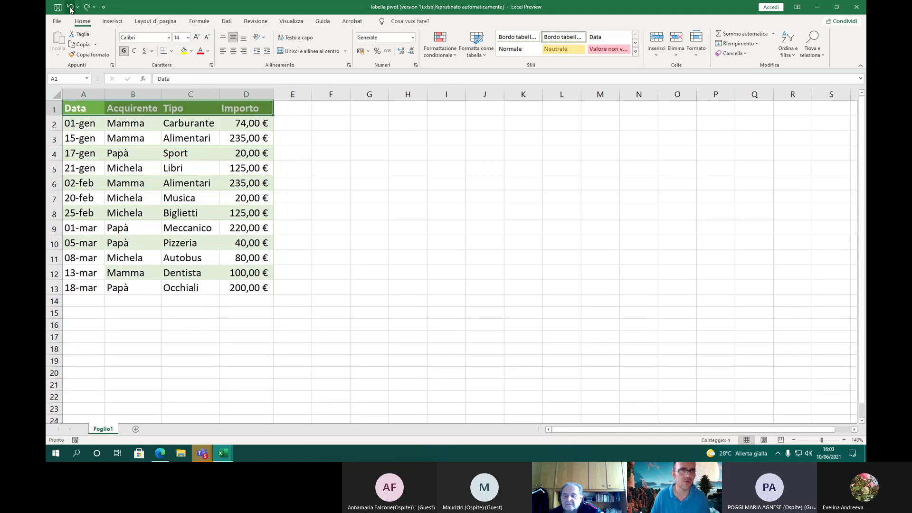
# Delete the entire header row 1 so the data rows shift up, and undo the deletion
pyautogui.click(53, 109)
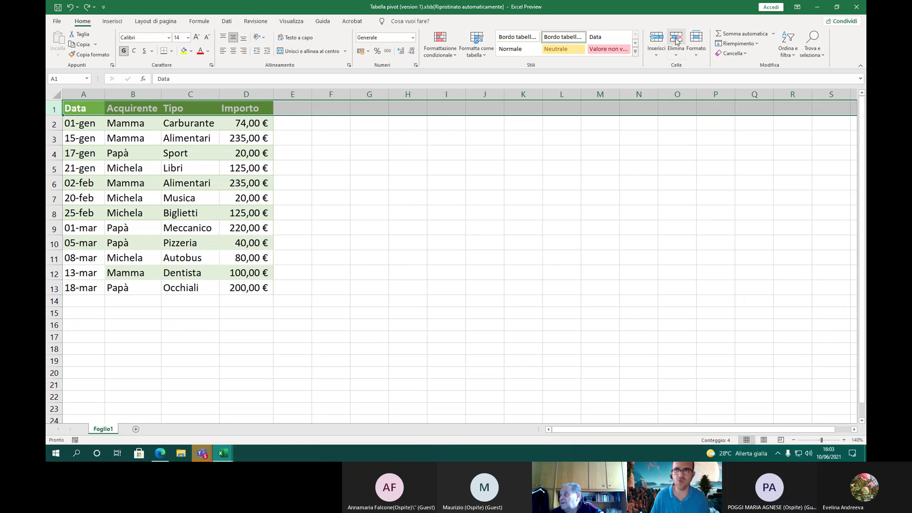
pyautogui.rightClick(92, 113)
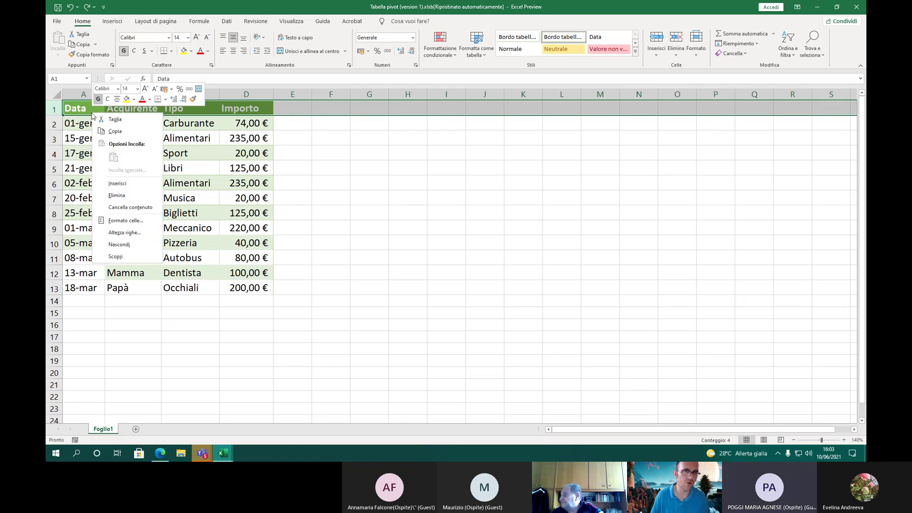
pyautogui.click(119, 198)
pyautogui.click(387, 264)
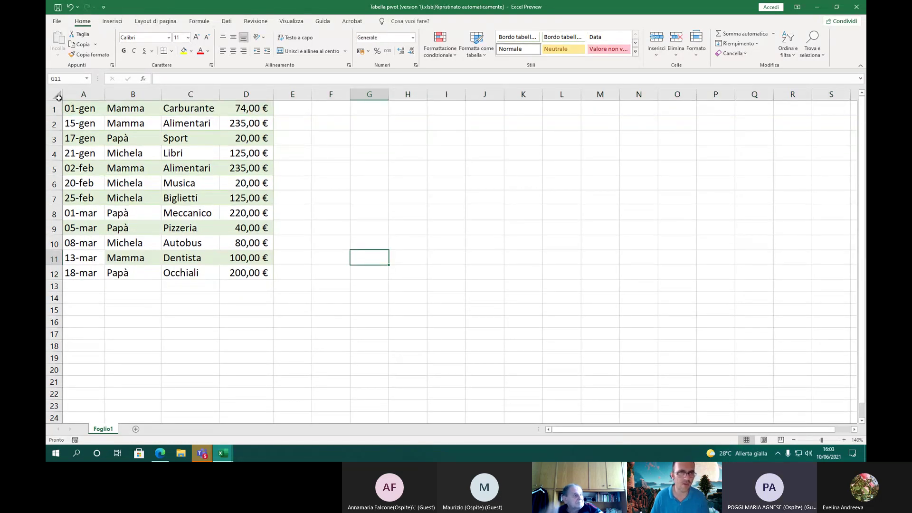
pyautogui.click(70, 8)
pyautogui.click(310, 170)
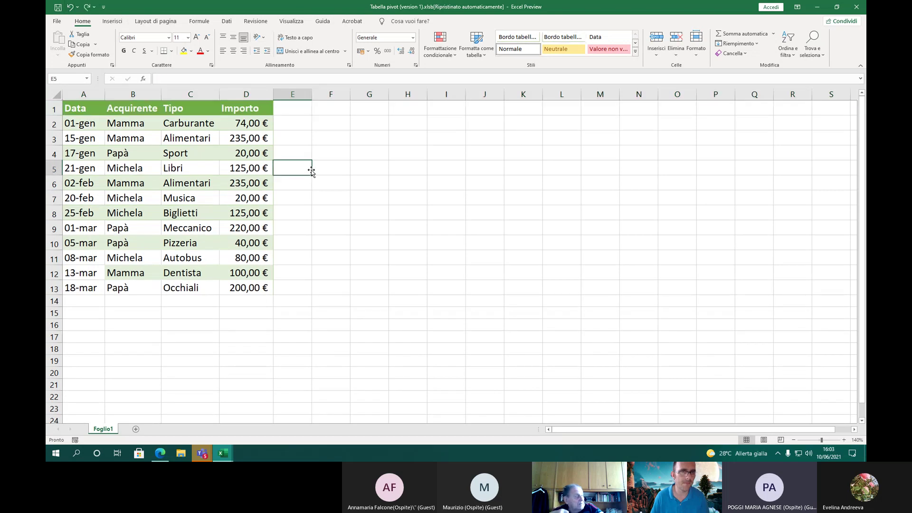
pyautogui.click(74, 110)
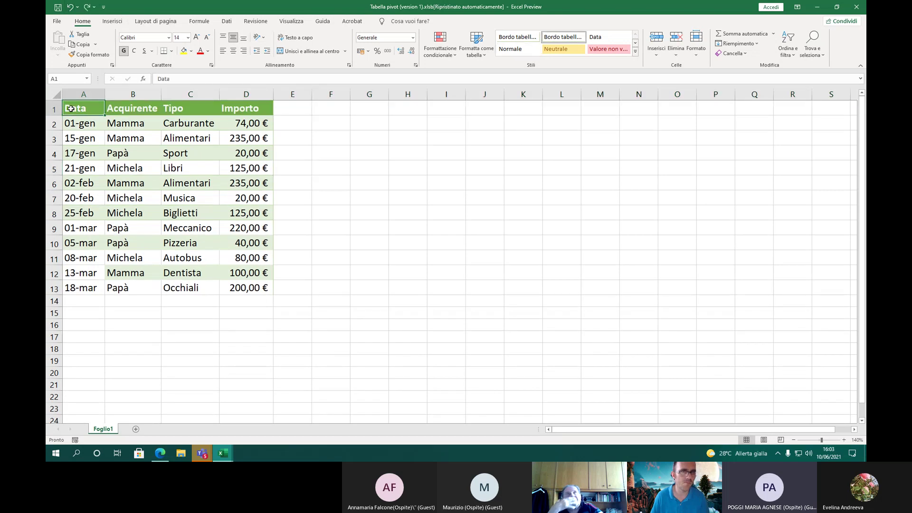
pyautogui.moveTo(70, 108); pyautogui.dragTo(239, 108)
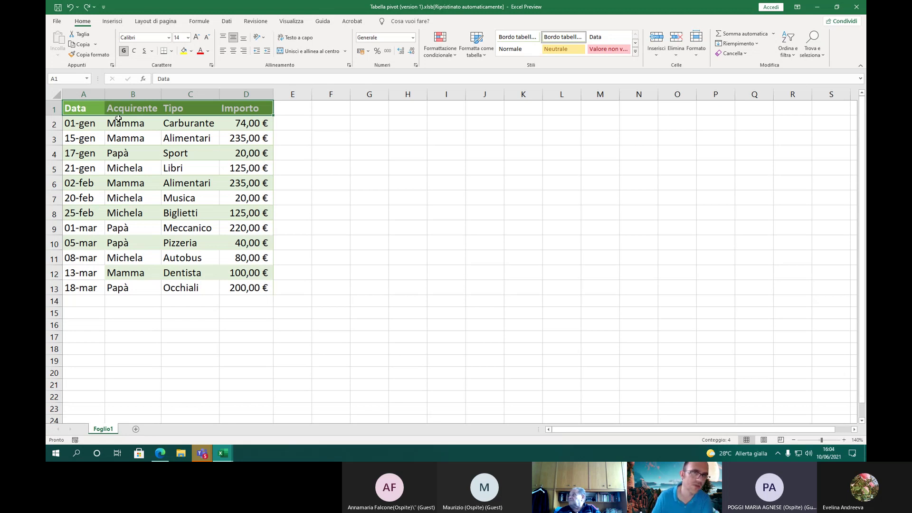
pyautogui.moveTo(90, 106); pyautogui.dragTo(136, 105)
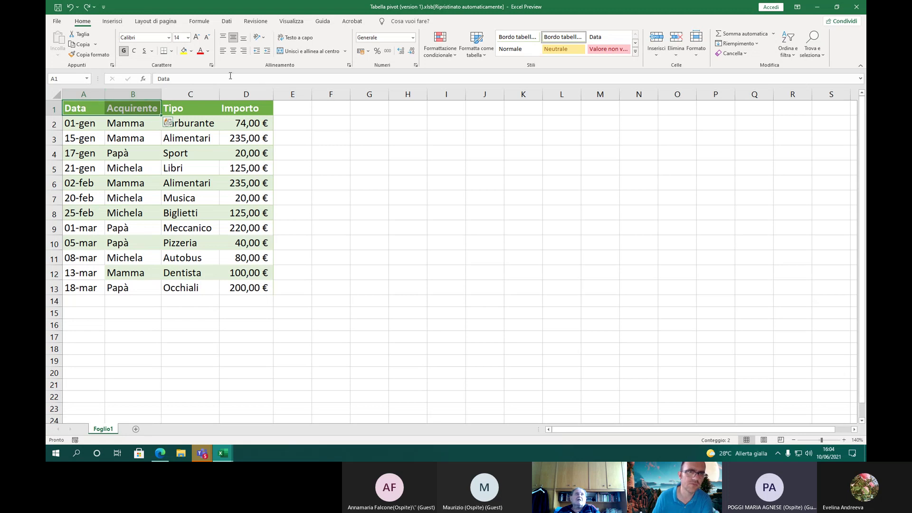
pyautogui.click(192, 51)
pyautogui.click(191, 51)
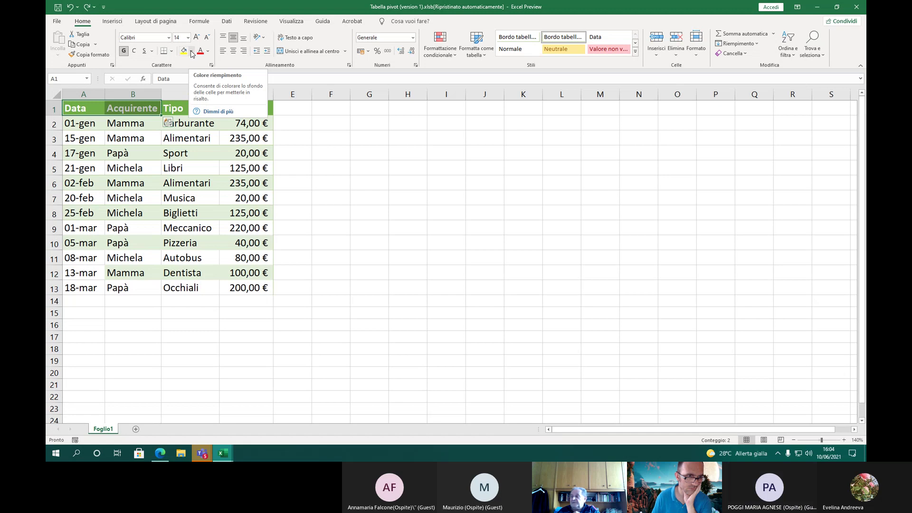
pyautogui.click(72, 108)
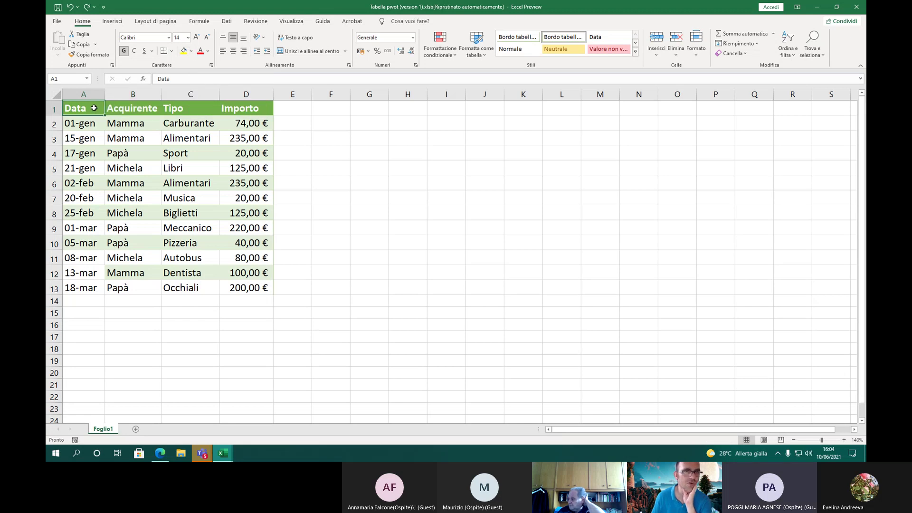
# Fill the header cells A1:B1 with white and set their font colour to Automatico
pyautogui.moveTo(77, 109); pyautogui.dragTo(121, 106)
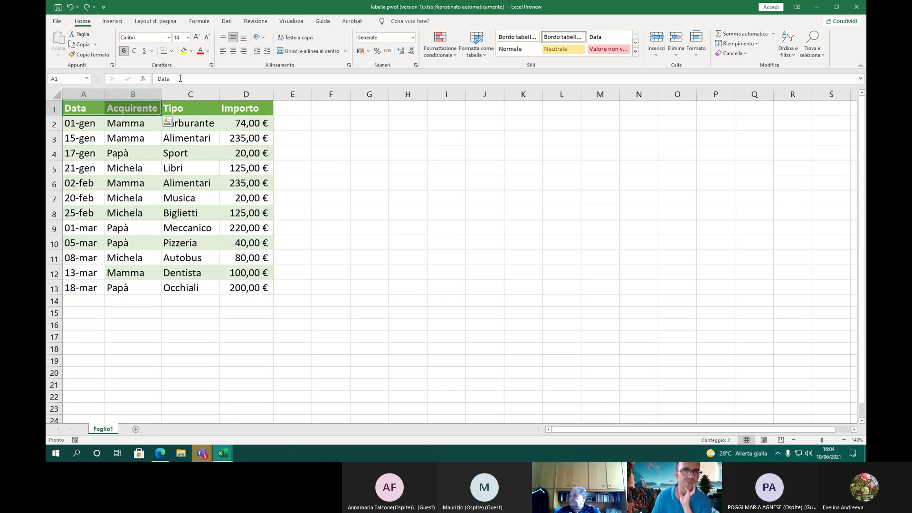
pyautogui.click(190, 51)
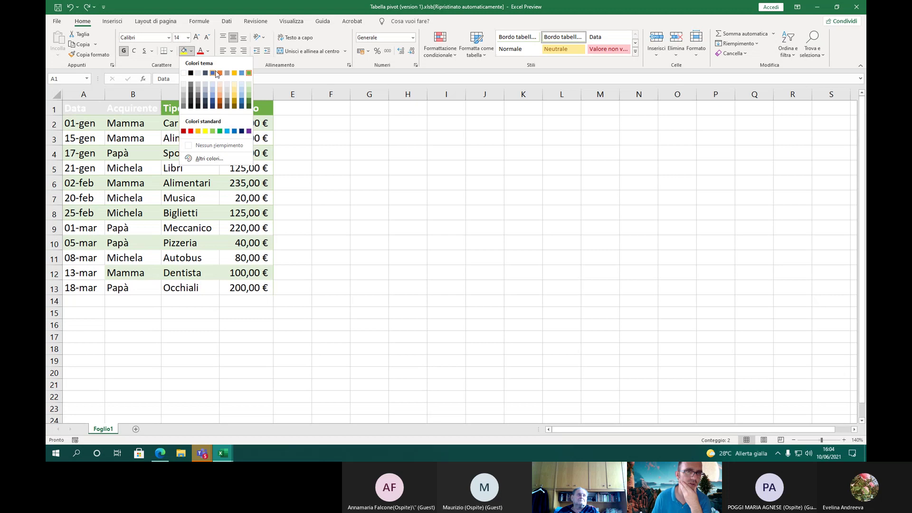
pyautogui.click(185, 74)
pyautogui.click(207, 53)
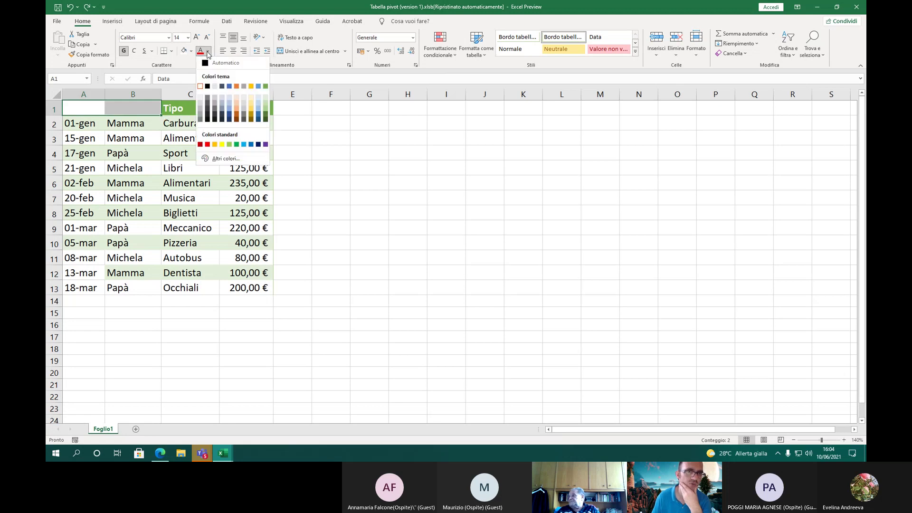
pyautogui.click(210, 63)
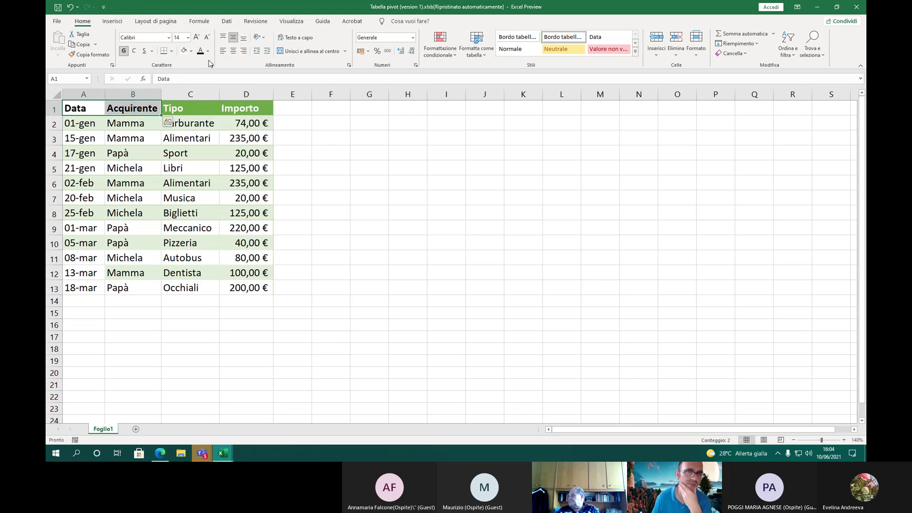
# Remove the bold from headers A1:B1 and reduce their font size to 11
pyautogui.click(304, 129)
pyautogui.moveTo(96, 108); pyautogui.dragTo(120, 110)
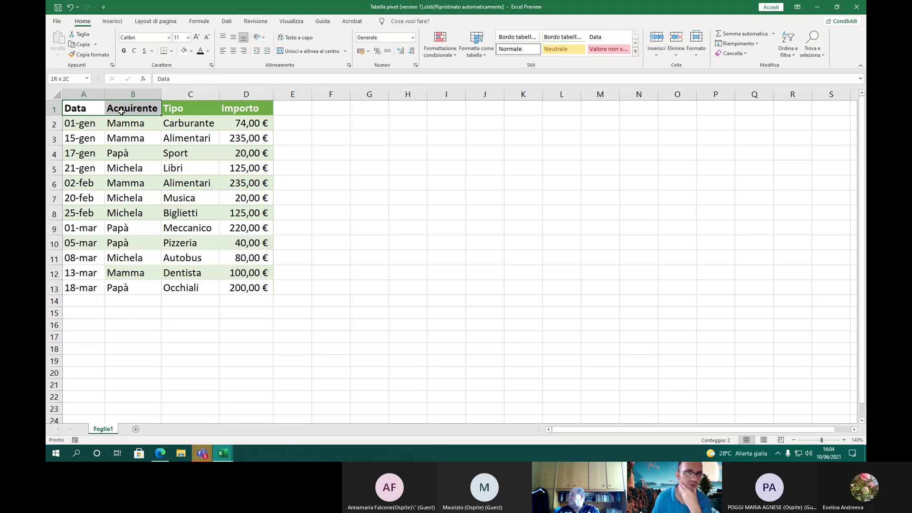
pyautogui.click(125, 50)
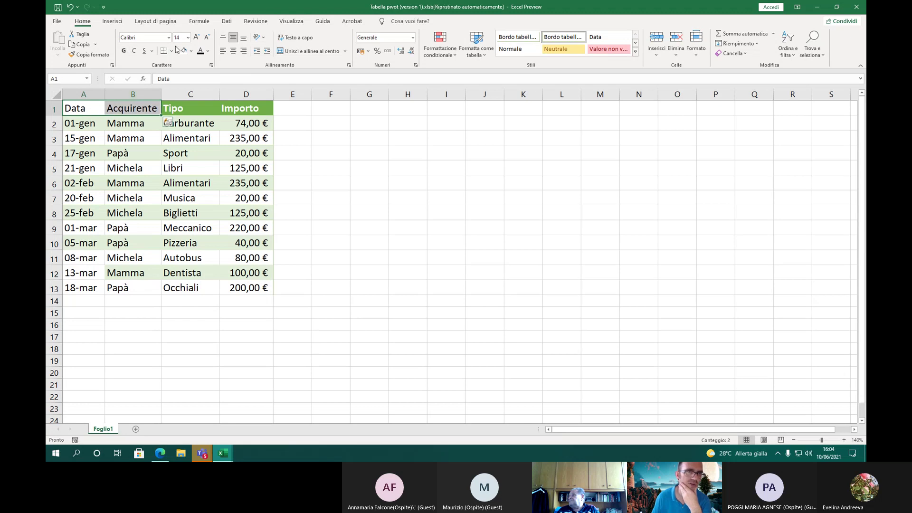
pyautogui.click(208, 40)
pyautogui.click(208, 41)
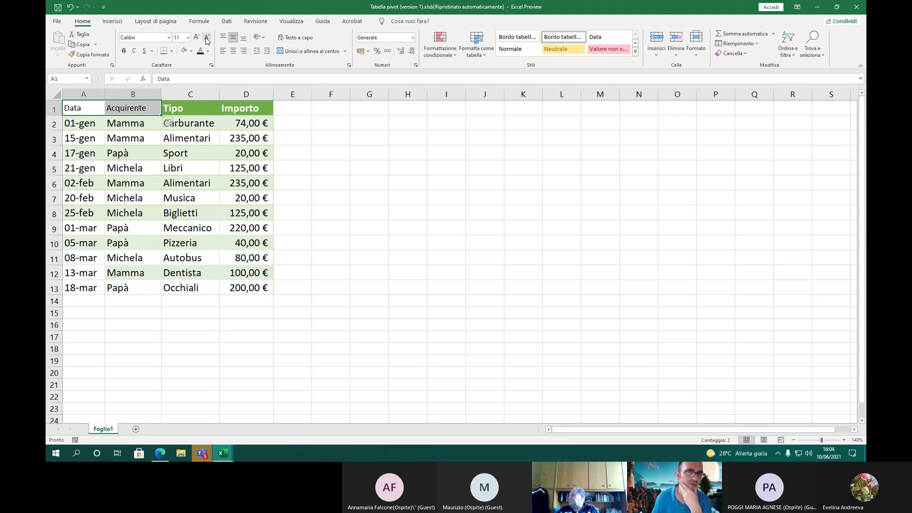
# Examine the manually reformatted headers A1:B1 and undo all of their fill, font colour, bold and size changes
pyautogui.click(298, 127)
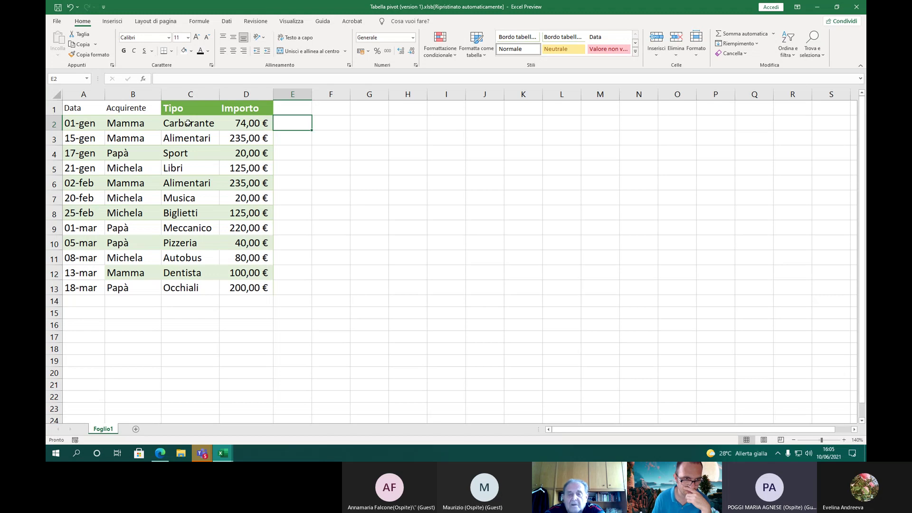
pyautogui.moveTo(141, 107); pyautogui.dragTo(87, 107)
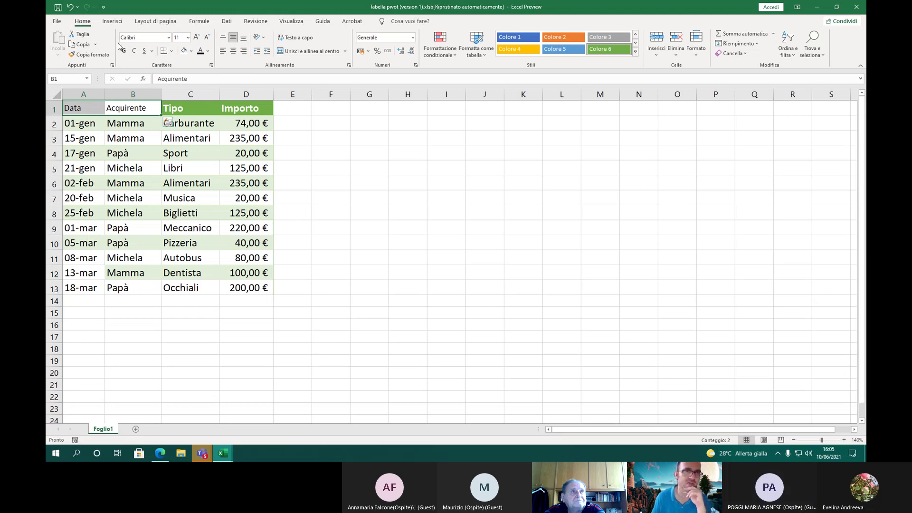
pyautogui.click(71, 8)
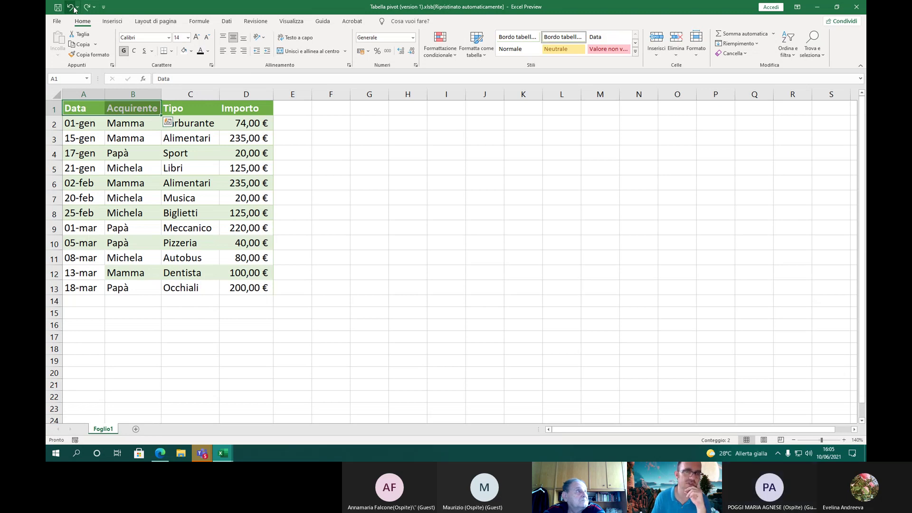
# Format the range A1:D13 as a table with headers, using the first style in the Chiaro group
pyautogui.click(80, 106)
pyautogui.moveTo(79, 105); pyautogui.dragTo(260, 289)
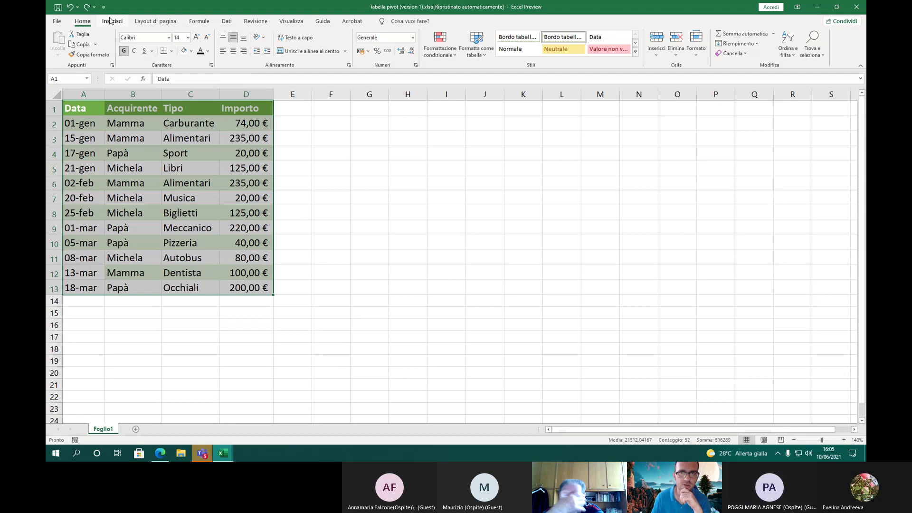
pyautogui.click(469, 59)
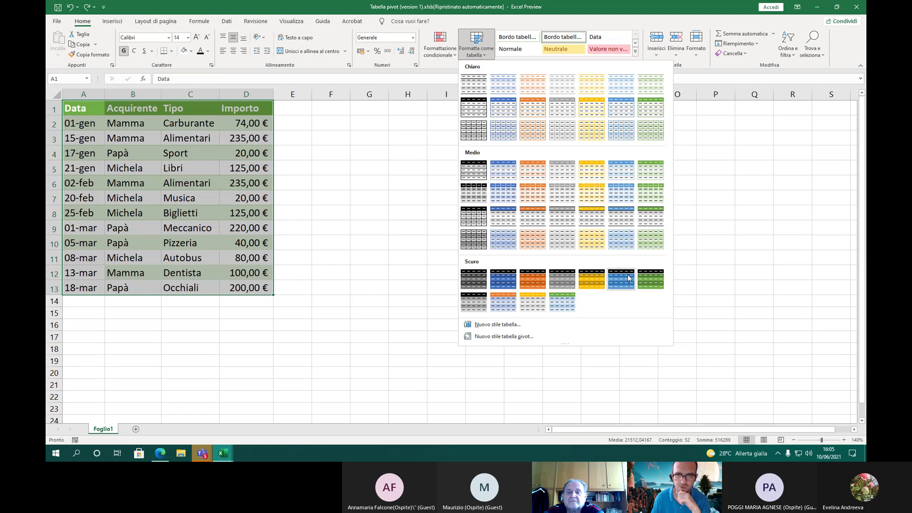
pyautogui.click(440, 45)
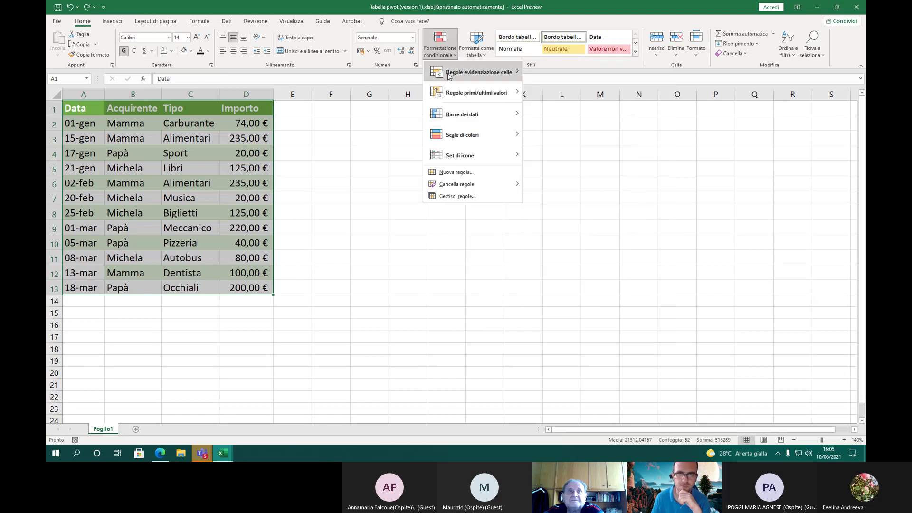
pyautogui.moveTo(449, 76)
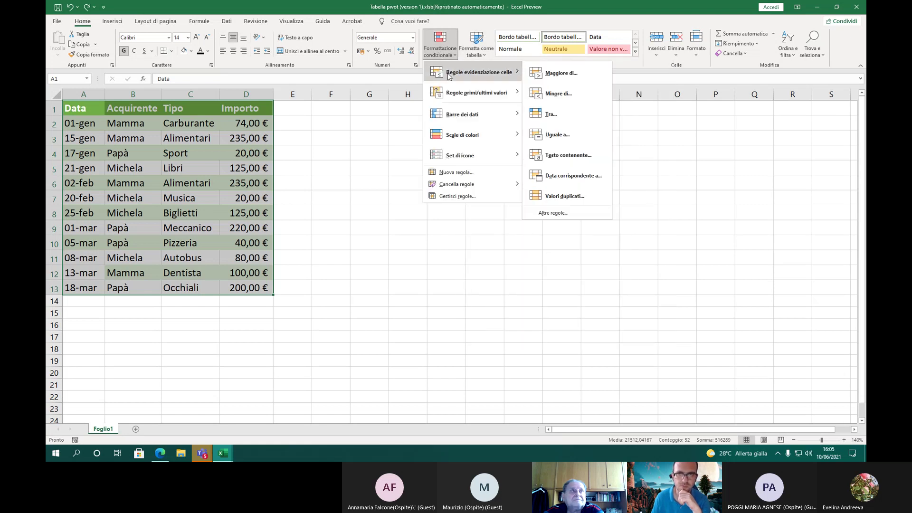
pyautogui.click(476, 45)
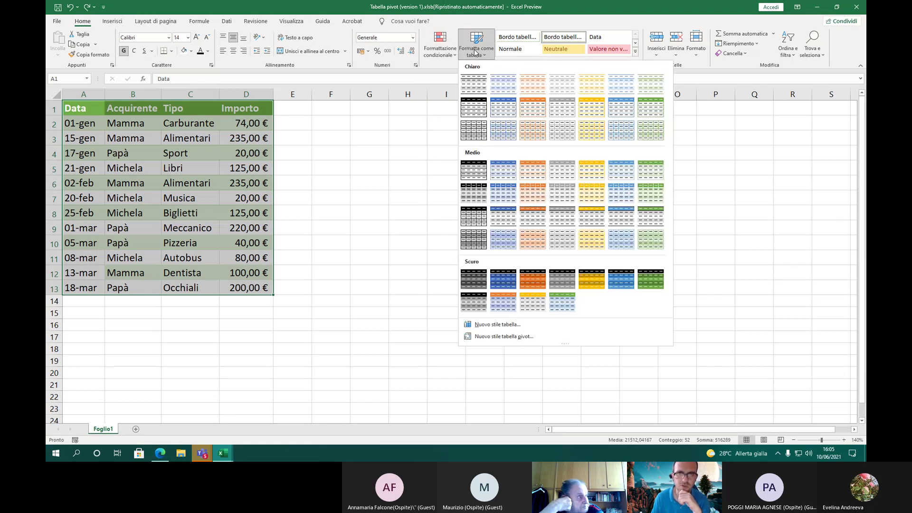
pyautogui.click(476, 86)
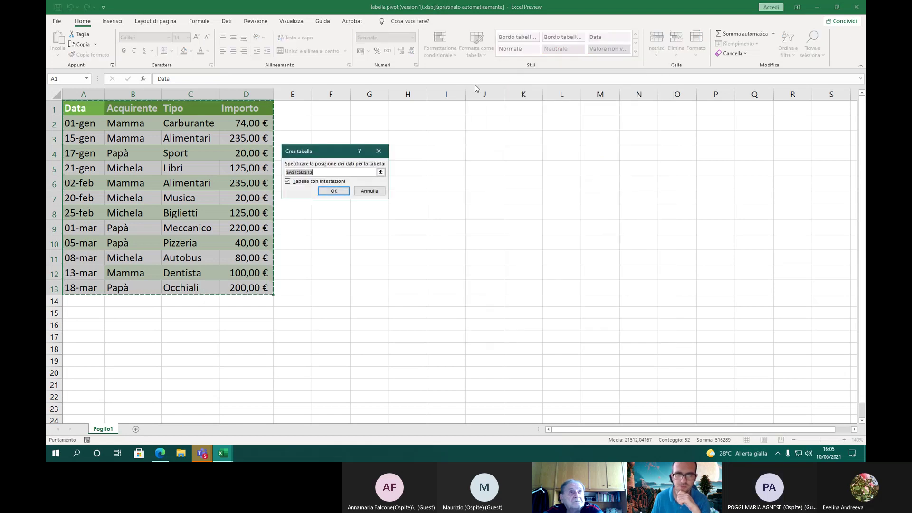
pyautogui.click(334, 192)
pyautogui.click(309, 226)
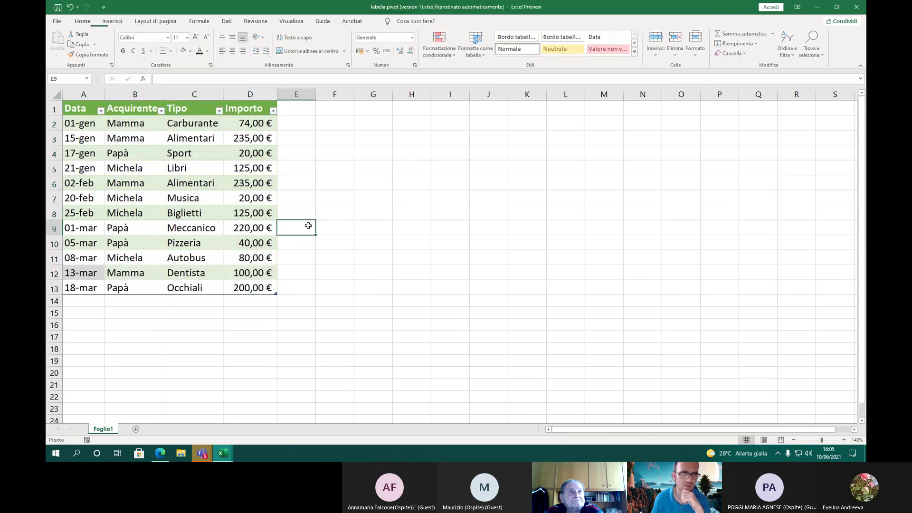
# Undo the table conversion and preview the Quick Analysis colour scale on A1:D13 without applying it
pyautogui.click(101, 112)
pyautogui.click(101, 112)
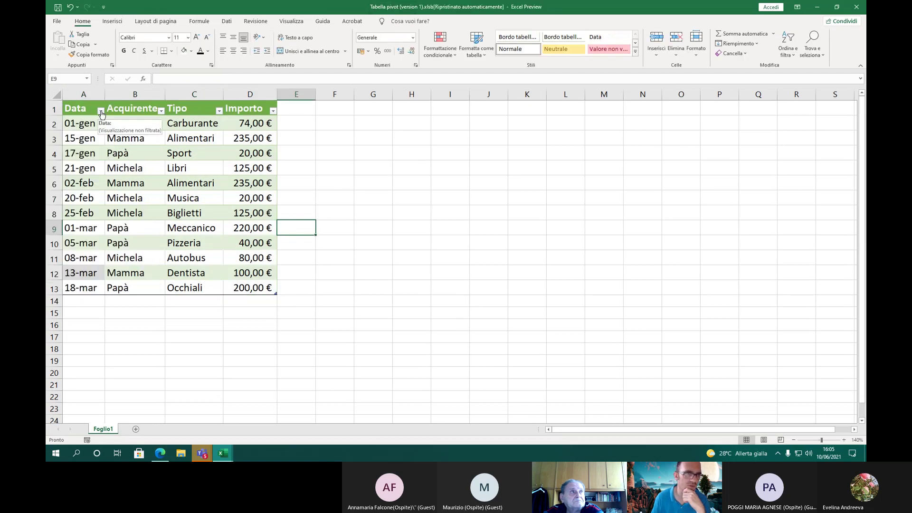
pyautogui.click(71, 9)
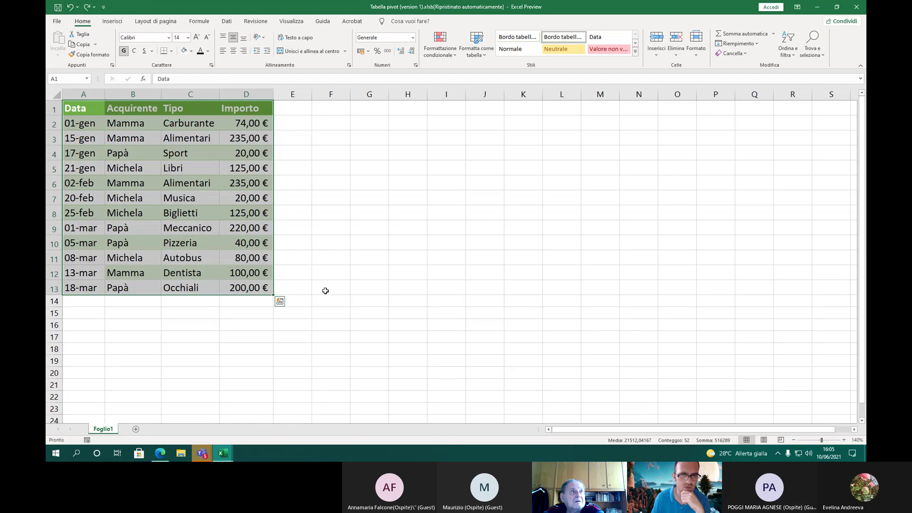
pyautogui.click(281, 303)
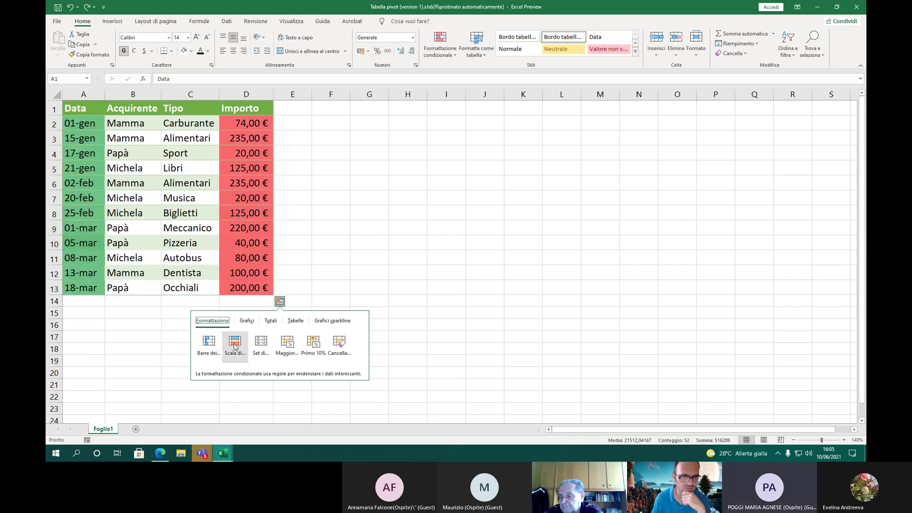
pyautogui.click(314, 215)
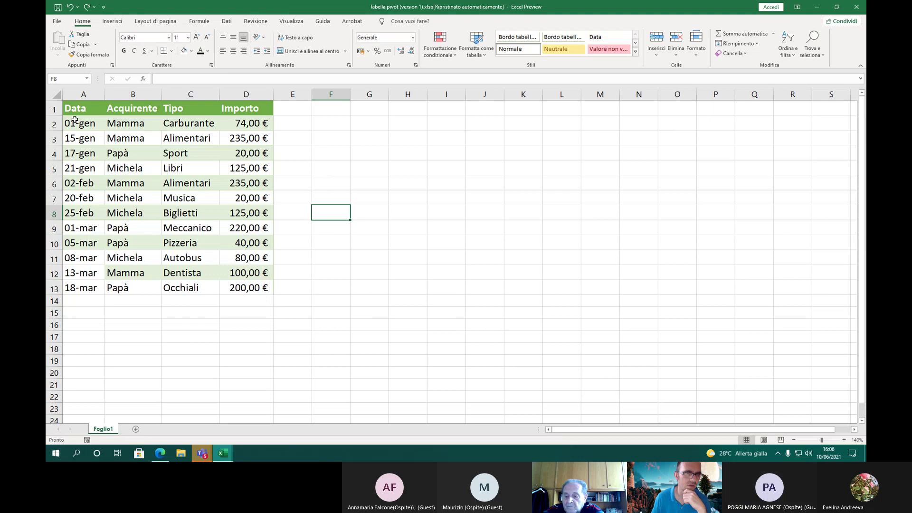
# Copy the expense table A1:D13 and paste only its values into a new sheet, starting at A1
pyautogui.moveTo(76, 109); pyautogui.dragTo(223, 267)
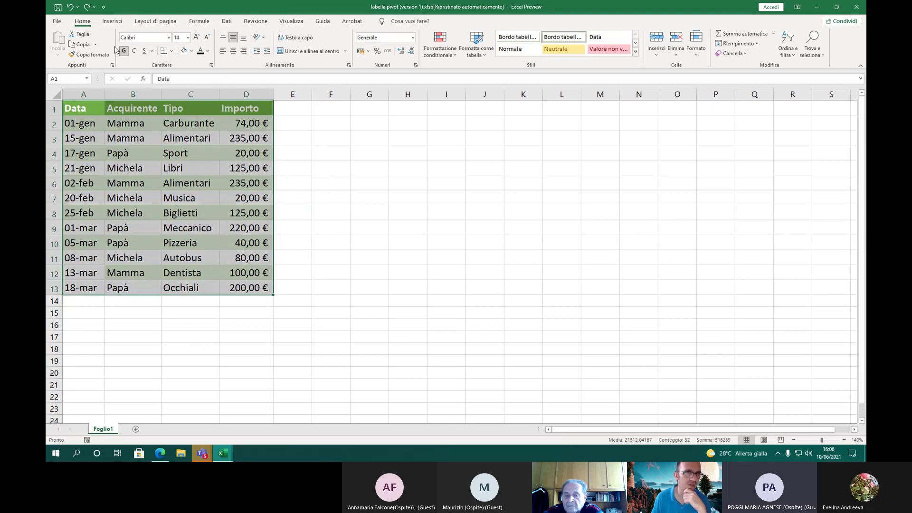
pyautogui.click(95, 45)
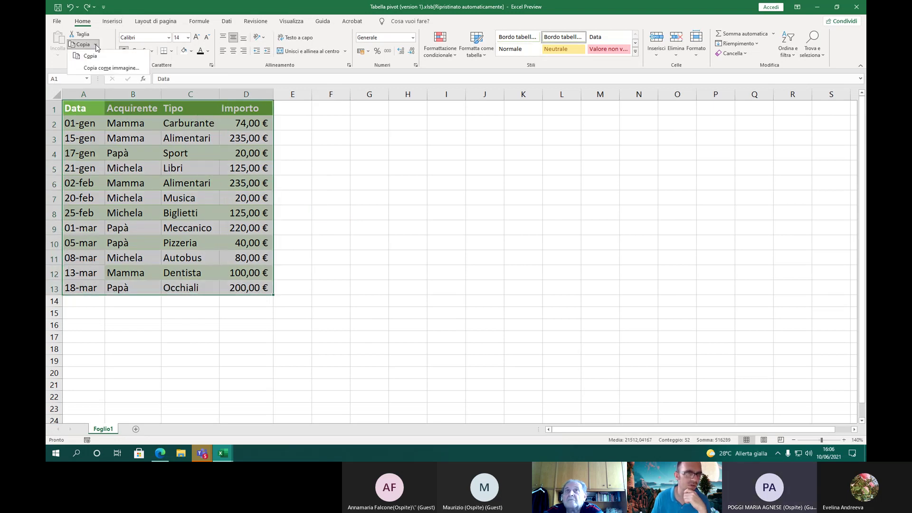
pyautogui.click(88, 52)
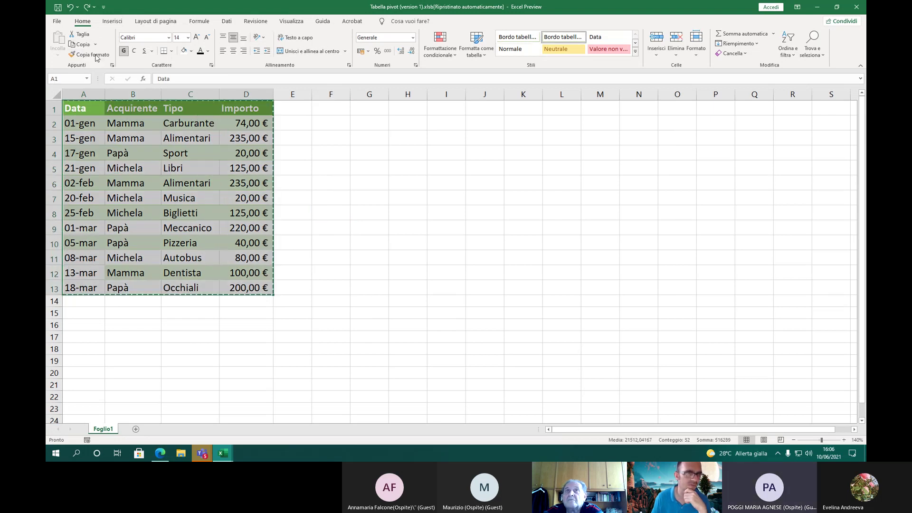
pyautogui.click(135, 429)
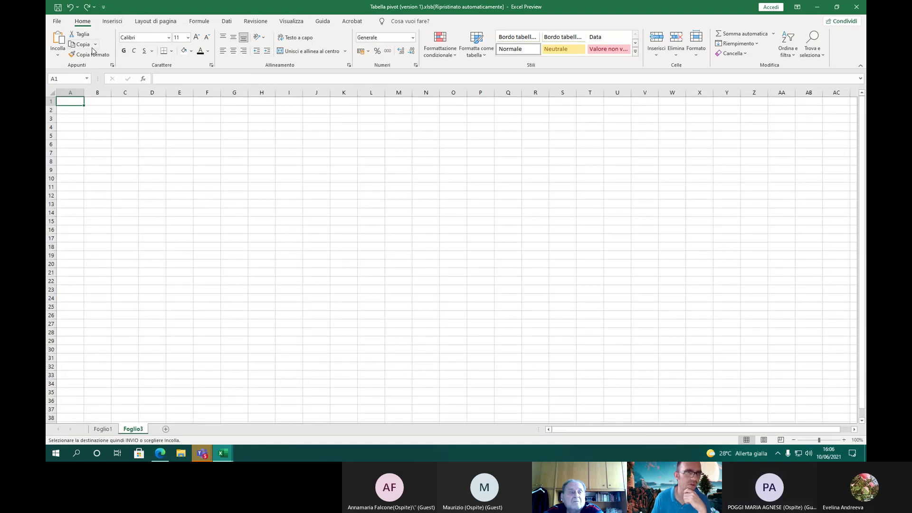
pyautogui.click(58, 55)
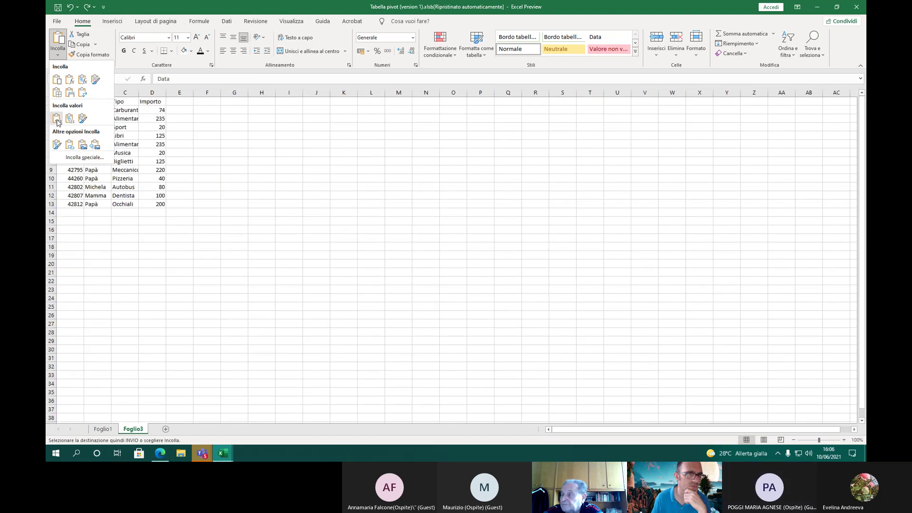
pyautogui.click(57, 120)
# Check the pasted cells in row 2 and delete the whole Data column from the new sheet
pyautogui.click(149, 110)
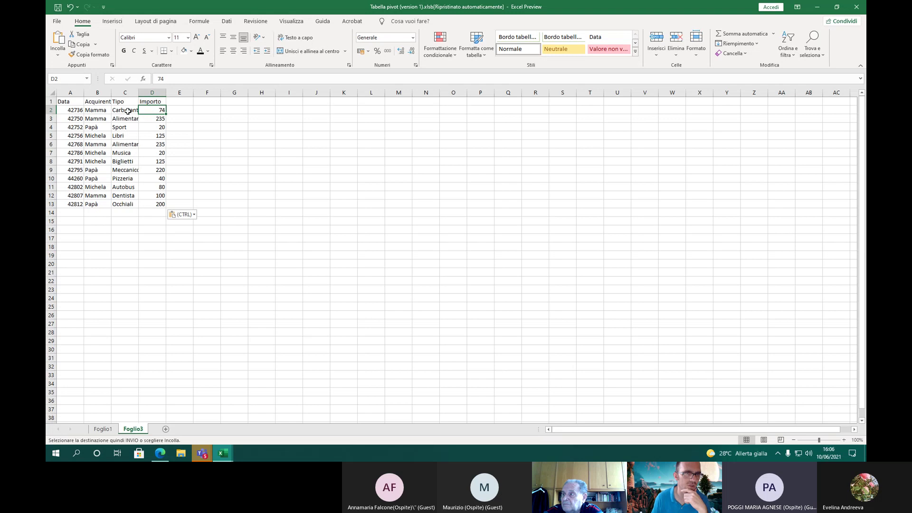
pyautogui.click(127, 110)
pyautogui.click(71, 111)
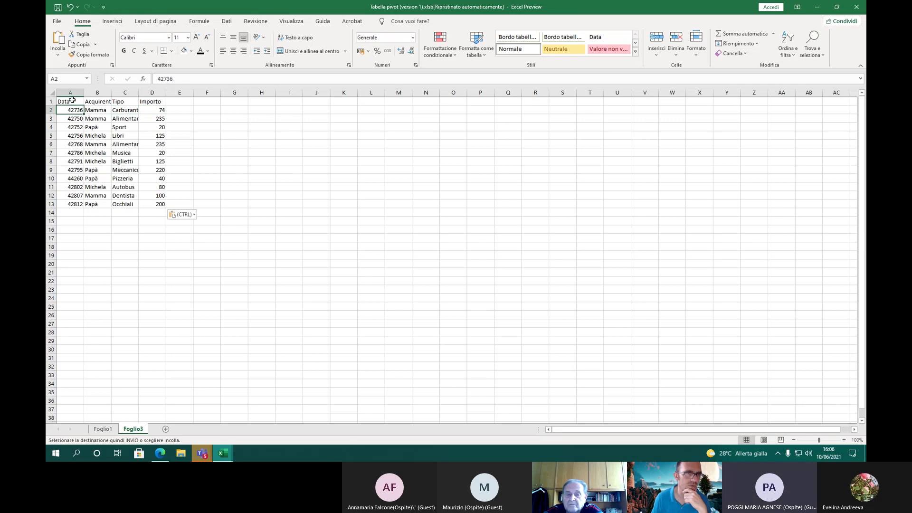
pyautogui.click(70, 93)
pyautogui.rightClick(72, 93)
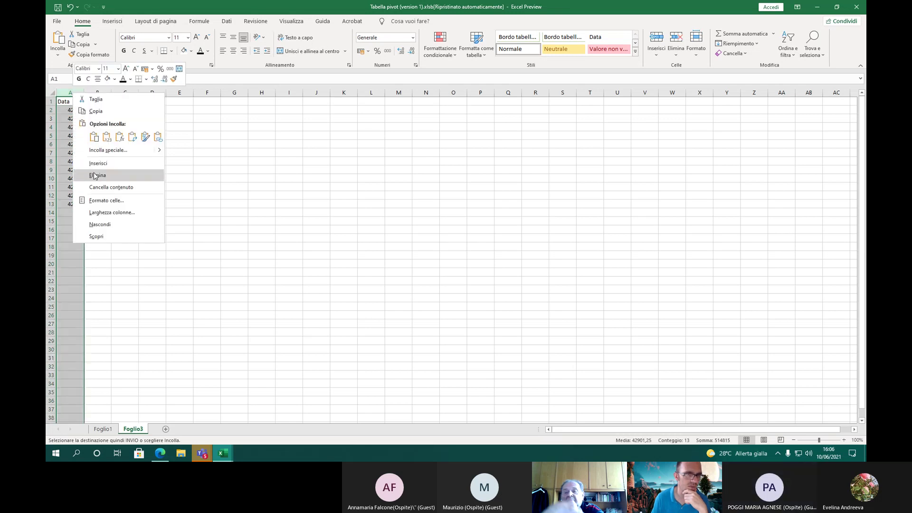
pyautogui.click(110, 176)
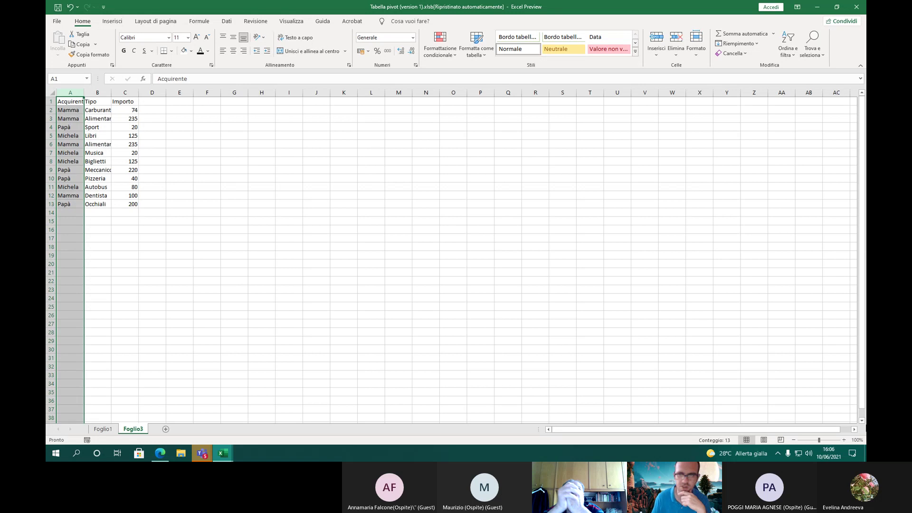
# Fit the width of the Acquirente column to its contents
pyautogui.click(845, 440)
pyautogui.click(845, 440)
pyautogui.click(846, 440)
pyautogui.click(845, 440)
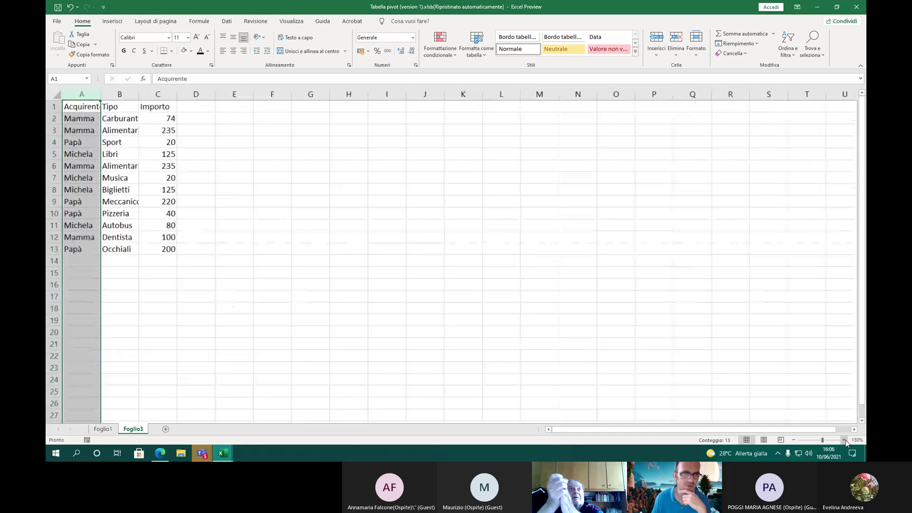
pyautogui.click(845, 440)
pyautogui.click(845, 441)
pyautogui.click(845, 441)
pyautogui.click(845, 441)
pyautogui.click(845, 440)
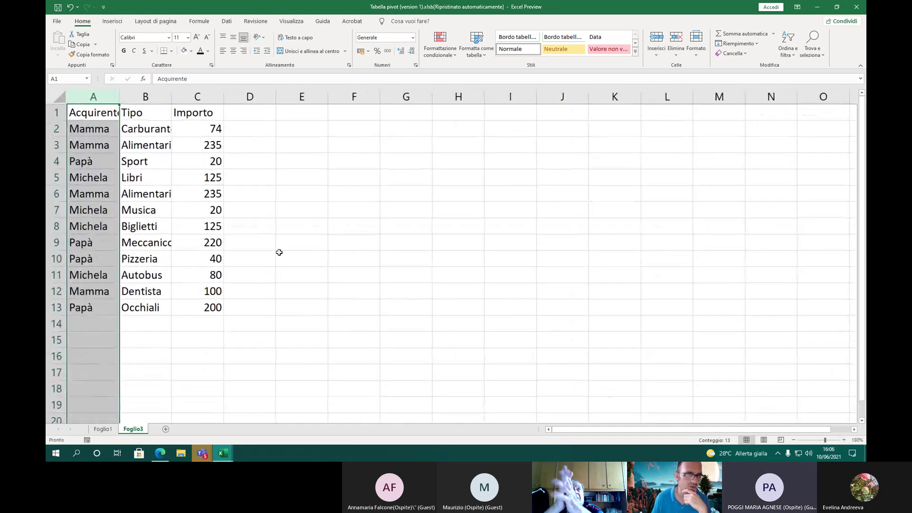
pyautogui.doubleClick(119, 94)
pyautogui.click(119, 194)
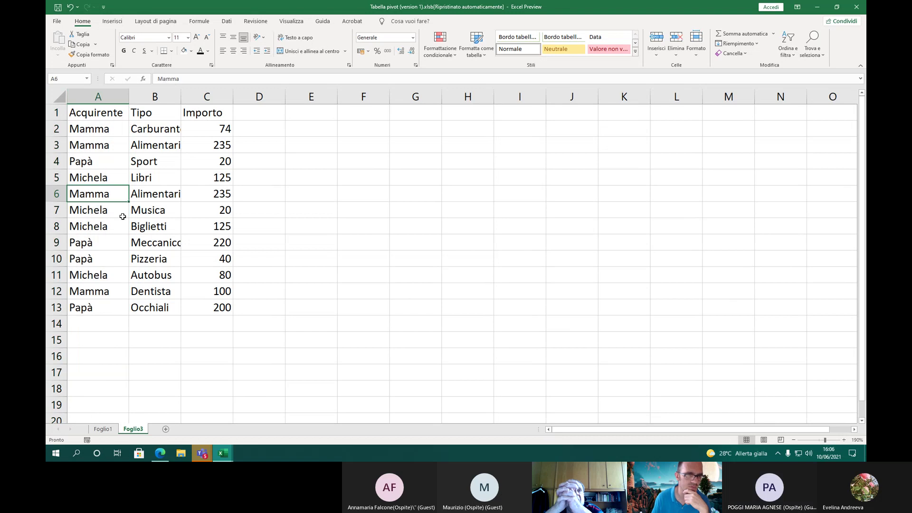
# Select the pasted range A1:C13 and bring up the available table styles for it
pyautogui.moveTo(84, 115); pyautogui.dragTo(219, 307)
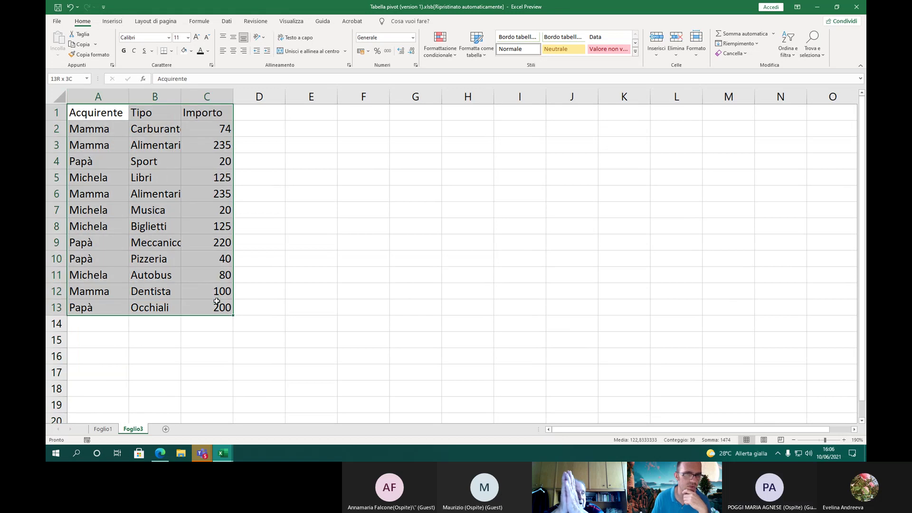
pyautogui.click(476, 48)
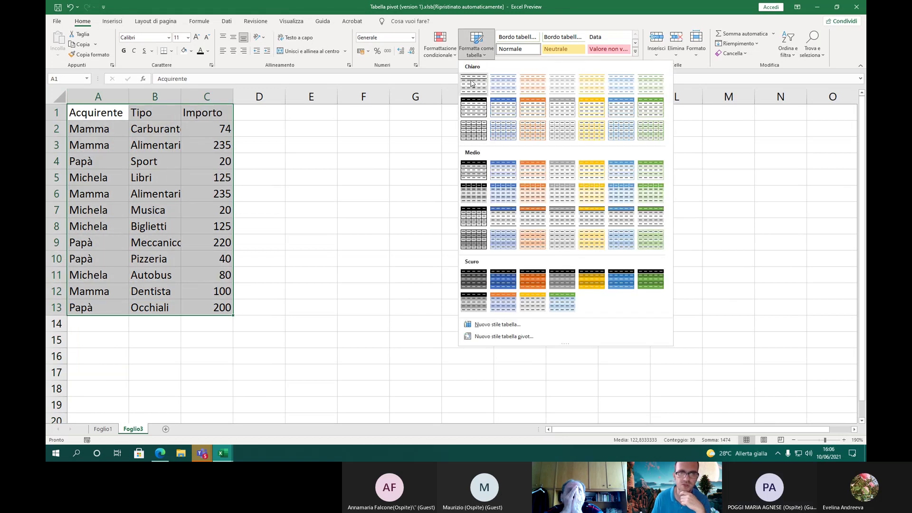
# Try formatting A1:C13 on Foglio3 as a table with headers in the light black-header style, then undo it
pyautogui.click(478, 112)
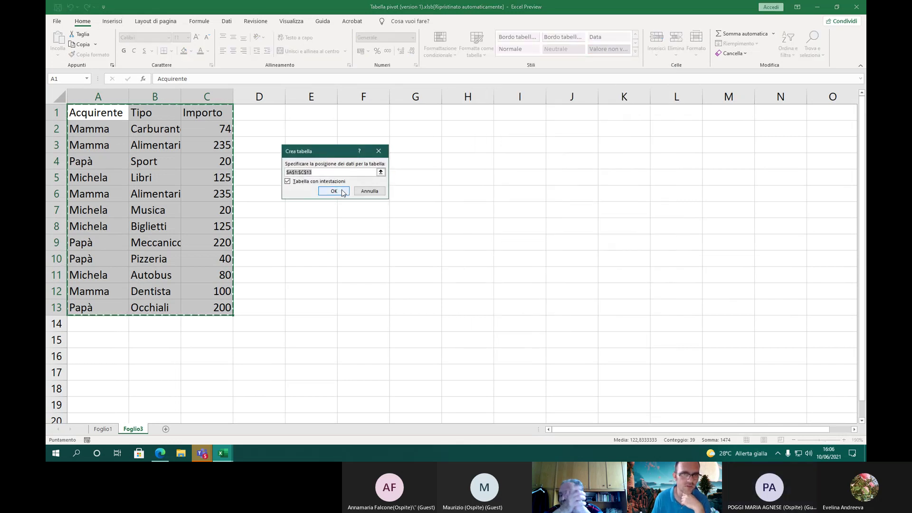
pyautogui.click(342, 192)
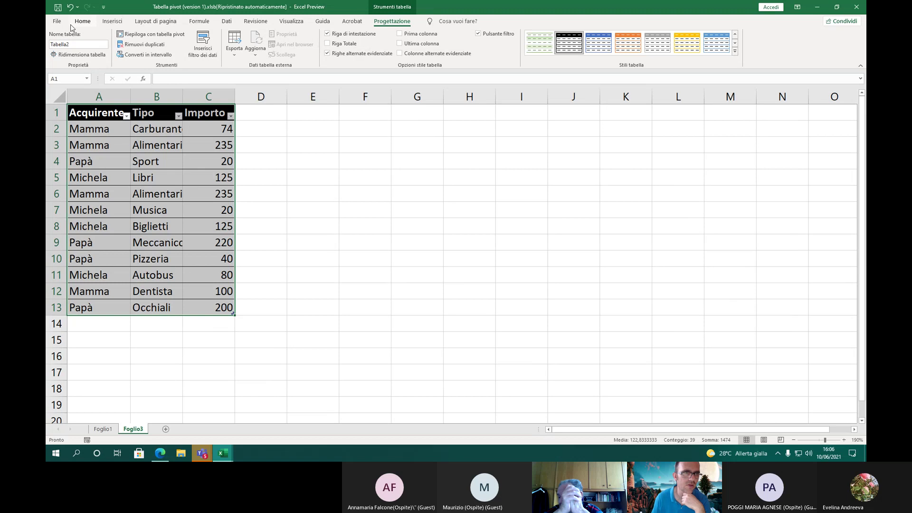
pyautogui.click(70, 7)
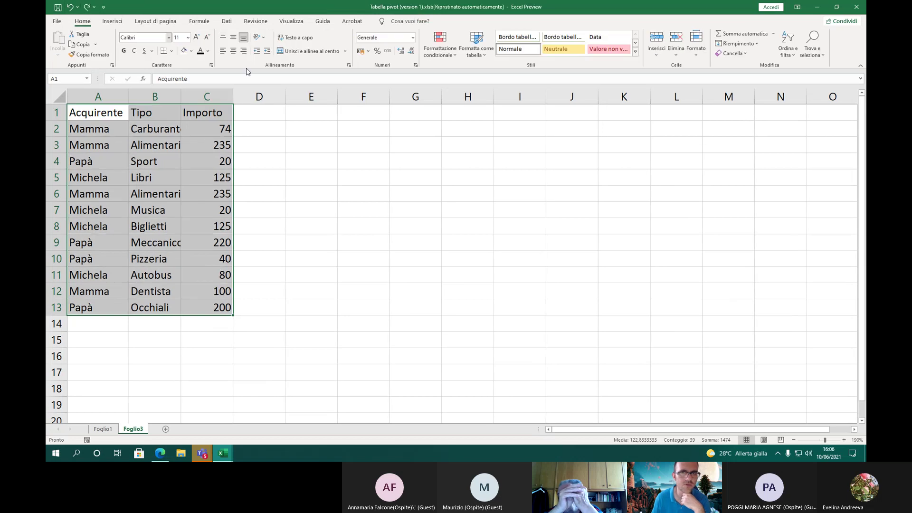
# Apply the Titolo 1 cell style to A1:C13 and autofit the widths of columns A to C
pyautogui.click(635, 51)
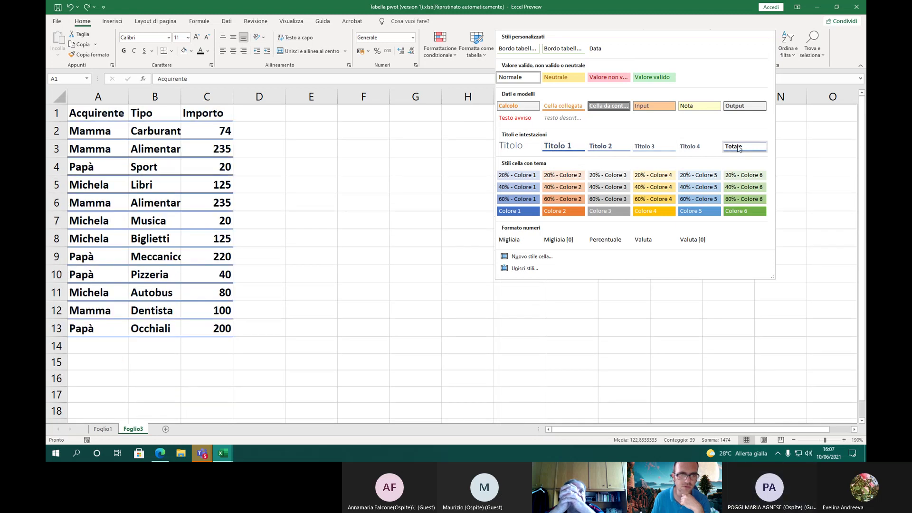
pyautogui.click(558, 146)
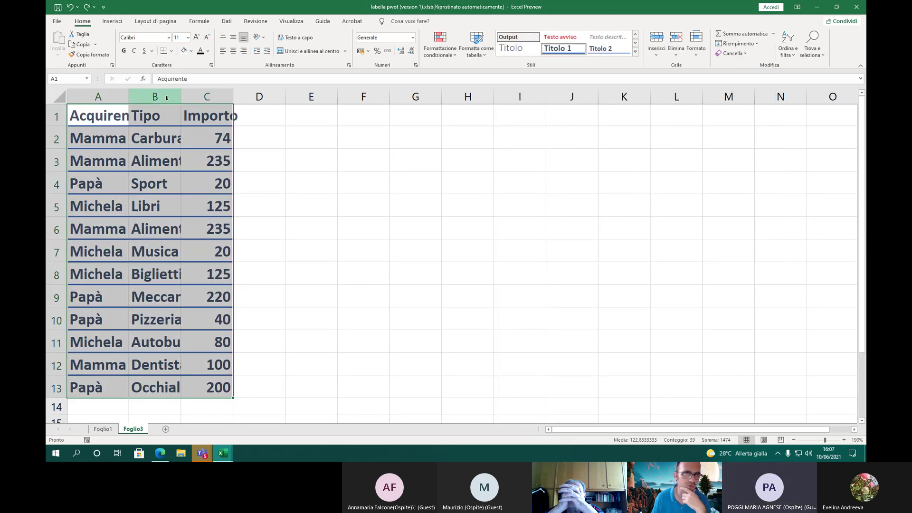
pyautogui.doubleClick(128, 97)
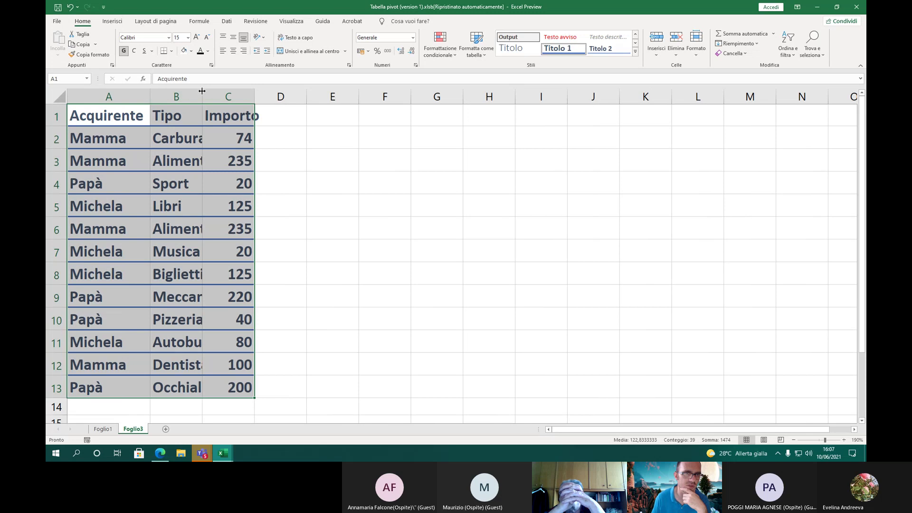
pyautogui.doubleClick(201, 91)
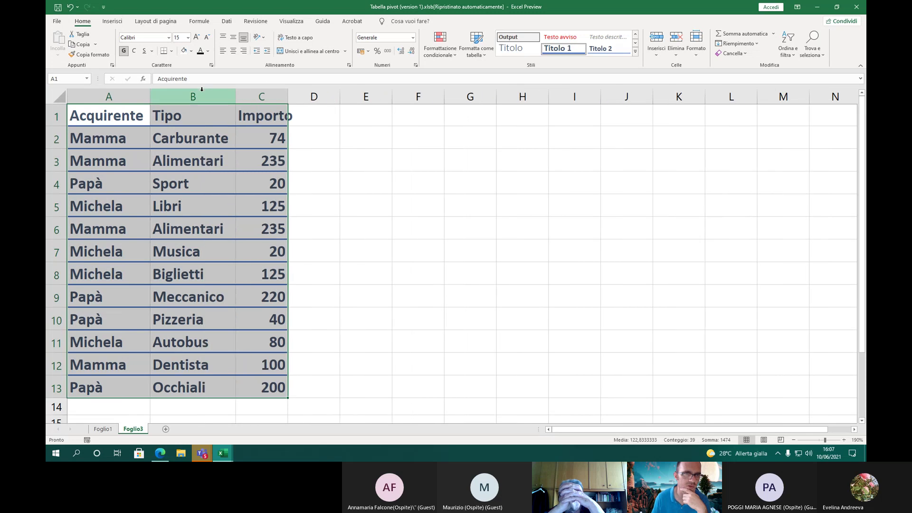
pyautogui.doubleClick(288, 93)
pyautogui.click(330, 159)
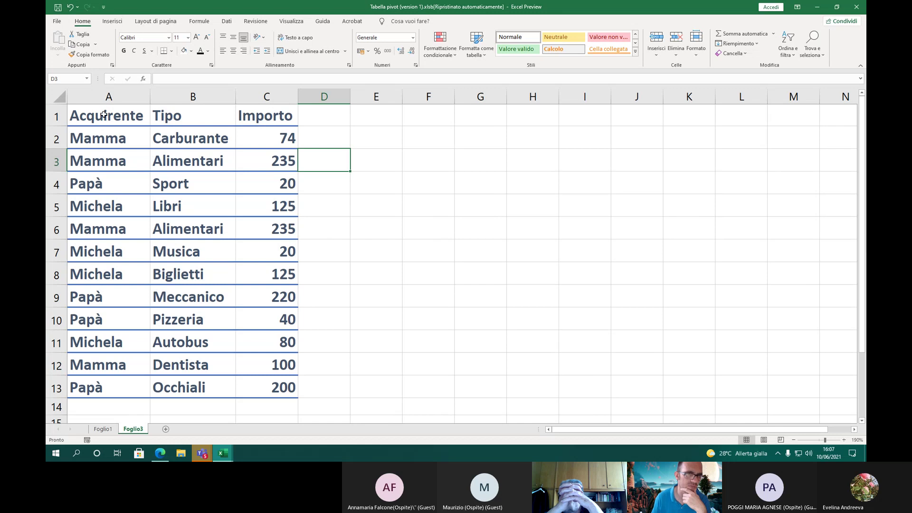
pyautogui.moveTo(104, 114); pyautogui.dragTo(275, 116)
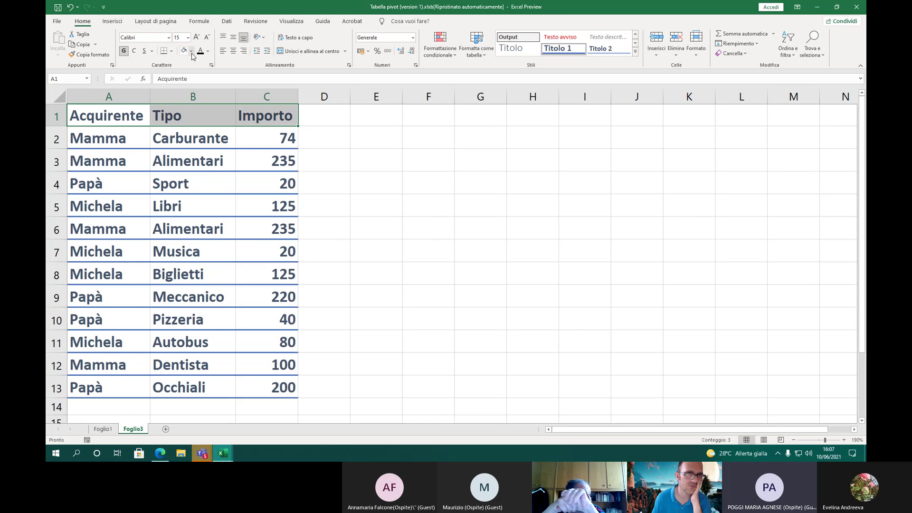
pyautogui.click(345, 136)
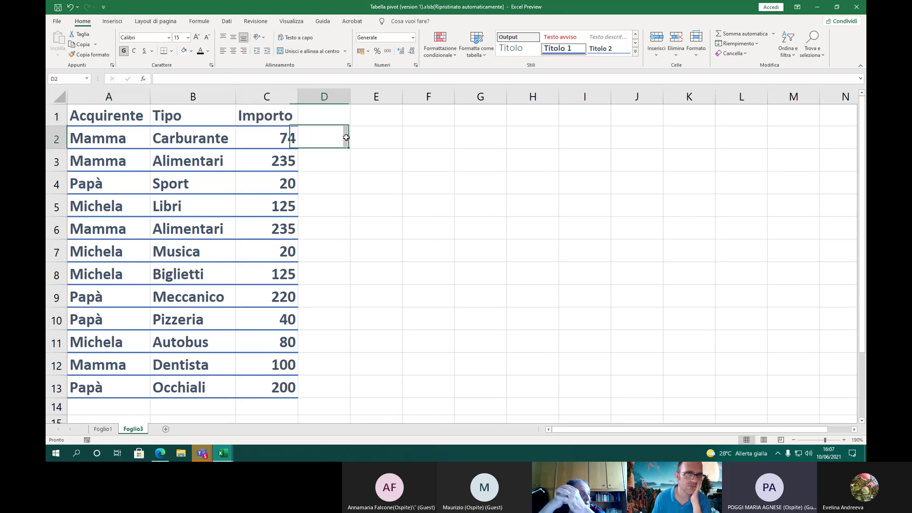
pyautogui.click(423, 172)
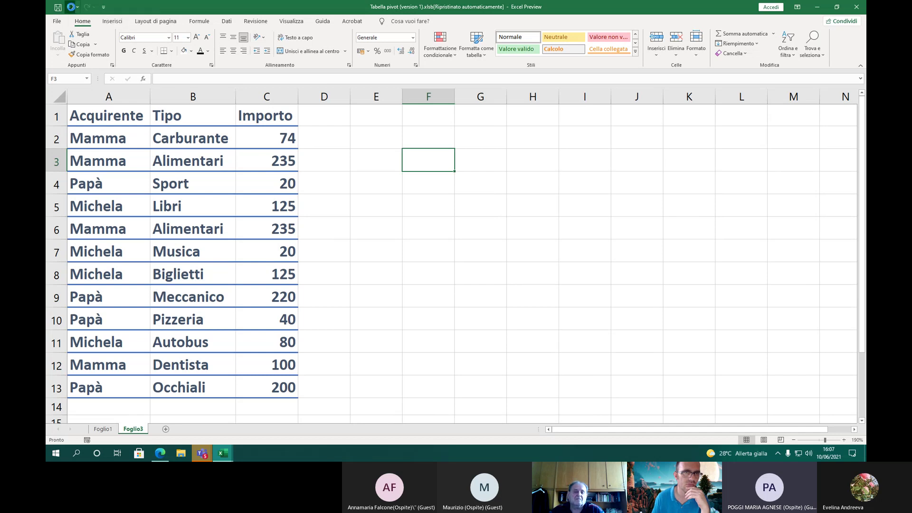
# Undo the styling, column widths and earlier edits on Foglio3 and Foglio1, redoing the last few undone actions
pyautogui.click(71, 7)
pyautogui.click(71, 7)
pyautogui.click(70, 7)
pyautogui.click(71, 7)
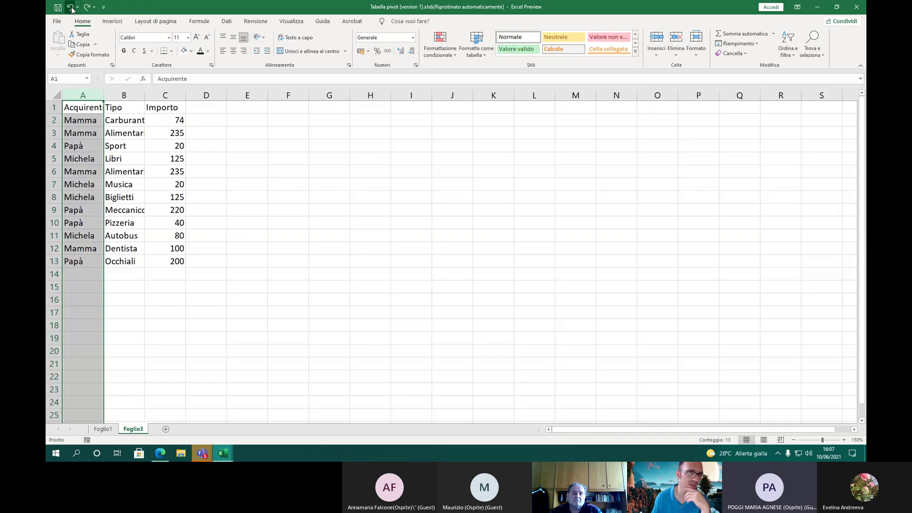
pyautogui.click(71, 7)
pyautogui.click(71, 7)
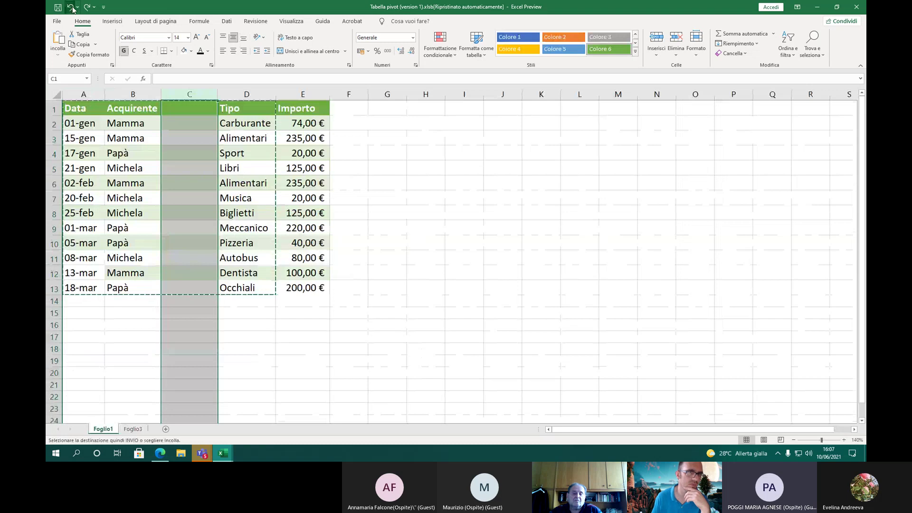
pyautogui.click(87, 7)
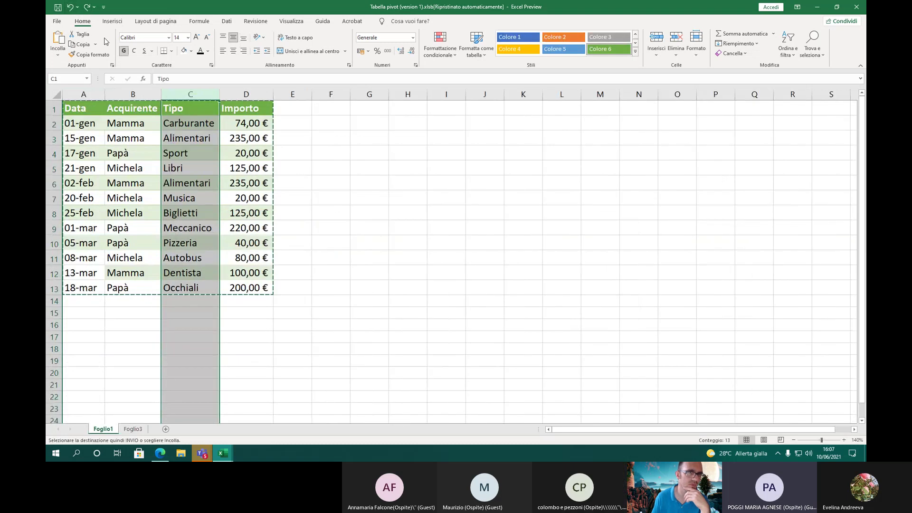
pyautogui.click(87, 7)
pyautogui.click(87, 7)
# Clear the pasted data in A1:D13, delete the sheet Foglio3 and add a new blank sheet
pyautogui.press('Delete')
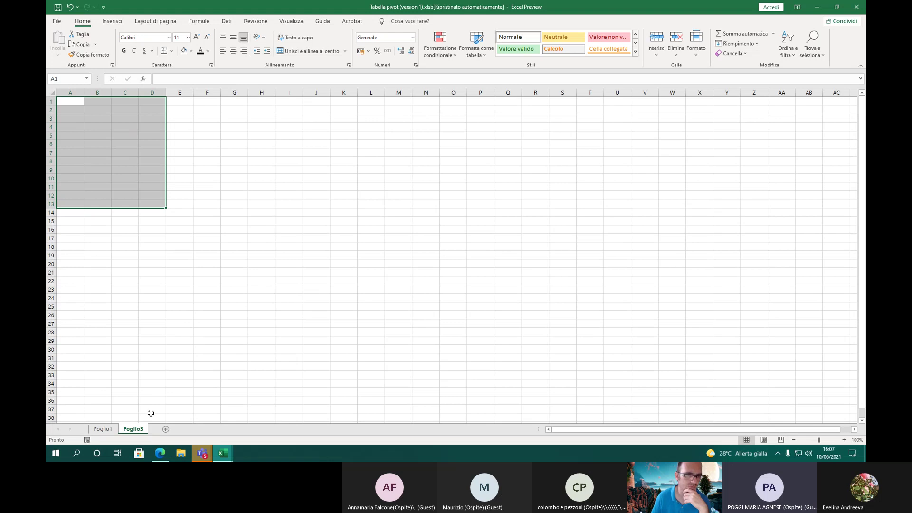
pyautogui.rightClick(136, 430)
pyautogui.click(162, 325)
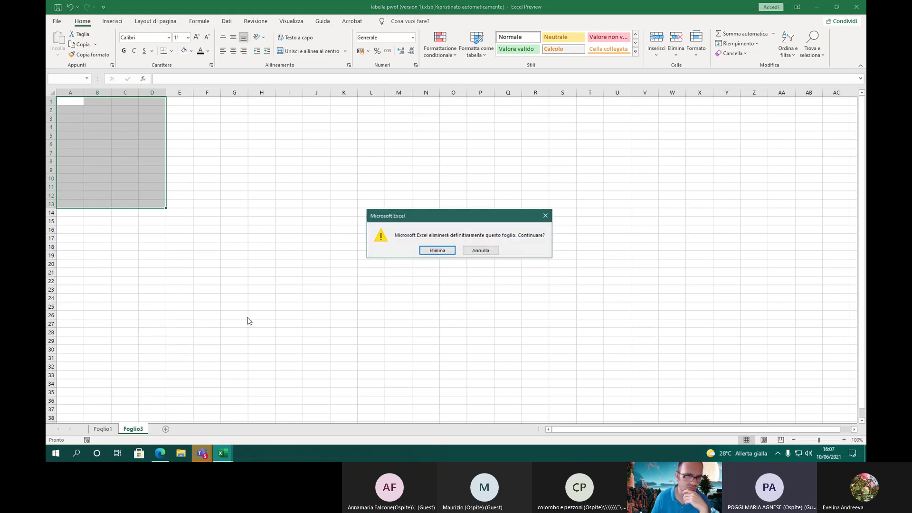
pyautogui.click(432, 252)
pyautogui.click(136, 429)
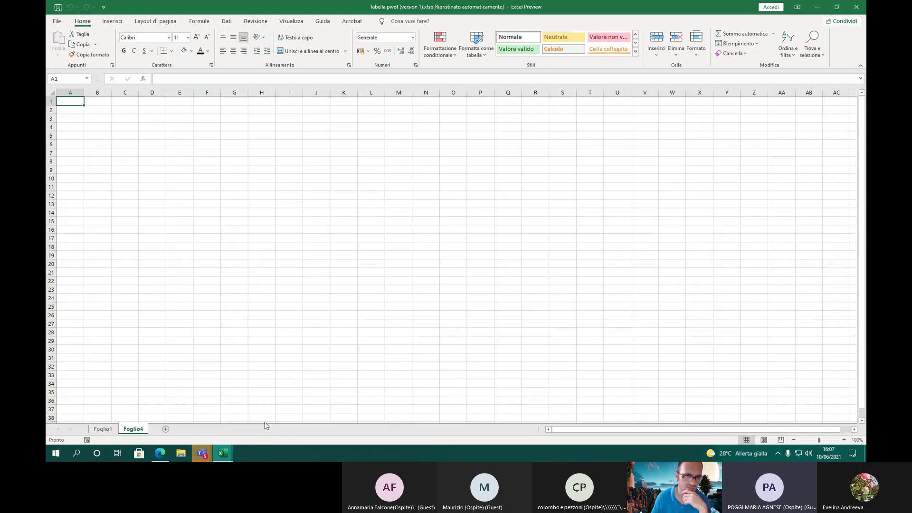
# Zoom the new blank sheet in to 220%
pyautogui.click(844, 440)
pyautogui.click(844, 440)
pyautogui.click(845, 439)
pyautogui.click(844, 440)
pyautogui.click(844, 440)
pyautogui.click(844, 440)
pyautogui.click(844, 440)
pyautogui.click(844, 440)
pyautogui.click(844, 440)
pyautogui.click(844, 440)
pyautogui.click(844, 440)
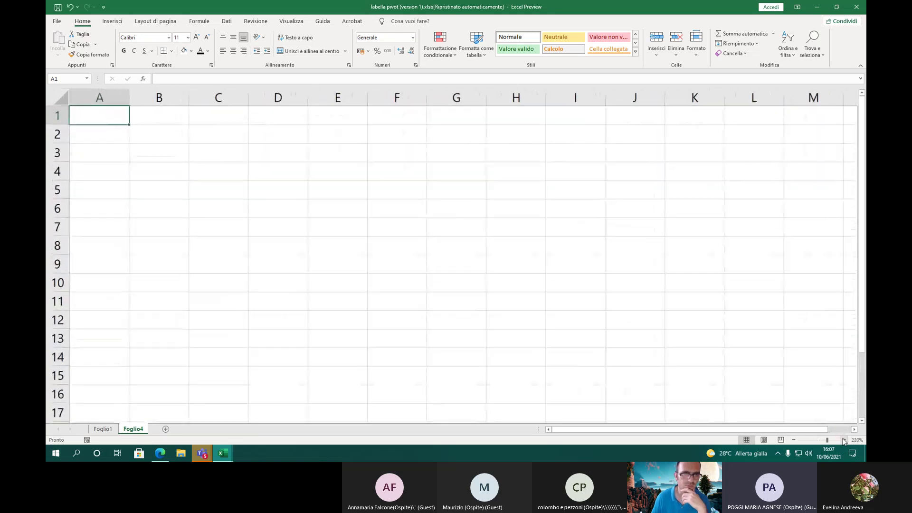
pyautogui.click(844, 440)
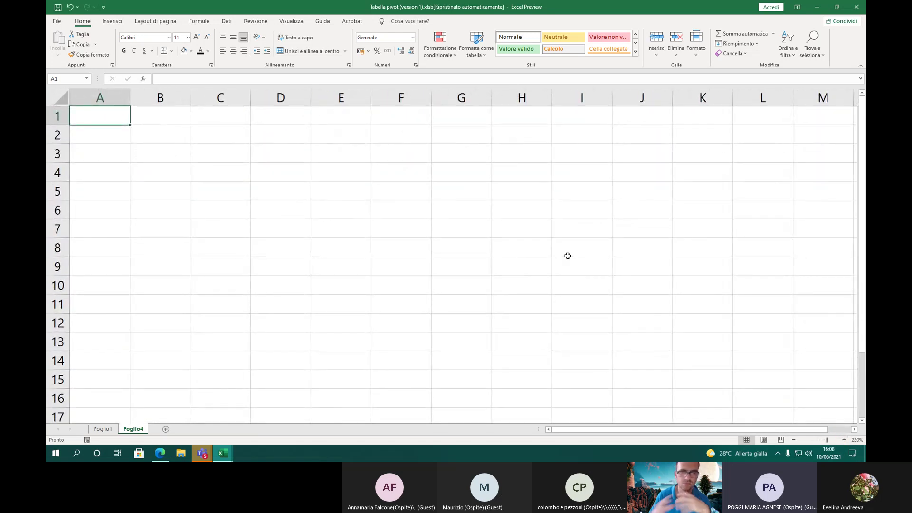
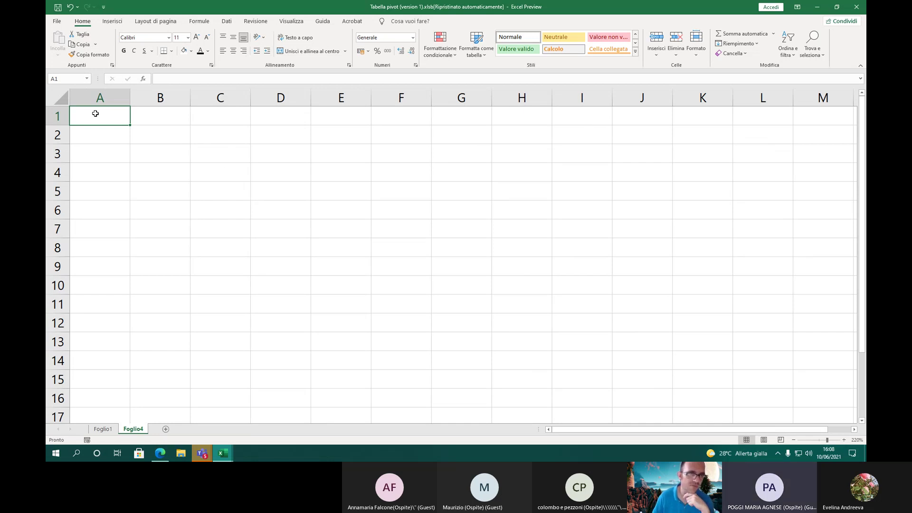
pyautogui.click(137, 114)
pyautogui.click(89, 116)
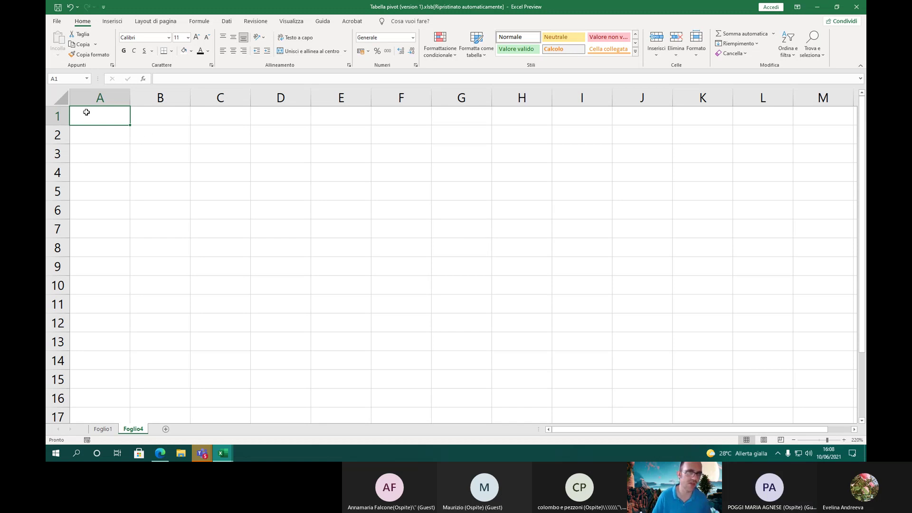
pyautogui.click(161, 114)
pyautogui.click(112, 114)
pyautogui.click(137, 114)
pyautogui.click(83, 114)
pyautogui.click(143, 115)
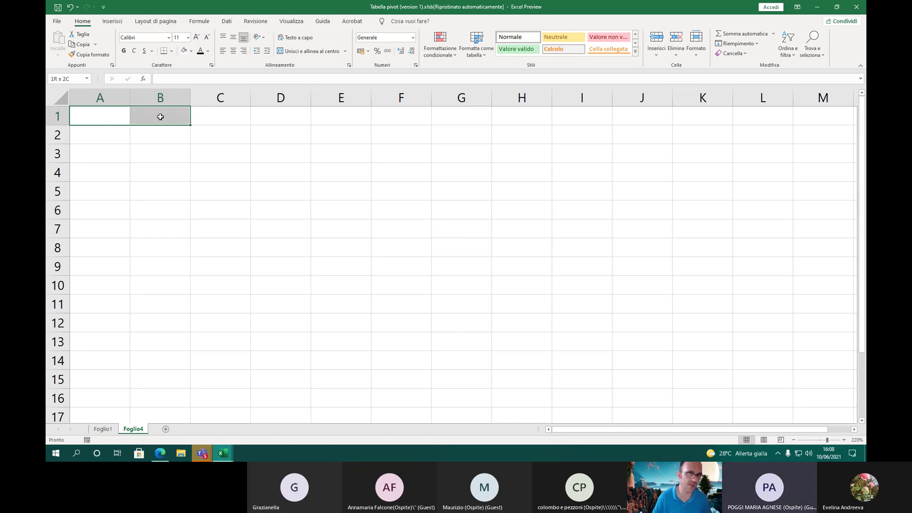
# Enter 22 in cell A1 and 24 in cell B1
pyautogui.click(95, 114)
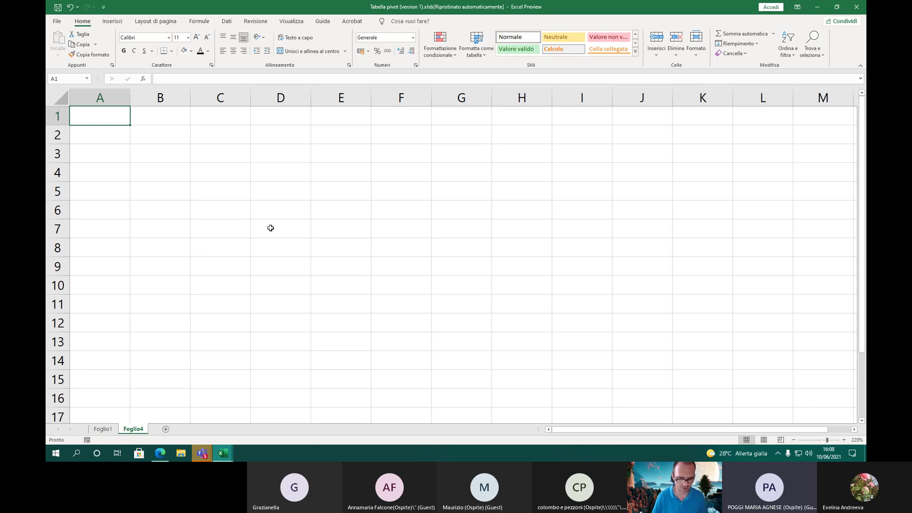
pyautogui.write('22')
pyautogui.press('Tab')
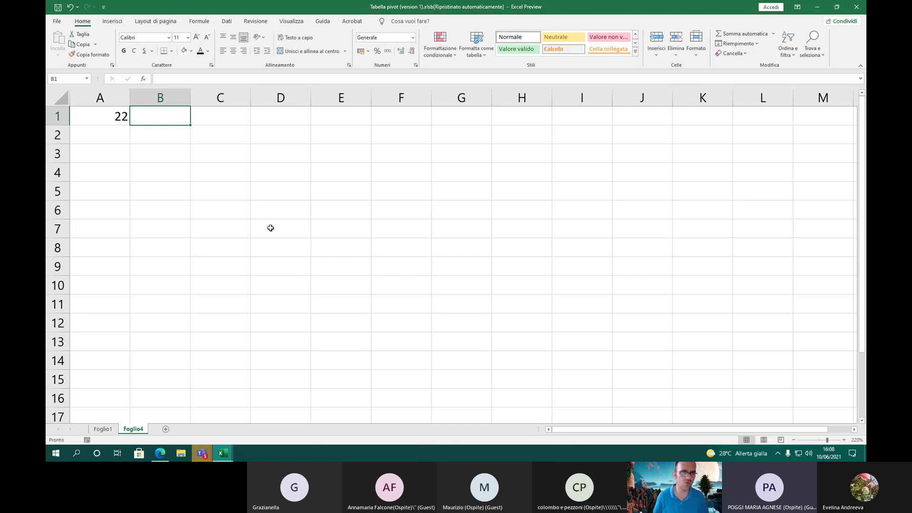
pyautogui.write('24')
pyautogui.press('Tab')
pyautogui.press('Down')
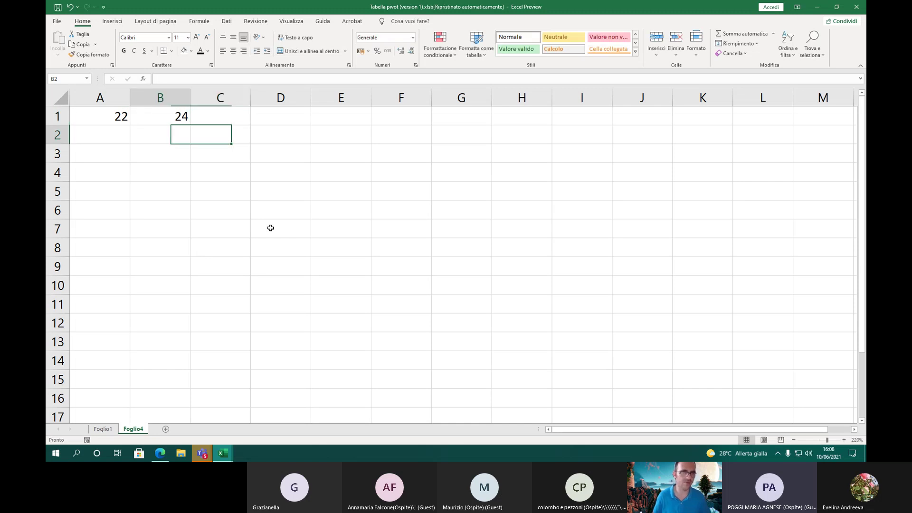
pyautogui.press('Left')
pyautogui.press('Up')
pyautogui.press('Left')
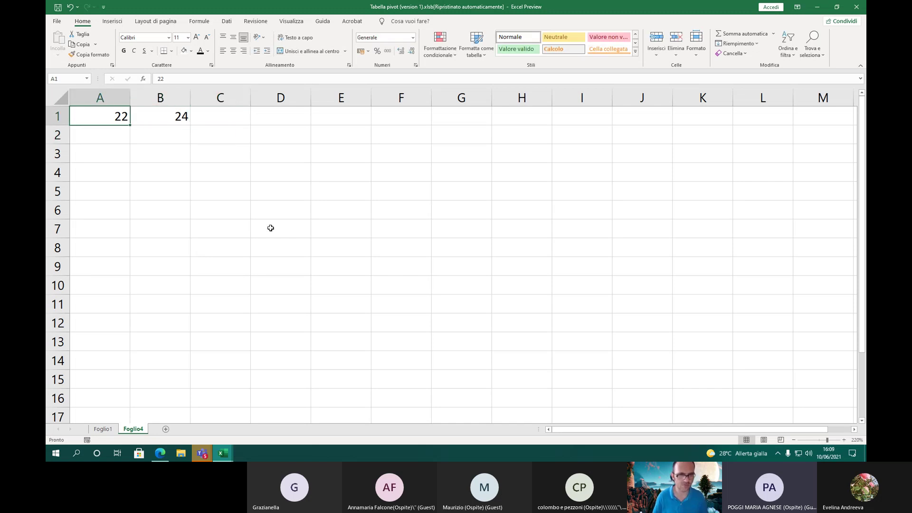
# Clear cell B1 and enter 23 in cell A2
pyautogui.click(167, 127)
pyautogui.click(168, 118)
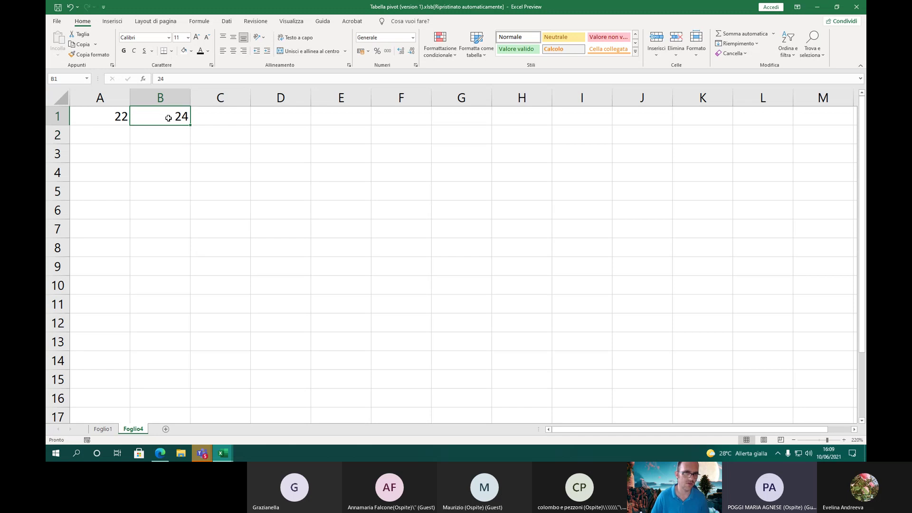
pyautogui.press('Delete')
pyautogui.press('Down')
pyautogui.press('Left')
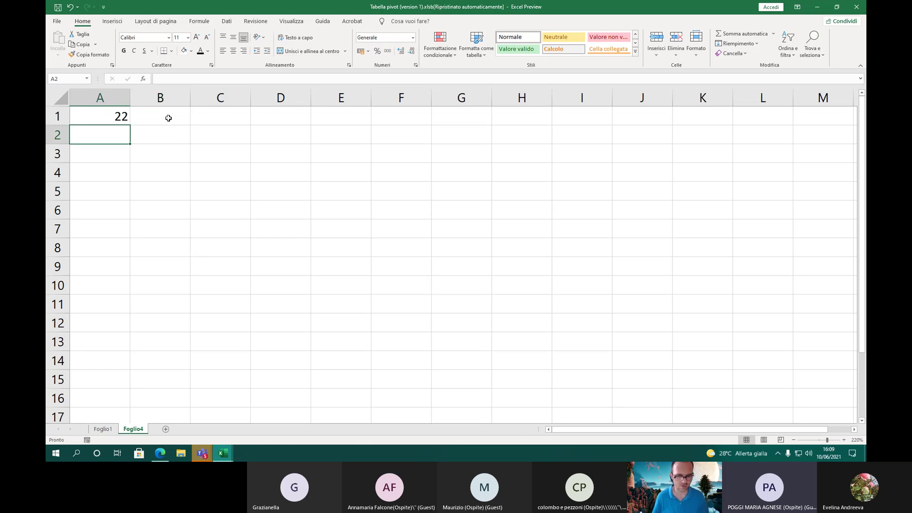
pyautogui.write('23')
pyautogui.hotkey('shift', 'Up')
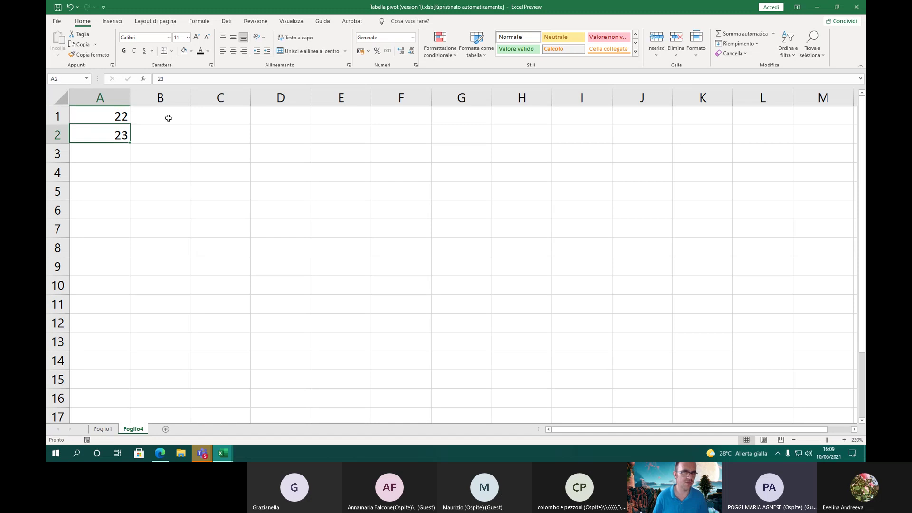
pyautogui.hotkey('shift', 'Down')
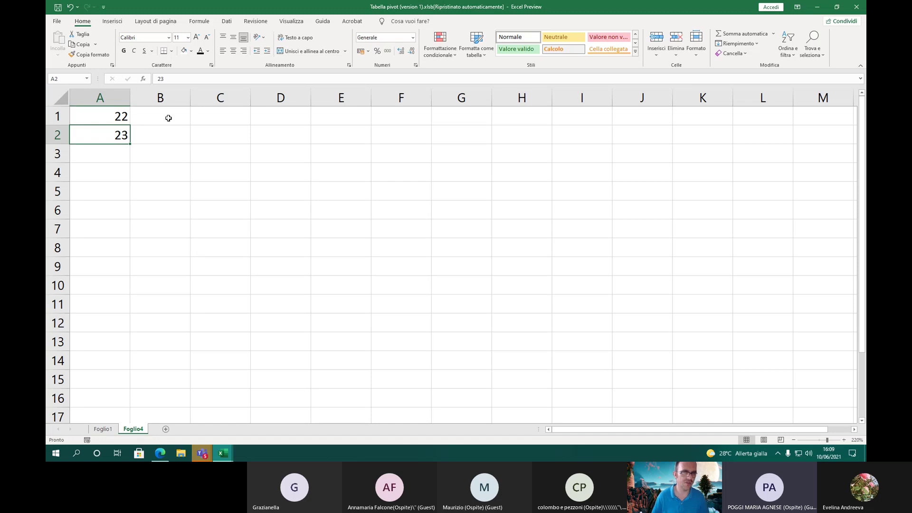
# Fill cells A1:A2 with the green theme colour
pyautogui.click(98, 117)
pyautogui.moveTo(98, 117); pyautogui.dragTo(102, 133)
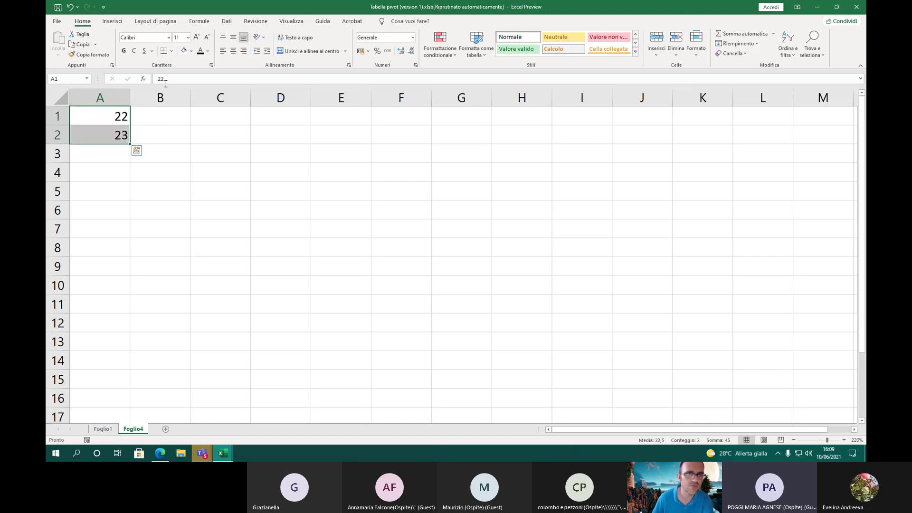
pyautogui.click(191, 52)
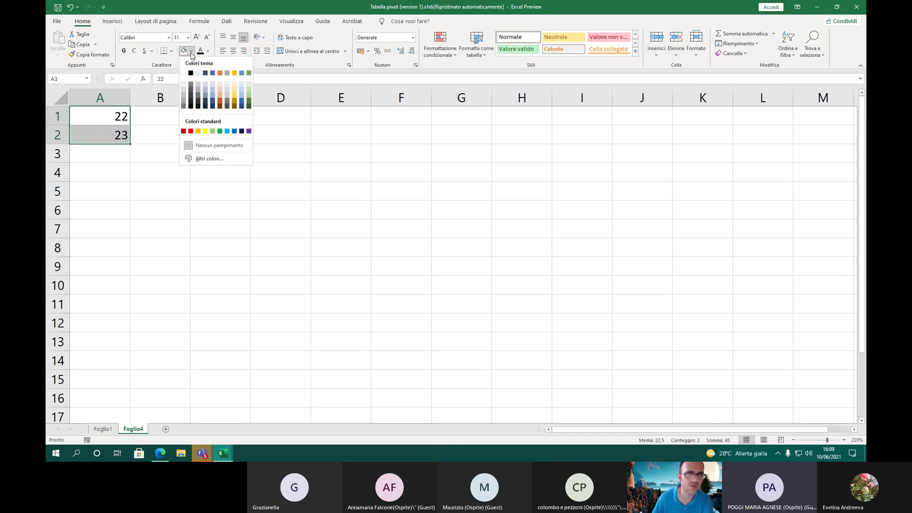
pyautogui.click(248, 73)
pyautogui.click(153, 168)
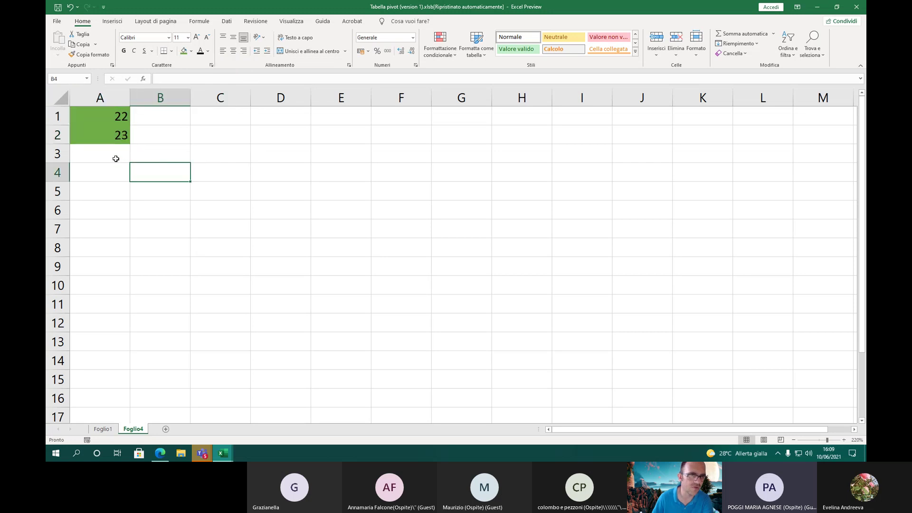
# Fill cell A1 and cell A2 with white to cover their green colour
pyautogui.click(85, 118)
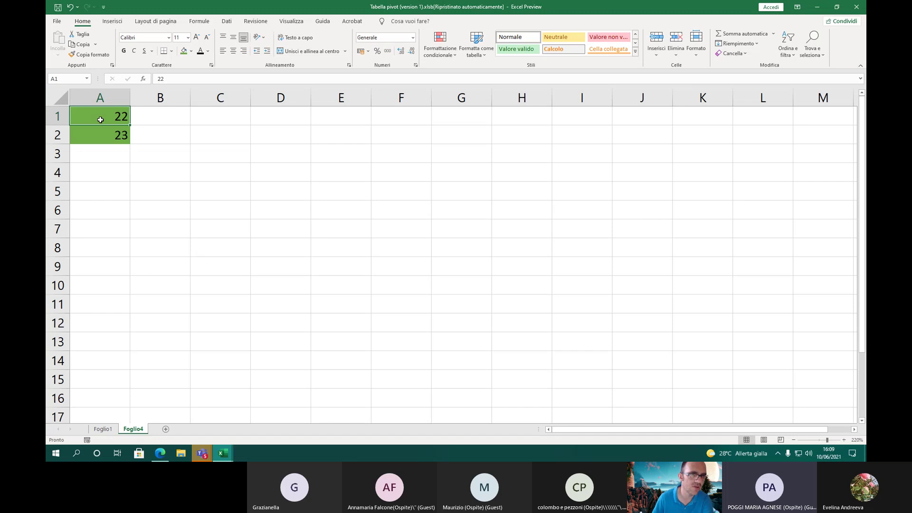
pyautogui.click(161, 118)
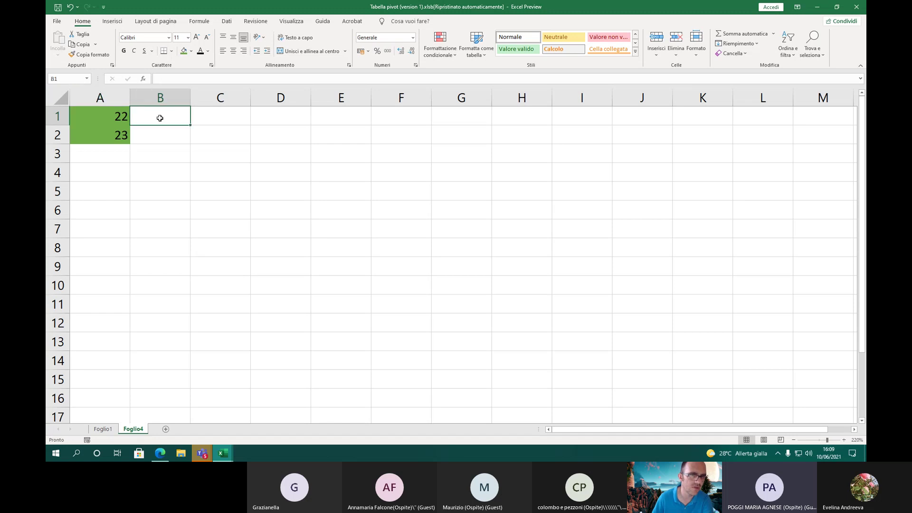
pyautogui.click(105, 117)
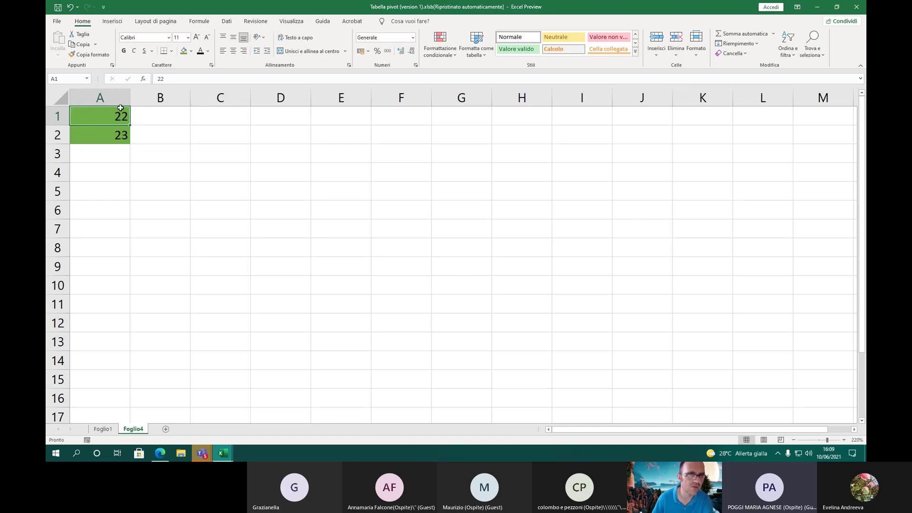
pyautogui.click(191, 50)
pyautogui.click(183, 74)
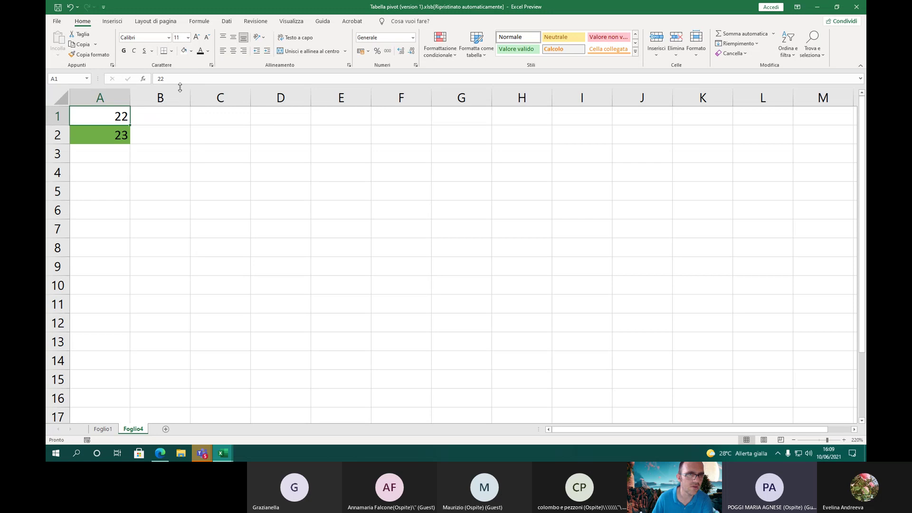
pyautogui.click(176, 139)
pyautogui.click(113, 138)
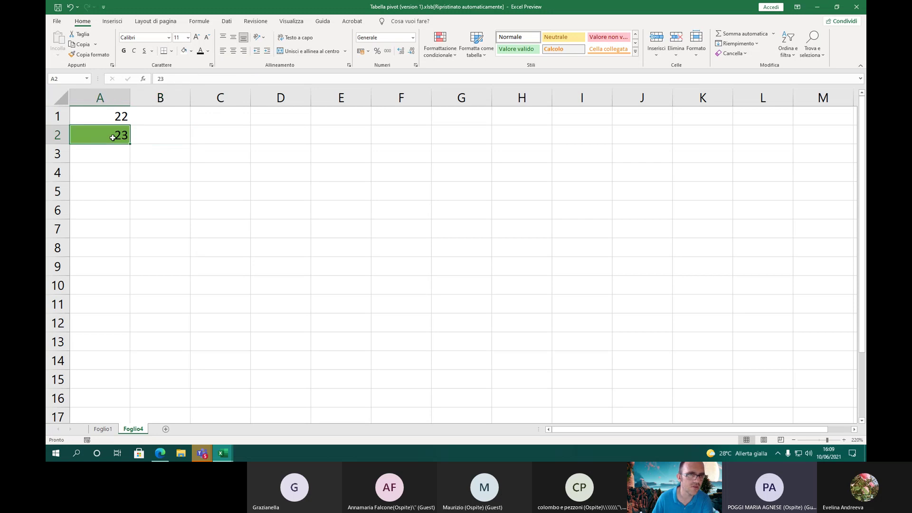
pyautogui.click(184, 51)
pyautogui.click(185, 151)
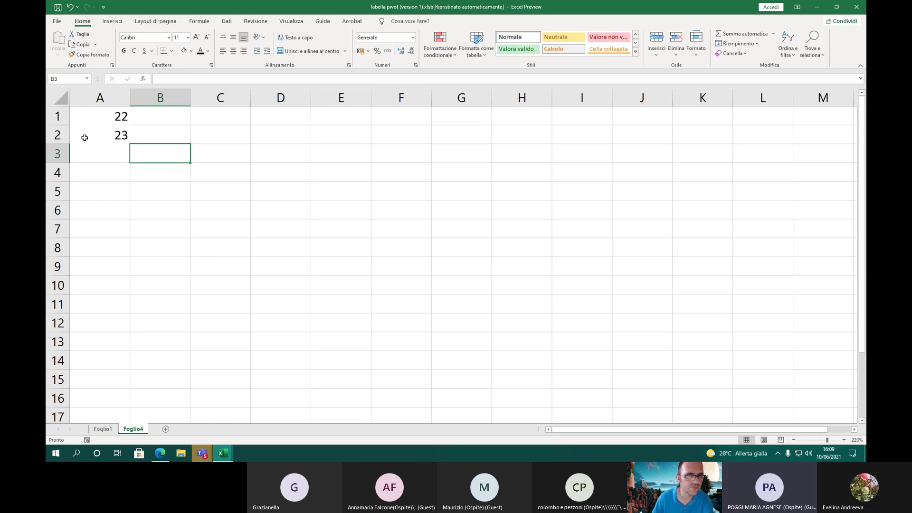
pyautogui.moveTo(87, 137)
pyautogui.mouseDown()
pyautogui.moveTo(88, 117)
pyautogui.moveTo(88, 129)
pyautogui.mouseUp()
pyautogui.click(147, 130)
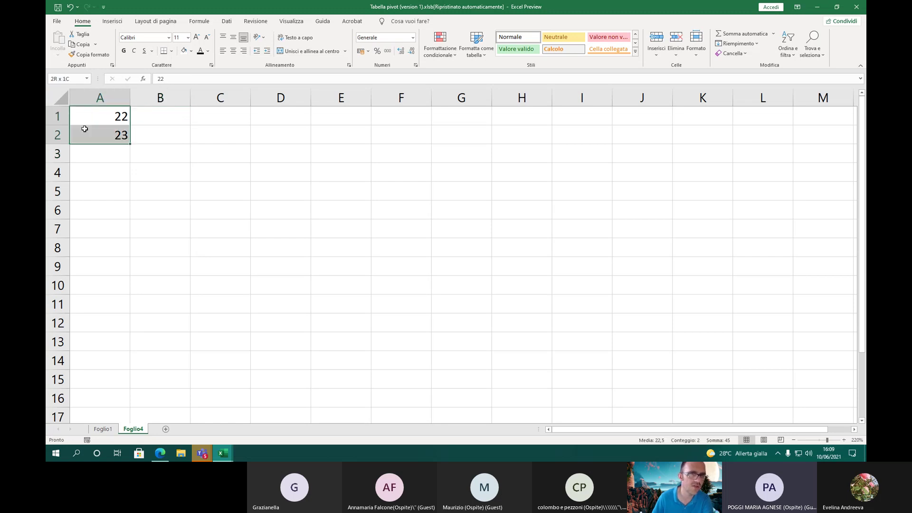
pyautogui.click(191, 51)
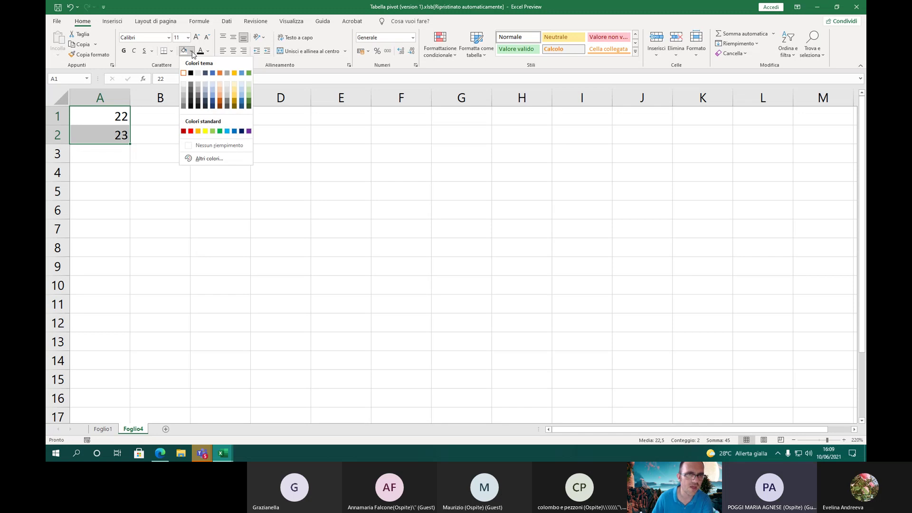
pyautogui.click(192, 52)
pyautogui.click(162, 141)
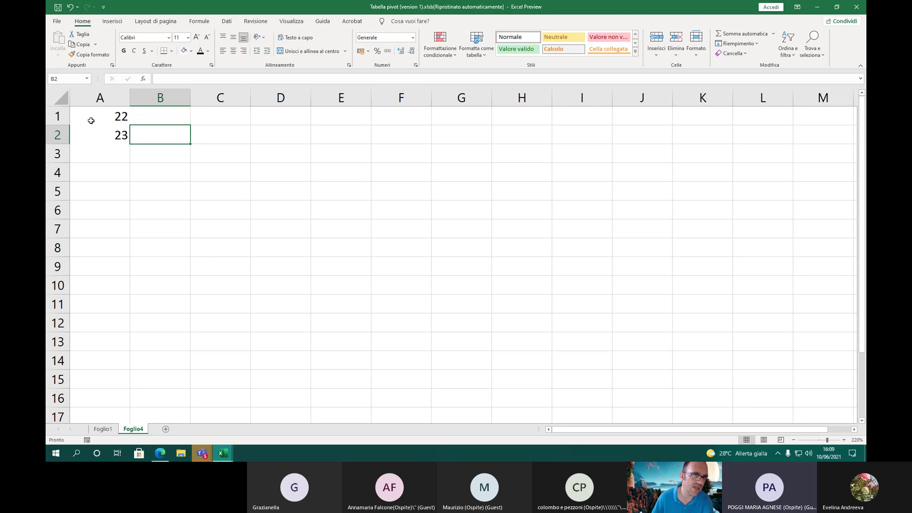
# Delete the values in cells A1:A2, and undo the deletion
pyautogui.moveTo(91, 120); pyautogui.dragTo(90, 135)
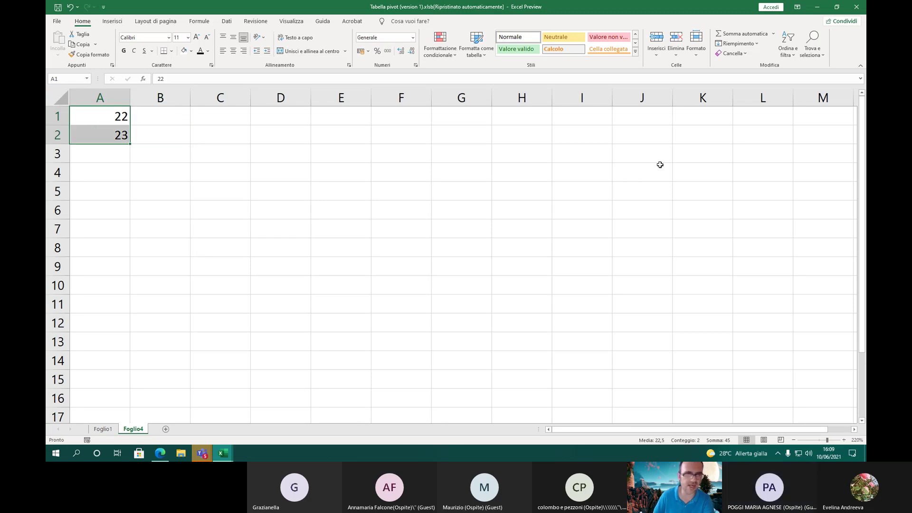
pyautogui.press('Delete')
pyautogui.click(403, 230)
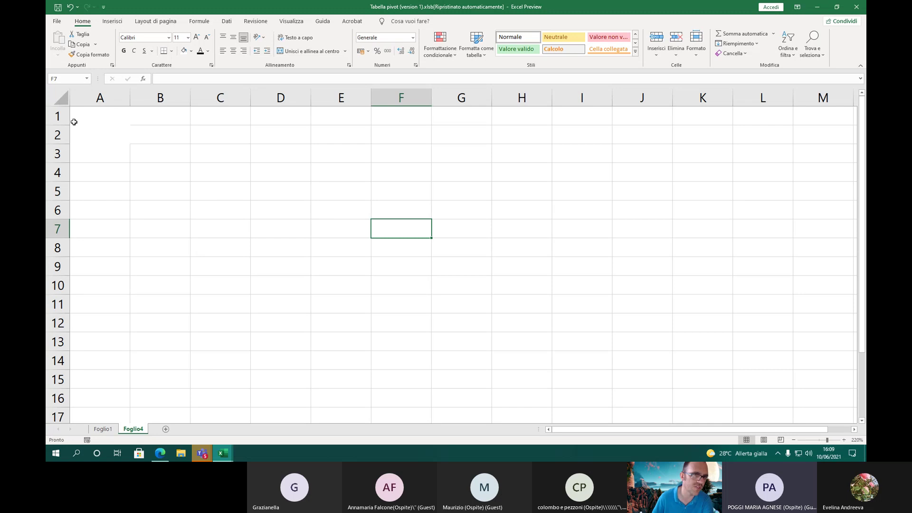
pyautogui.click(69, 7)
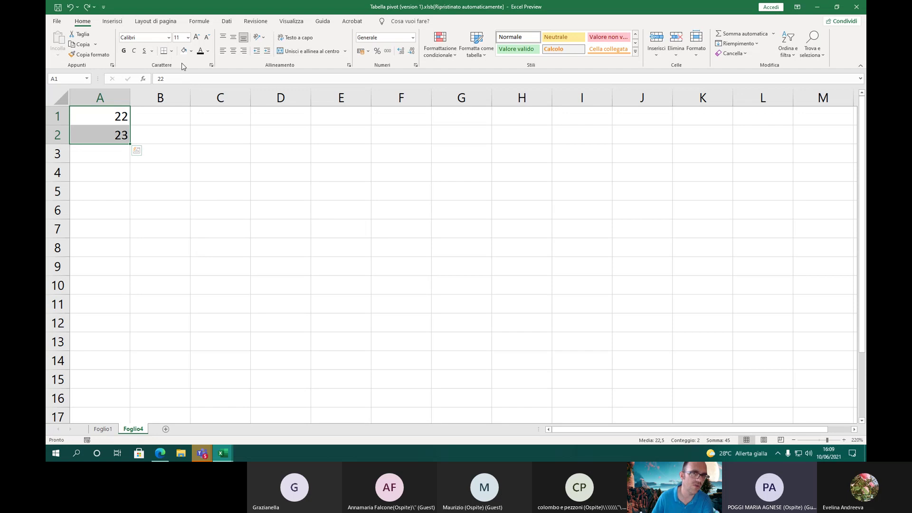
# Fill cells A1:A2 with a dark blue theme colour
pyautogui.click(190, 51)
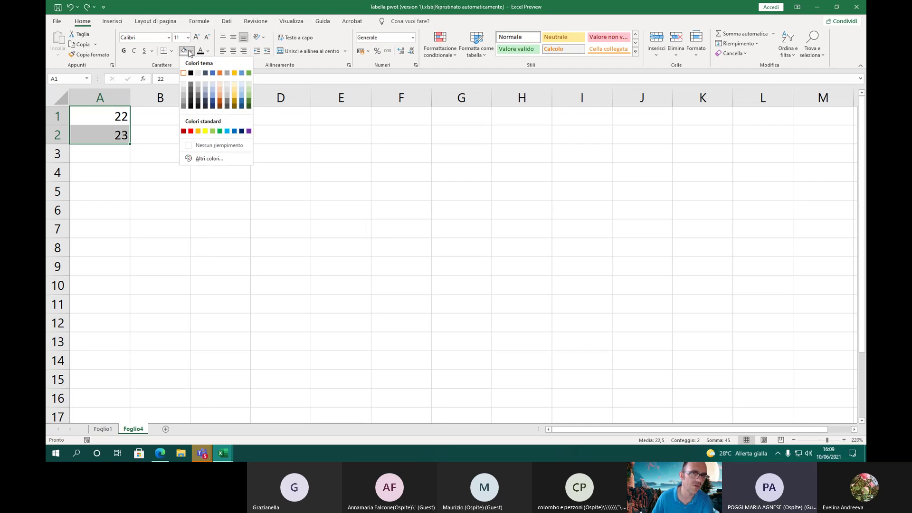
pyautogui.click(205, 99)
pyautogui.click(155, 142)
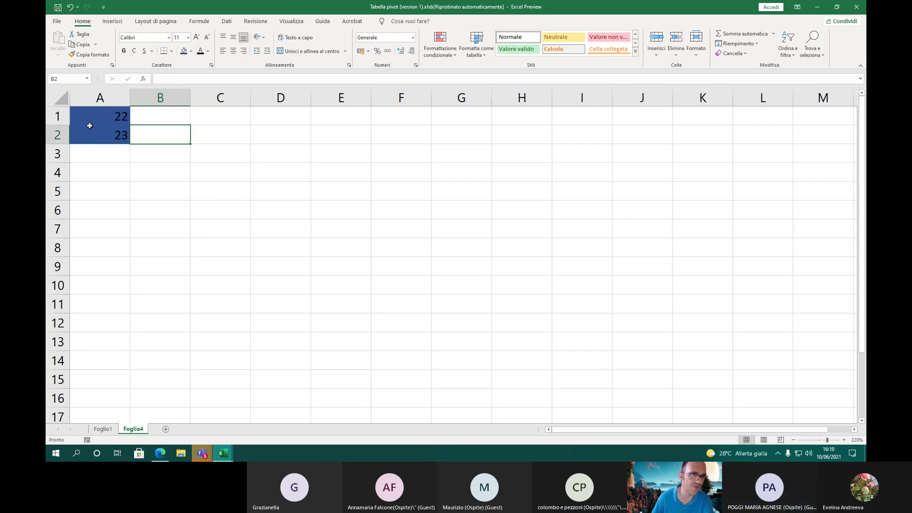
pyautogui.click(215, 165)
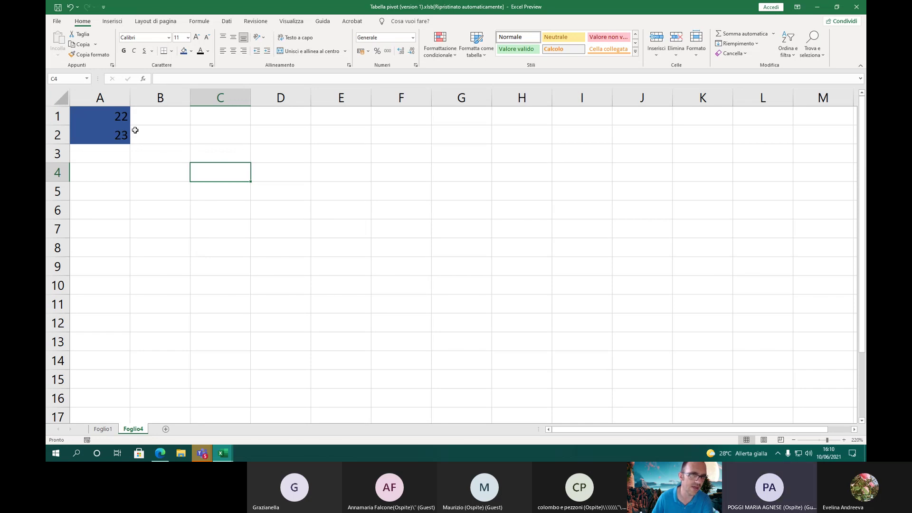
# Apply borders on all sides of cells A1 and A2
pyautogui.moveTo(94, 119); pyautogui.dragTo(91, 126)
pyautogui.hotkey('ctrl', 'v')
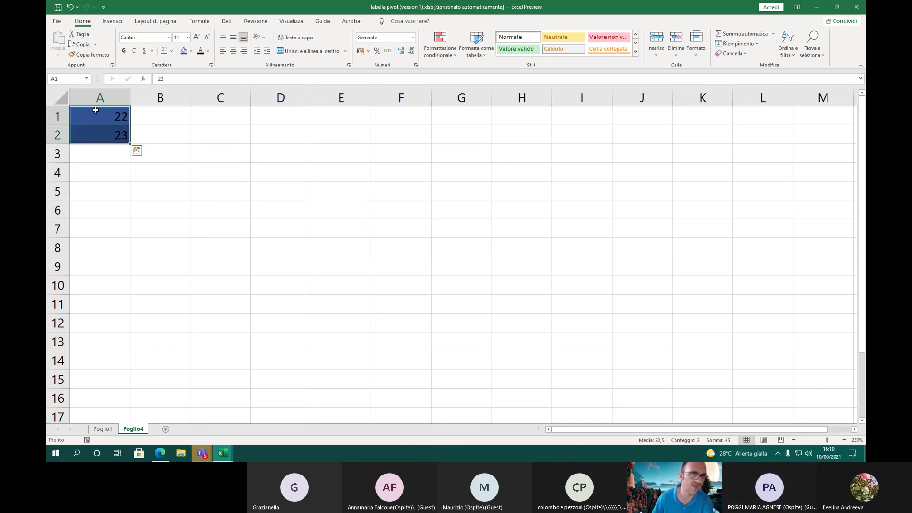
pyautogui.click(171, 51)
pyautogui.click(178, 77)
pyautogui.click(170, 138)
pyautogui.moveTo(101, 122); pyautogui.dragTo(102, 136)
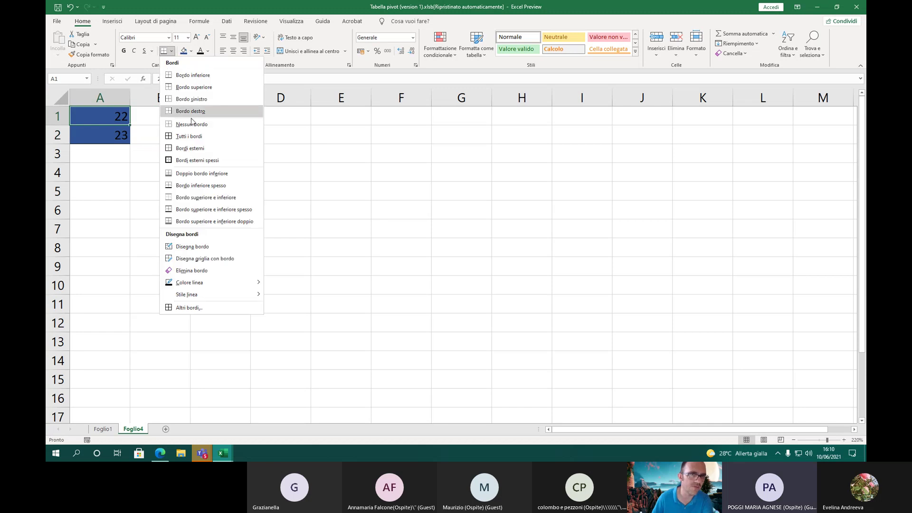
pyautogui.click(197, 147)
pyautogui.moveTo(113, 117); pyautogui.dragTo(114, 130)
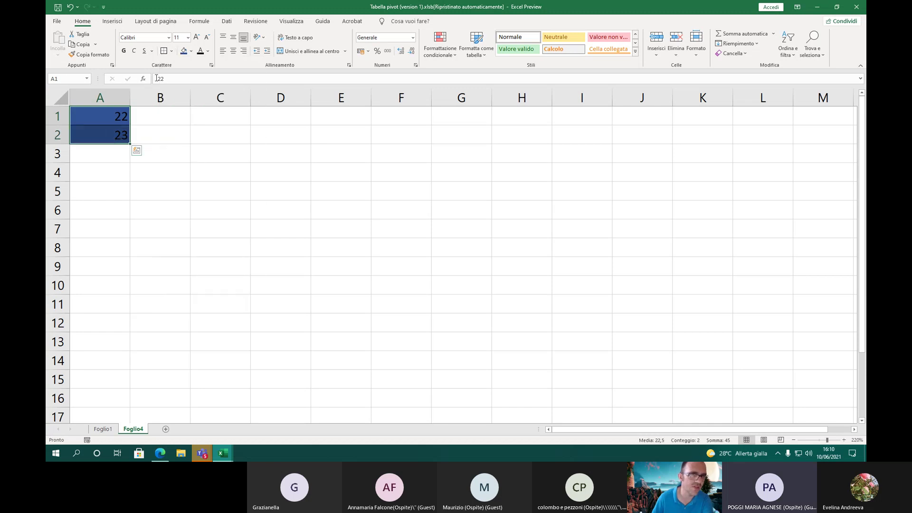
pyautogui.click(140, 136)
pyautogui.click(200, 182)
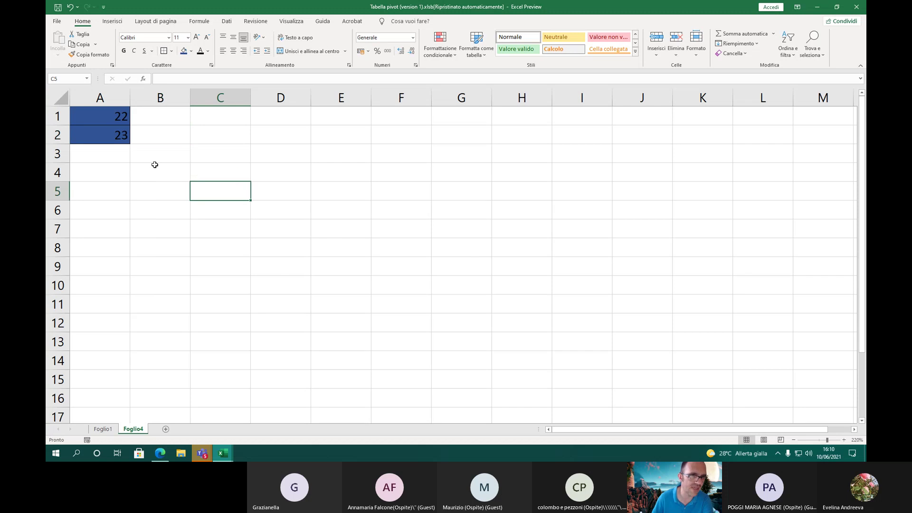
pyautogui.click(155, 162)
# Change the fill of cells A1:A2 to white
pyautogui.moveTo(94, 115); pyautogui.dragTo(103, 136)
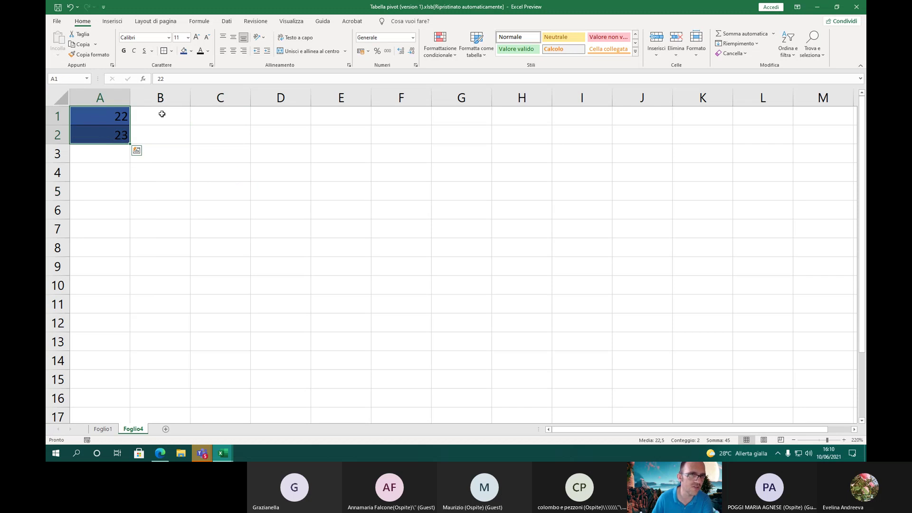
pyautogui.click(191, 51)
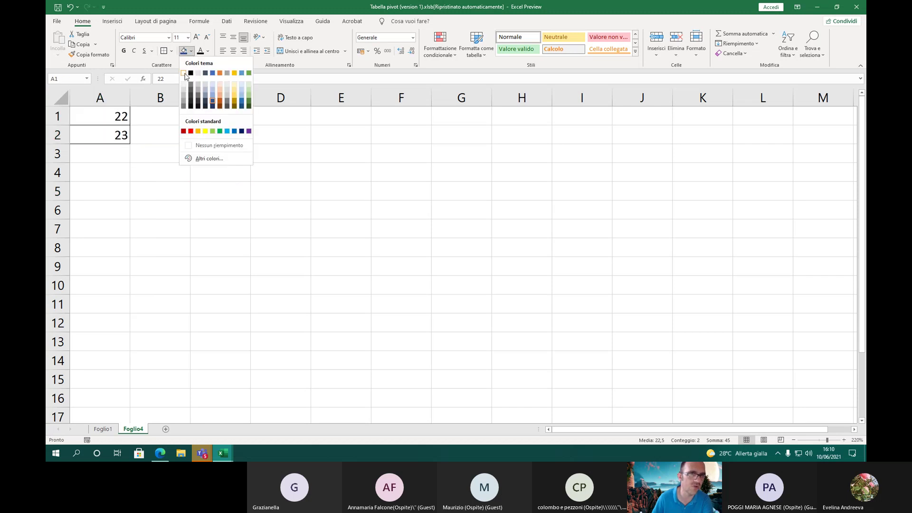
pyautogui.click(216, 144)
pyautogui.click(160, 173)
# Remove all borders from cells A1:A2 with the Nessun bordo option
pyautogui.moveTo(105, 122); pyautogui.dragTo(98, 137)
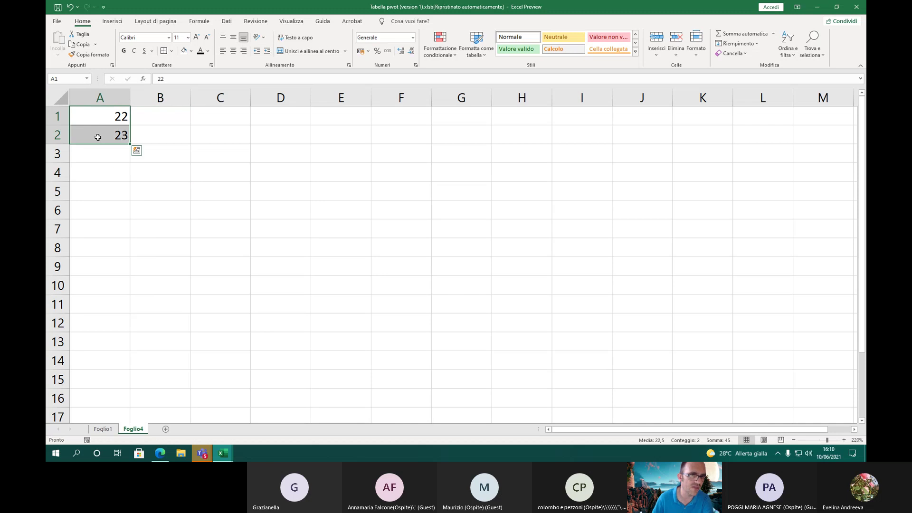
pyautogui.click(173, 51)
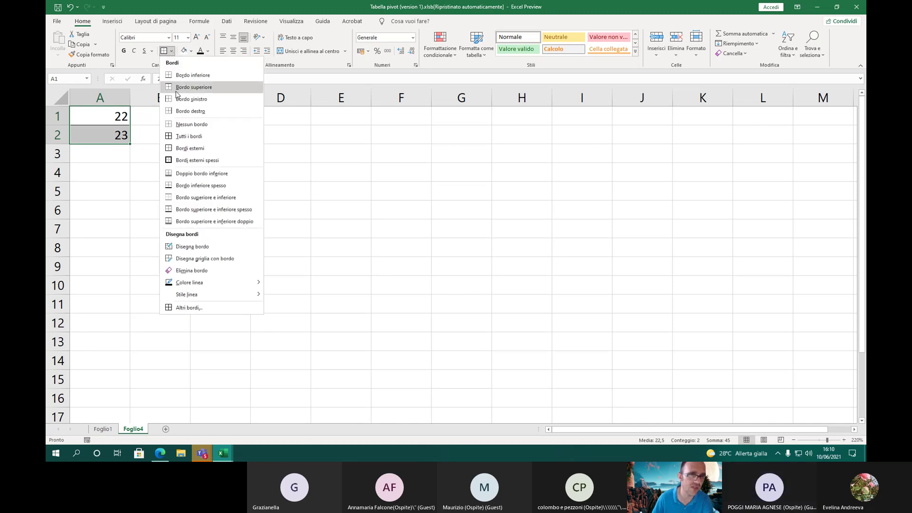
pyautogui.click(181, 127)
pyautogui.click(162, 204)
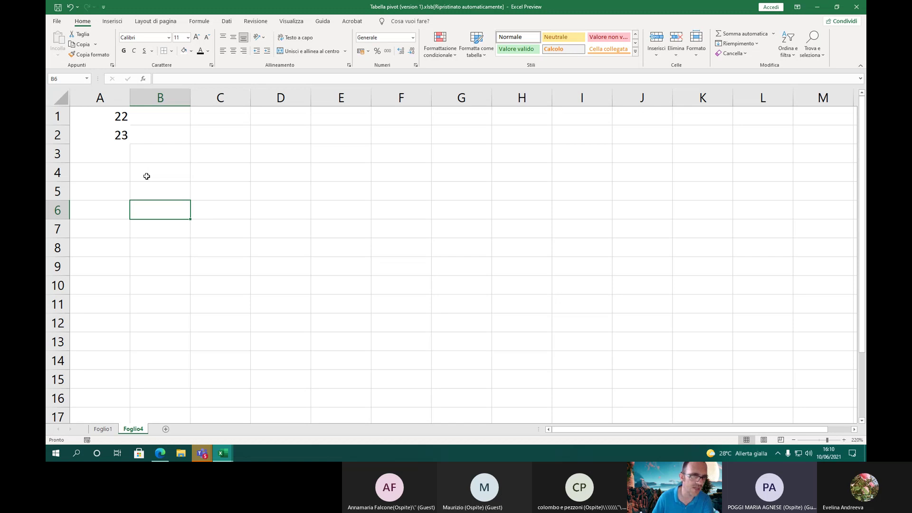
# Set cells A1:A2 to no fill so that the white colouring is removed
pyautogui.moveTo(99, 118); pyautogui.dragTo(101, 129)
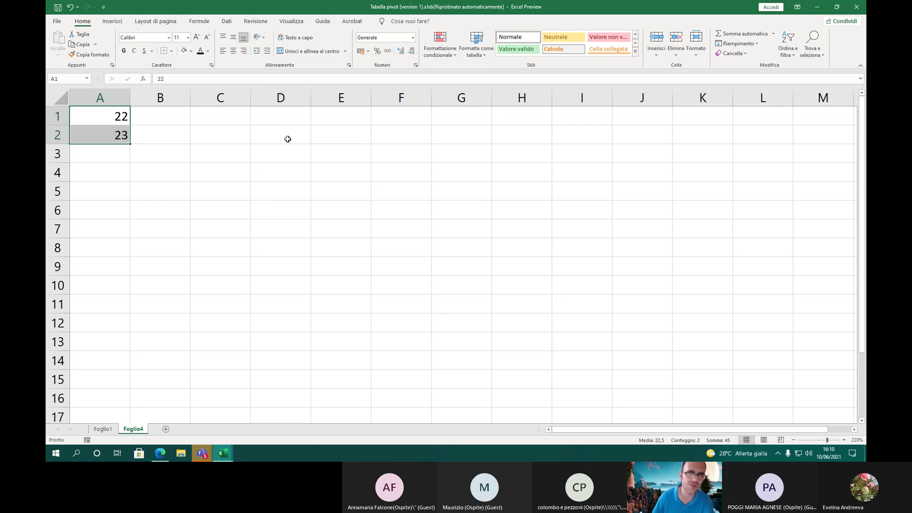
pyautogui.click(191, 51)
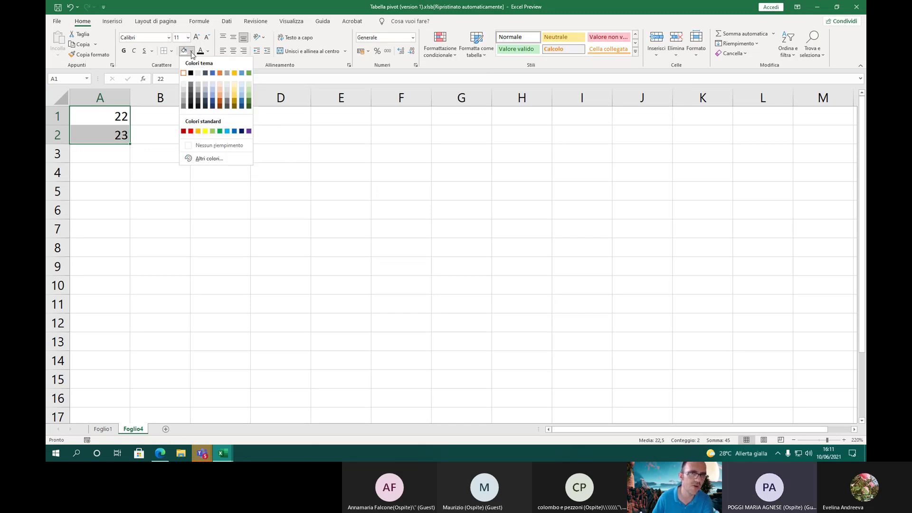
pyautogui.click(202, 148)
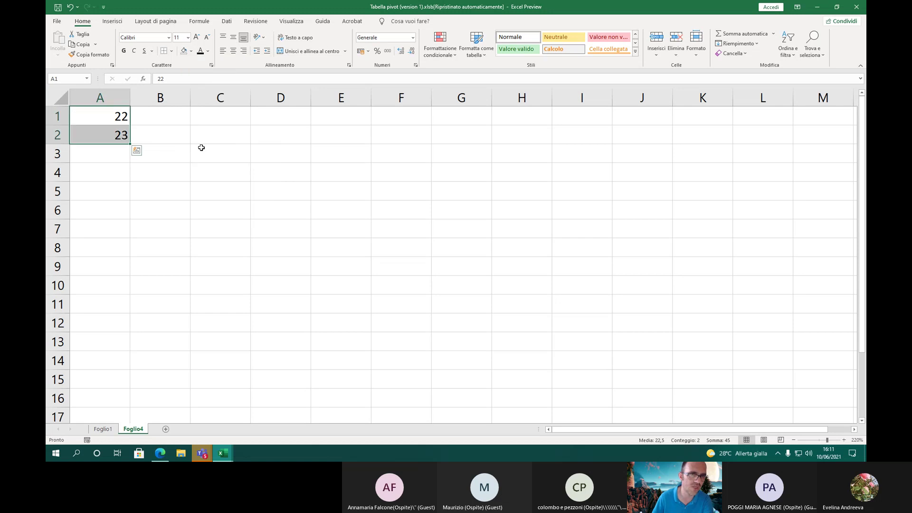
pyautogui.click(147, 132)
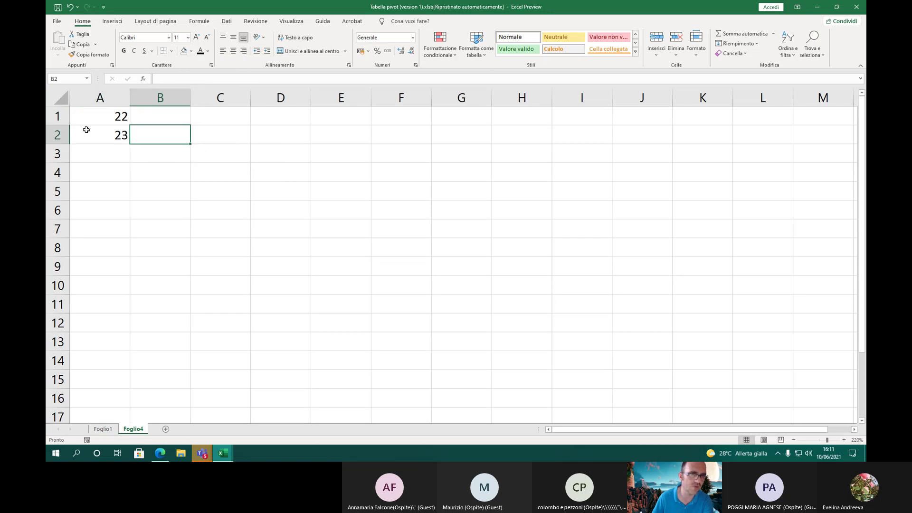
pyautogui.click(103, 157)
pyautogui.click(110, 185)
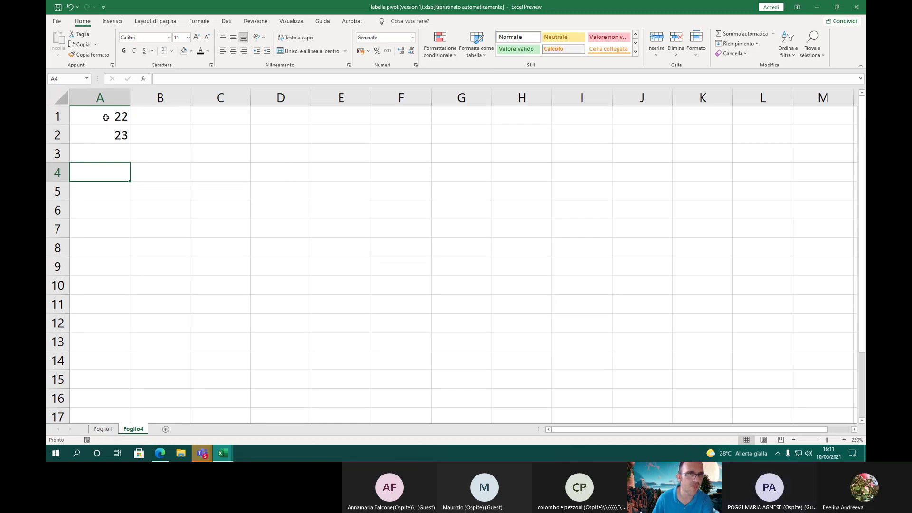
# Fill cells A1:A2 with the green theme colour
pyautogui.moveTo(106, 116); pyautogui.dragTo(106, 140)
pyautogui.click(191, 52)
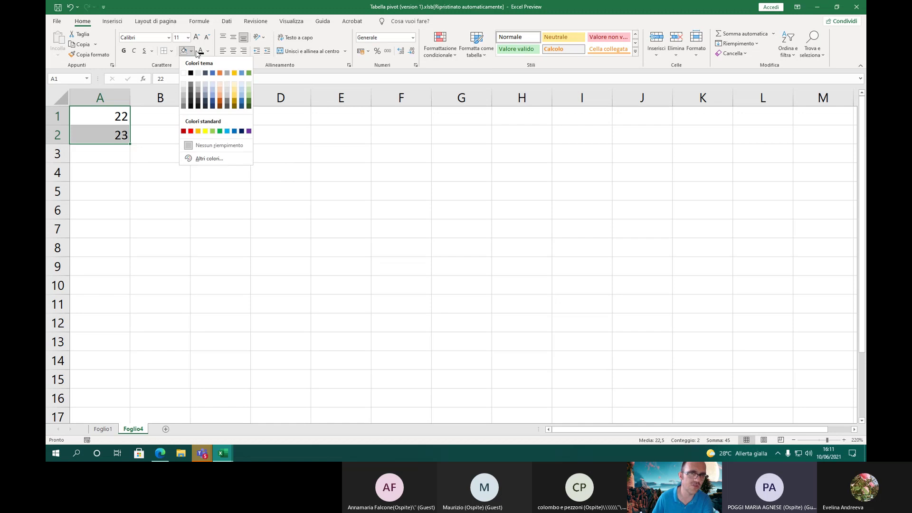
pyautogui.click(248, 71)
pyautogui.click(171, 191)
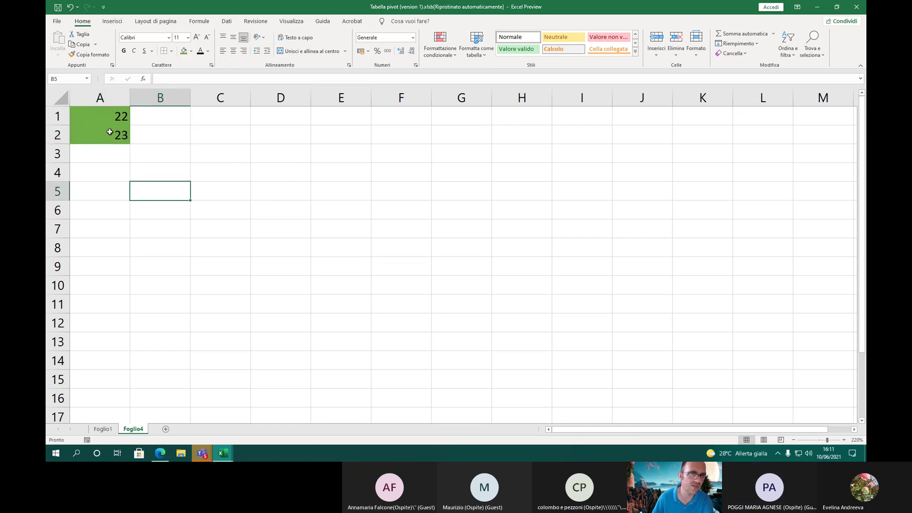
# Add borders on all sides of the green cells A1:A2 and reselect the range
pyautogui.moveTo(115, 113); pyautogui.dragTo(113, 133)
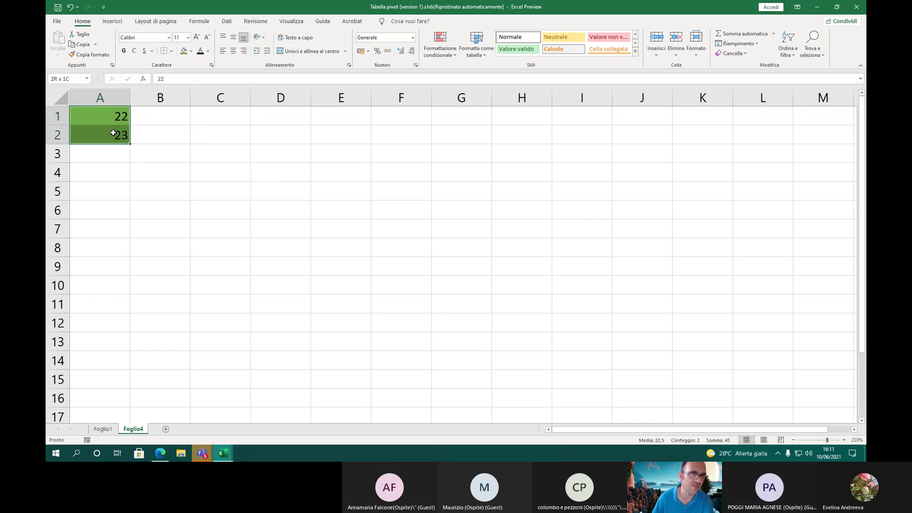
pyautogui.click(172, 51)
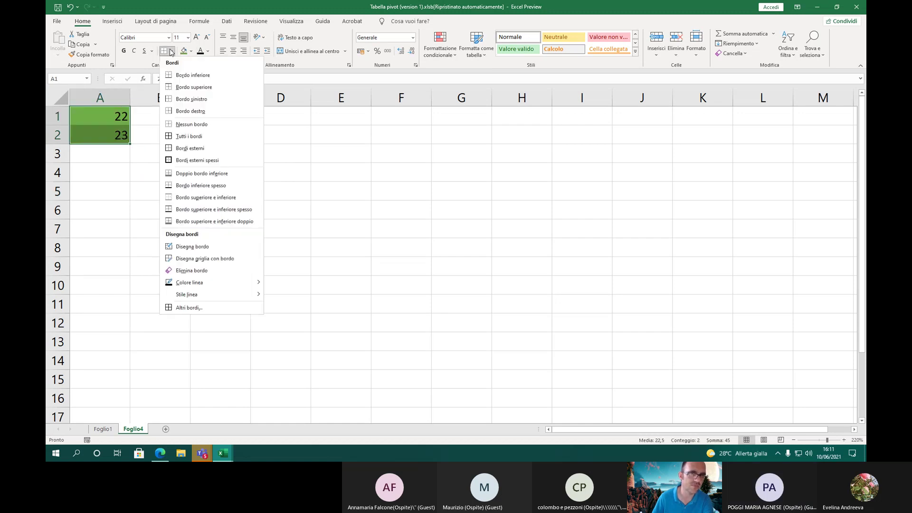
pyautogui.click(180, 149)
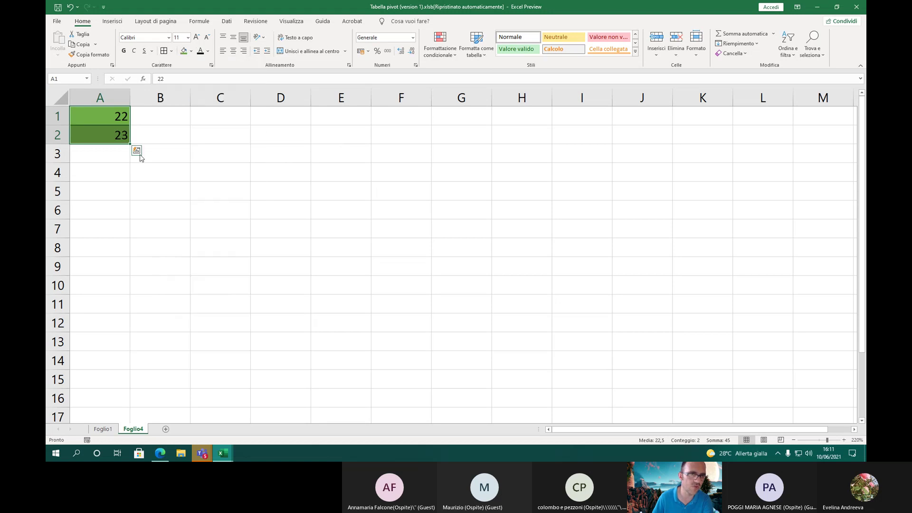
pyautogui.click(117, 176)
pyautogui.moveTo(105, 112); pyautogui.dragTo(106, 129)
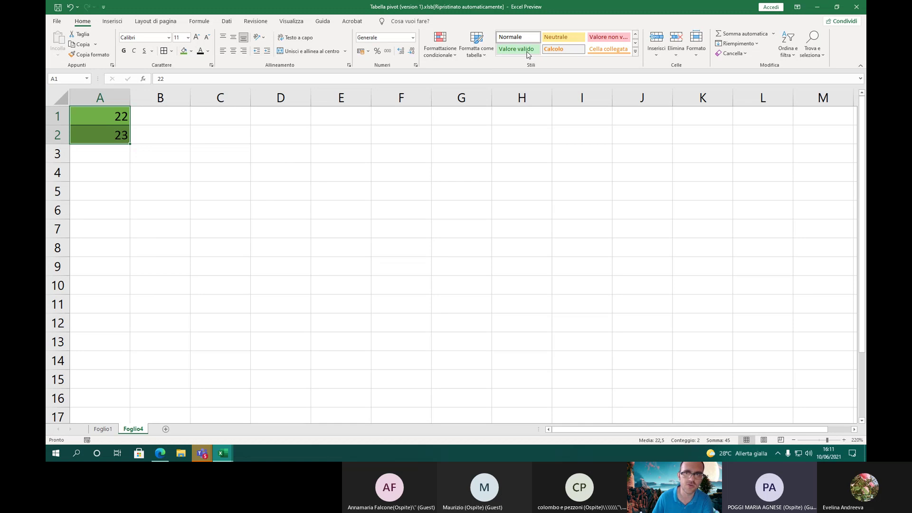
# Reset the green bordered cells A1:A2 to the Normale cell style
pyautogui.click(518, 36)
pyautogui.click(157, 191)
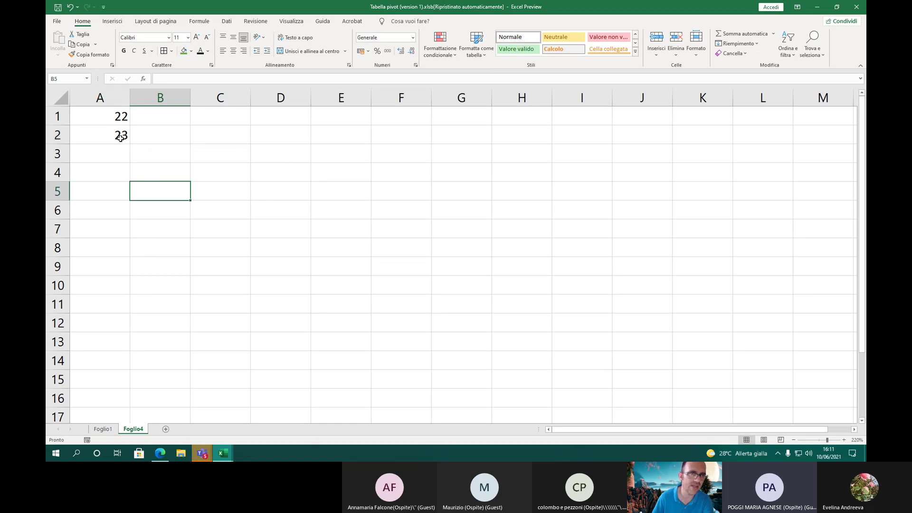
# Fill cells A1:A2 with the white theme colour
pyautogui.moveTo(93, 115); pyautogui.dragTo(98, 131)
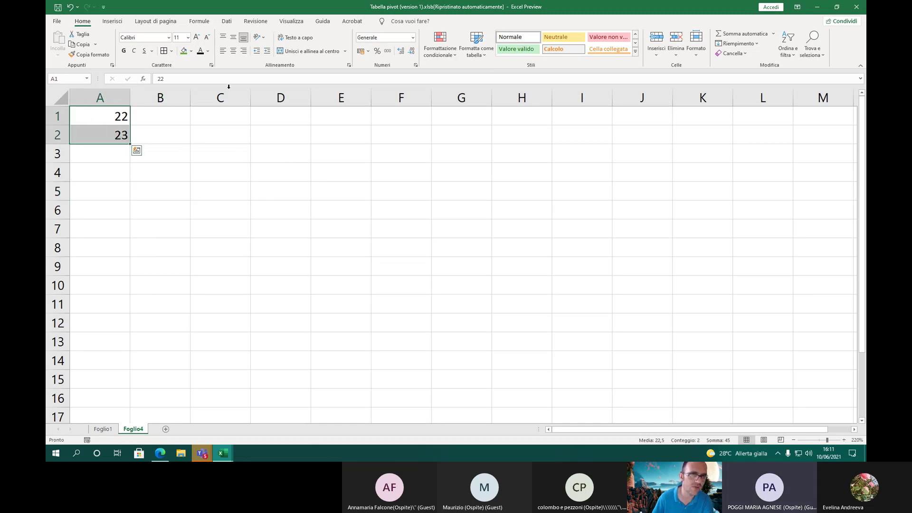
pyautogui.click(193, 52)
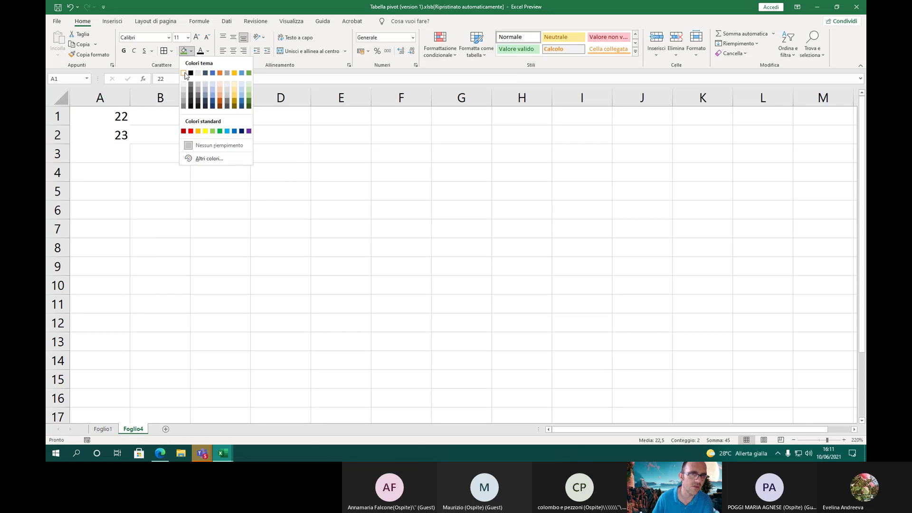
pyautogui.click(186, 75)
pyautogui.click(161, 138)
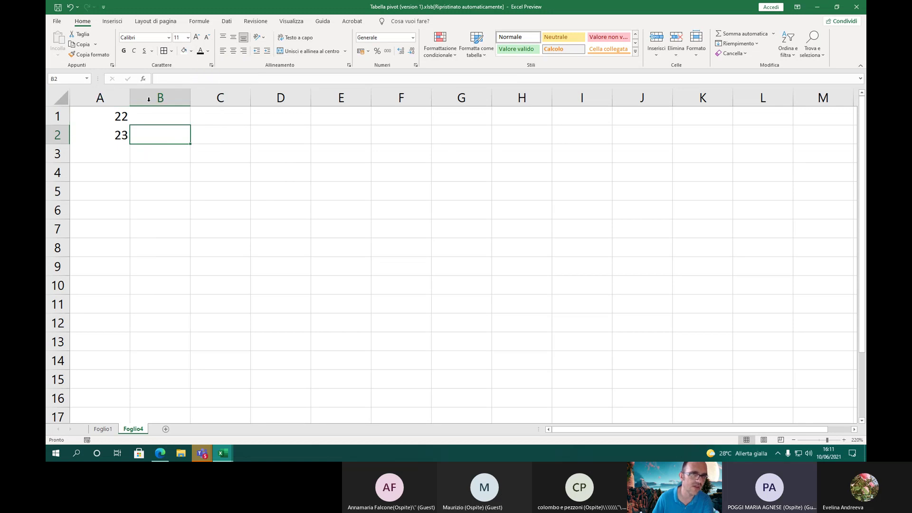
# Apply the Nessun bordo option to cells A1:A2
pyautogui.moveTo(110, 116); pyautogui.dragTo(110, 133)
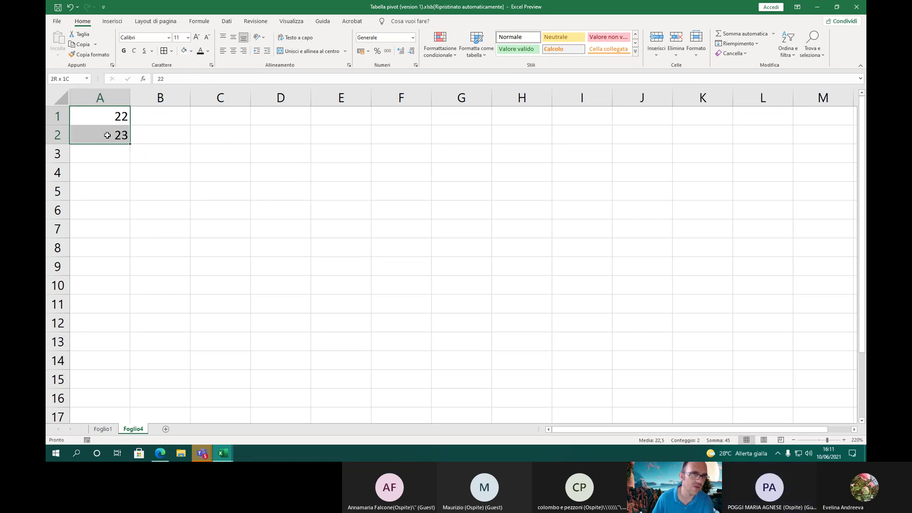
pyautogui.click(171, 51)
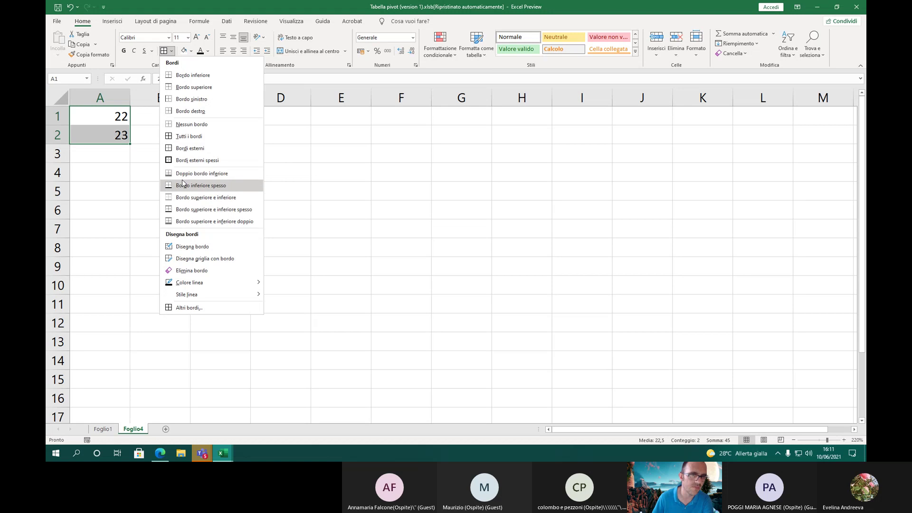
pyautogui.click(190, 124)
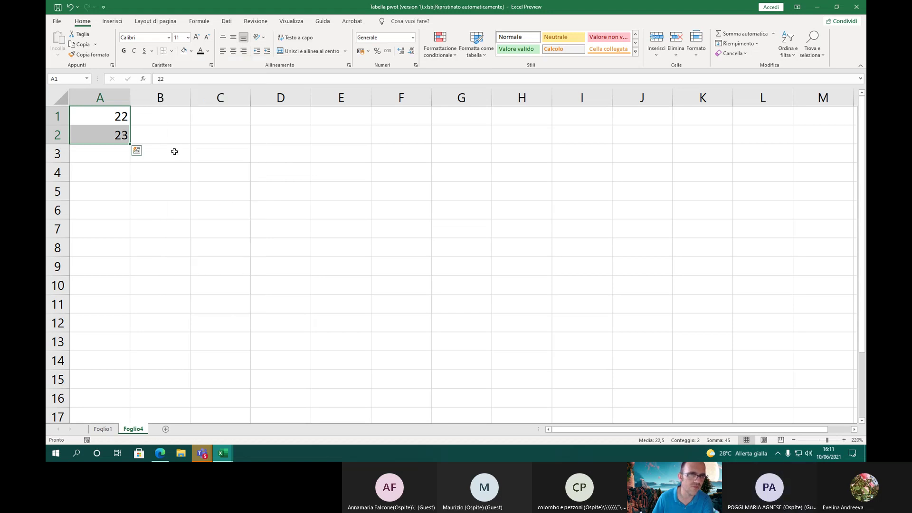
pyautogui.click(169, 170)
# Delete the contents of cells A1:A2
pyautogui.moveTo(102, 116); pyautogui.dragTo(102, 129)
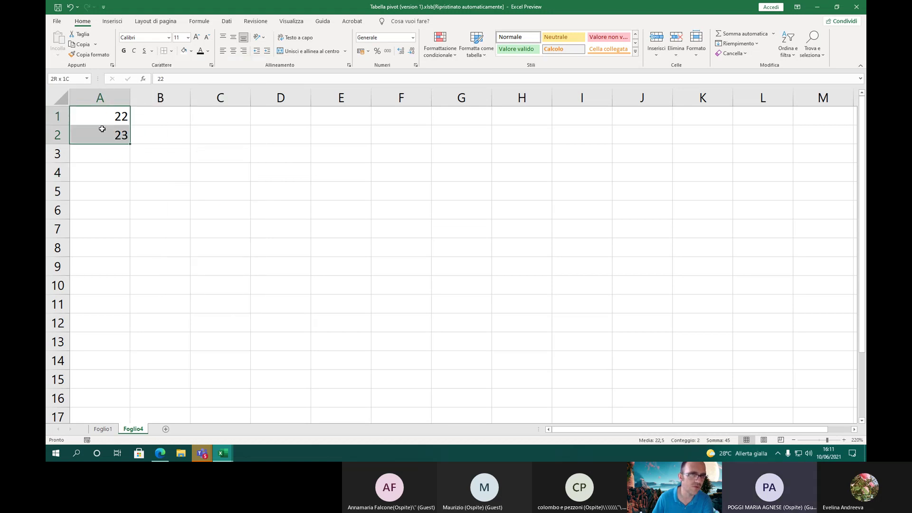
pyautogui.press('Delete')
pyautogui.click(119, 242)
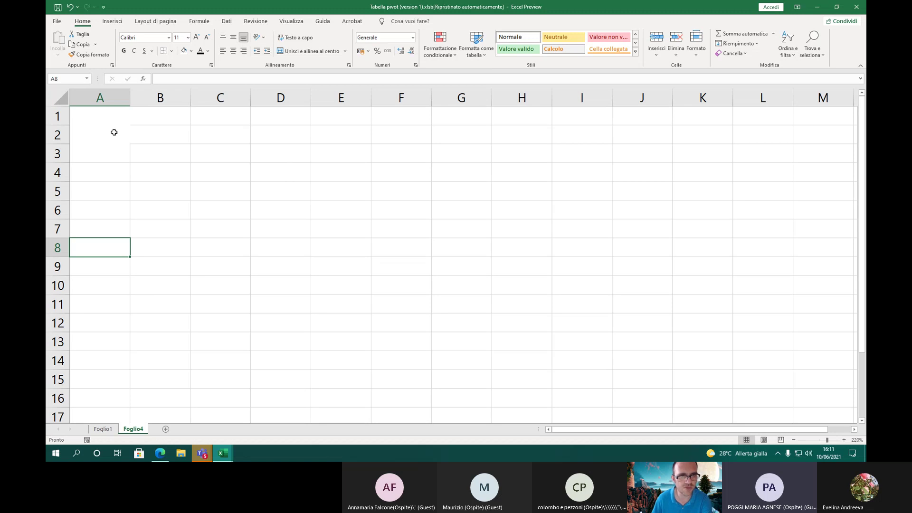
# Clear the white fill from the empty cells A1:A2 with Nessun riempimento
pyautogui.moveTo(97, 117); pyautogui.dragTo(101, 131)
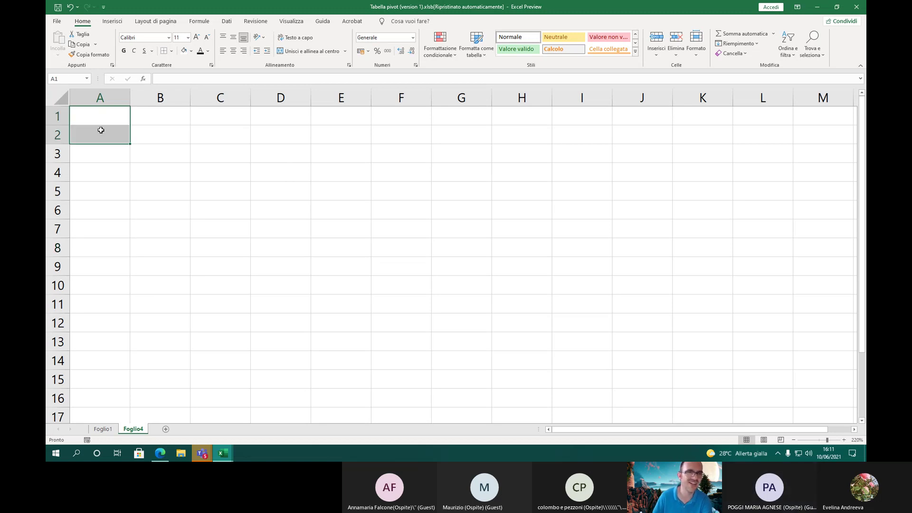
pyautogui.click(192, 52)
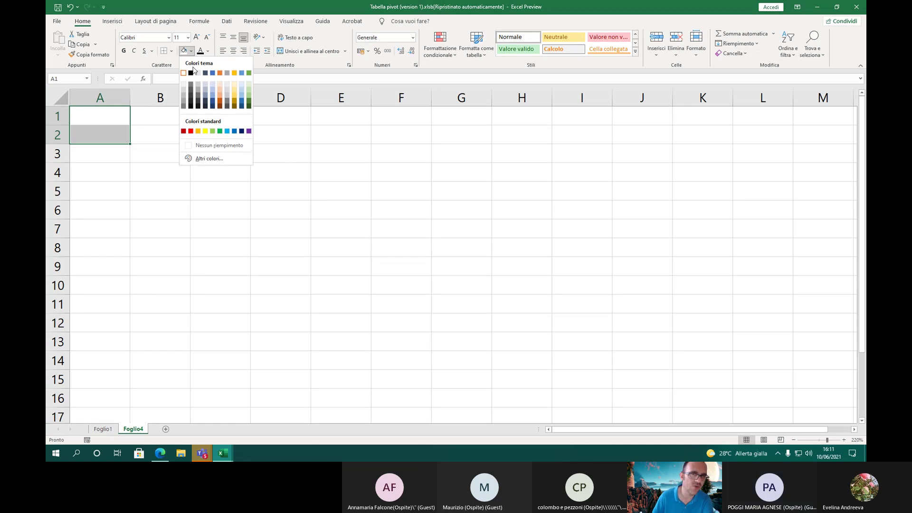
pyautogui.click(202, 151)
pyautogui.click(150, 151)
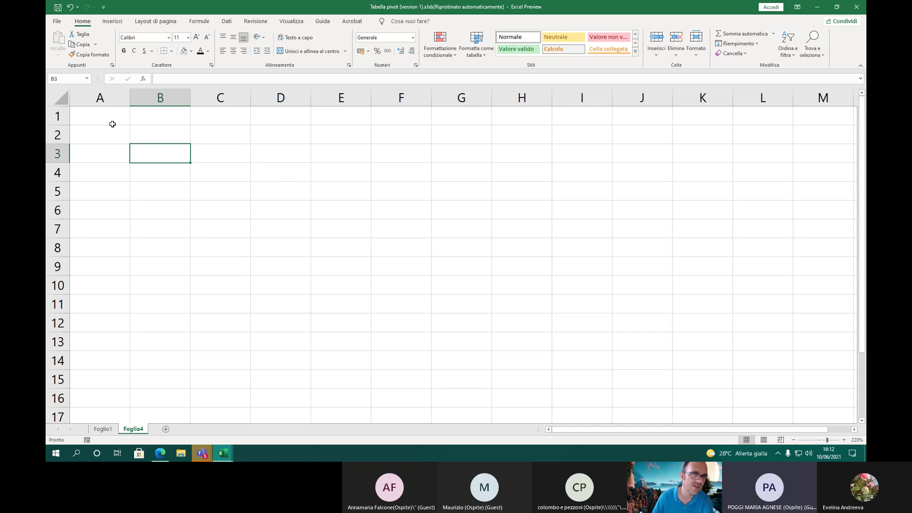
pyautogui.click(122, 148)
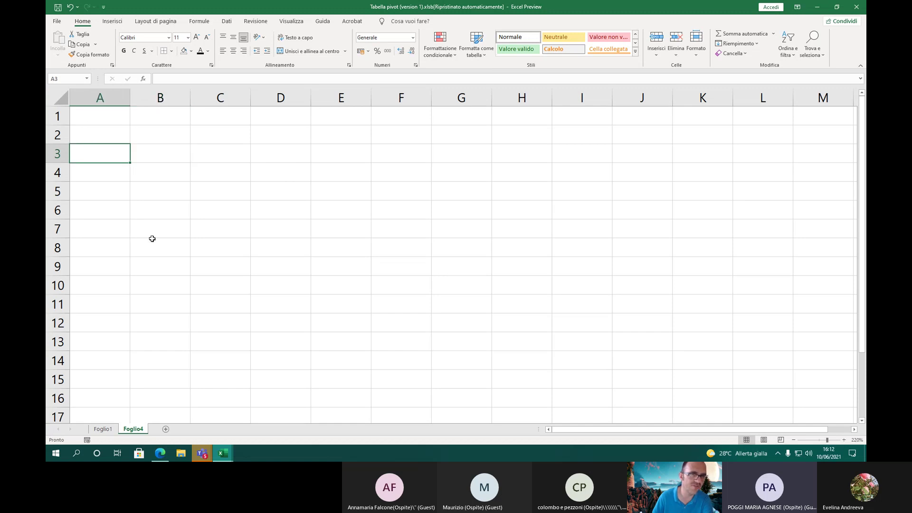
pyautogui.click(180, 248)
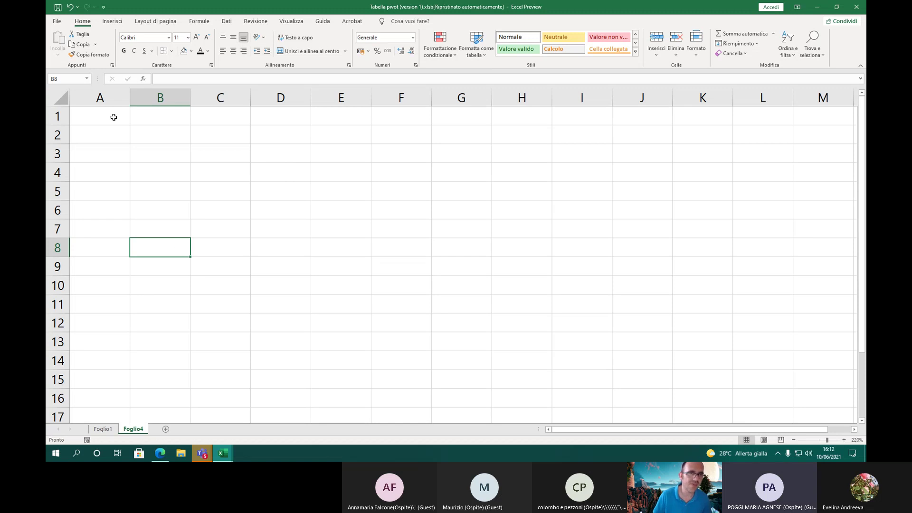
# Fill cells A1:A2 with a light orange theme colour
pyautogui.moveTo(113, 116); pyautogui.dragTo(114, 132)
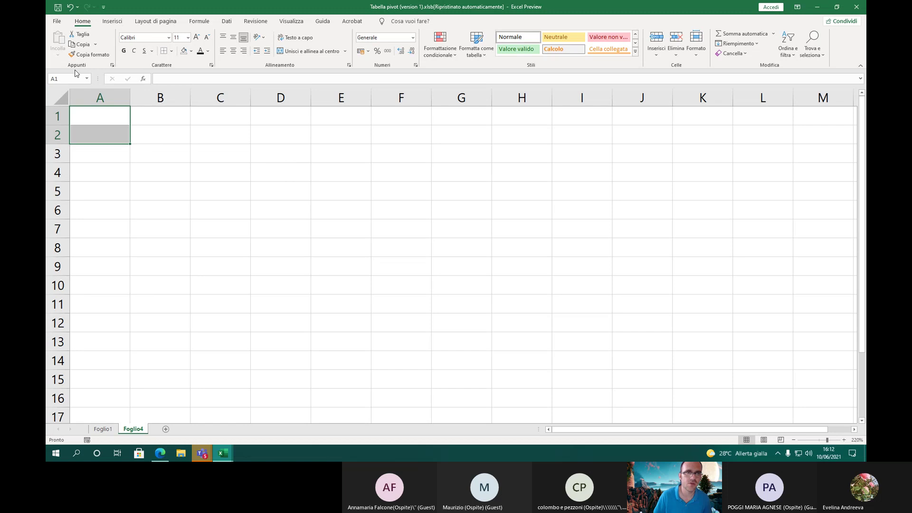
pyautogui.click(190, 51)
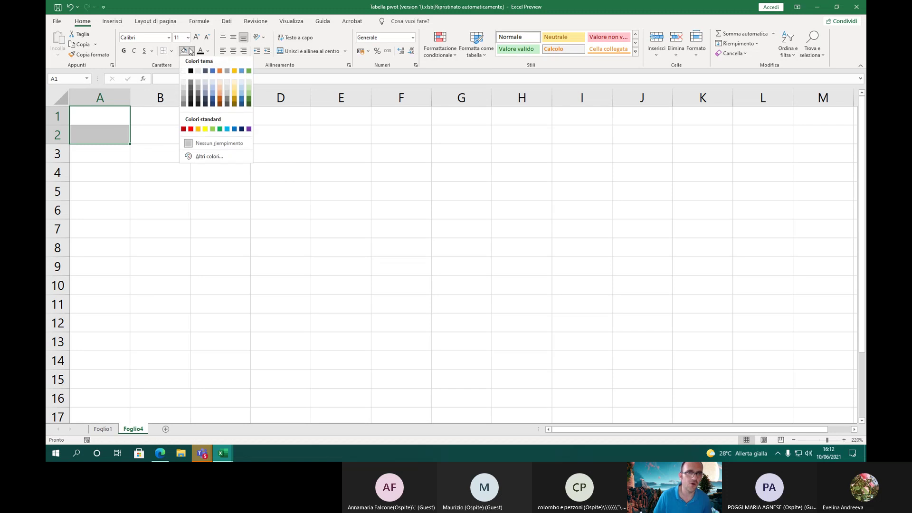
pyautogui.click(220, 95)
pyautogui.click(146, 136)
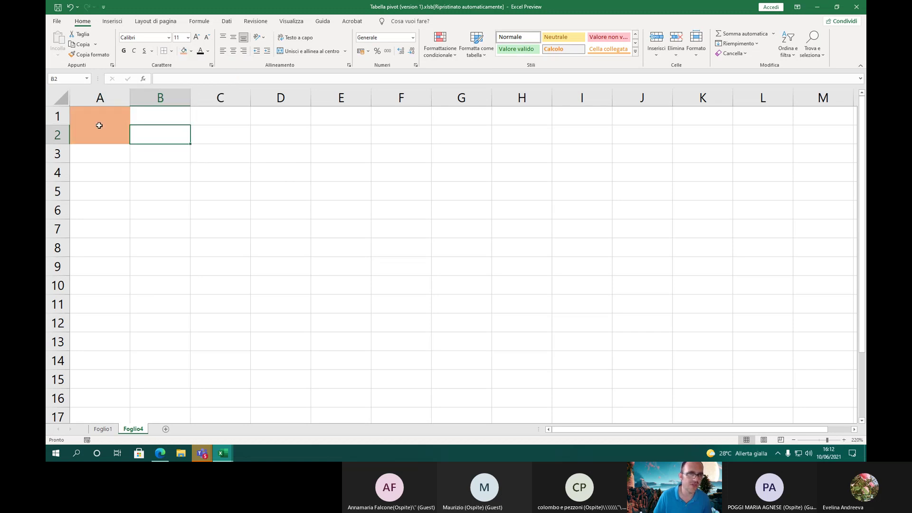
# Enter 22 in cell A1 and 23 in cell A2
pyautogui.click(95, 122)
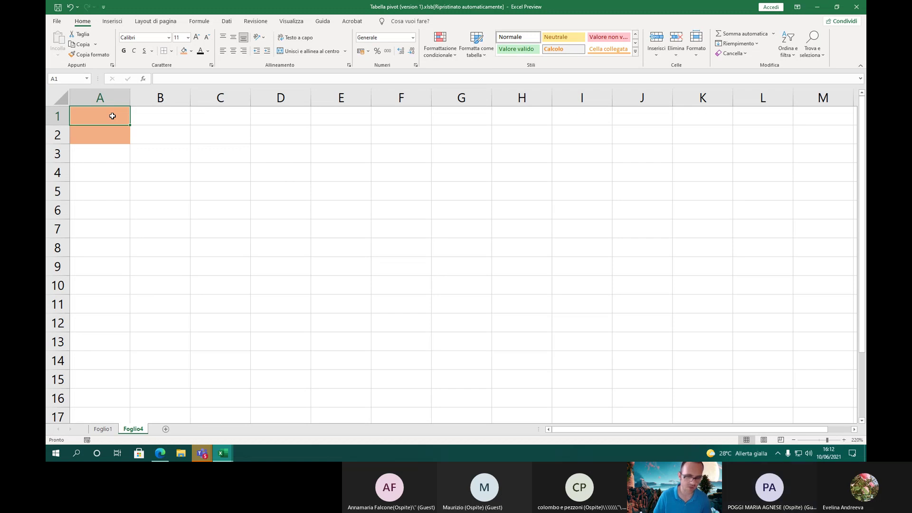
pyautogui.write('22')
pyautogui.click(105, 135)
pyautogui.write('22')
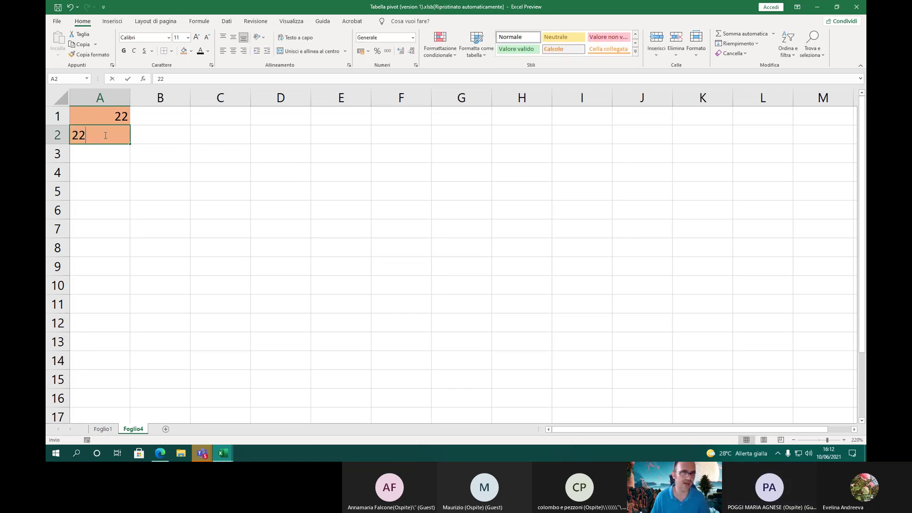
pyautogui.write('3')
pyautogui.press('Up')
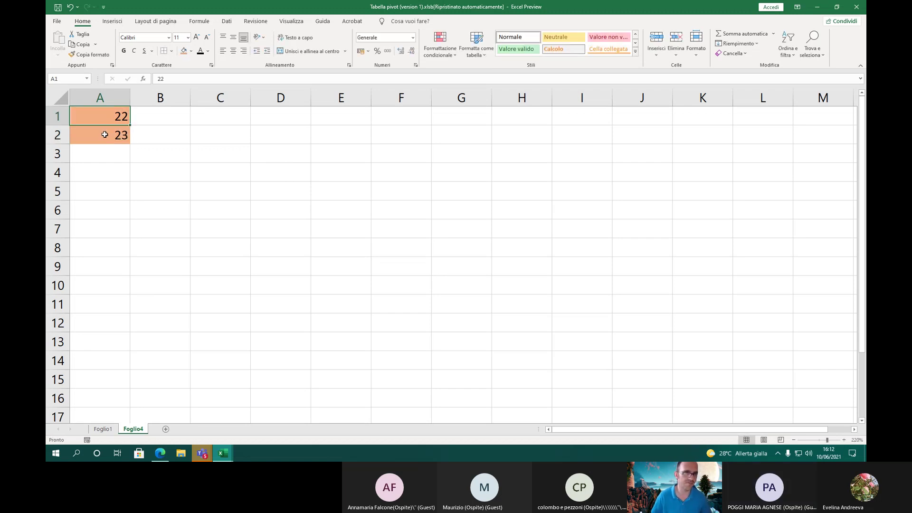
# Remove the orange fill from cells A1:A2 with the Nessun riempimento option
pyautogui.moveTo(108, 116); pyautogui.dragTo(112, 137)
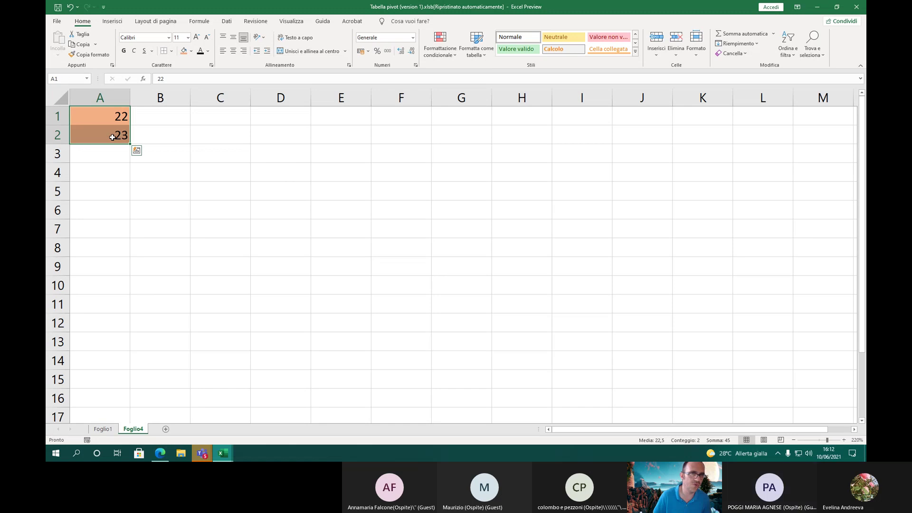
pyautogui.click(153, 149)
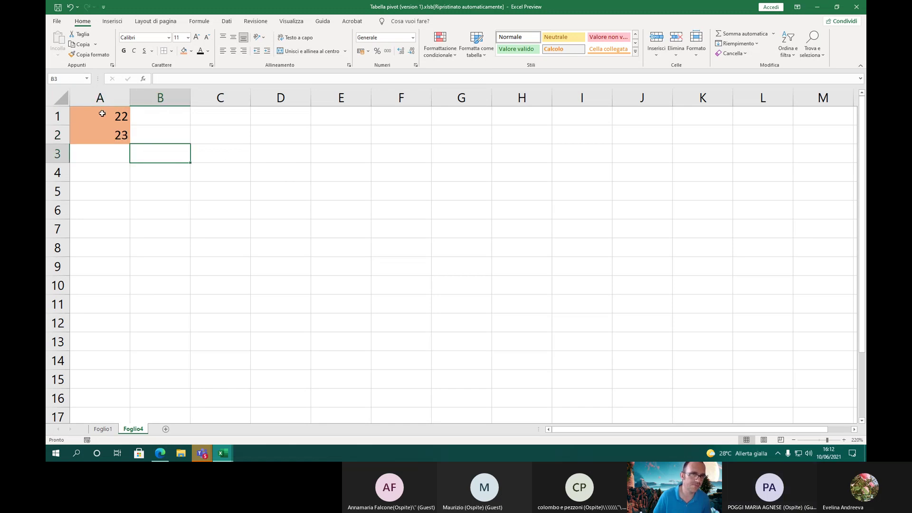
pyautogui.moveTo(102, 114); pyautogui.dragTo(105, 141)
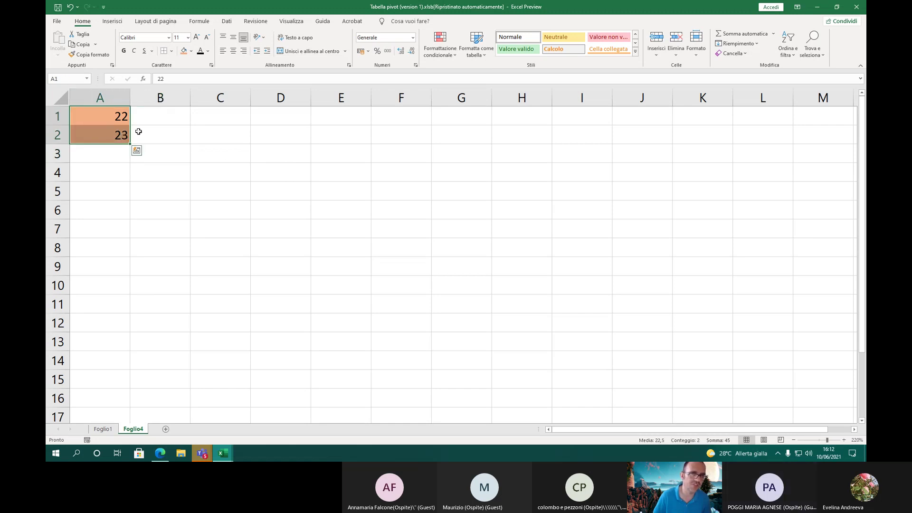
pyautogui.click(191, 50)
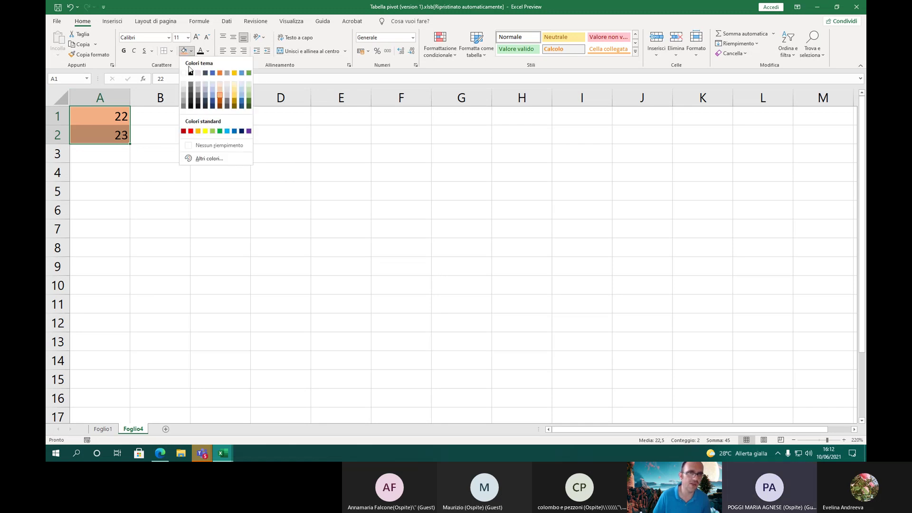
pyautogui.click(196, 144)
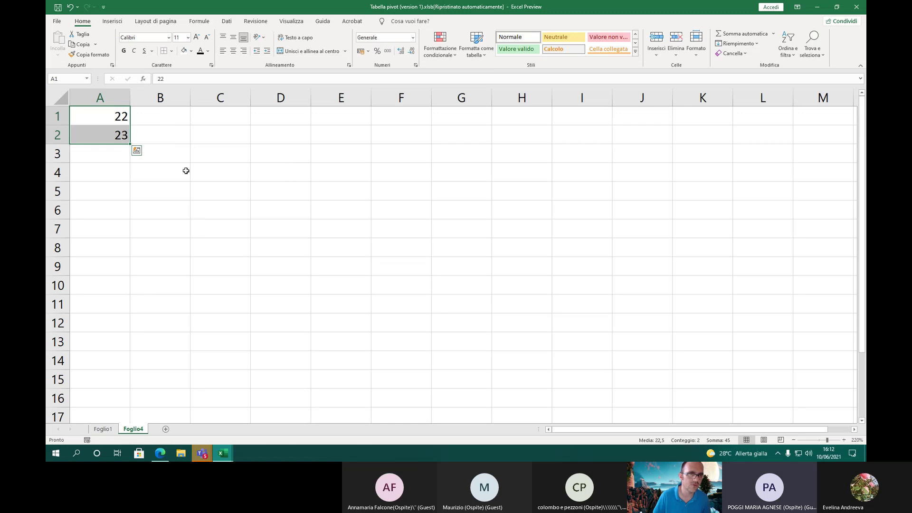
pyautogui.click(196, 187)
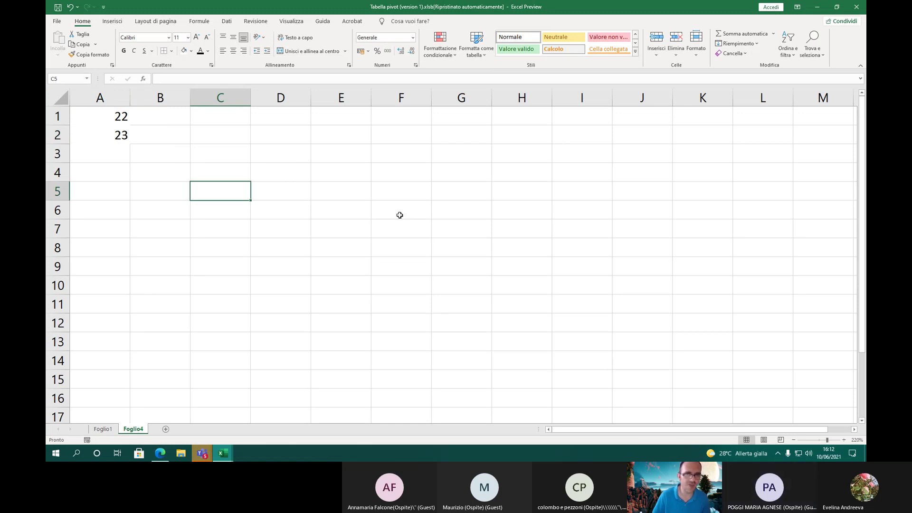
pyautogui.click(472, 205)
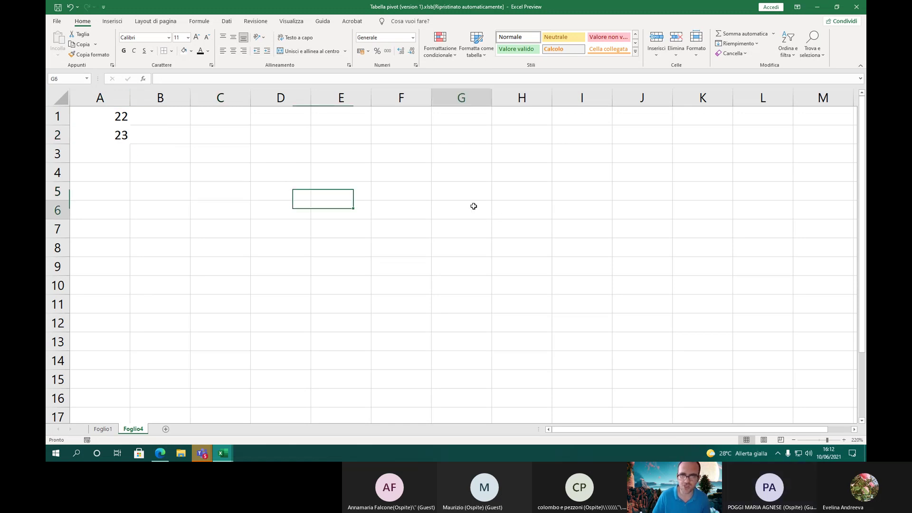
pyautogui.click(258, 209)
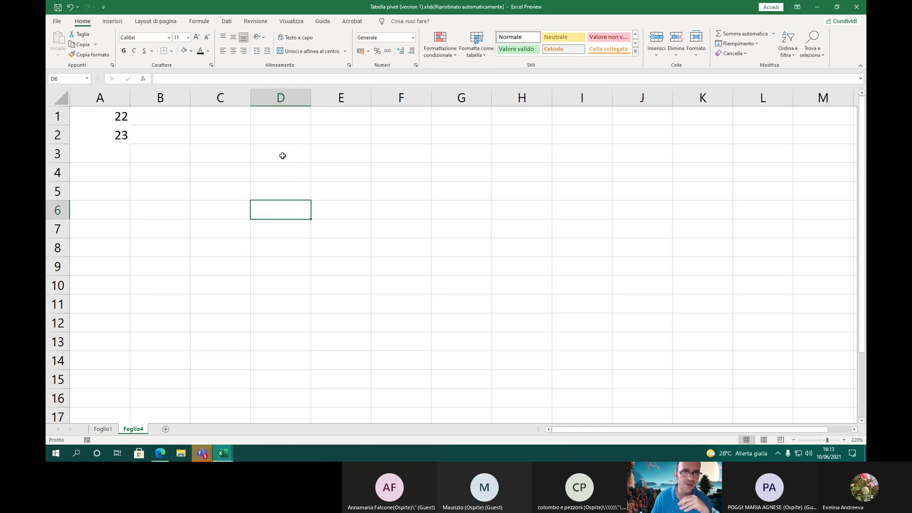
# Reselect cells A1:A2 and apply Nessun riempimento once more instead of the white fill
pyautogui.moveTo(103, 117); pyautogui.dragTo(102, 134)
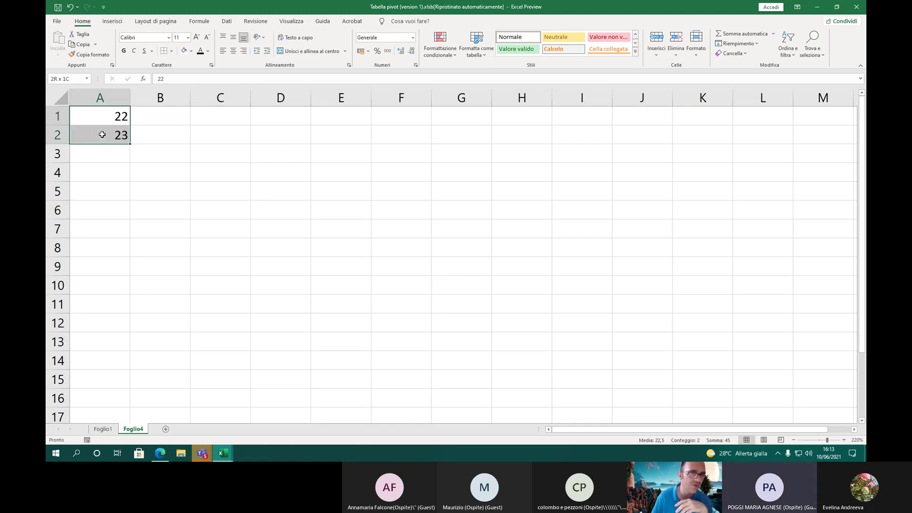
pyautogui.click(191, 51)
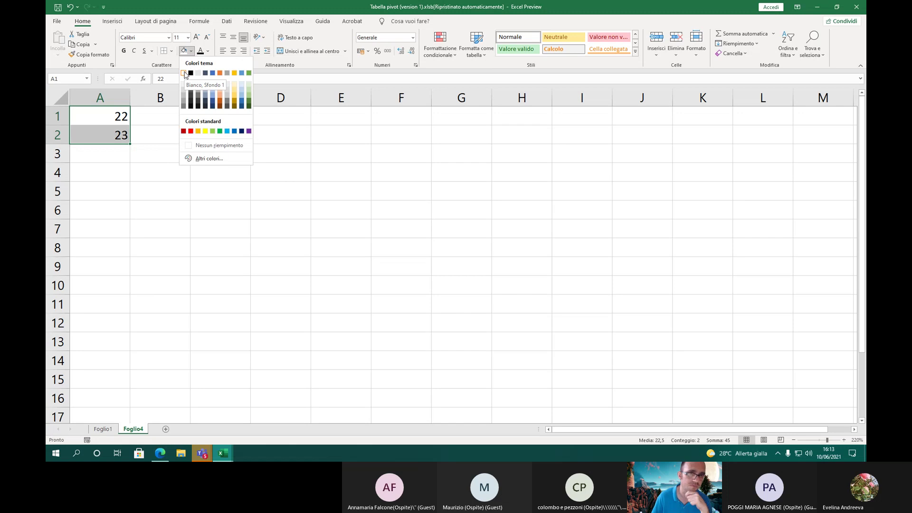
pyautogui.click(213, 148)
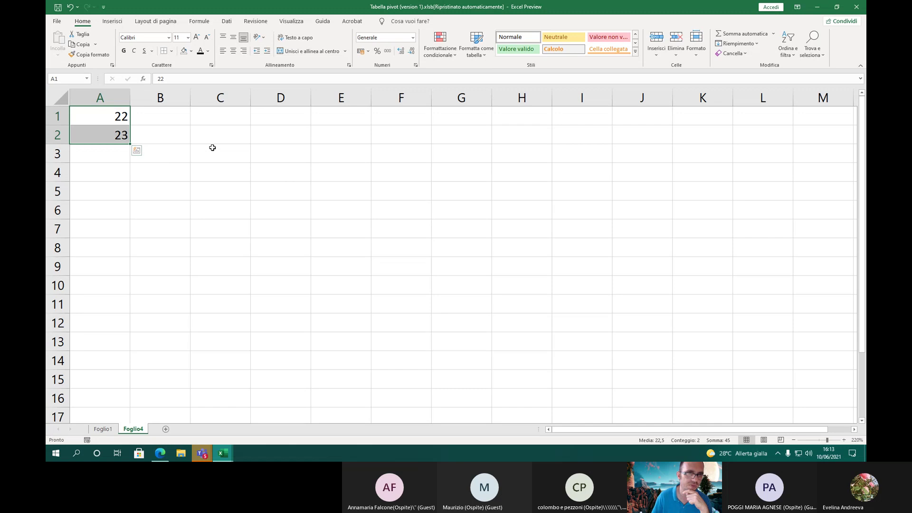
pyautogui.click(174, 171)
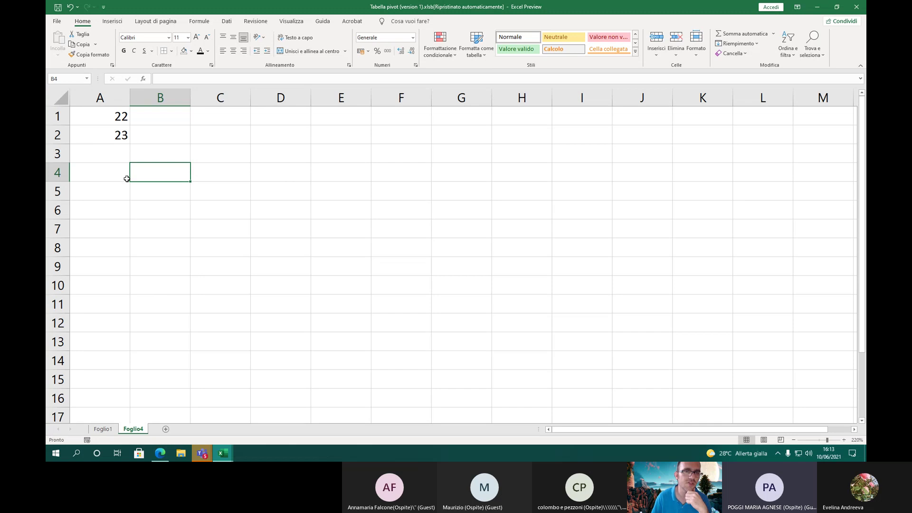
pyautogui.click(192, 52)
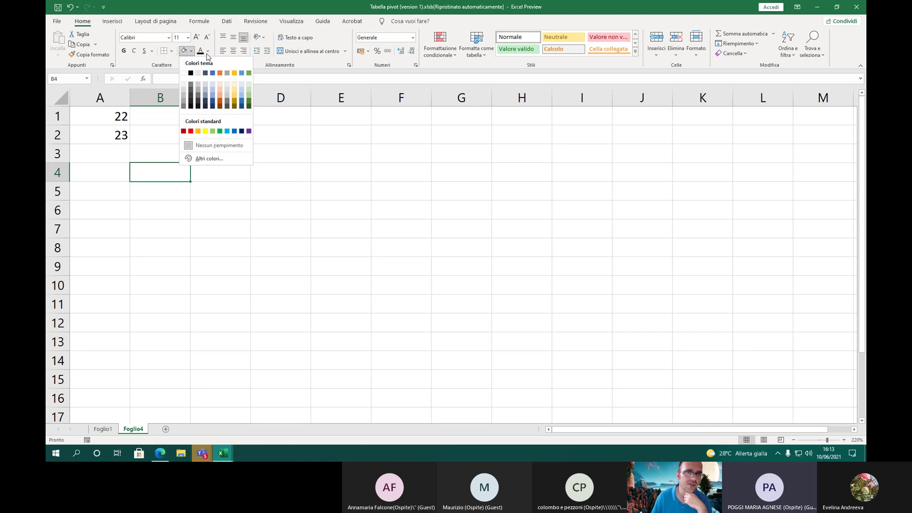
pyautogui.click(208, 53)
pyautogui.click(208, 52)
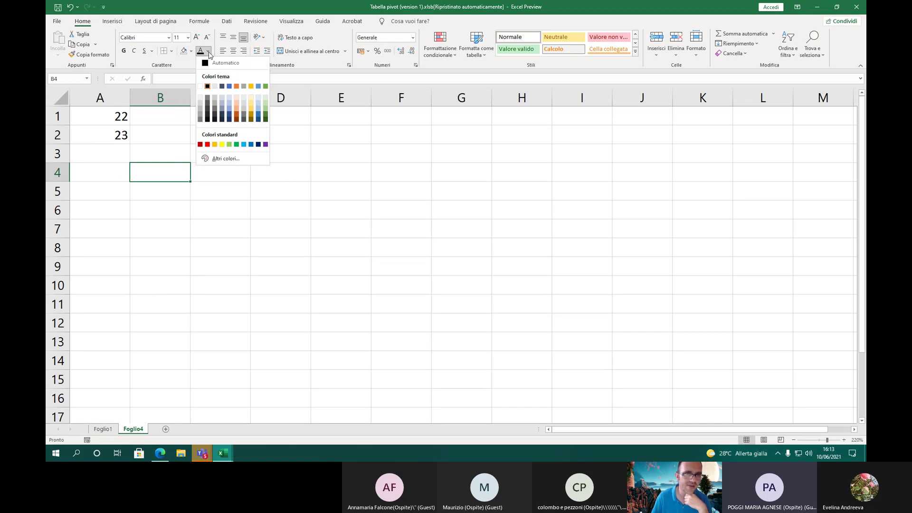
pyautogui.click(209, 52)
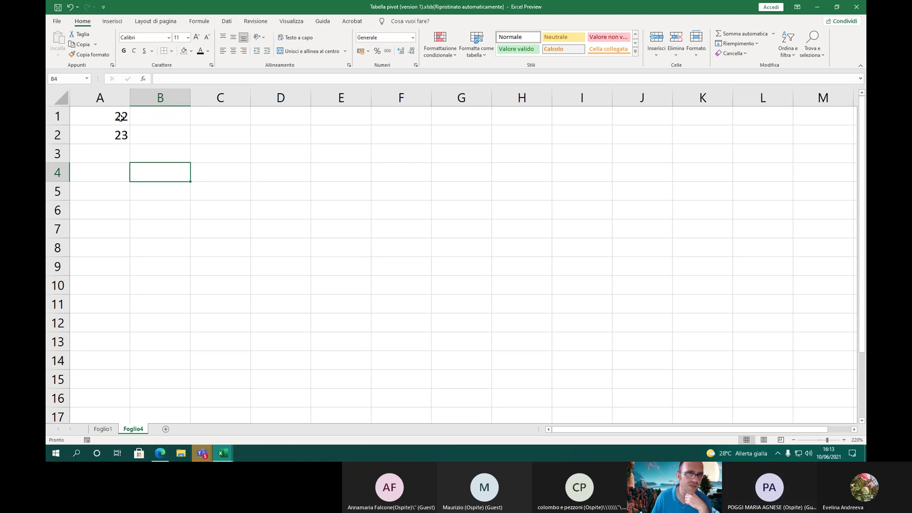
# Colour the text in cells A1:A2 with a dark blue theme colour and replace it with the standard blue
pyautogui.moveTo(120, 116); pyautogui.dragTo(119, 134)
pyautogui.click(208, 50)
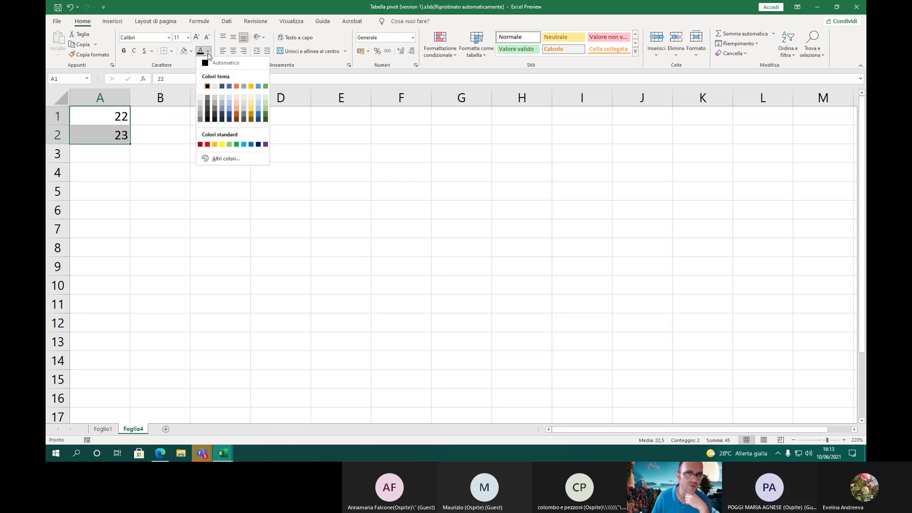
pyautogui.click(229, 119)
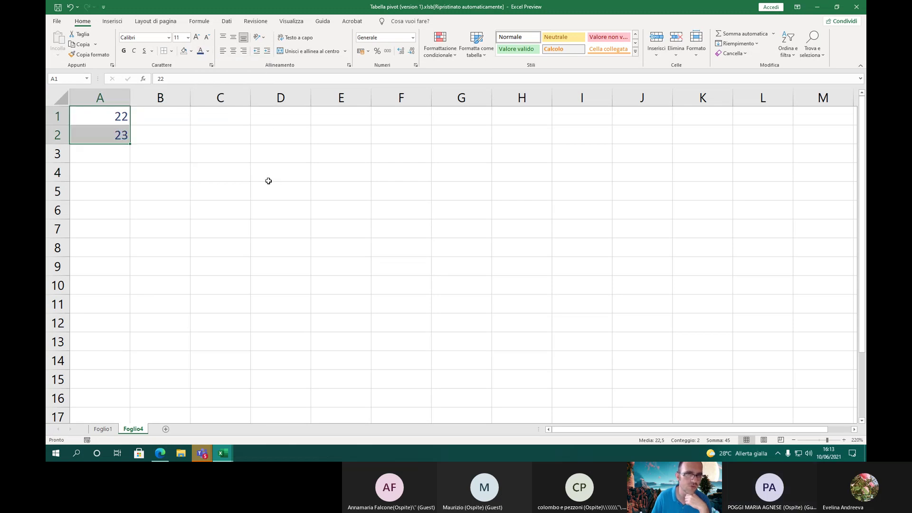
pyautogui.click(208, 51)
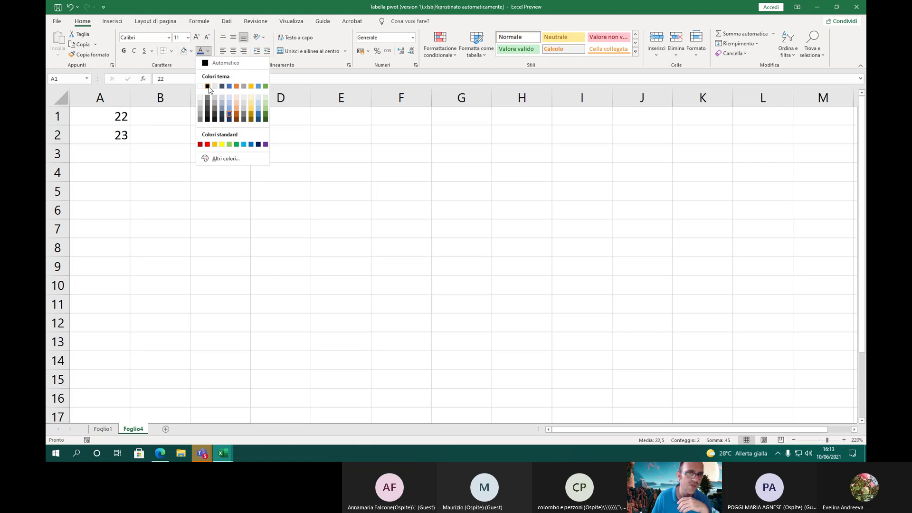
pyautogui.click(252, 145)
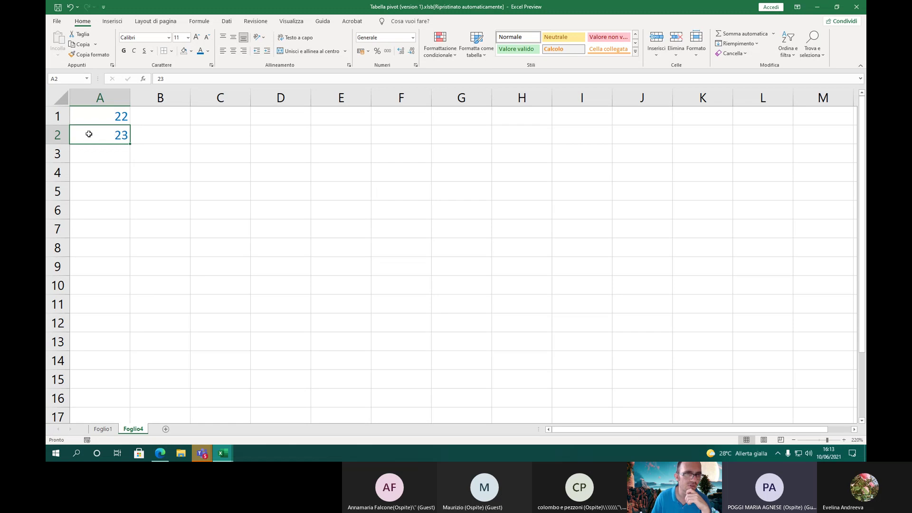
# Return the text of cell A1 and of cell A2 to black, one cell at a time
pyautogui.click(123, 117)
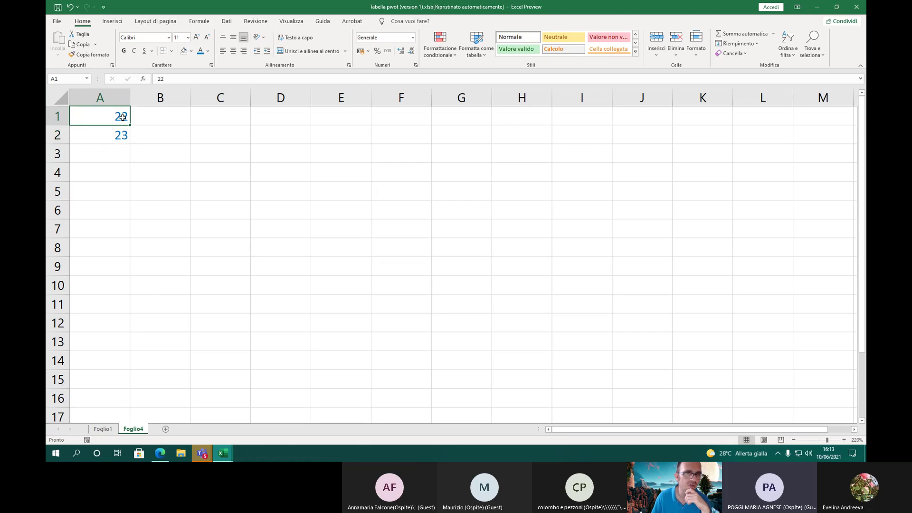
pyautogui.click(208, 52)
pyautogui.click(210, 77)
pyautogui.click(119, 136)
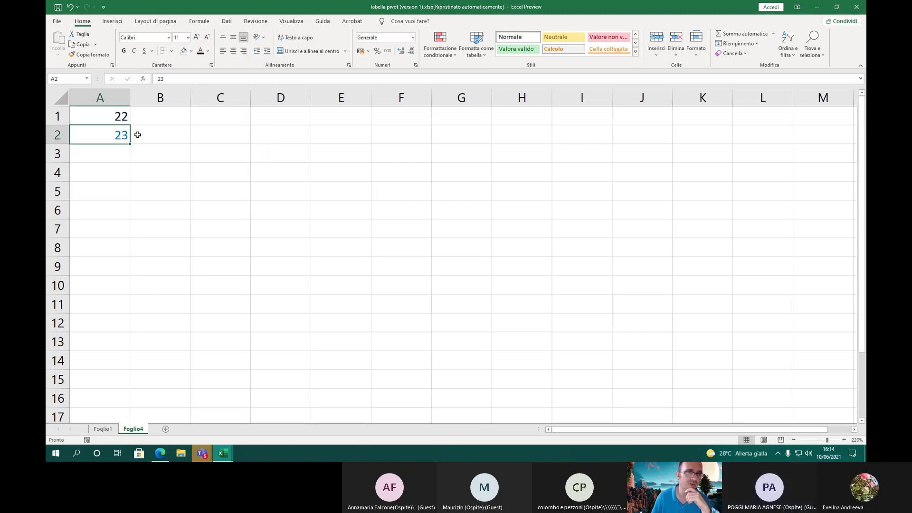
pyautogui.click(209, 51)
pyautogui.click(211, 78)
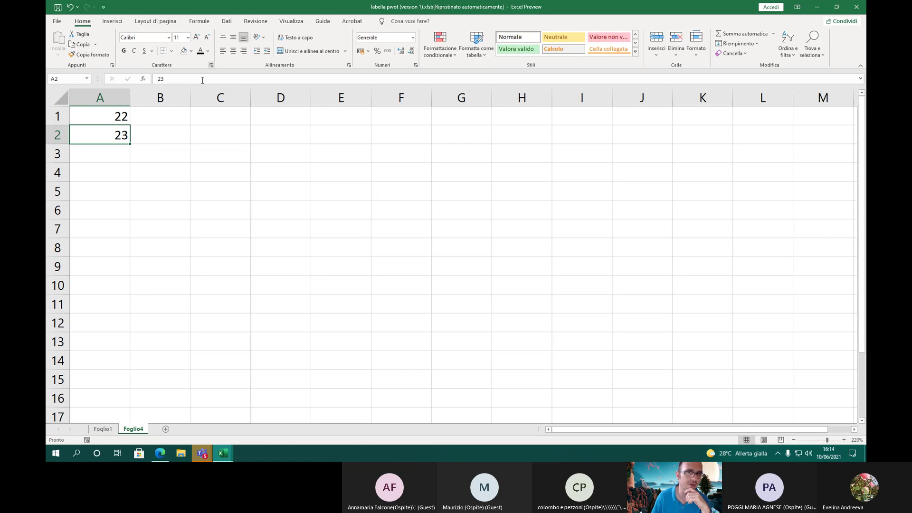
# Merge and centre cells A1:A2 with Unisci e allinea al centro, accepting the loss of the second value
pyautogui.click(116, 160)
pyautogui.moveTo(119, 122); pyautogui.dragTo(119, 135)
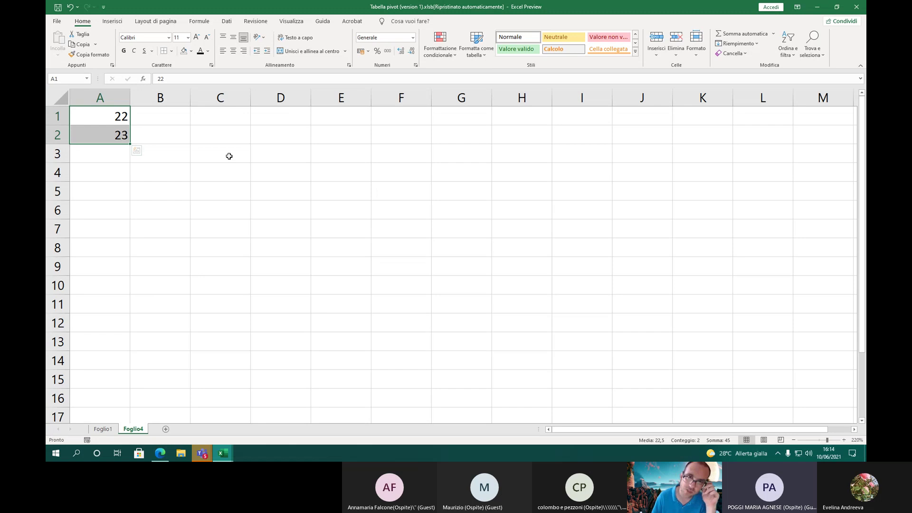
pyautogui.click(313, 54)
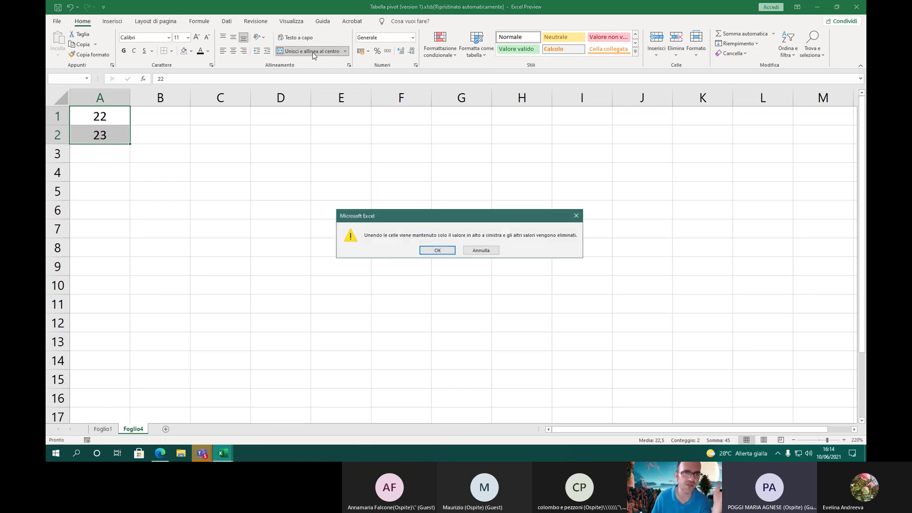
pyautogui.click(438, 251)
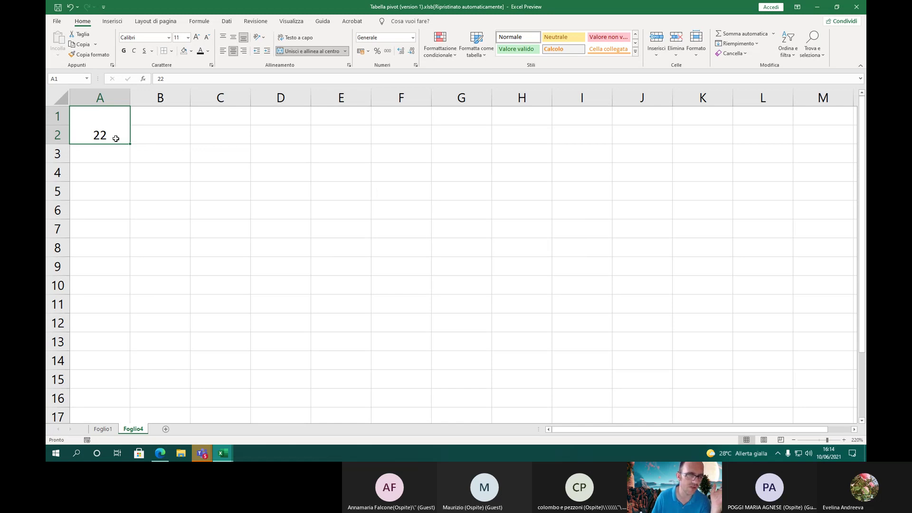
# Unmerge the cells in range A1:A4 and delete the 22 left in cell A3
pyautogui.moveTo(116, 139)
pyautogui.mouseDown()
pyautogui.moveTo(114, 175)
pyautogui.moveTo(126, 112)
pyautogui.moveTo(124, 124)
pyautogui.mouseUp()
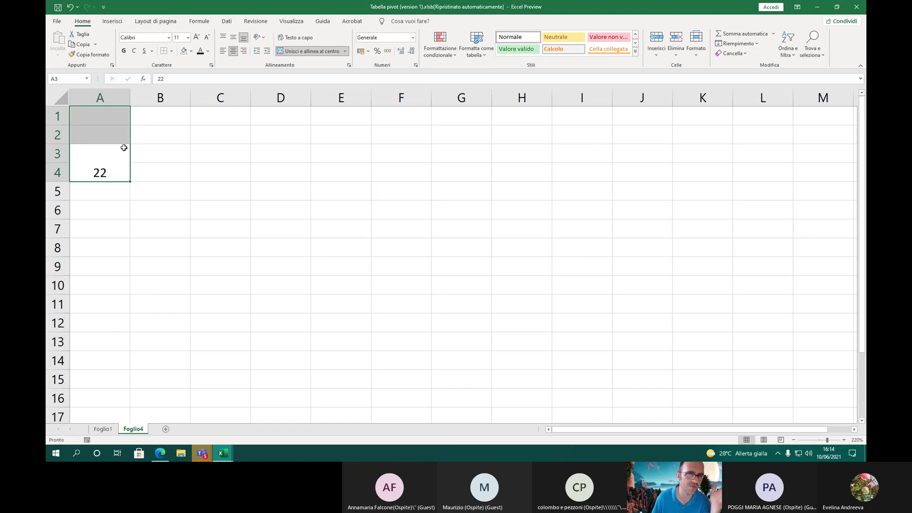
pyautogui.click(315, 51)
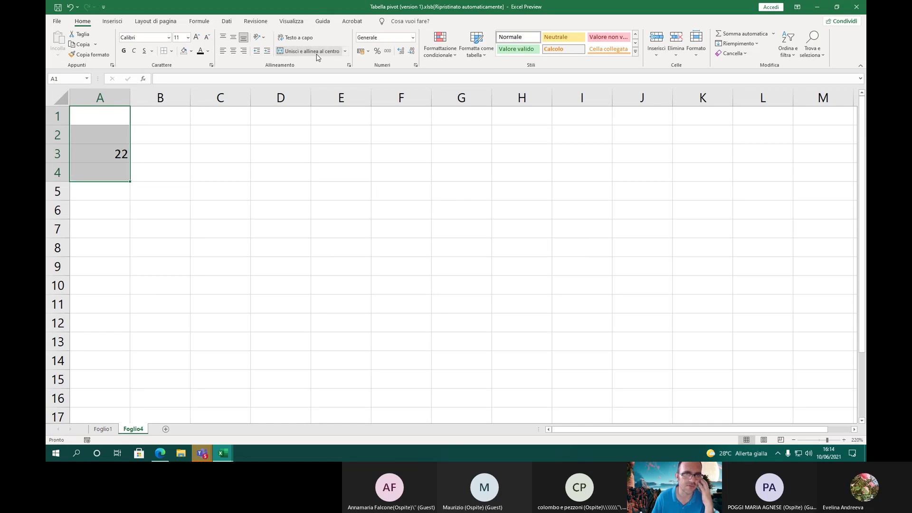
pyautogui.click(118, 170)
pyautogui.click(117, 154)
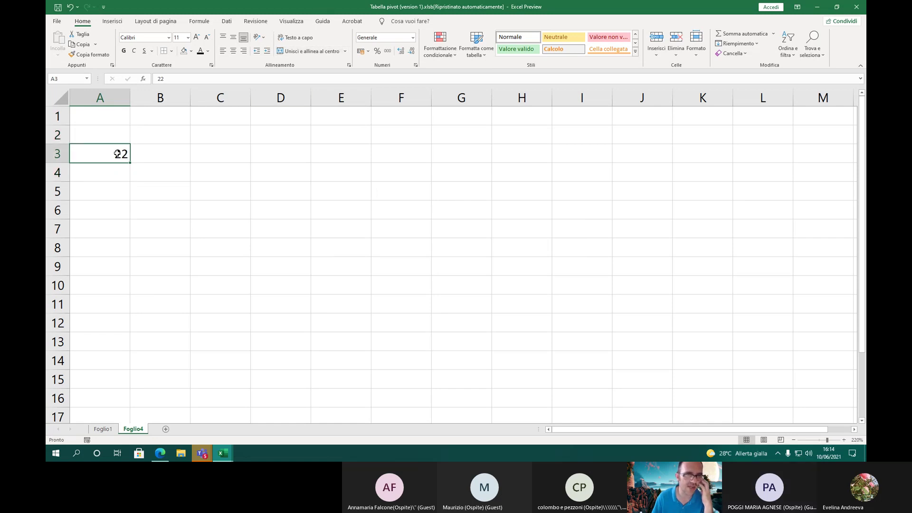
pyautogui.press('Delete')
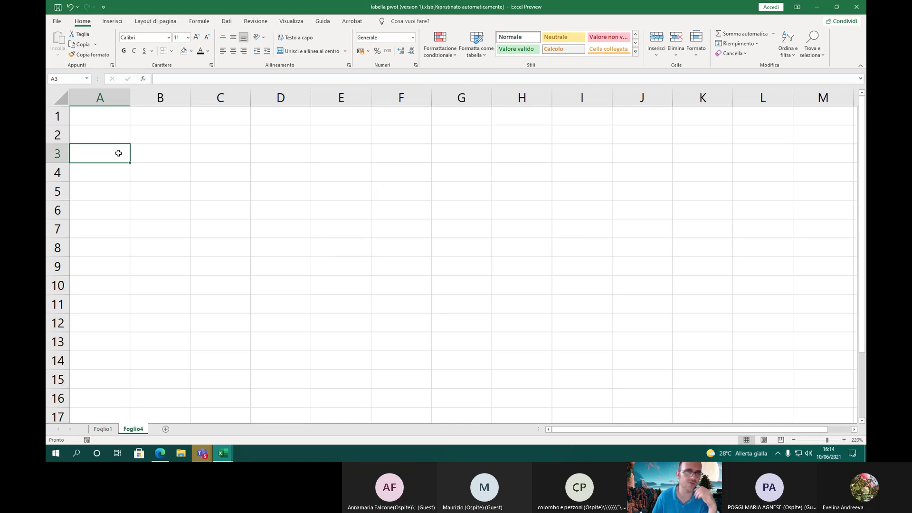
# Select cells A1:A4 and examine the available merge options without applying any
pyautogui.click(117, 115)
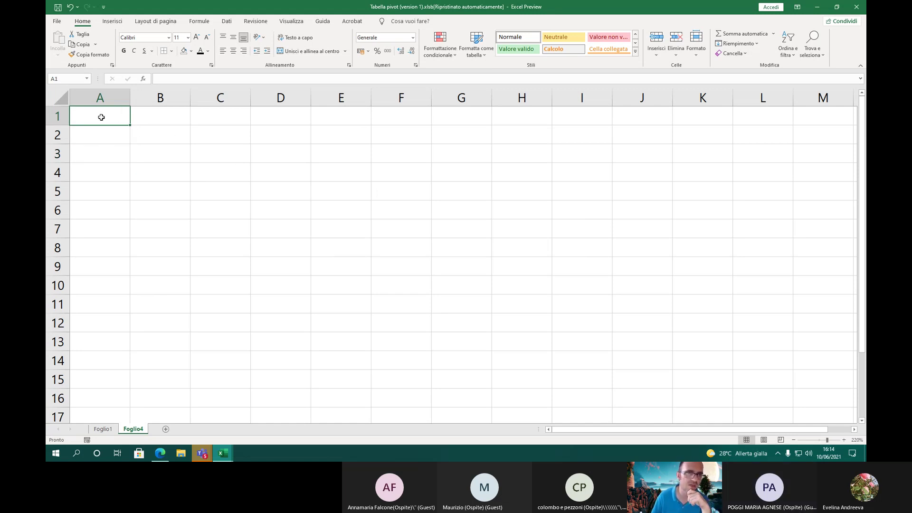
pyautogui.moveTo(102, 117); pyautogui.dragTo(104, 172)
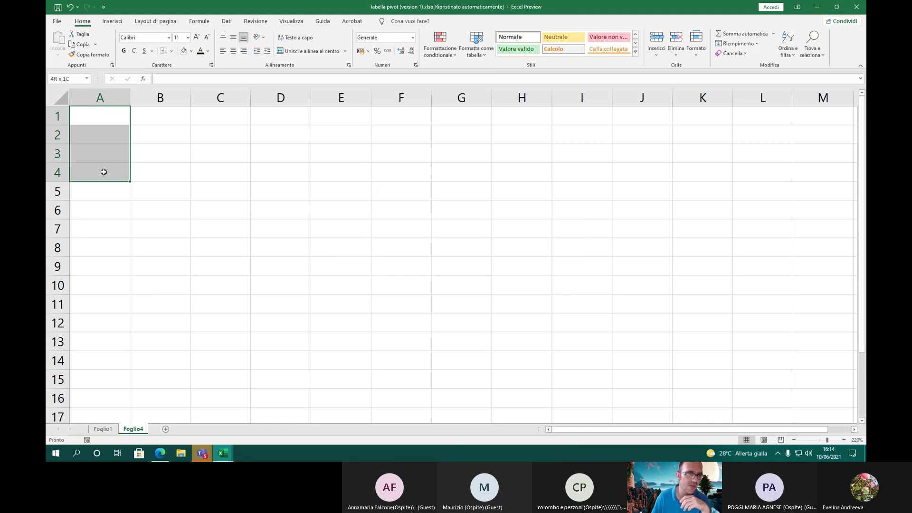
pyautogui.moveTo(104, 172); pyautogui.dragTo(104, 171)
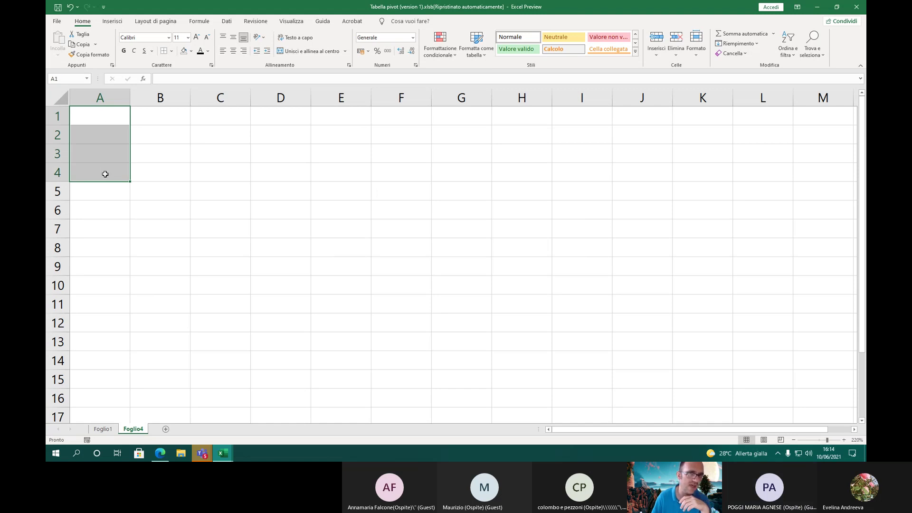
pyautogui.click(345, 51)
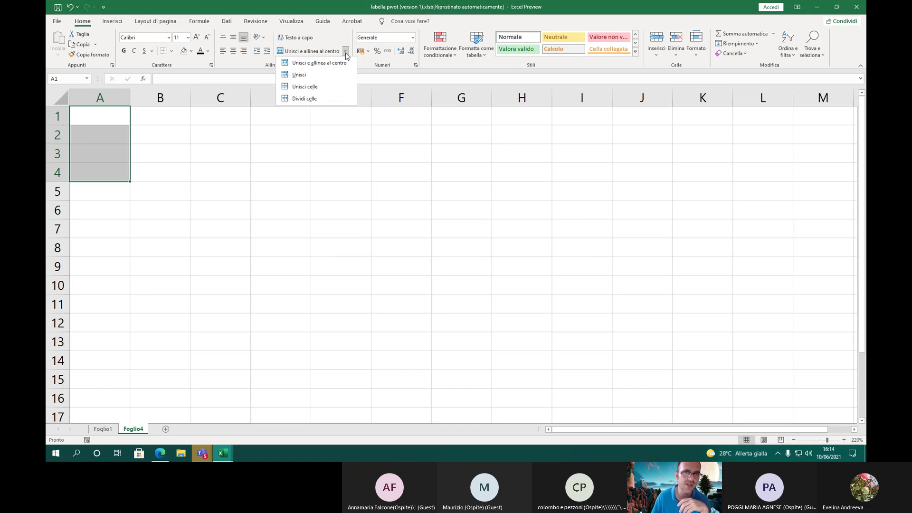
pyautogui.press('Escape')
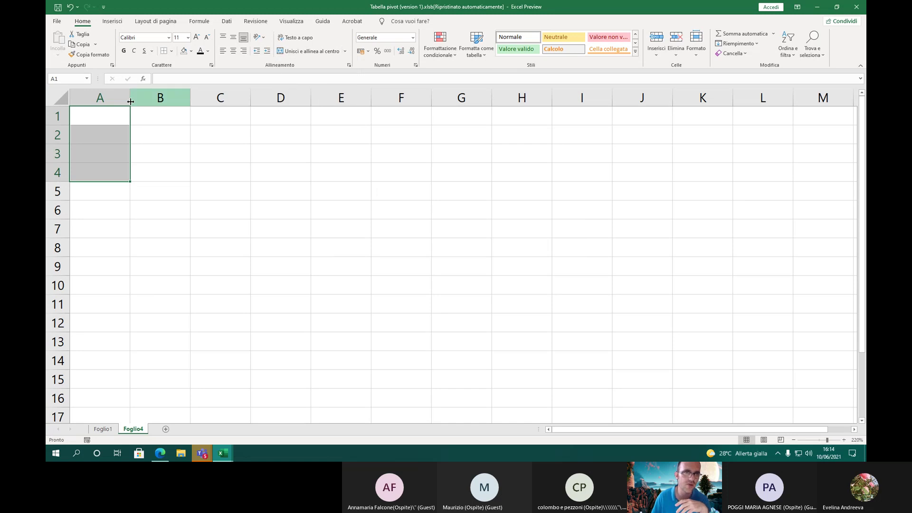
# Enter 22 in cell A1 and 23 in cell A2
pyautogui.click(122, 119)
pyautogui.write('22')
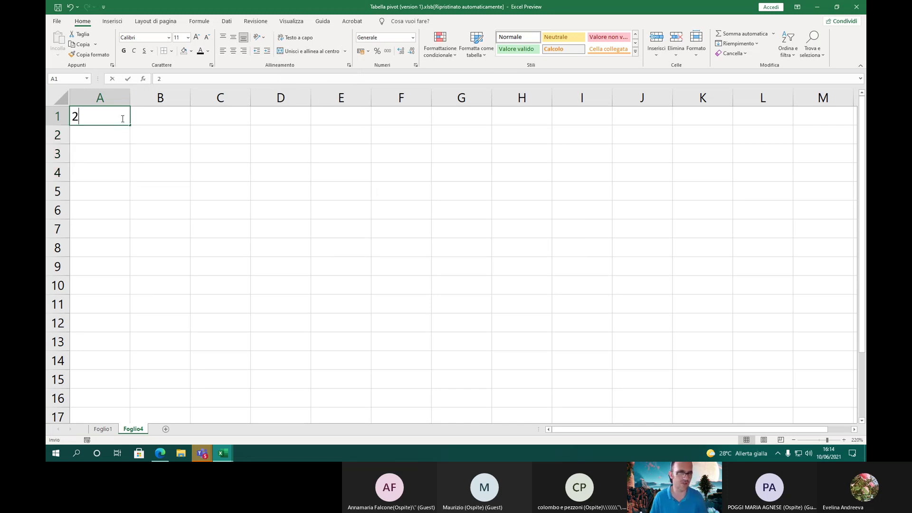
pyautogui.press('Return')
pyautogui.write('23')
pyautogui.click(104, 115)
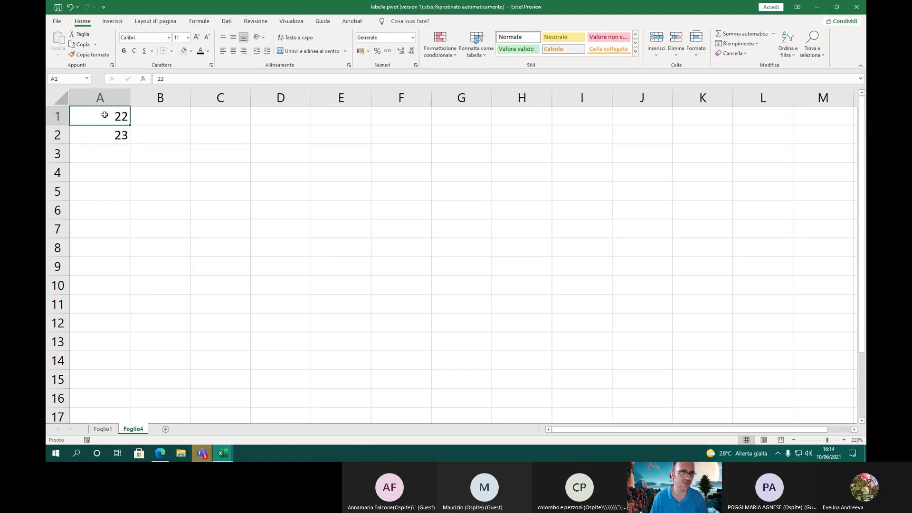
# Merge cells A1:A2 with the Unisci celle option, accepting that only the upper value is kept
pyautogui.moveTo(117, 125); pyautogui.dragTo(118, 136)
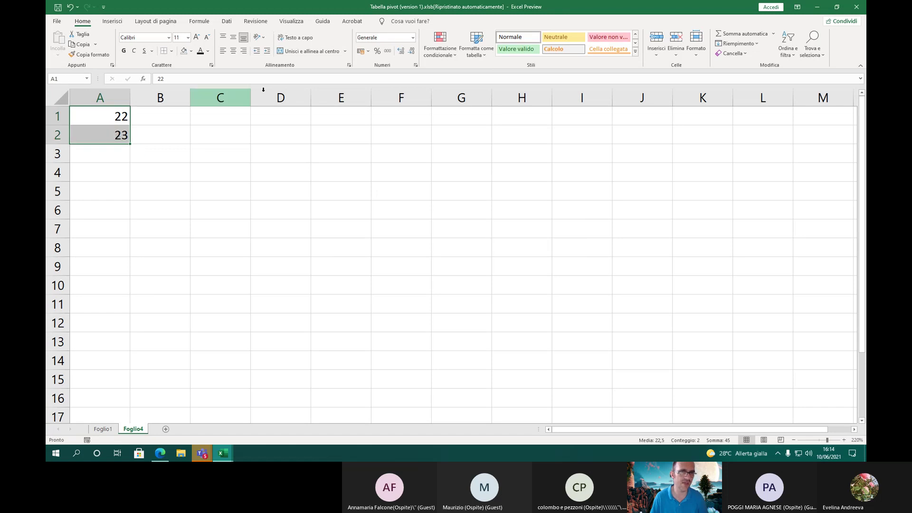
pyautogui.click(346, 51)
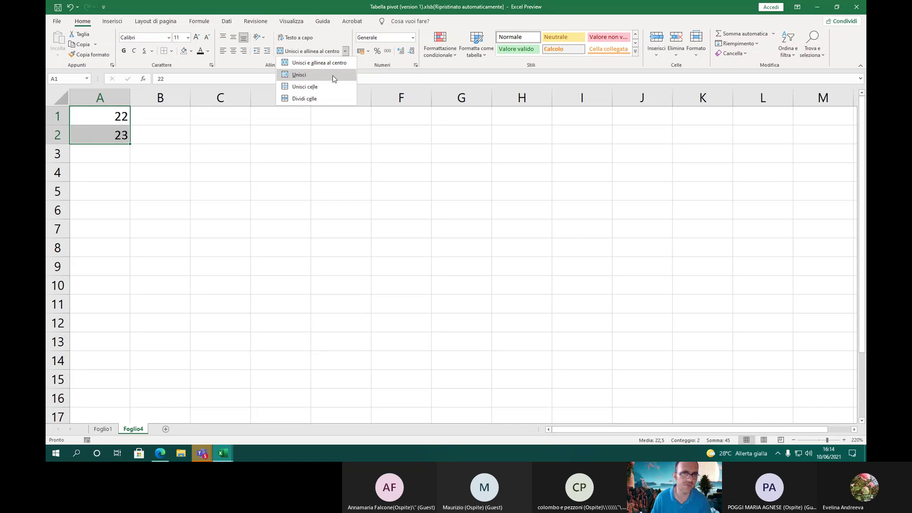
pyautogui.click(333, 75)
pyautogui.click(345, 51)
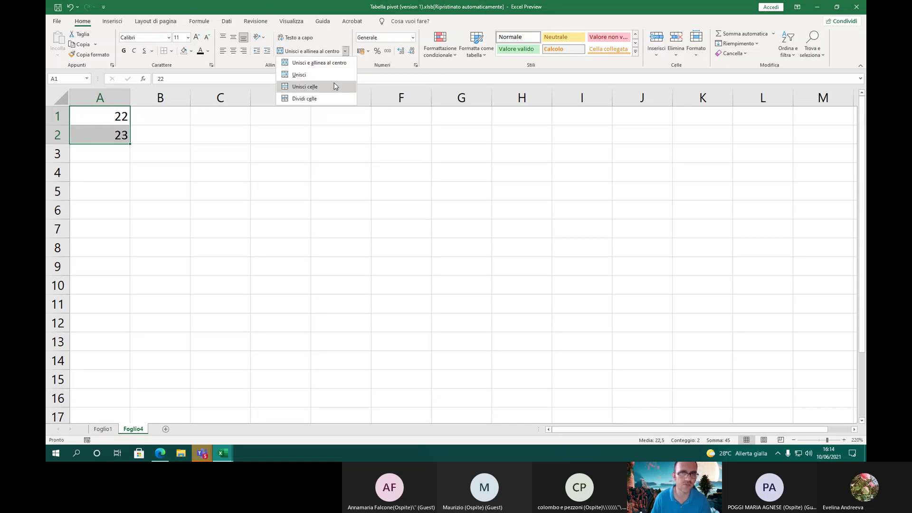
pyautogui.click(335, 87)
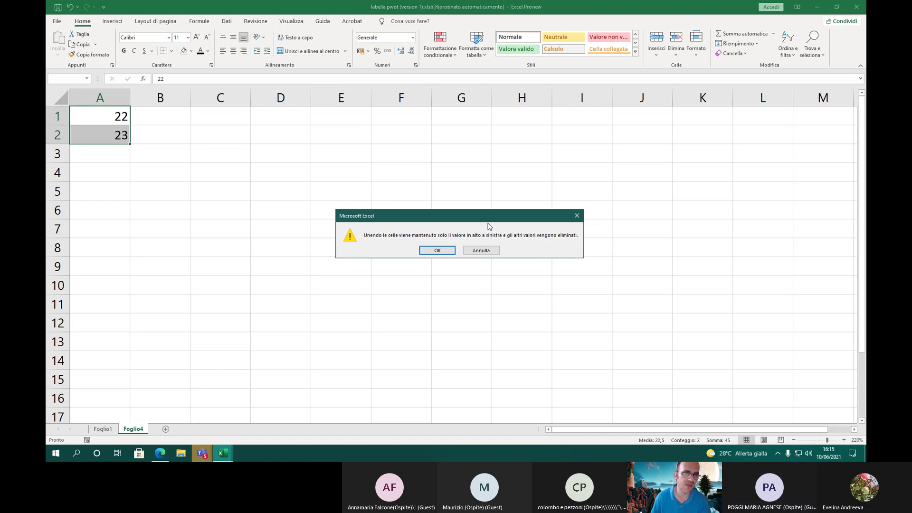
pyautogui.click(437, 251)
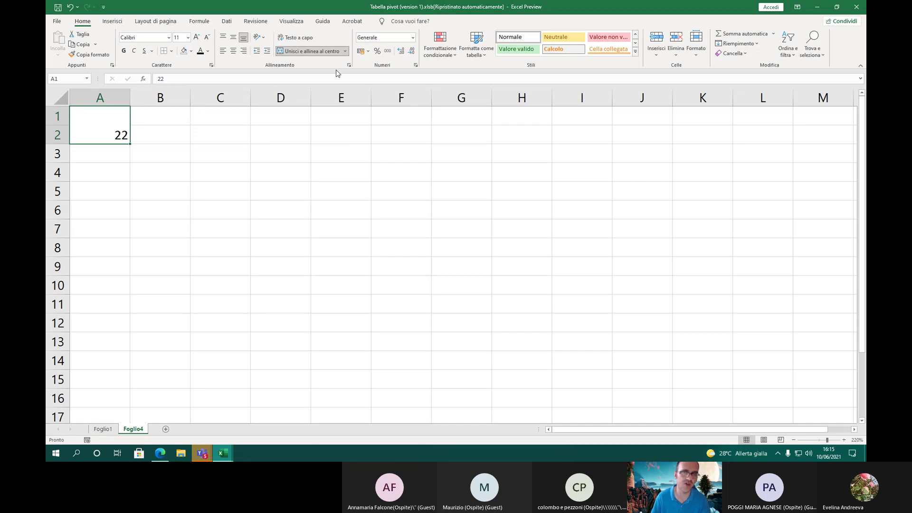
# Unmerge cells A1:A2 and check the contents of each separate cell
pyautogui.click(345, 51)
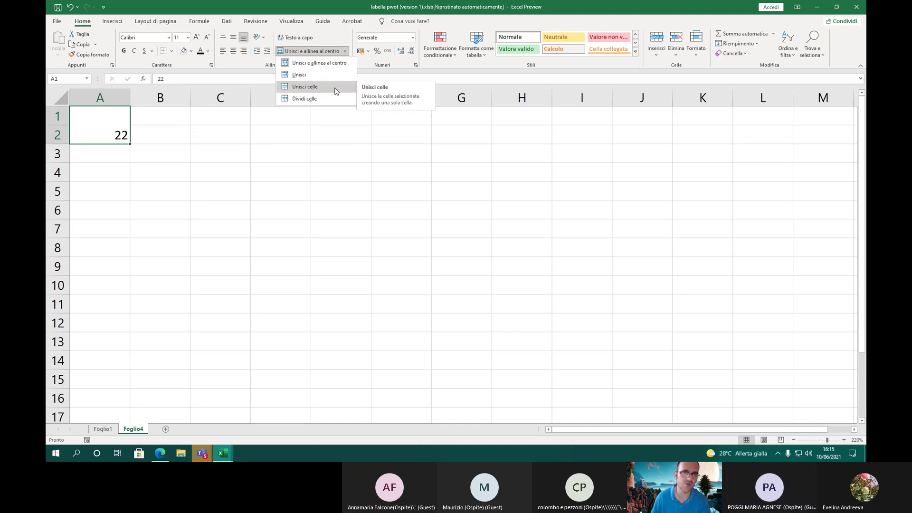
pyautogui.click(330, 51)
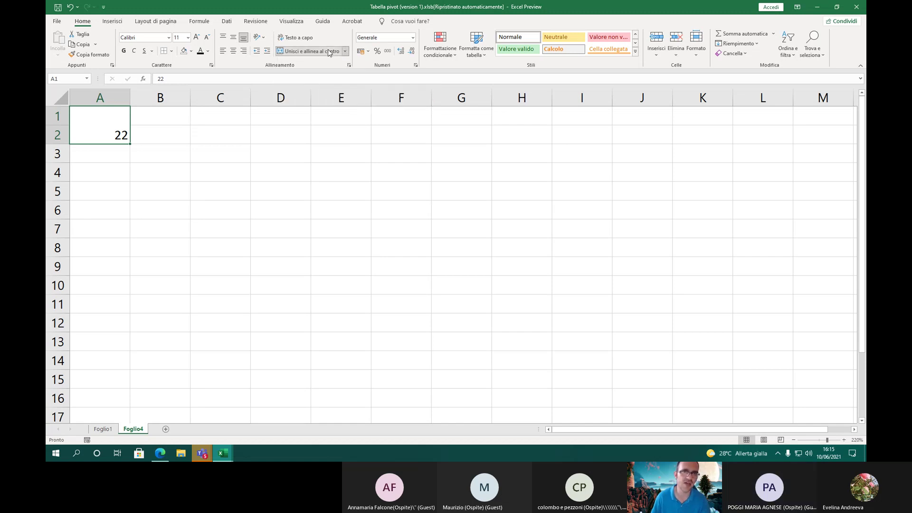
pyautogui.click(327, 52)
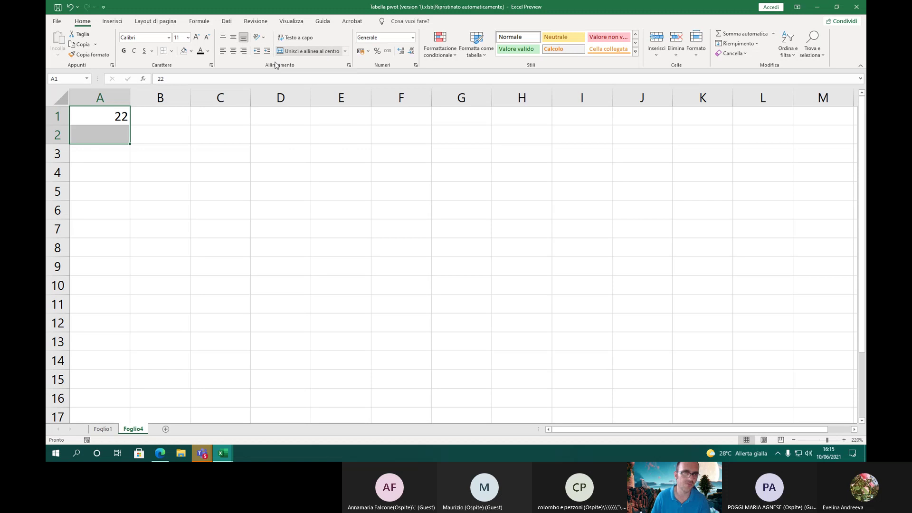
pyautogui.click(103, 118)
pyautogui.moveTo(98, 116)
pyautogui.mouseDown()
pyautogui.moveTo(98, 138)
pyautogui.moveTo(105, 114)
pyautogui.mouseUp()
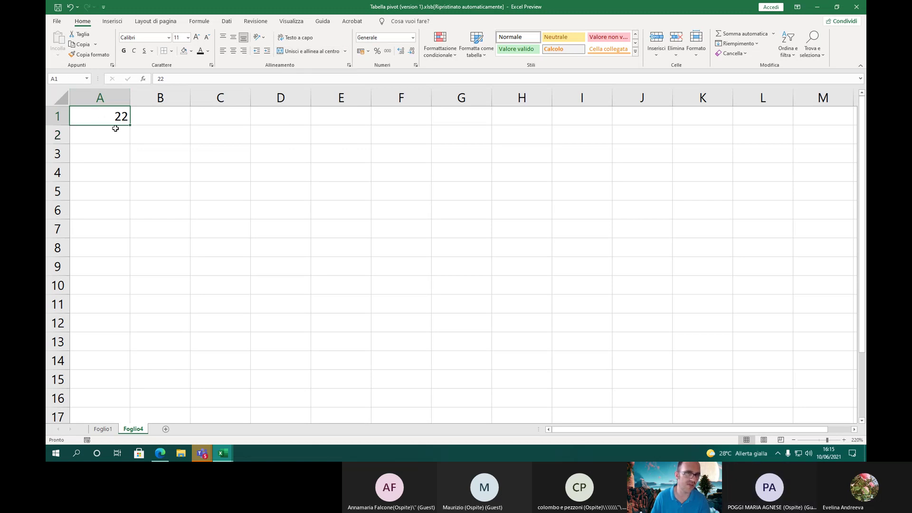
pyautogui.click(116, 129)
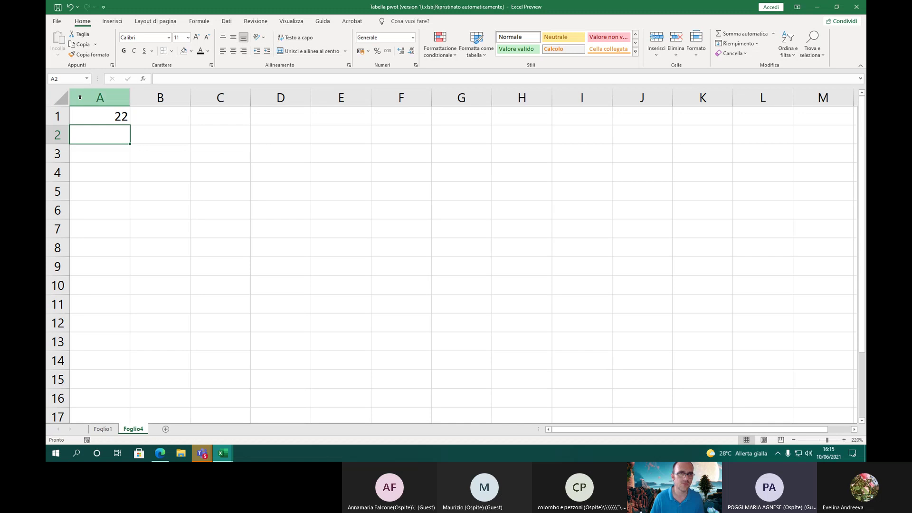
# Replace the value in cell A1 with 23, and discard the 23 started in cell A2
pyautogui.click(102, 116)
pyautogui.press('Delete')
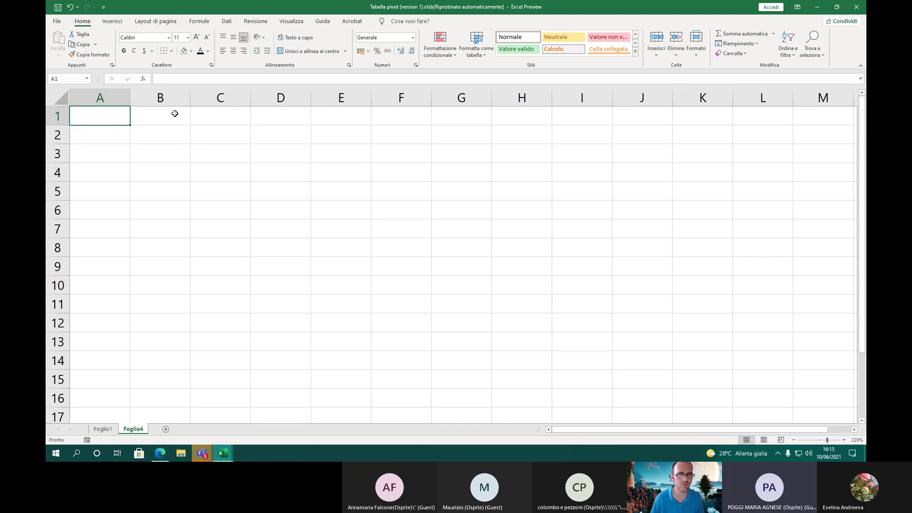
pyautogui.write('23')
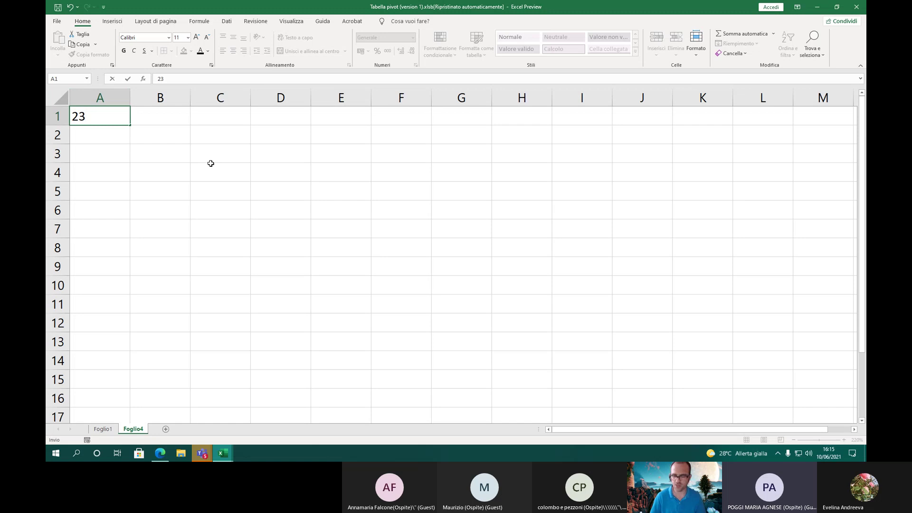
pyautogui.press('Return')
pyautogui.write('23')
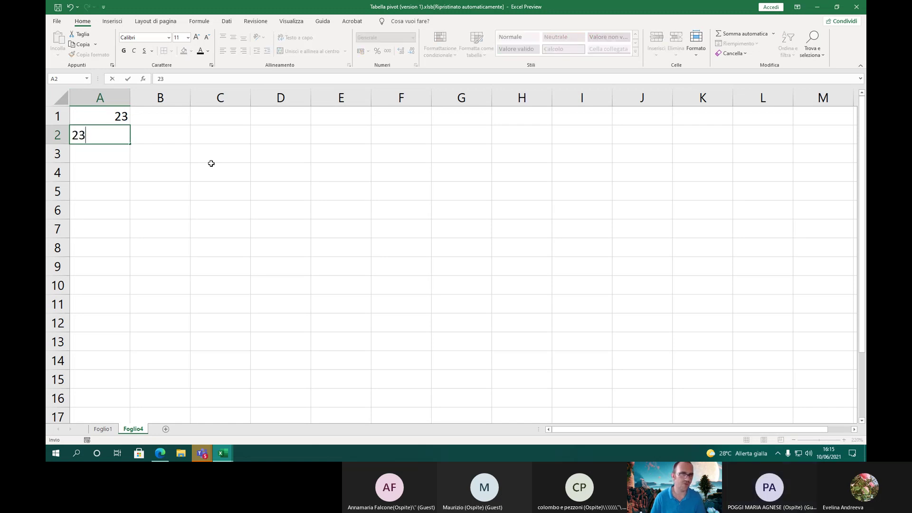
pyautogui.press('BackSpace')
pyautogui.press('BackSpace')
pyautogui.press('Up')
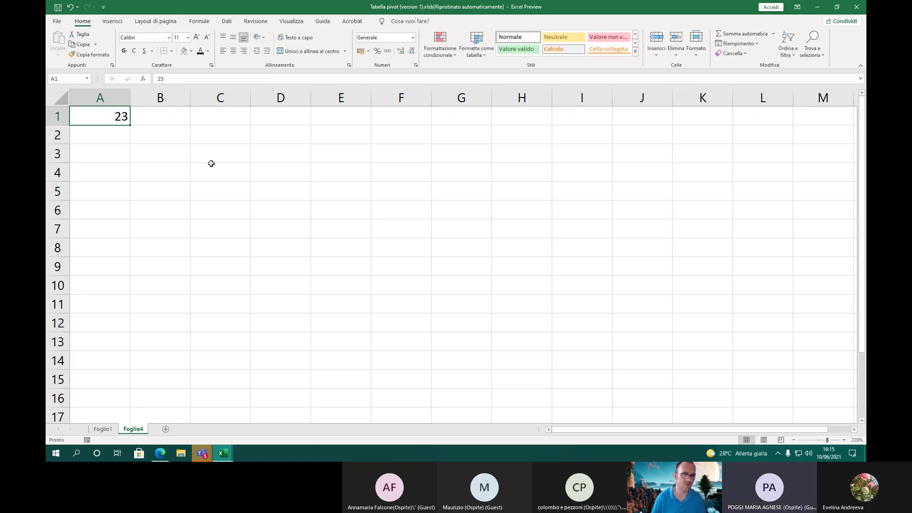
# Replace the value in cell A1 with 22
pyautogui.write('22')
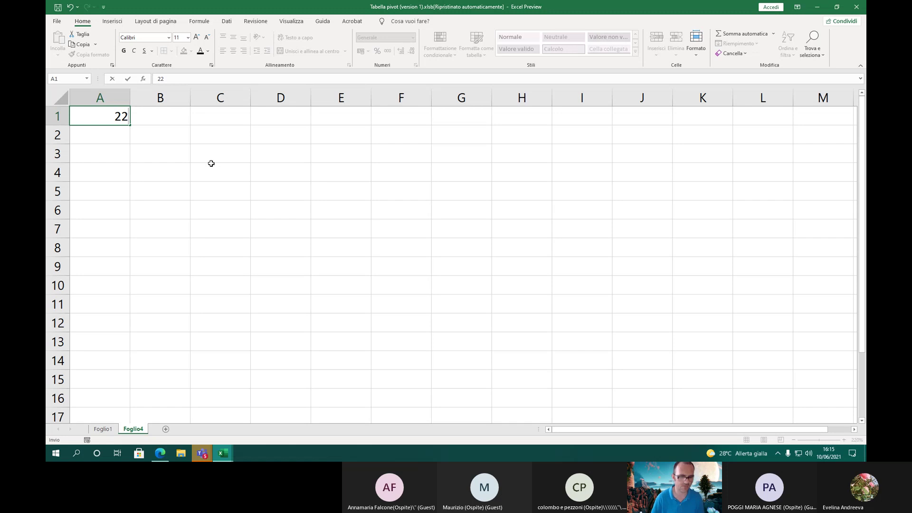
pyautogui.hotkey('ctrl', 'Return')
# Try 23 in cell A1 and a taller row 1, and undo both changes
pyautogui.write('23')
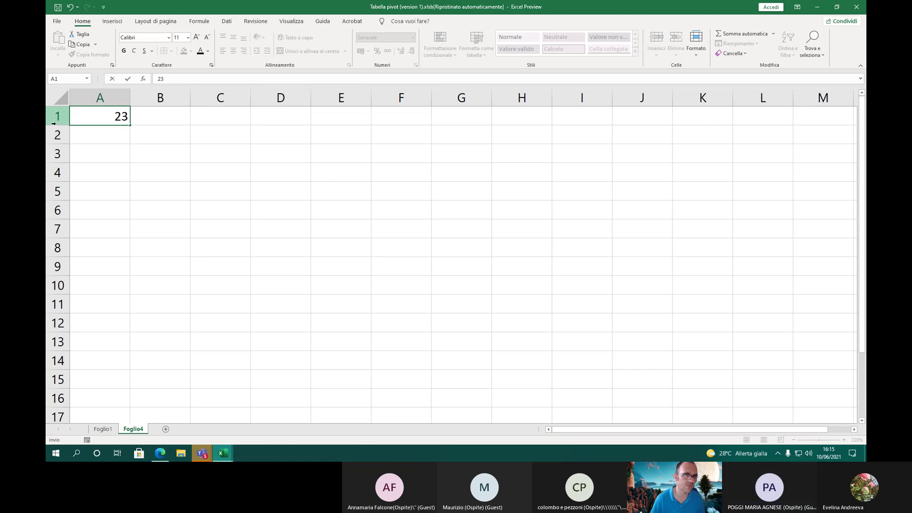
pyautogui.click(93, 136)
pyautogui.click(97, 116)
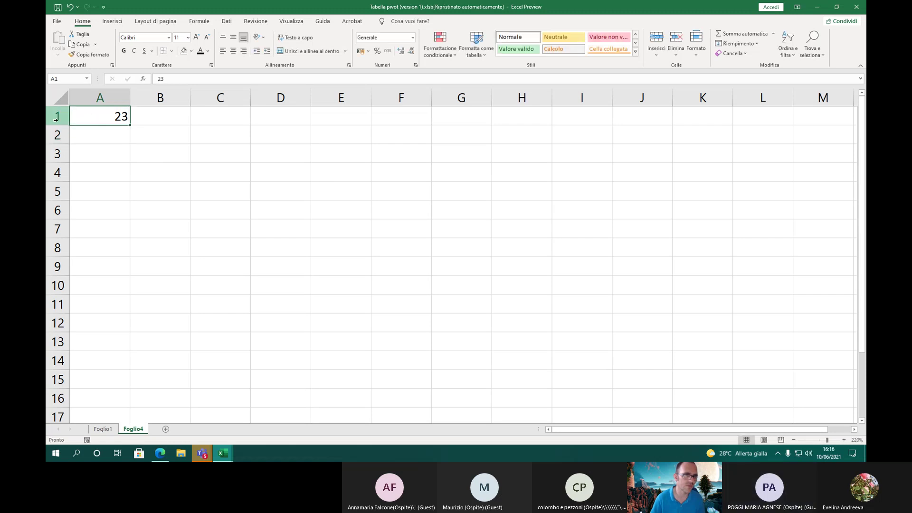
pyautogui.moveTo(57, 125); pyautogui.dragTo(62, 163)
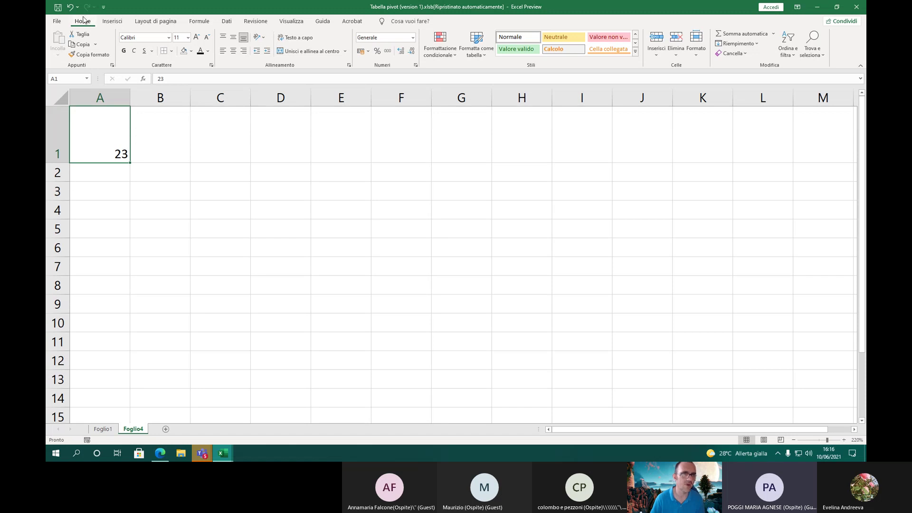
pyautogui.click(72, 7)
pyautogui.click(71, 7)
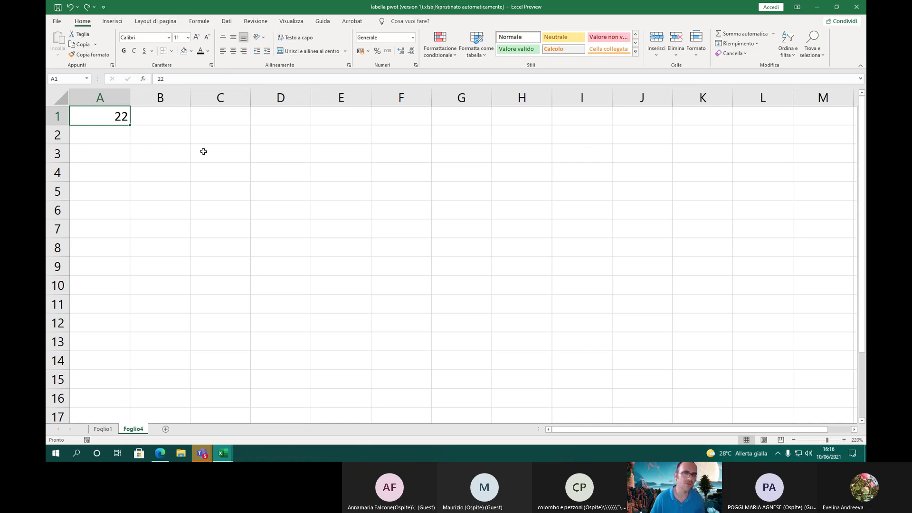
# Enter 23 in cell B1, beside the 22 in cell A1
pyautogui.click(159, 119)
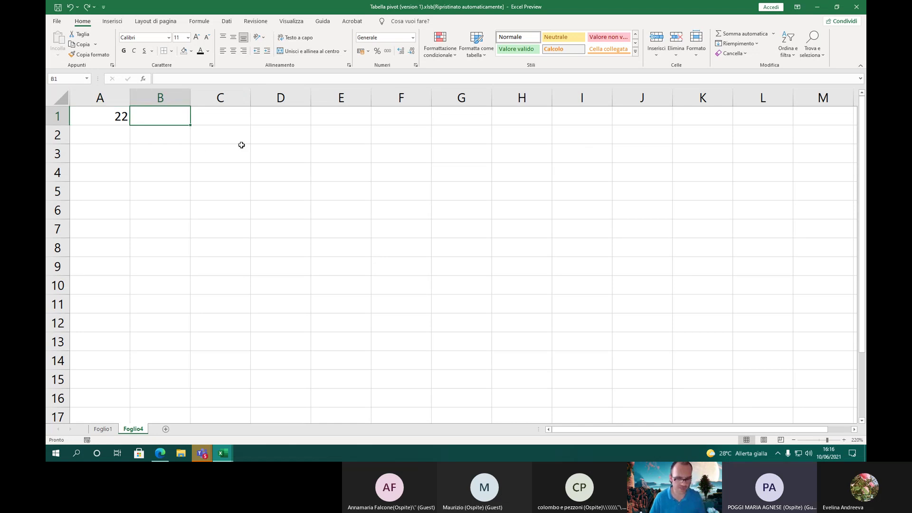
pyautogui.write('23')
pyautogui.click(192, 151)
# Try to merge cells A1:B1 with the Unisci celle option, cancelling at the data-loss warning
pyautogui.click(106, 113)
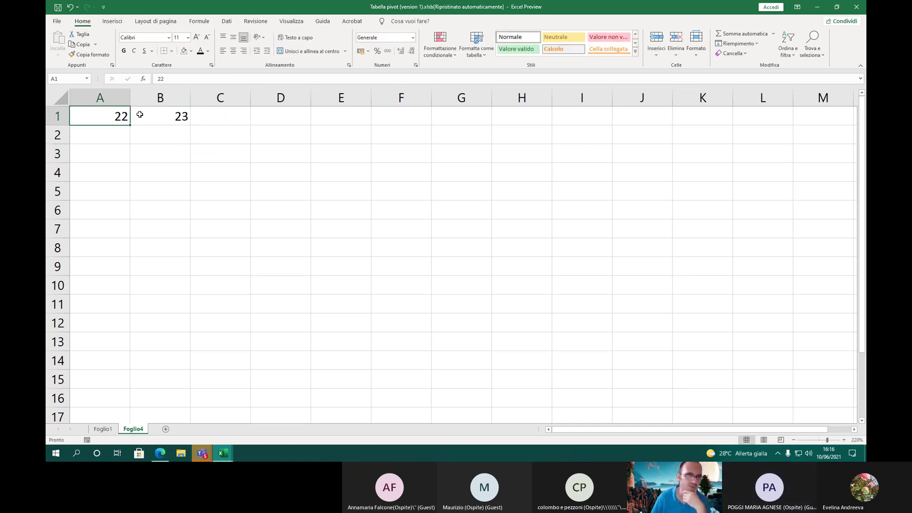
pyautogui.keyDown('shift'); pyautogui.click(139, 115); pyautogui.keyUp('shift')
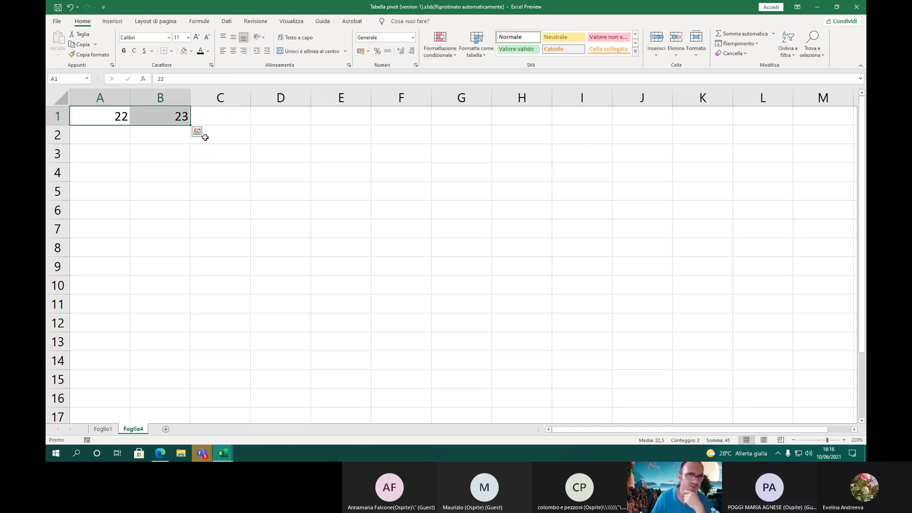
pyautogui.click(345, 52)
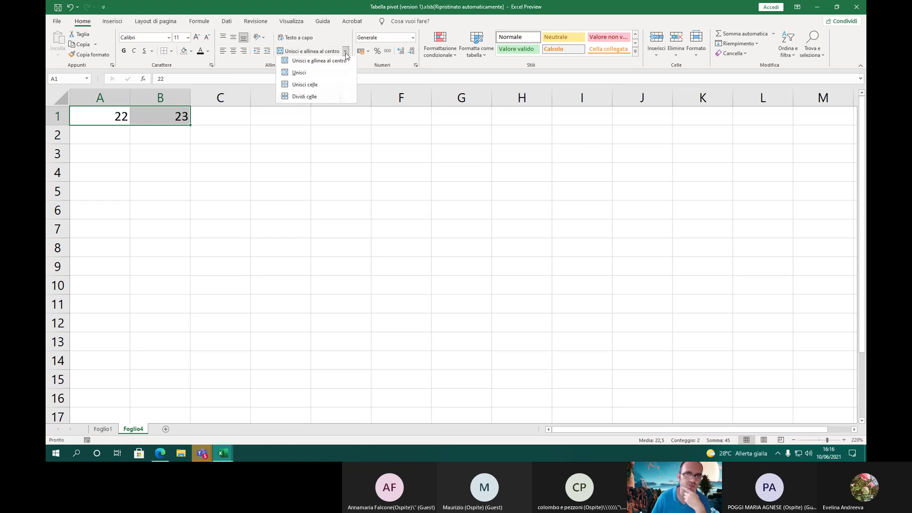
pyautogui.click(334, 85)
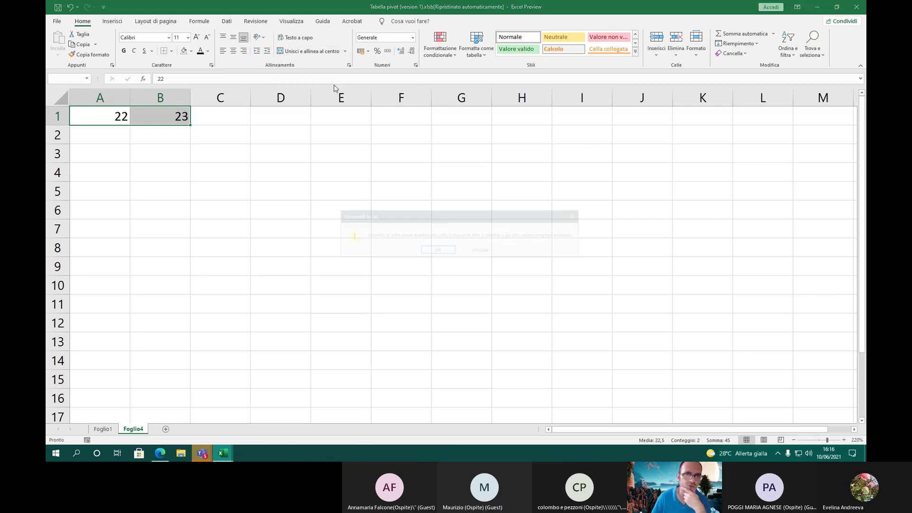
pyautogui.click(437, 255)
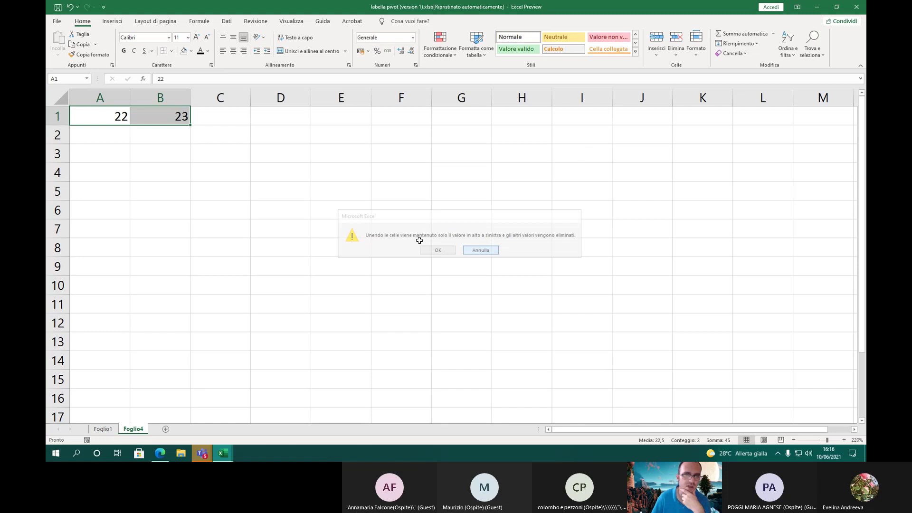
# Clear the values from cells B1 and A1
pyautogui.click(158, 115)
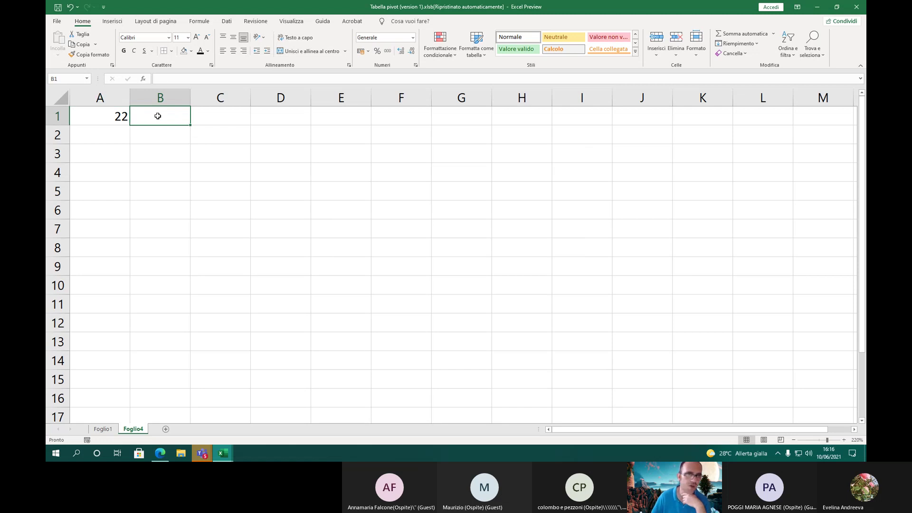
pyautogui.click(113, 117)
pyautogui.press('Delete')
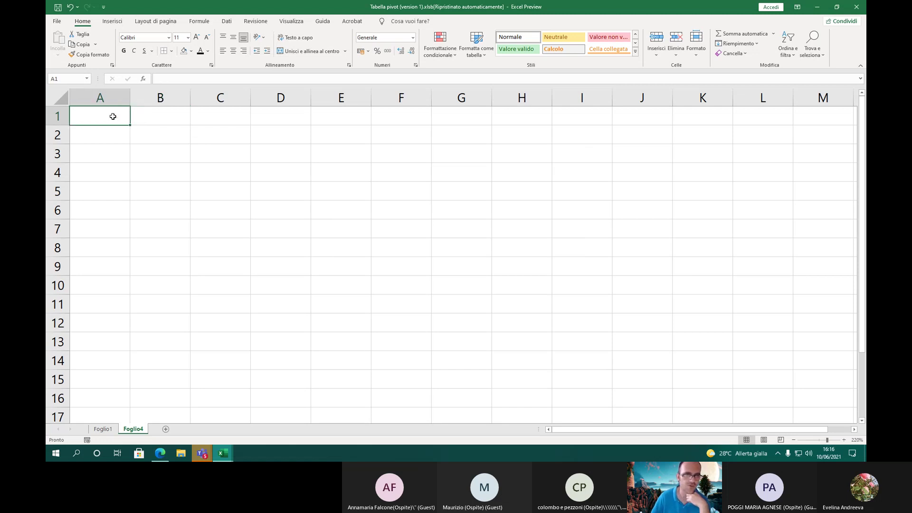
# Enter the text "Testo lunghissimo" in cell A1
pyautogui.click(162, 76)
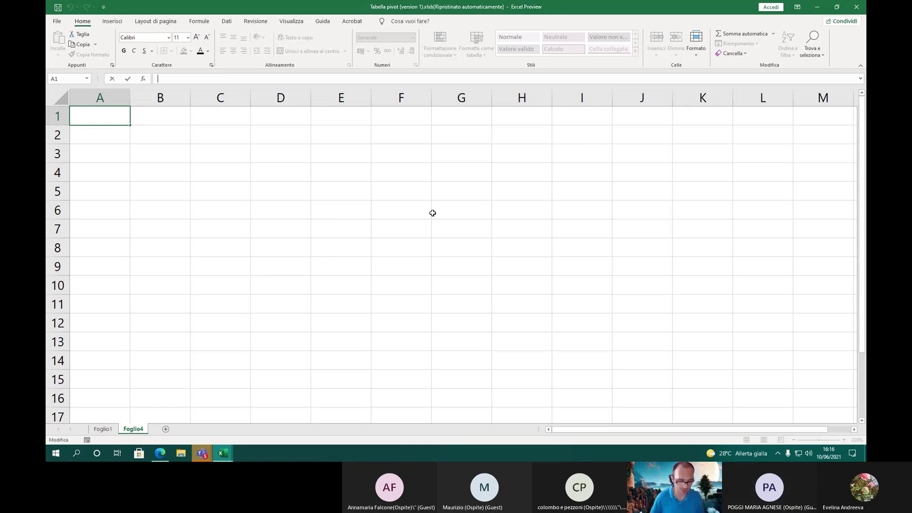
pyautogui.write('Testo')
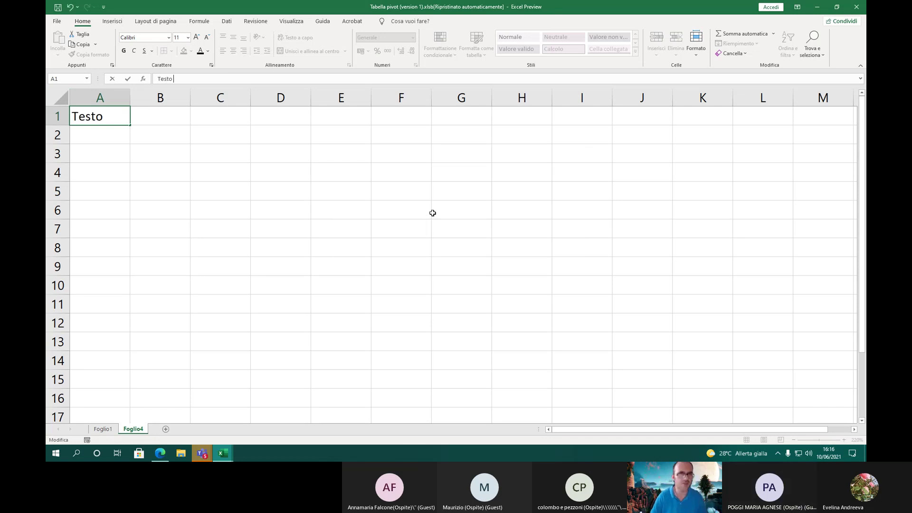
pyautogui.write(' lunghissimo')
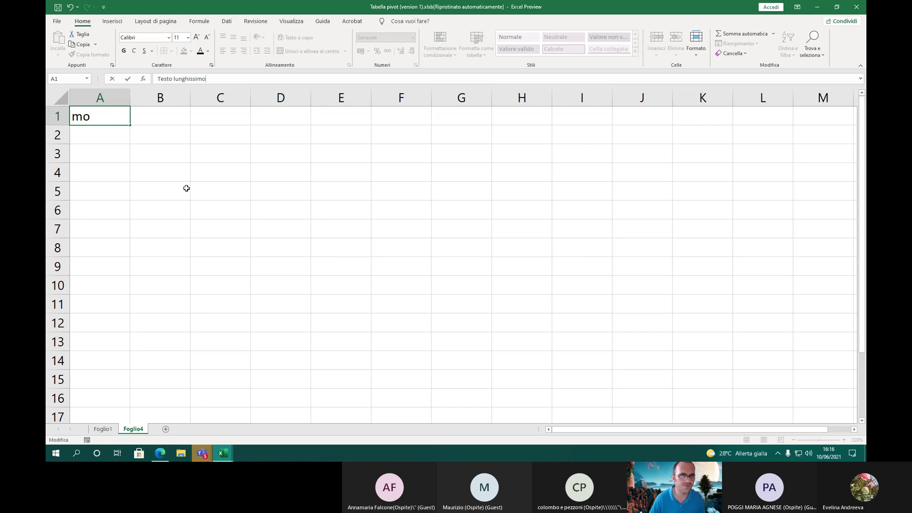
pyautogui.press('Return')
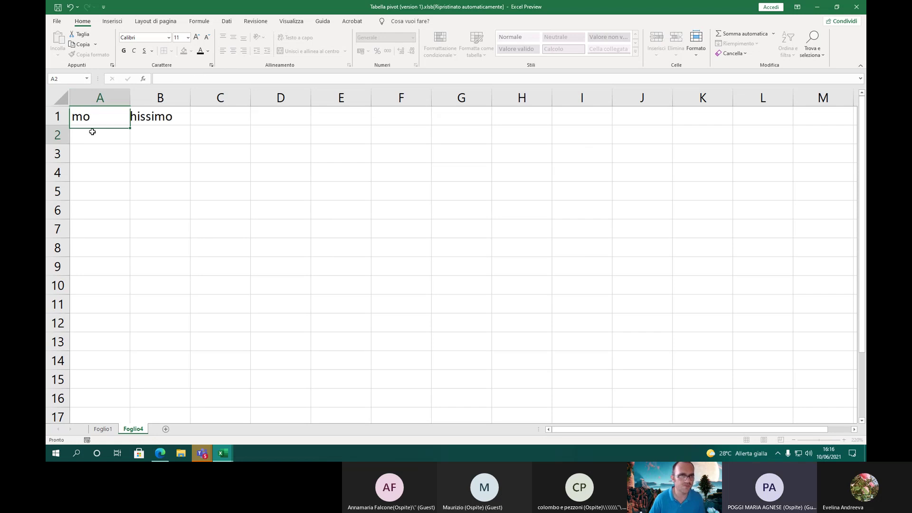
pyautogui.click(97, 117)
pyautogui.click(99, 138)
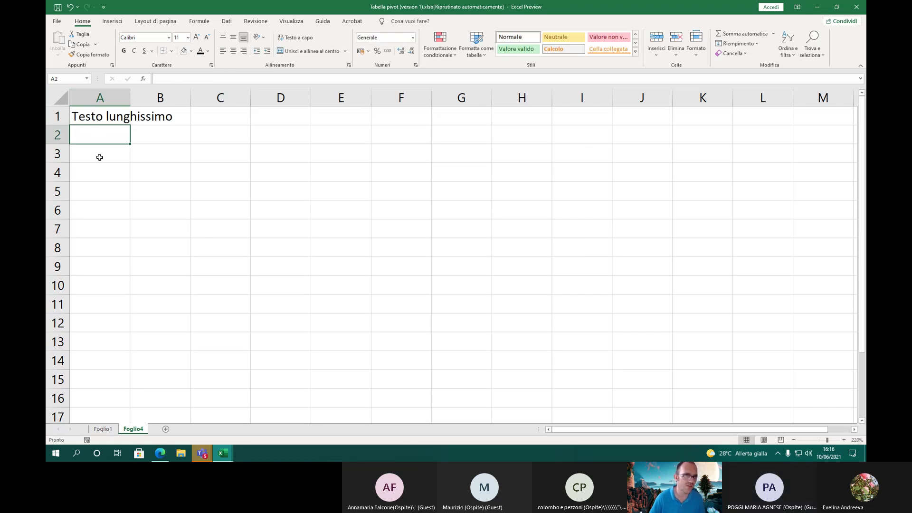
pyautogui.click(102, 173)
pyautogui.press('Down')
pyautogui.press('Down')
pyautogui.press('Right')
pyautogui.press('Right')
pyautogui.press('Right')
pyautogui.press('Right')
# Merge cells A1:A2 with the Unisci celle option and widen column A to fit the whole text
pyautogui.click(100, 120)
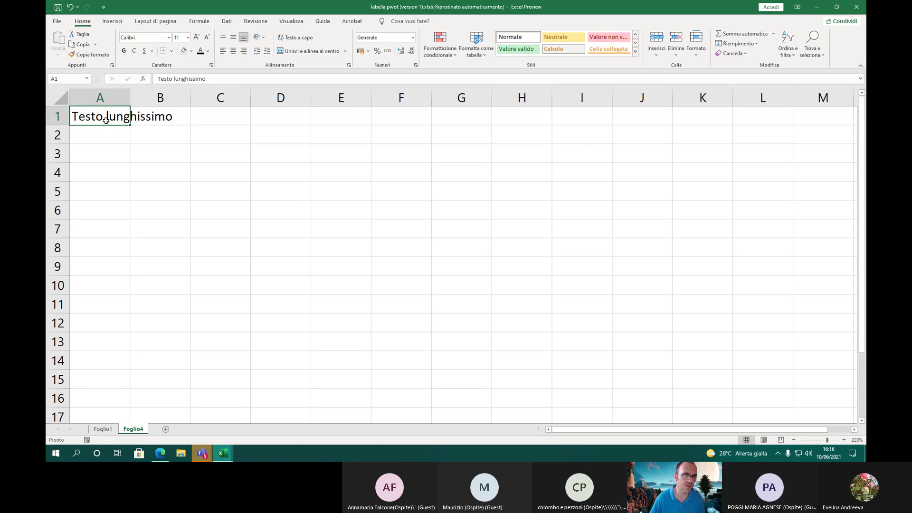
pyautogui.moveTo(105, 119); pyautogui.dragTo(108, 140)
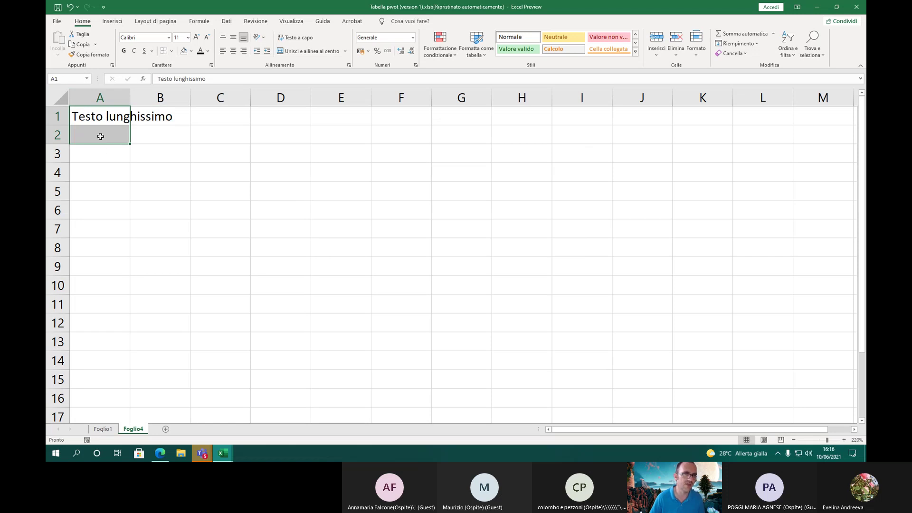
pyautogui.click(345, 51)
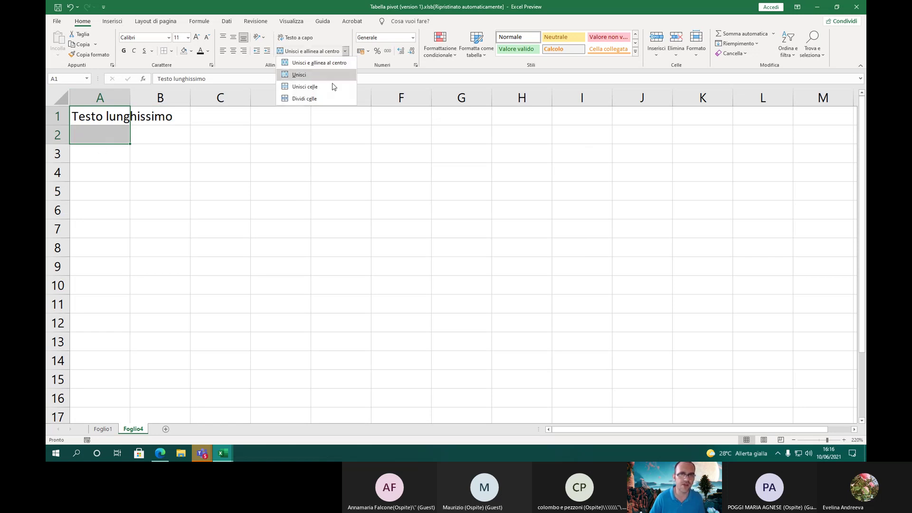
pyautogui.click(332, 77)
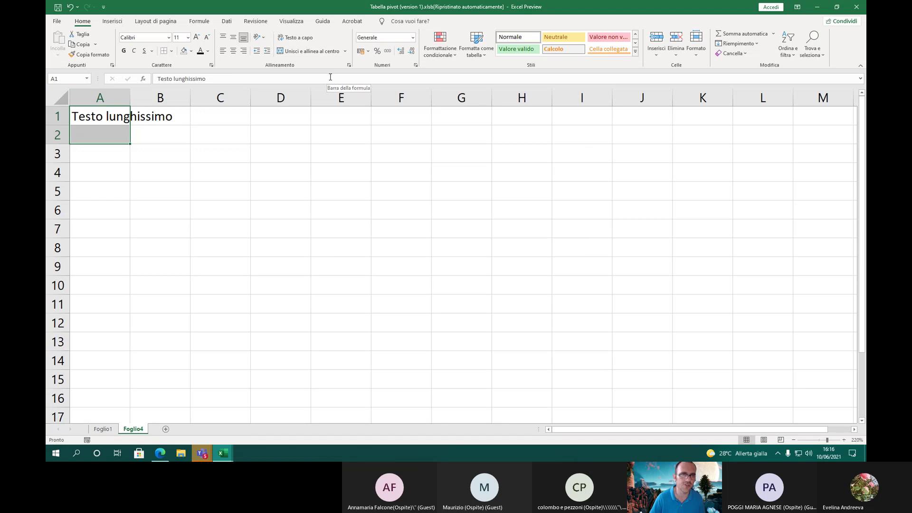
pyautogui.click(345, 51)
pyautogui.click(333, 87)
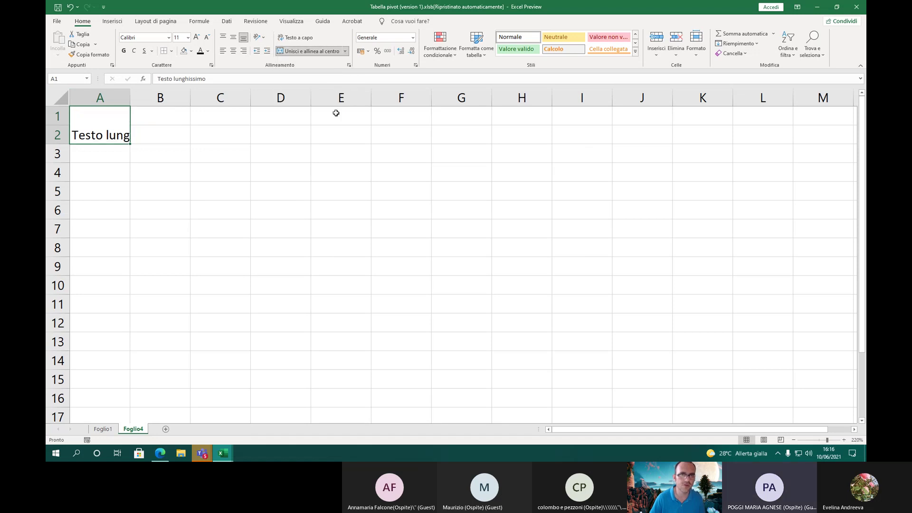
pyautogui.moveTo(130, 97); pyautogui.dragTo(190, 99)
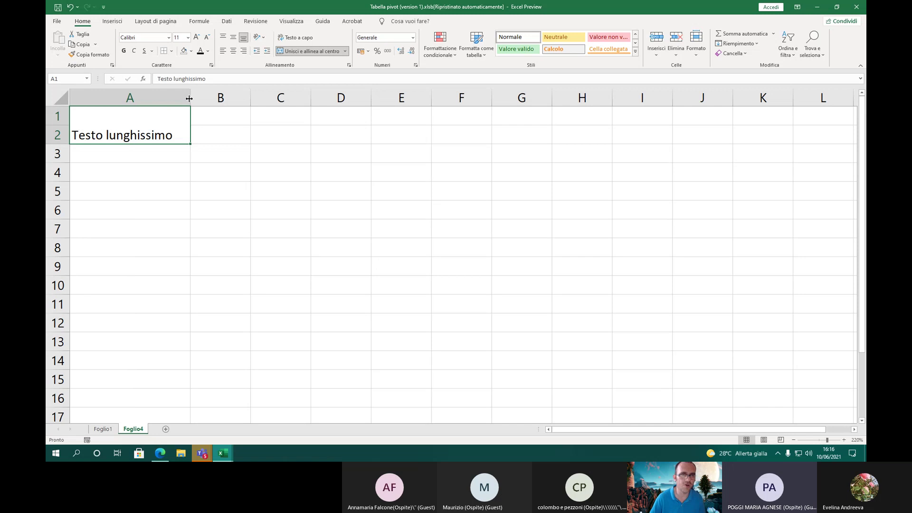
pyautogui.moveTo(189, 98)
pyautogui.mouseDown()
pyautogui.moveTo(174, 98)
pyautogui.moveTo(183, 98)
pyautogui.mouseUp()
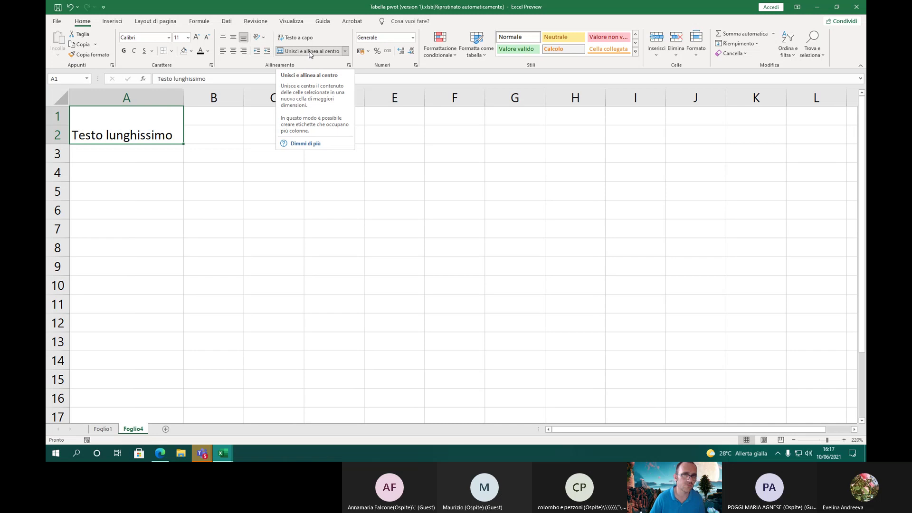
# Apply the Testo verticale orientation to the merged cell A1:A2, and unmerge it
pyautogui.click(259, 37)
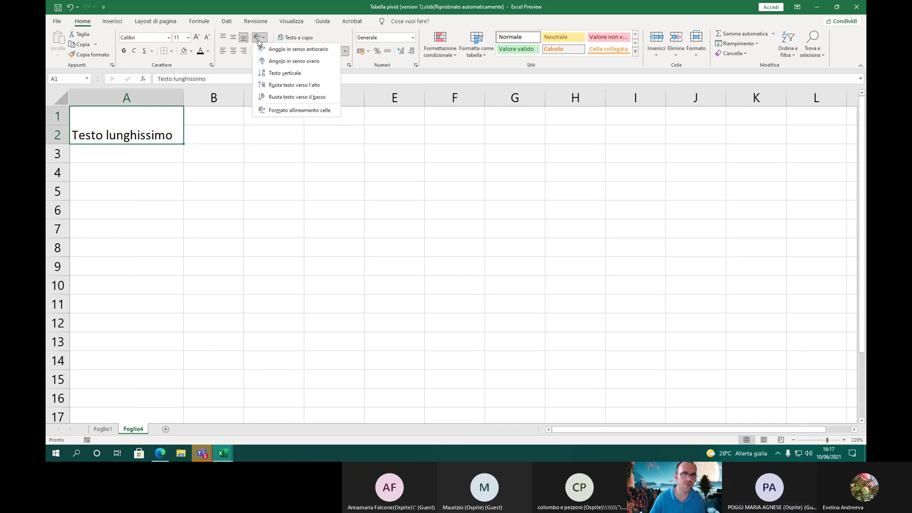
pyautogui.click(276, 72)
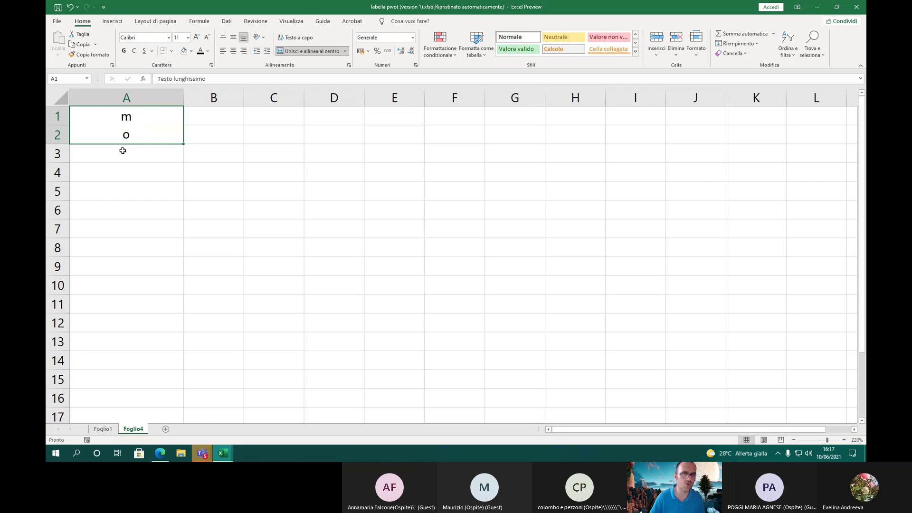
pyautogui.click(312, 51)
# Clear the text from cell A1, and undo all changes back to the state before cells A1:A2 were merged
pyautogui.click(143, 116)
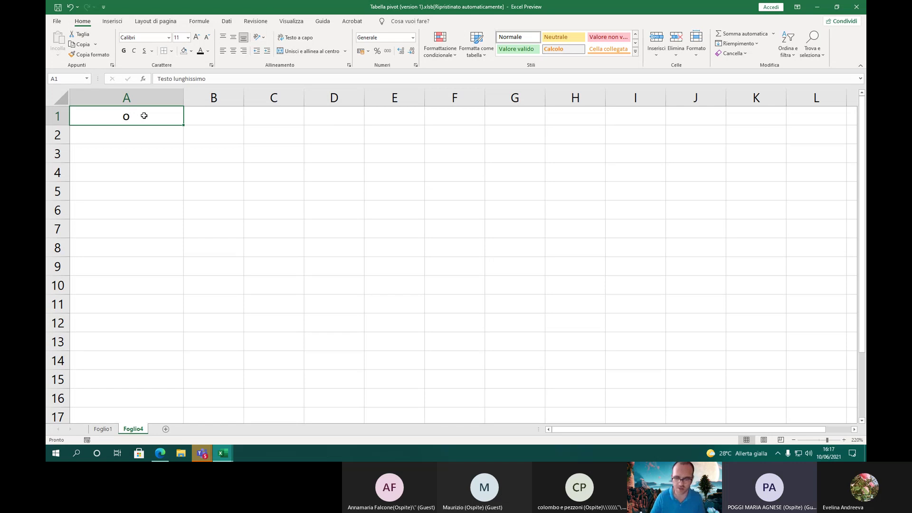
pyautogui.press('Delete')
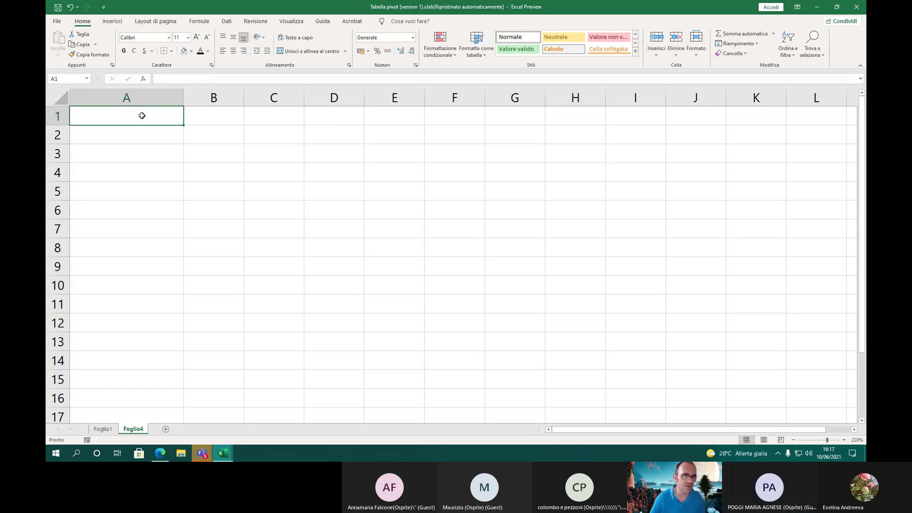
pyautogui.moveTo(142, 115); pyautogui.dragTo(147, 84)
pyautogui.click(70, 7)
pyautogui.click(70, 7)
pyautogui.click(70, 7)
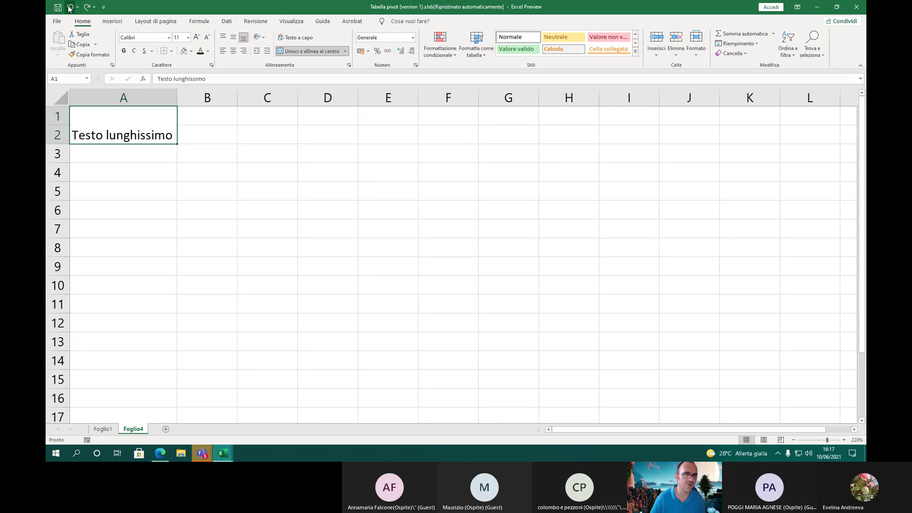
pyautogui.click(70, 7)
pyautogui.click(70, 7)
pyautogui.click(70, 7)
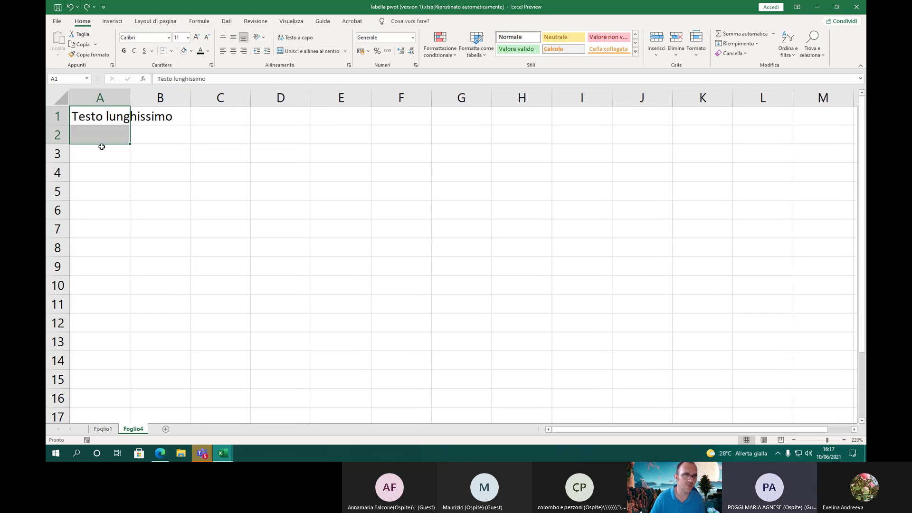
# Try the Testo verticale orientation on cells A1:A10, undo it, and merge and centre the range instead
pyautogui.click(97, 121)
pyautogui.moveTo(106, 118); pyautogui.dragTo(110, 287)
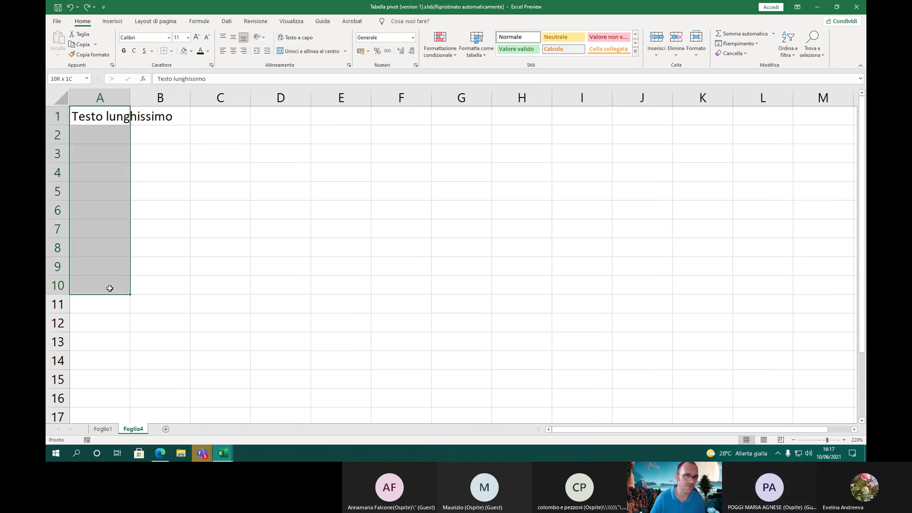
pyautogui.click(264, 37)
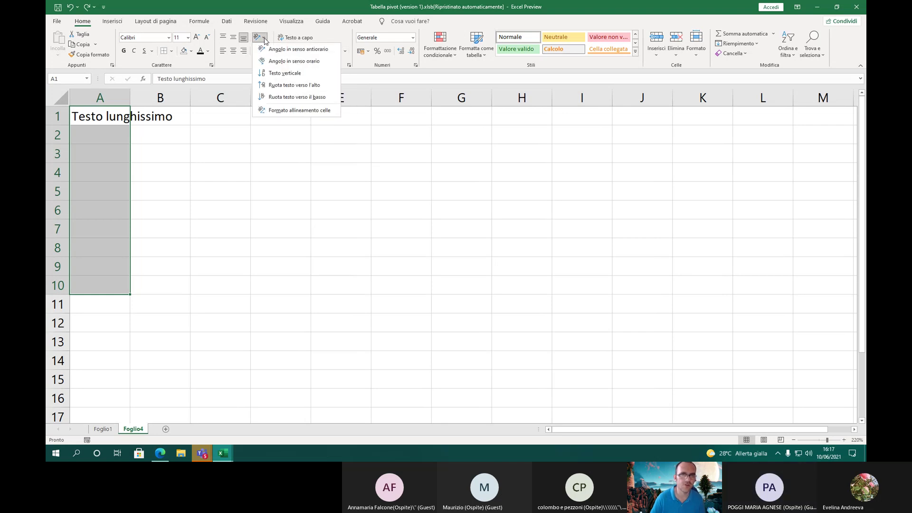
pyautogui.click(274, 73)
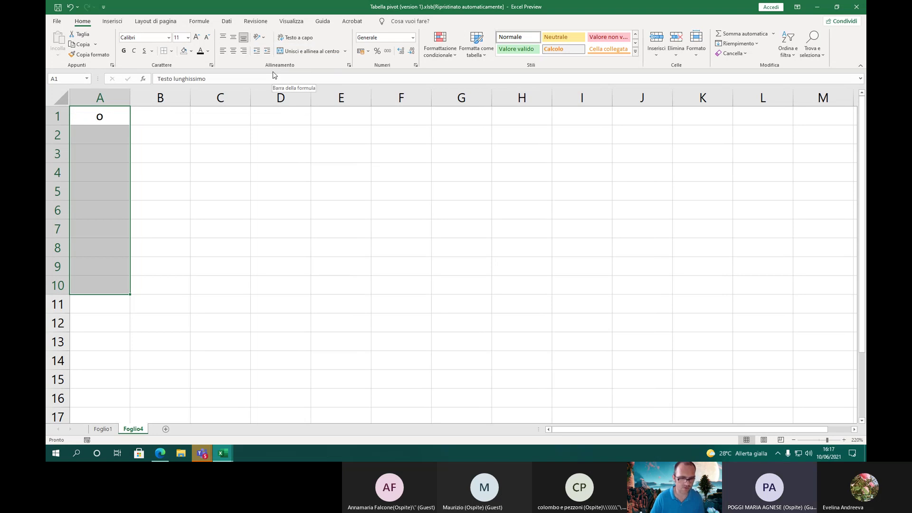
pyautogui.hotkey('ctrl', 'z')
pyautogui.click(307, 51)
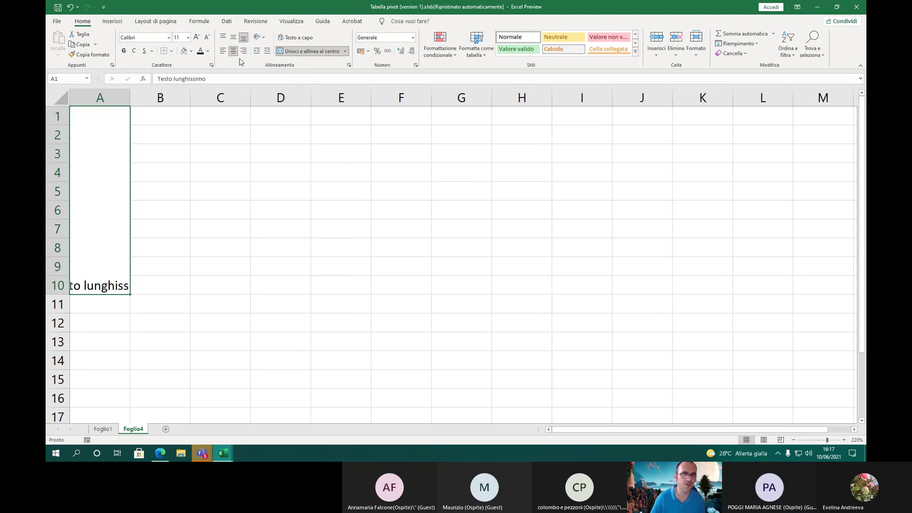
# Apply the Testo verticale orientation to the merged cell A1:A10, and unmerge it
pyautogui.click(258, 38)
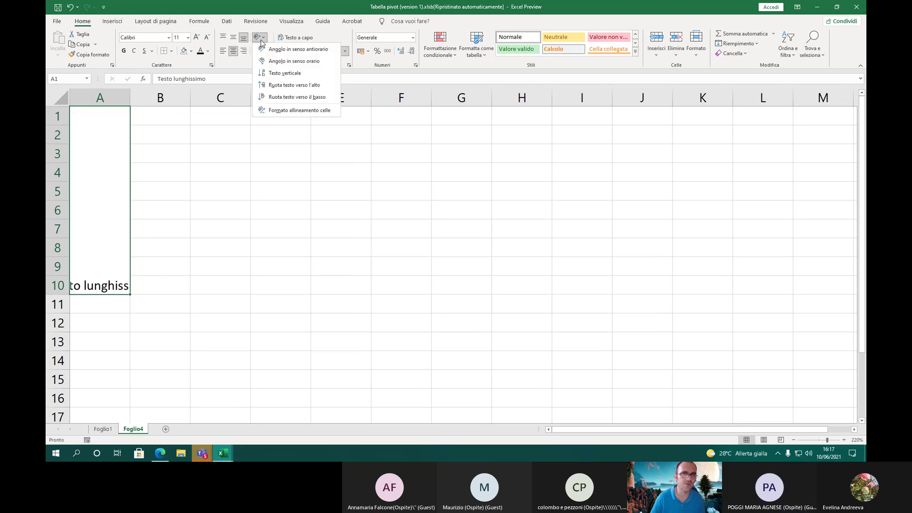
pyautogui.click(277, 73)
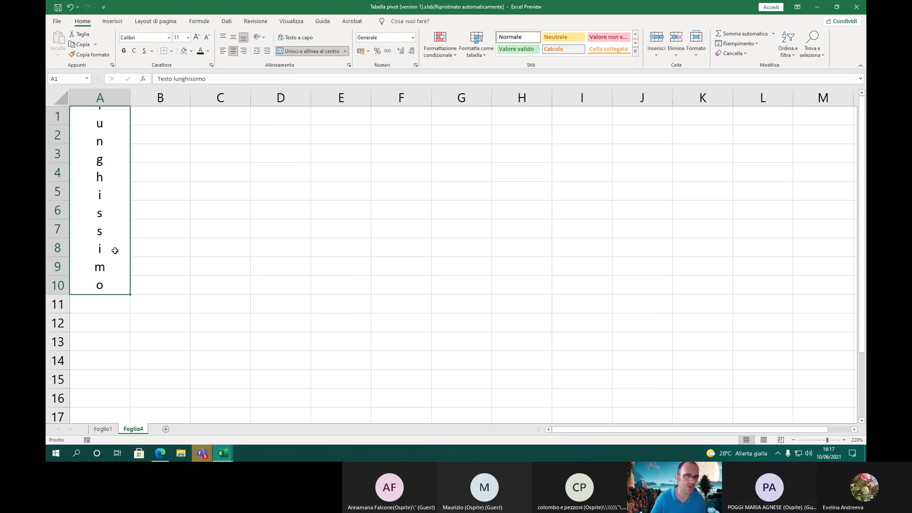
pyautogui.click(304, 51)
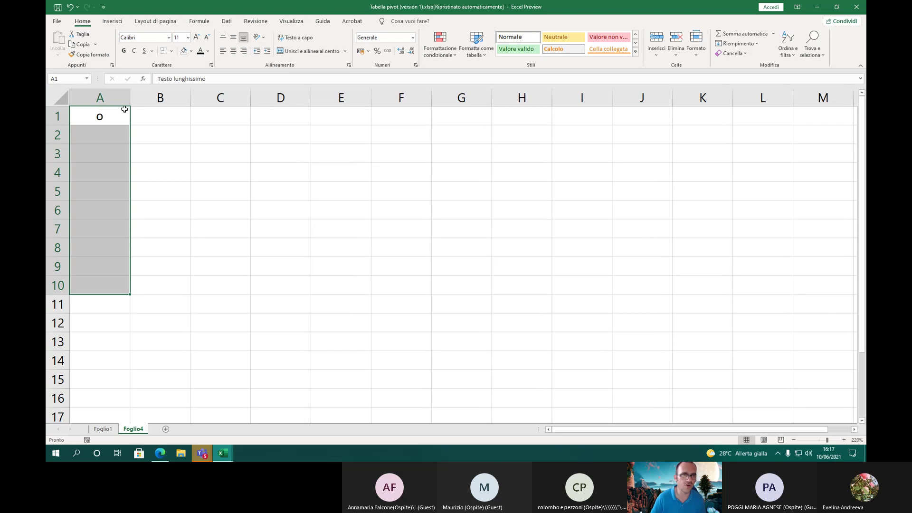
# Clear the text from cell A1, and undo the changes back to the state before cells A1:A10 were merged
pyautogui.click(118, 113)
pyautogui.press('Delete')
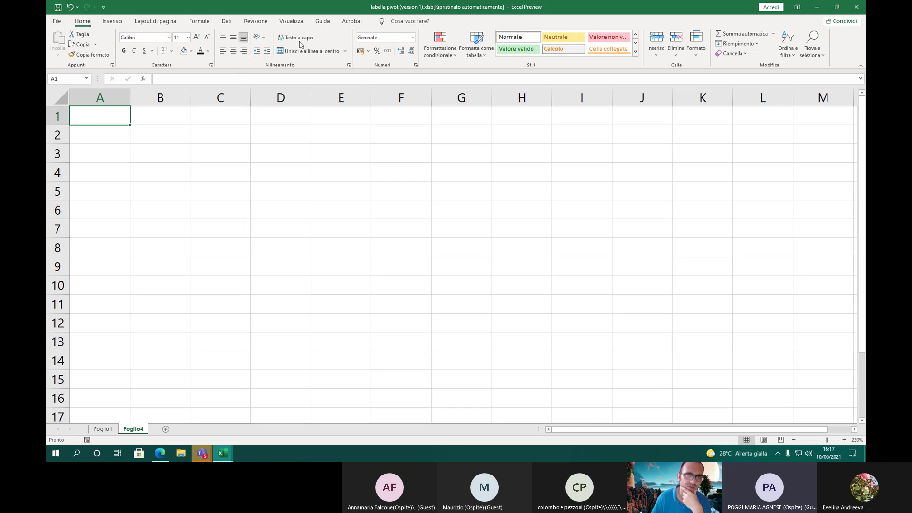
pyautogui.click(70, 8)
pyautogui.click(70, 8)
pyautogui.click(70, 8)
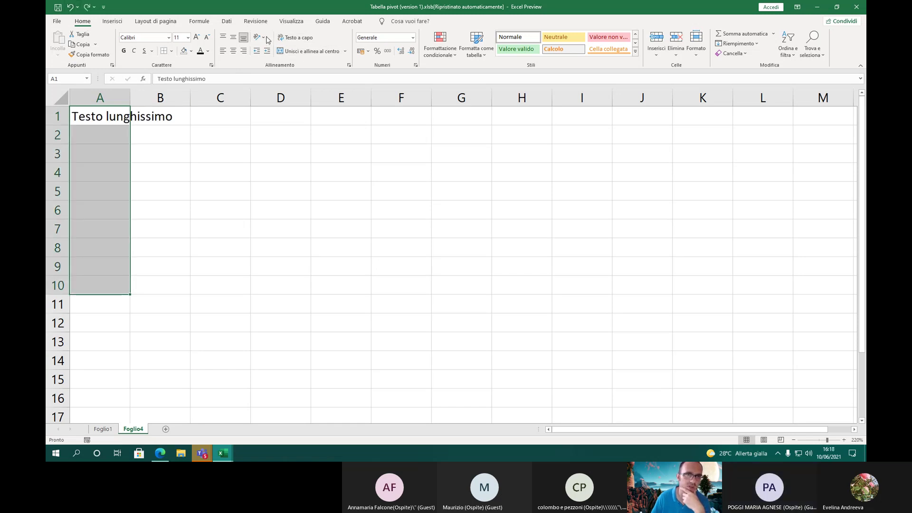
# Wrap the text in cells A1:A10, and resize row 1 and column A so the text fits on one line in a taller row
pyautogui.click(295, 37)
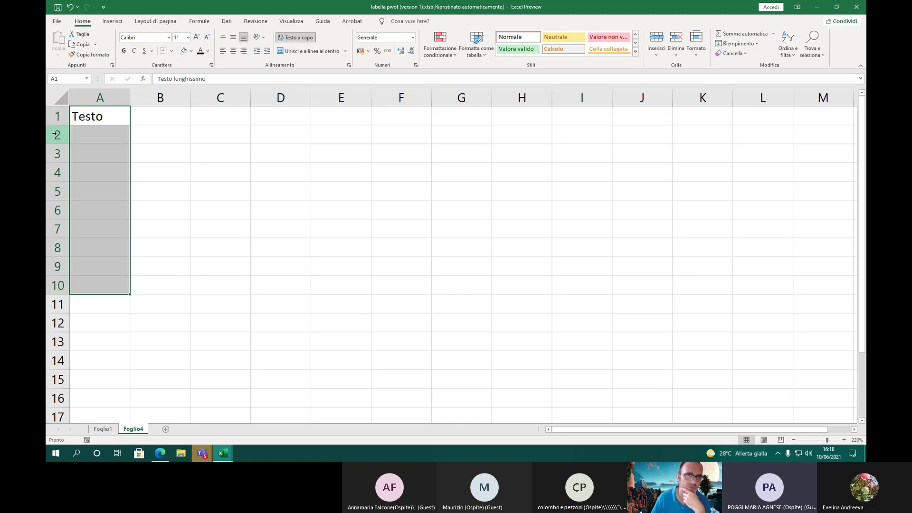
pyautogui.moveTo(55, 125); pyautogui.dragTo(55, 179)
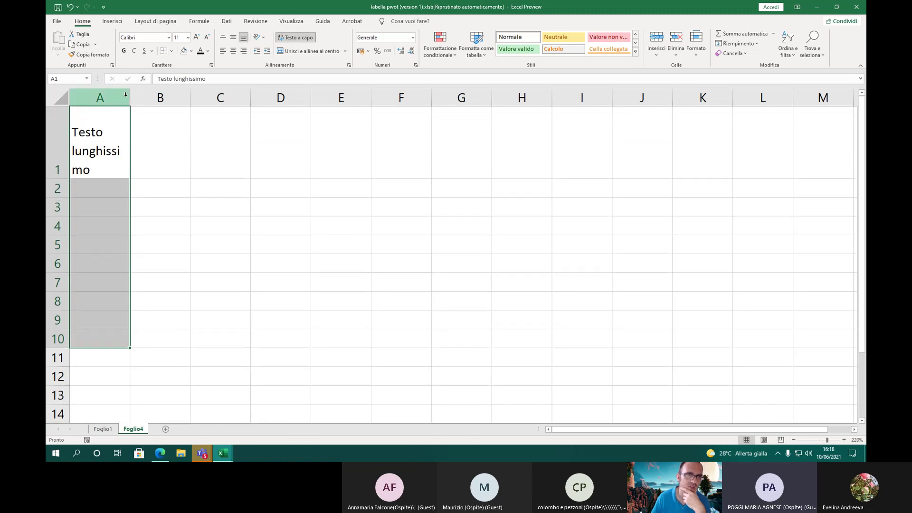
pyautogui.moveTo(126, 94); pyautogui.dragTo(177, 98)
pyautogui.moveTo(56, 179); pyautogui.dragTo(57, 139)
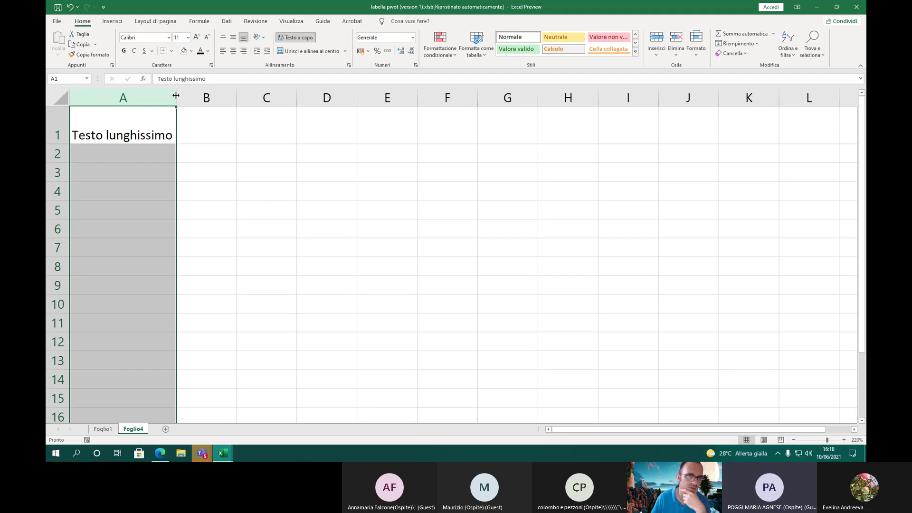
pyautogui.click(230, 151)
pyautogui.click(148, 158)
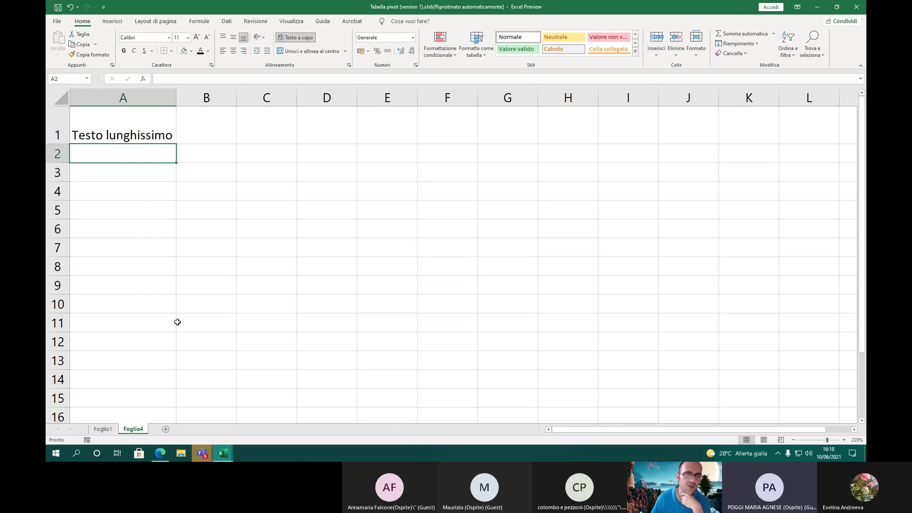
# Try the top, middle and bottom vertical alignments on cell A1, ending with middle alignment
pyautogui.click(128, 130)
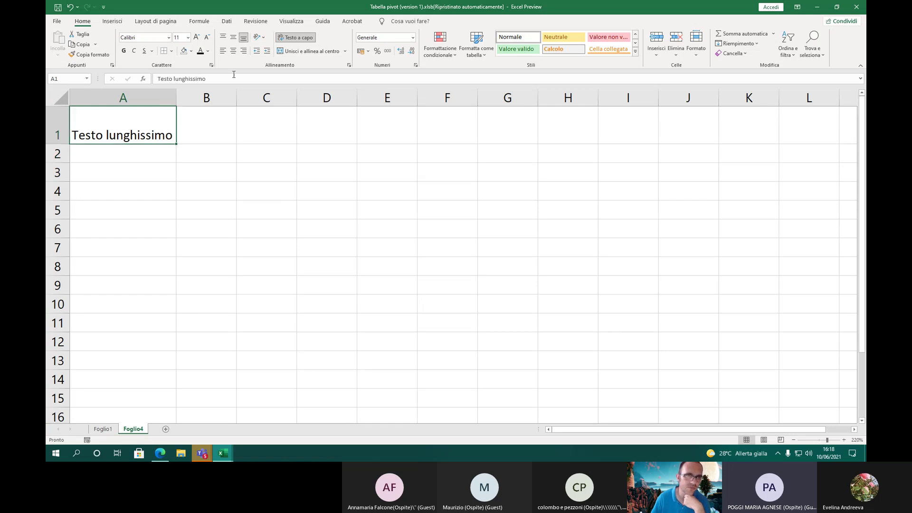
pyautogui.click(232, 37)
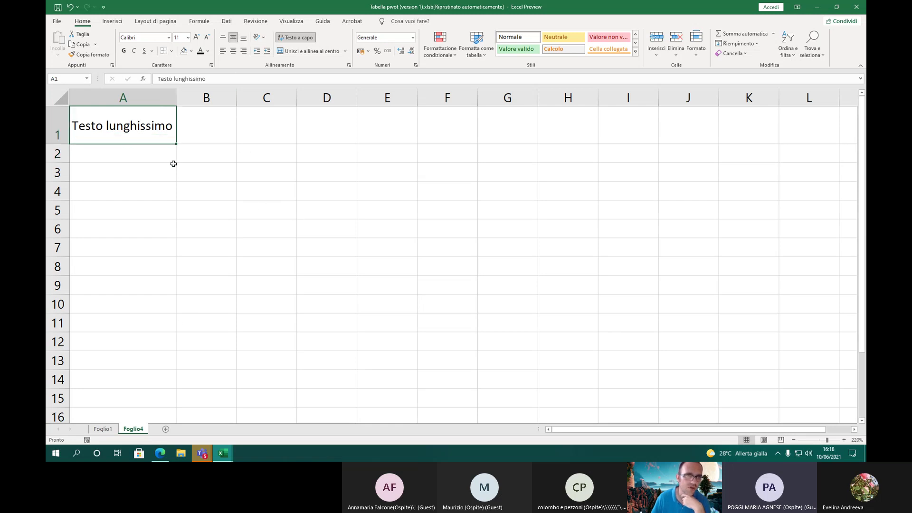
pyautogui.click(223, 38)
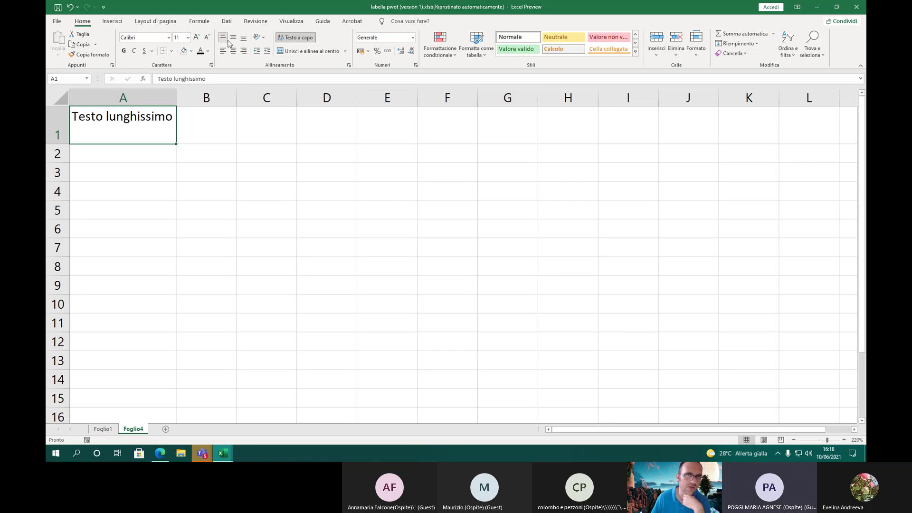
pyautogui.click(233, 38)
pyautogui.click(243, 39)
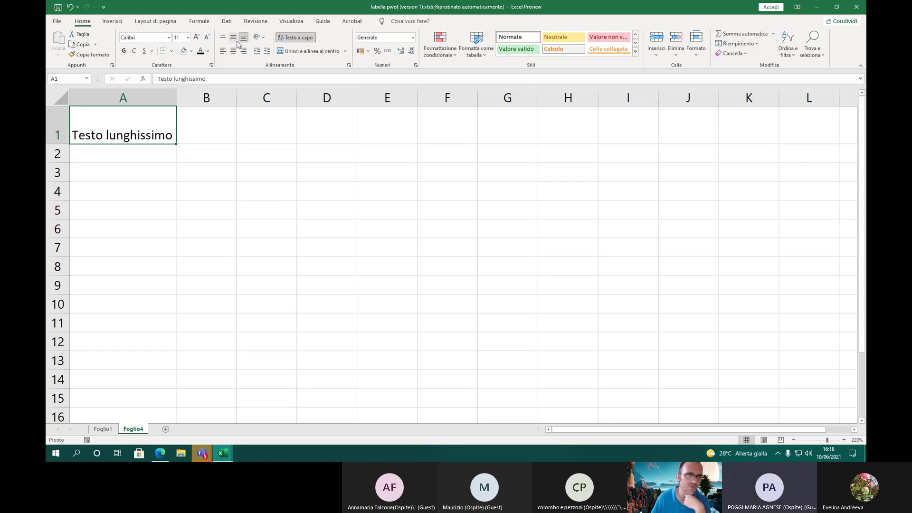
pyautogui.click(233, 38)
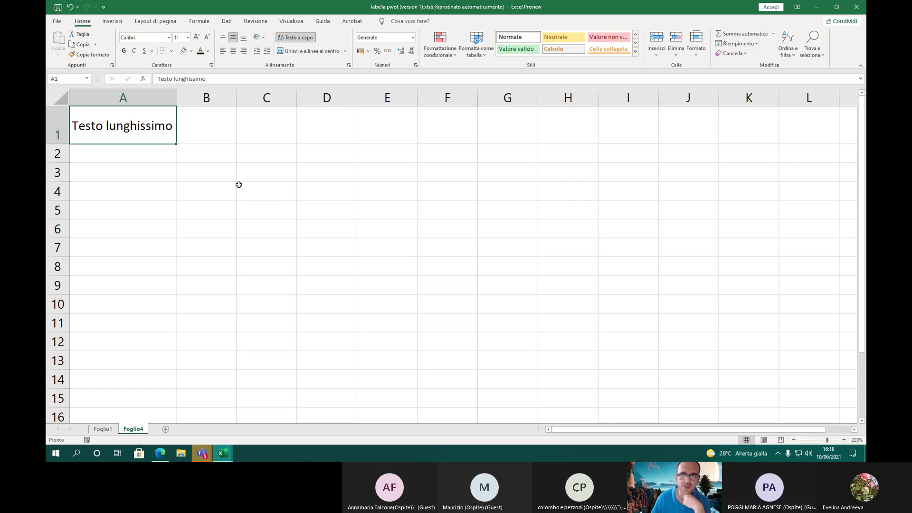
# Try the A sinistra fill on cell A1, and undo it
pyautogui.click(753, 44)
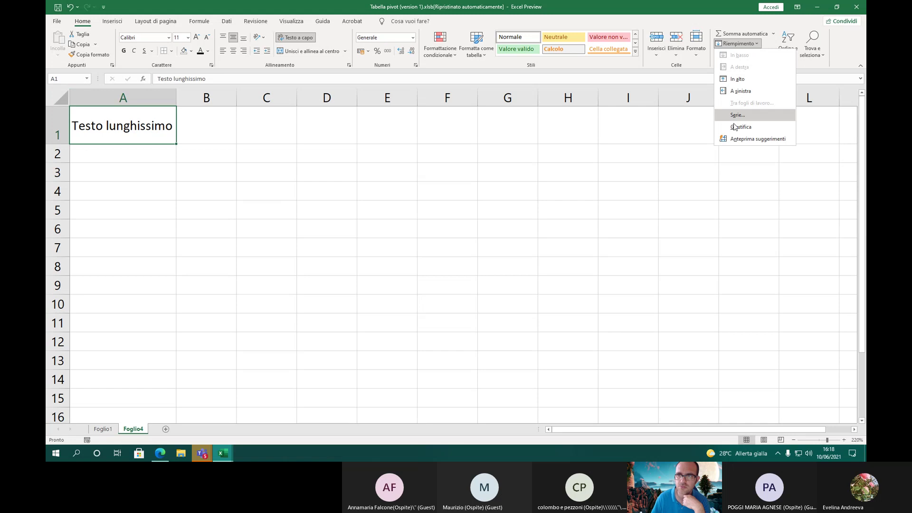
pyautogui.click(737, 91)
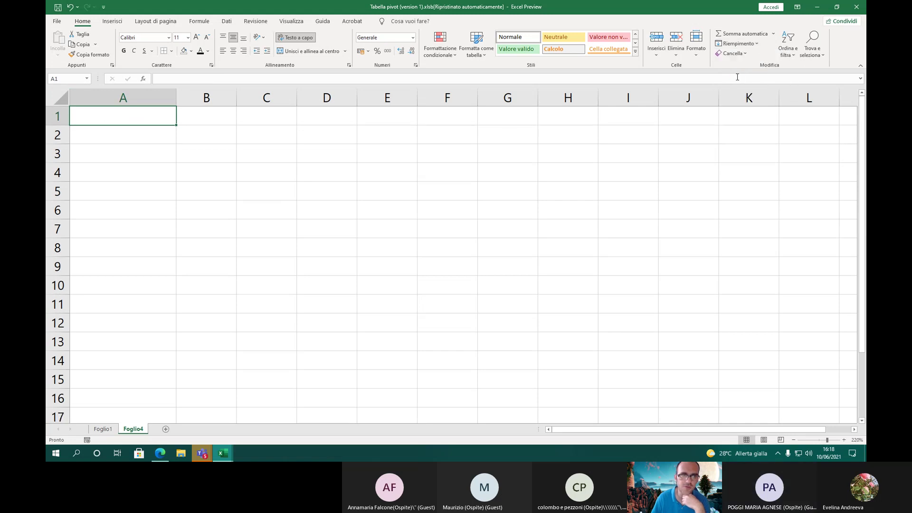
pyautogui.click(70, 6)
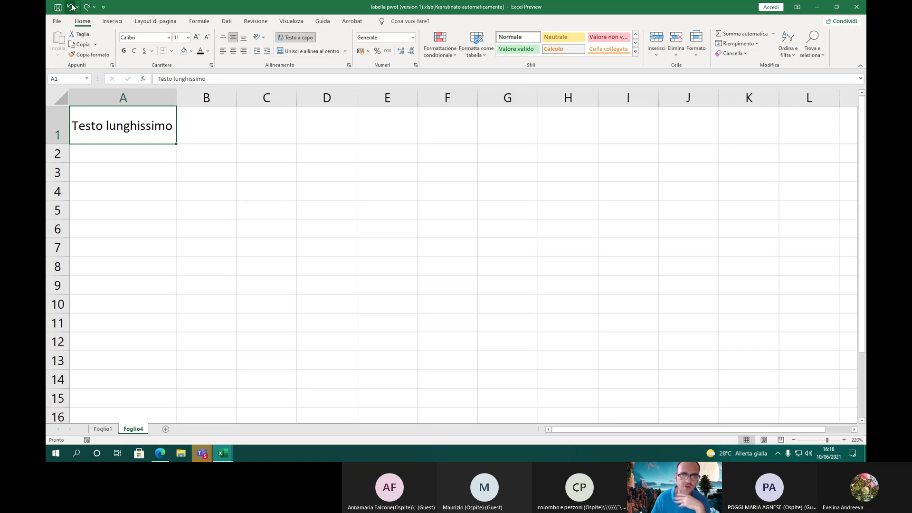
# Try the Valore valido and Calcolo cell styles on cell A1, and undo both
pyautogui.click(530, 48)
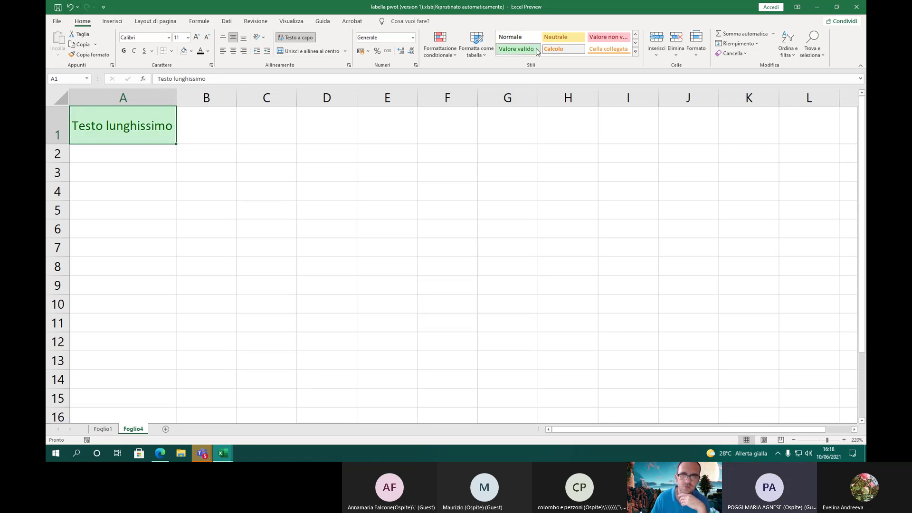
pyautogui.click(560, 49)
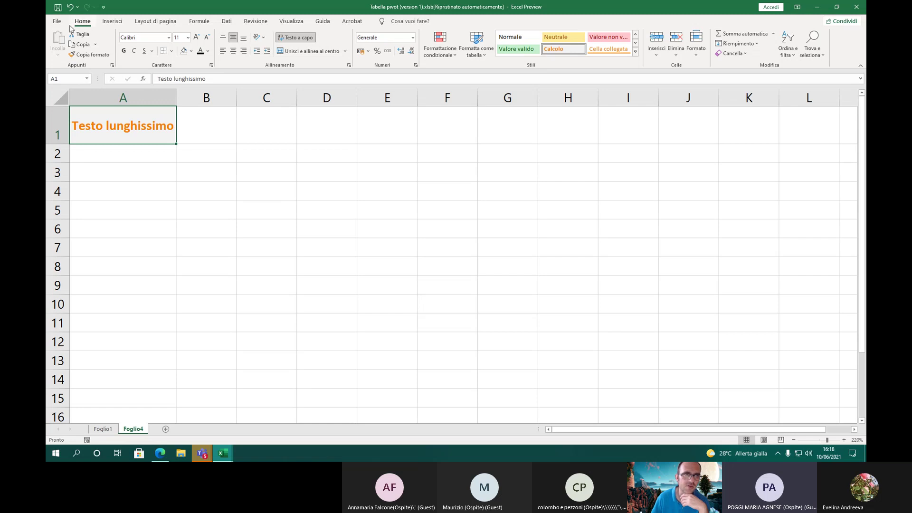
pyautogui.click(69, 7)
pyautogui.click(70, 7)
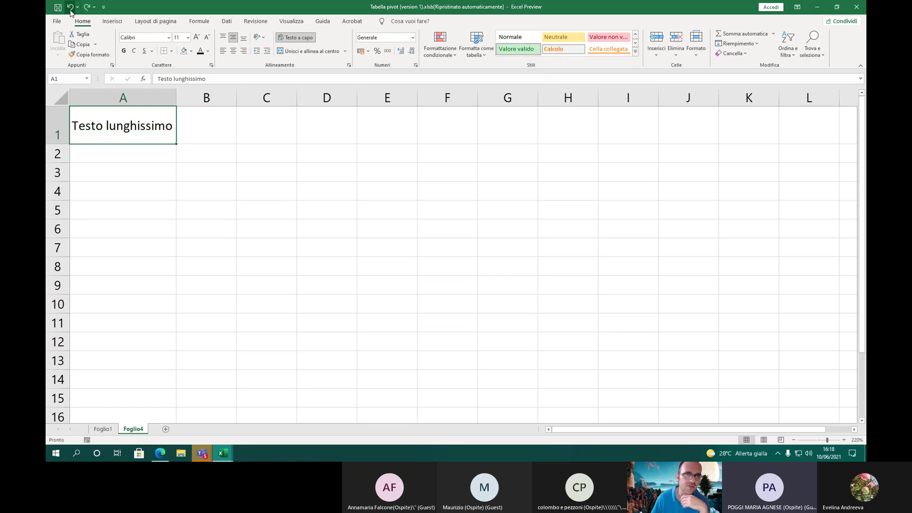
# Undo the earlier changes one by one back to the empty orange-filled cells A1:A2
pyautogui.click(153, 154)
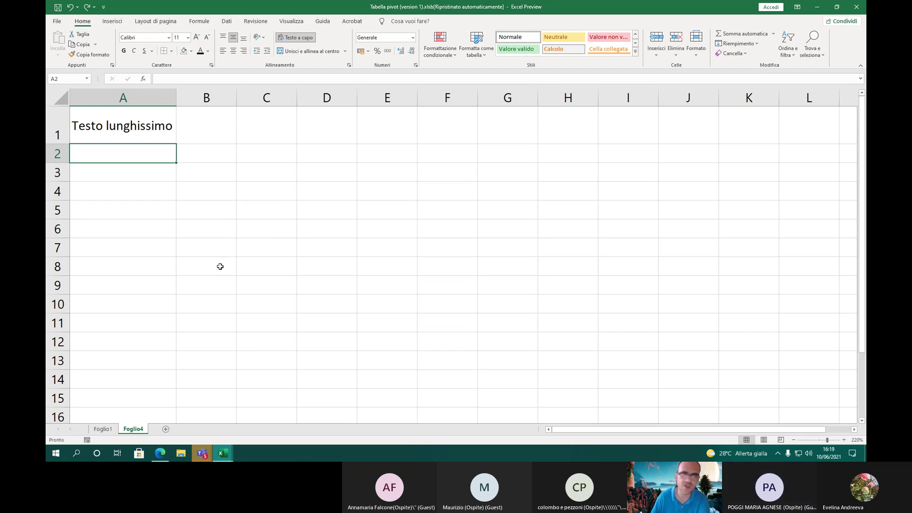
pyautogui.click(150, 135)
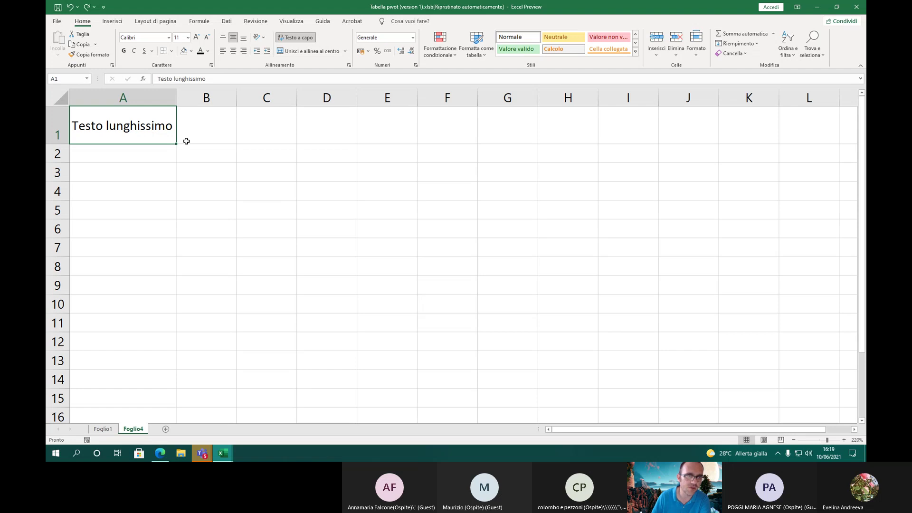
pyautogui.click(72, 7)
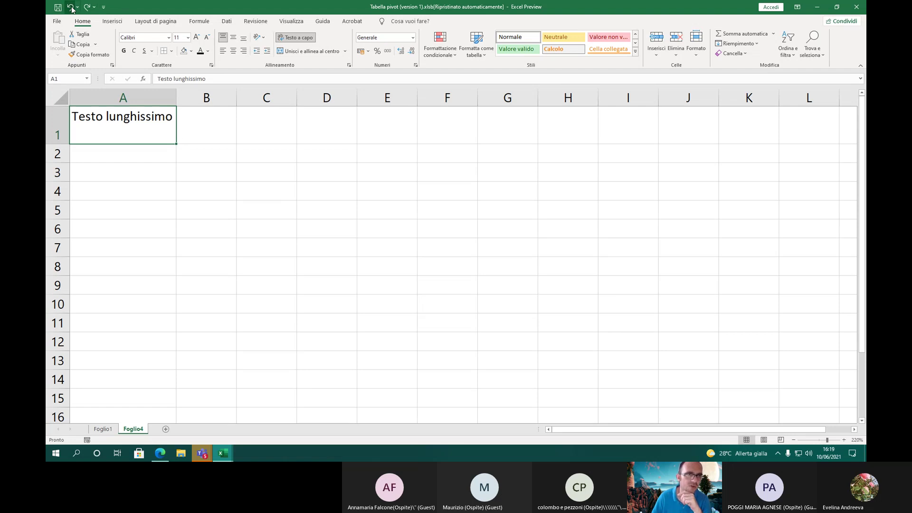
pyautogui.click(72, 8)
pyautogui.click(71, 8)
pyautogui.click(71, 7)
pyautogui.click(71, 7)
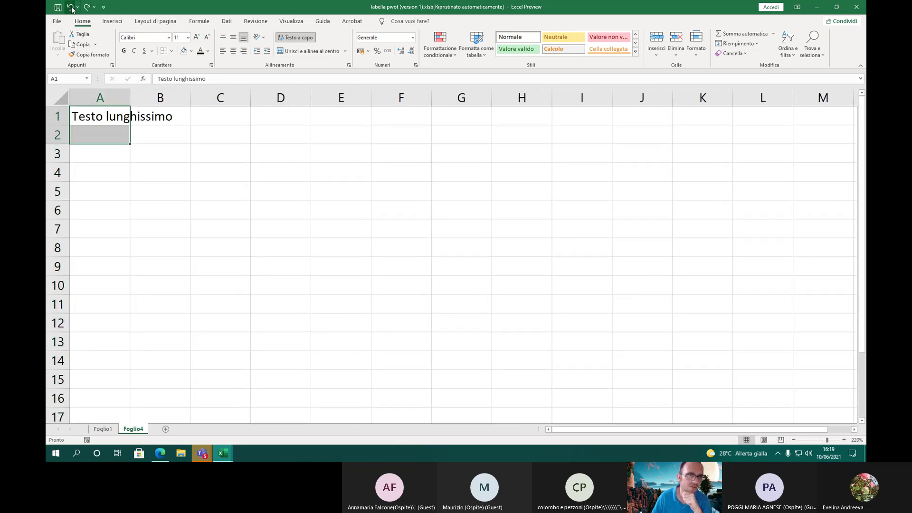
pyautogui.click(71, 7)
pyautogui.click(71, 8)
pyautogui.click(71, 7)
pyautogui.click(71, 8)
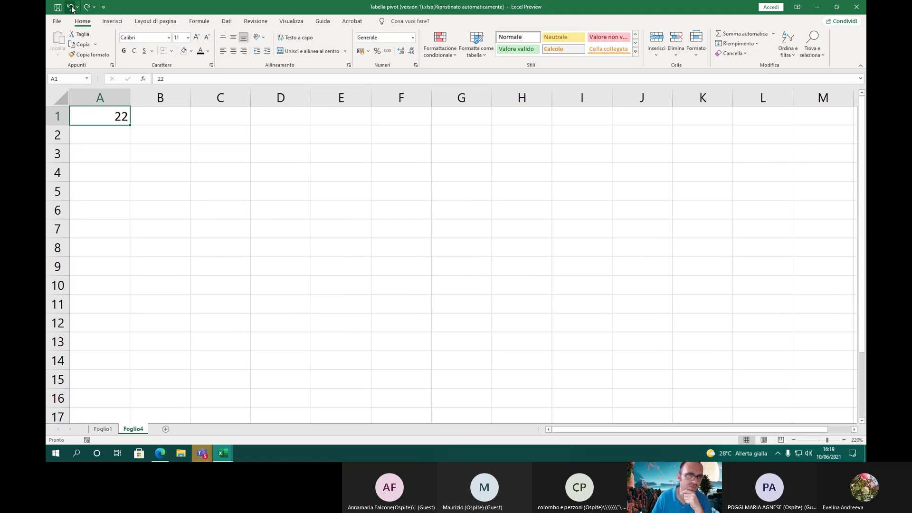
pyautogui.click(71, 8)
pyautogui.click(71, 7)
pyautogui.click(71, 7)
pyautogui.click(71, 7)
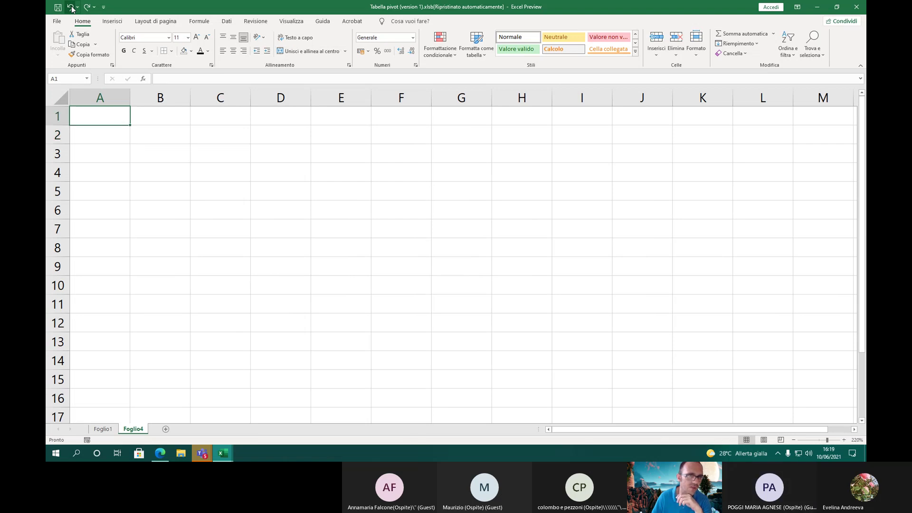
pyautogui.click(71, 7)
pyautogui.click(71, 7)
pyautogui.click(71, 7)
pyautogui.click(71, 7)
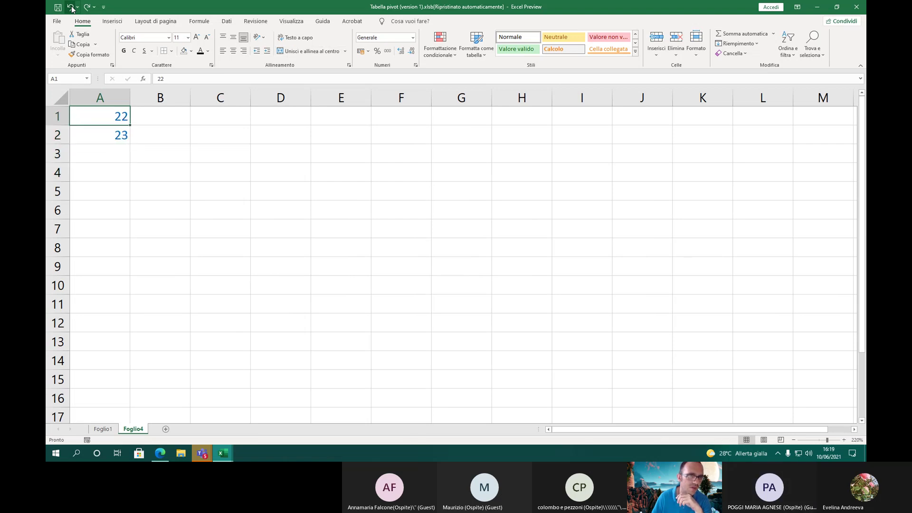
pyautogui.click(71, 8)
pyautogui.click(71, 8)
pyautogui.click(71, 7)
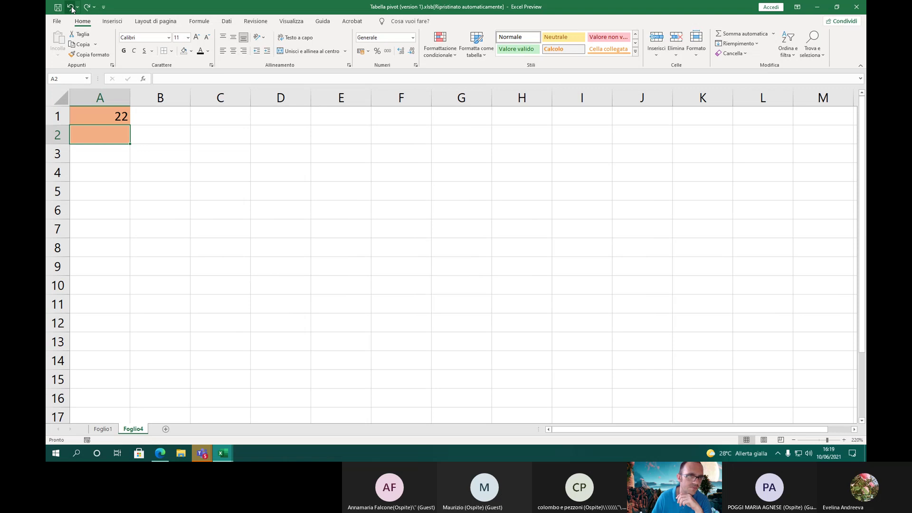
pyautogui.click(71, 7)
pyautogui.click(71, 7)
# Redo the entries 22 and 23 in the orange-filled cells A1 and A2
pyautogui.click(86, 7)
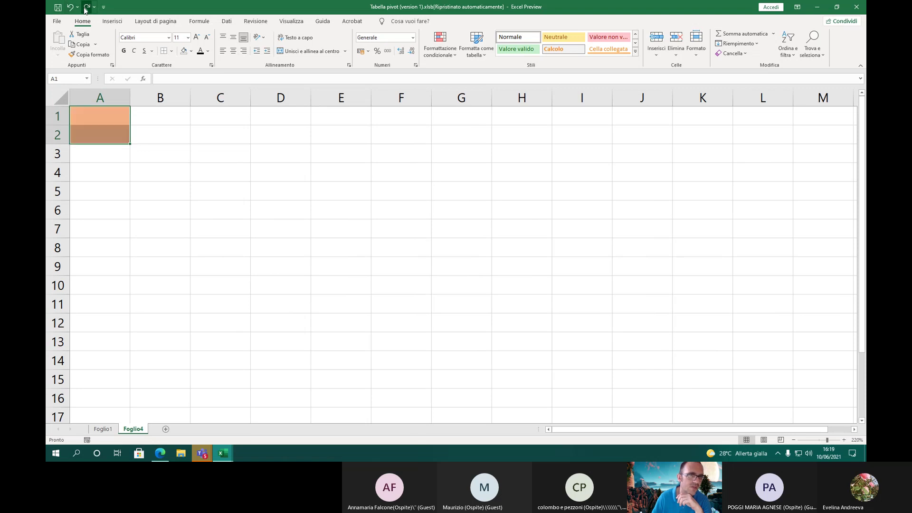
pyautogui.click(86, 8)
pyautogui.click(86, 7)
pyautogui.click(198, 131)
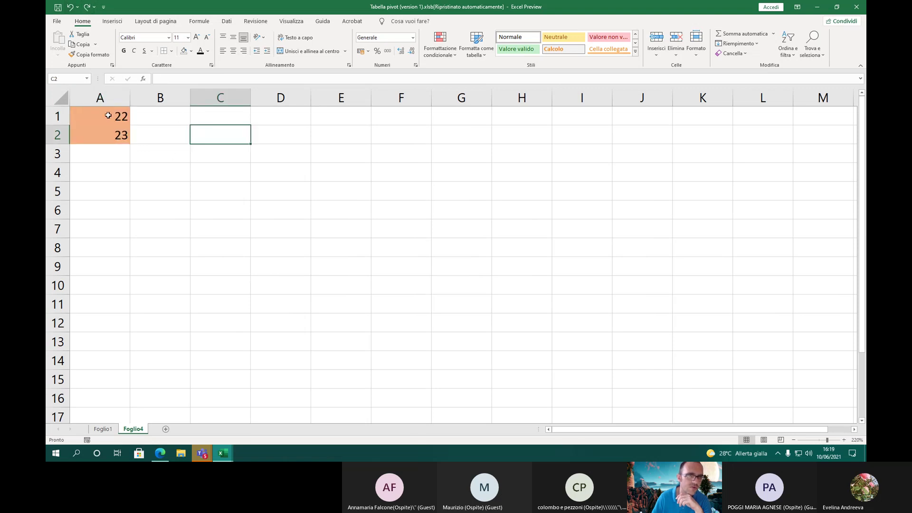
# Make the numbers in cells A1:A2 bold at font size 16, and narrow column A around them
pyautogui.moveTo(109, 115); pyautogui.dragTo(112, 137)
pyautogui.click(191, 51)
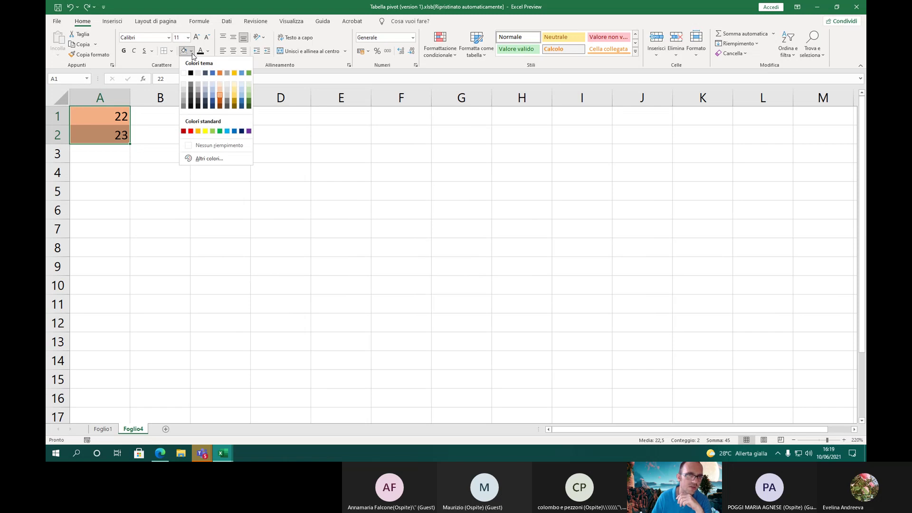
pyautogui.click(192, 53)
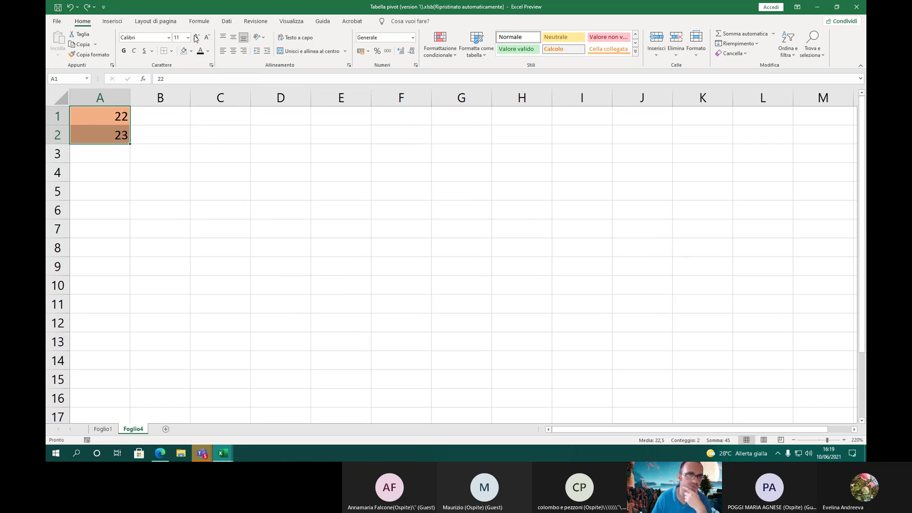
pyautogui.click(199, 37)
pyautogui.click(199, 37)
pyautogui.click(199, 37)
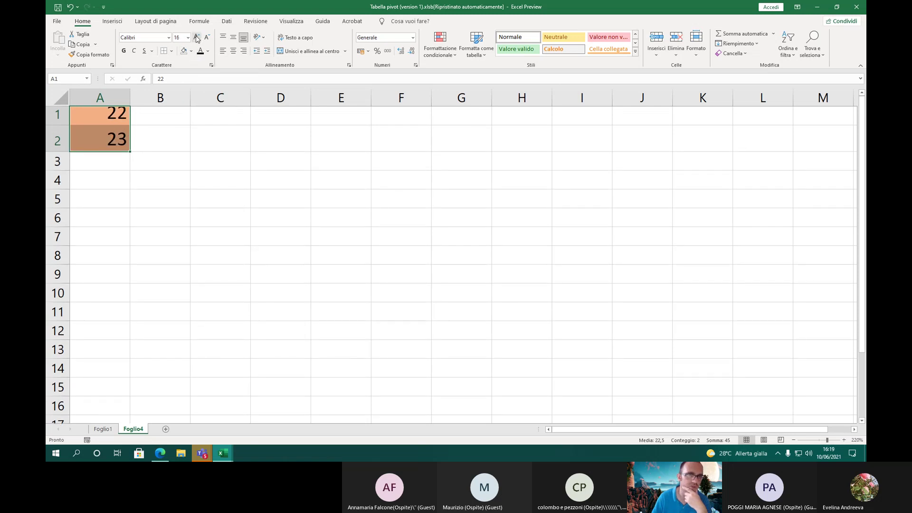
pyautogui.click(124, 51)
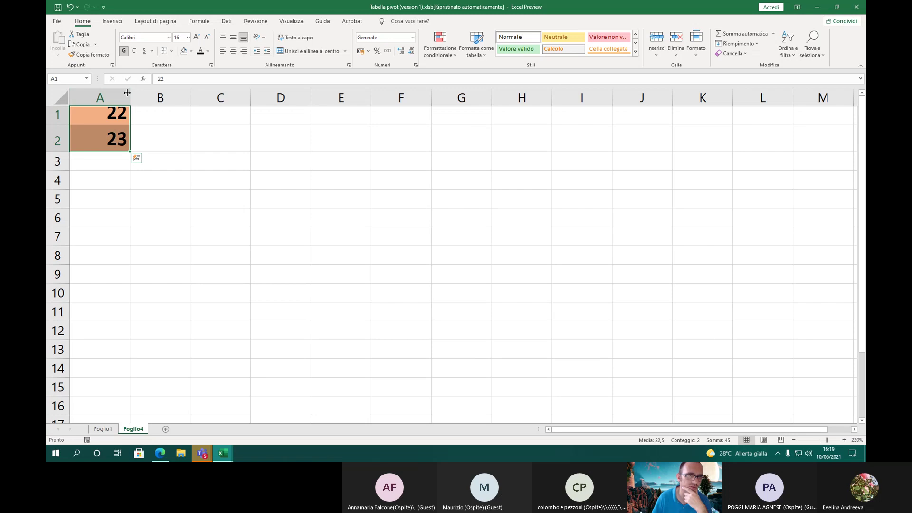
pyautogui.moveTo(131, 95); pyautogui.dragTo(99, 94)
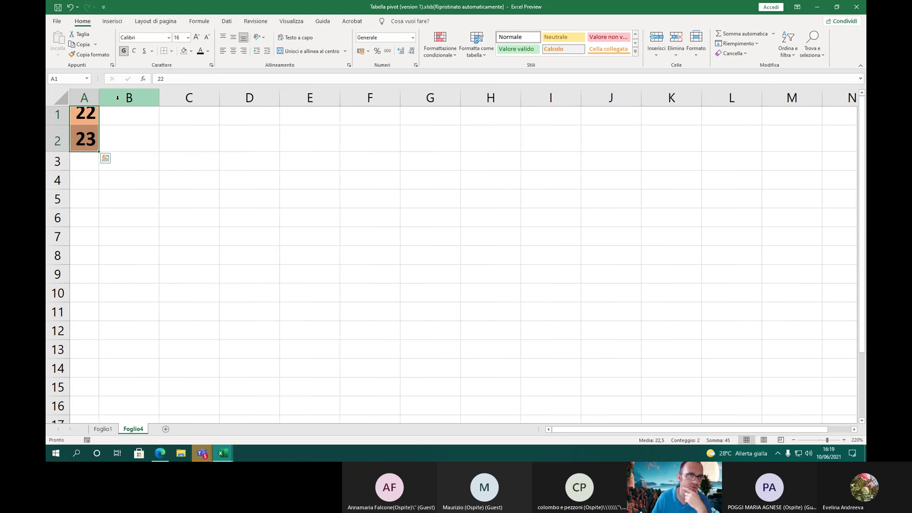
# Auto-fit the height of row 1 and clear all contents and formats from cells A1:A2
pyautogui.doubleClick(60, 125)
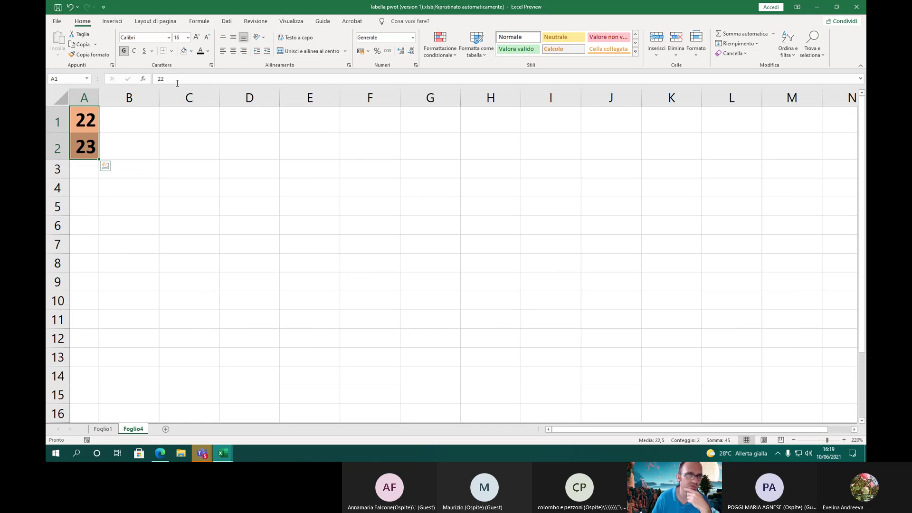
pyautogui.click(192, 52)
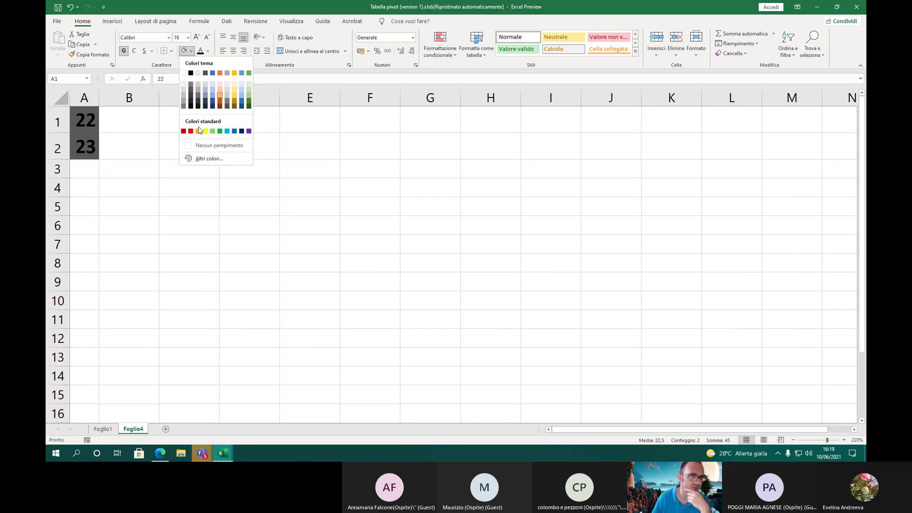
pyautogui.click(191, 51)
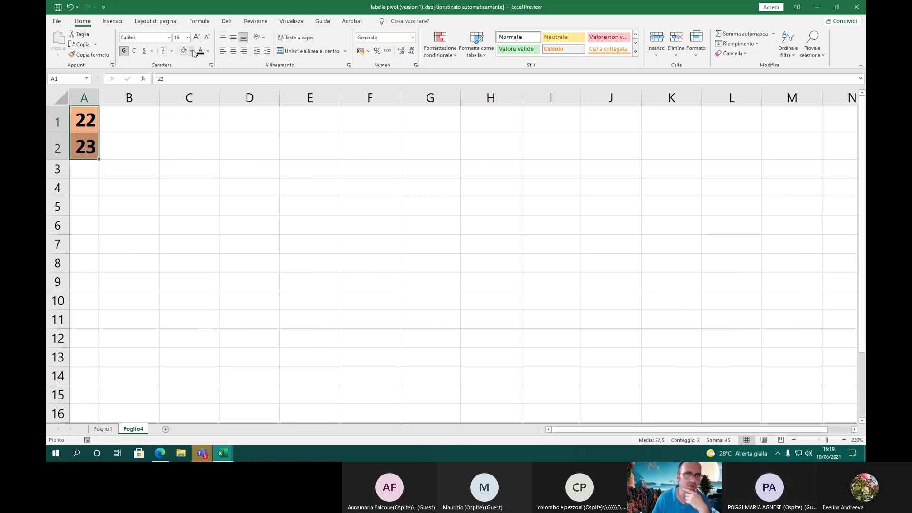
pyautogui.click(745, 54)
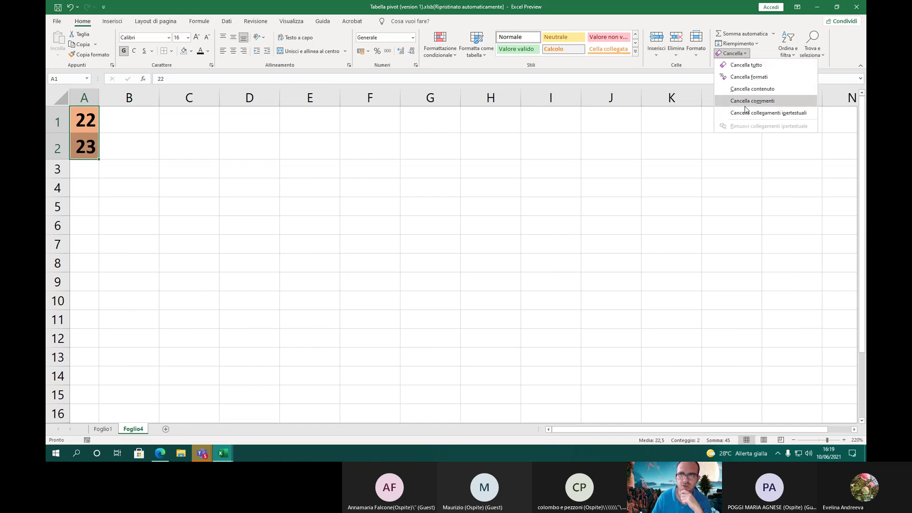
pyautogui.click(756, 65)
pyautogui.click(129, 133)
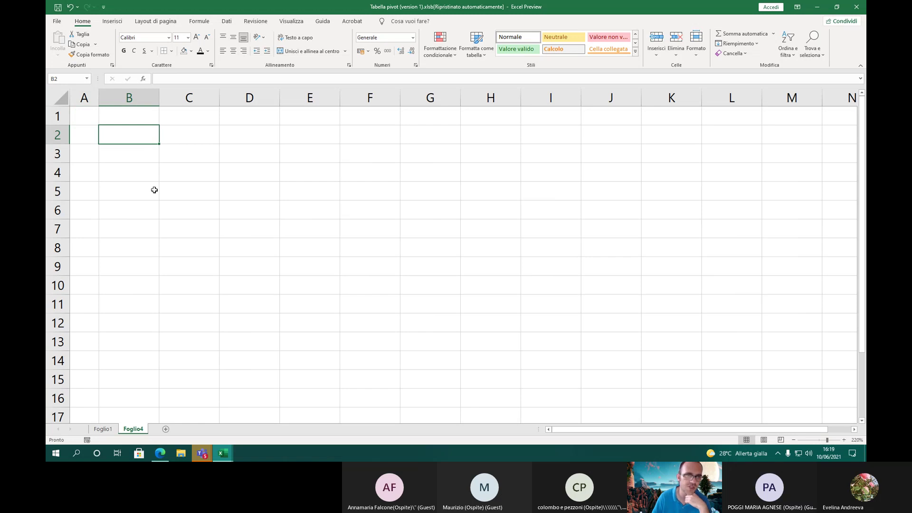
# Clear all content and formatting from the Data header cell A1 on sheet Foglio1
pyautogui.click(102, 429)
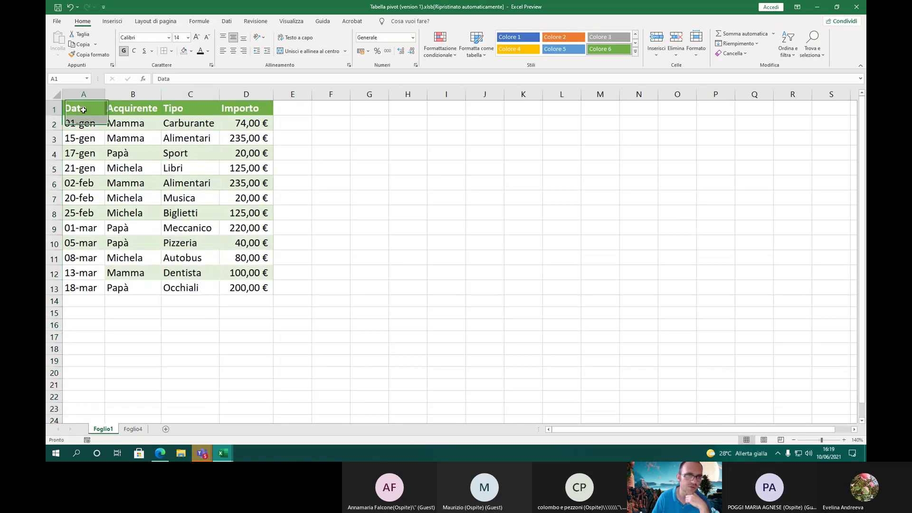
pyautogui.click(732, 53)
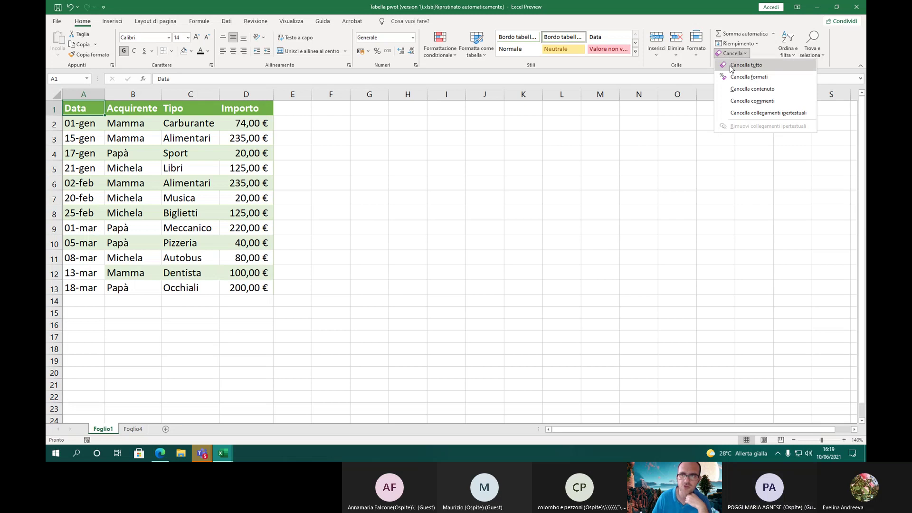
pyautogui.click(732, 67)
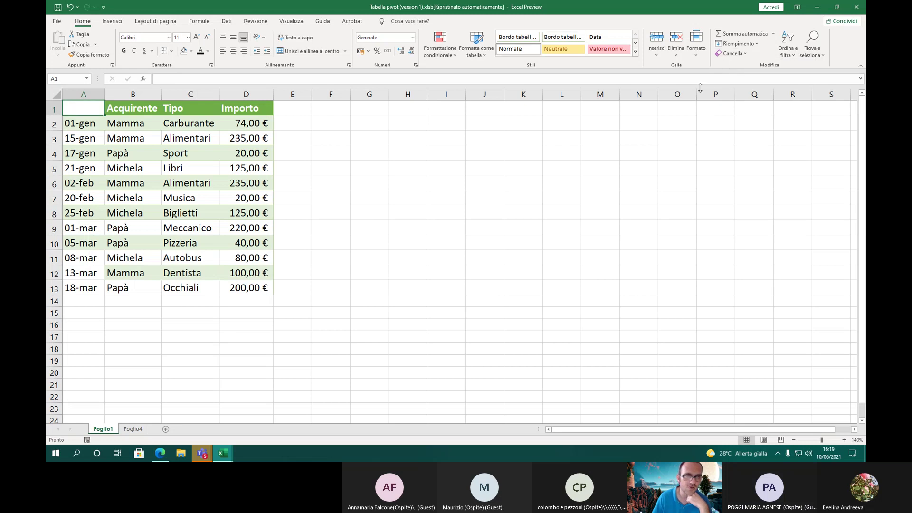
pyautogui.click(191, 327)
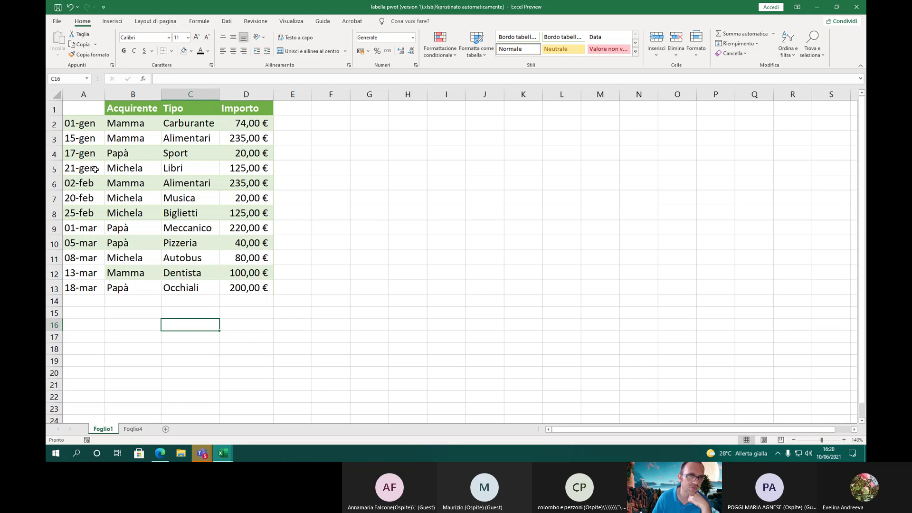
# Clear all content and formatting from the table range A5:C12
pyautogui.moveTo(95, 170); pyautogui.dragTo(190, 274)
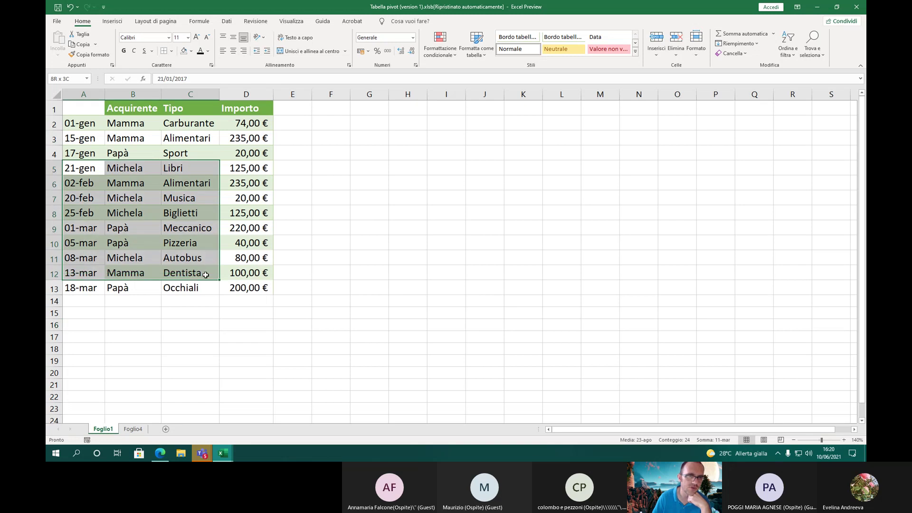
pyautogui.click(731, 53)
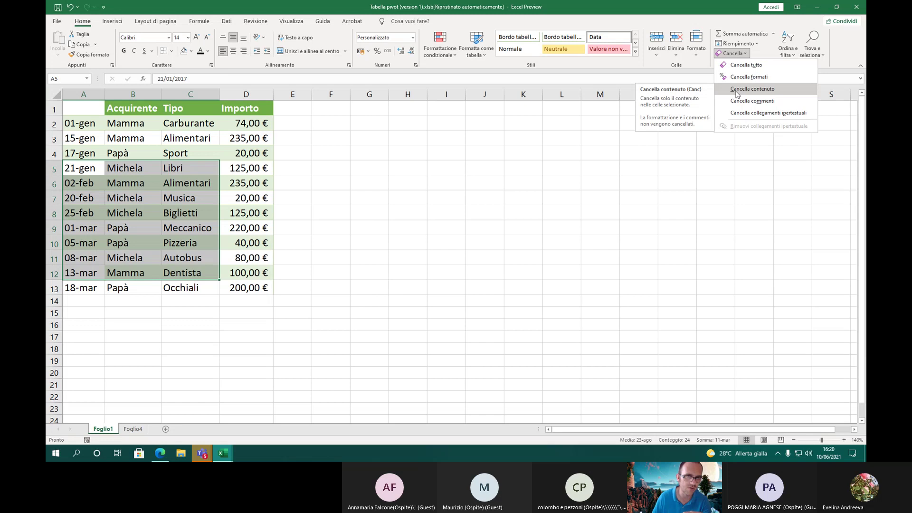
pyautogui.click(755, 69)
pyautogui.click(378, 233)
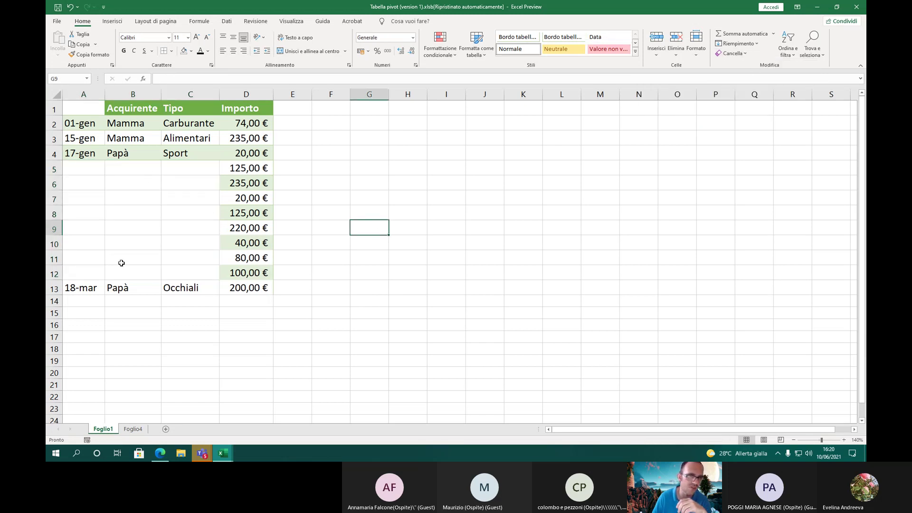
# Undo both clearings on Foglio1, and undo the clearing of cells A1:A2 on Foglio4
pyautogui.click(70, 6)
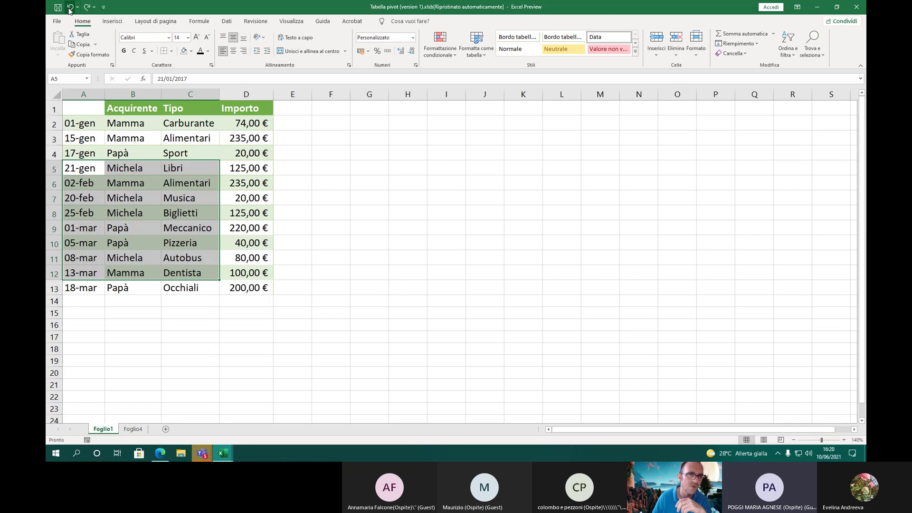
pyautogui.click(70, 7)
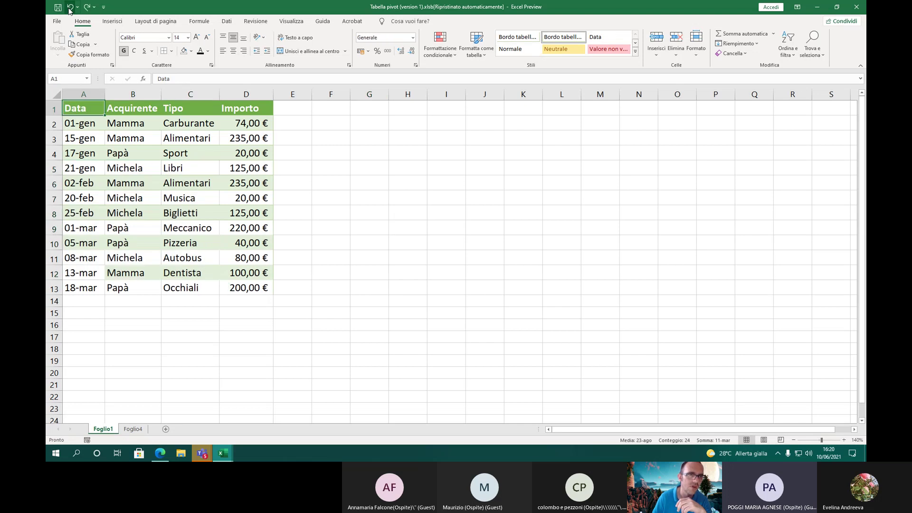
pyautogui.click(133, 428)
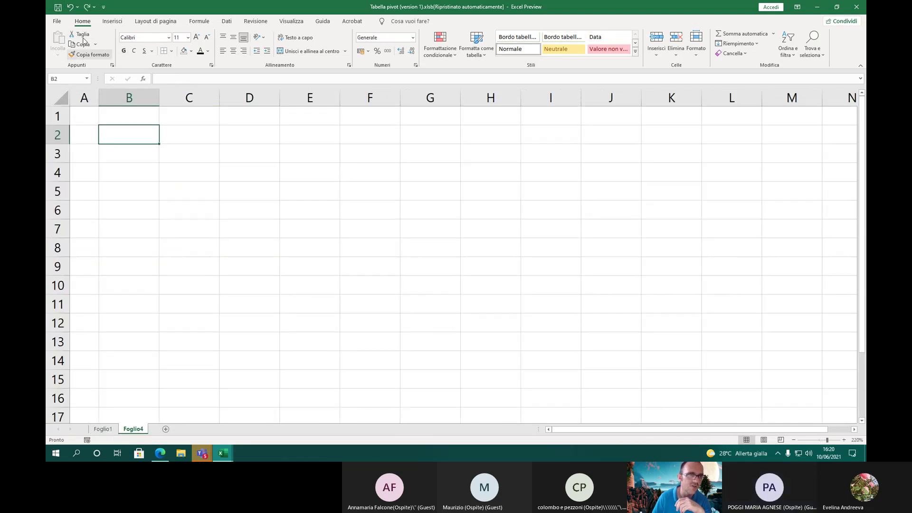
pyautogui.click(70, 7)
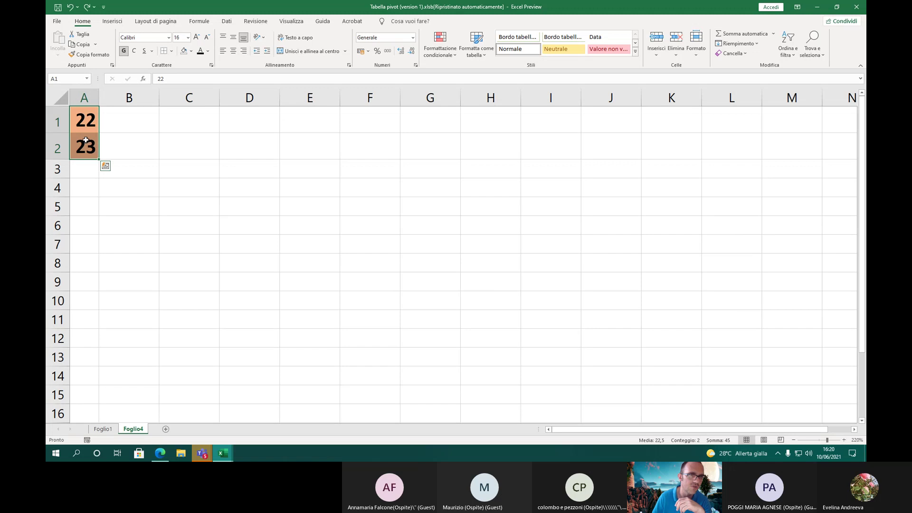
# Try removing the fill from cells A1:A2 with Nessun riempimento, and undo it
pyautogui.click(192, 51)
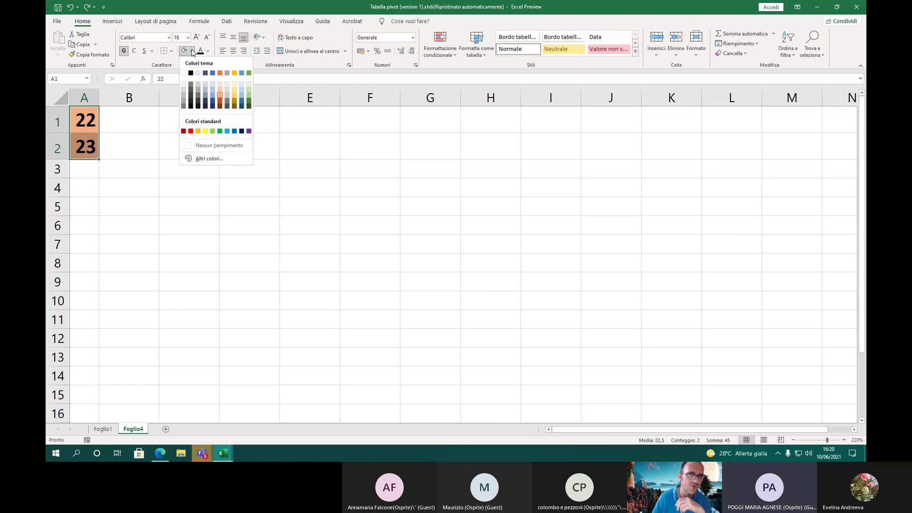
pyautogui.click(201, 147)
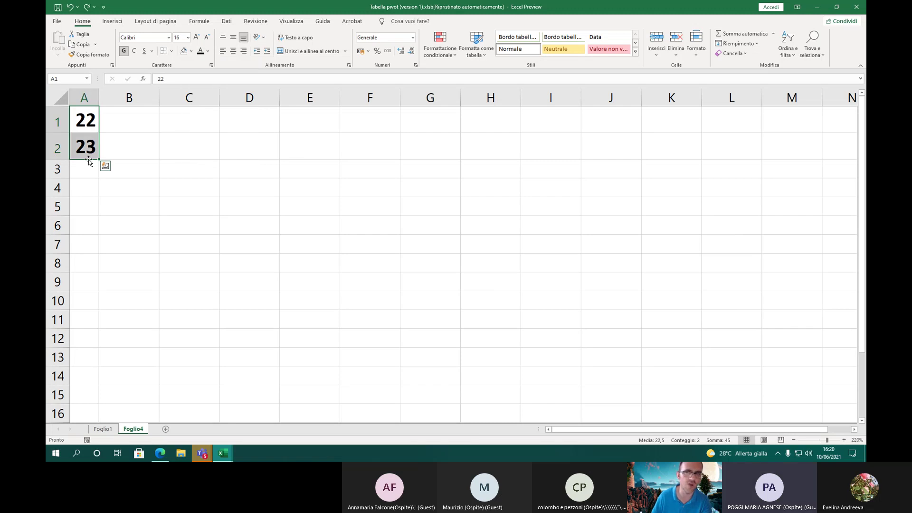
pyautogui.click(71, 8)
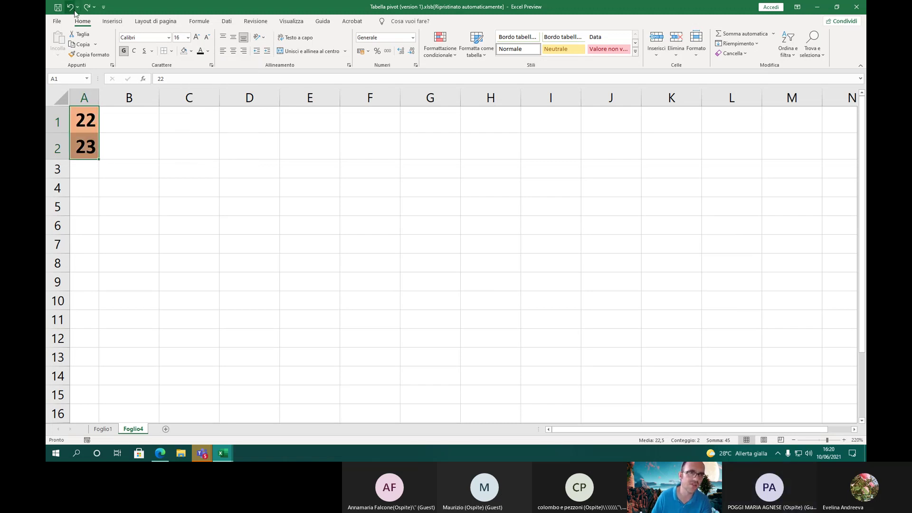
# Clear both the numbers and all formatting from cells A1:A2 on Foglio4 with Cancella tutto
pyautogui.click(732, 53)
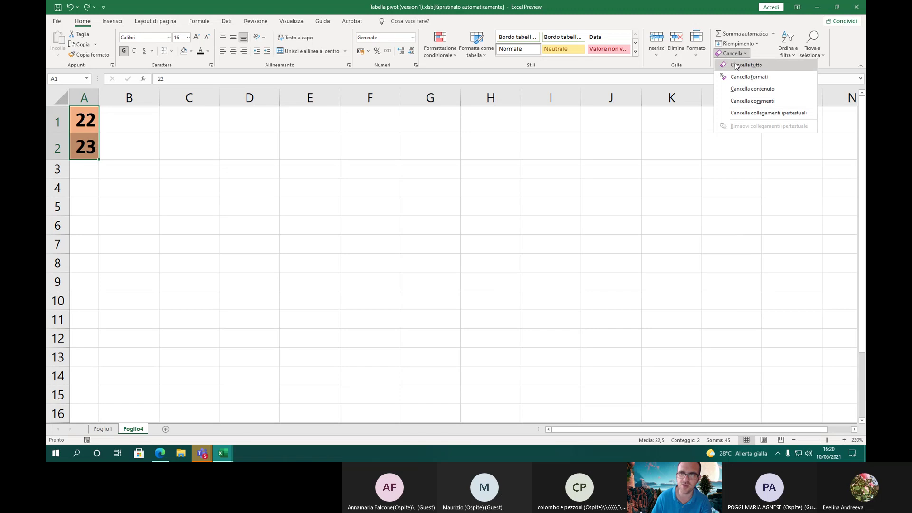
pyautogui.click(737, 65)
pyautogui.click(241, 167)
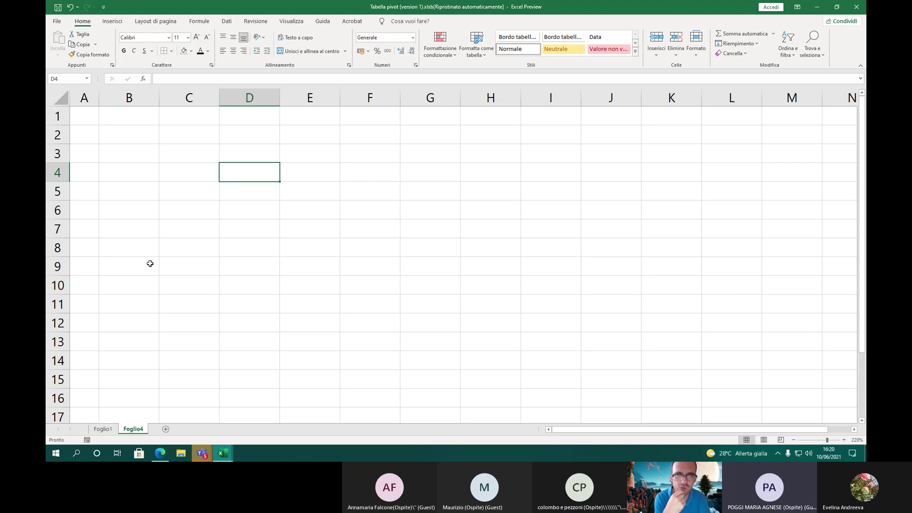
pyautogui.moveTo(89, 119); pyautogui.dragTo(134, 135)
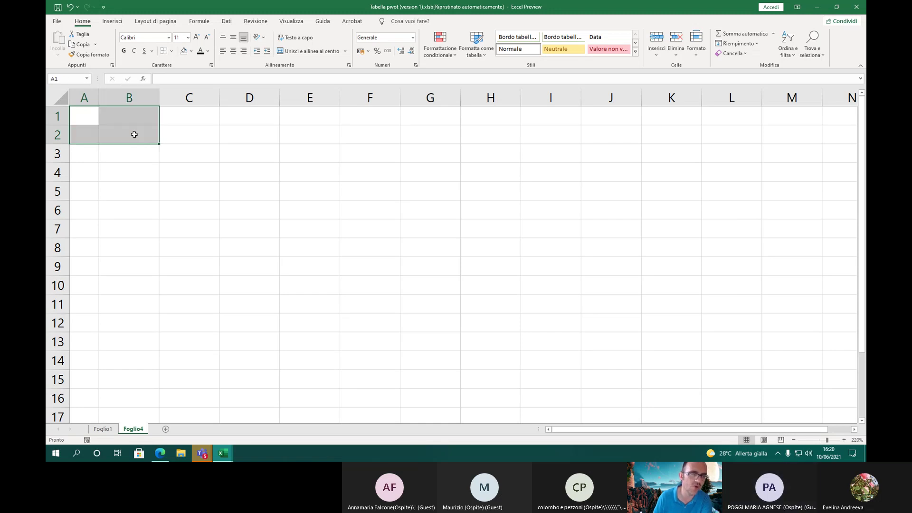
pyautogui.click(82, 127)
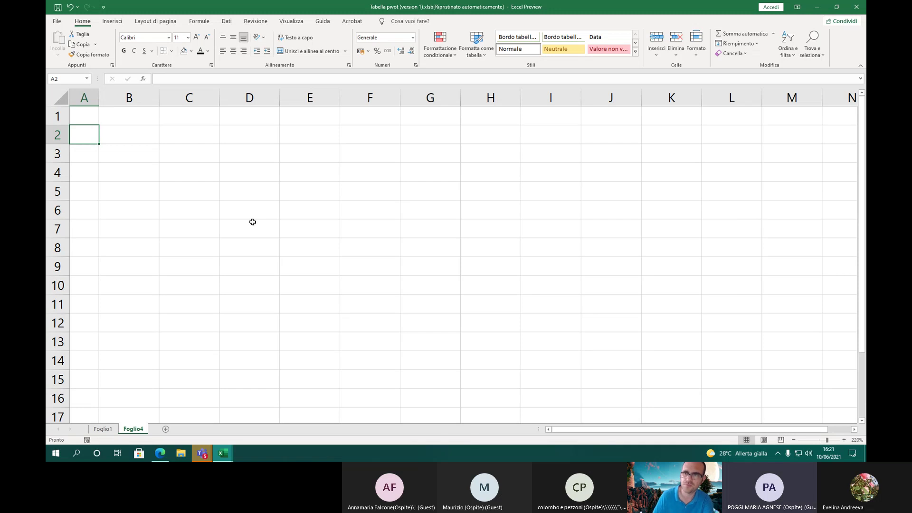
pyautogui.click(698, 55)
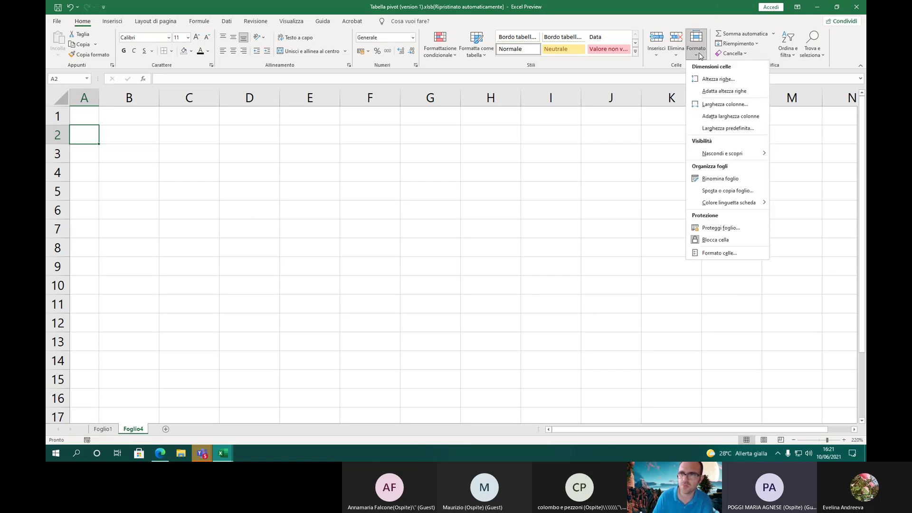
pyautogui.click(699, 56)
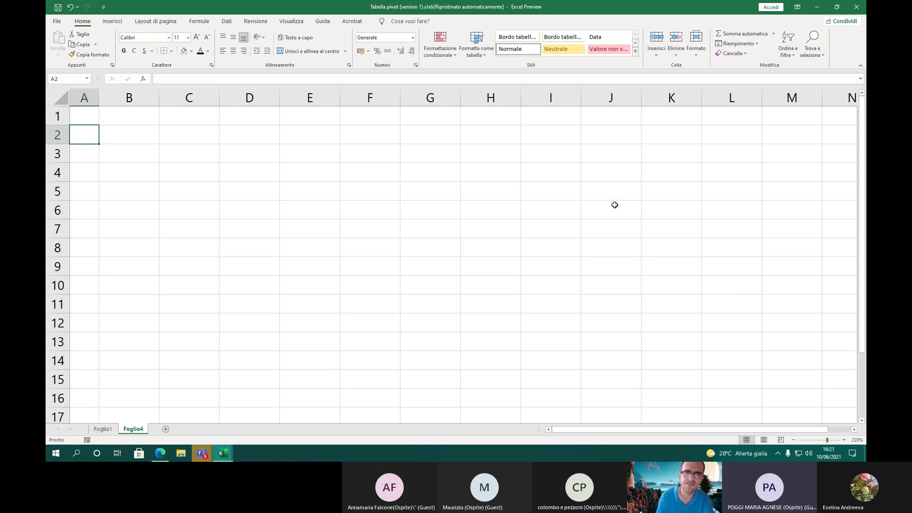
# Insert a comment on cell A2 with the text "Cella da riempire."
pyautogui.click(122, 21)
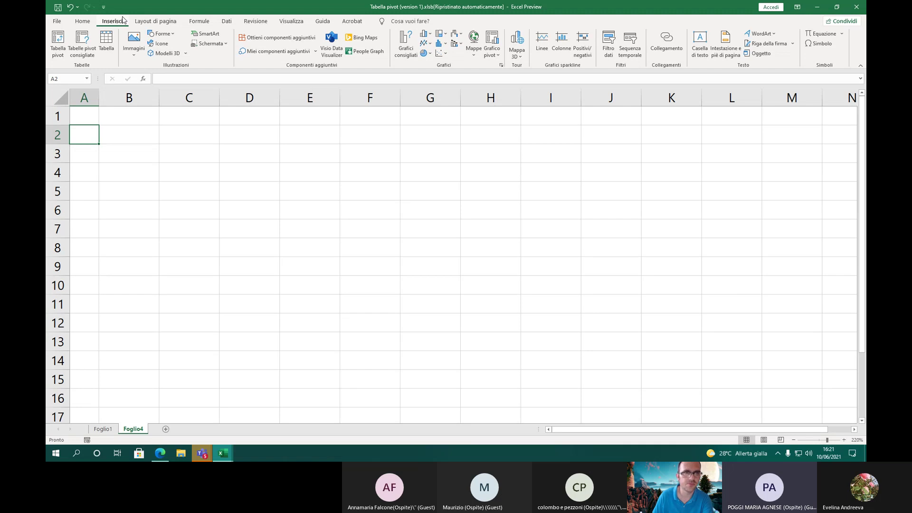
pyautogui.rightClick(89, 139)
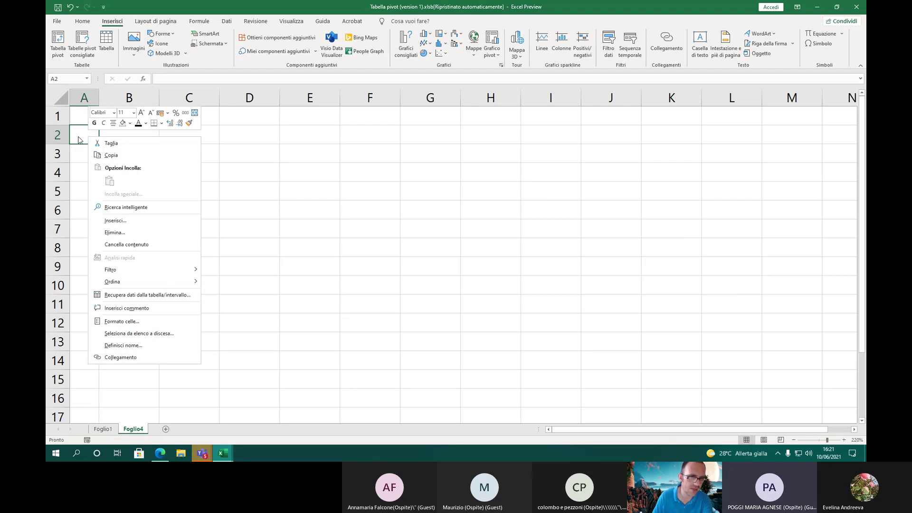
pyautogui.click(81, 138)
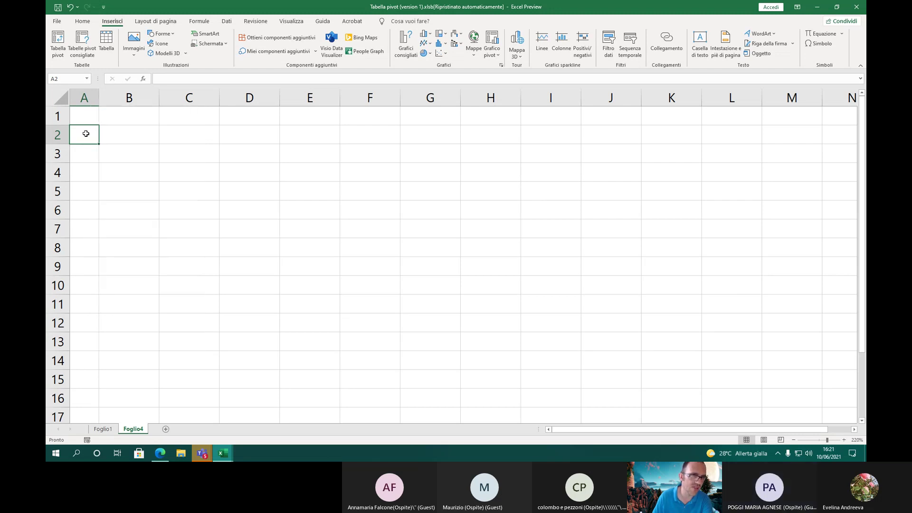
pyautogui.rightClick(90, 134)
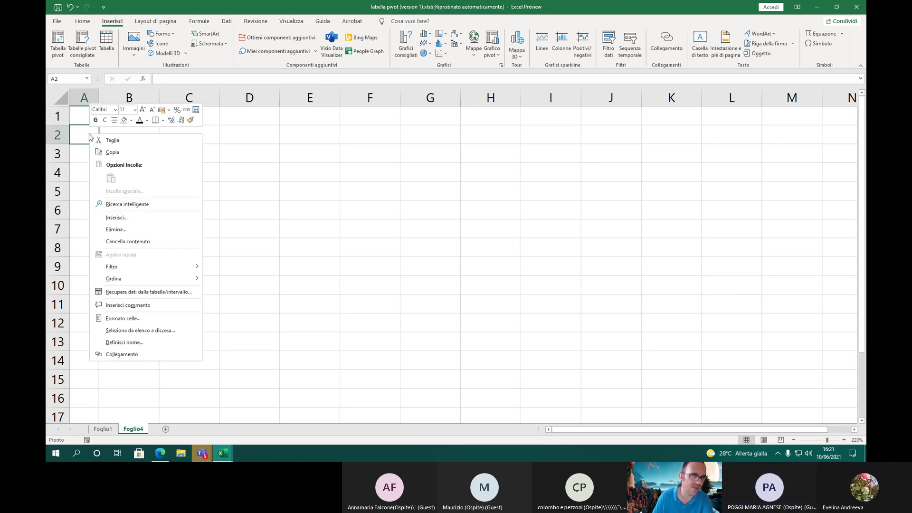
pyautogui.click(128, 305)
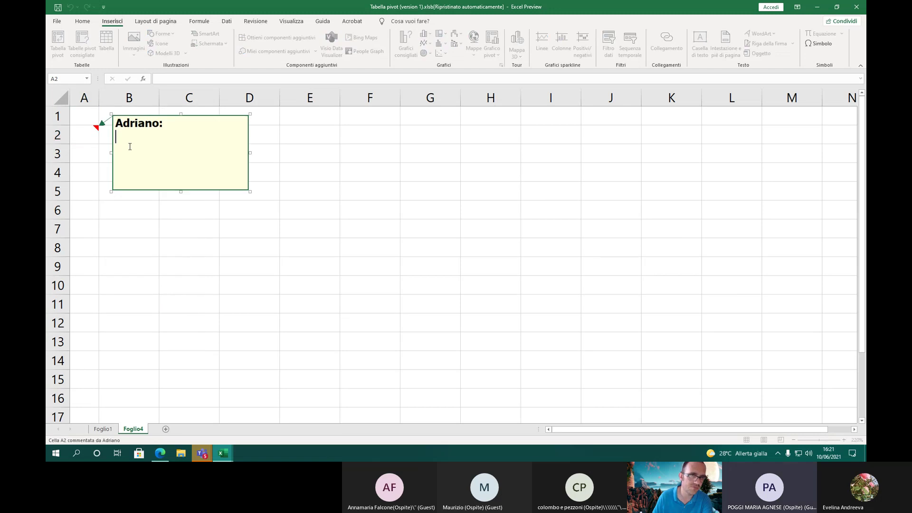
pyautogui.write('Cella')
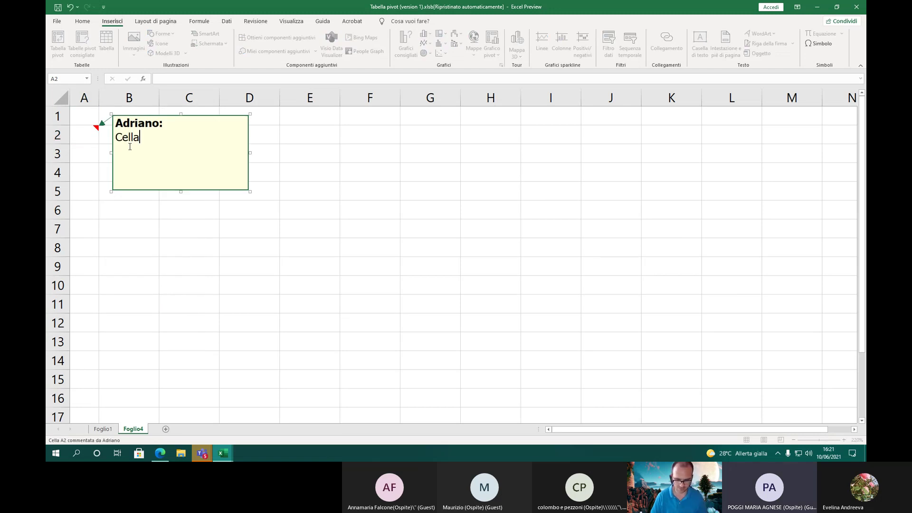
pyautogui.write(' da riempire')
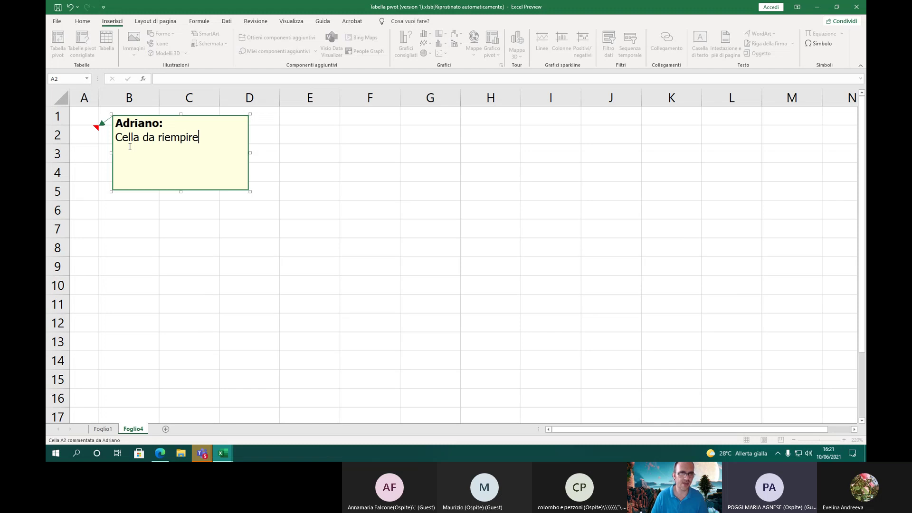
pyautogui.write('.')
pyautogui.click(88, 148)
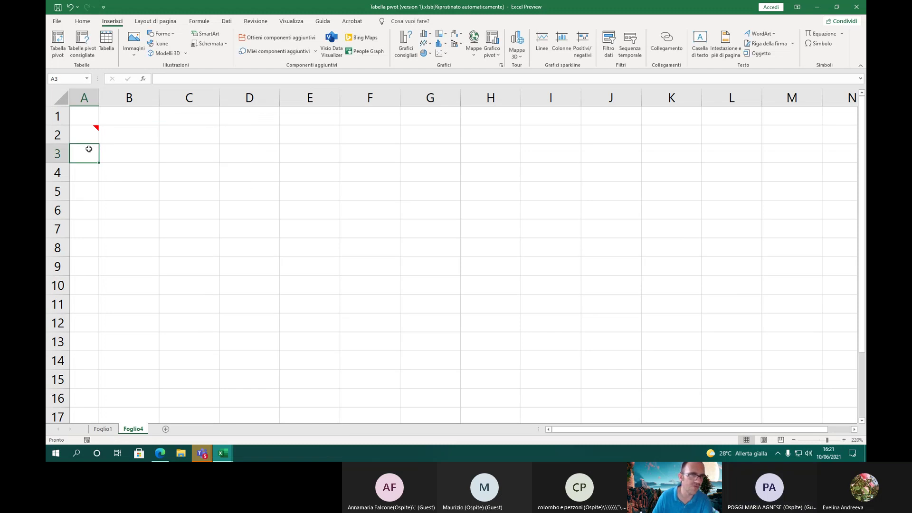
# Display the comment attached to cell A2, and return to an empty cell
pyautogui.click(94, 135)
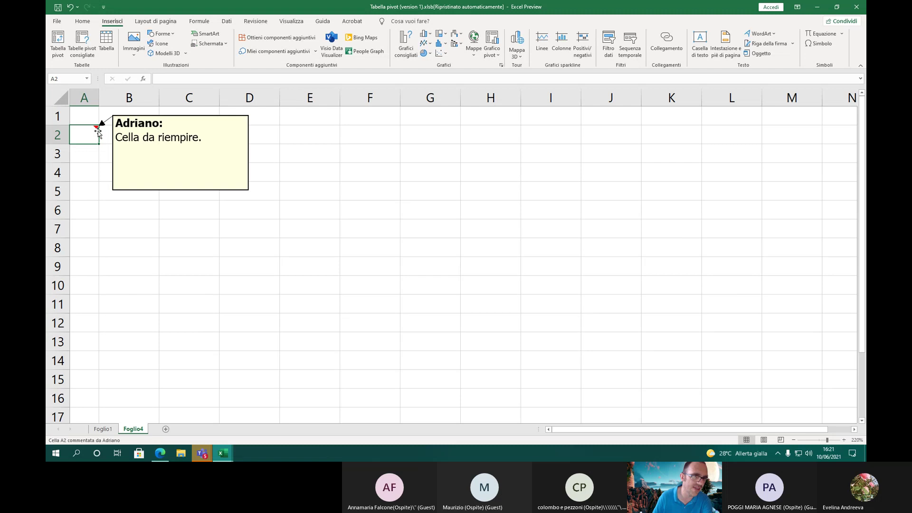
pyautogui.click(144, 143)
pyautogui.click(230, 170)
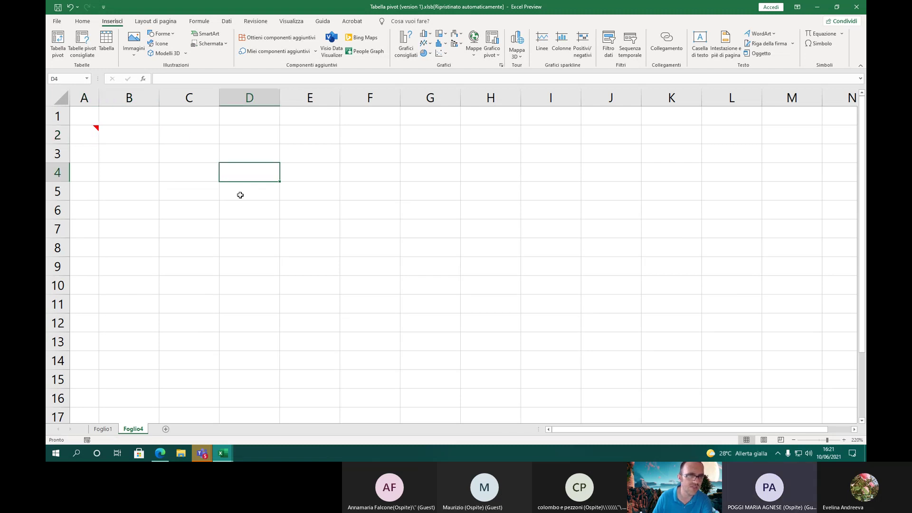
# Delete the comment attached to cell A2 on Foglio4 and reselect the cell
pyautogui.moveTo(90, 139)
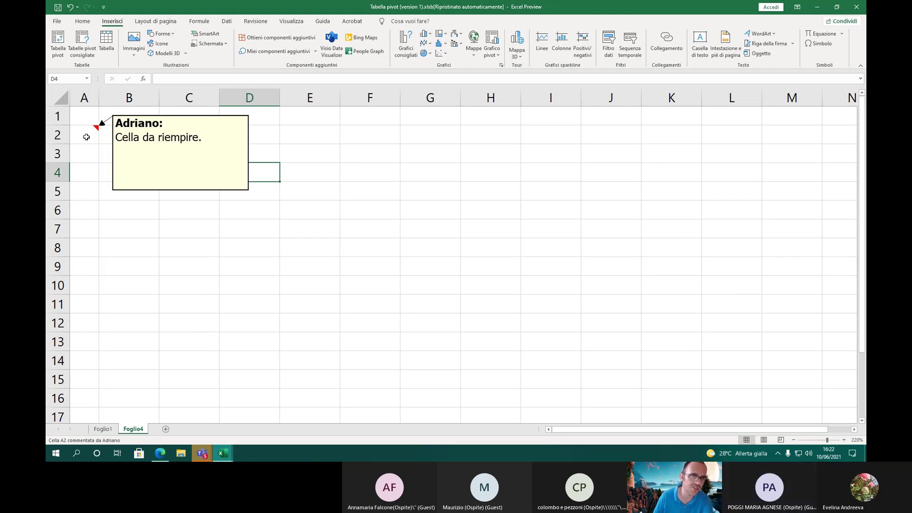
pyautogui.click(95, 129)
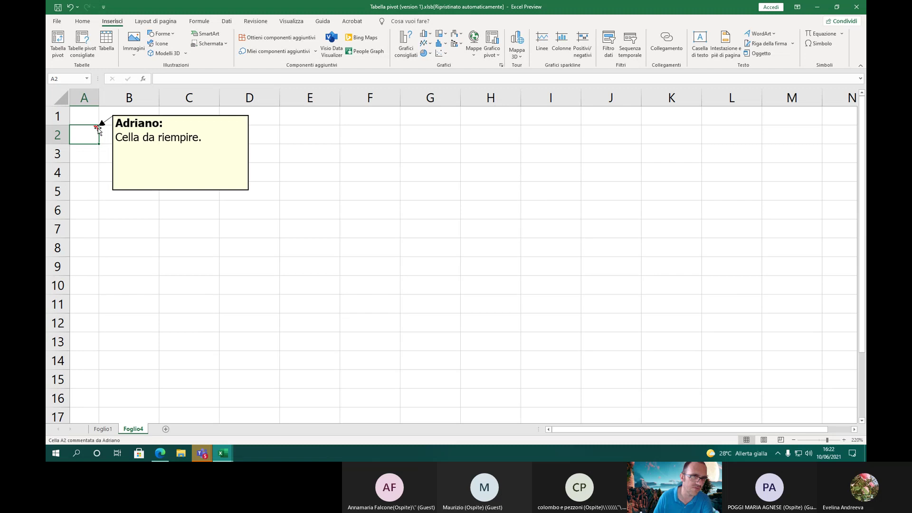
pyautogui.rightClick(97, 129)
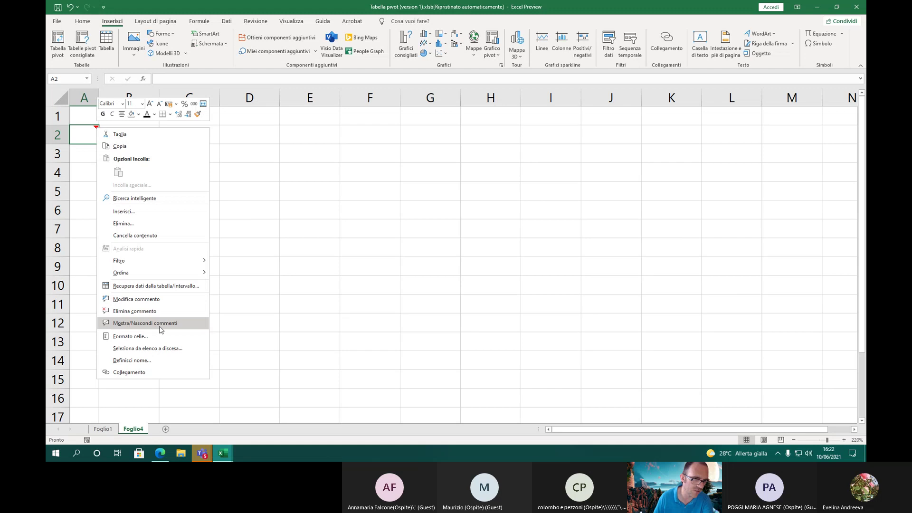
pyautogui.click(128, 312)
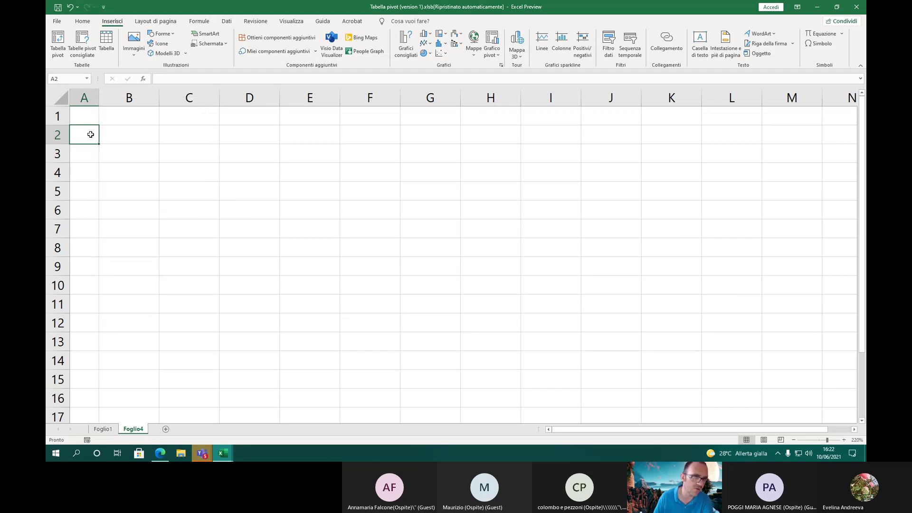
pyautogui.click(123, 137)
pyautogui.click(89, 135)
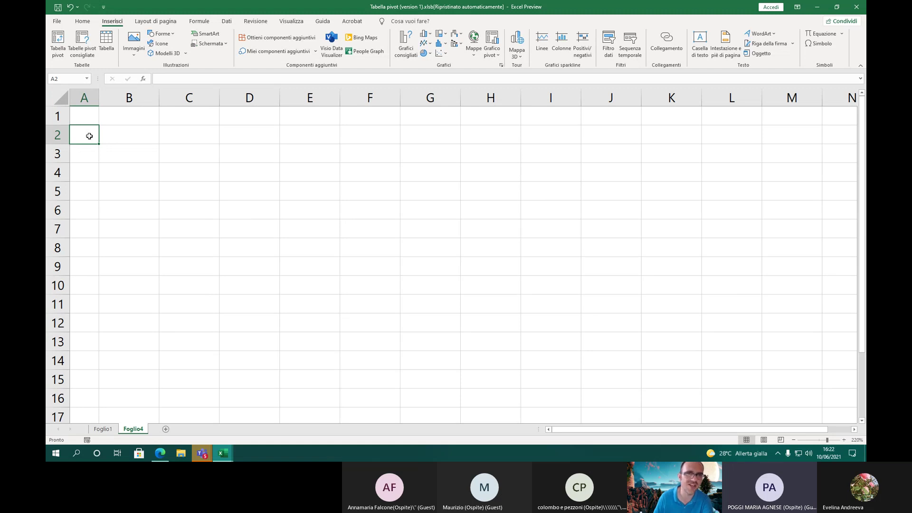
pyautogui.rightClick(90, 137)
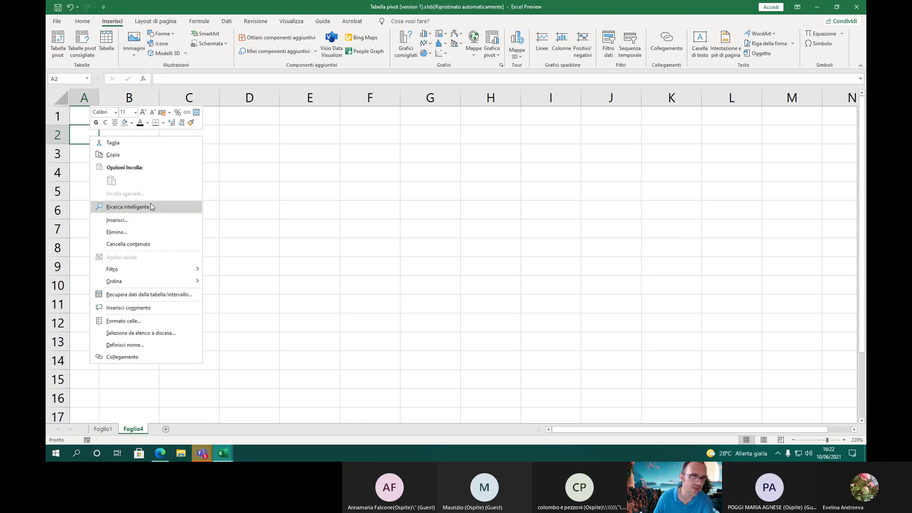
pyautogui.click(116, 208)
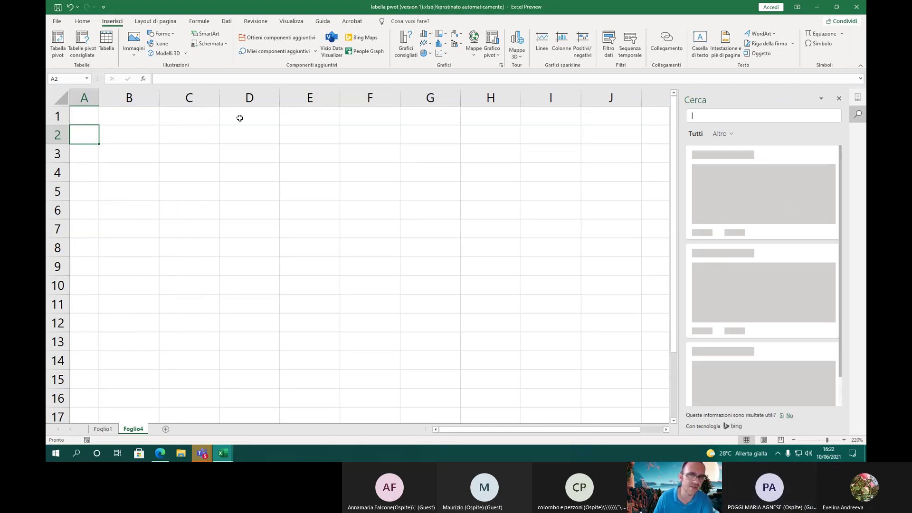
pyautogui.click(838, 99)
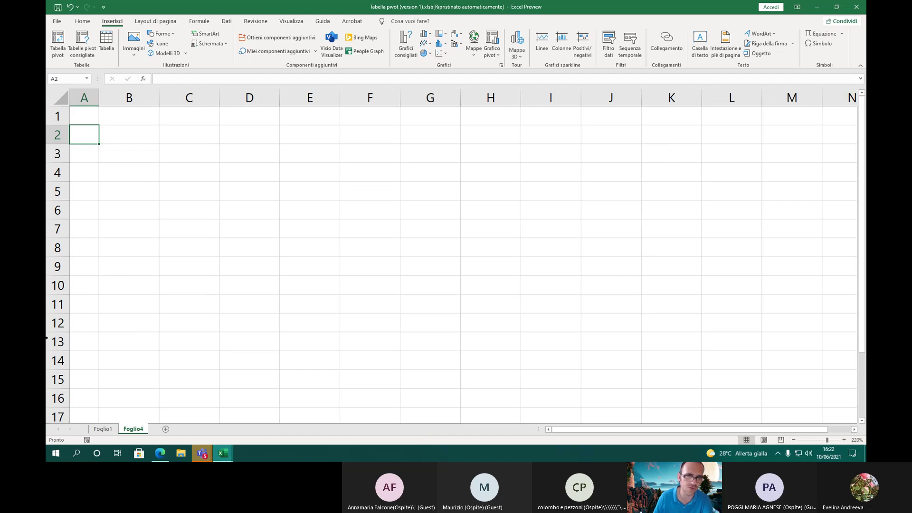
# Look up the header "Data" in cell A1 of Foglio1 with Ricerca intelligente, and browse the web and media results
pyautogui.click(102, 429)
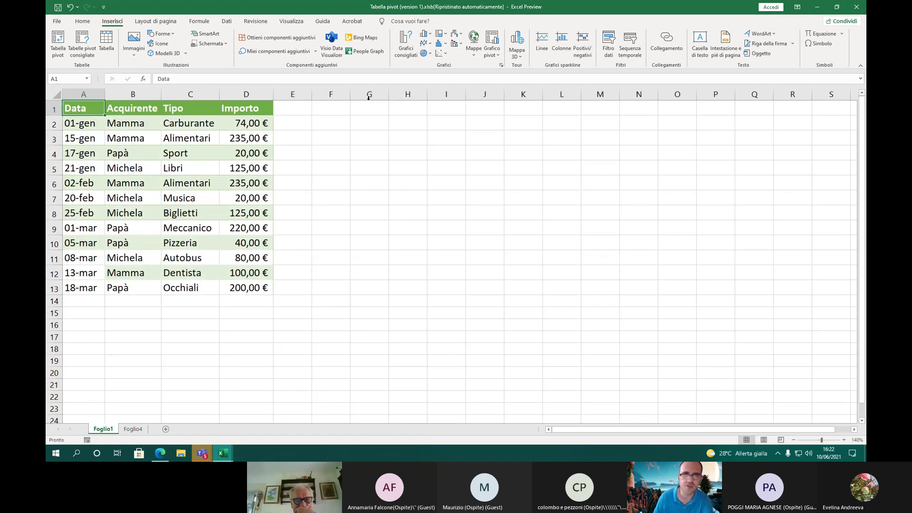
pyautogui.rightClick(84, 109)
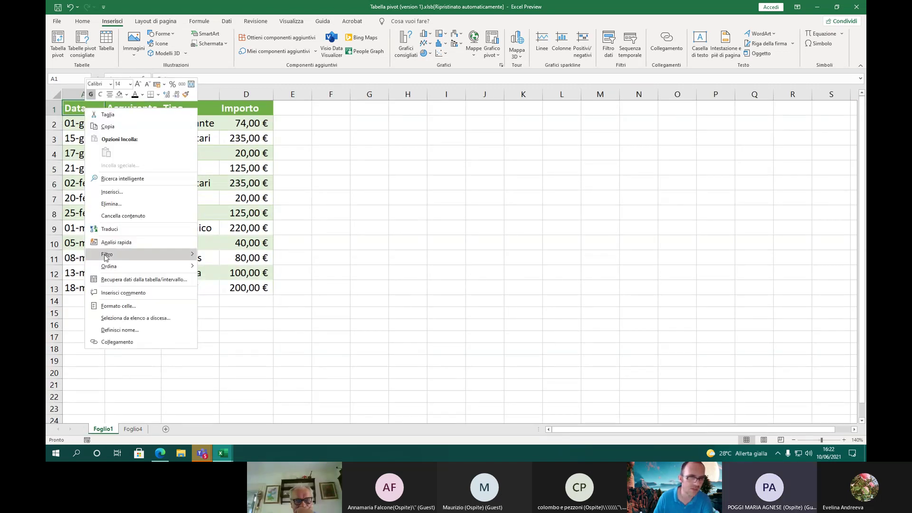
pyautogui.click(123, 180)
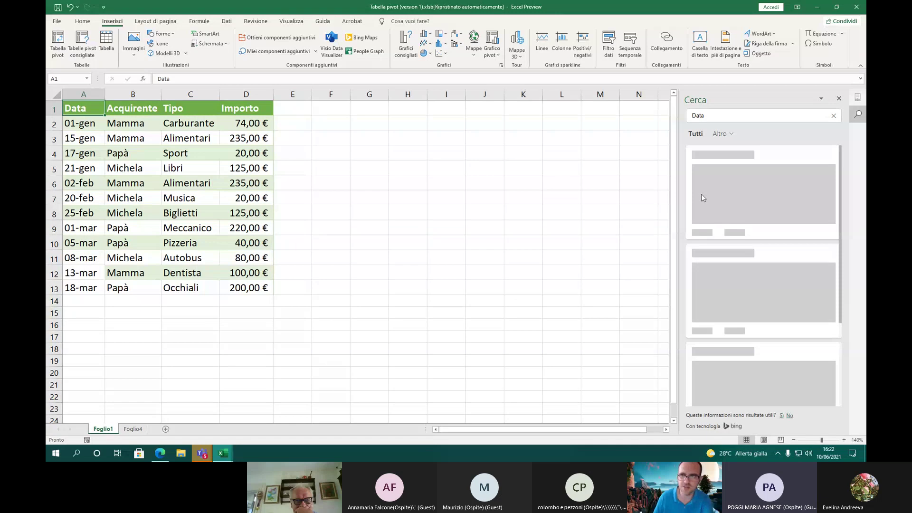
pyautogui.click(716, 118)
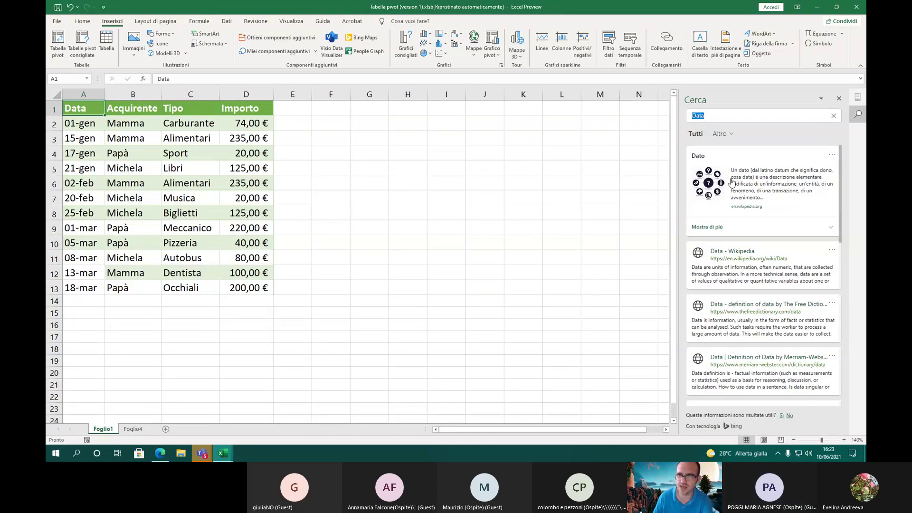
pyautogui.scroll(-3, 792, 303)
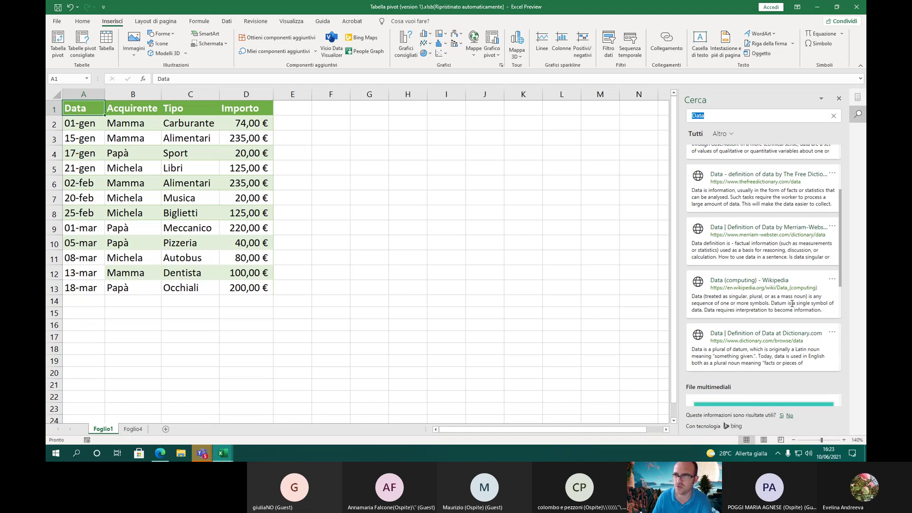
pyautogui.click(822, 100)
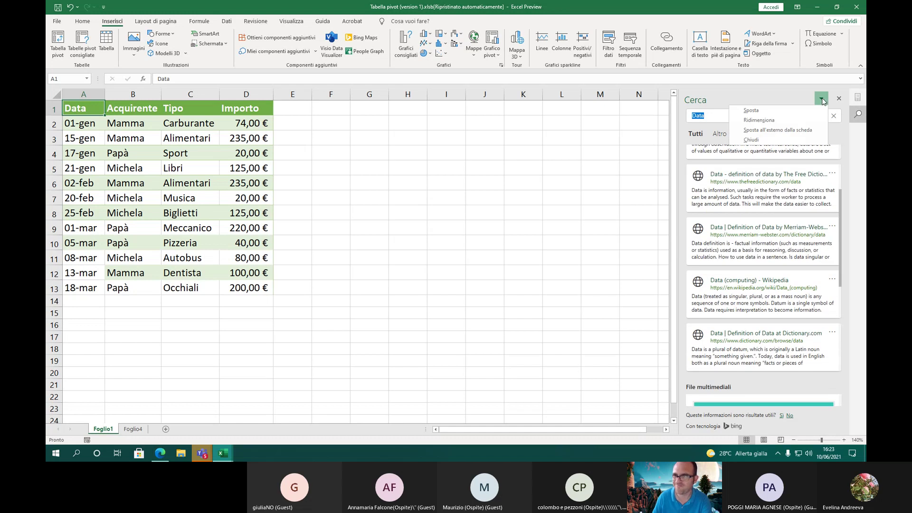
pyautogui.click(823, 101)
pyautogui.scroll(-5, 777, 298)
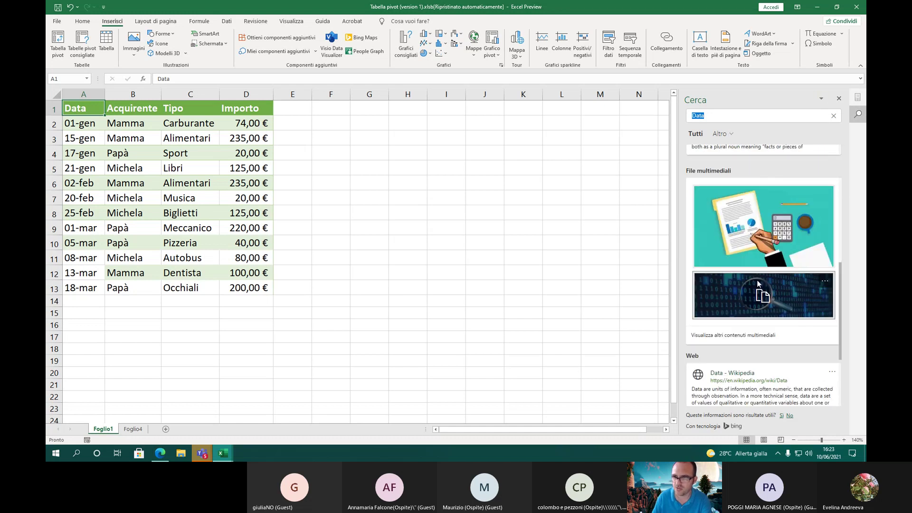
pyautogui.scroll(6, 766, 320)
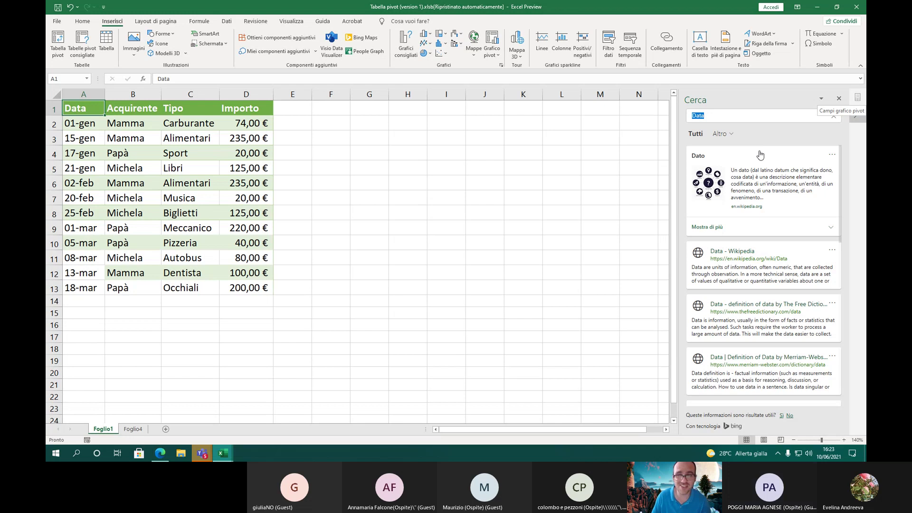
# Search for "Mamma", the text of cell B2, in the smart lookup, and close the lookup
pyautogui.click(127, 124)
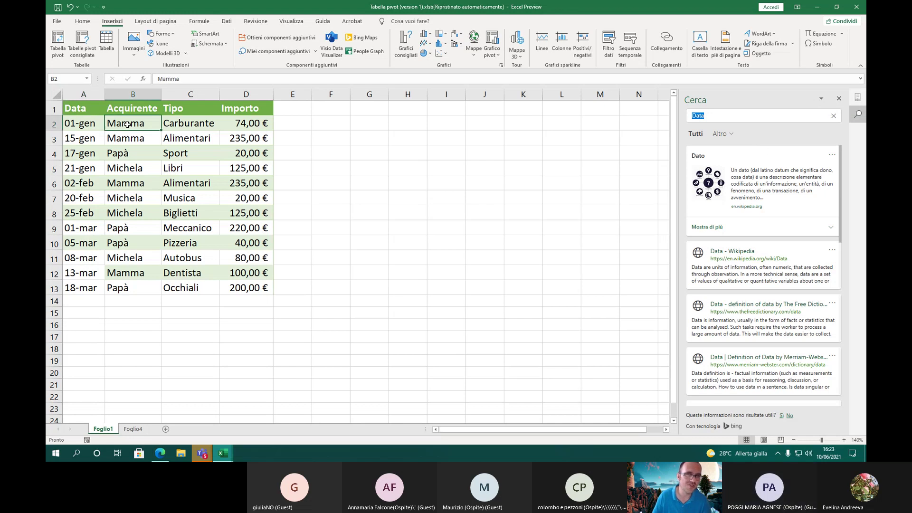
pyautogui.click(720, 117)
pyautogui.hotkey('ctrl', 'a')
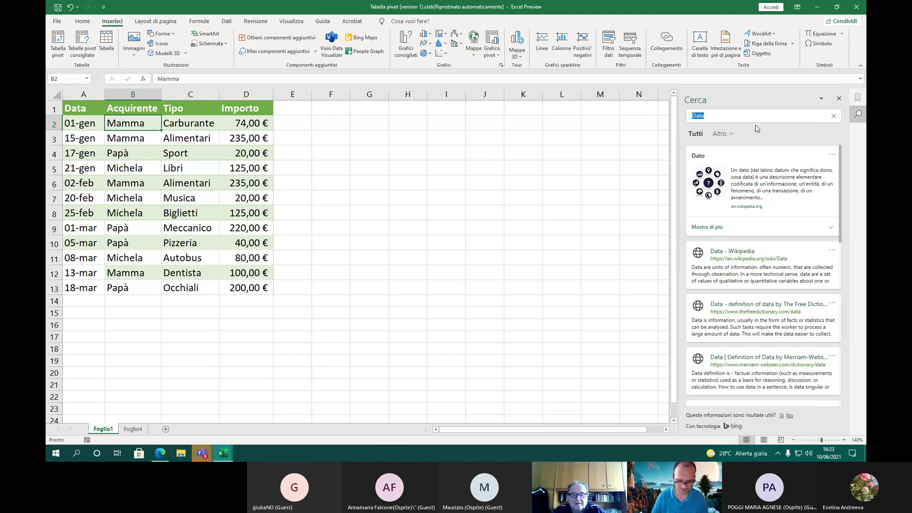
pyautogui.write('Mamma')
pyautogui.press('Return')
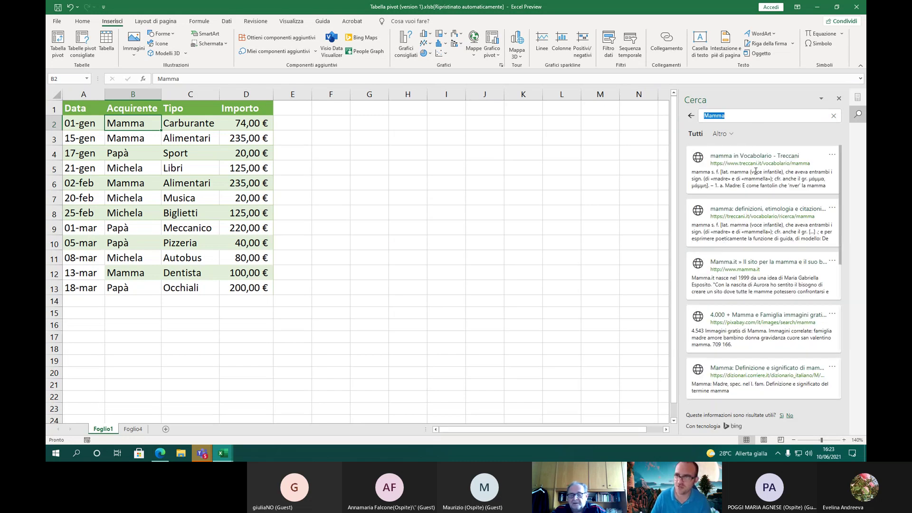
pyautogui.click(839, 100)
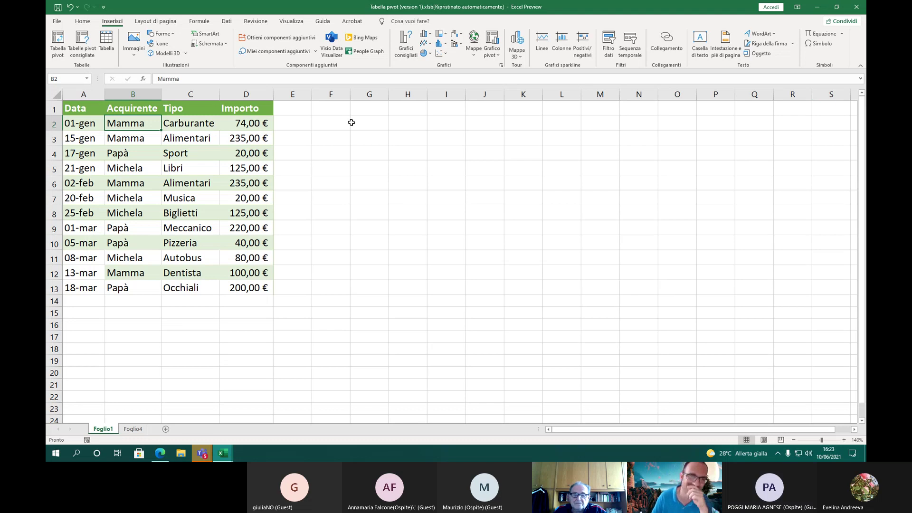
# Find the first cell containing "Alimentari" on Foglio1 with Trova
pyautogui.click(83, 21)
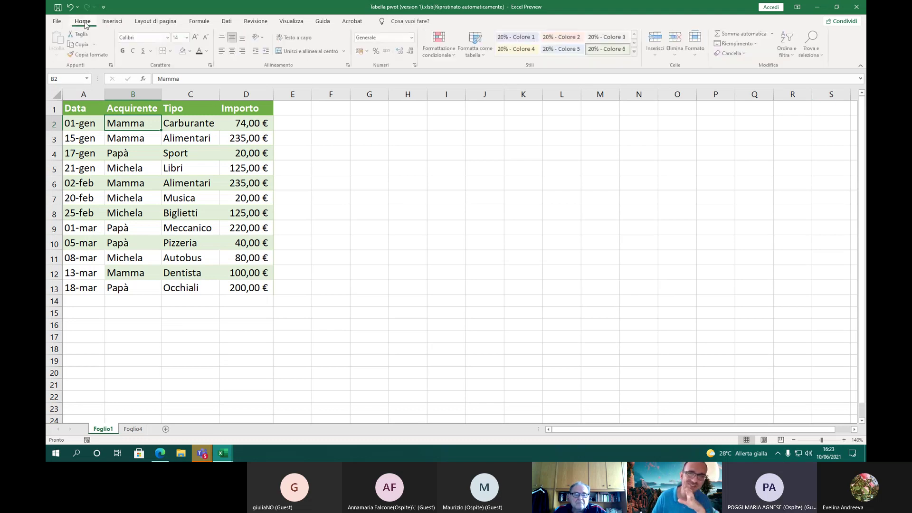
pyautogui.click(813, 51)
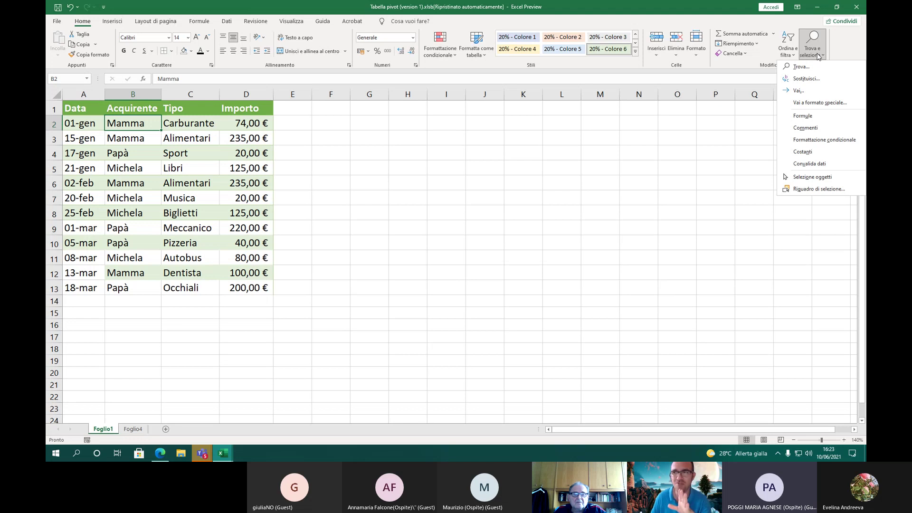
pyautogui.click(803, 66)
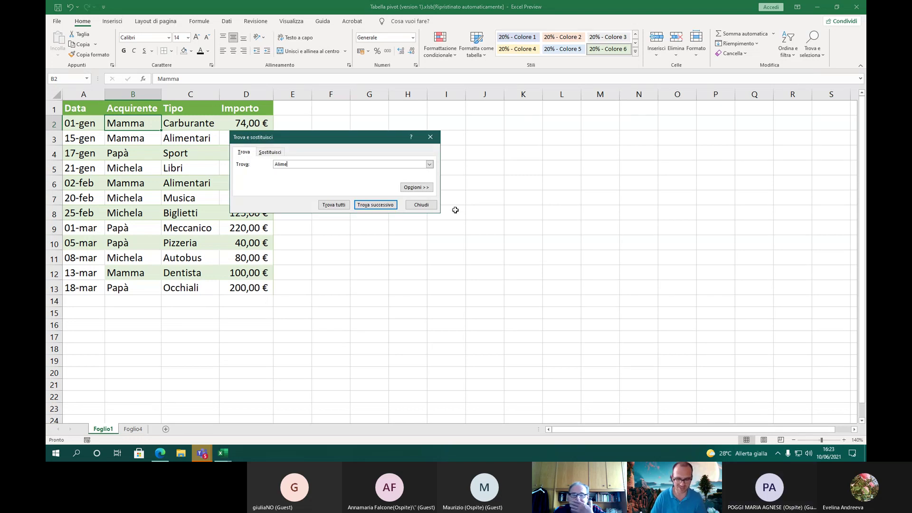
pyautogui.press('Return')
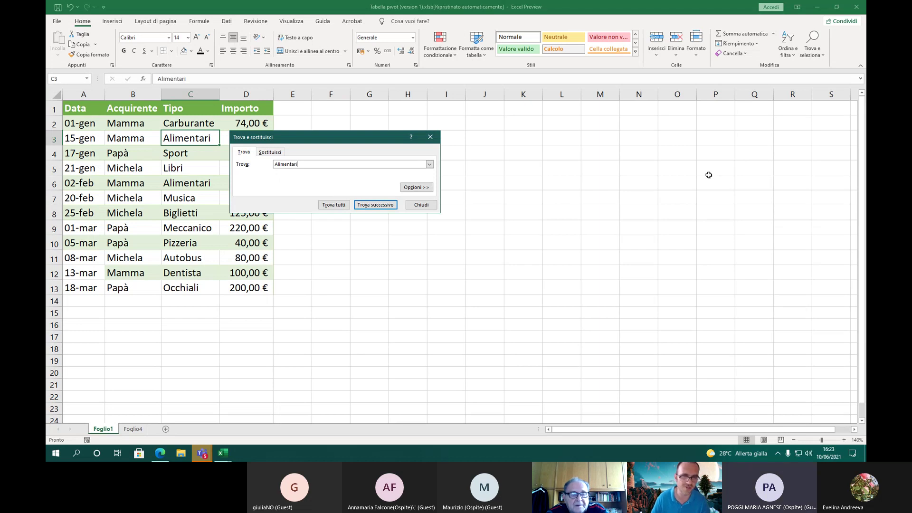
# Replace every occurrence of "Alimentari" with "Mangiare" on Foglio1, and close the find and replace dialog
pyautogui.click(278, 152)
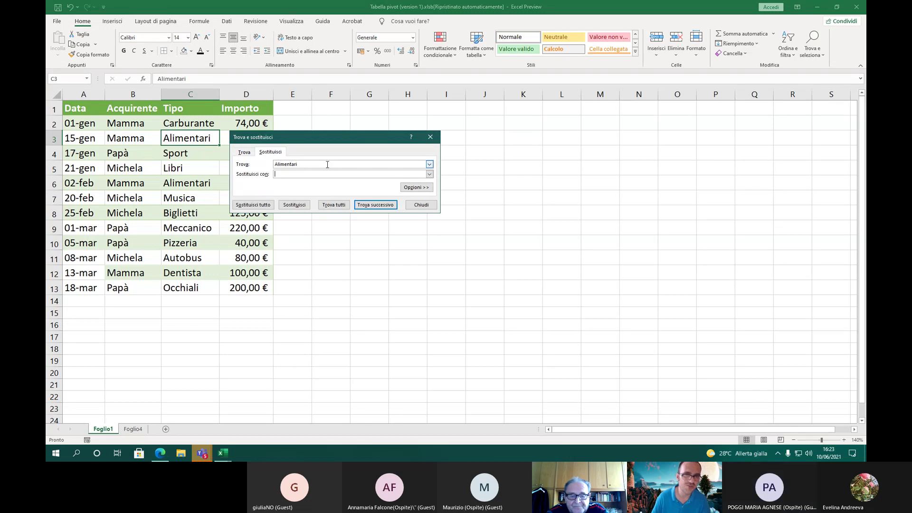
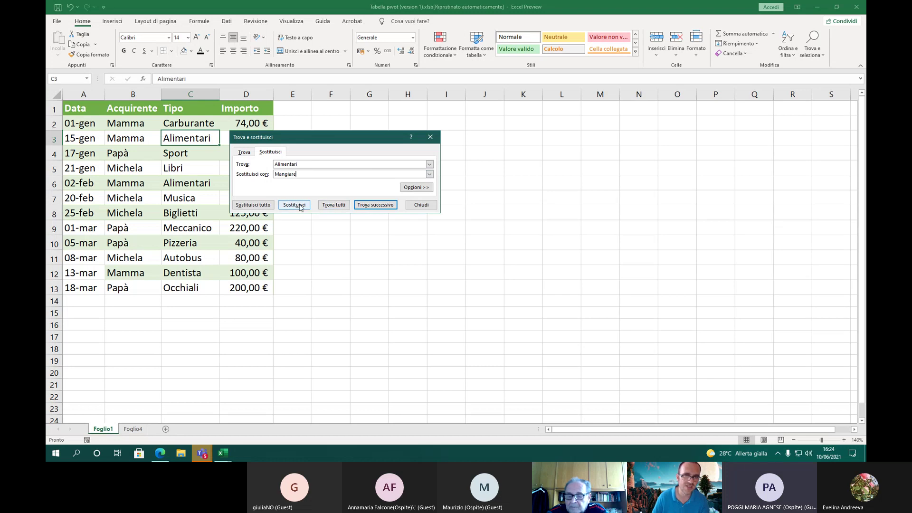
pyautogui.click(265, 206)
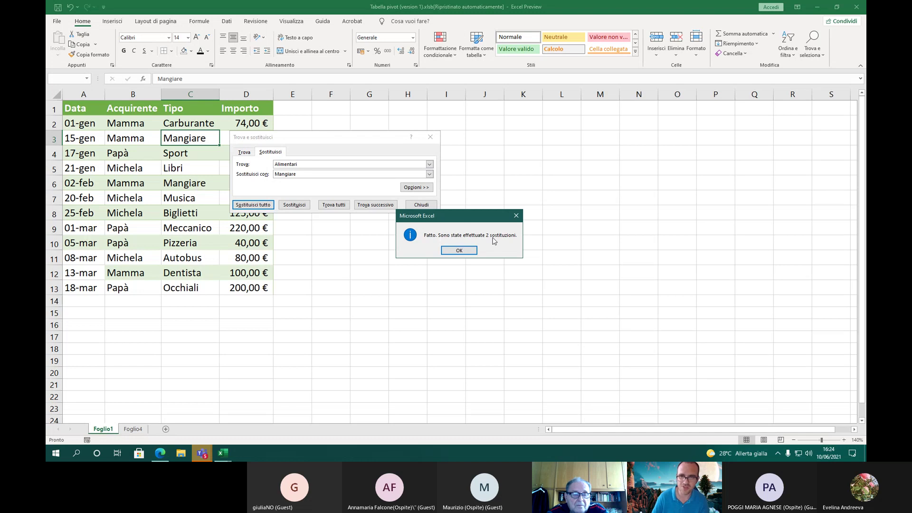
pyautogui.click(470, 250)
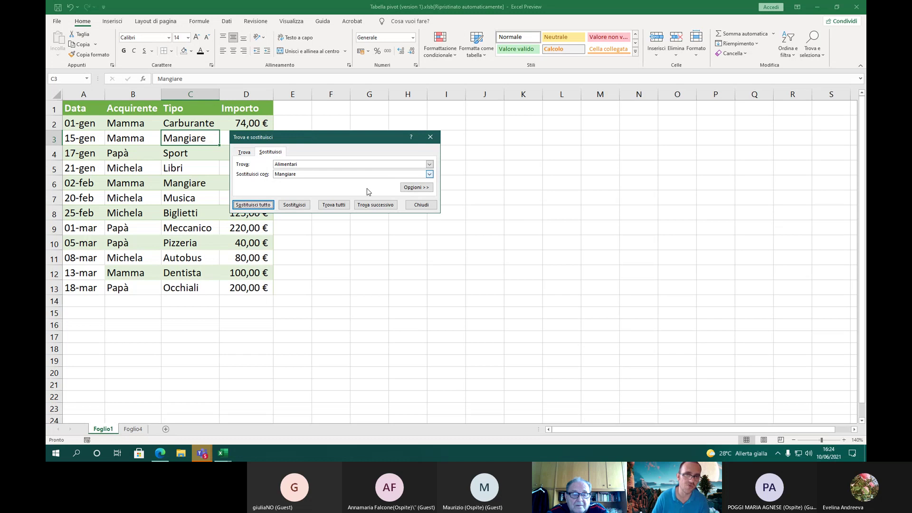
pyautogui.click(422, 204)
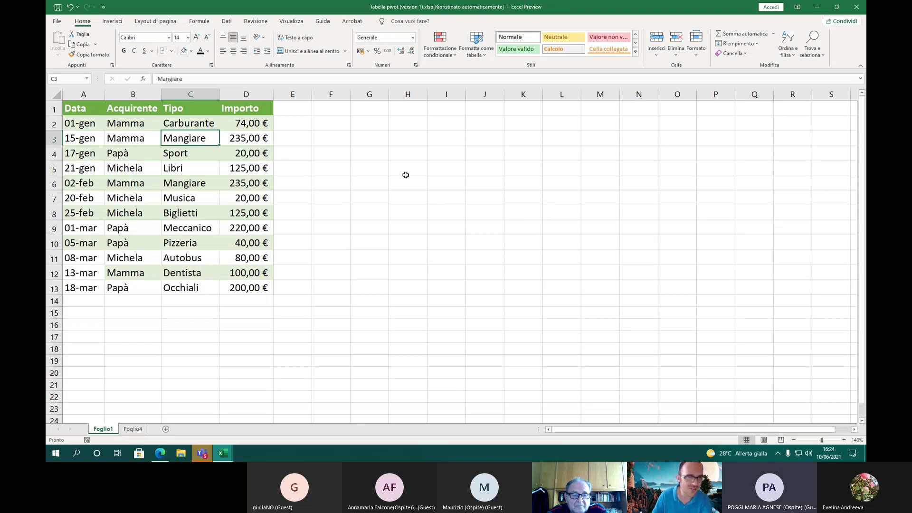
# Look up the date "01-gen" in cell A2 with Ricerca intelligente, and select the search term
pyautogui.click(87, 122)
pyautogui.rightClick(87, 124)
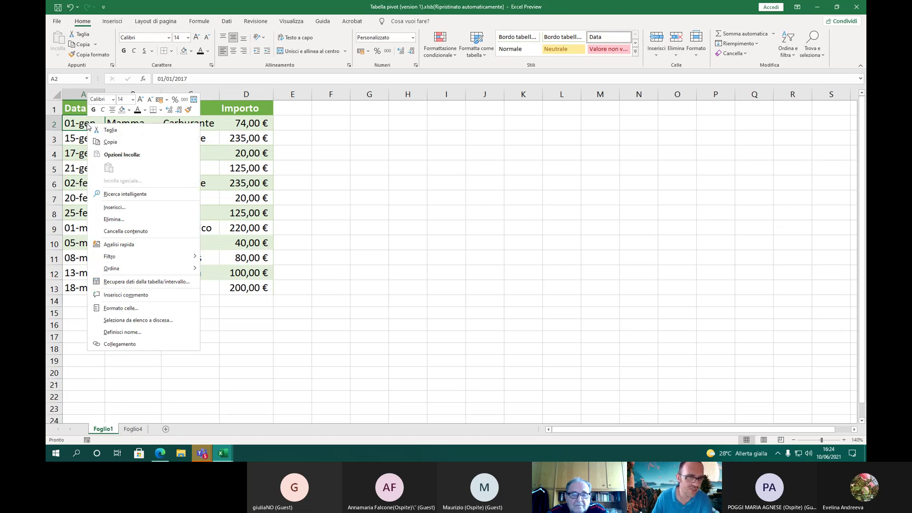
pyautogui.click(116, 195)
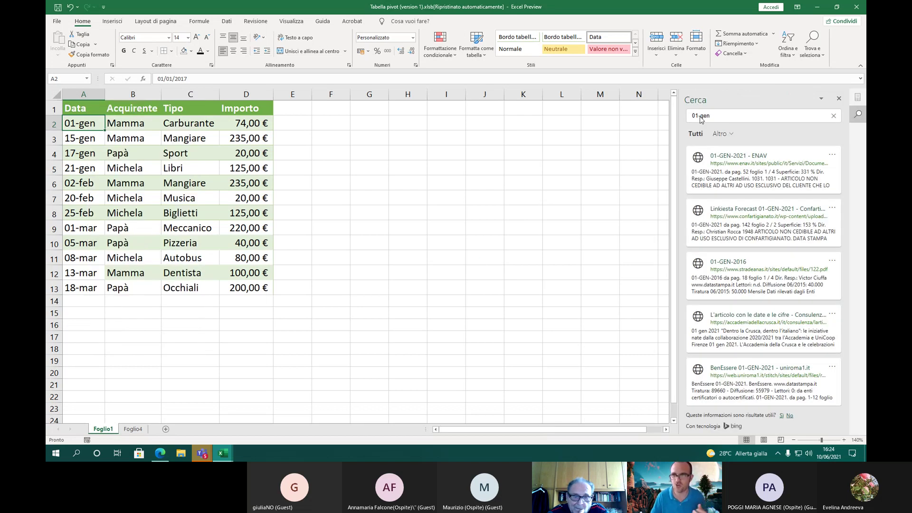
pyautogui.doubleClick(700, 119)
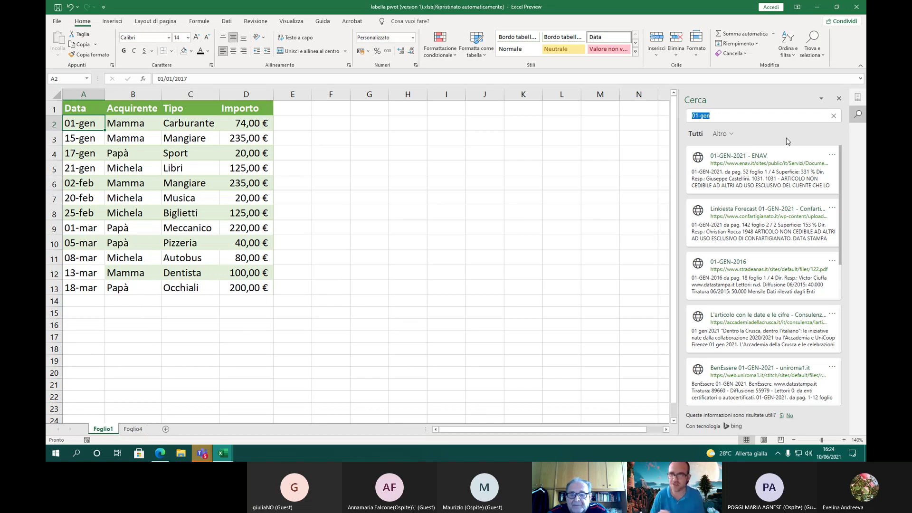
# Restrict the "01-gen" lookup results to Guida, and switch them to File multimediali
pyautogui.click(722, 135)
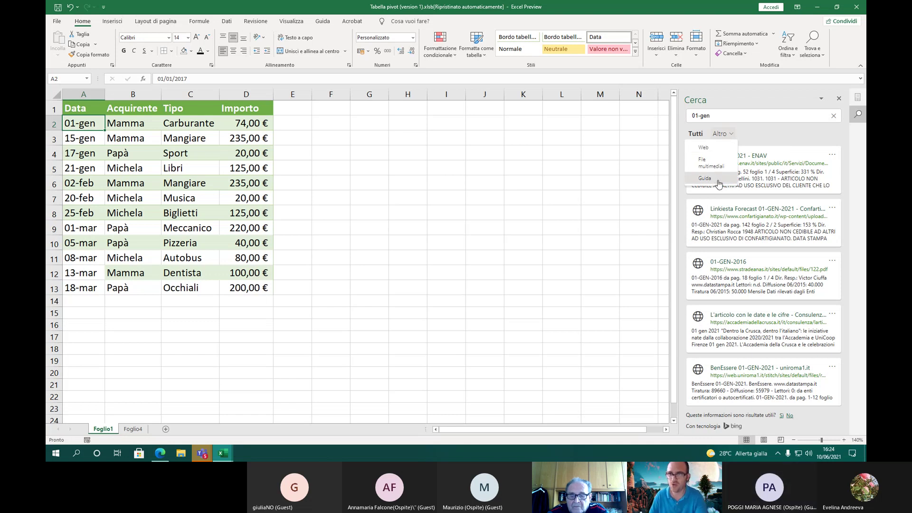
pyautogui.click(718, 184)
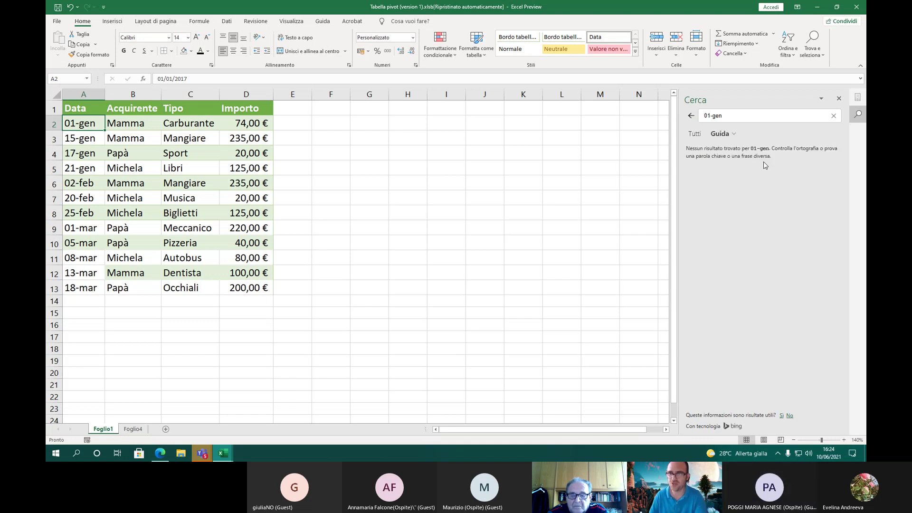
pyautogui.click(734, 138)
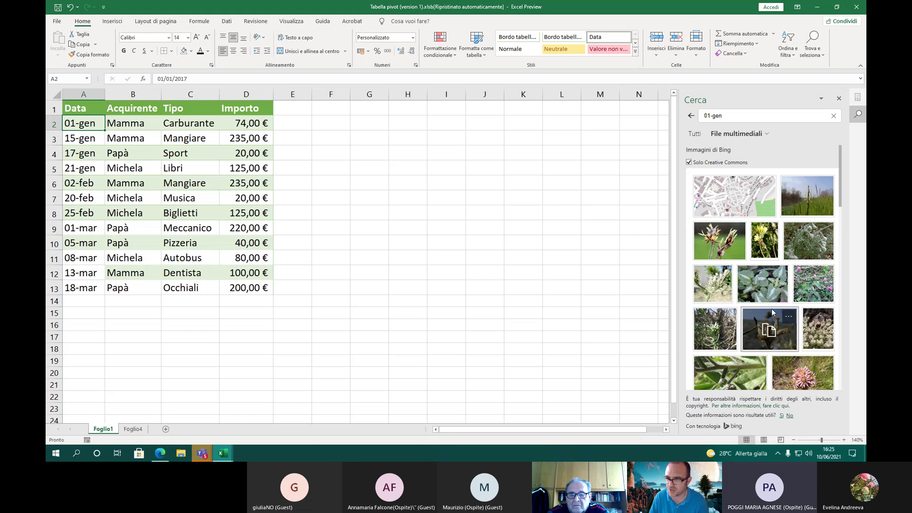
# Copy the photo of three yellow flowers from the lookup results, paste it at G6, and reposition it beside the table
pyautogui.scroll(-6, 772, 312)
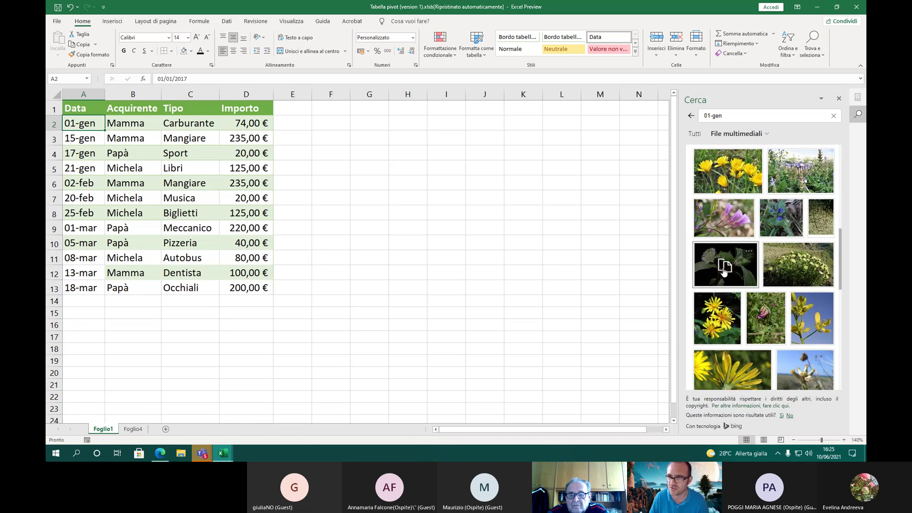
pyautogui.click(731, 301)
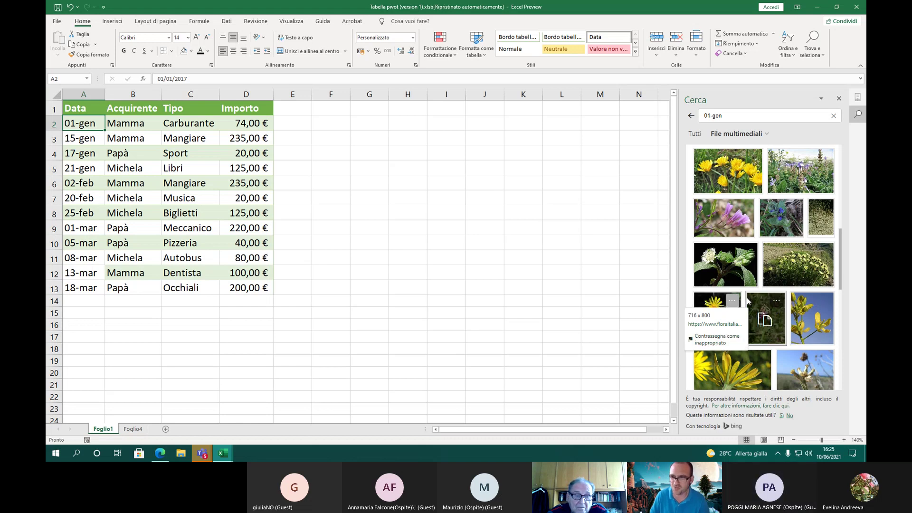
pyautogui.click(716, 308)
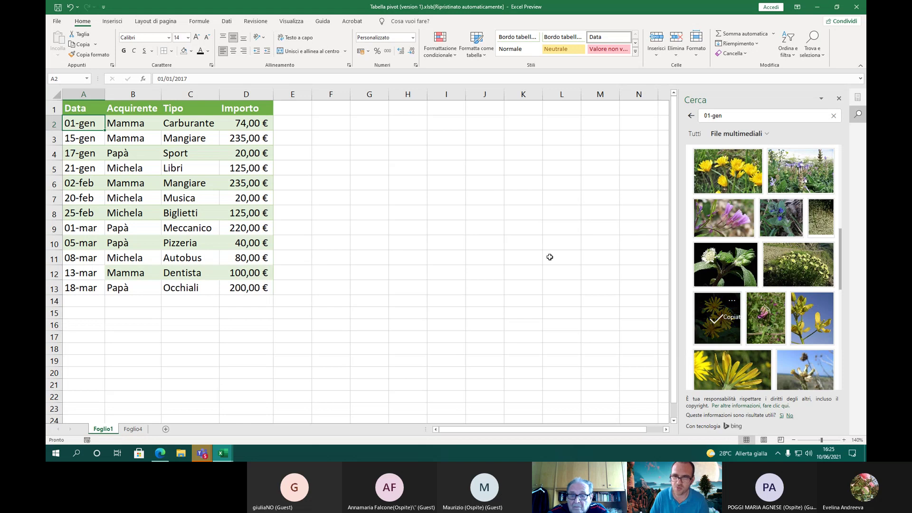
pyautogui.click(379, 185)
pyautogui.click(57, 42)
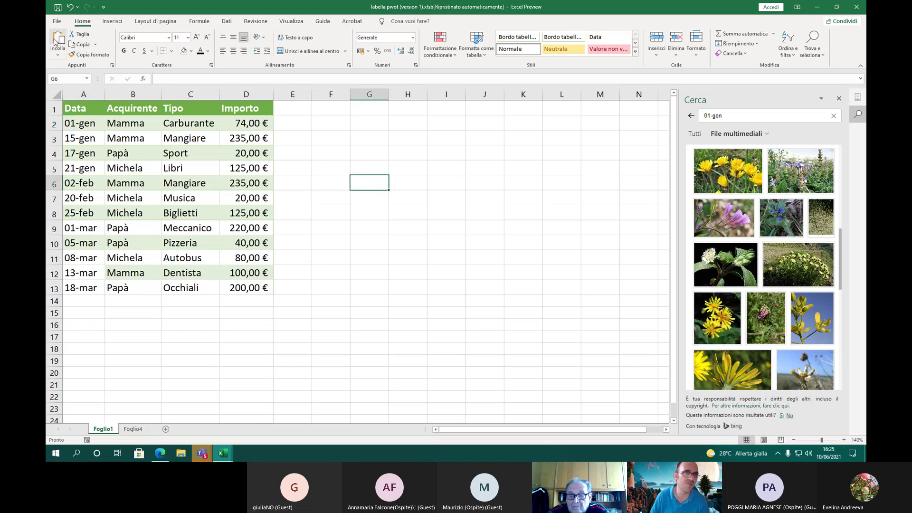
pyautogui.moveTo(530, 252); pyautogui.dragTo(490, 196)
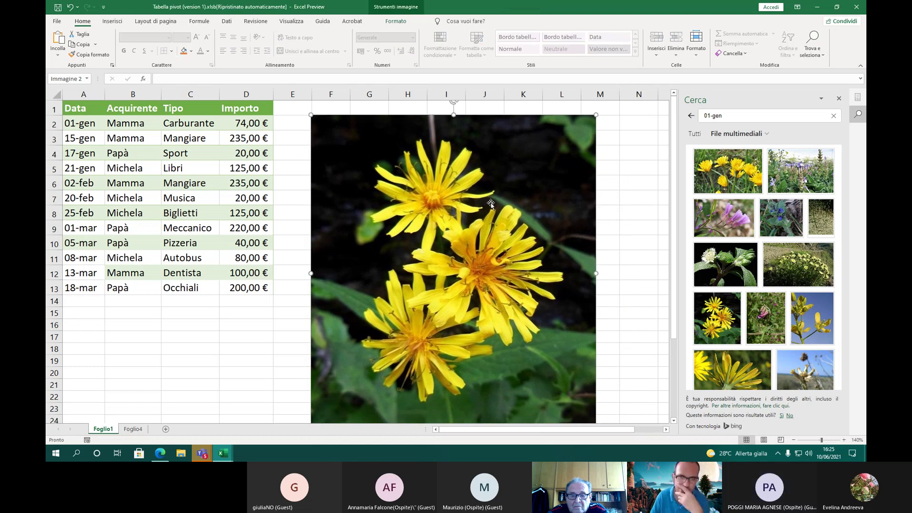
# Replace the pasted flower photo with the apple icon from the icon library
pyautogui.rightClick(492, 181)
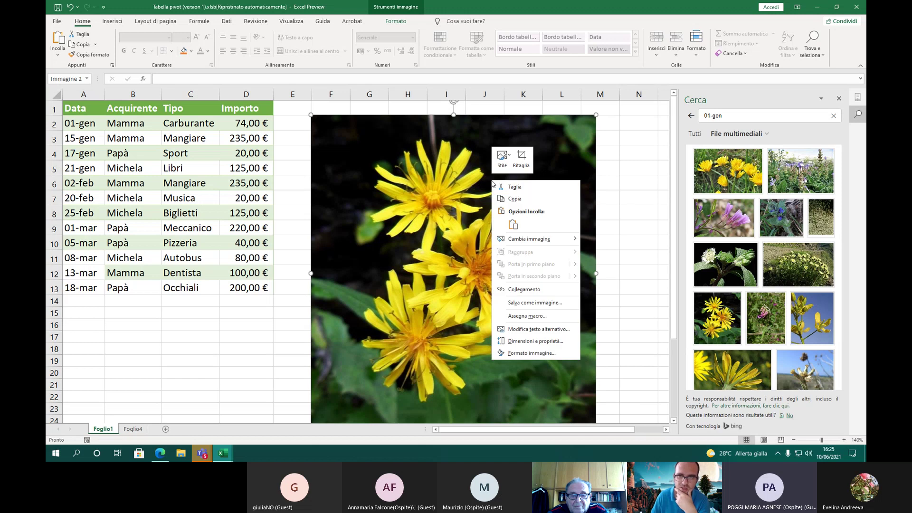
pyautogui.moveTo(513, 244)
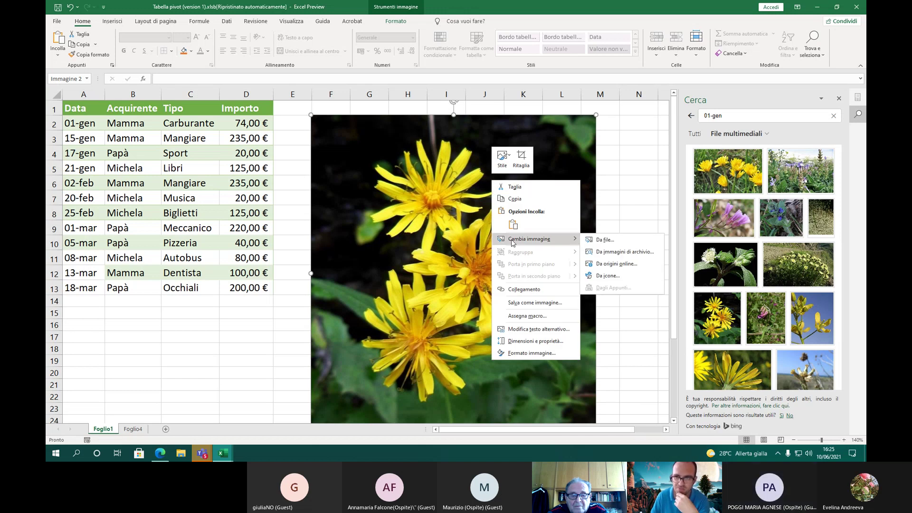
pyautogui.click(608, 275)
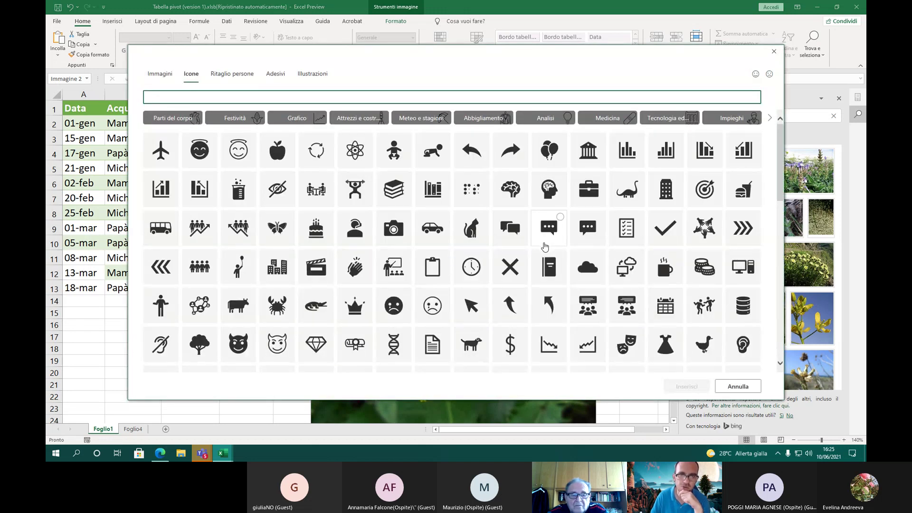
pyautogui.click(276, 150)
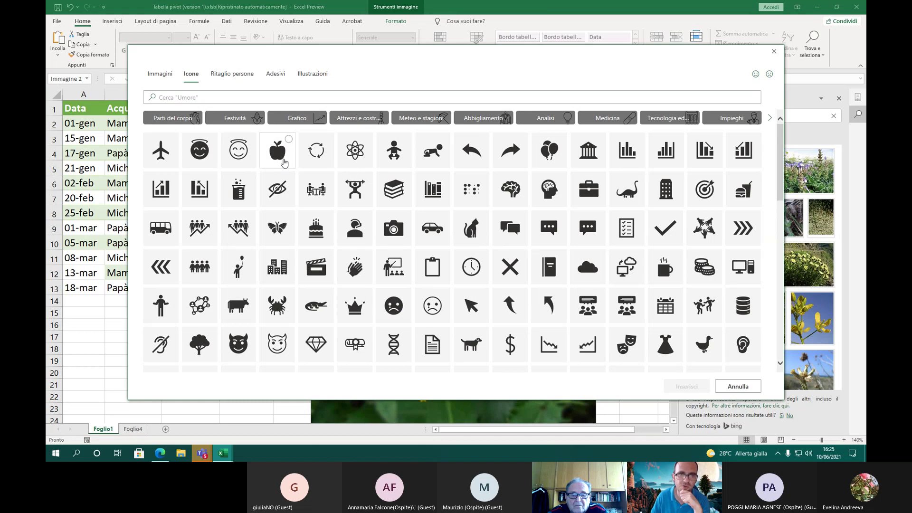
pyautogui.click(693, 385)
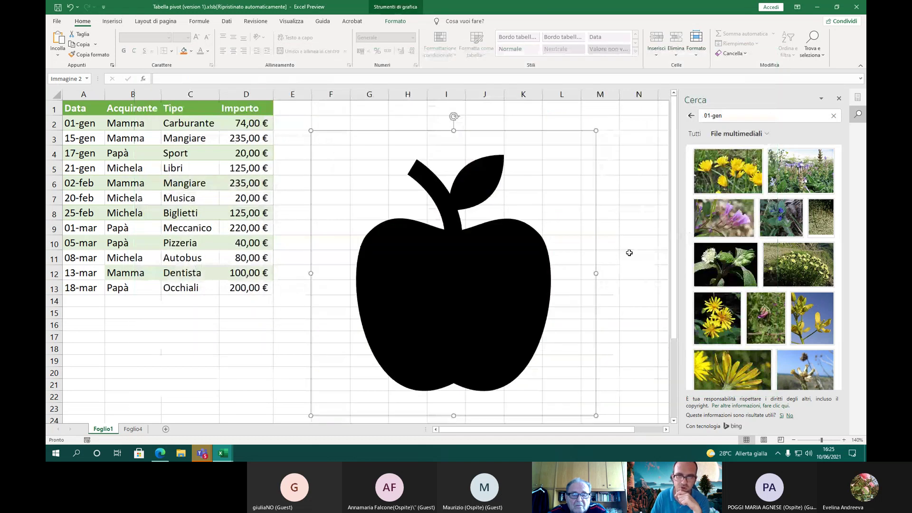
# Fill the apple icon with orange
pyautogui.click(118, 20)
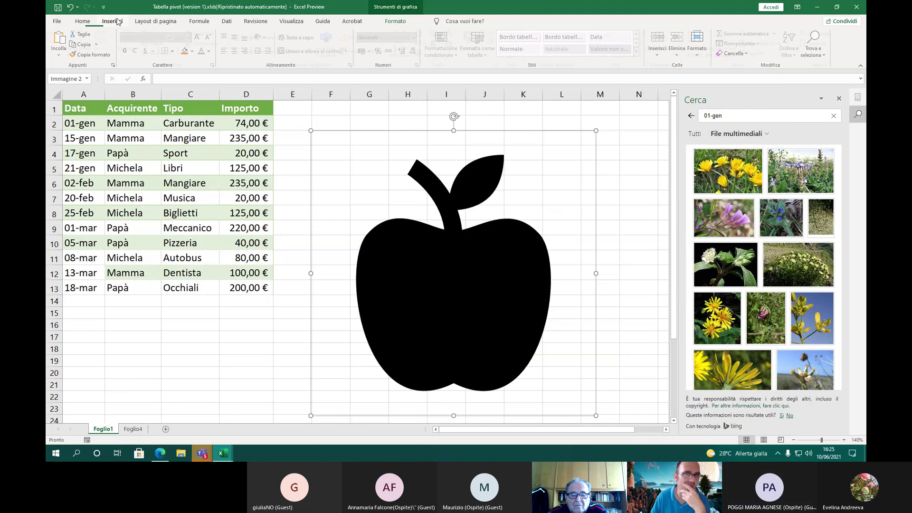
pyautogui.click(82, 21)
pyautogui.click(191, 51)
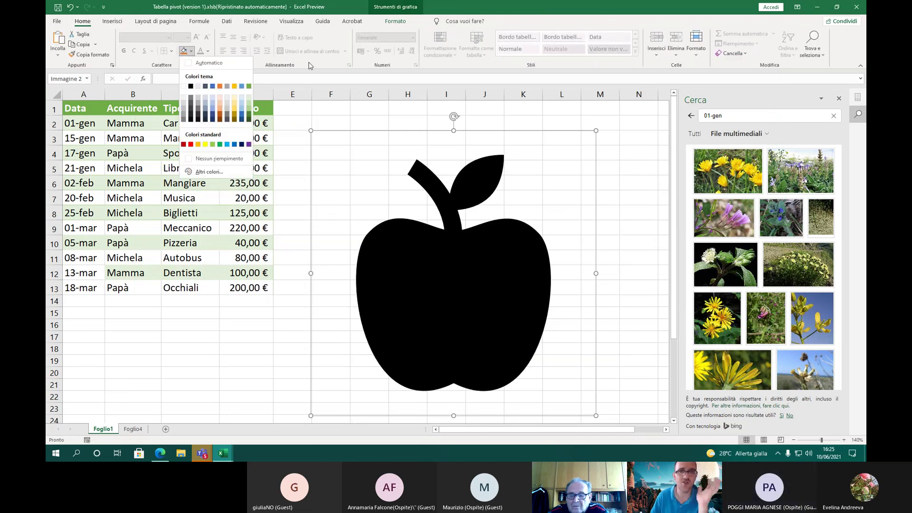
pyautogui.click(861, 31)
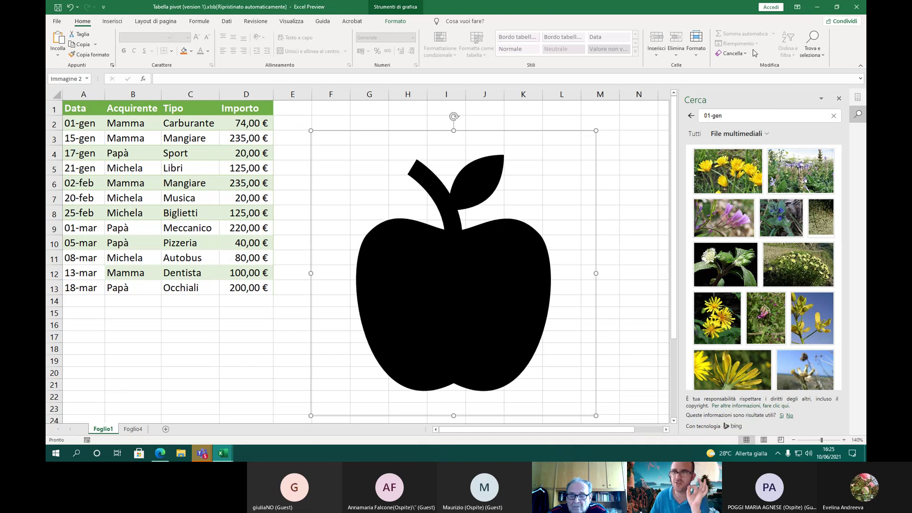
pyautogui.click(698, 53)
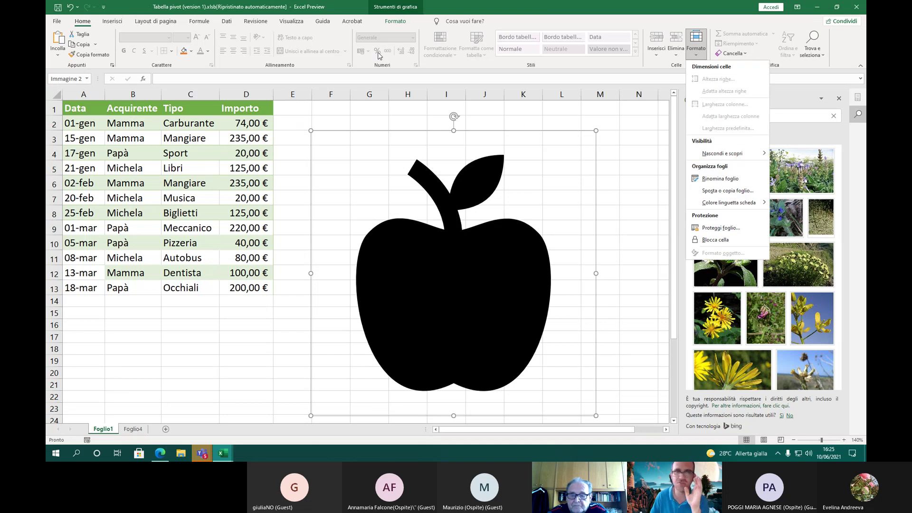
pyautogui.click(186, 53)
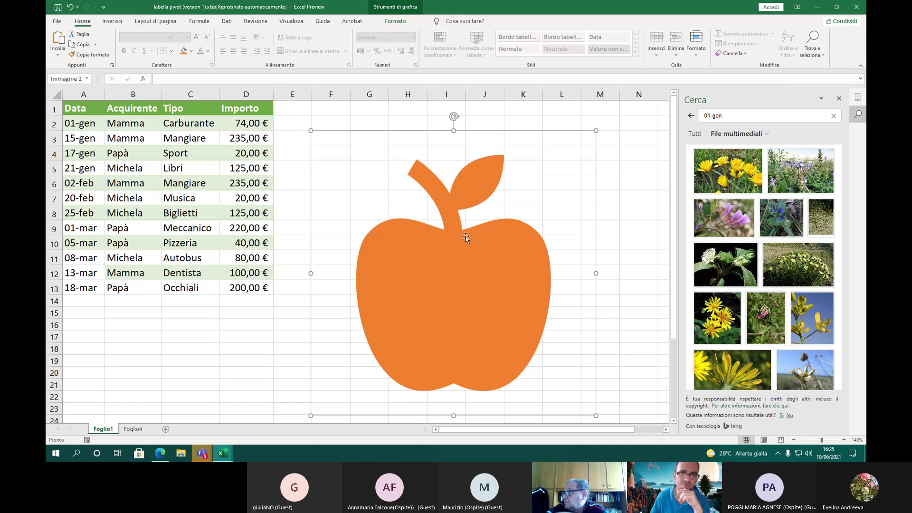
# Fill the apple icon with a custom muted teal green
pyautogui.click(193, 51)
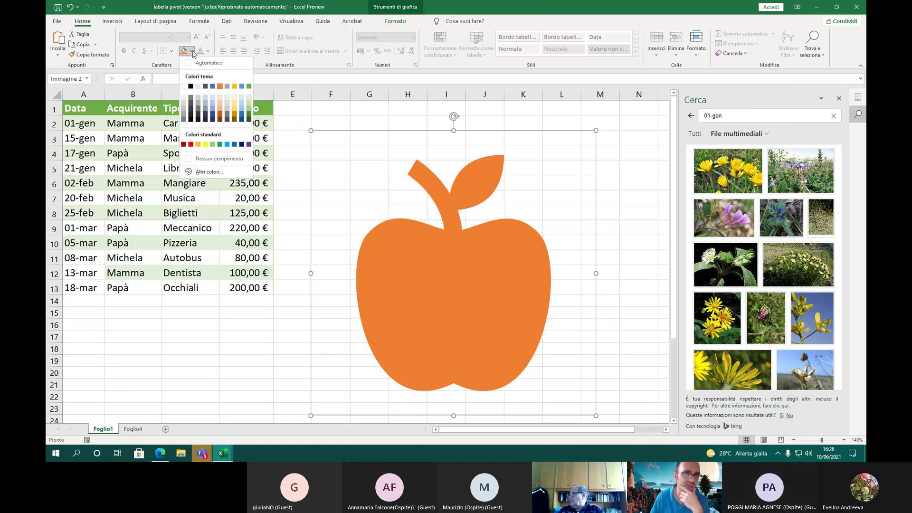
pyautogui.click(210, 172)
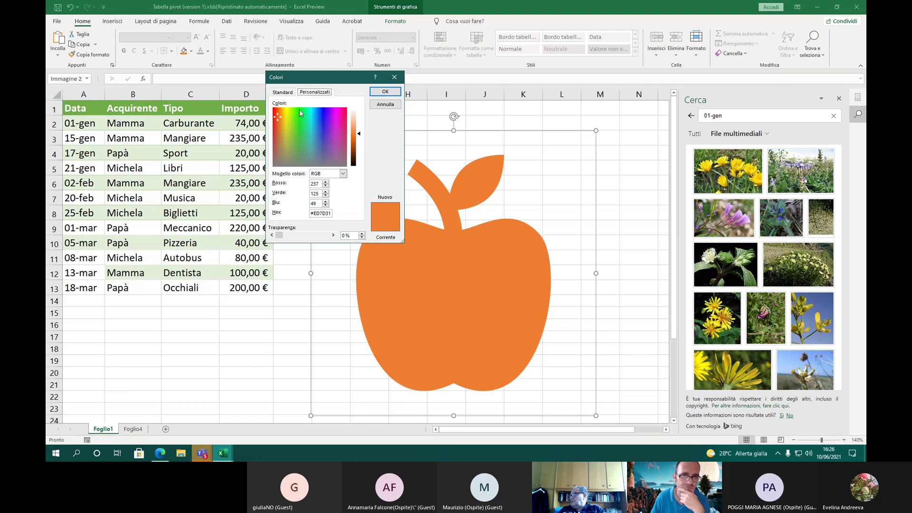
pyautogui.click(281, 93)
pyautogui.click(320, 92)
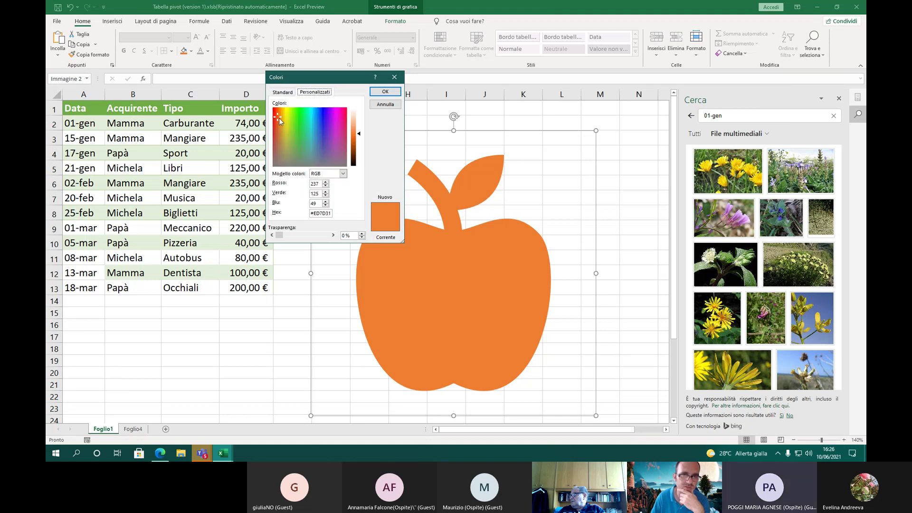
pyautogui.moveTo(278, 117); pyautogui.dragTo(307, 145)
pyautogui.click(385, 91)
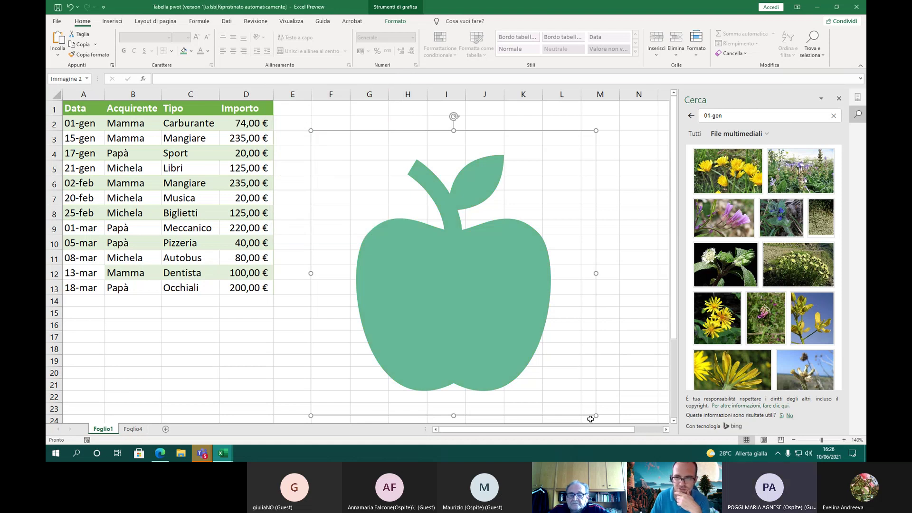
# Shrink the apple icon proportionally to about 5,23 cm high and 5,23 cm wide
pyautogui.moveTo(596, 416); pyautogui.dragTo(429, 249)
pyautogui.click(523, 197)
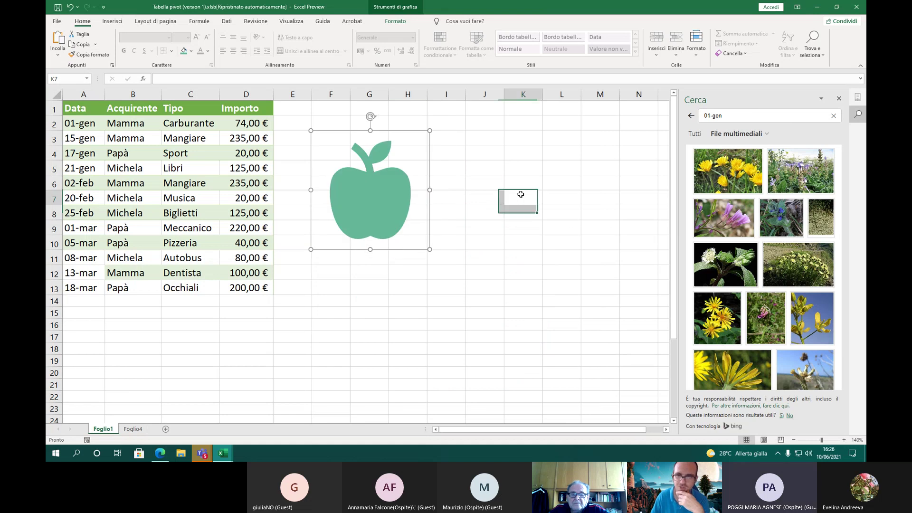
pyautogui.click(387, 185)
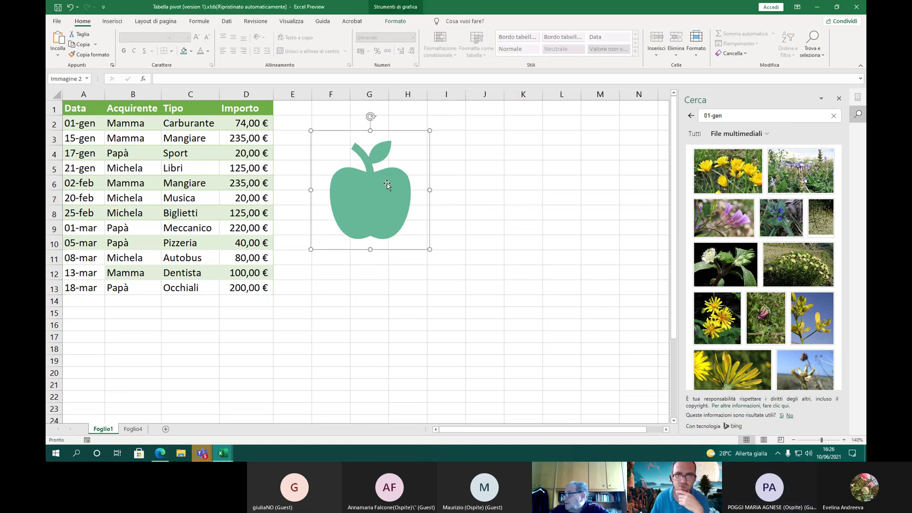
# Apply the first Parallela preset of Rotazione 3D to the apple icon
pyautogui.click(396, 21)
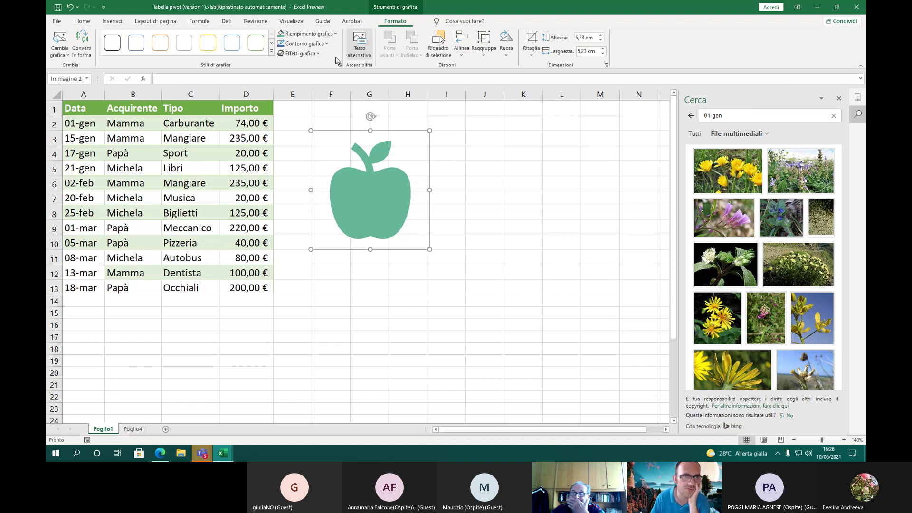
pyautogui.click(301, 54)
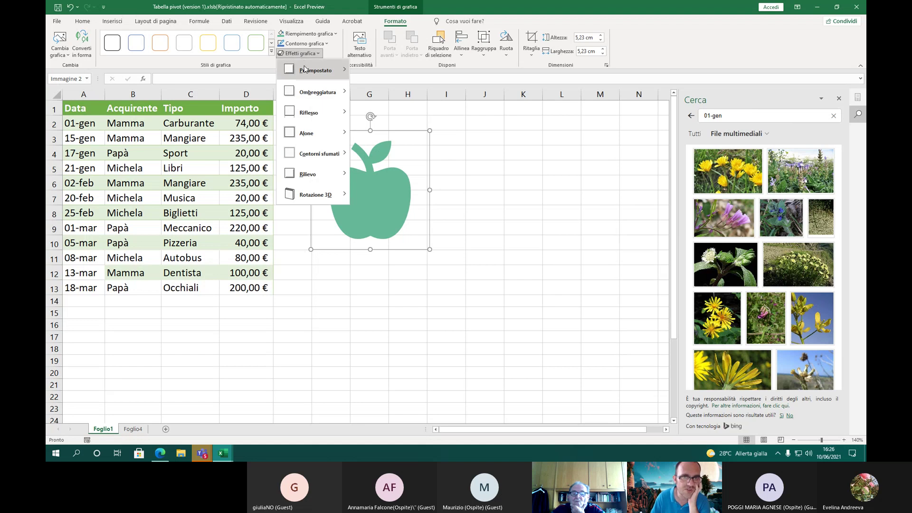
pyautogui.moveTo(305, 69)
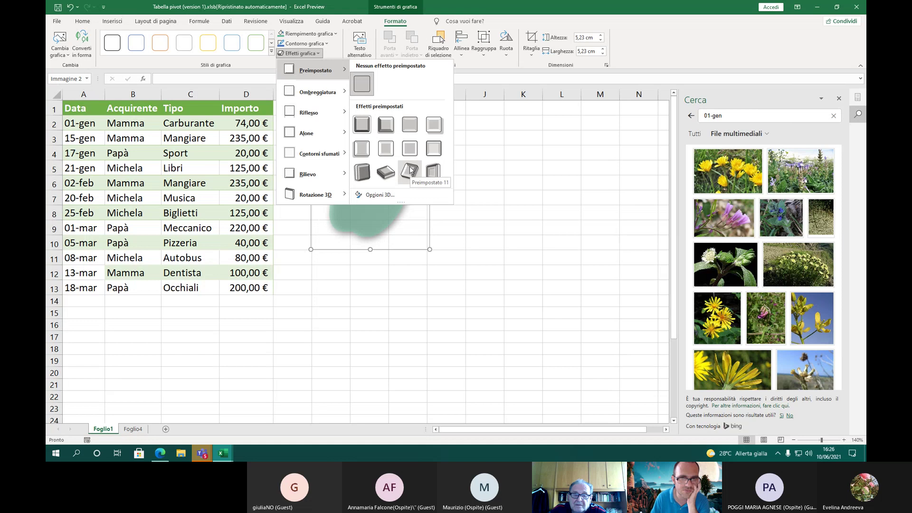
pyautogui.moveTo(313, 194)
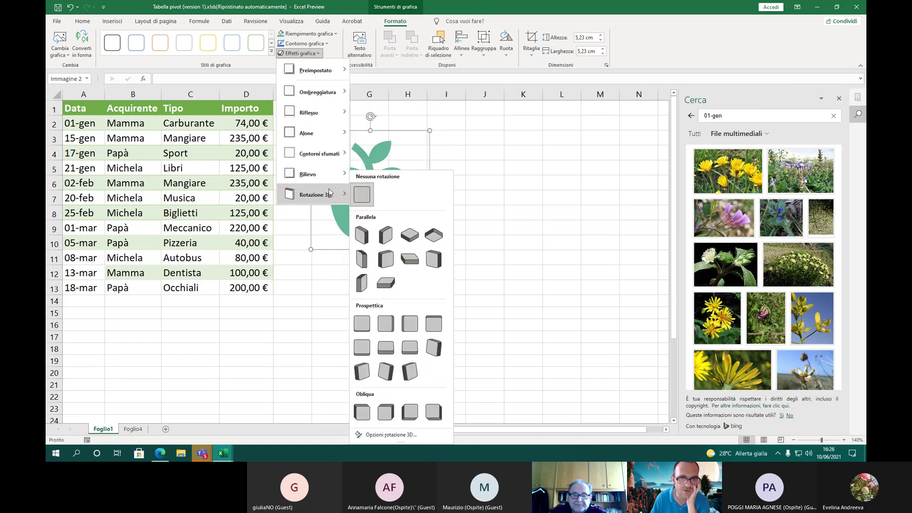
pyautogui.click(372, 237)
pyautogui.click(495, 245)
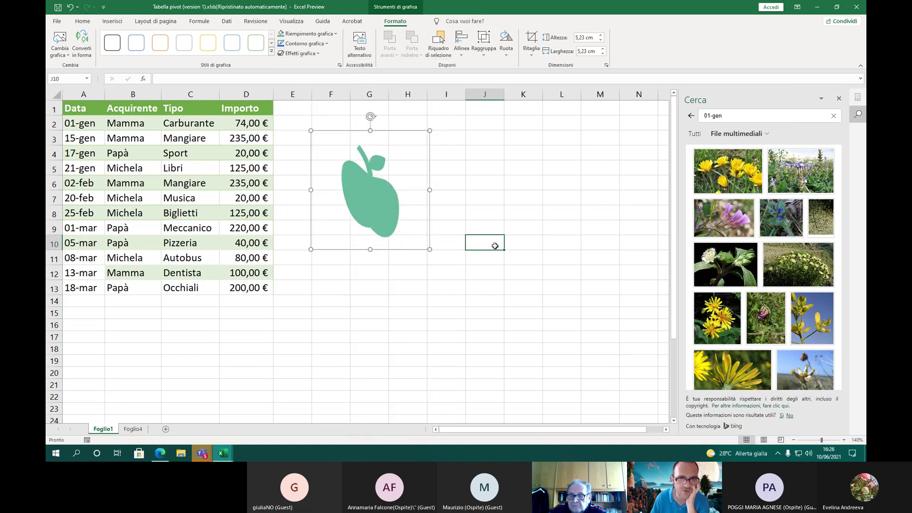
# Outline the rotated apple icon in a dark blue theme colour
pyautogui.click(385, 218)
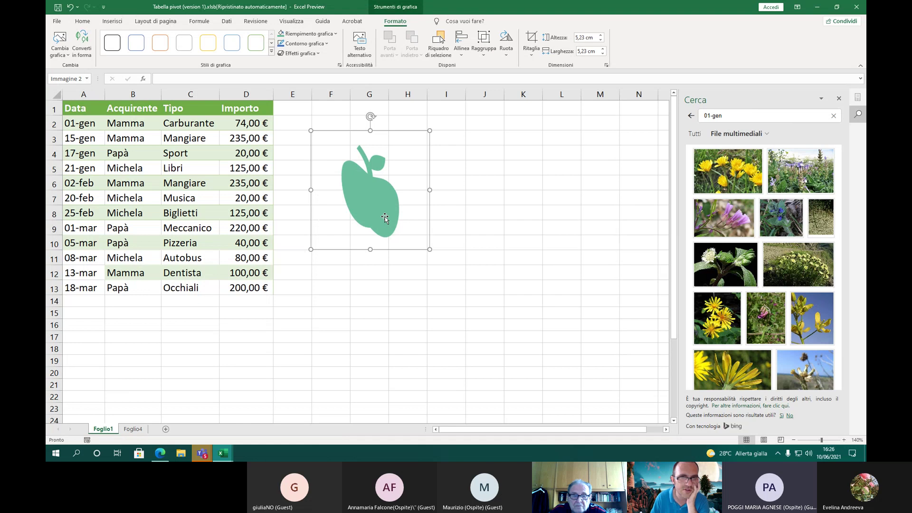
pyautogui.click(299, 53)
pyautogui.click(324, 43)
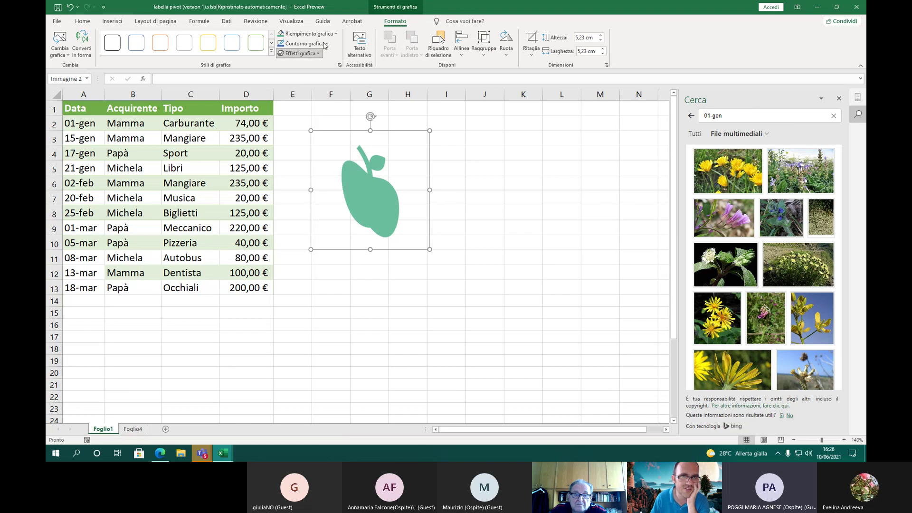
pyautogui.click(325, 44)
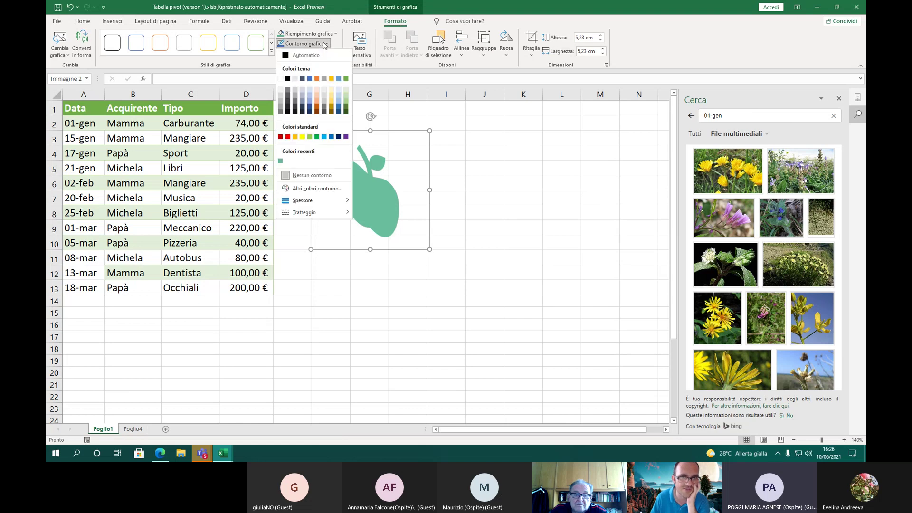
pyautogui.click(309, 109)
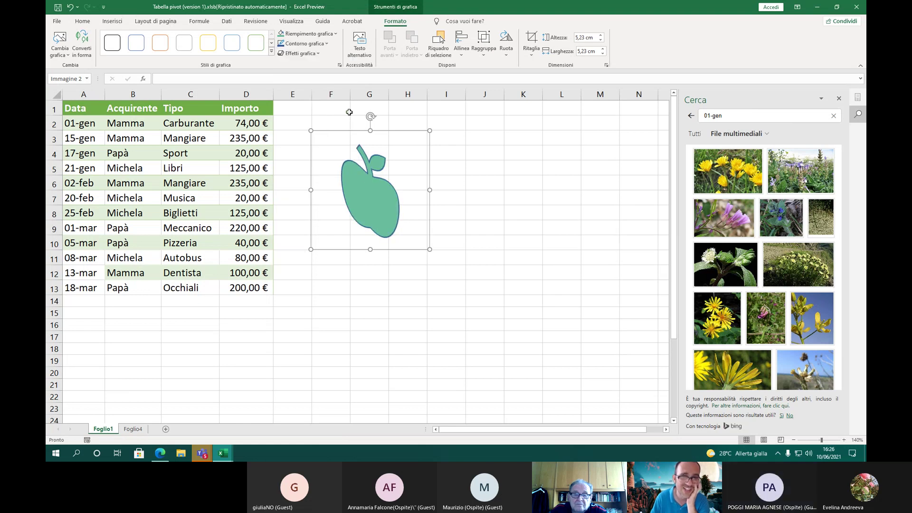
# Add the first Esterna shadow from the third row of presets to the apple icon, and deselect it
pyautogui.click(335, 34)
pyautogui.click(335, 34)
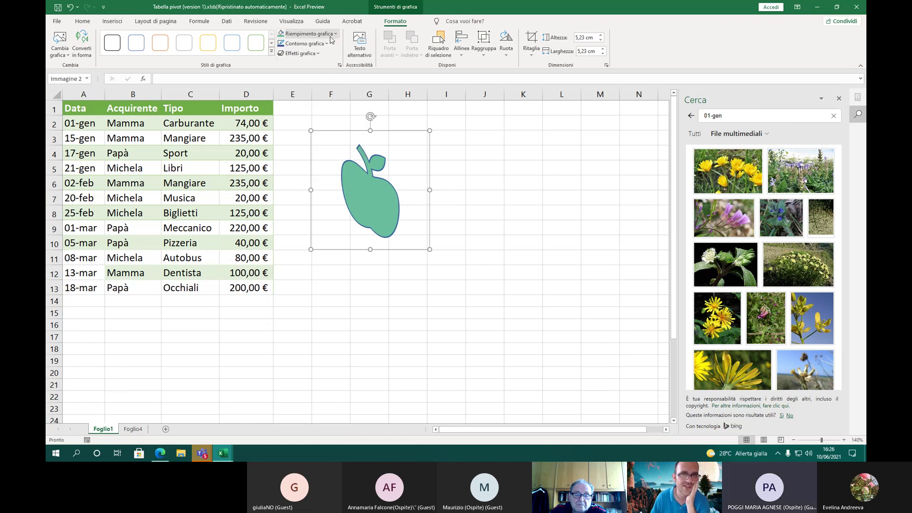
pyautogui.click(299, 54)
pyautogui.moveTo(318, 110)
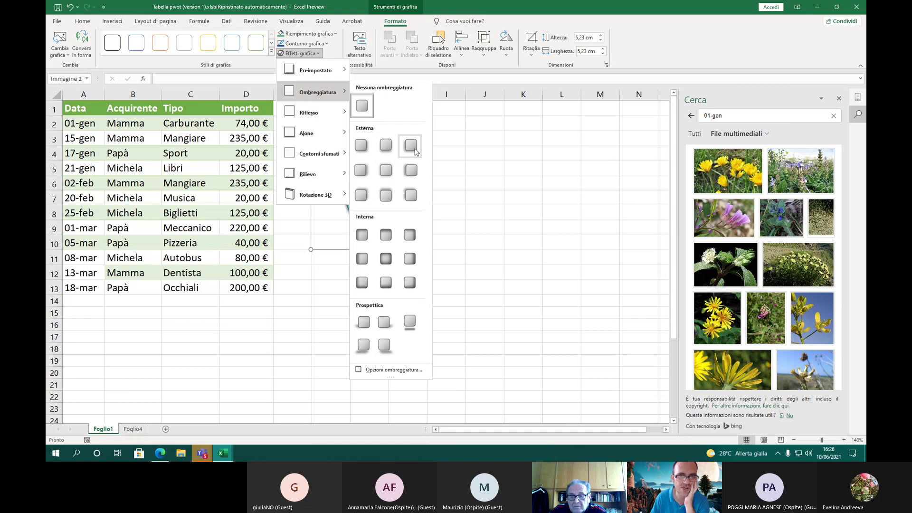
pyautogui.click(366, 196)
pyautogui.click(483, 228)
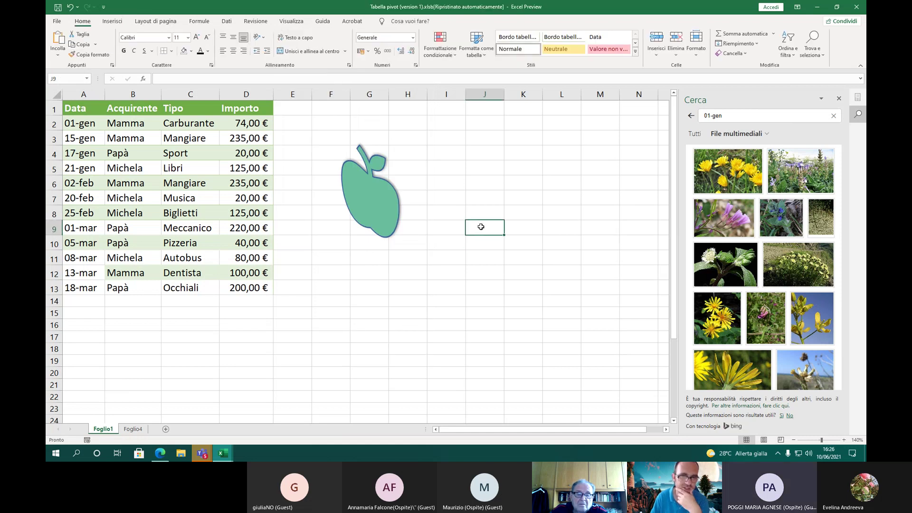
# Select cell B4 in the expense table
pyautogui.click(387, 205)
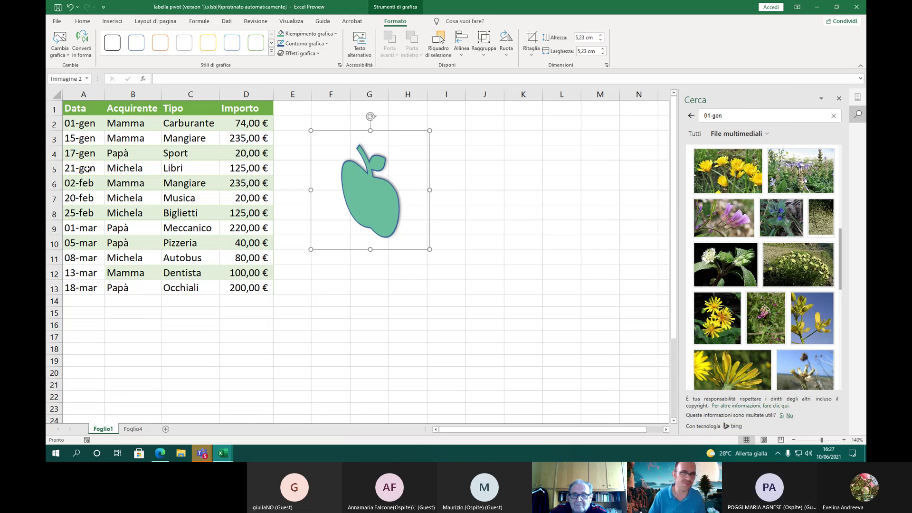
pyautogui.click(117, 156)
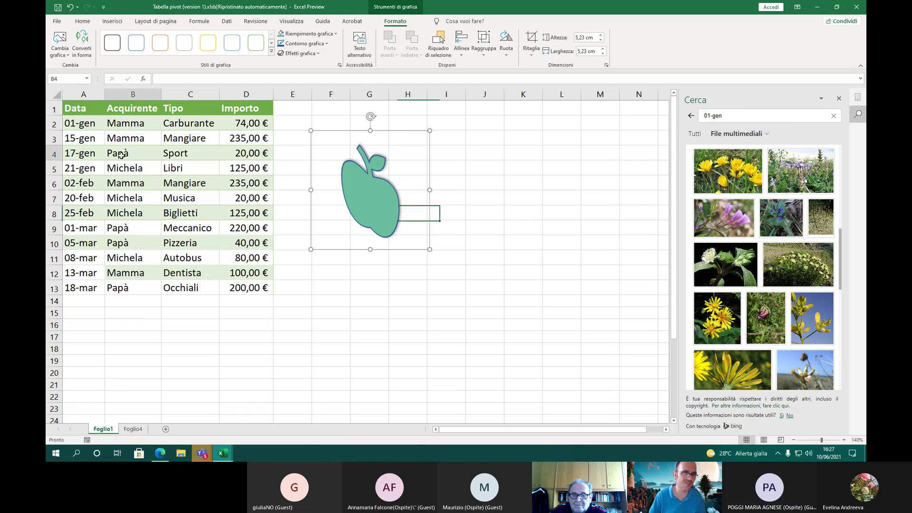
# Look up Papà from cell B4 with Ricerca intelligente and browse its File multimediali image results
pyautogui.click(839, 98)
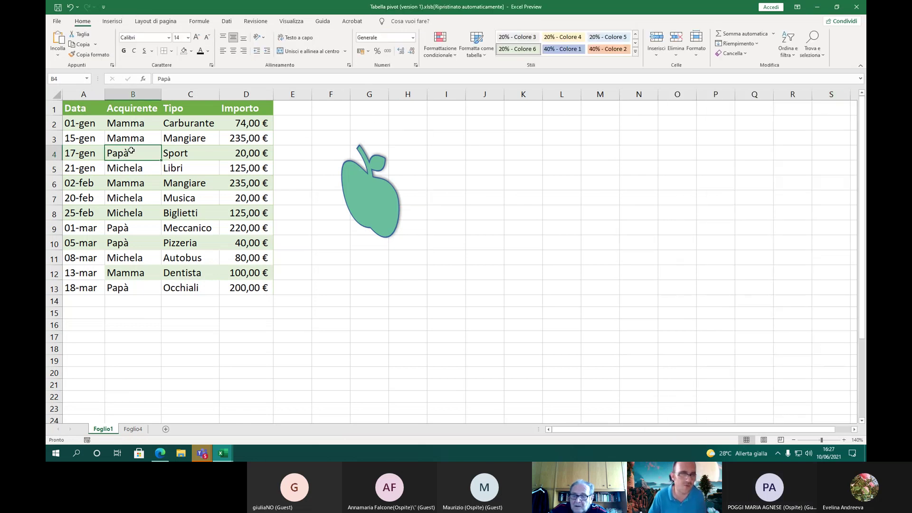
pyautogui.rightClick(132, 152)
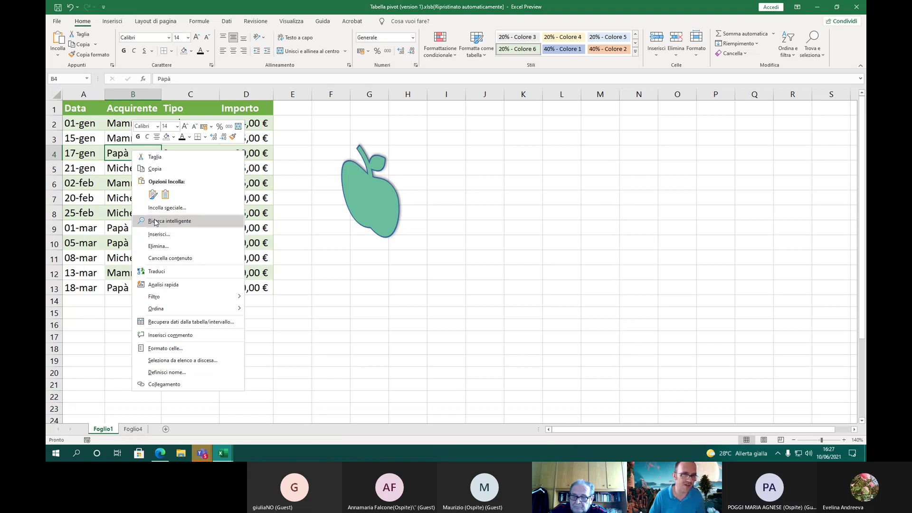
pyautogui.click(169, 221)
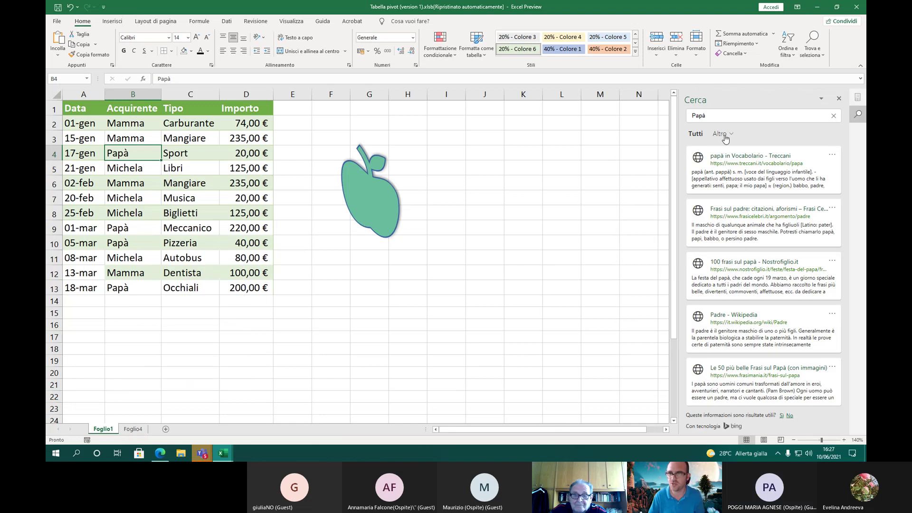
pyautogui.click(724, 136)
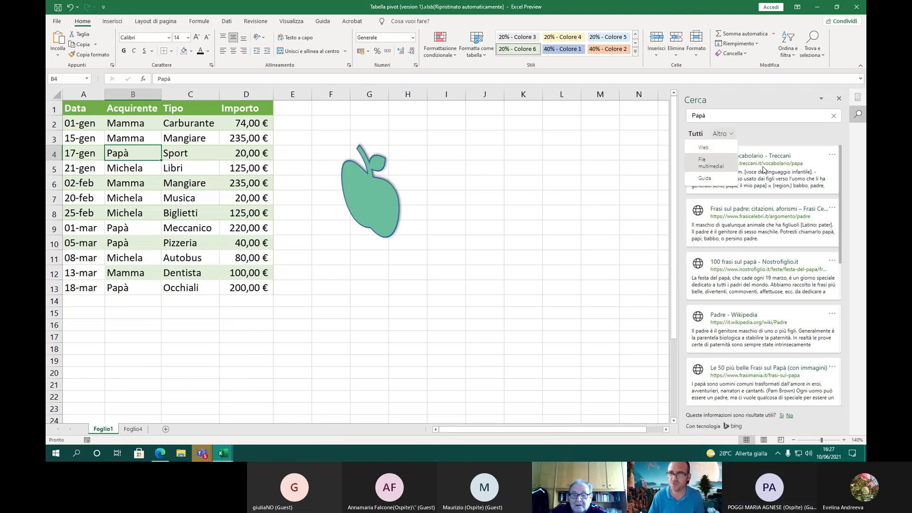
pyautogui.click(711, 162)
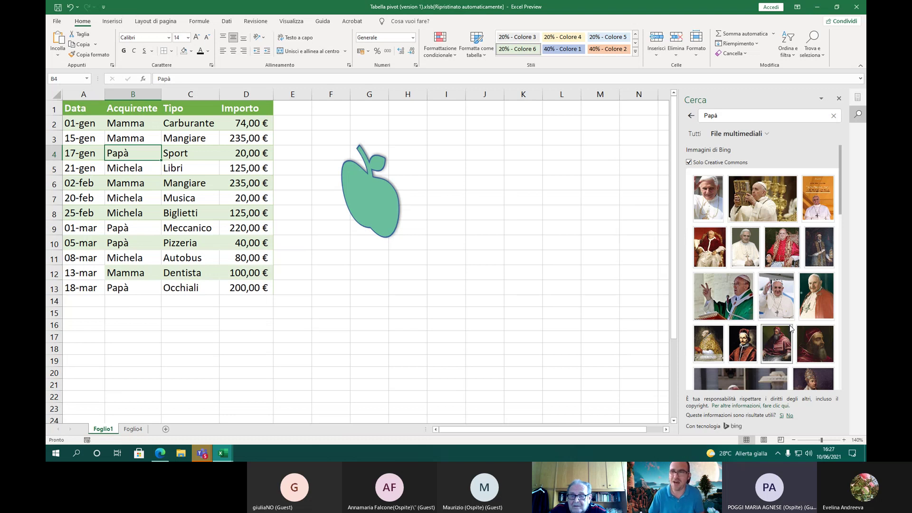
pyautogui.scroll(-5, 791, 328)
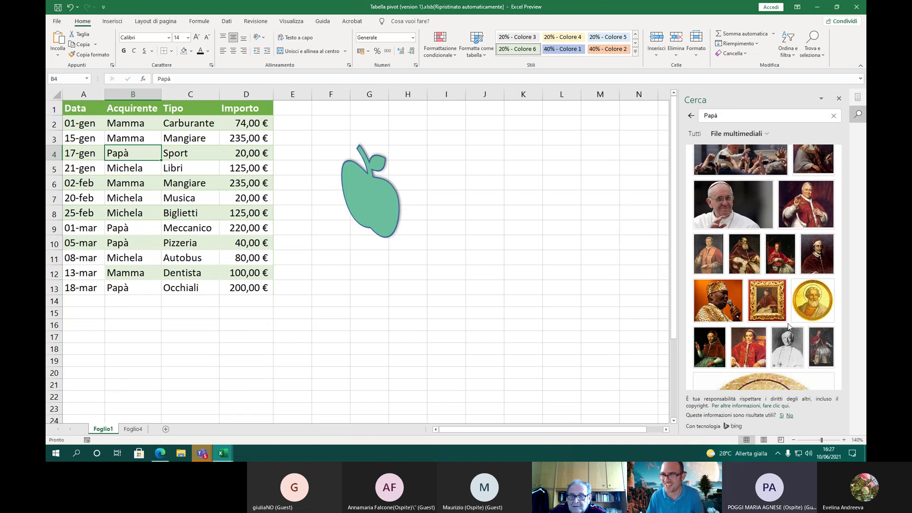
pyautogui.scroll(2, 790, 327)
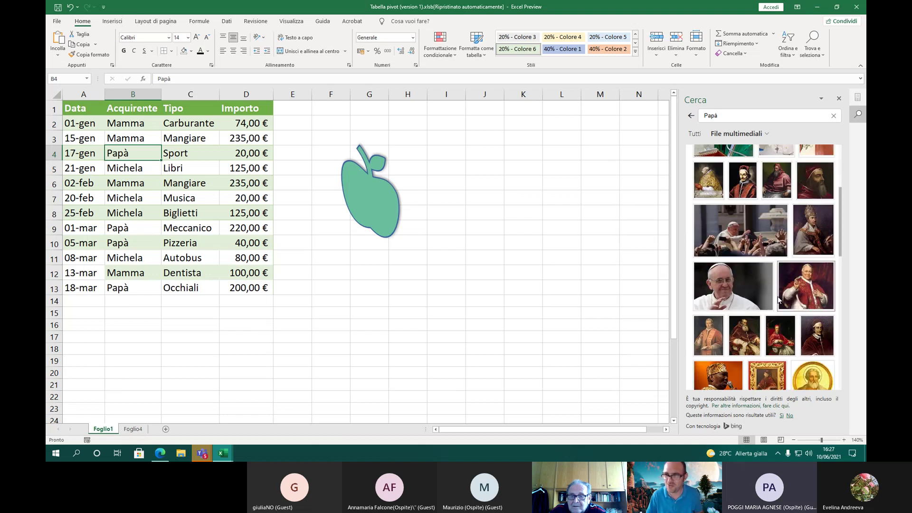
pyautogui.scroll(-5, 777, 296)
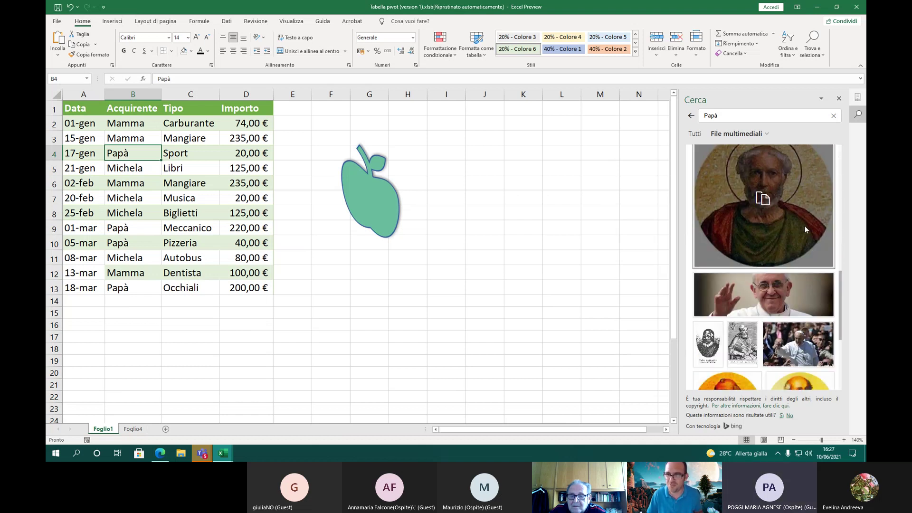
pyautogui.scroll(-4, 803, 228)
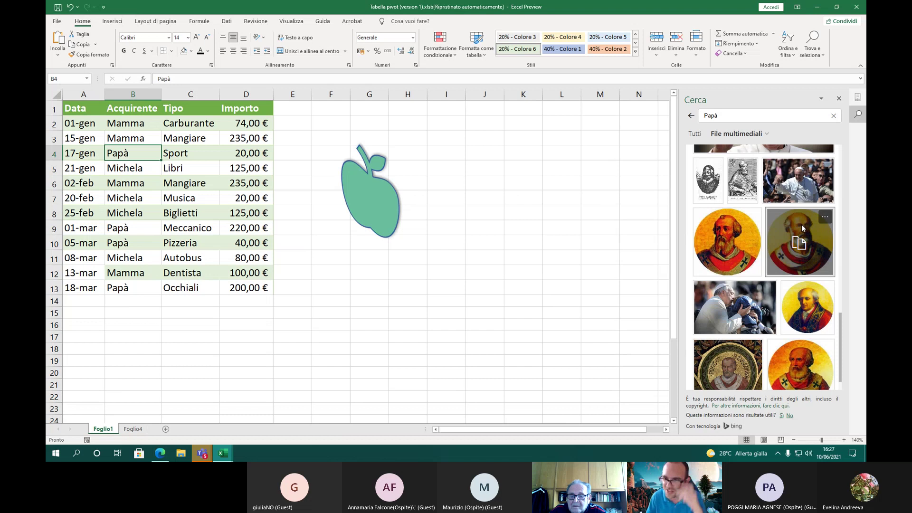
pyautogui.scroll(-1, 802, 228)
pyautogui.scroll(10, 796, 236)
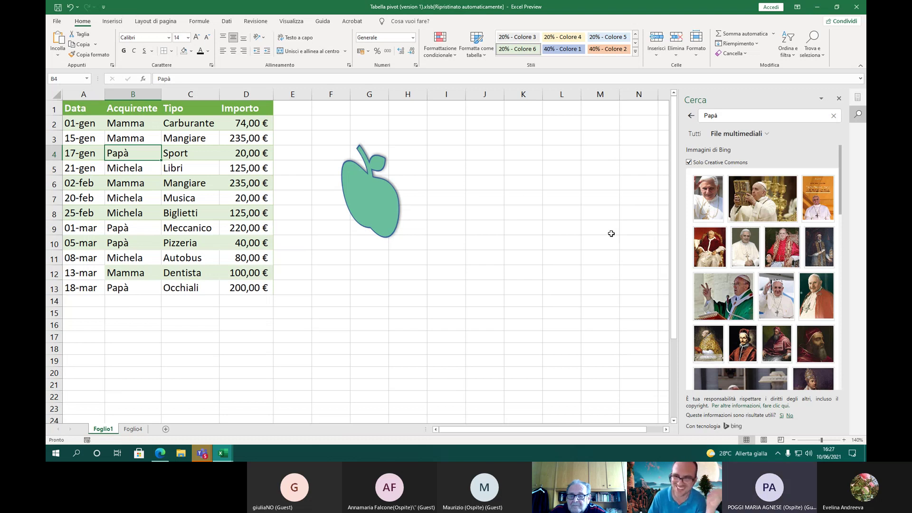
# Try to replace the apple graphic with another icon, searching the icon library for Luna
pyautogui.click(376, 207)
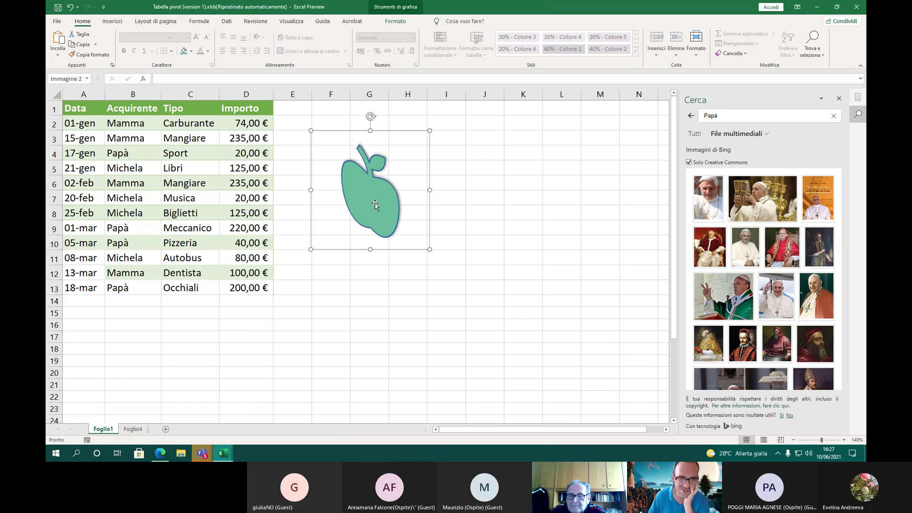
pyautogui.rightClick(376, 208)
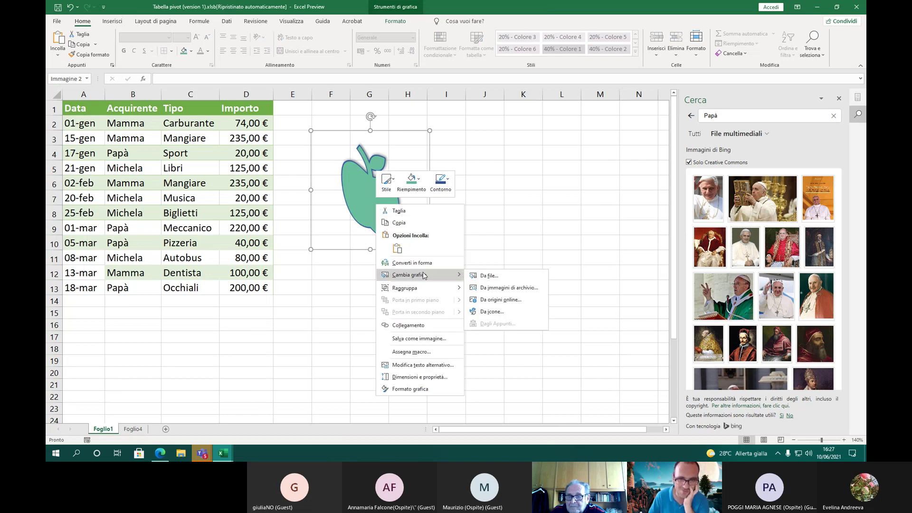
pyautogui.moveTo(426, 279)
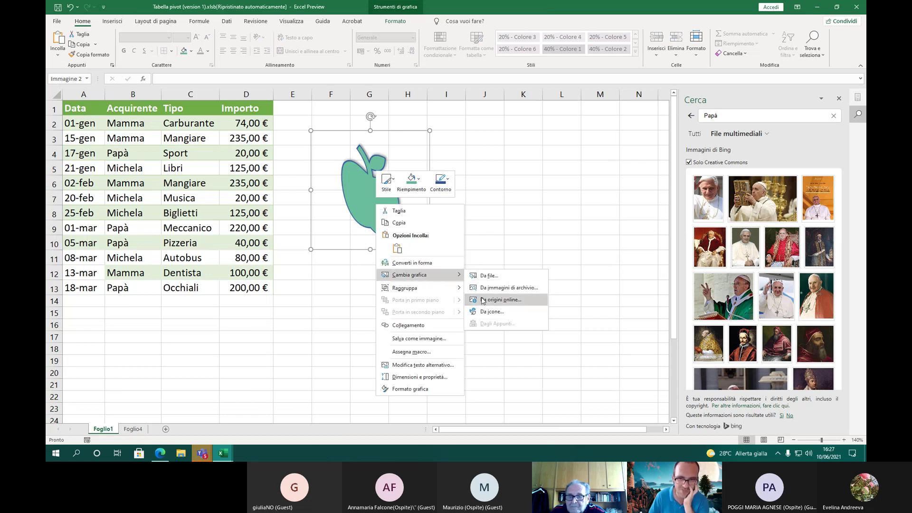
pyautogui.click(489, 315)
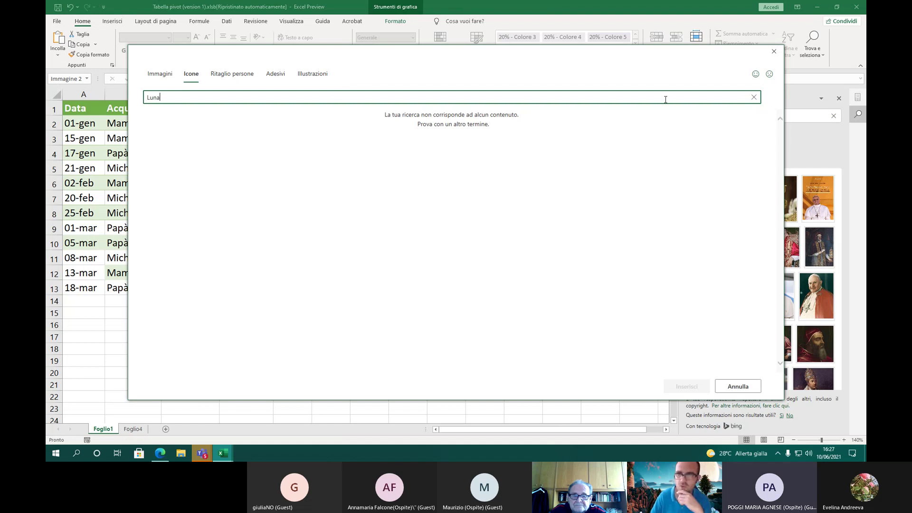
pyautogui.click(754, 98)
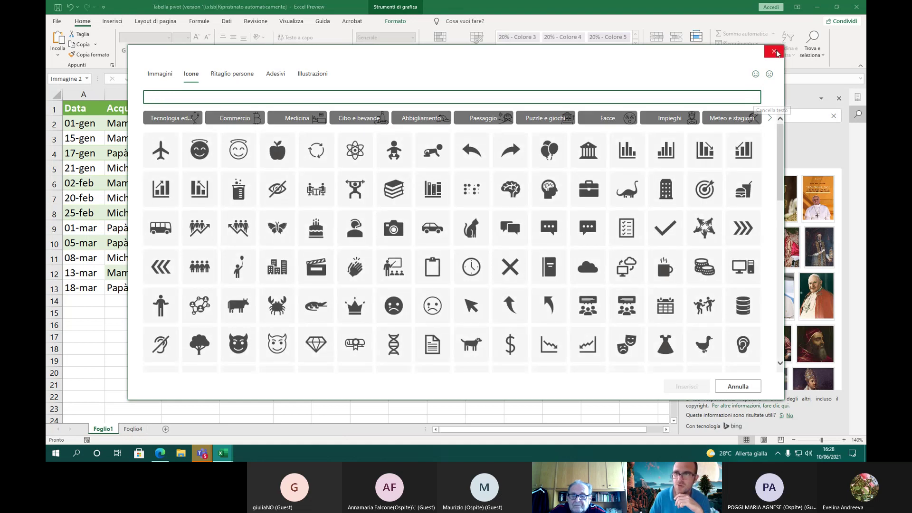
pyautogui.click(774, 51)
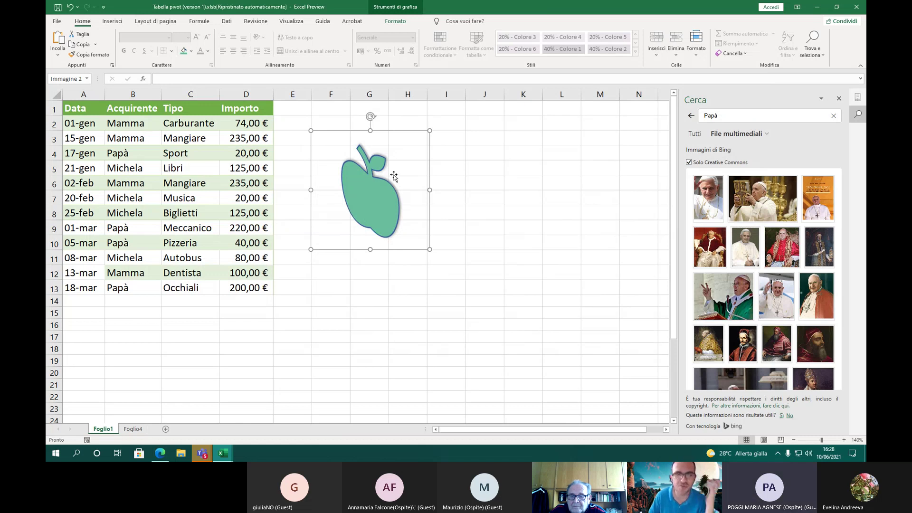
# Look up Autobus from cell C11 with Ricerca intelligente and restrict the results to File multimediali
pyautogui.click(839, 98)
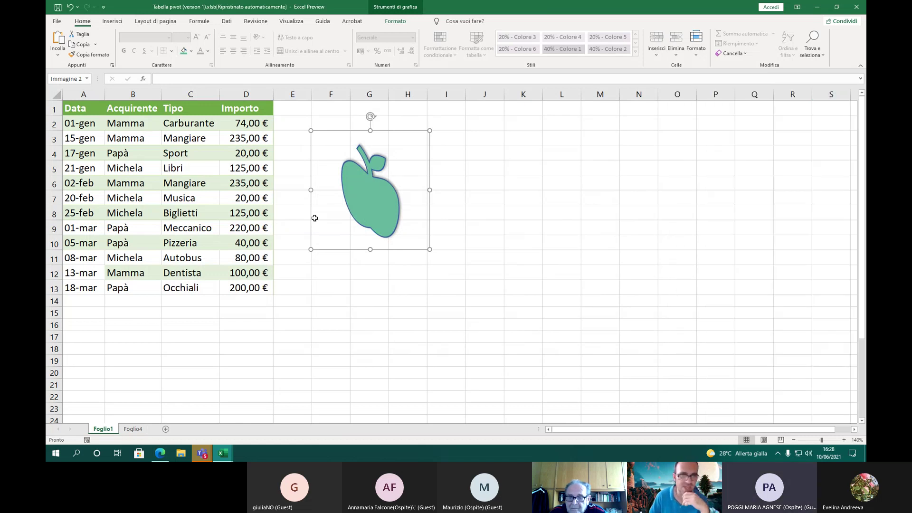
pyautogui.click(166, 242)
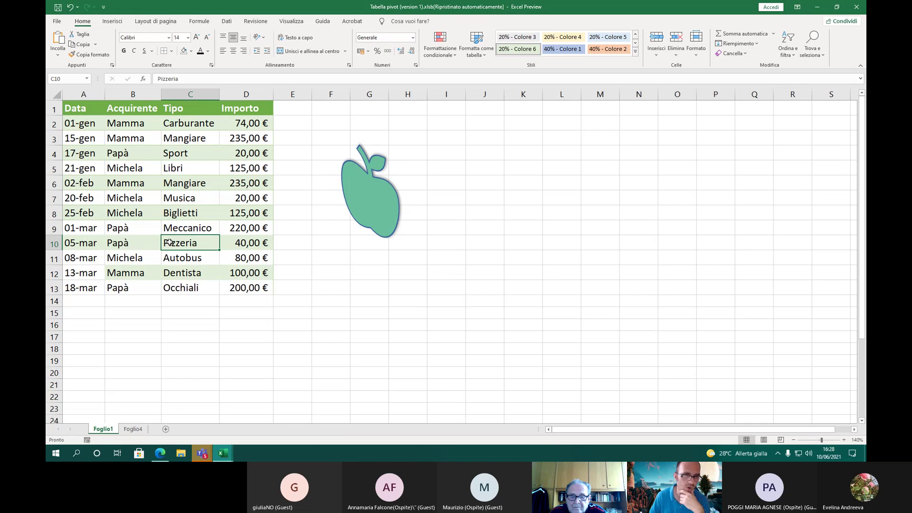
pyautogui.click(186, 260)
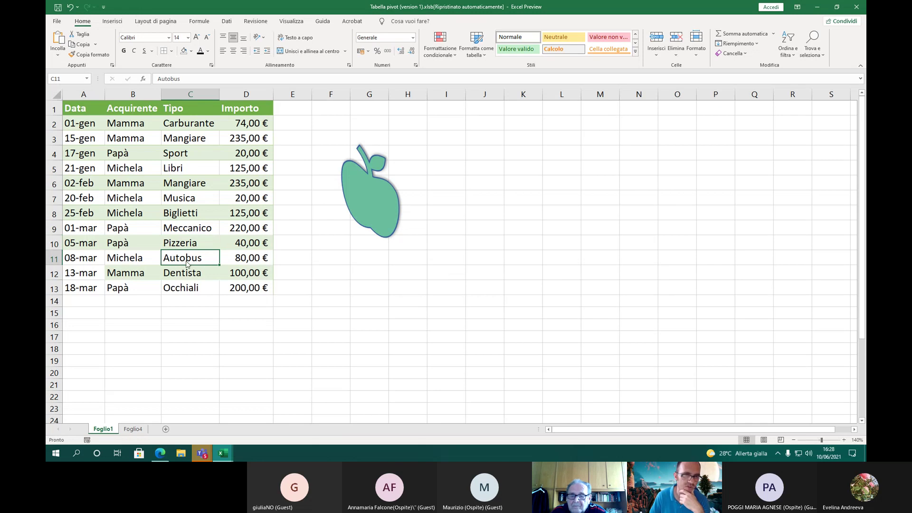
pyautogui.rightClick(186, 265)
pyautogui.click(216, 91)
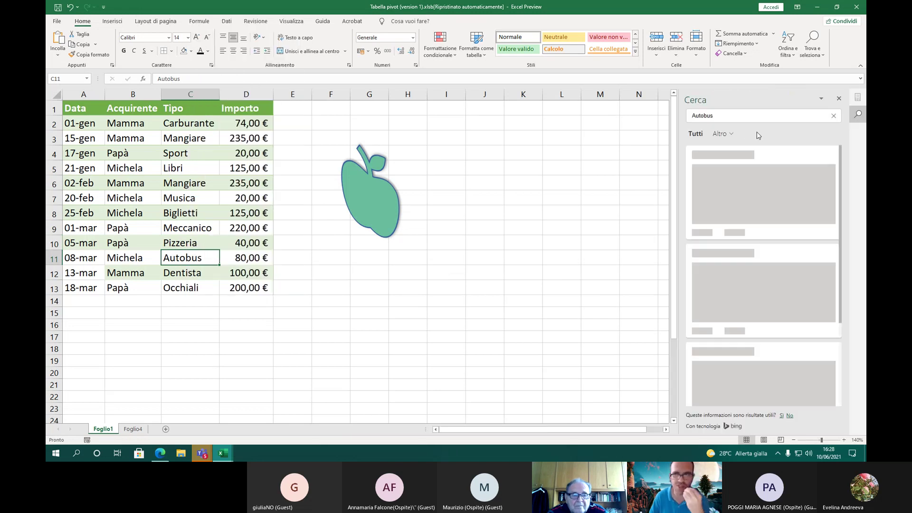
pyautogui.click(722, 134)
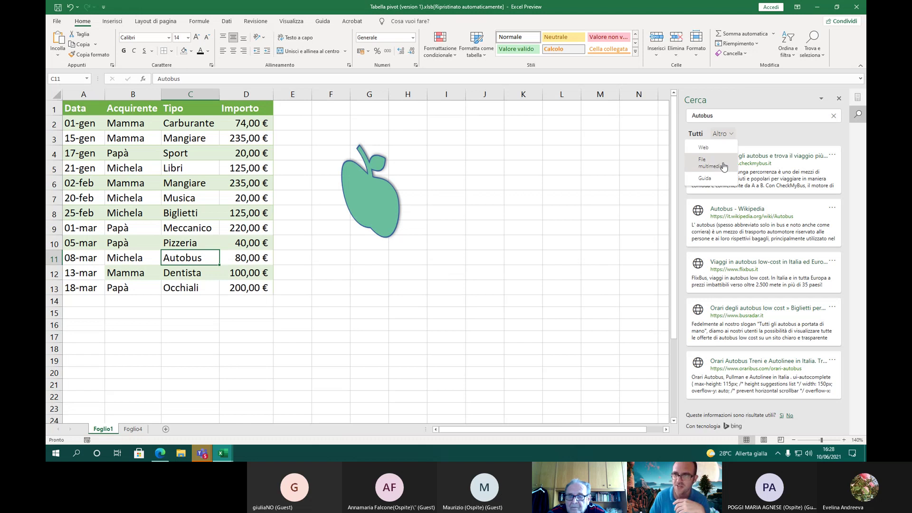
pyautogui.click(727, 170)
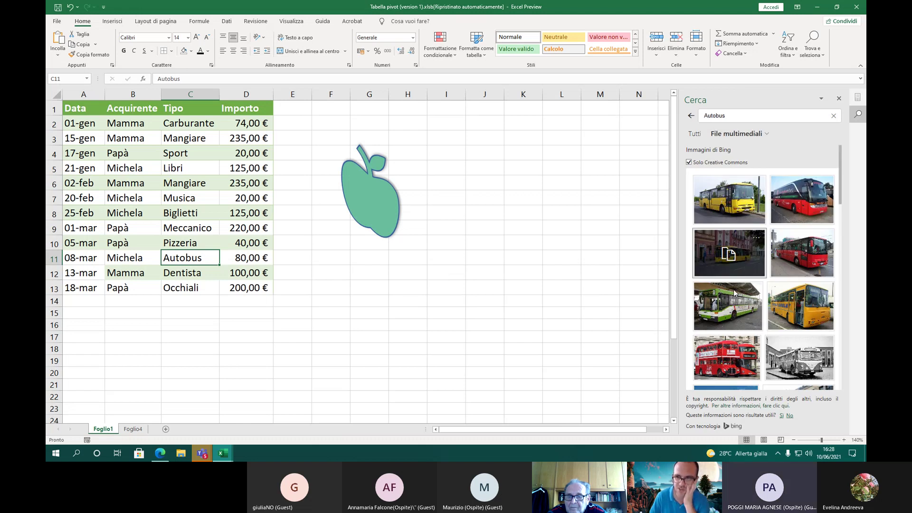
# Copy the orange vintage bus image from the Autobus results, paste it into the sheet, and move it clear of the table
pyautogui.scroll(-2, 733, 313)
pyautogui.scroll(-6, 733, 313)
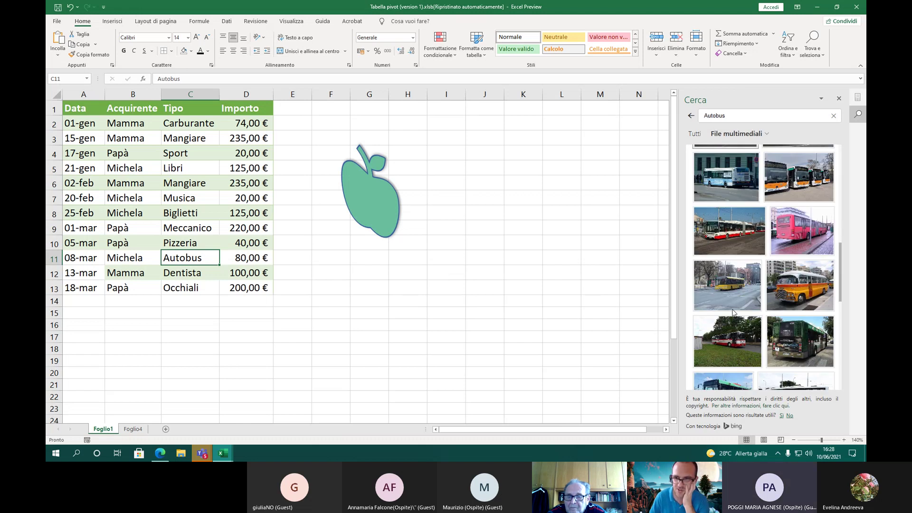
pyautogui.scroll(-2, 733, 312)
pyautogui.click(800, 204)
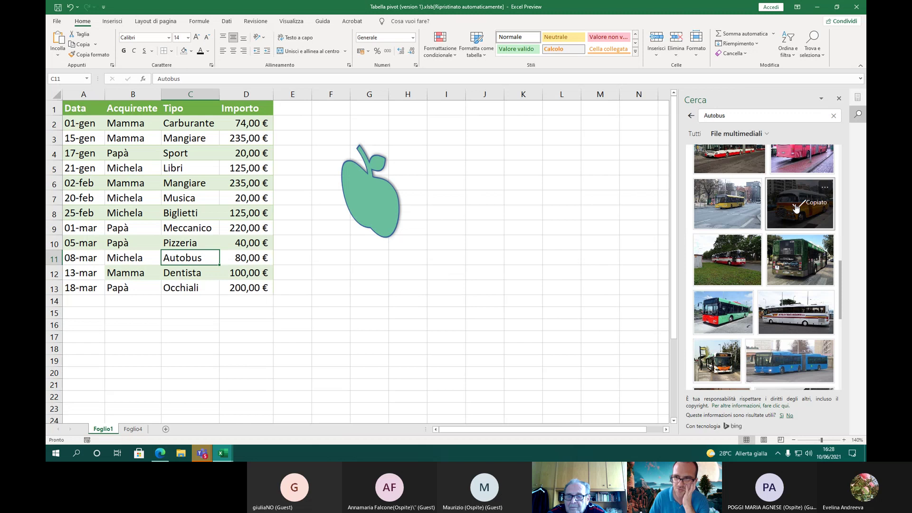
pyautogui.click(58, 40)
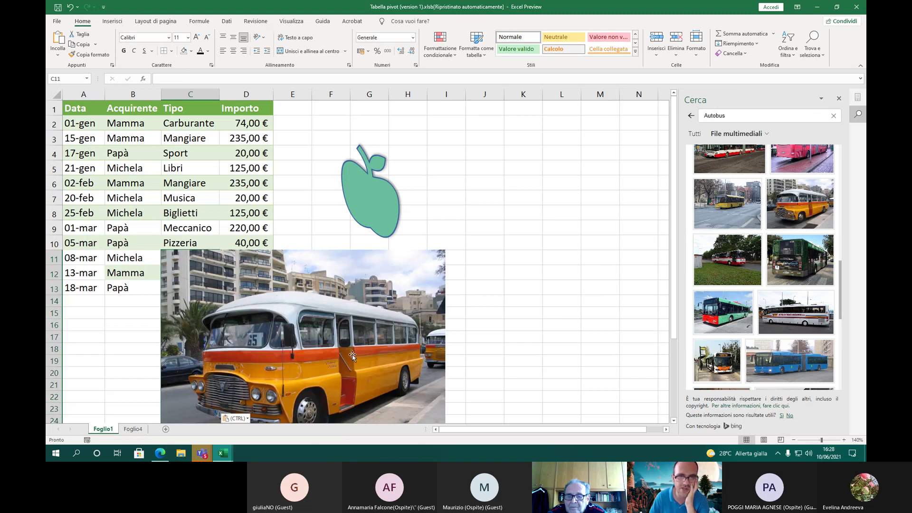
pyautogui.moveTo(458, 331); pyautogui.dragTo(668, 194)
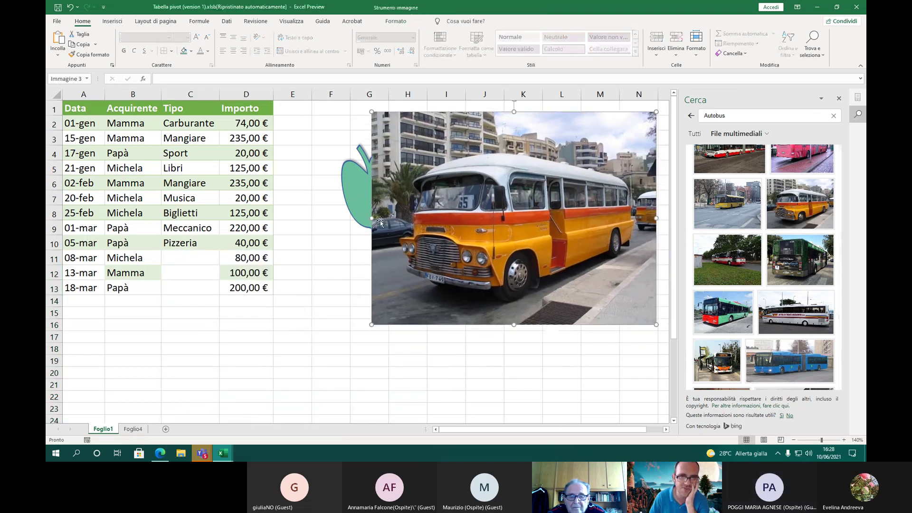
# Move the apple icon onto the bus picture and apply Porta in primo piano to the bus picture
pyautogui.click(367, 207)
pyautogui.moveTo(368, 207); pyautogui.dragTo(528, 284)
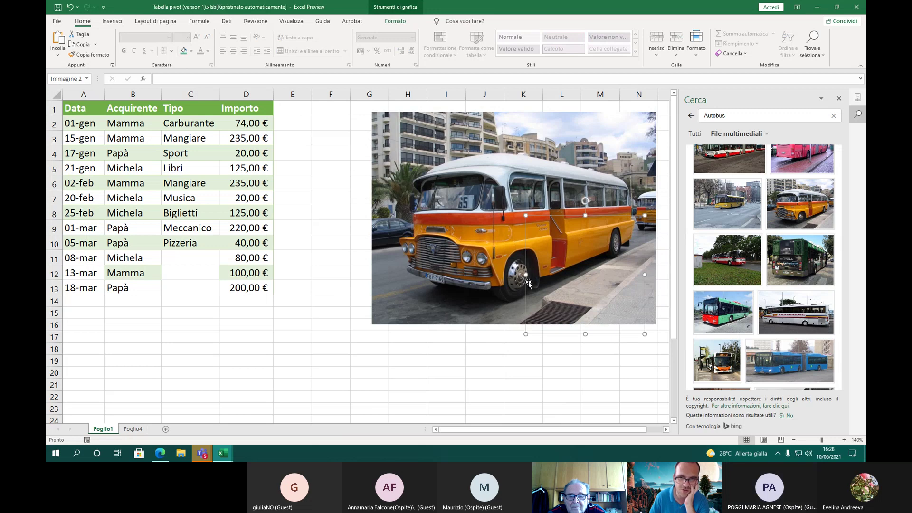
pyautogui.rightClick(564, 285)
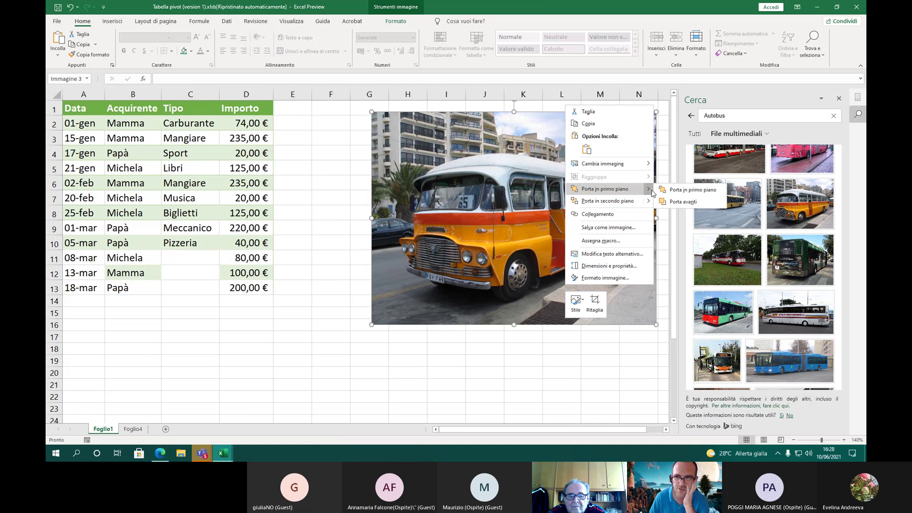
pyautogui.click(668, 190)
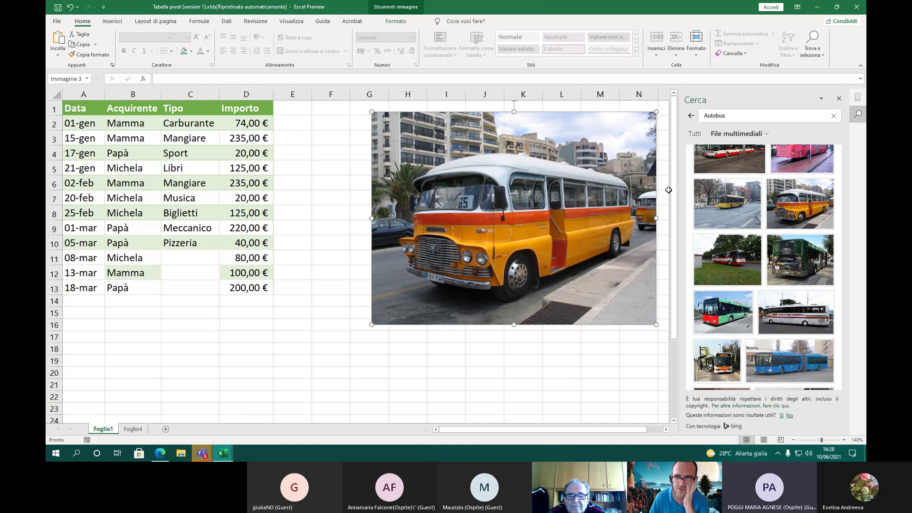
# Send the bus picture behind the apple icon, shift the apple up over the bus's rear half, and deselect it
pyautogui.rightClick(539, 126)
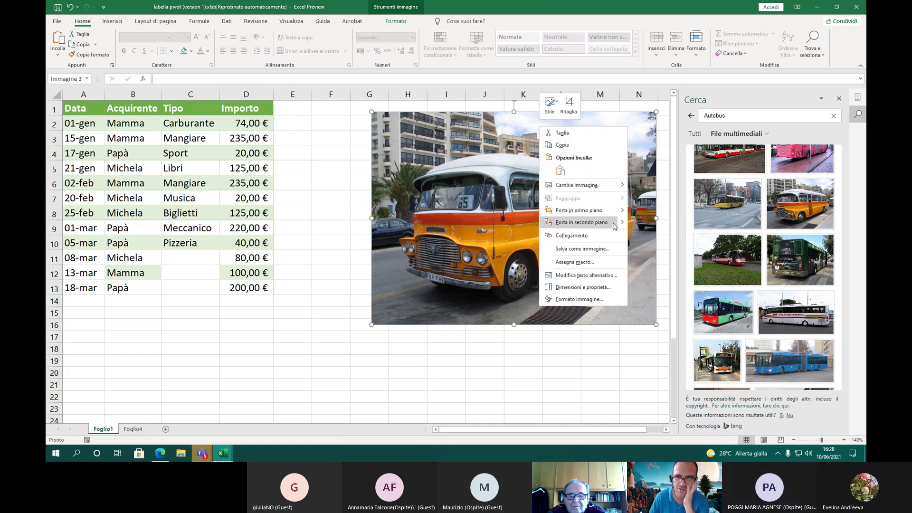
pyautogui.moveTo(617, 223)
pyautogui.click(654, 237)
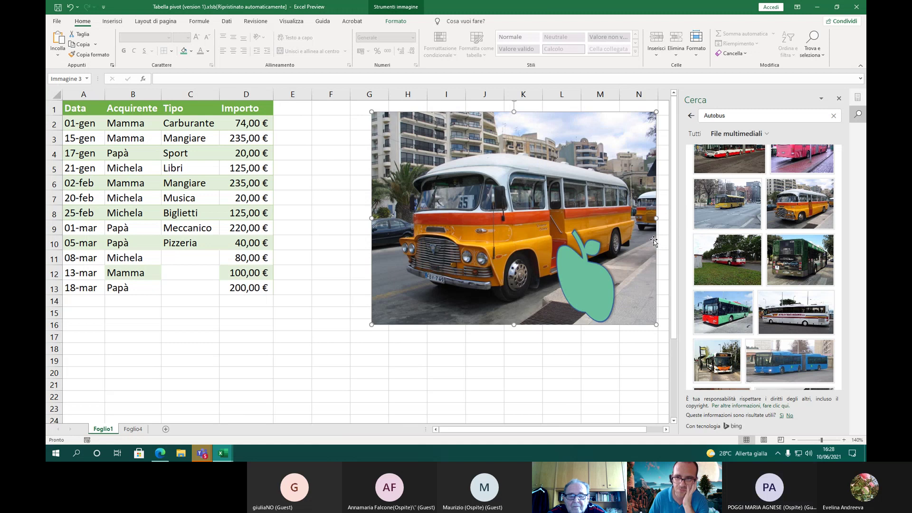
pyautogui.moveTo(590, 283); pyautogui.dragTo(583, 240)
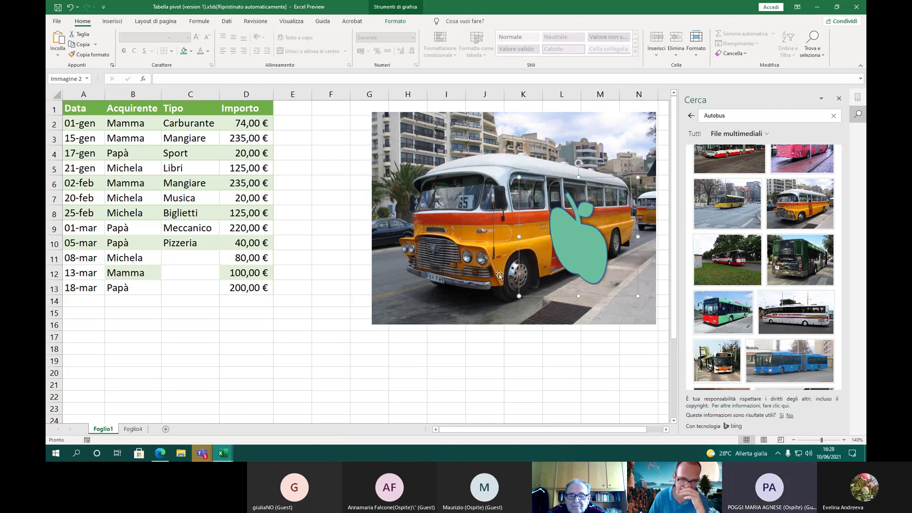
pyautogui.click(324, 361)
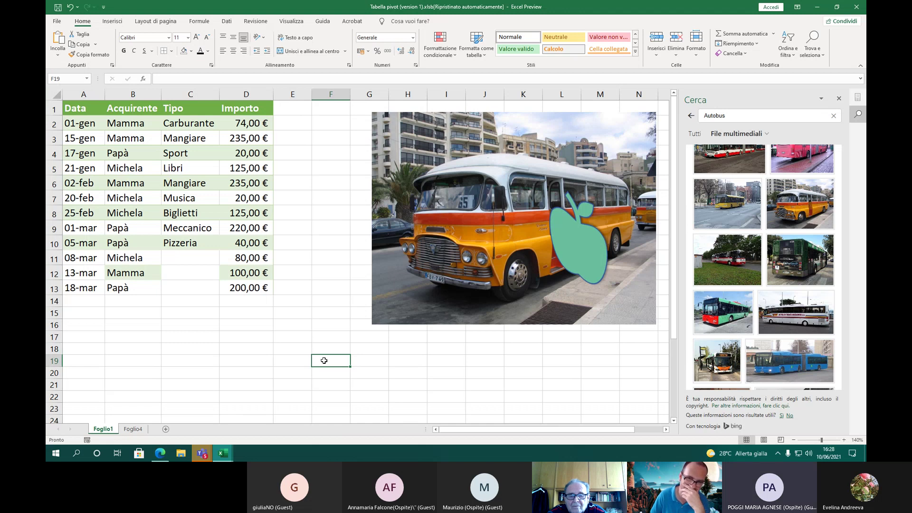
pyautogui.click(196, 302)
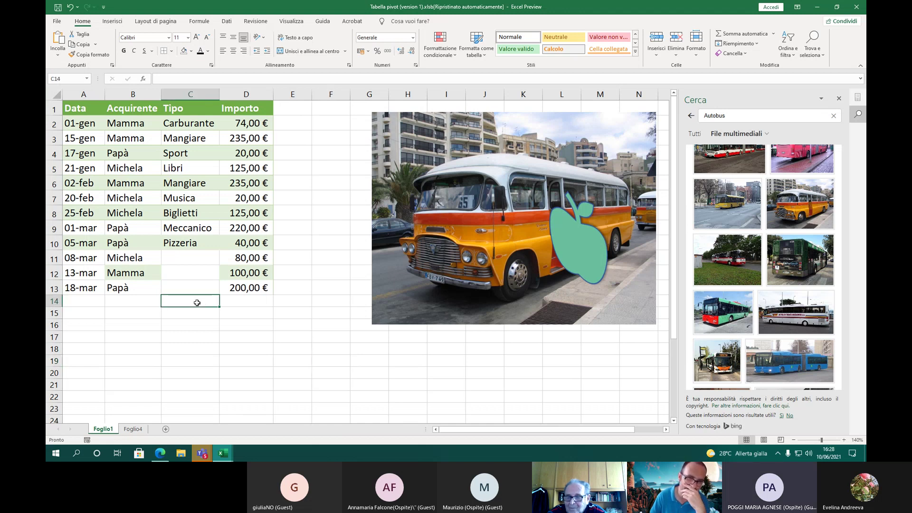
pyautogui.click(441, 268)
pyautogui.click(322, 268)
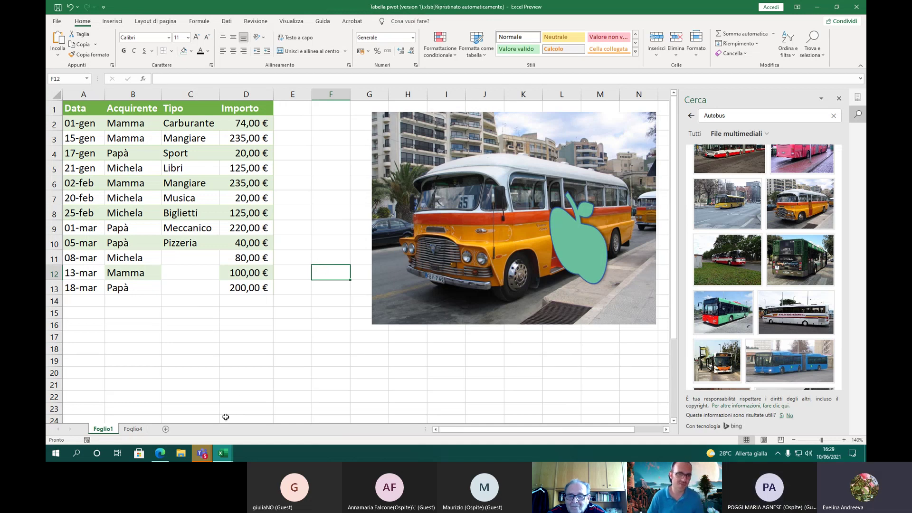
# Switch to the INFORMATICA BASE meeting window in Microsoft Teams
pyautogui.moveTo(206, 453)
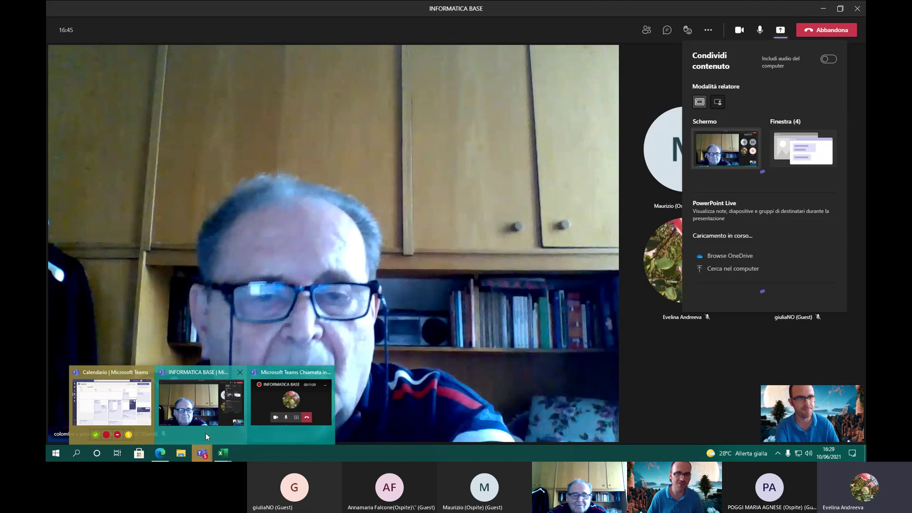
pyautogui.click(206, 433)
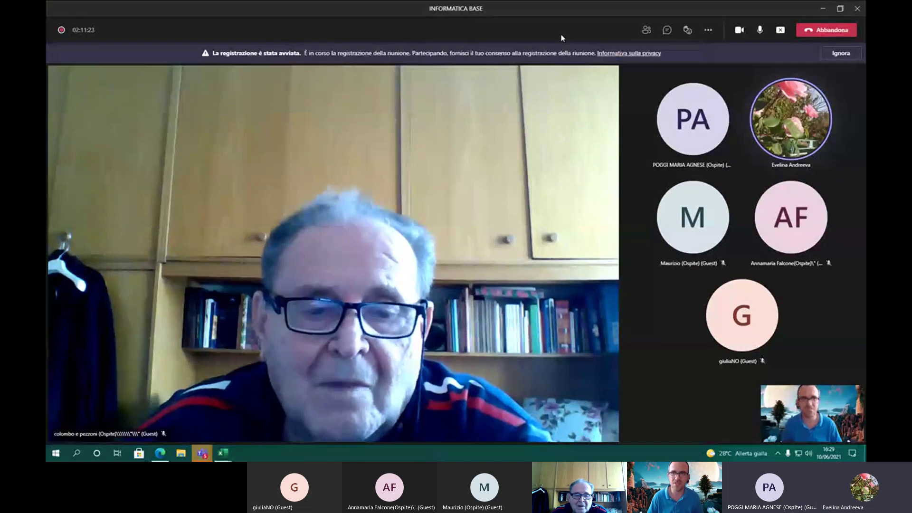